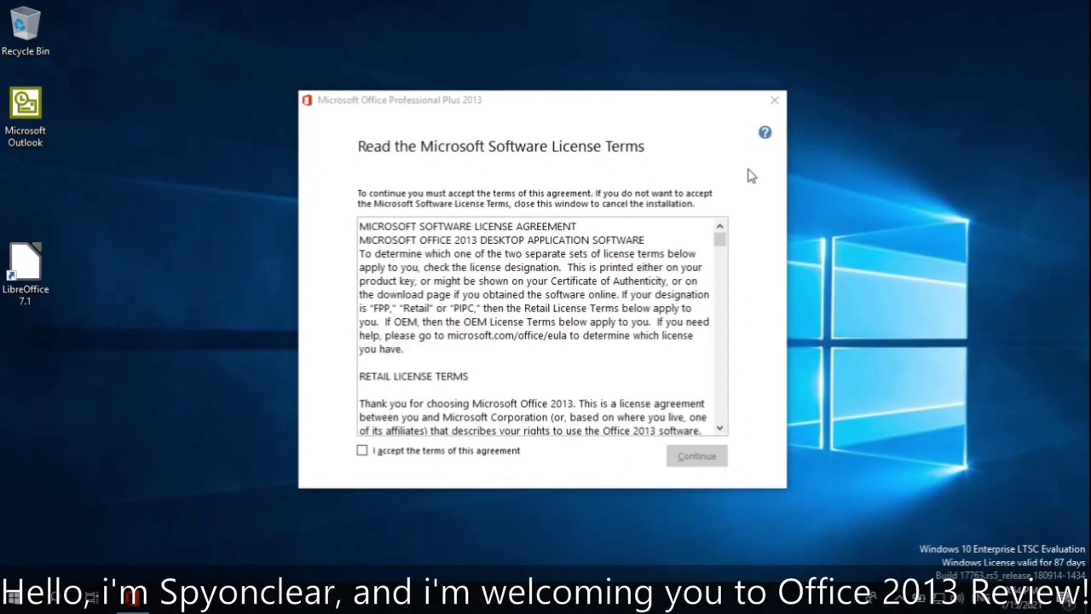
Step: Accept the Office Professional Plus 2013 license terms after skimming them to the end, and choose a customized installation
left_click(424, 458)
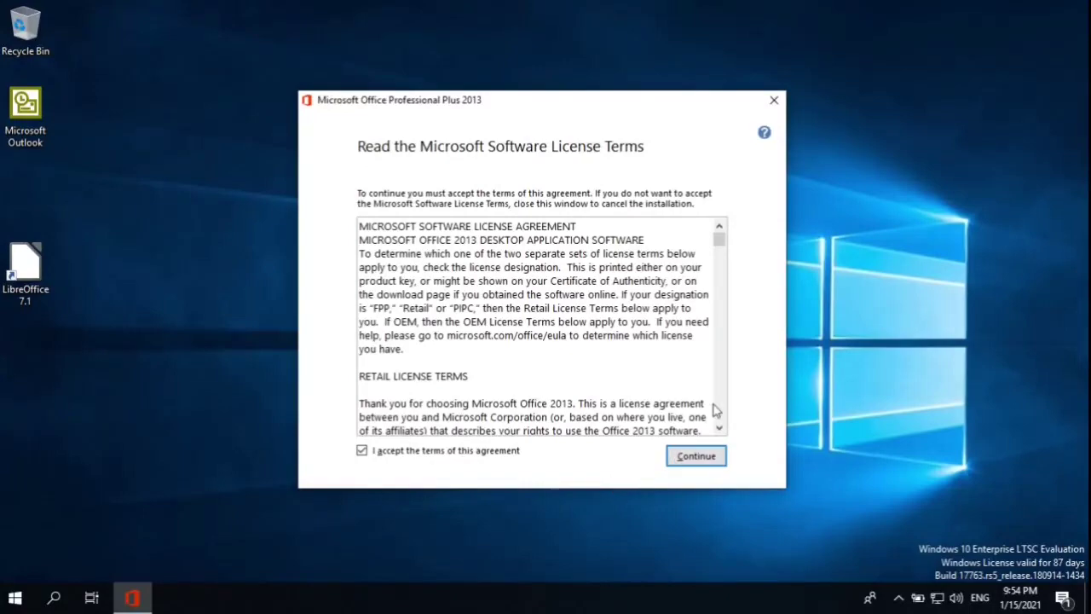
scroll(714, 410, "down", 20)
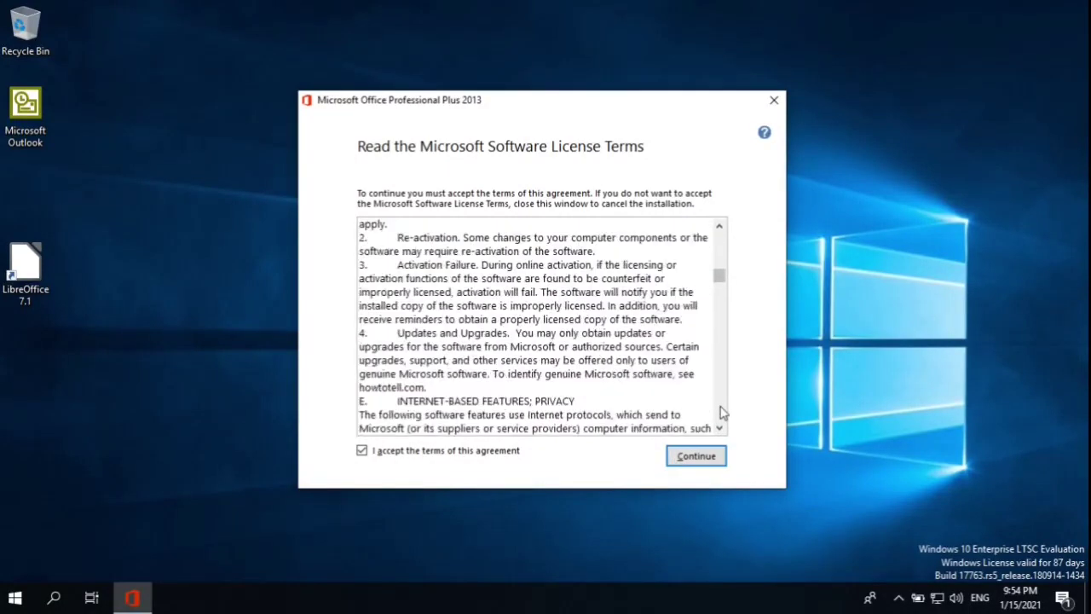
scroll(720, 412, "down", 20)
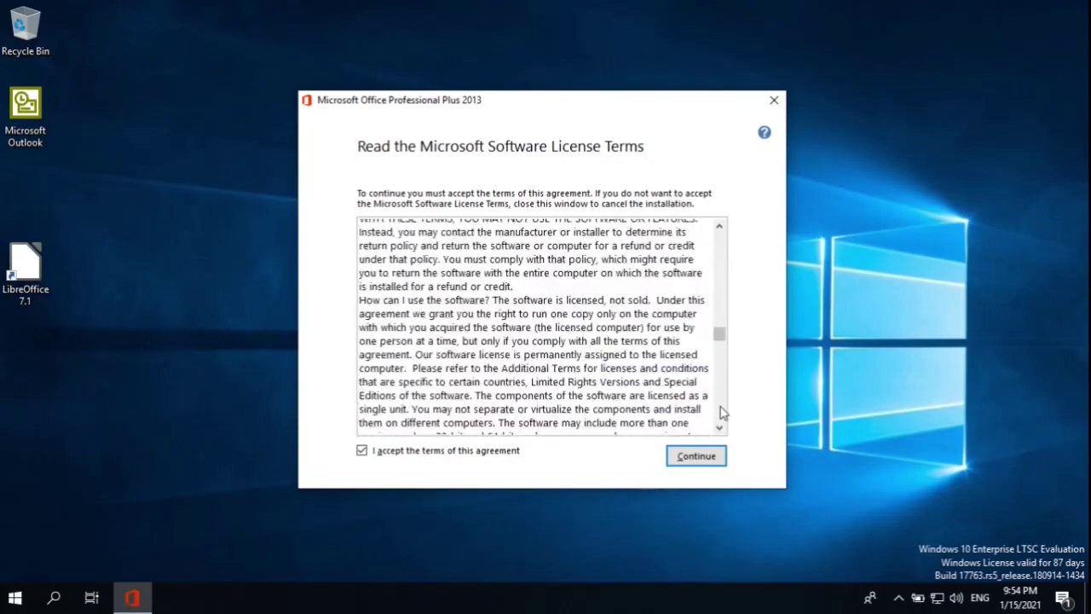
scroll(720, 412, "down", 20)
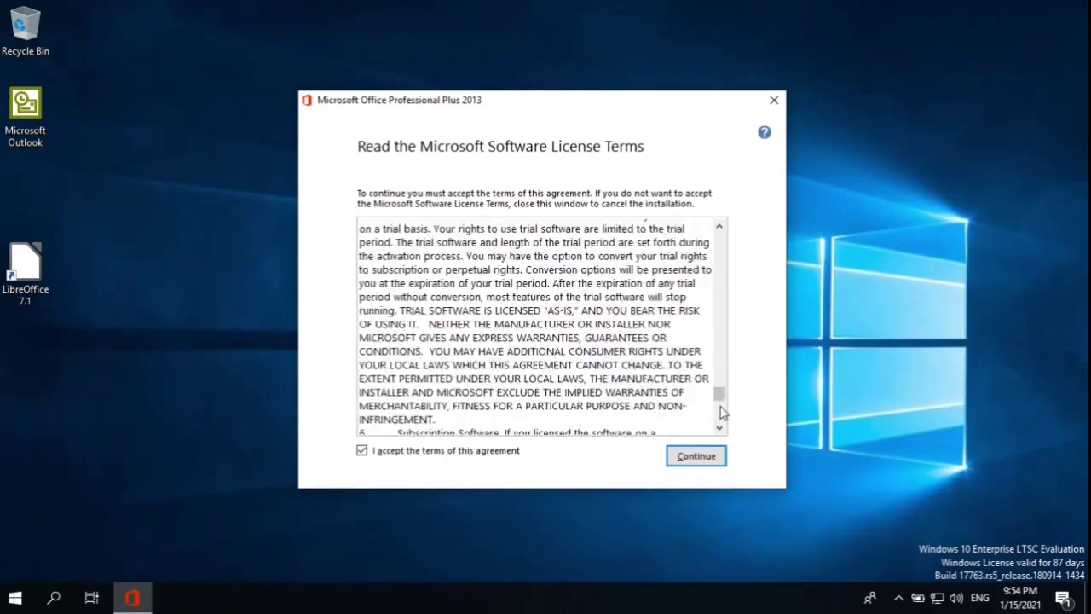
scroll(720, 412, "down", 15)
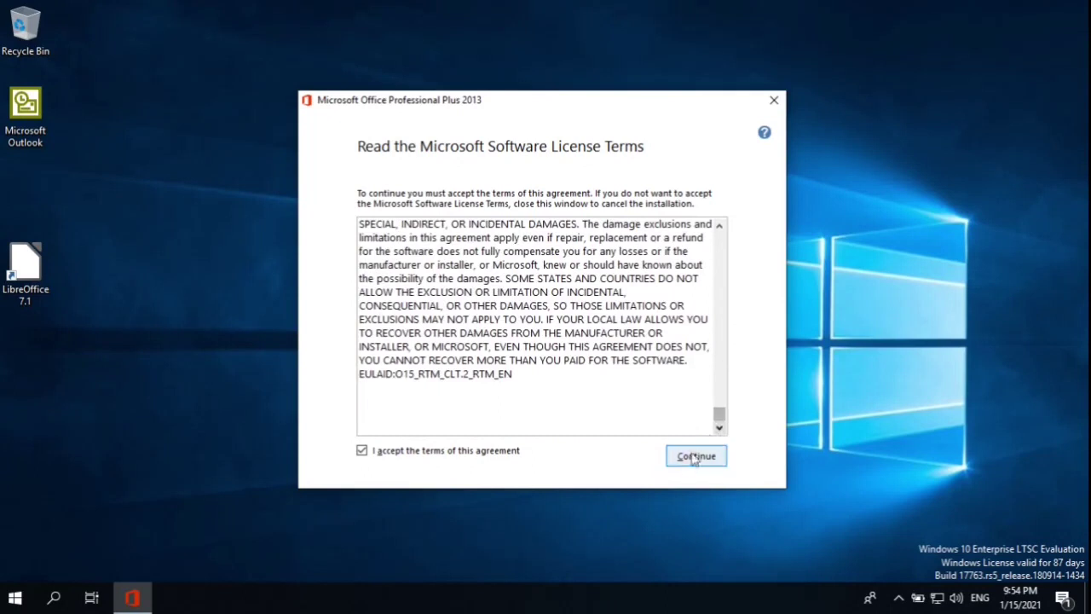
left_click(695, 458)
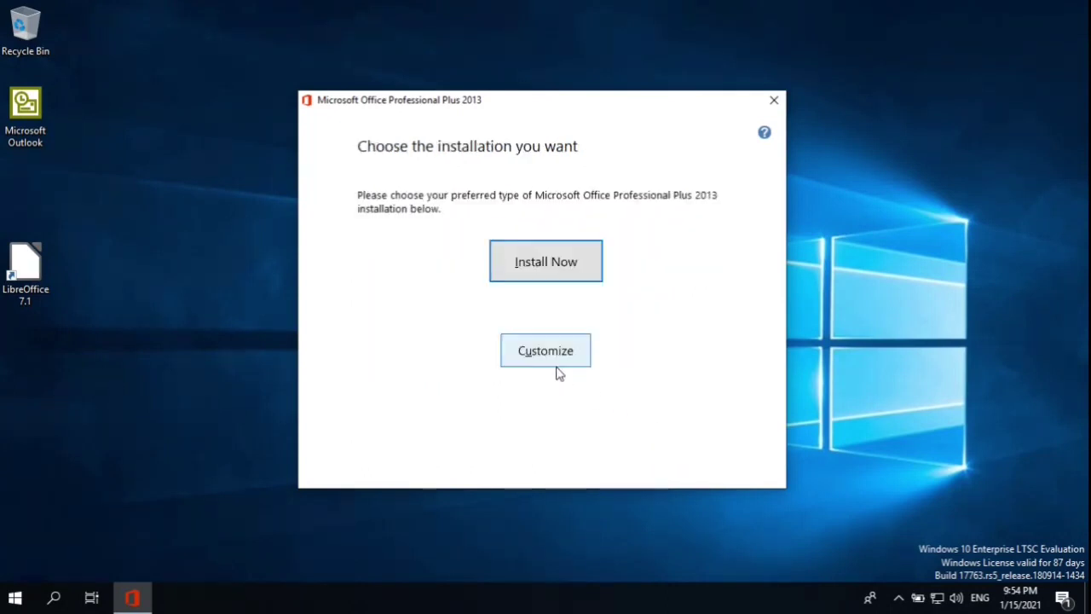
left_click(549, 364)
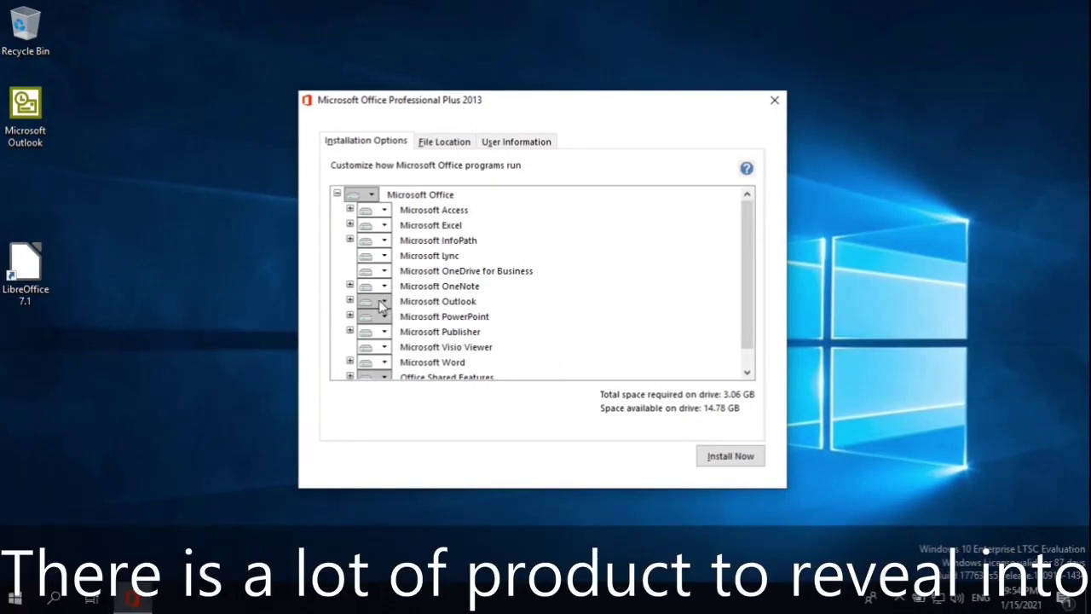
Step: Try the different installation states on the whole Microsoft Office component tree, finishing with Run all from My Computer
left_click(360, 196)
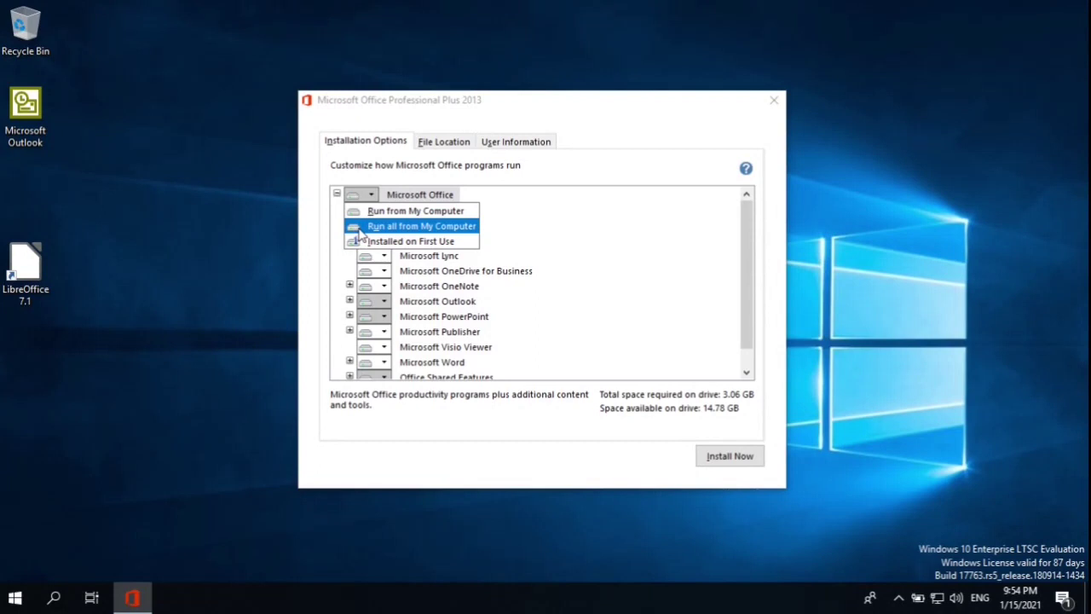
left_click(359, 229)
left_click(362, 196)
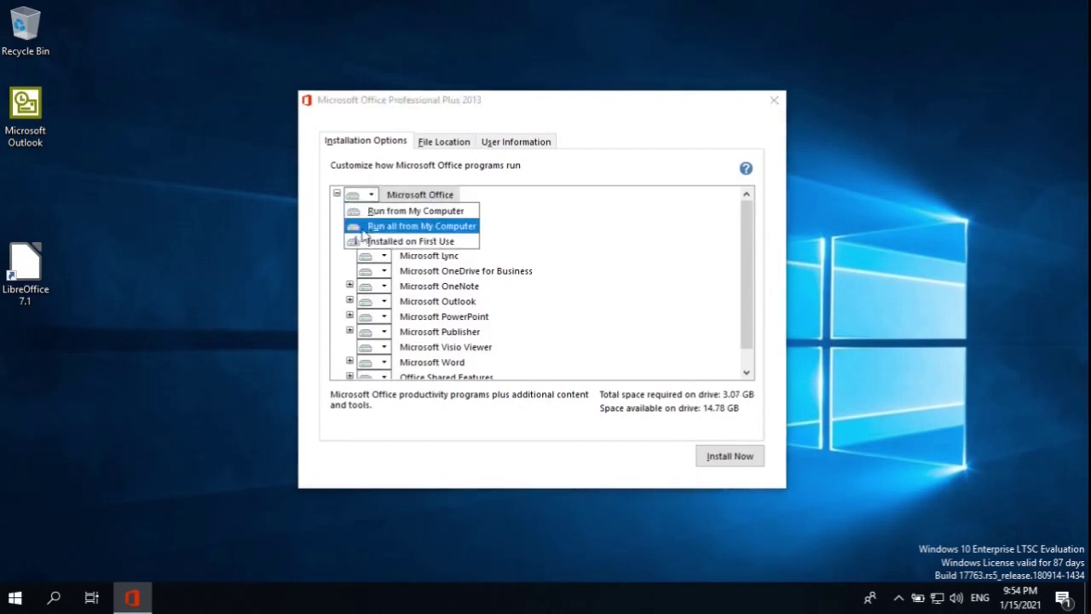
left_click(364, 241)
left_click(363, 195)
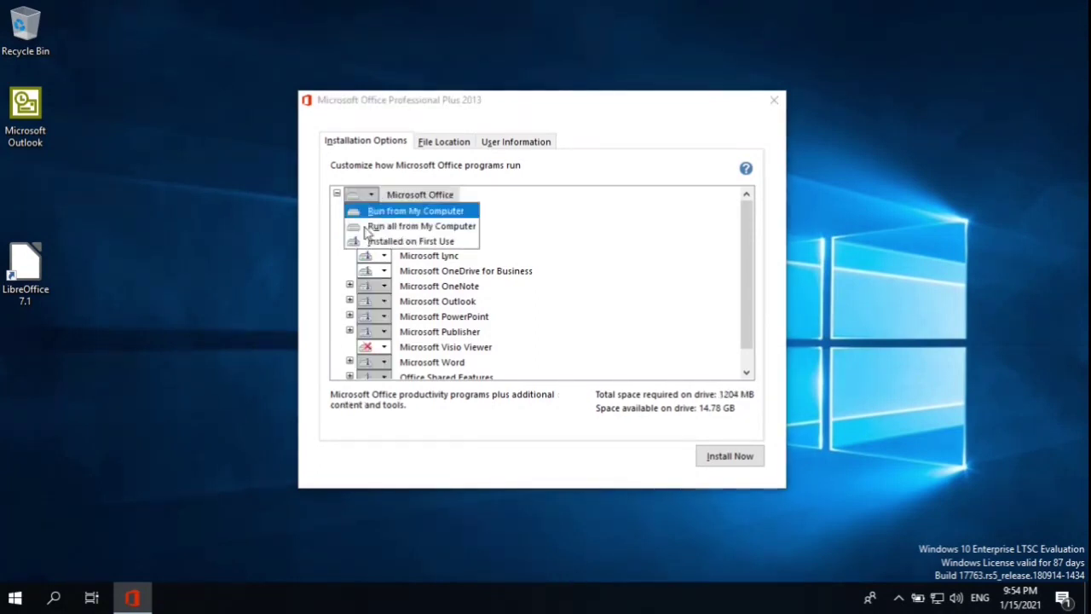
left_click(365, 229)
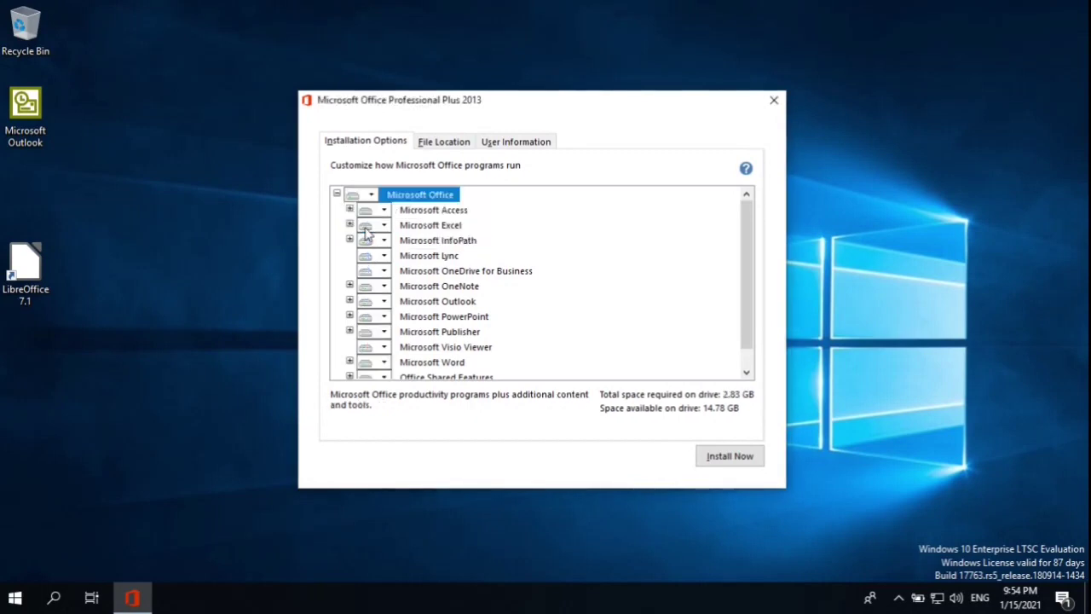
left_click(372, 195)
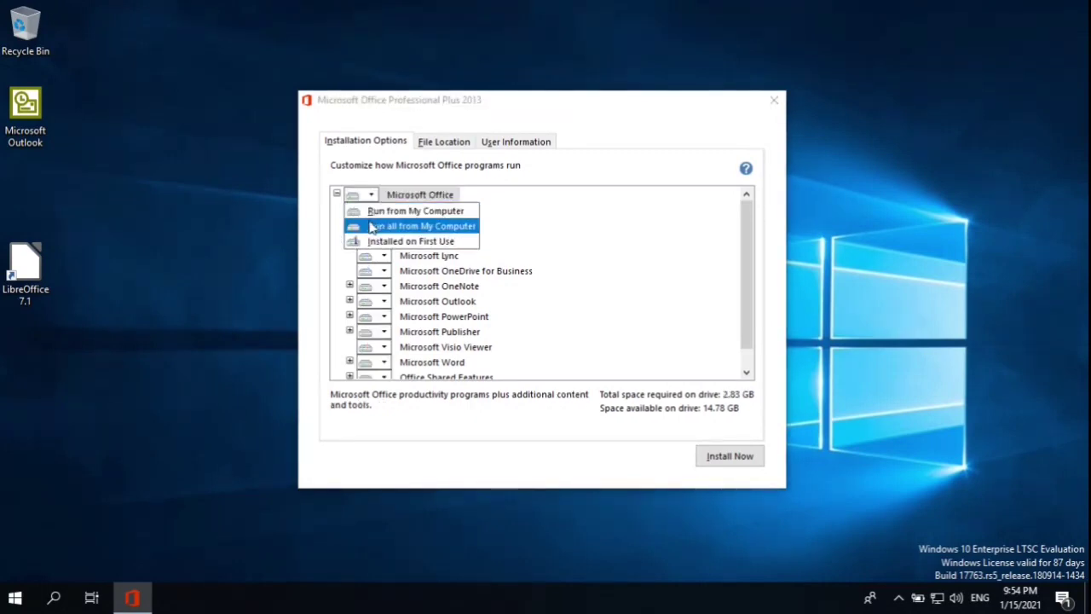
left_click(371, 225)
left_click(366, 196)
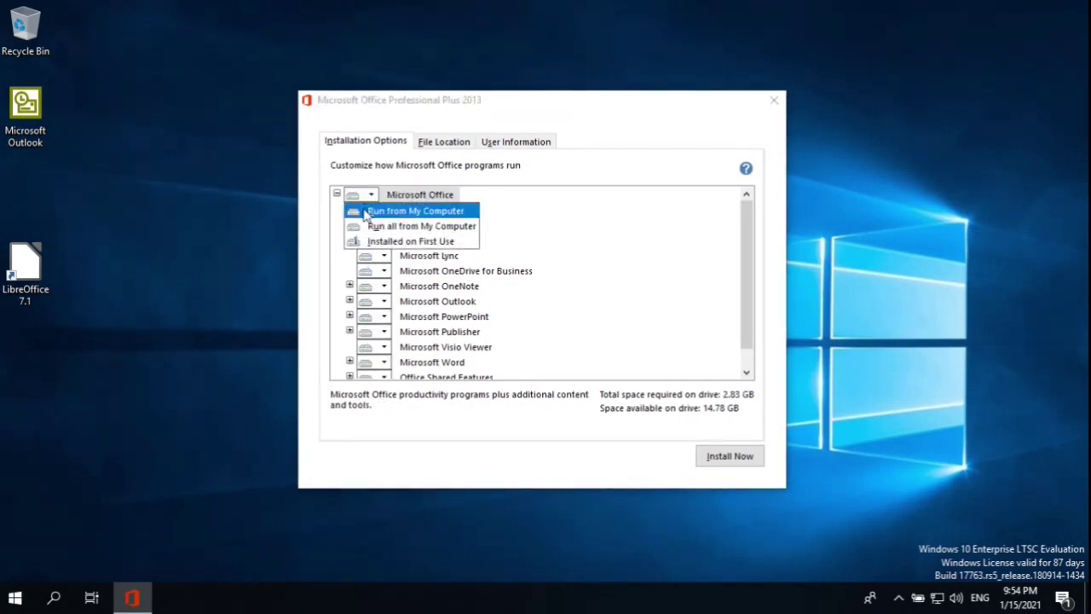
left_click(364, 212)
left_click(367, 196)
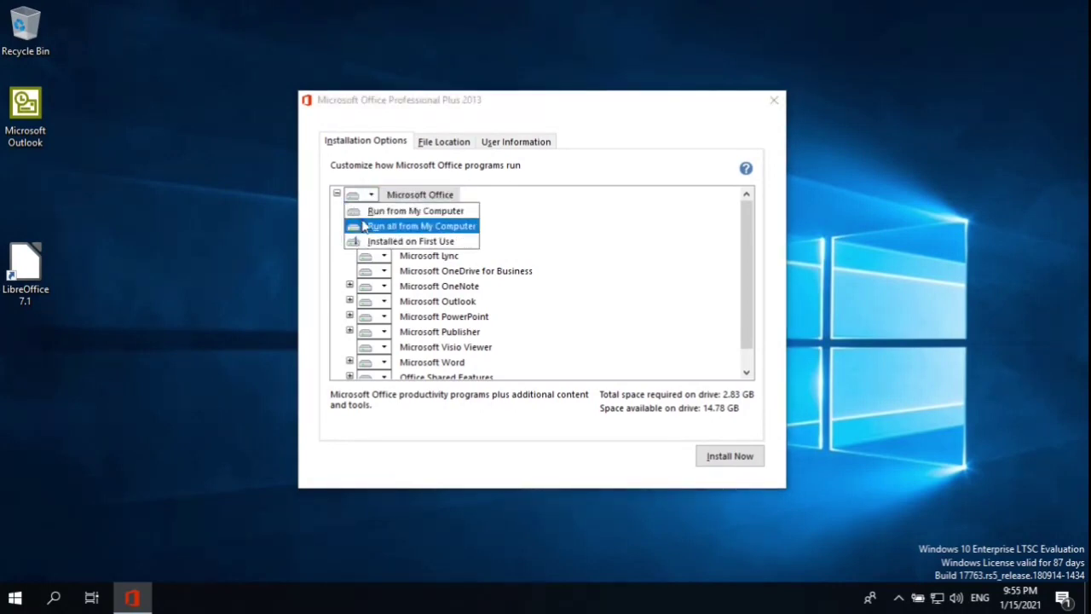
left_click(363, 226)
Step: Review the component list, expanding Microsoft Outlook and its Importers and Exporters, and start the installation
left_click(746, 366)
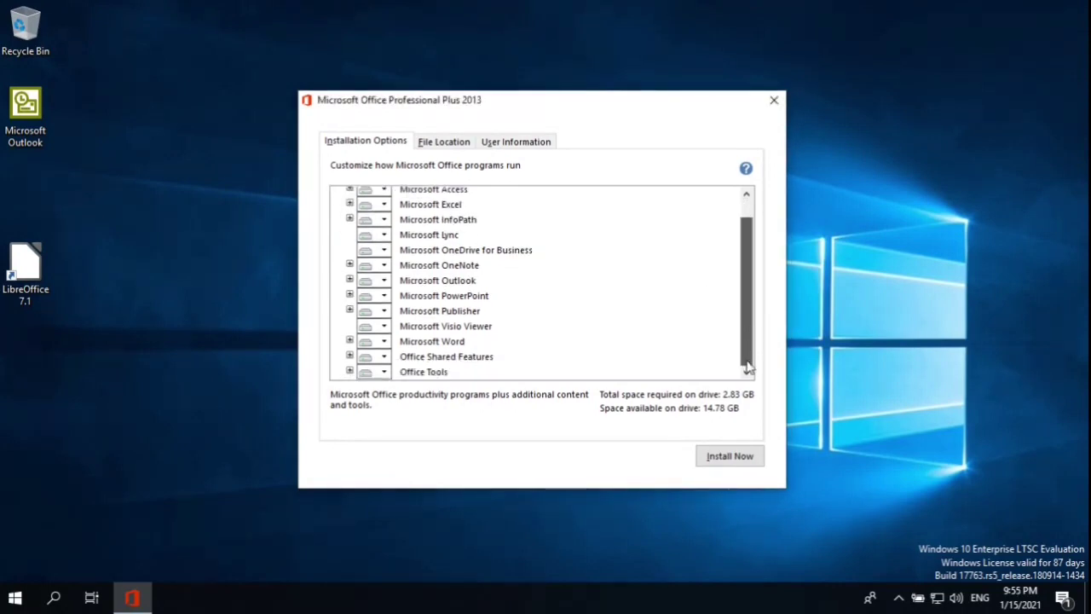
left_click_drag(745, 354, 741, 268)
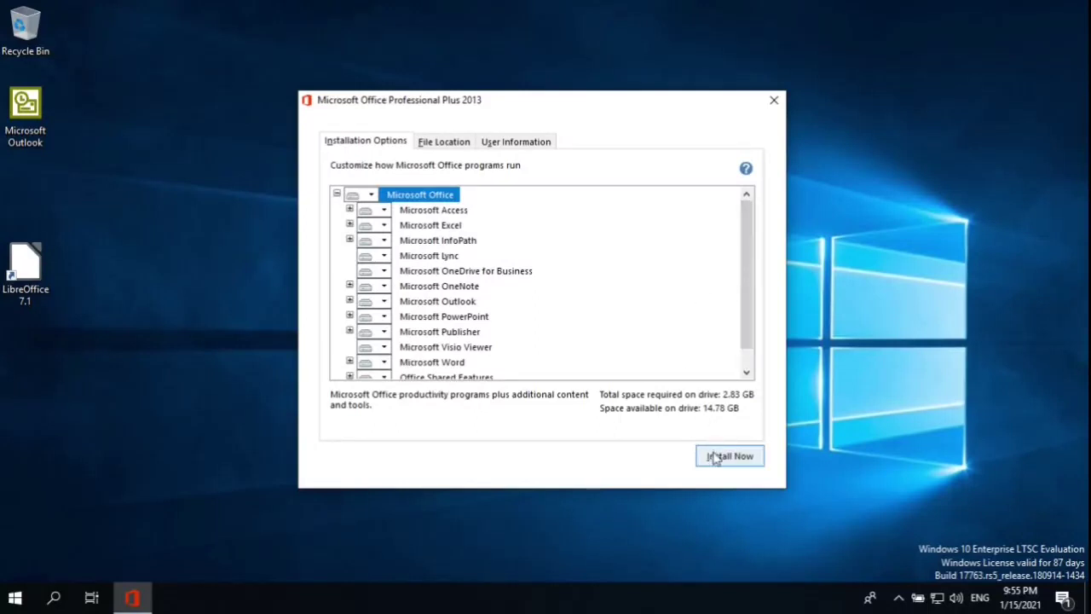
left_click(350, 300)
left_click(361, 298)
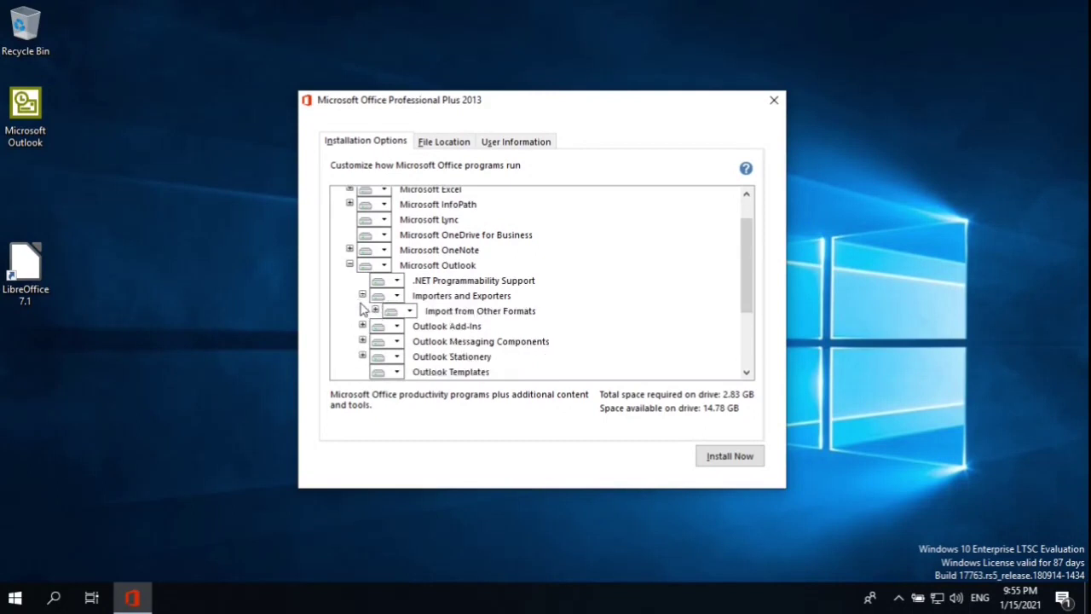
scroll(361, 310, "down", 2)
scroll(362, 310, "up", 3)
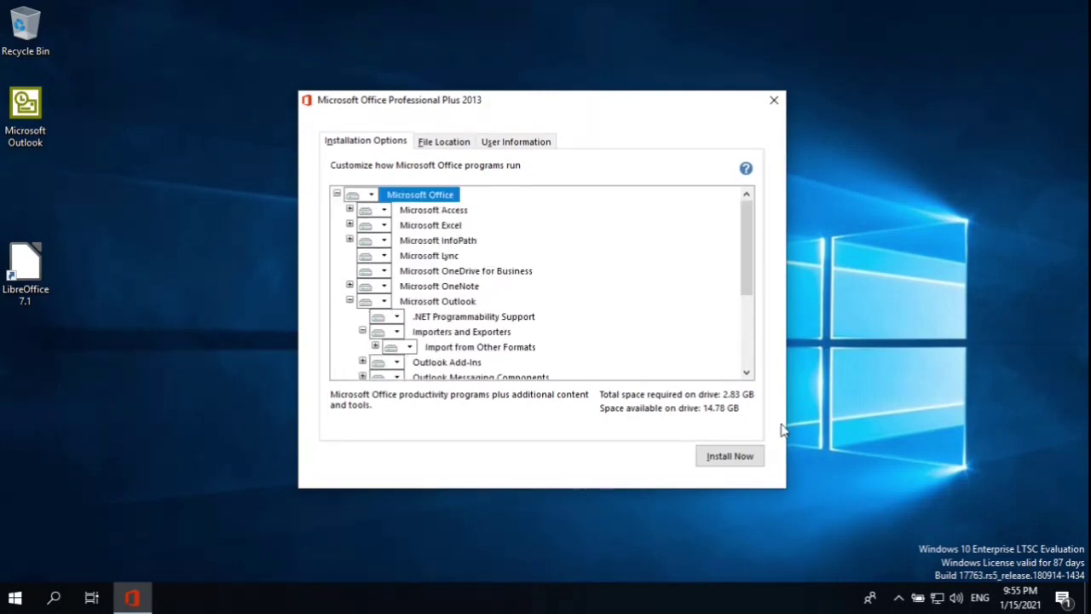
left_click(730, 457)
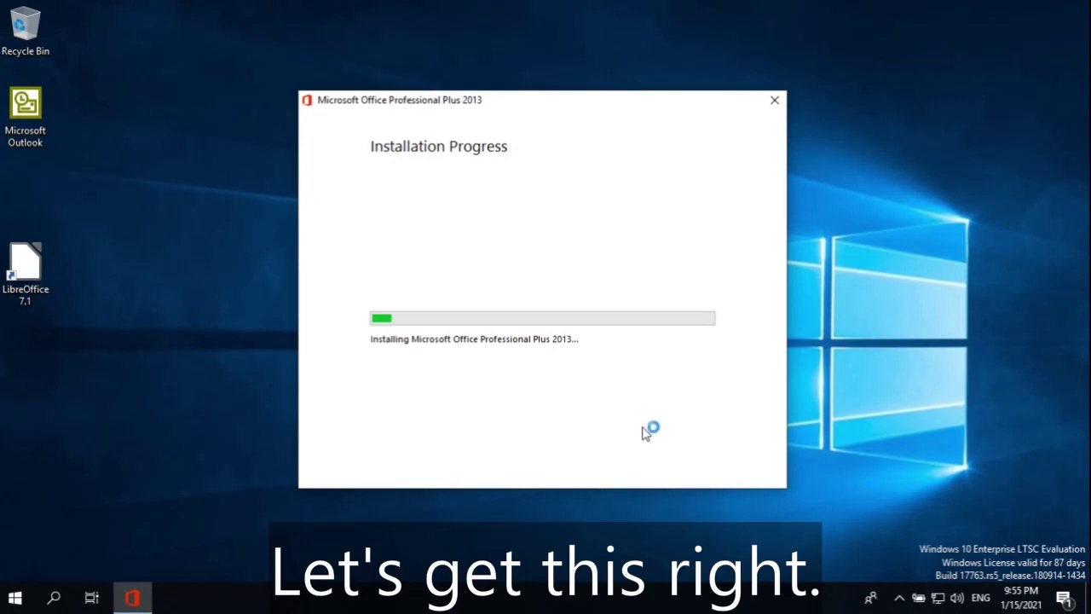
Step: Launch the Office shortcut bar on the desktop while the installation runs
left_click(15, 597)
left_click(125, 373)
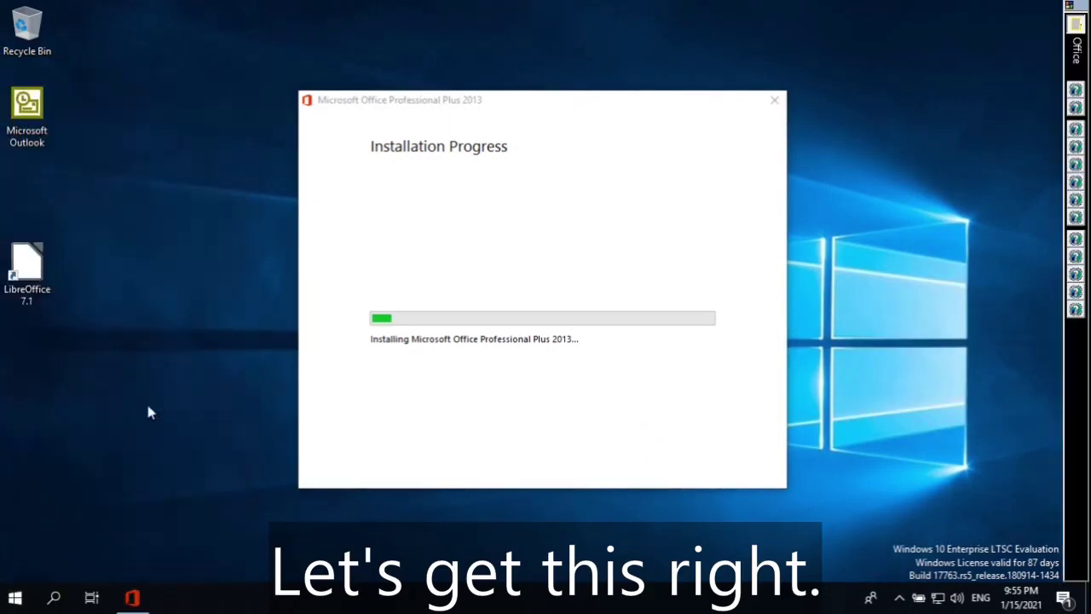
key("super")
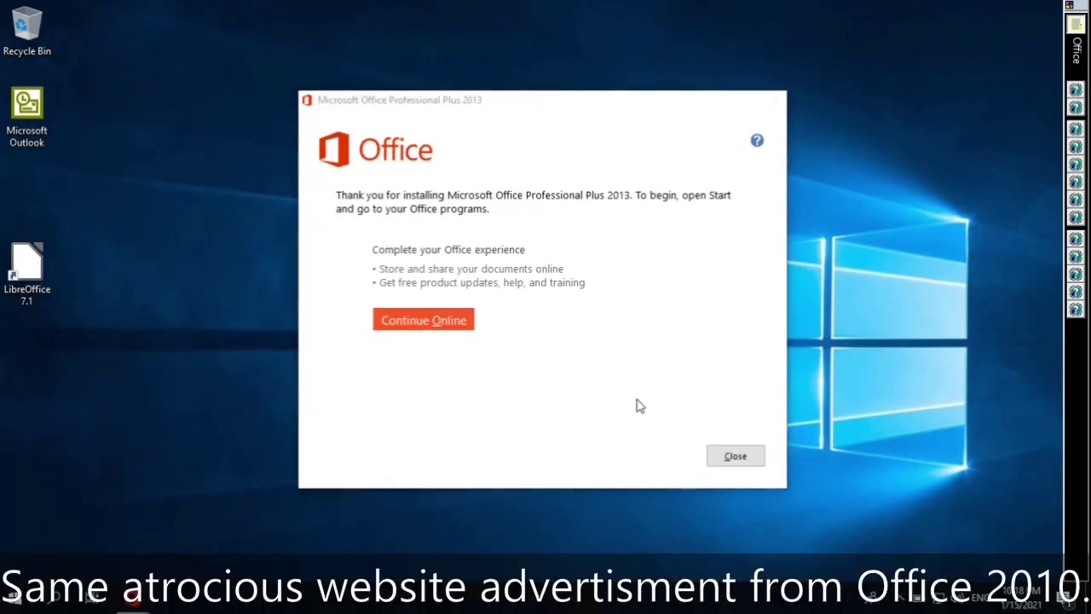
Step: Close the completed Office setup without continuing online and shut down the computer
left_click(743, 464)
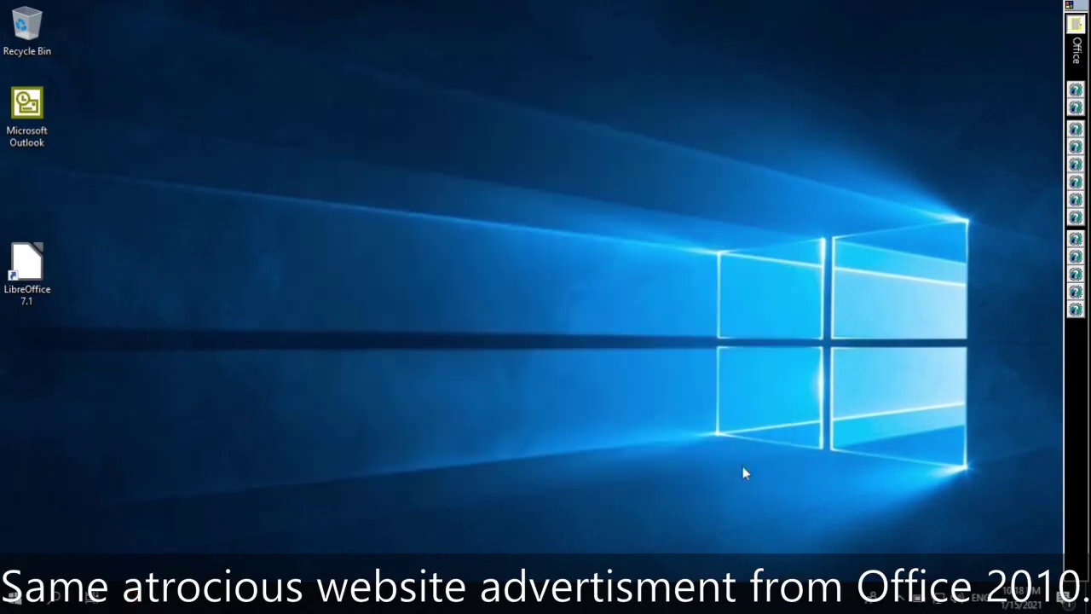
left_click(17, 597)
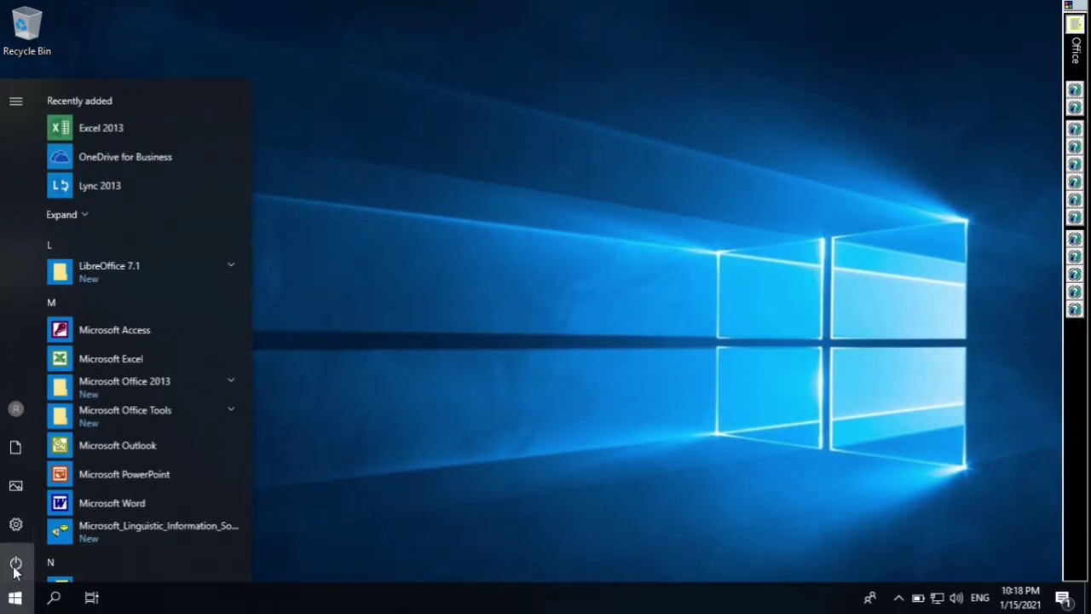
left_click(15, 566)
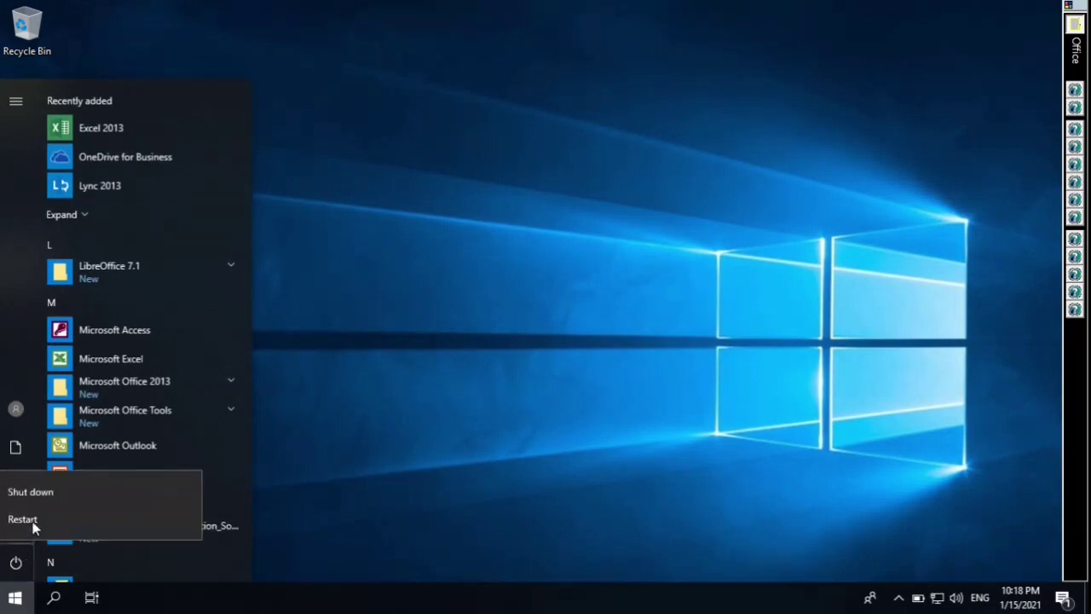
left_click(35, 493)
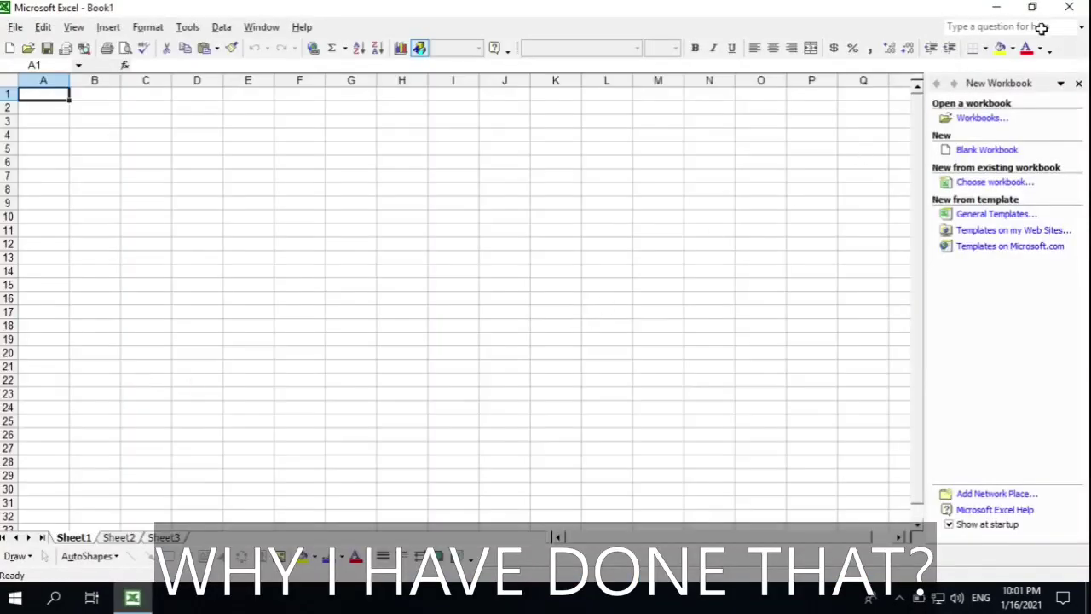
Step: Close the older Excel with its empty workbook and launch Excel 2013 from the Microsoft Office 2013 program folder
left_click(1069, 8)
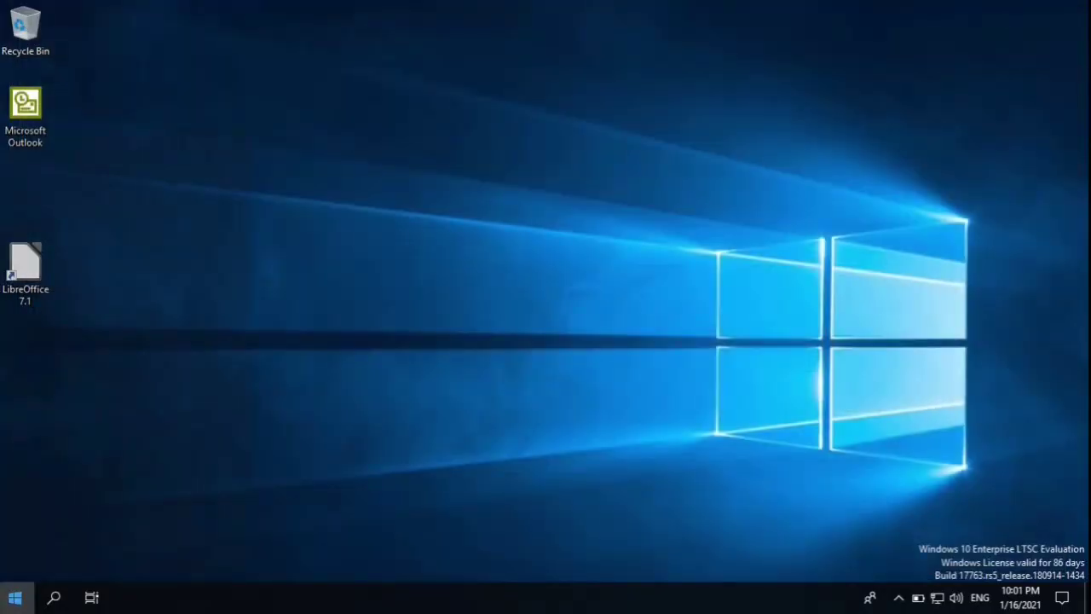
left_click(15, 596)
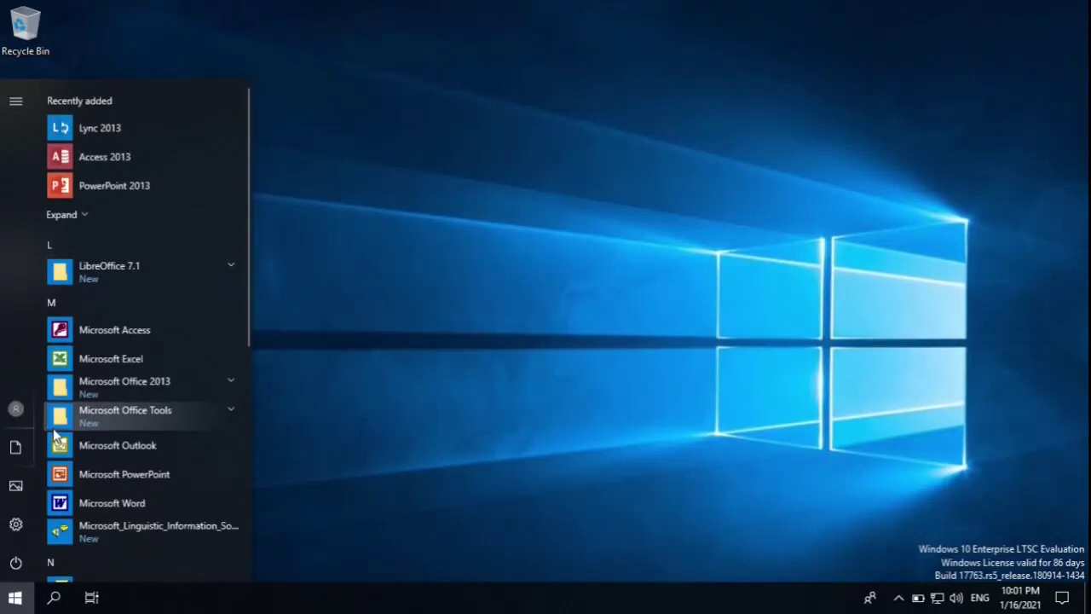
left_click(92, 382)
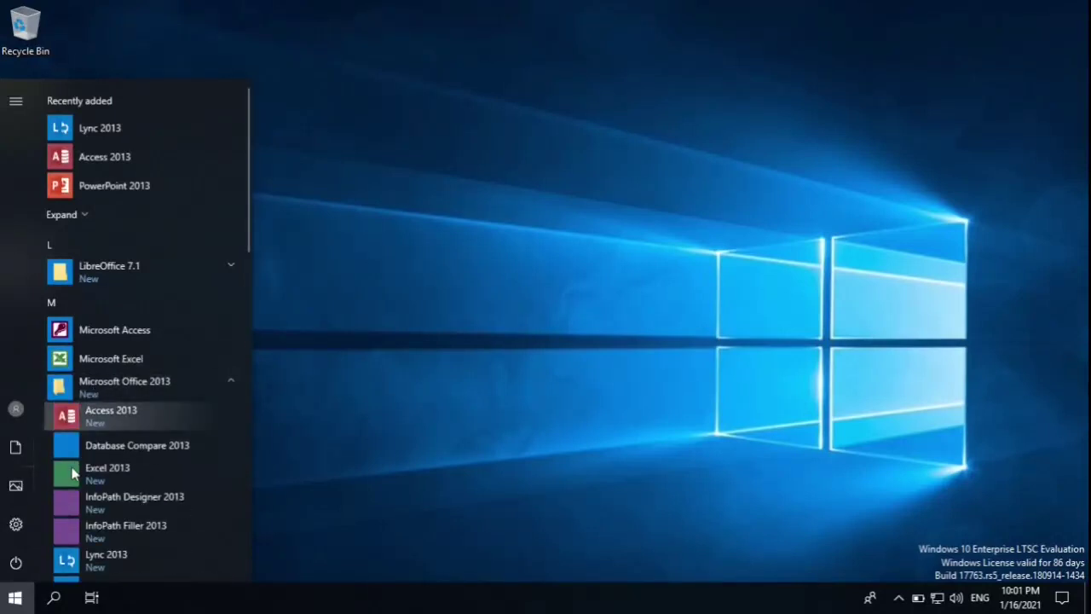
left_click(73, 474)
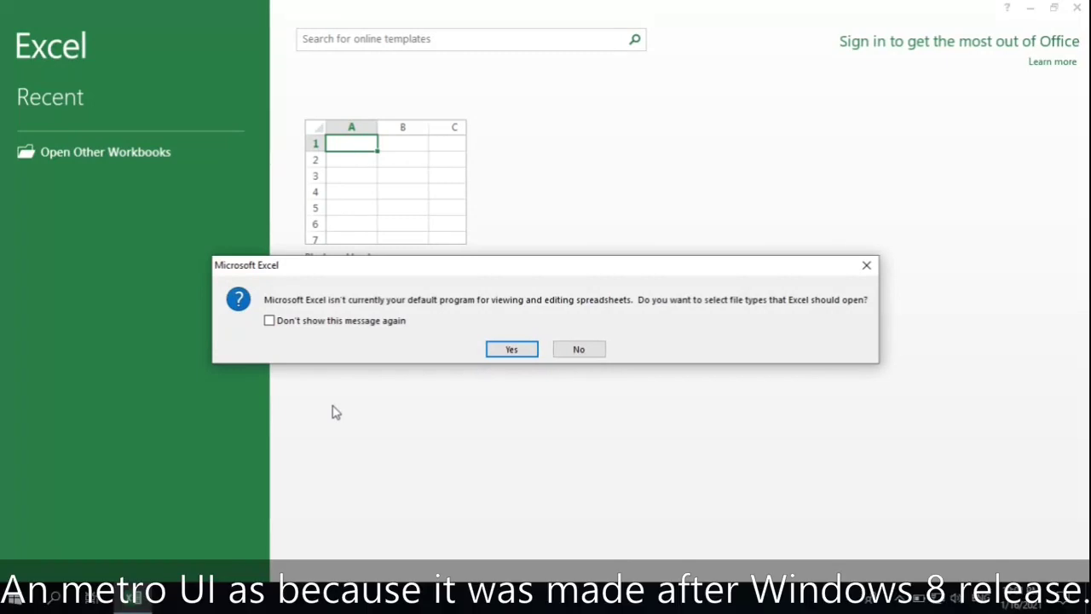
Step: Dismiss Excel's default-program and Office activation prompts, and accept Ask me later for the update settings
left_click(562, 351)
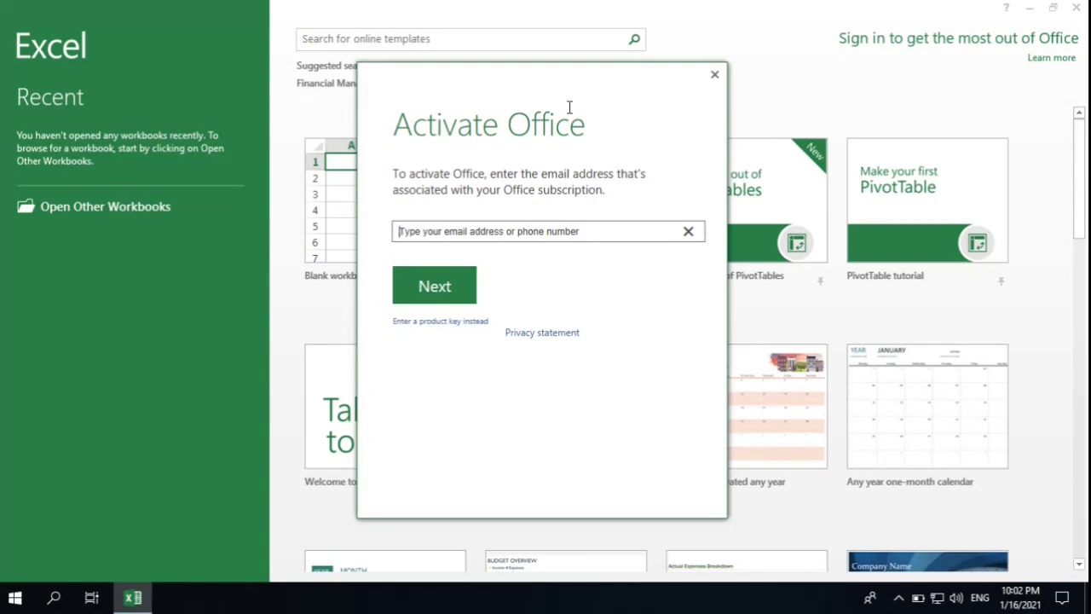
left_click(715, 75)
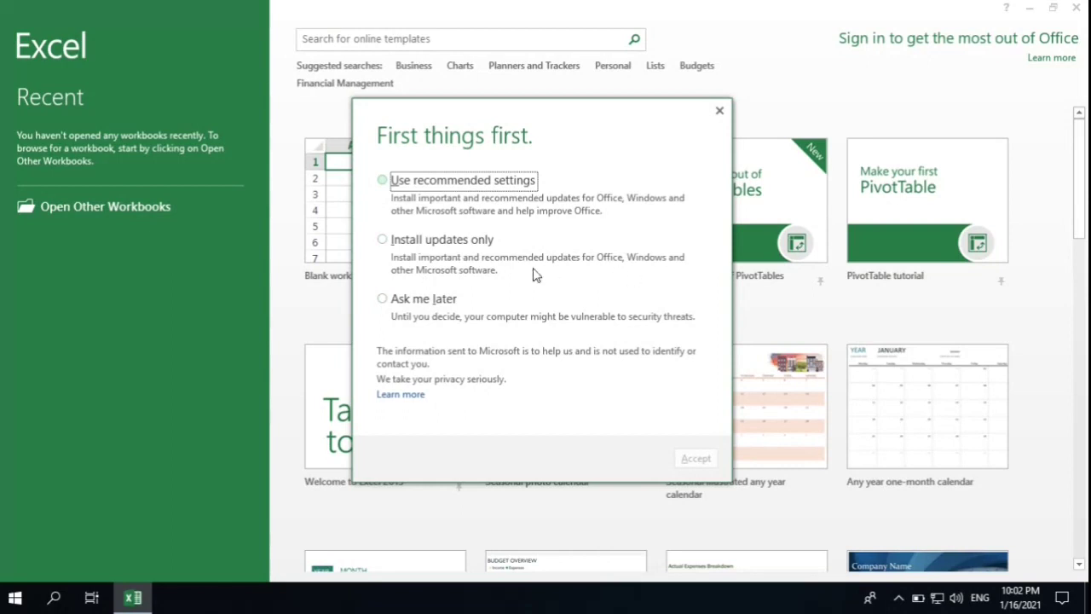
left_click(378, 304)
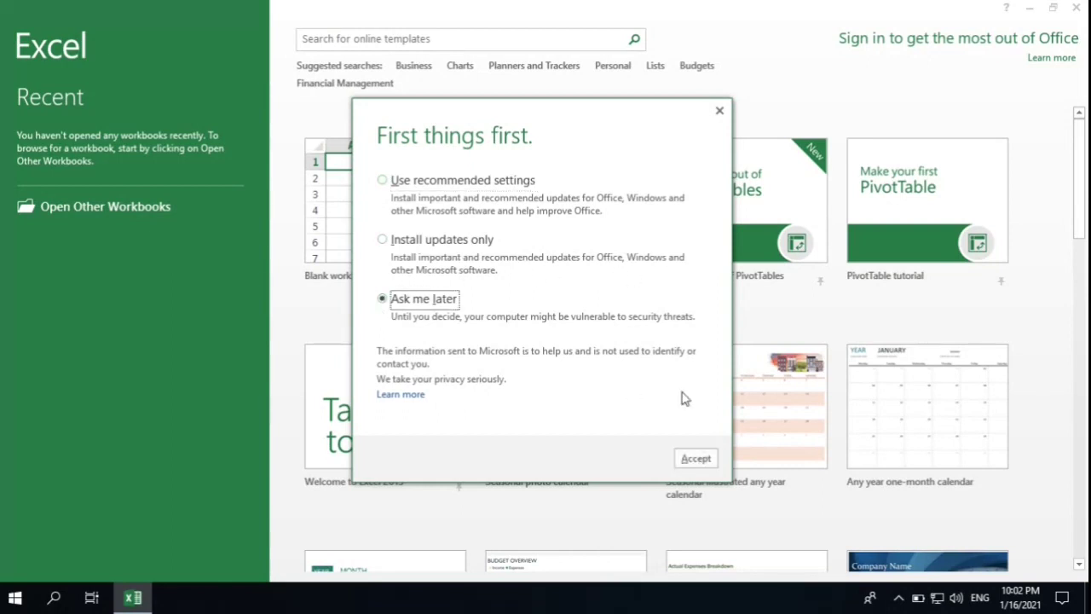
left_click(696, 458)
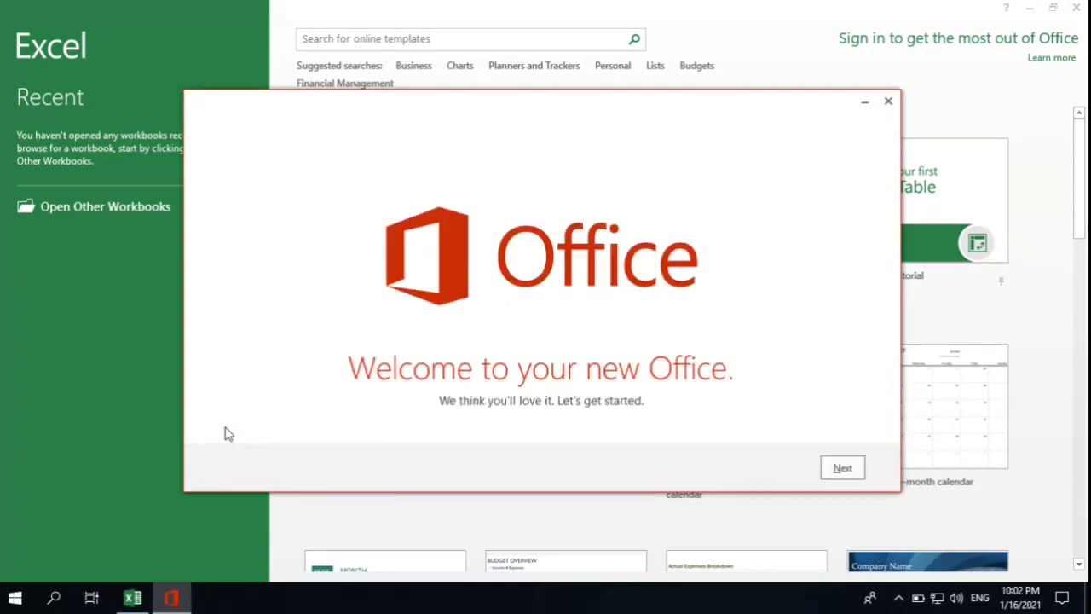
Step: Begin the Office welcome tour and decline signing in with No thanks, maybe later
left_click(830, 472)
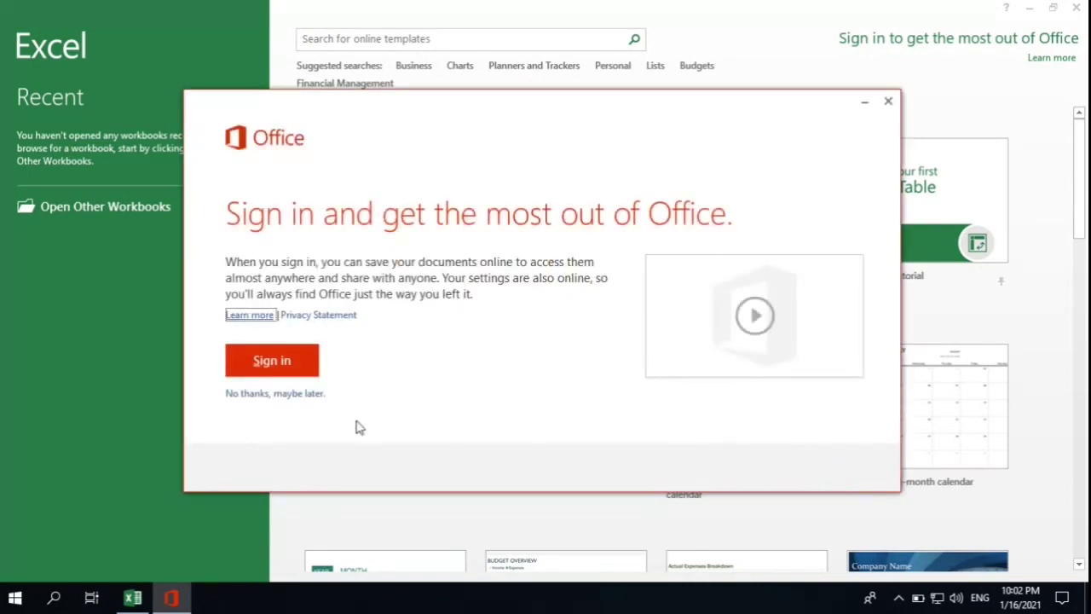
left_click(288, 395)
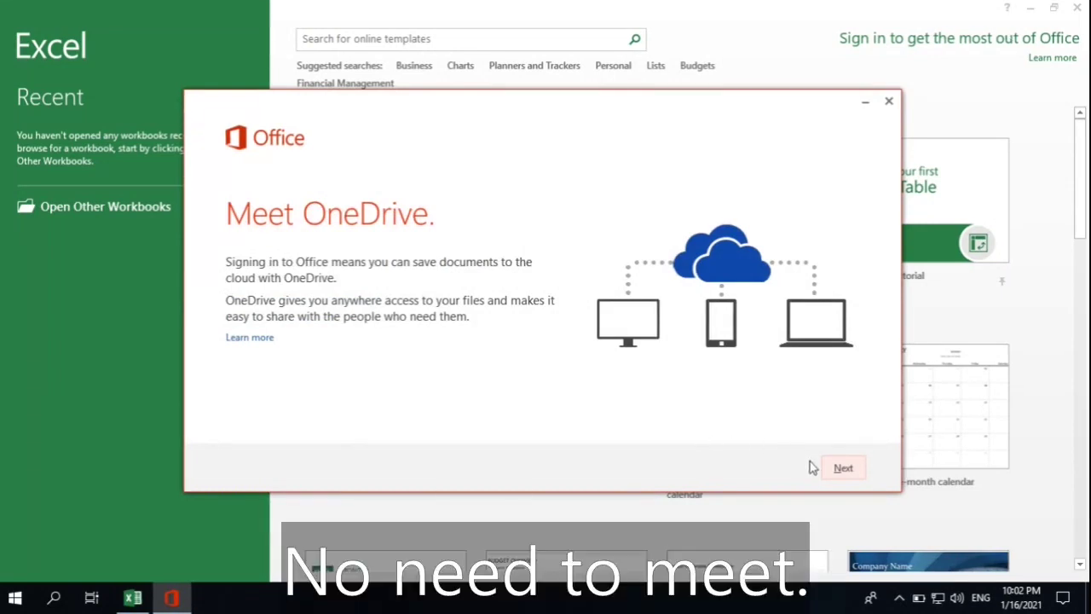
Step: Continue past the OneDrive introduction and finish the Office welcome tour
left_click(837, 473)
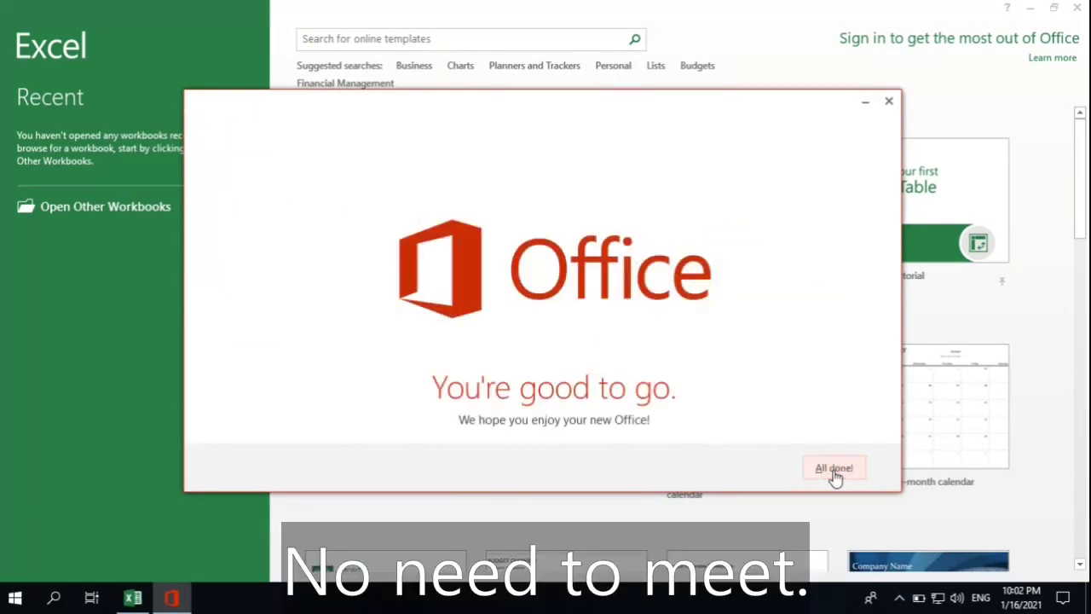
left_click(833, 473)
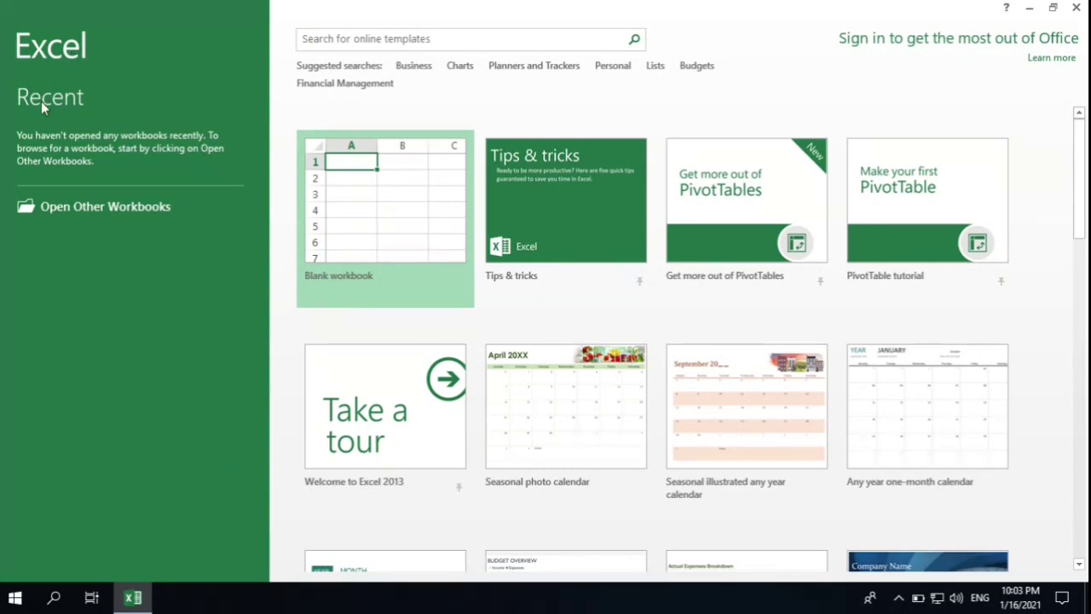
Step: Open the Excel options and look through the Formulas, Proofing, Save, Advanced, Customize Ribbon and Quick Access Toolbar pages
left_click(33, 211)
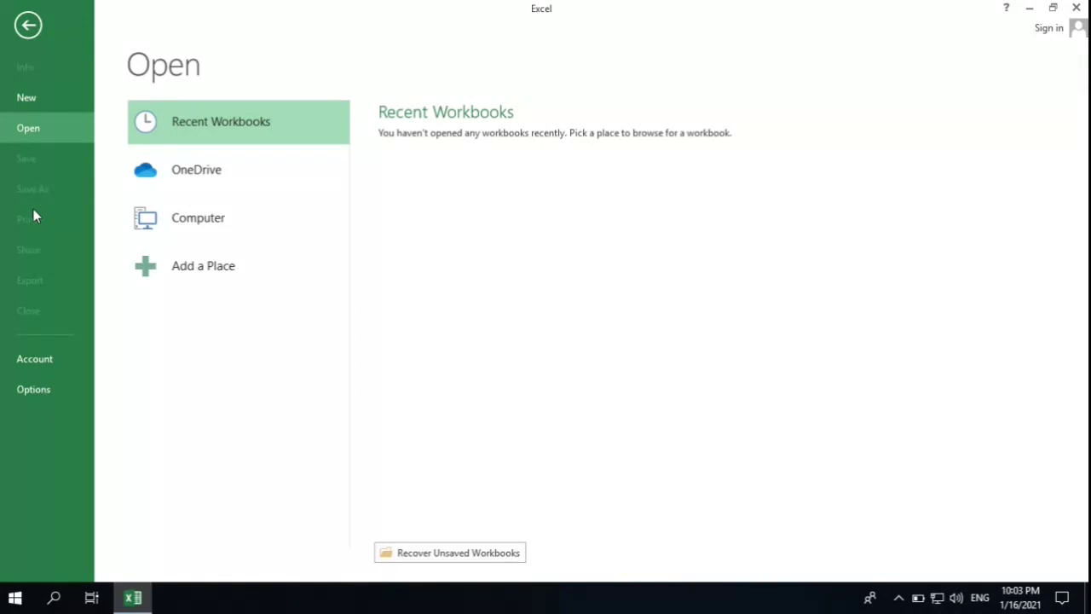
left_click(28, 389)
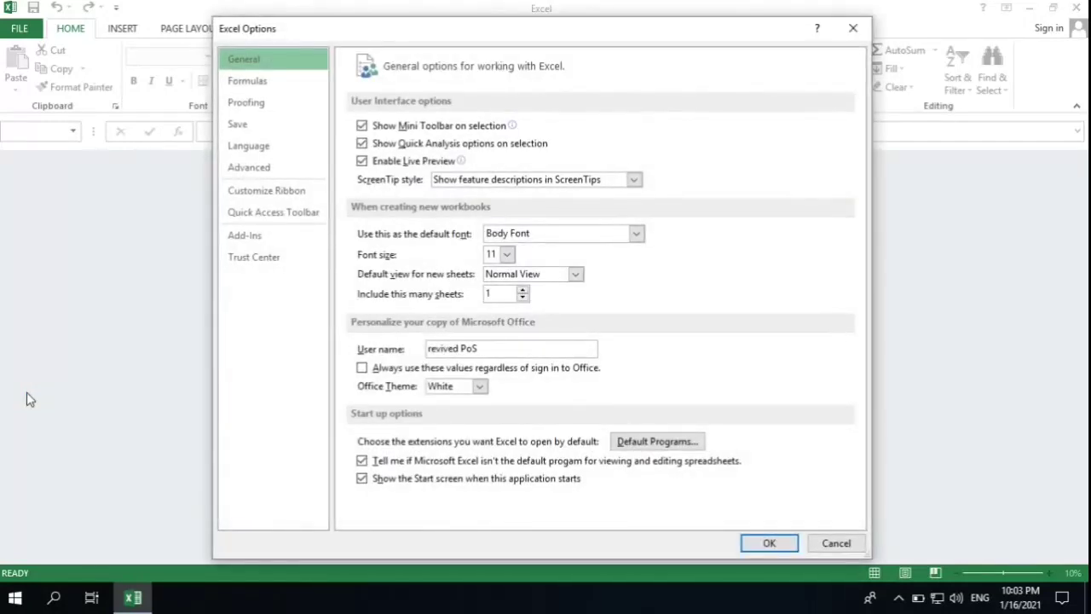
left_click(250, 84)
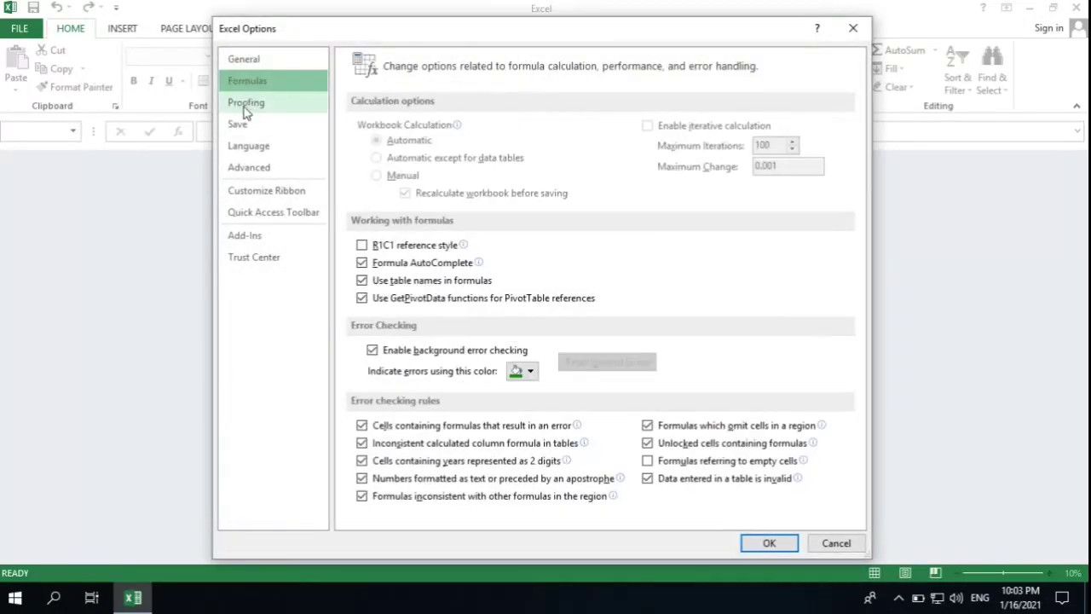
left_click(246, 105)
left_click(241, 126)
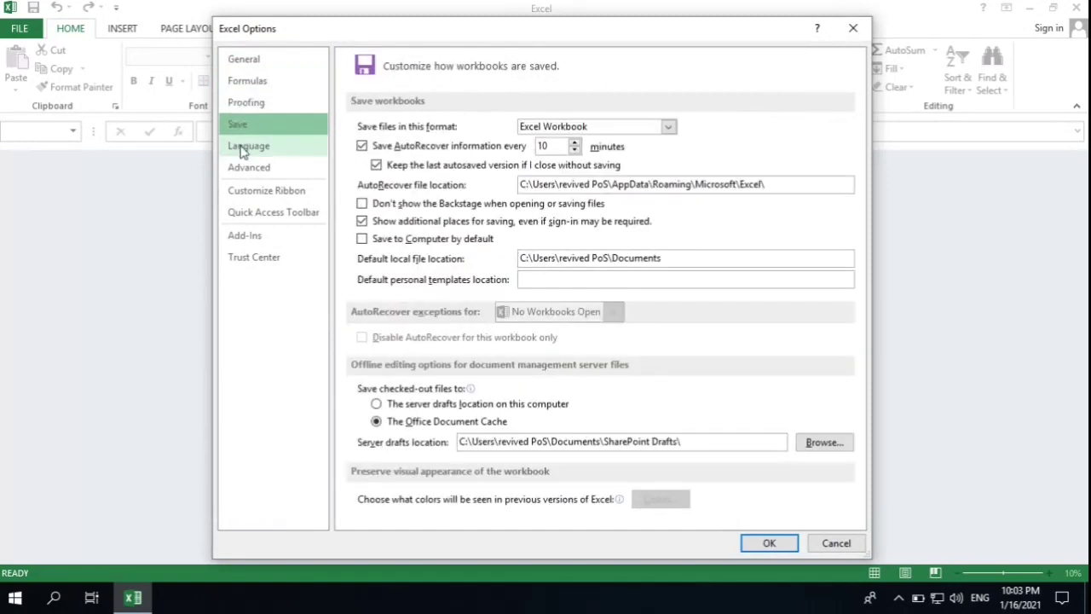
left_click(243, 171)
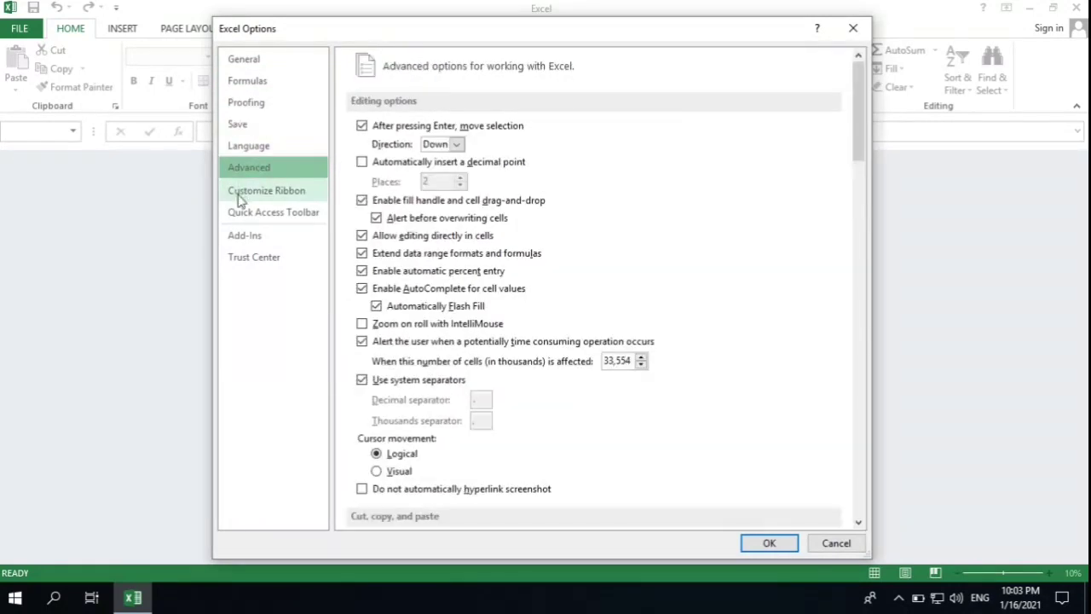
left_click(238, 197)
left_click(239, 217)
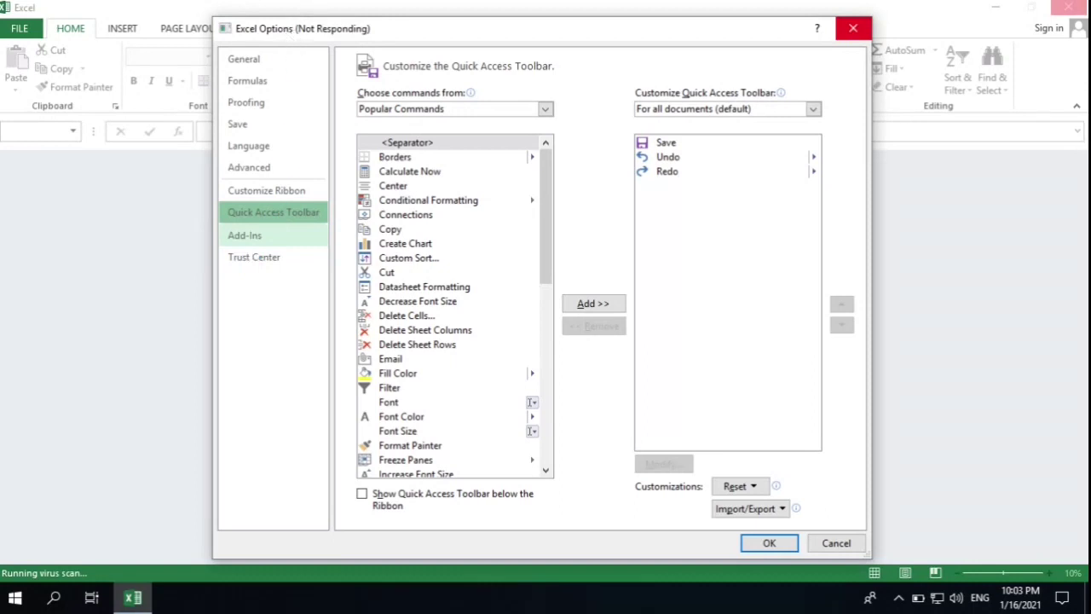
Step: Review the Trust Center and Add-Ins pages of the Excel options, and close the dialog
left_click_drag(288, 34, 287, 47)
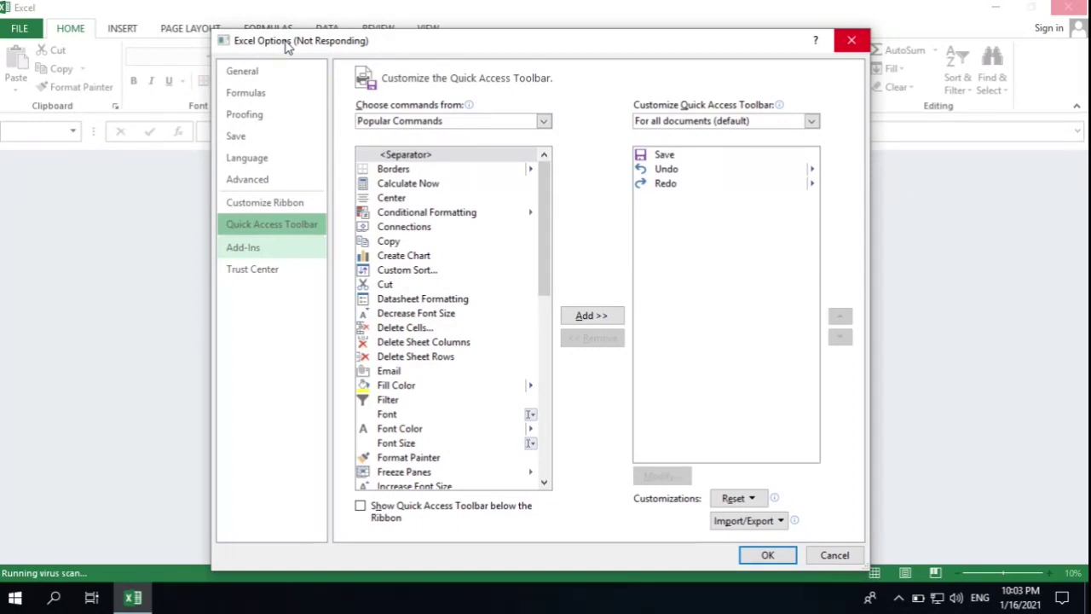
left_click_drag(287, 47, 295, 43)
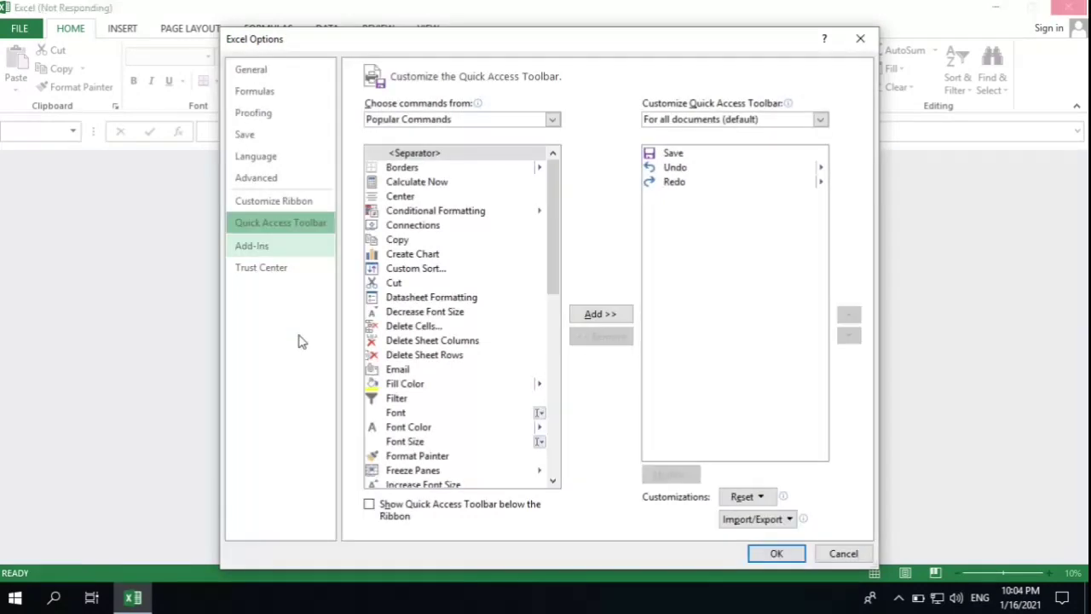
left_click(251, 246)
left_click(253, 269)
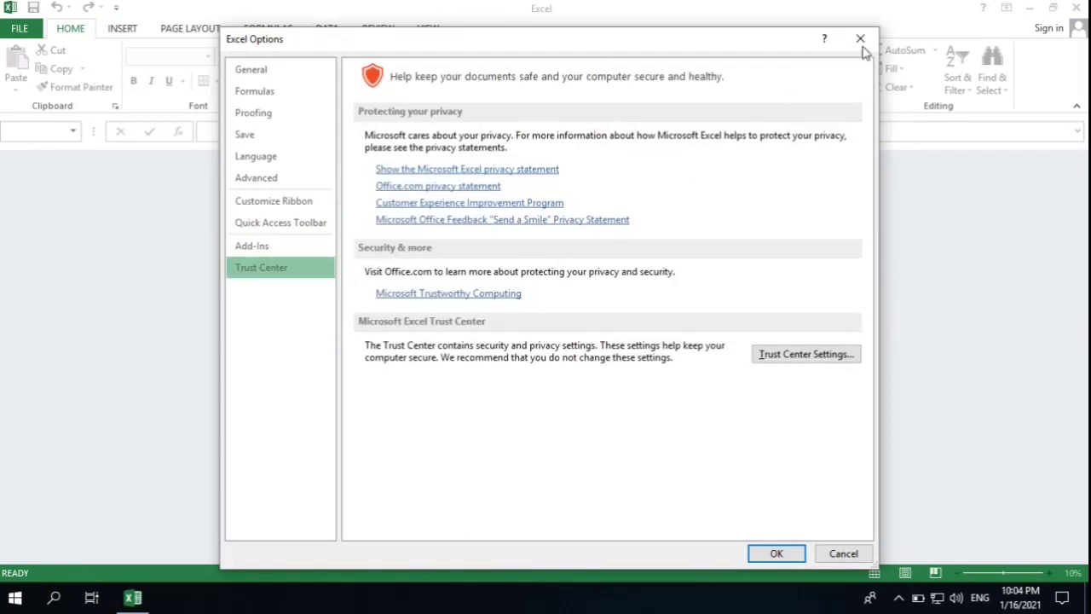
left_click(285, 246)
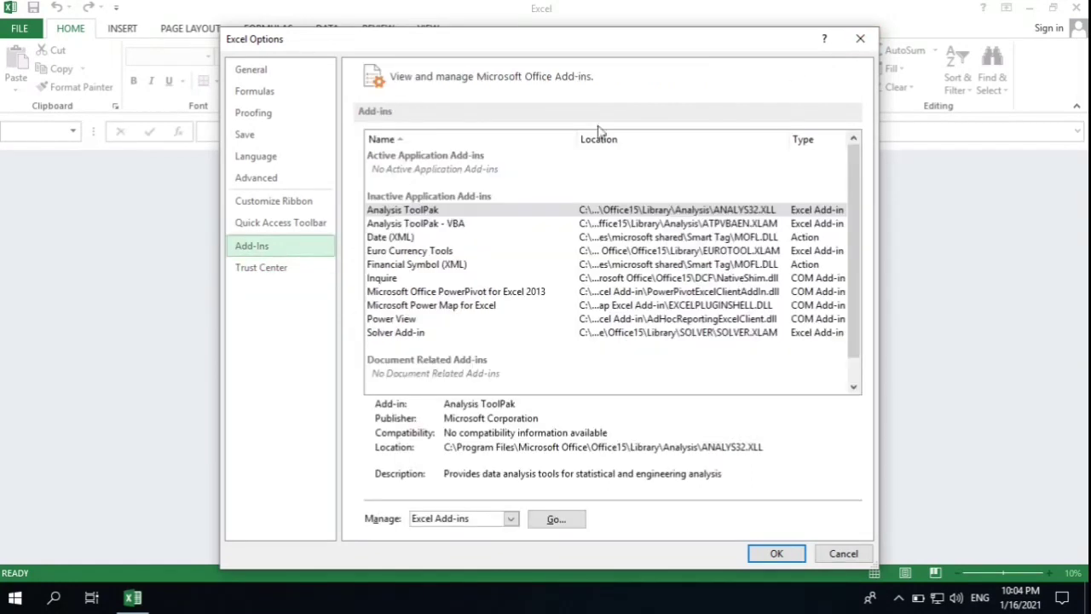
left_click(860, 38)
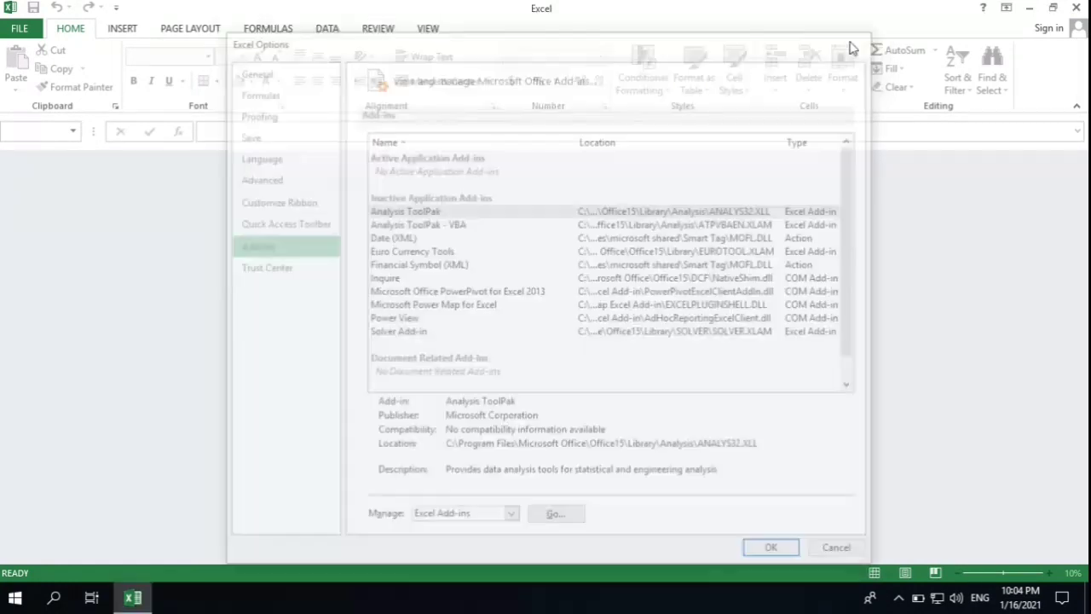
Step: Set the Office theme to Dark Gray in the general Excel options and apply it
left_click(11, 29)
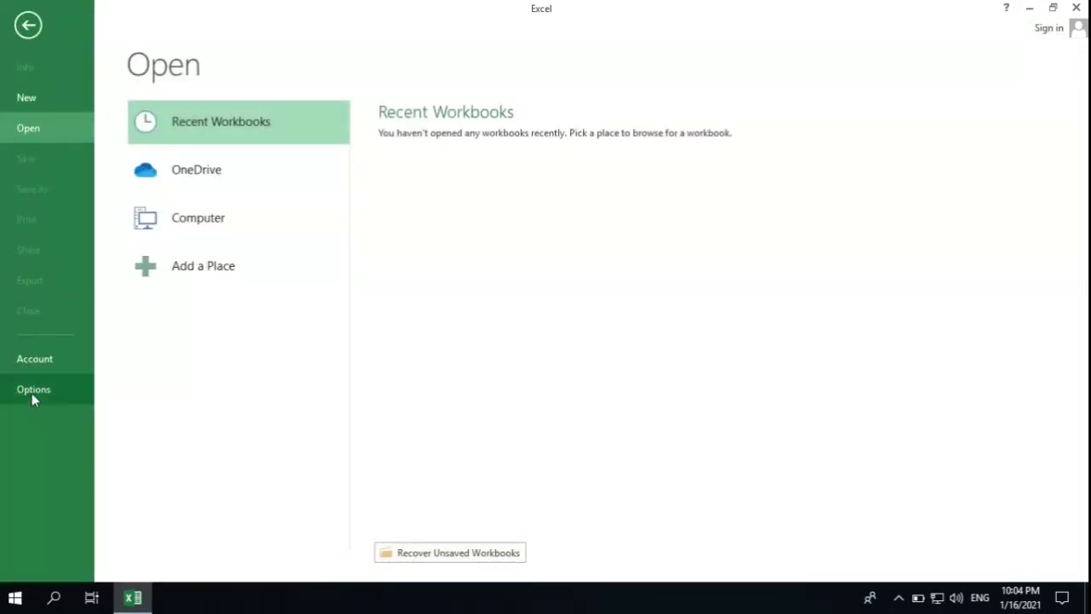
left_click(31, 393)
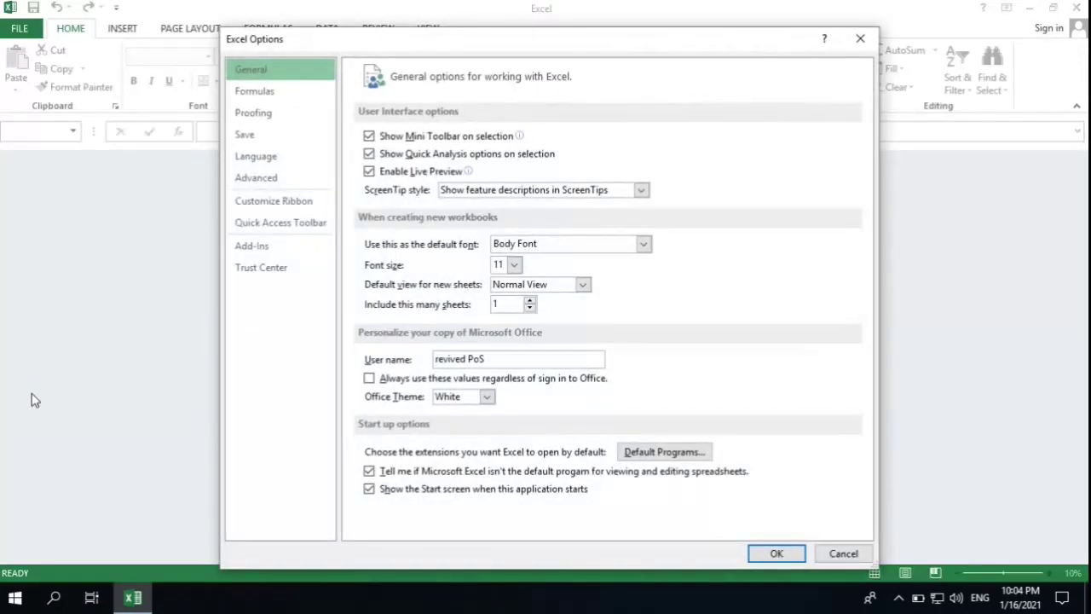
left_click(485, 398)
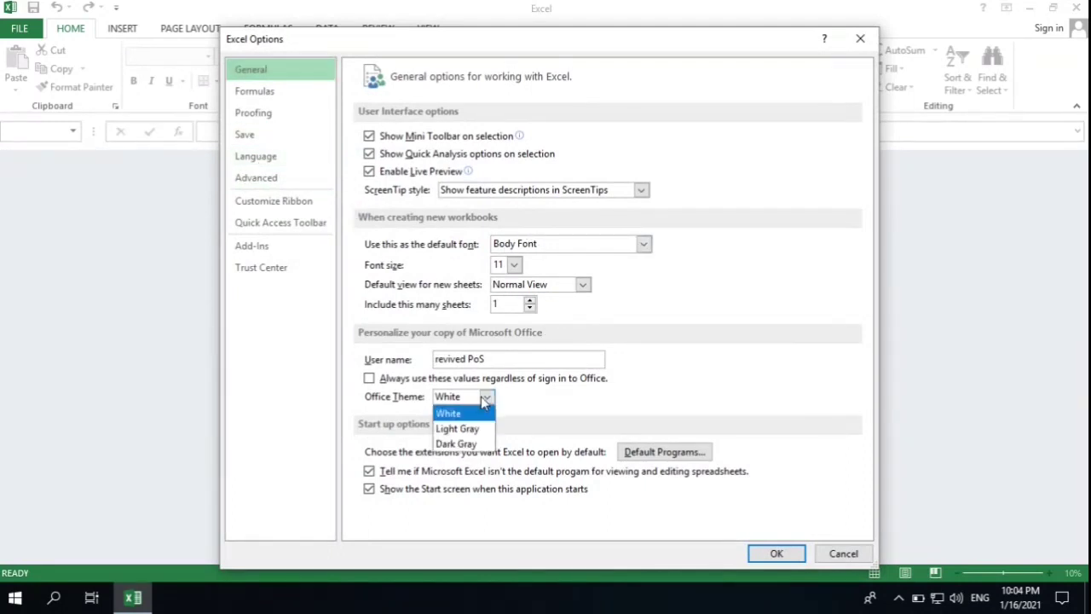
left_click(467, 443)
left_click(776, 553)
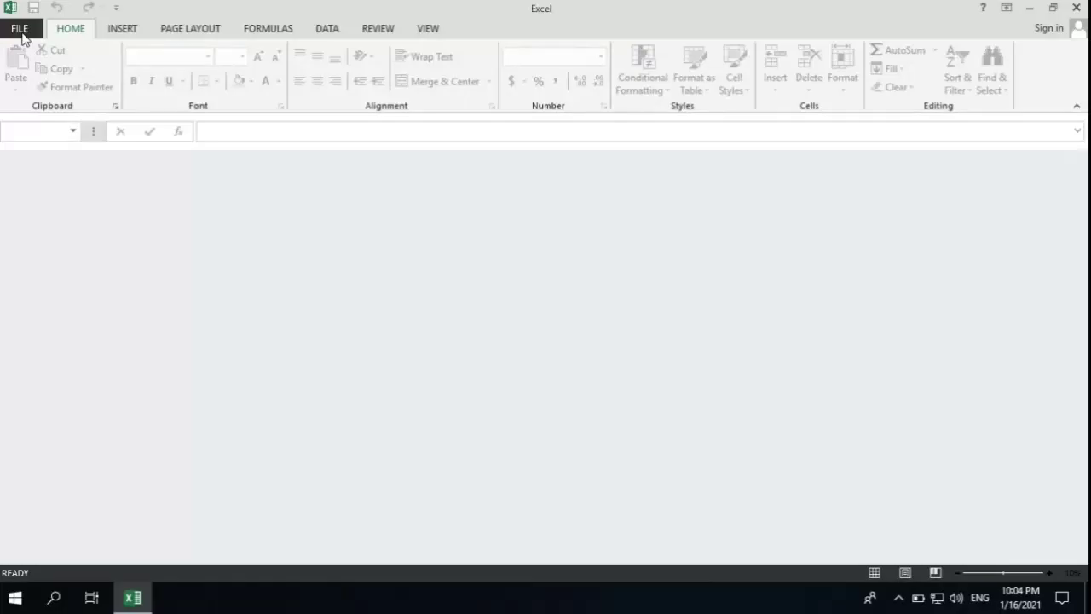
Step: Switch the Office theme back to White in the general Excel options and apply it
left_click(18, 27)
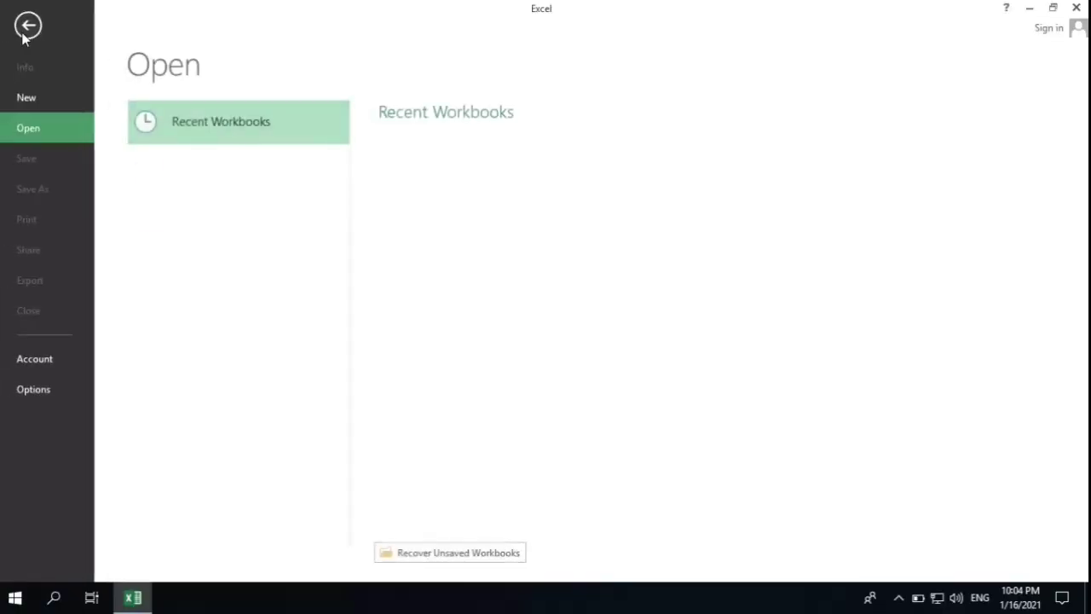
left_click(26, 392)
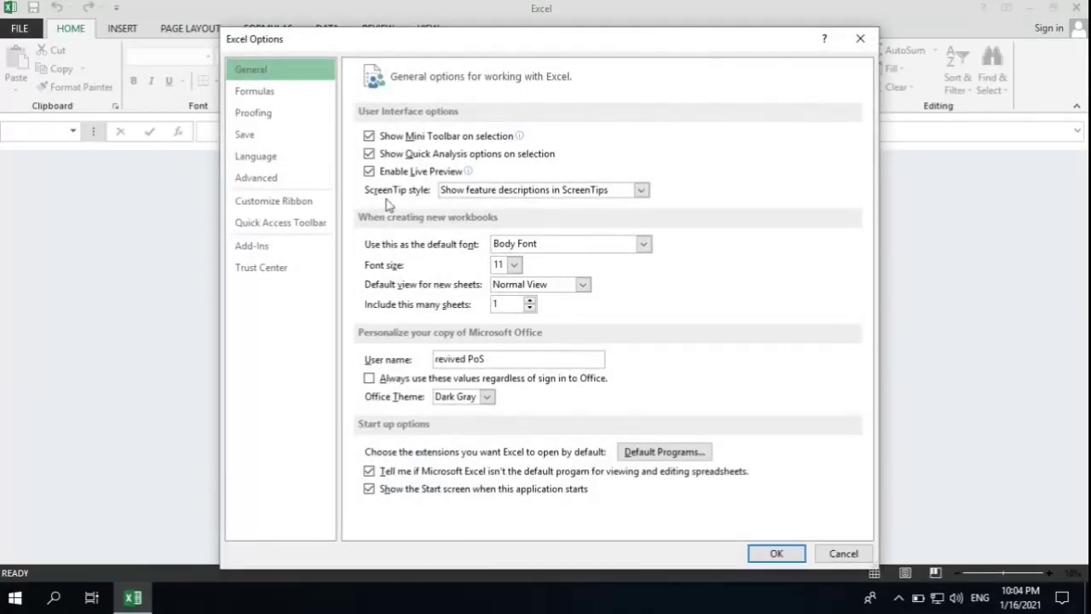
left_click(486, 397)
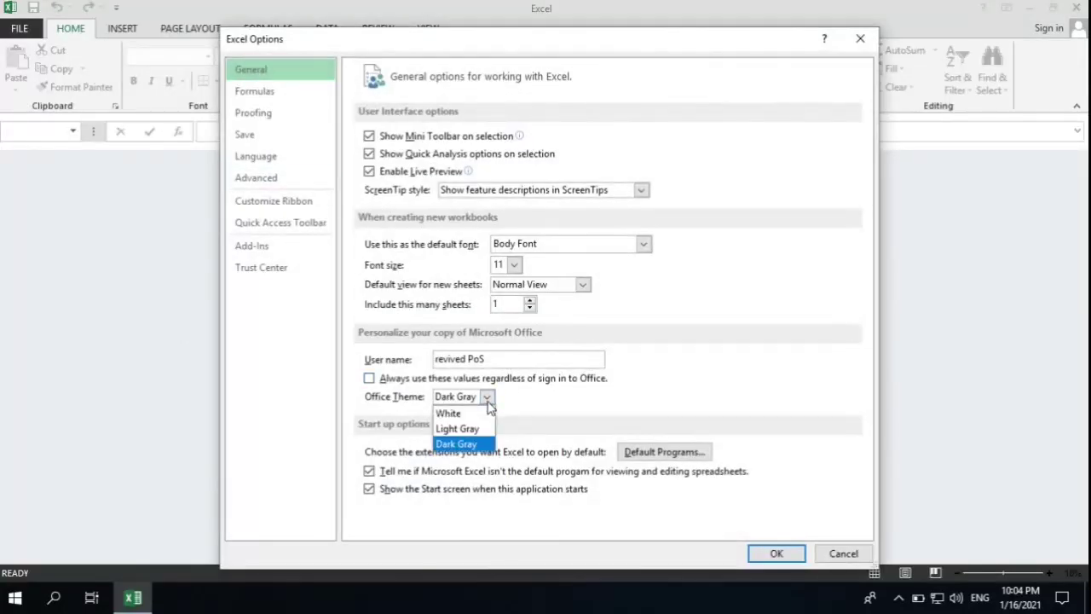
left_click(461, 413)
left_click(776, 553)
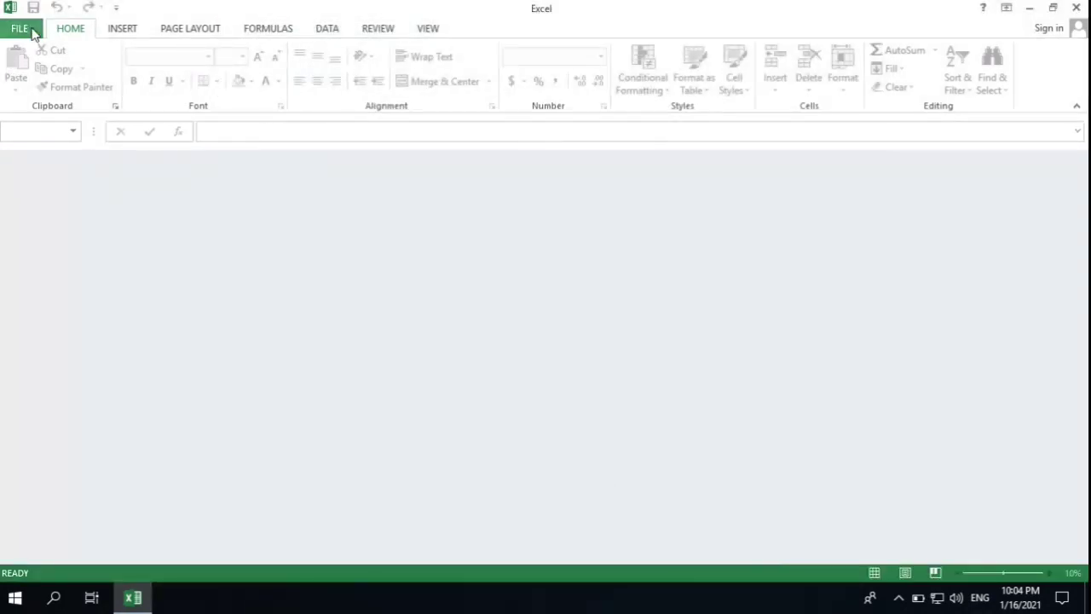
Step: View the Office account information, read through the About Excel notices to the end, and return to the main window
left_click(31, 31)
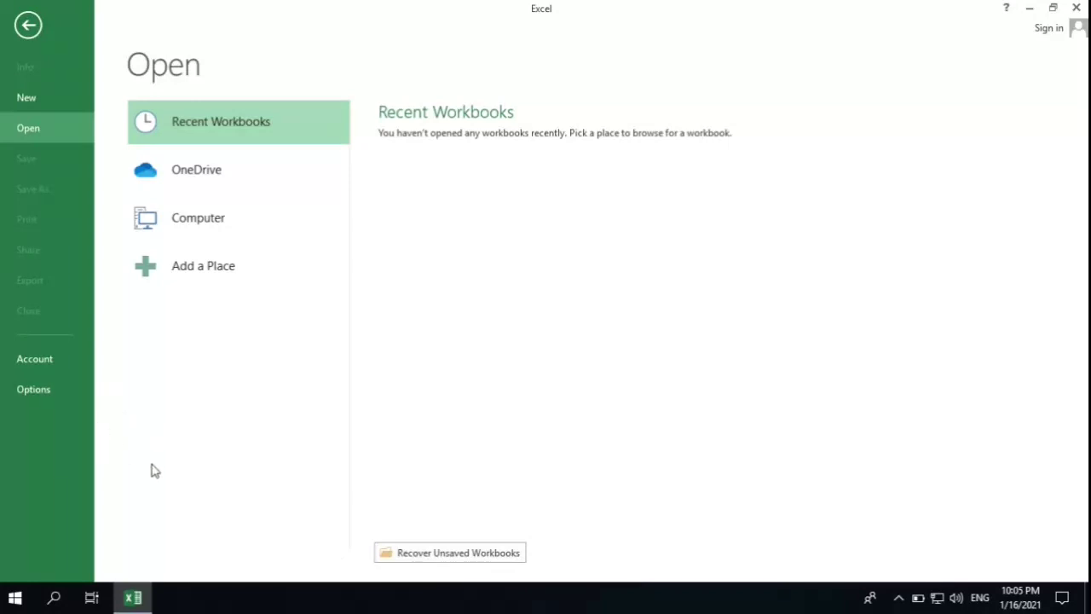
left_click(47, 358)
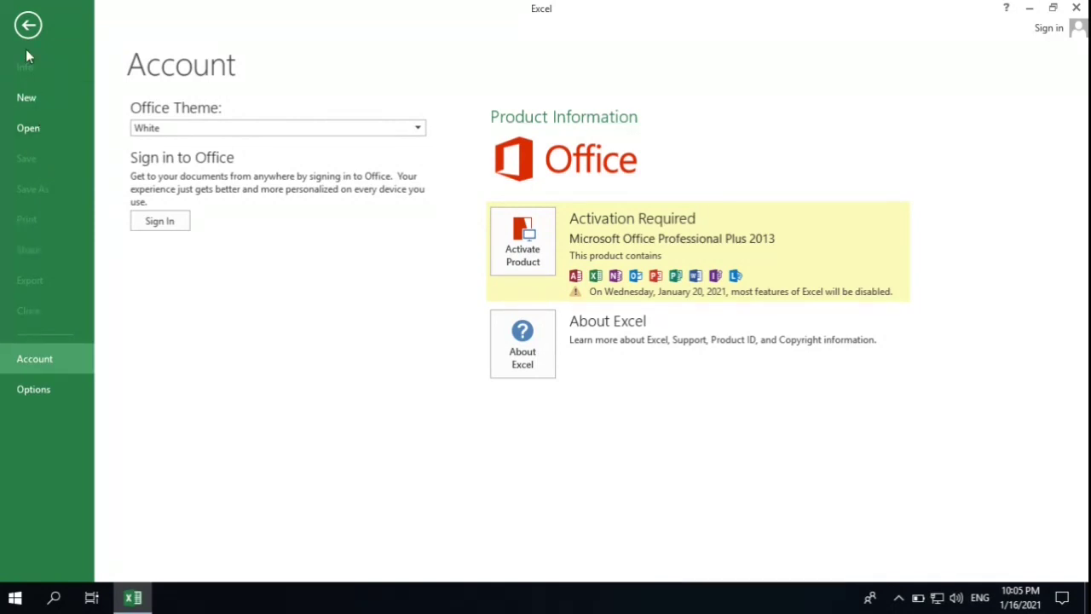
left_click(516, 358)
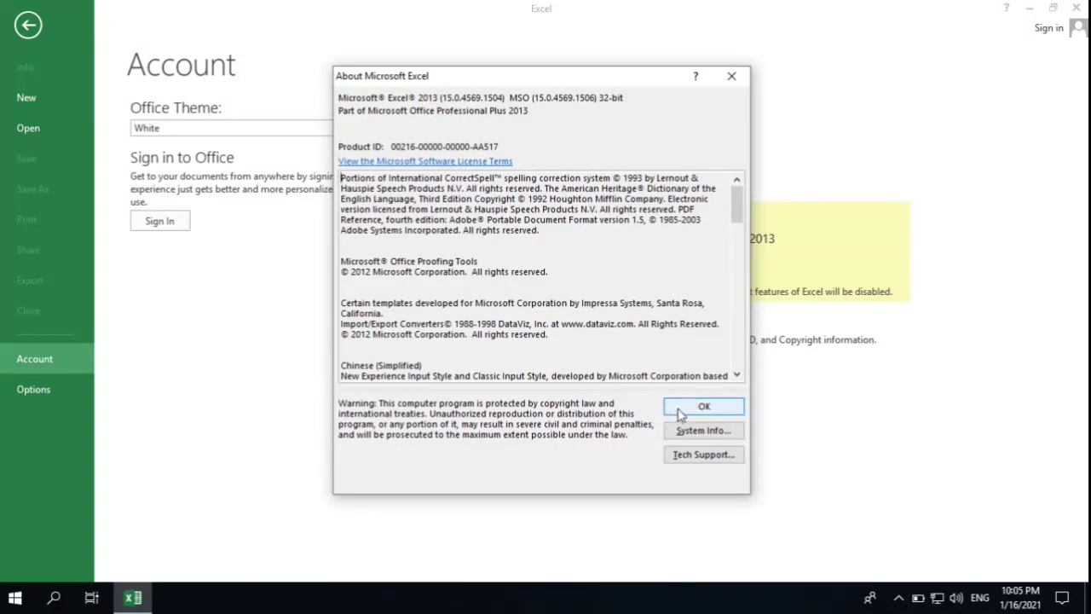
left_click(736, 316)
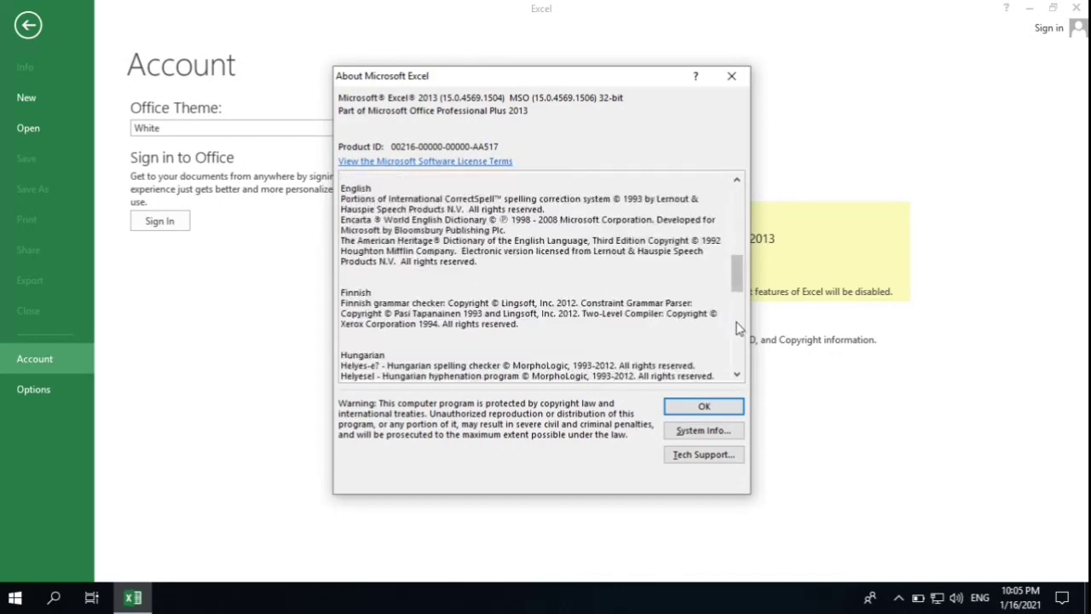
left_click(739, 341)
scroll(740, 341, "down", 1)
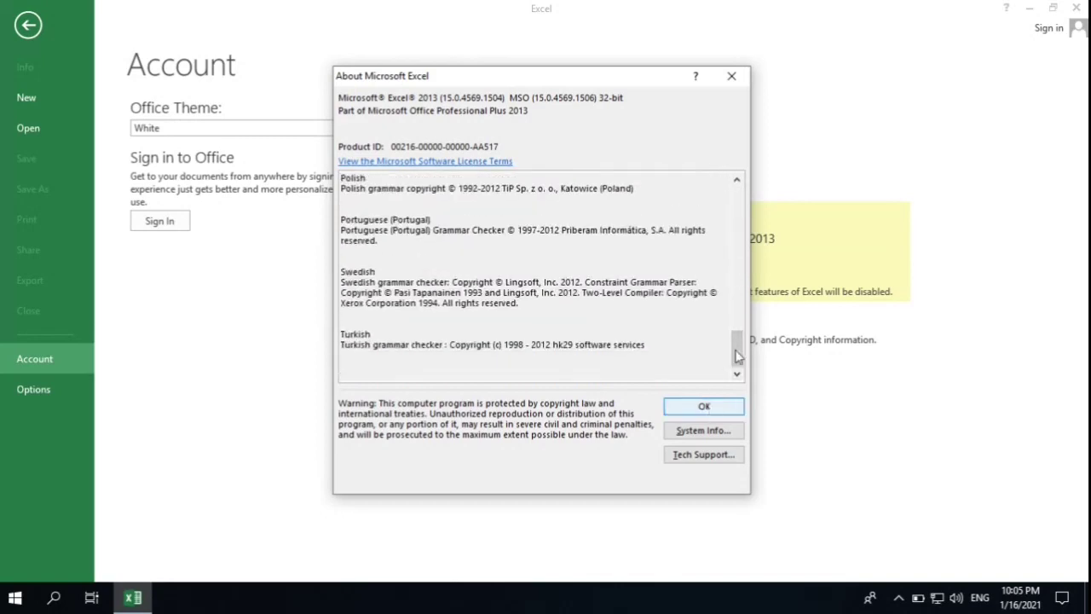
left_click_drag(741, 340, 735, 366)
left_click(704, 407)
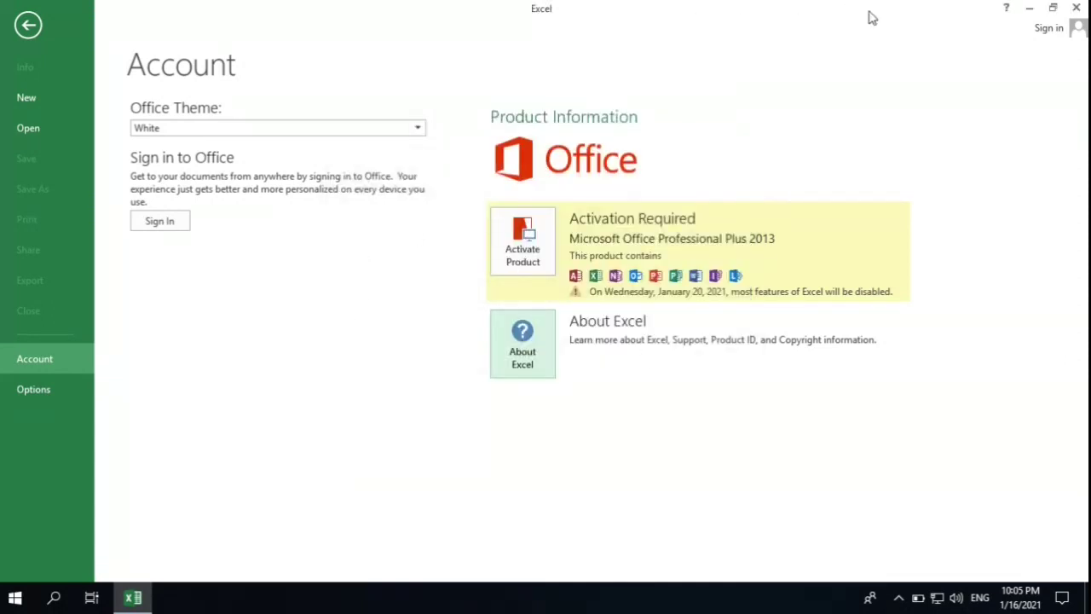
left_click(23, 28)
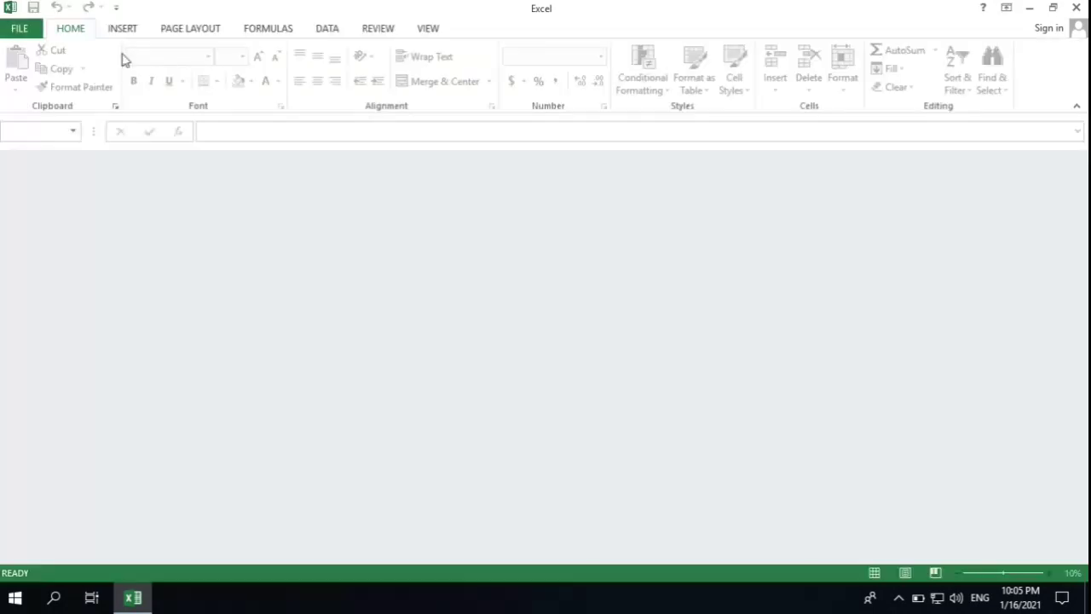
Step: Look through the new-workbook templates down to the end of the list and return to the first ones
left_click(23, 29)
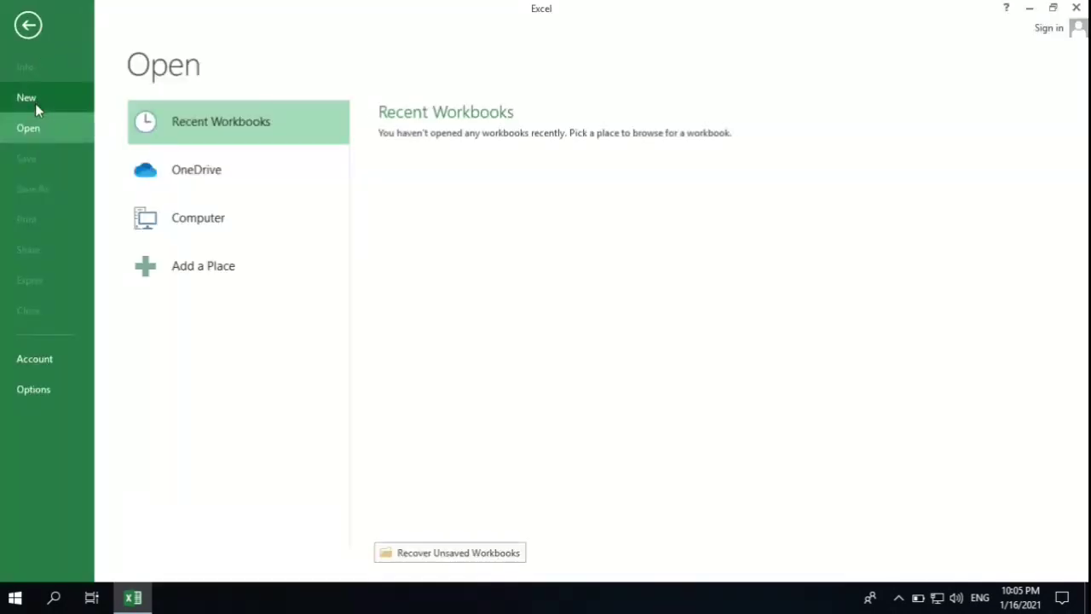
left_click(81, 103)
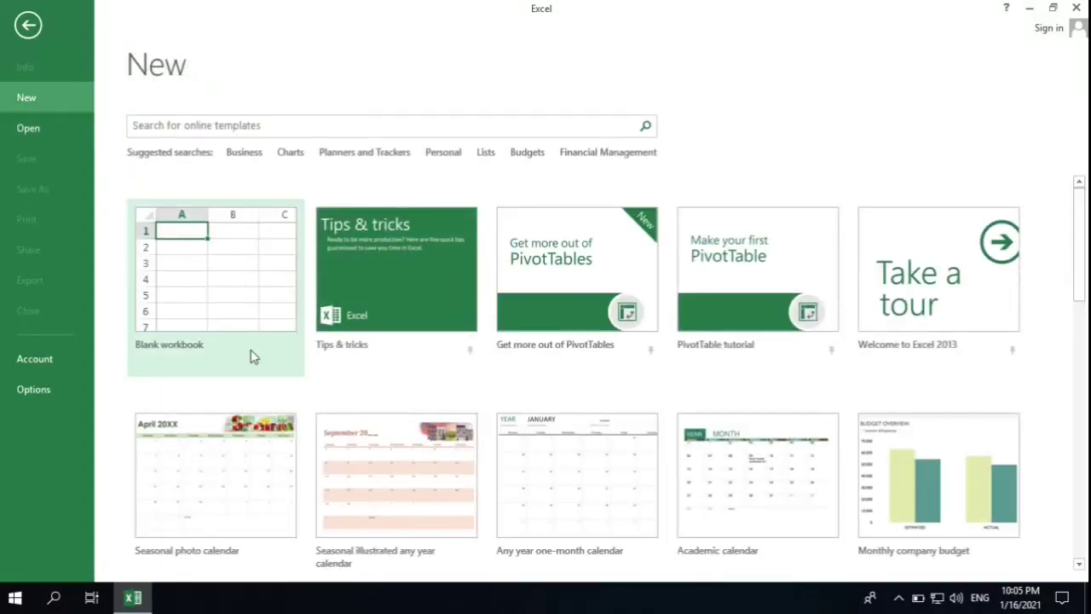
scroll(251, 350, "down", 2)
scroll(361, 394, "down", 4)
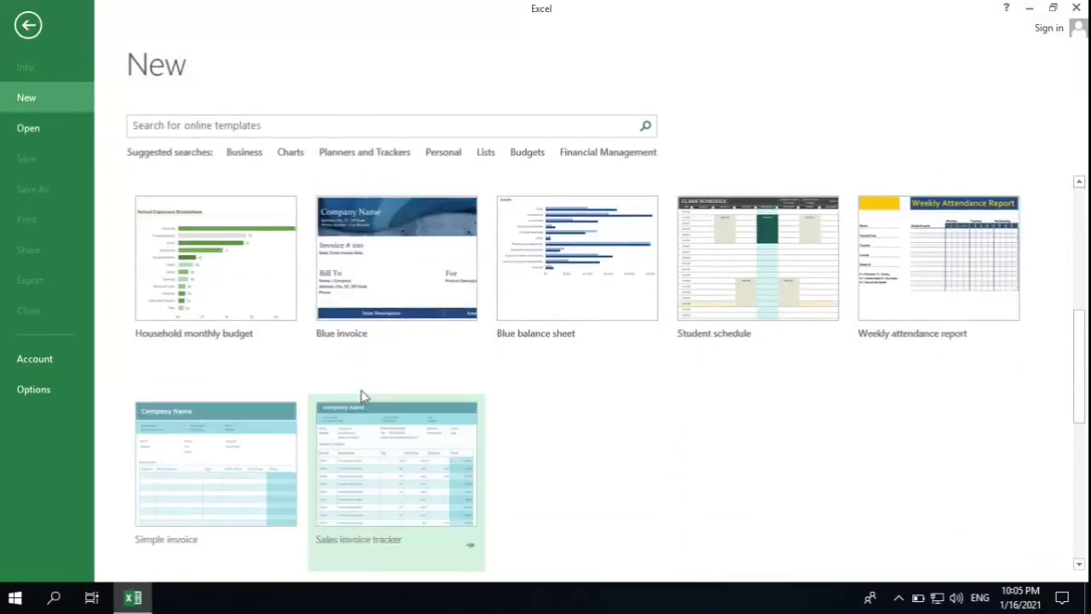
scroll(360, 394, "up", 1)
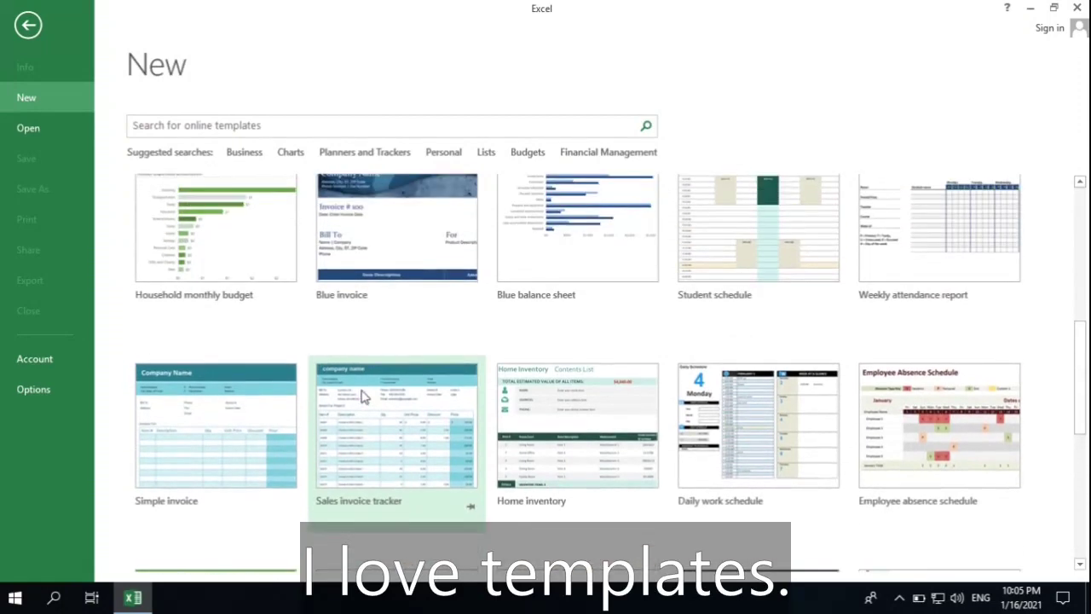
scroll(361, 394, "up", 2)
scroll(360, 395, "down", 12)
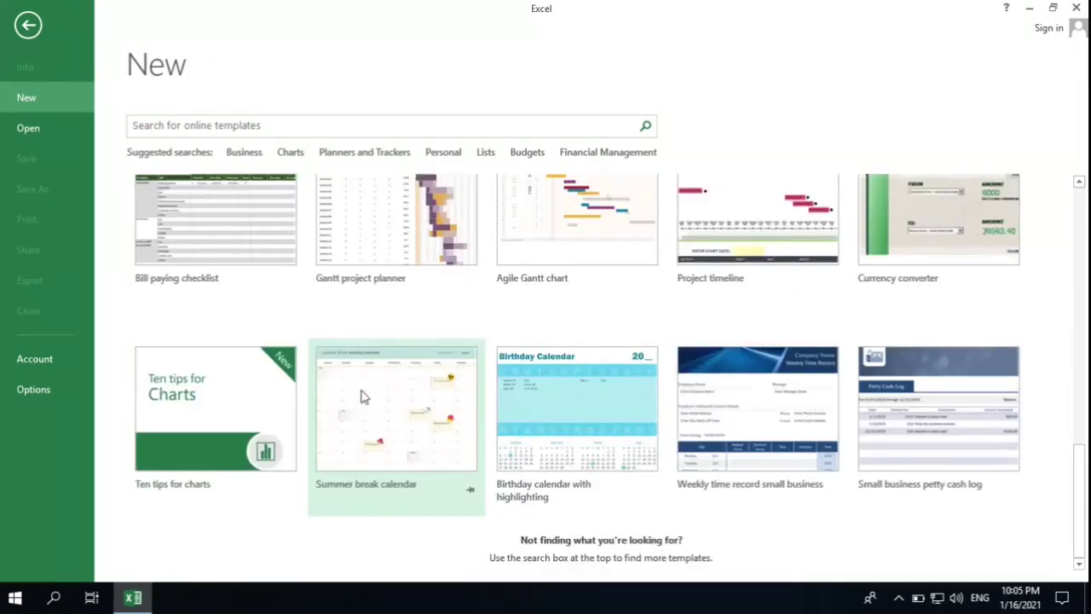
scroll(360, 394, "up", 3)
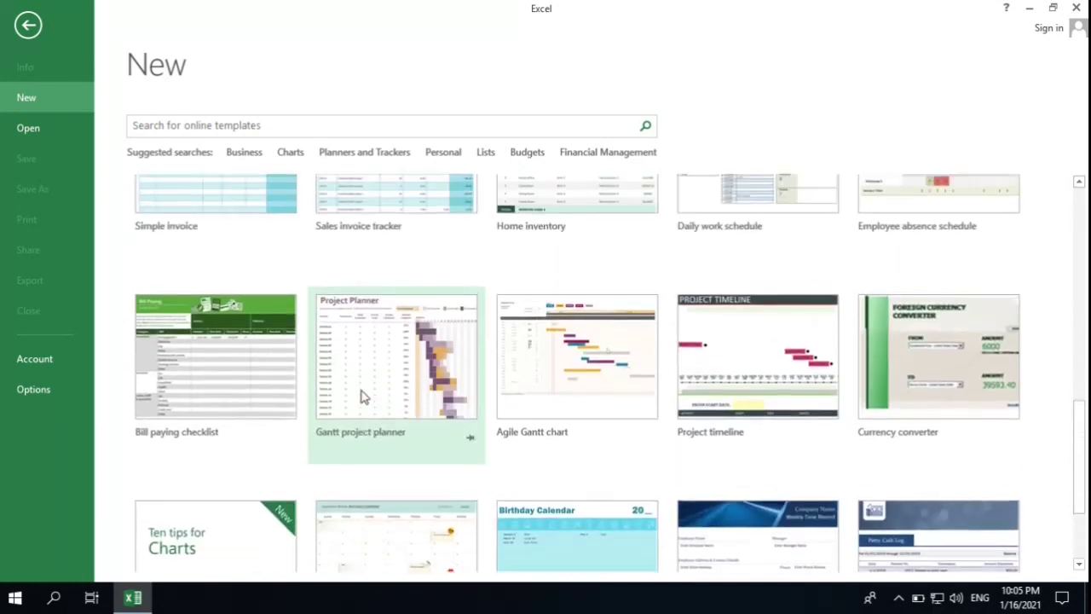
scroll(361, 394, "down", 2)
scroll(361, 396, "up", 20)
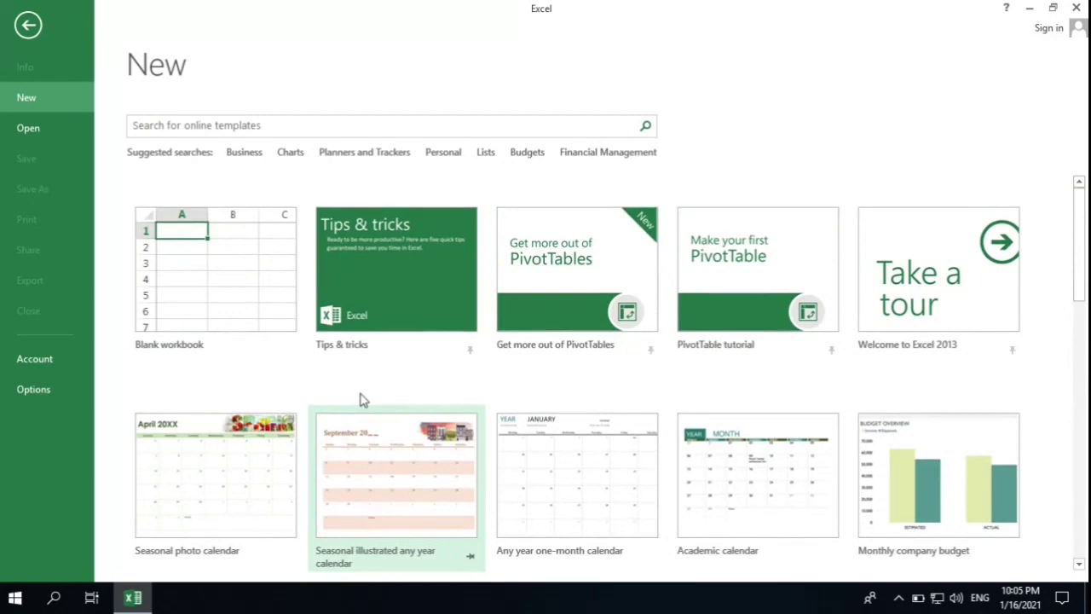
Step: Preview the Blue invoice template, close the preview, and look through the template list to its end and back
scroll(360, 399, "down", 6)
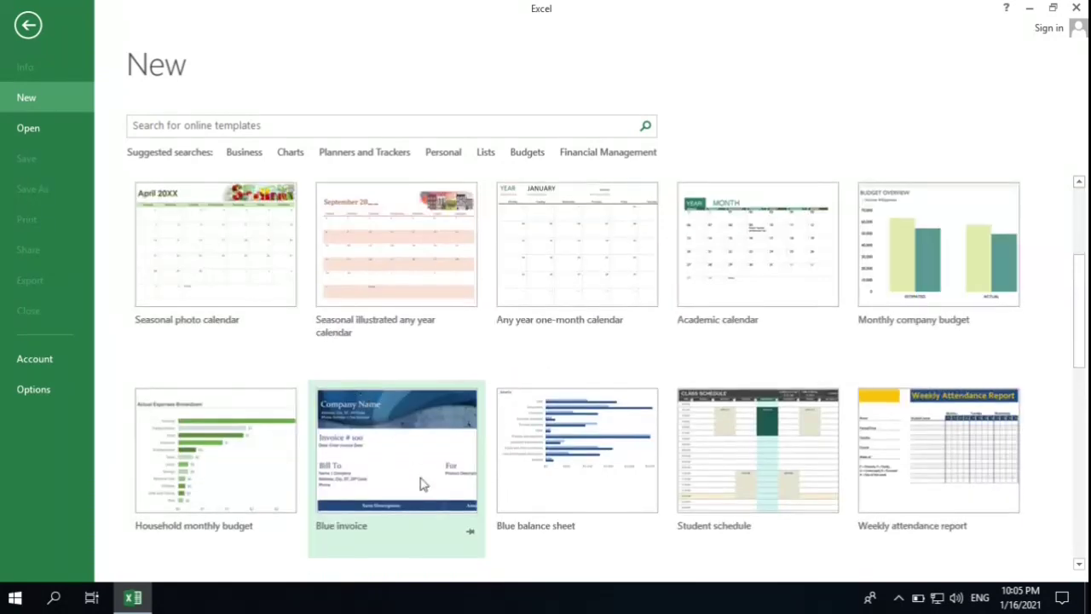
left_click(420, 483)
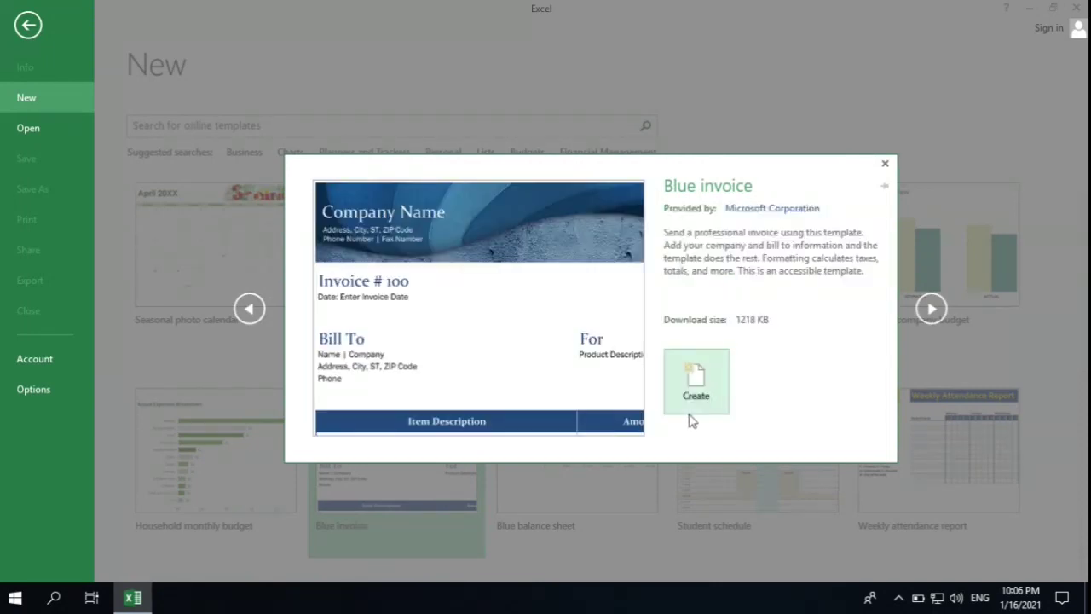
left_click(886, 166)
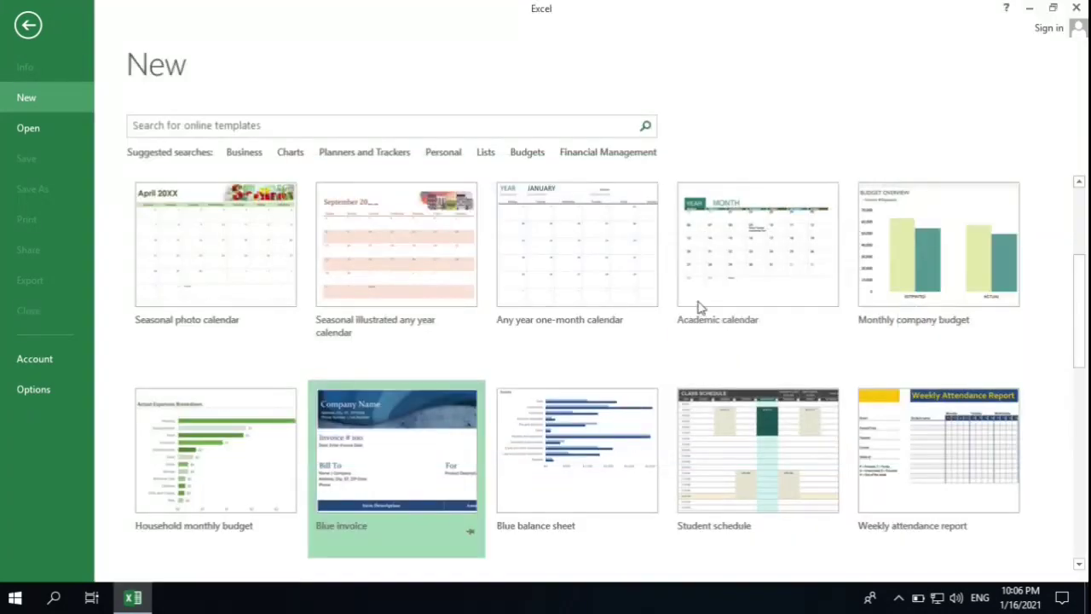
scroll(672, 324, "up", 3)
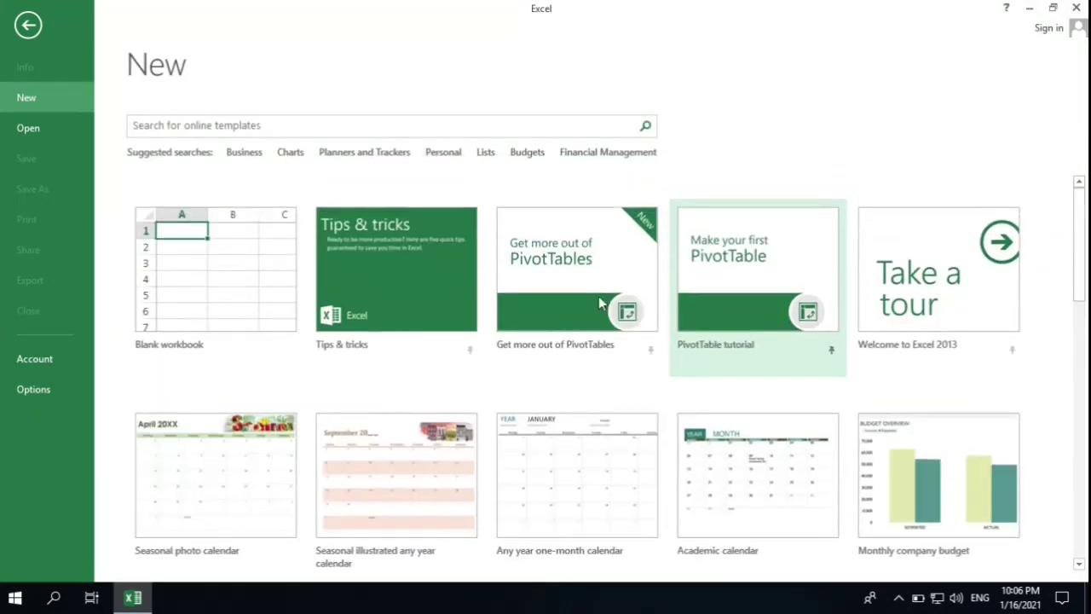
scroll(237, 214, "down", 1)
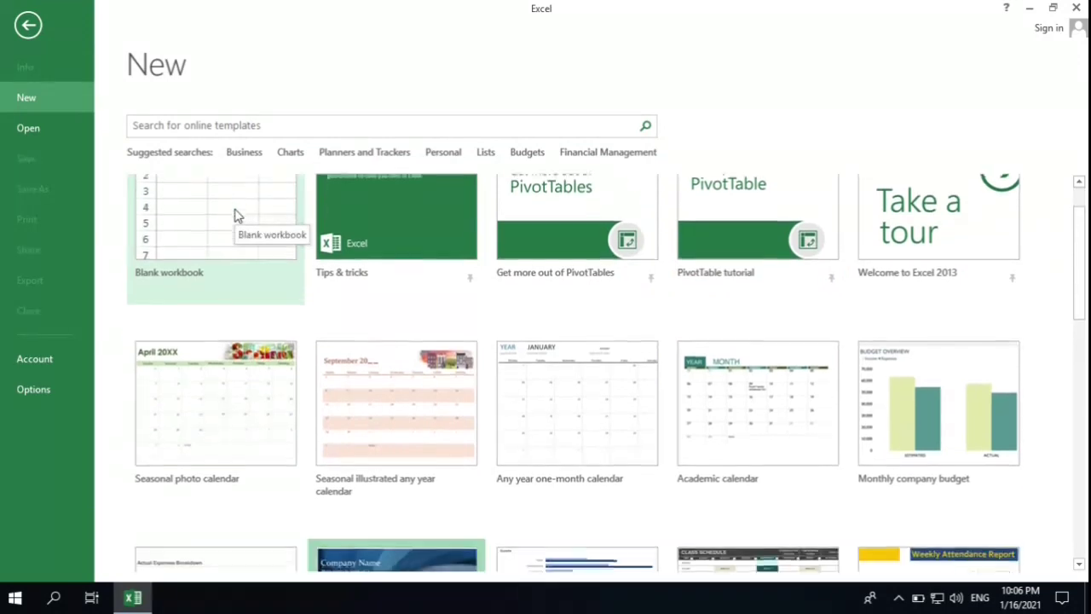
scroll(237, 214, "up", 1)
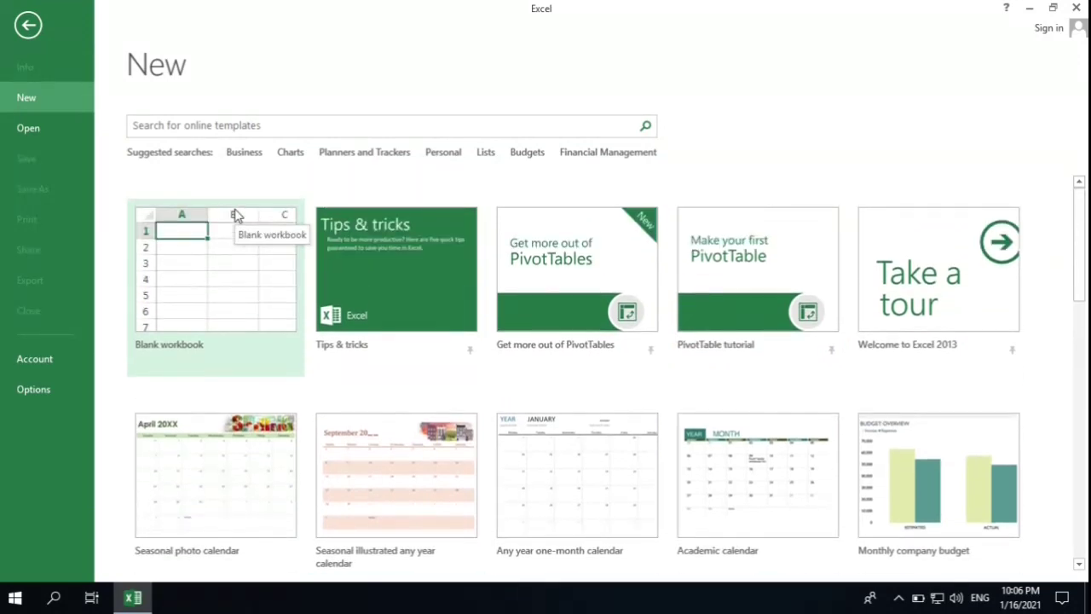
scroll(237, 215, "down", 2)
scroll(237, 214, "down", 10)
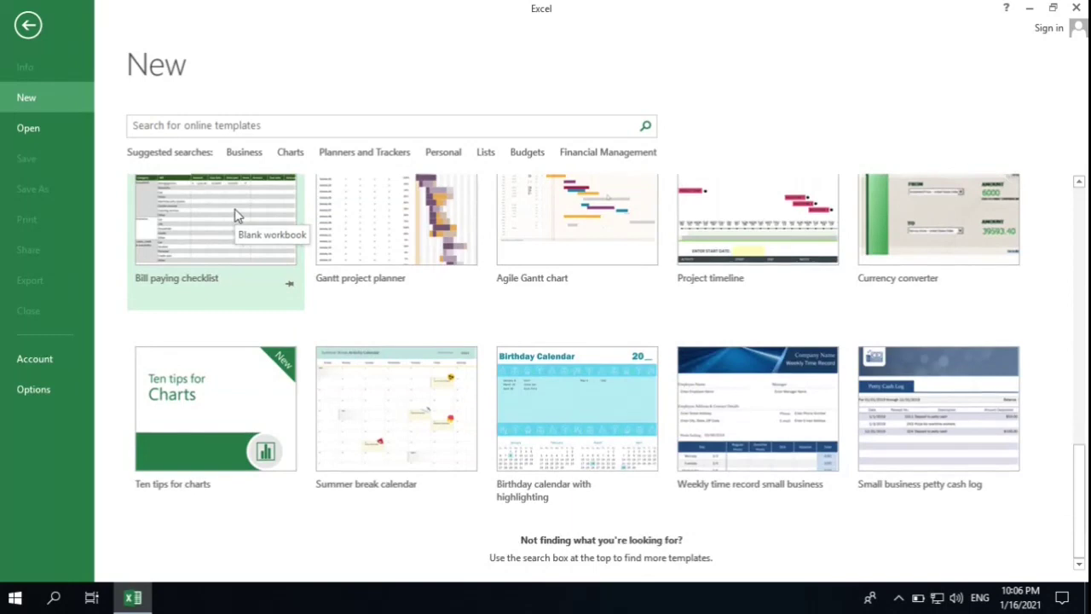
scroll(237, 214, "up", 10)
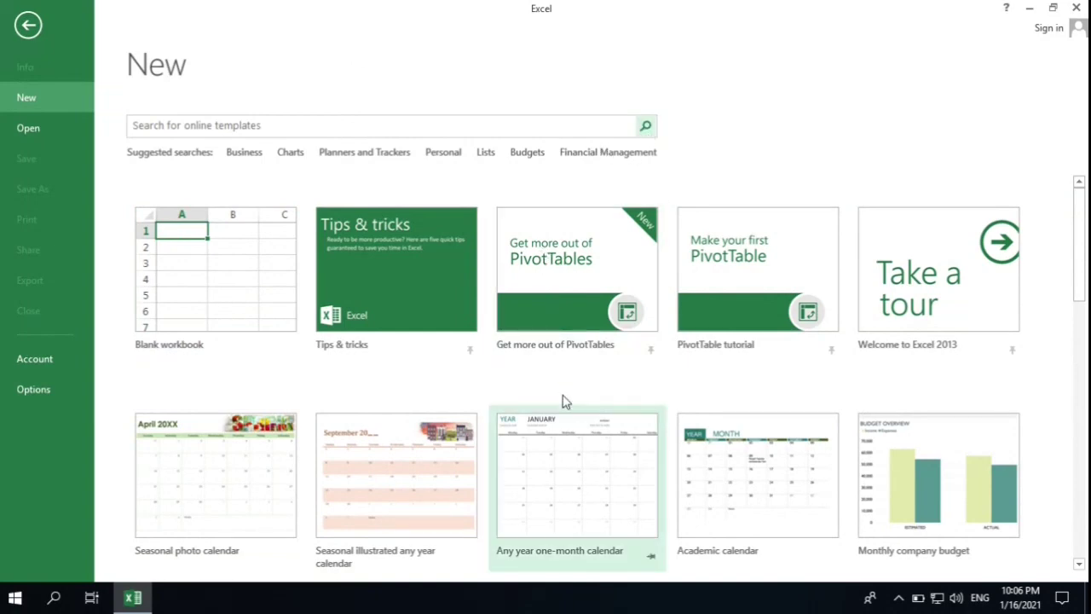
Step: Create a workbook from the Blue invoice template and close its document properties area
scroll(562, 398, "down", 3)
scroll(562, 397, "down", 5)
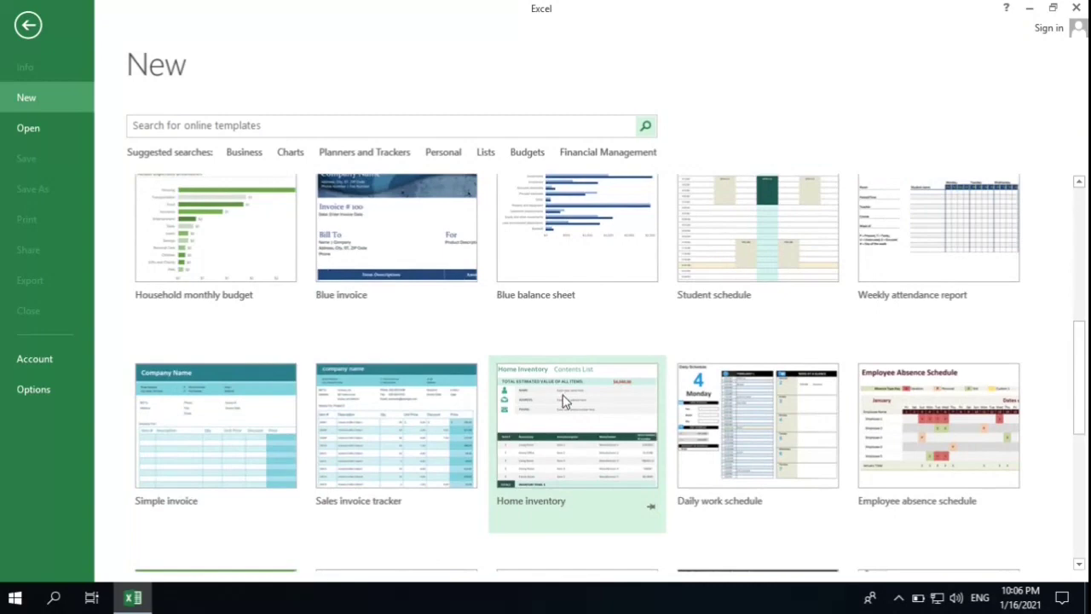
left_click(411, 256)
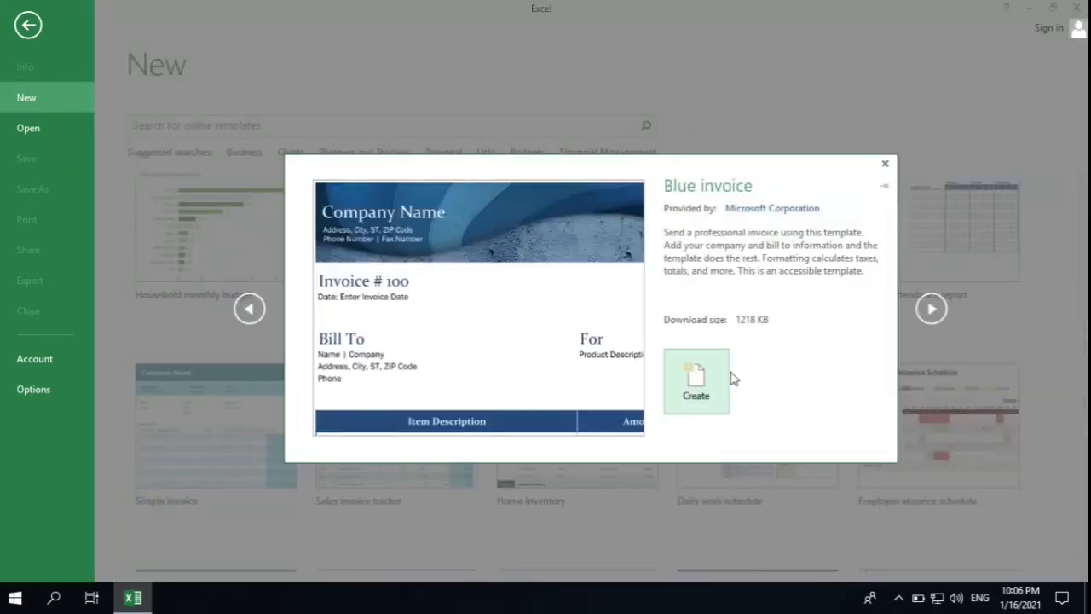
left_click(716, 388)
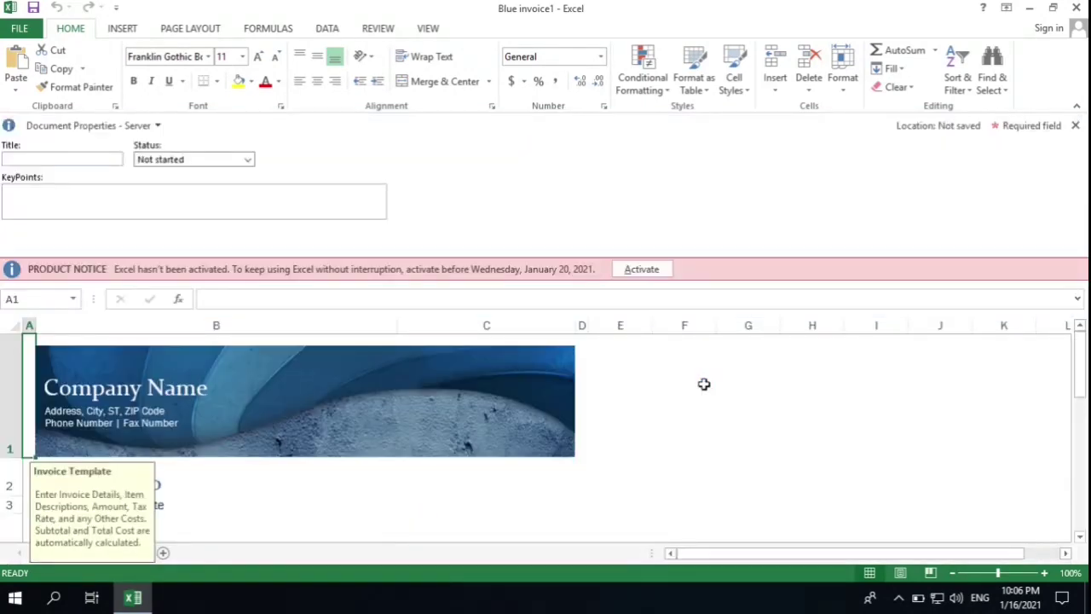
left_click(1076, 126)
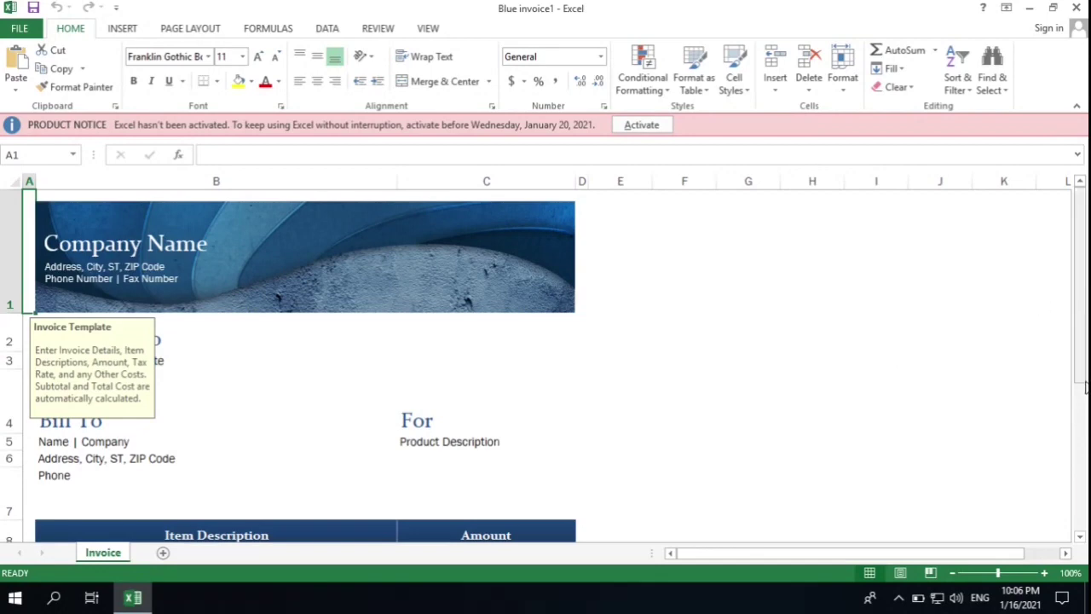
Step: Enter the text "sas" in cell H13, beside the invoice
left_click_drag(1085, 386, 1084, 381)
left_click(806, 401)
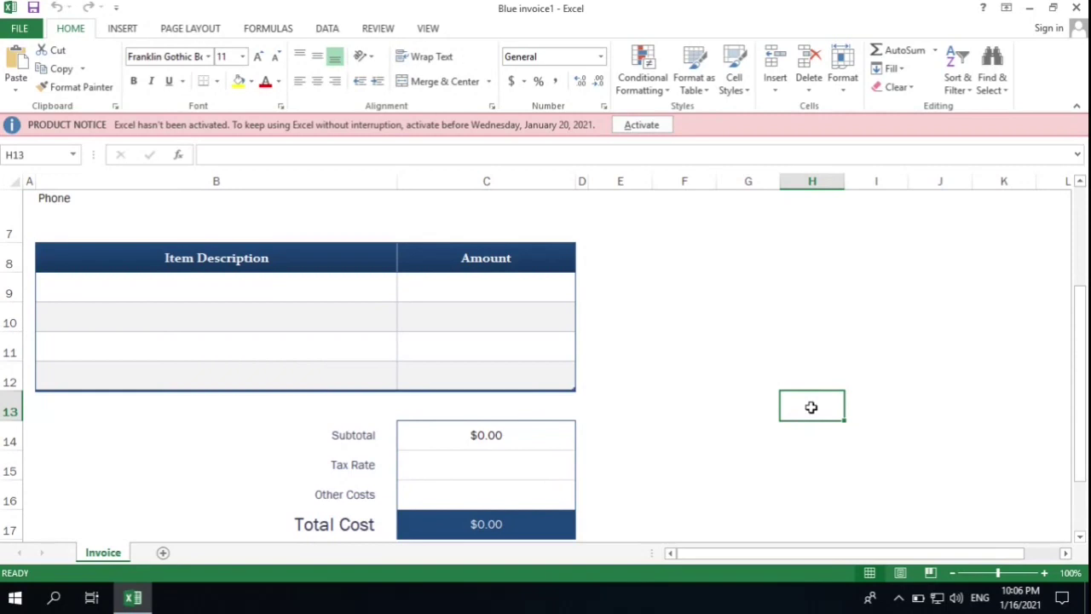
type("sas")
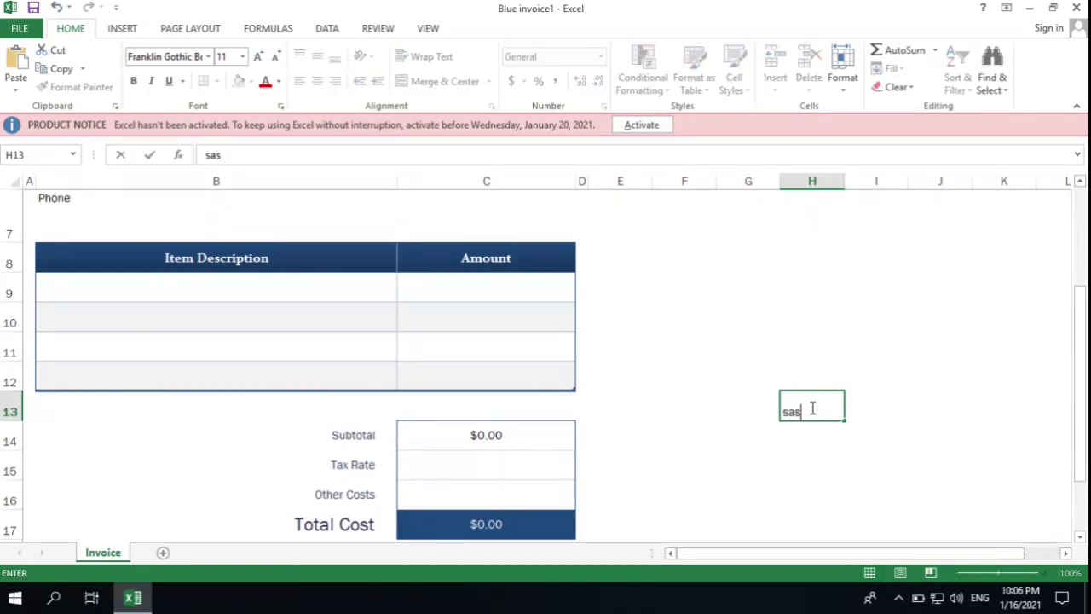
left_click(814, 433)
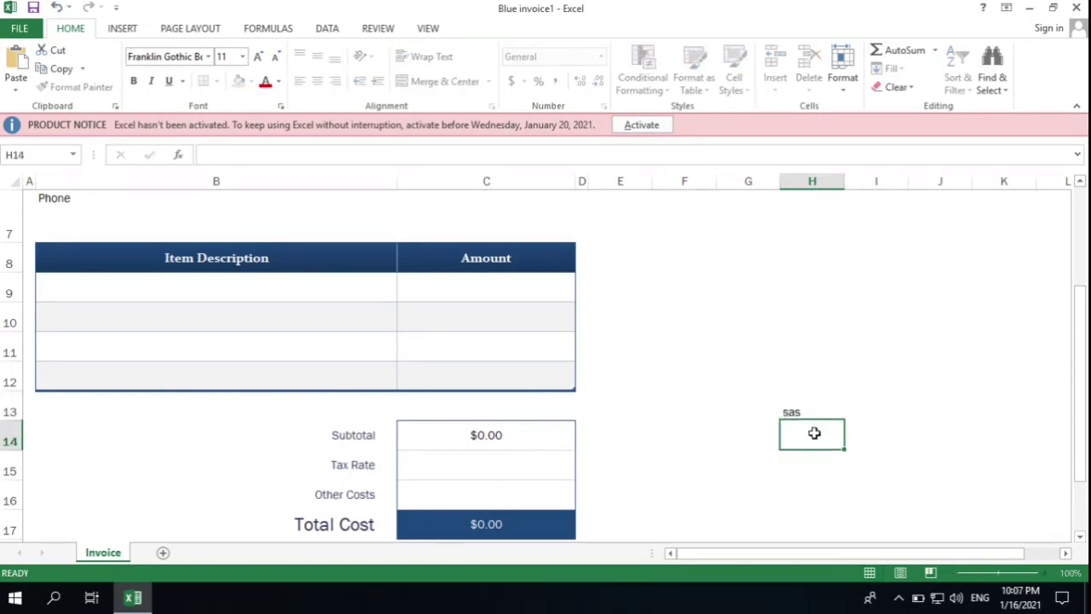
left_click(699, 444)
Step: Set the invoice's Tax Rate to 24% and its Other Costs to 4
scroll(273, 332, "up", 2)
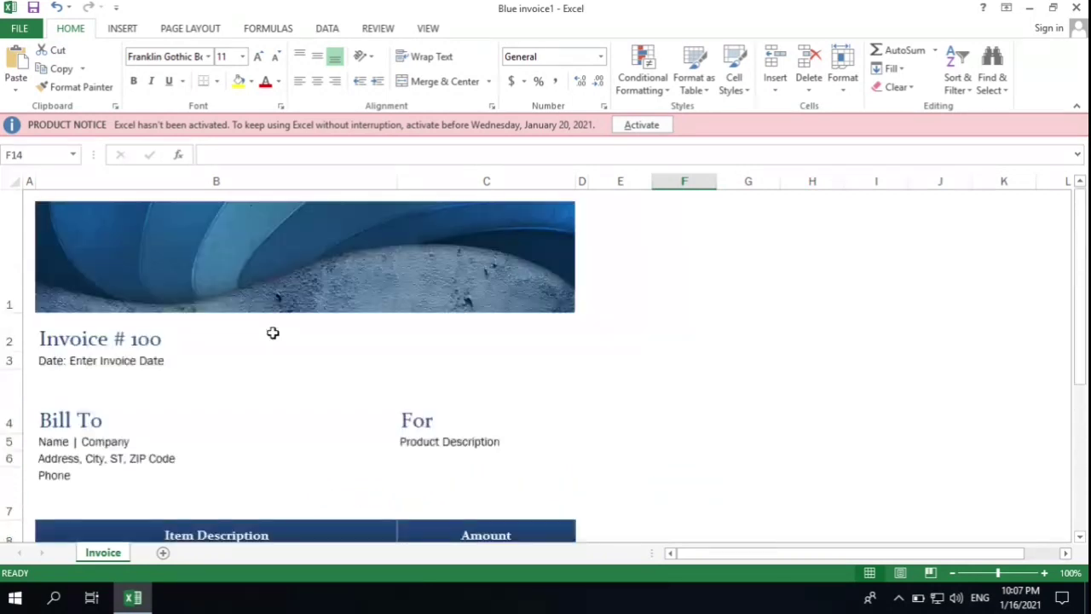
scroll(273, 333, "down", 6)
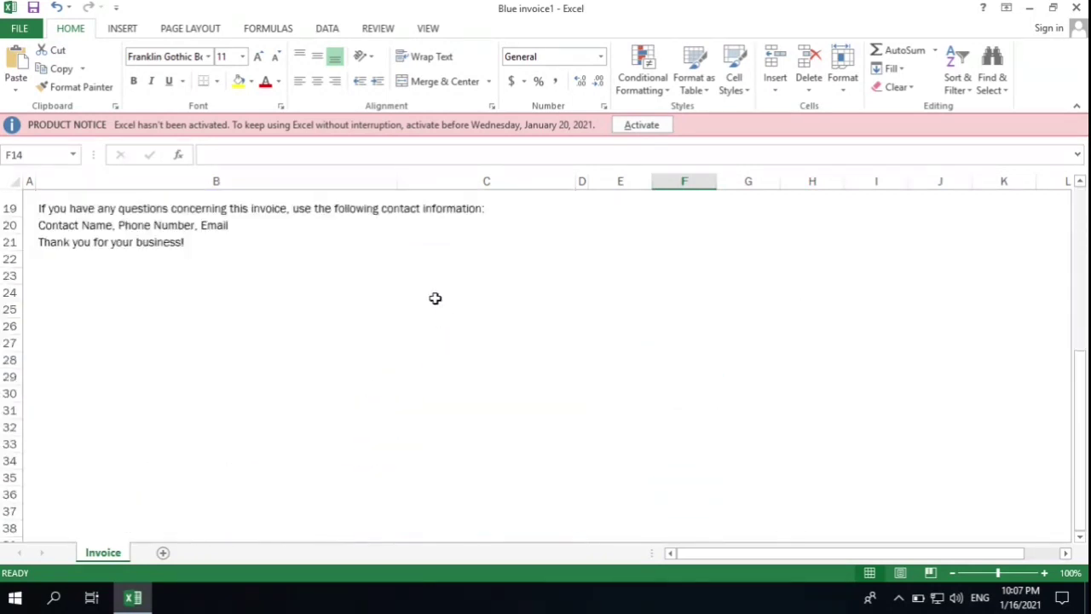
scroll(439, 300, "up", 3)
left_click(472, 372)
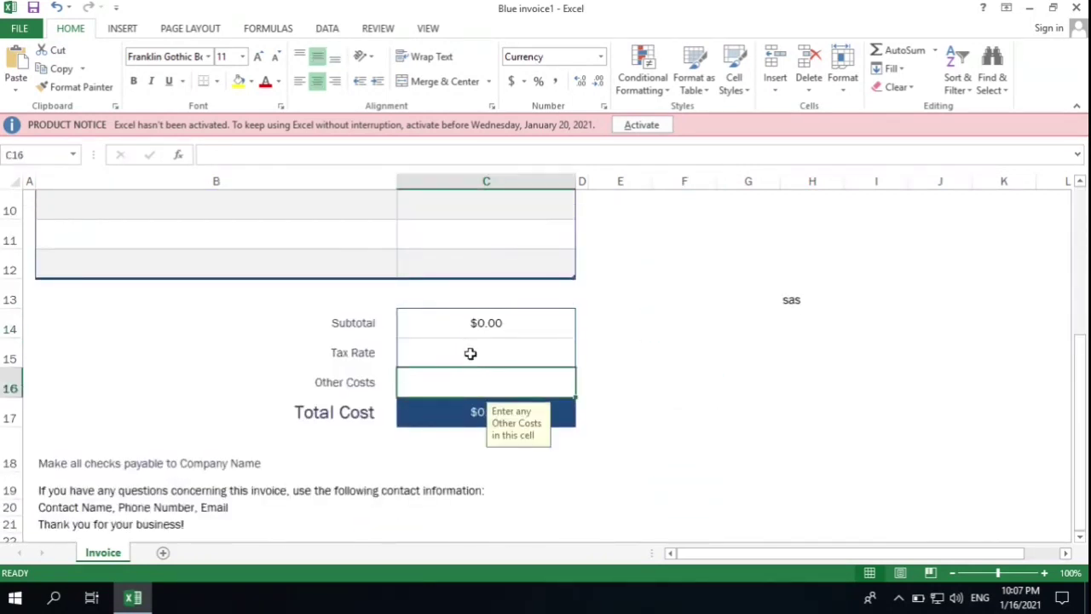
left_click(471, 353)
type("24")
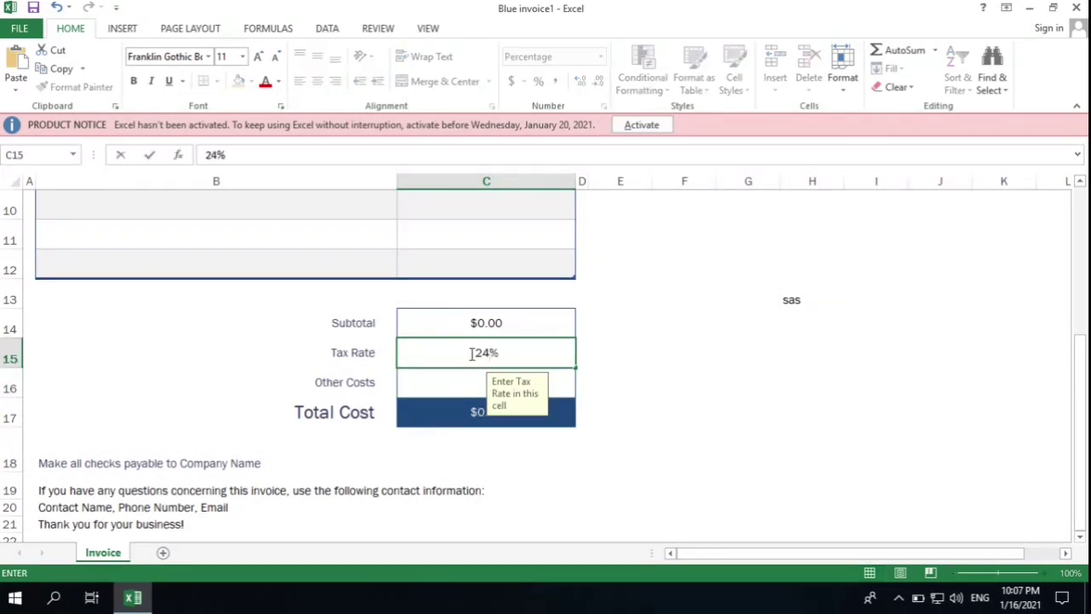
left_click(443, 383)
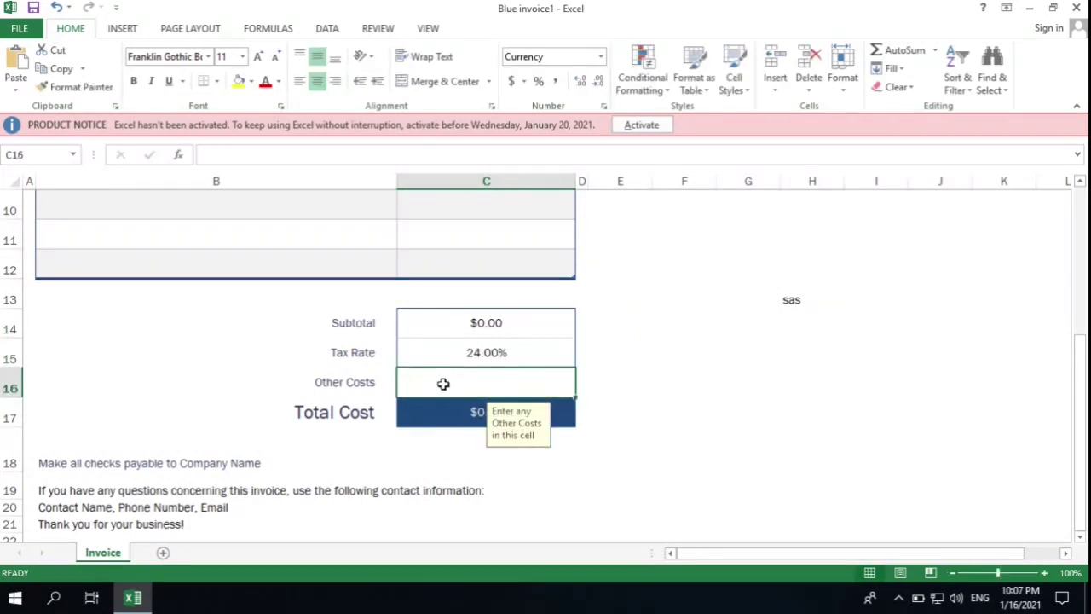
double_click(443, 383)
type("4")
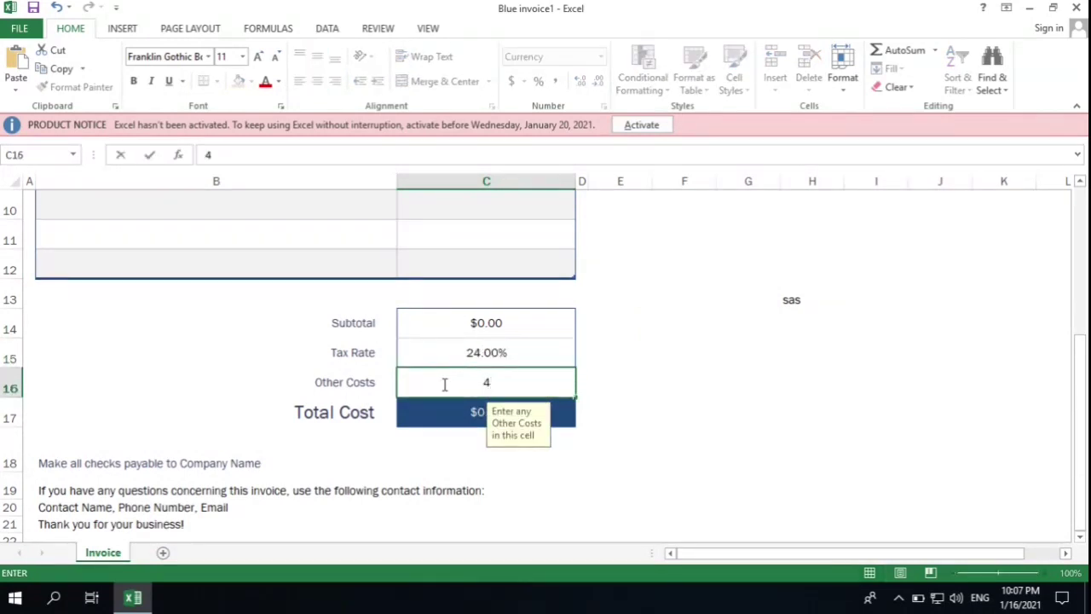
Step: Replace the formula in the invoice's Subtotal cell with the value 20
left_click(498, 324)
double_click(509, 323)
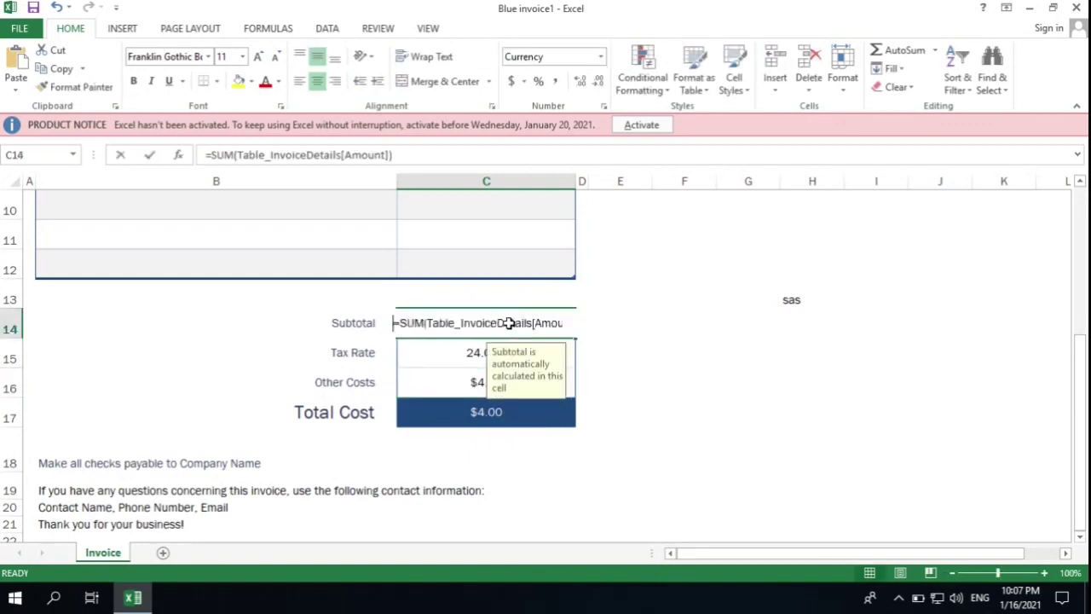
type("20")
left_click(627, 303)
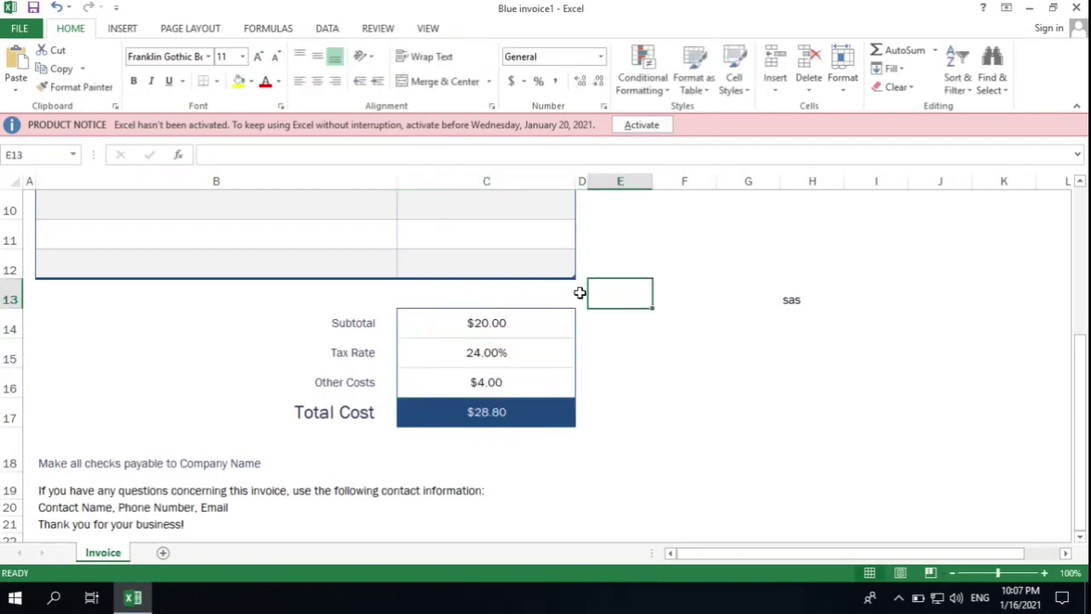
mouse_move(618, 285)
left_mouse_down()
mouse_move(618, 348)
mouse_move(619, 279)
left_mouse_up()
left_click(619, 270)
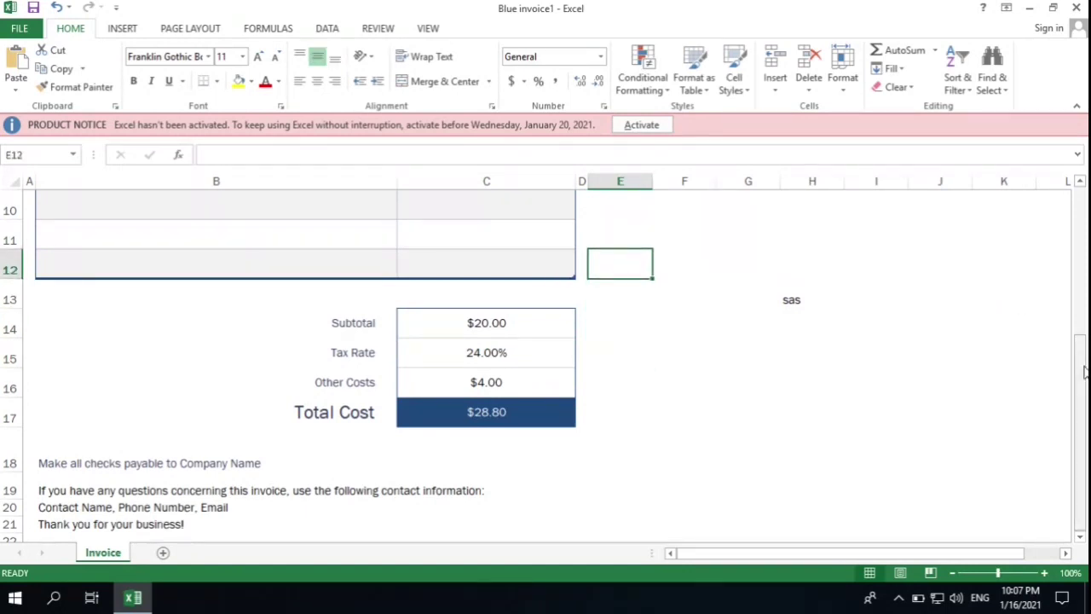
Step: Fill the first invoice row with the item description "gae activation for bill gates" and an amount of 199
left_click_drag(1079, 349, 1085, 262)
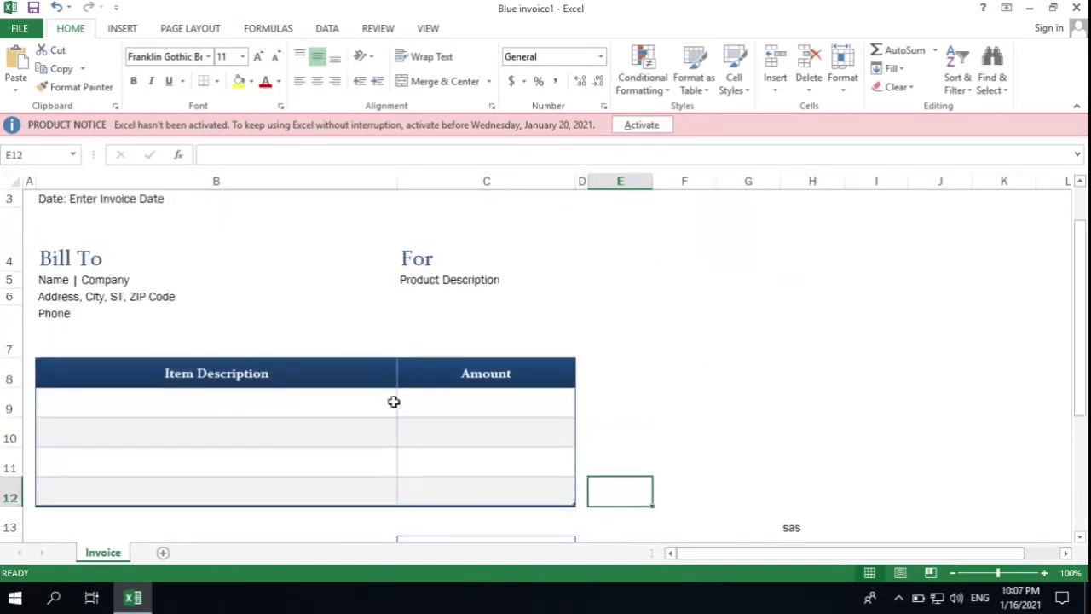
left_click(346, 409)
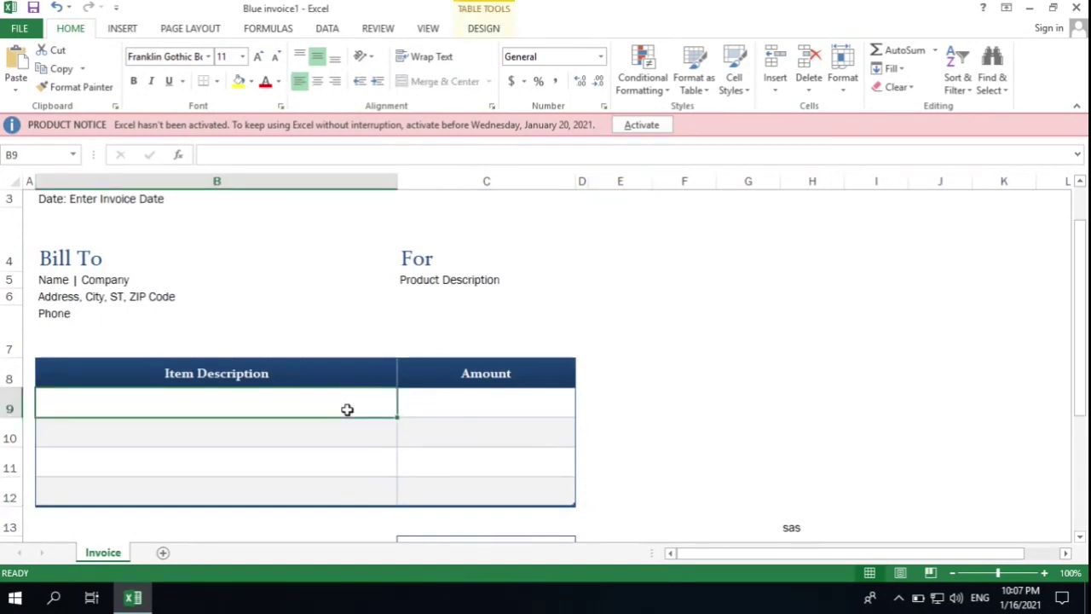
type("ga")
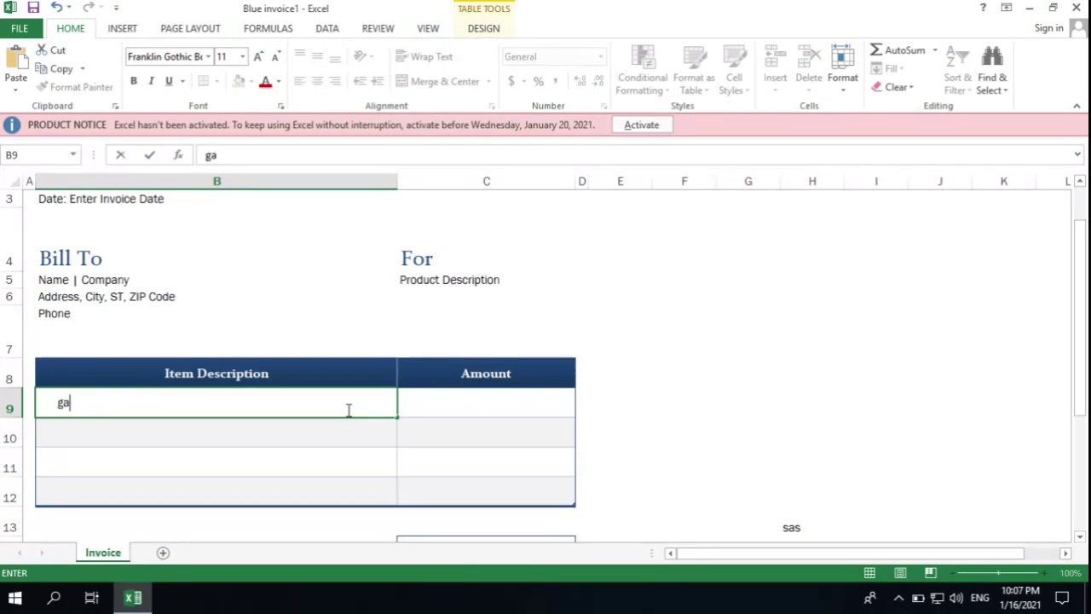
type("e activati")
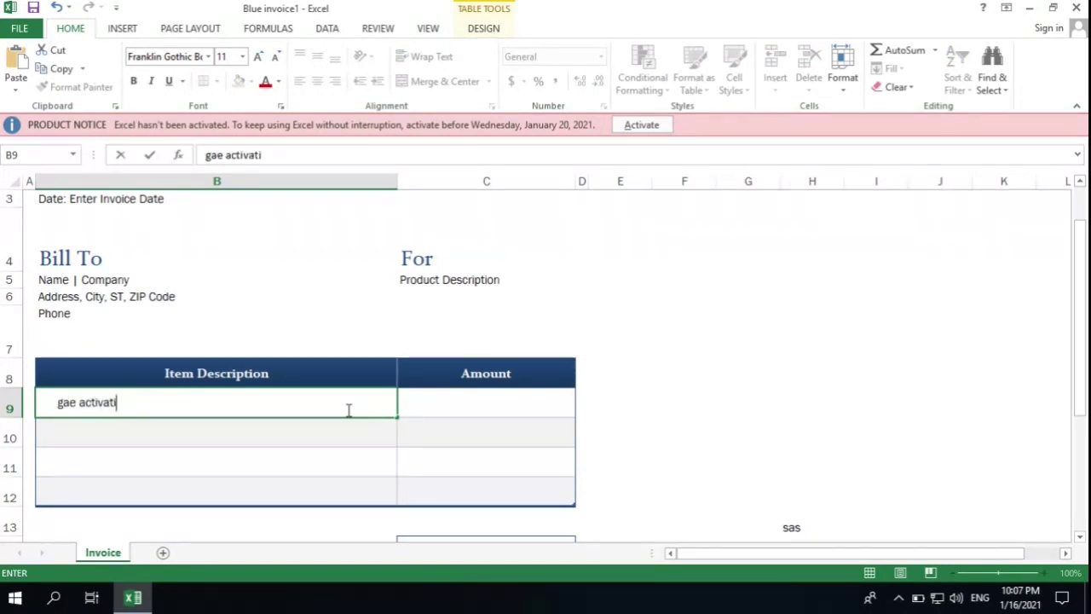
type("on")
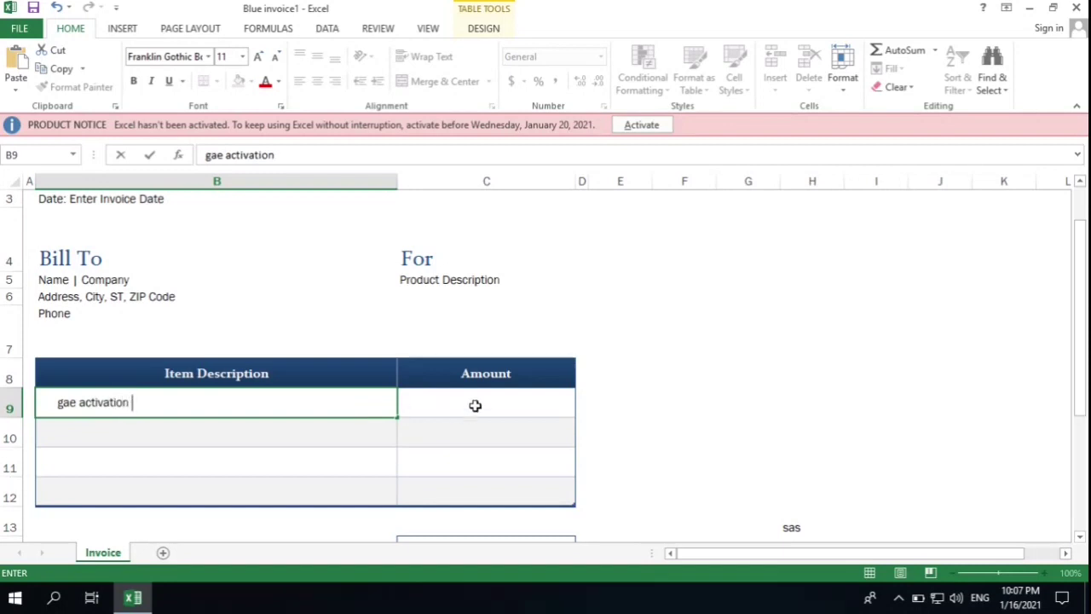
type(" for bill gates")
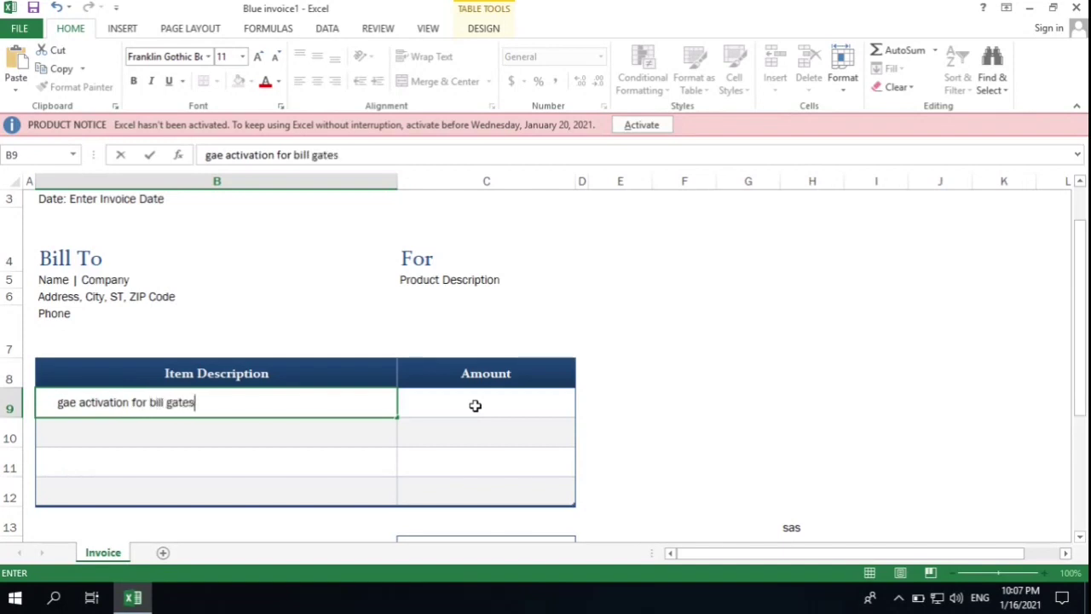
left_click(483, 406)
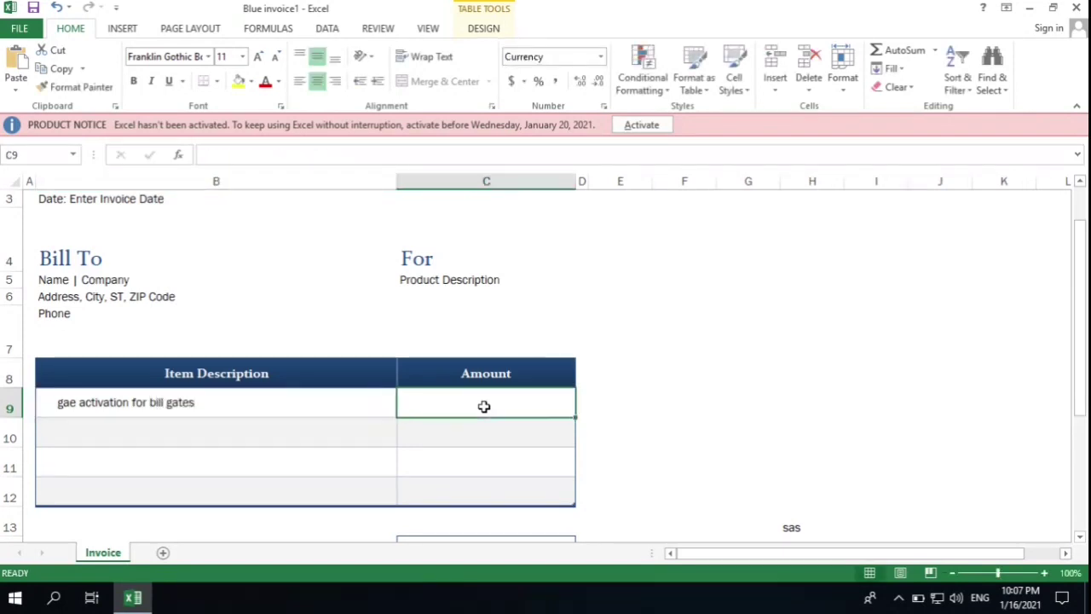
type("199")
left_click(471, 442)
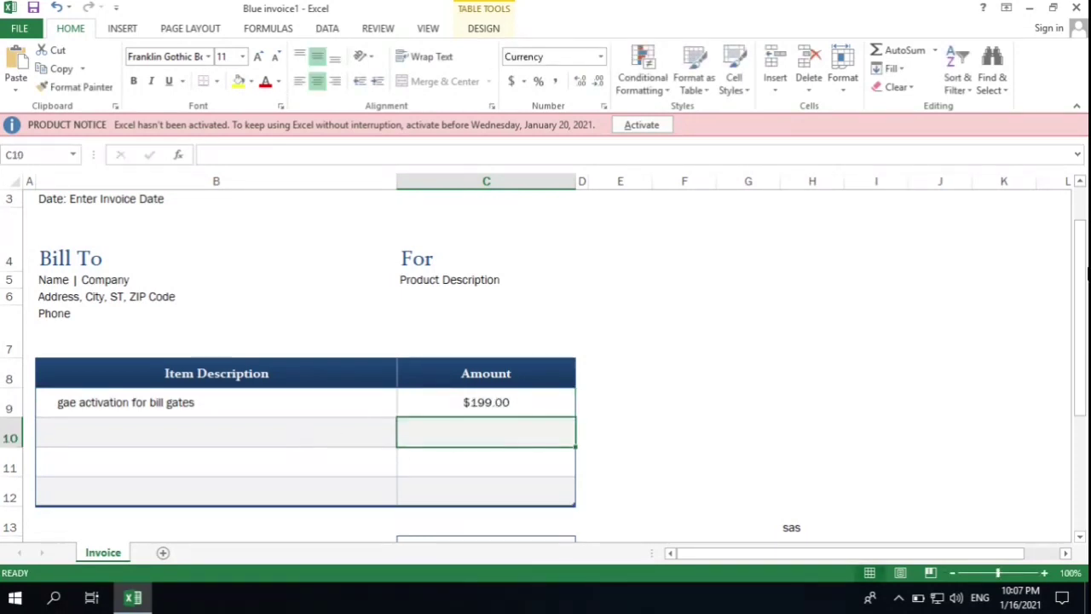
Step: Fill the second invoice row with the item description "some smartphone" and an amount of 228
left_click_drag(1087, 273, 1080, 309)
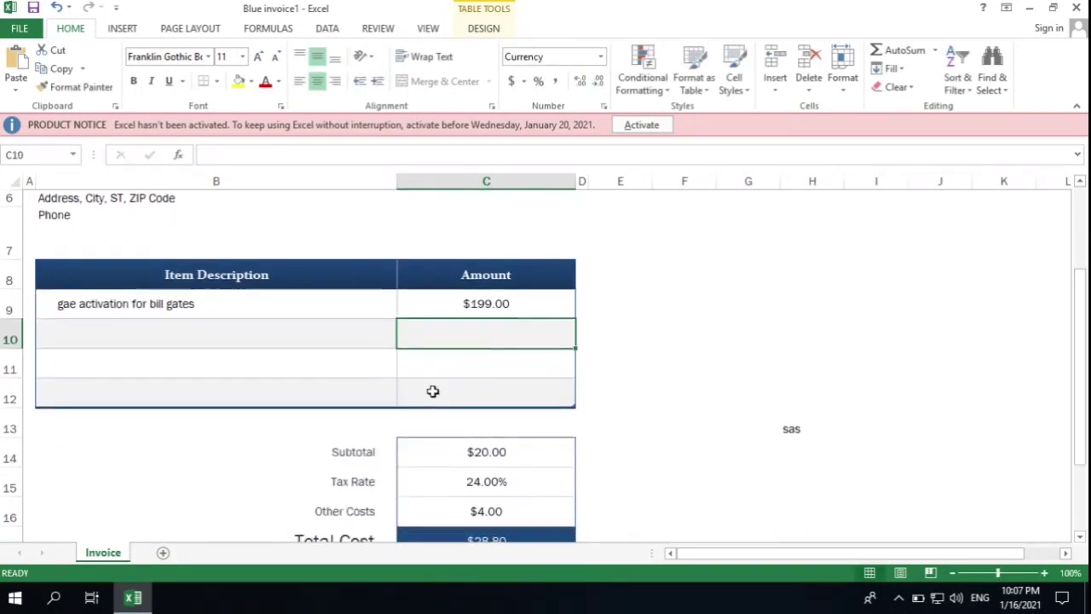
left_click(225, 342)
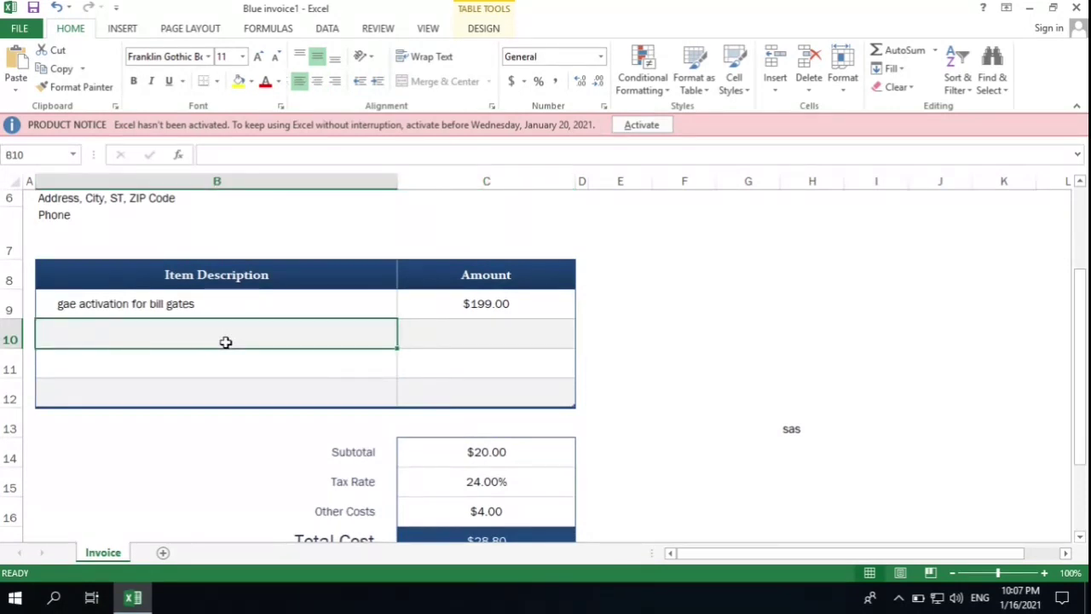
type("so")
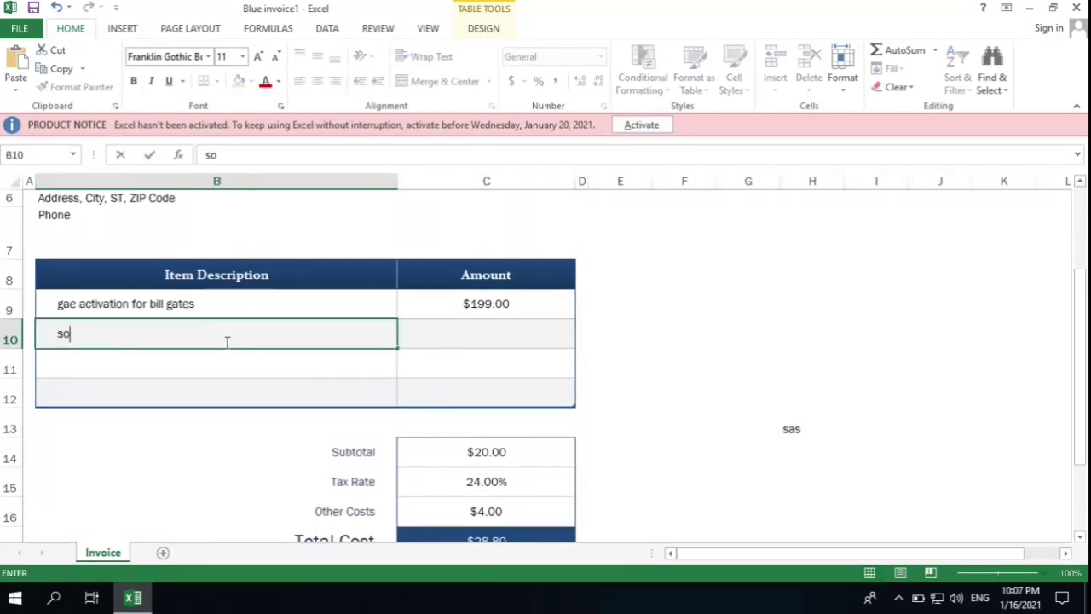
type("me smart")
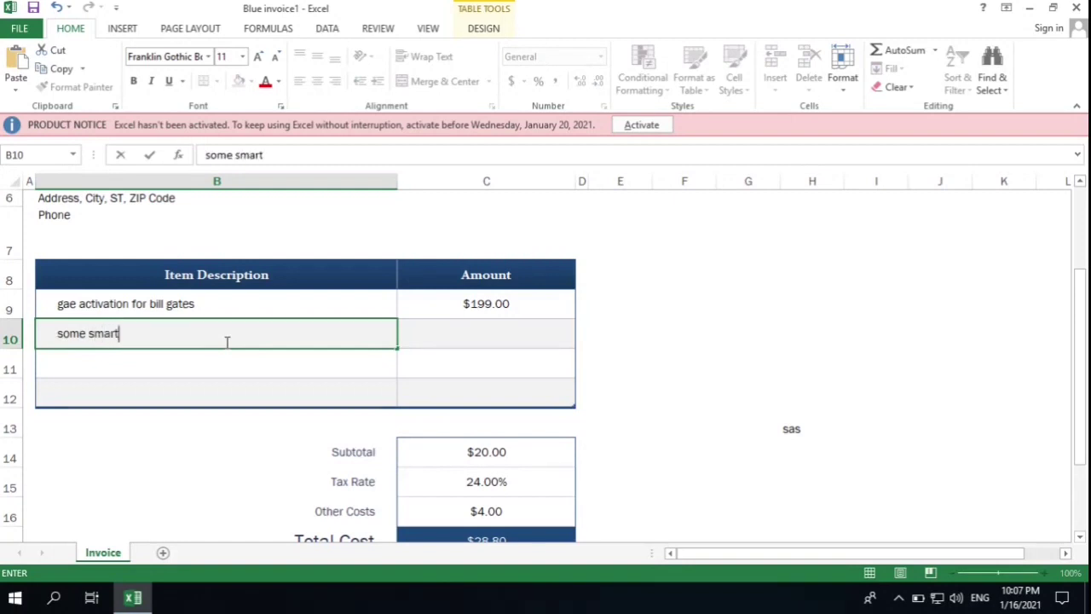
type("phone")
left_click(415, 345)
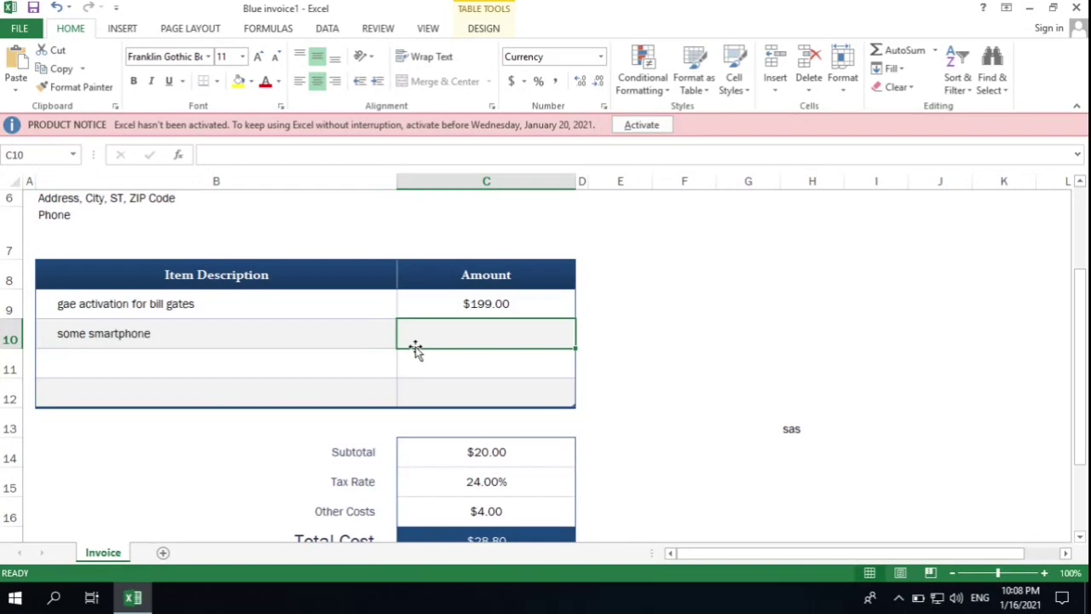
type("228")
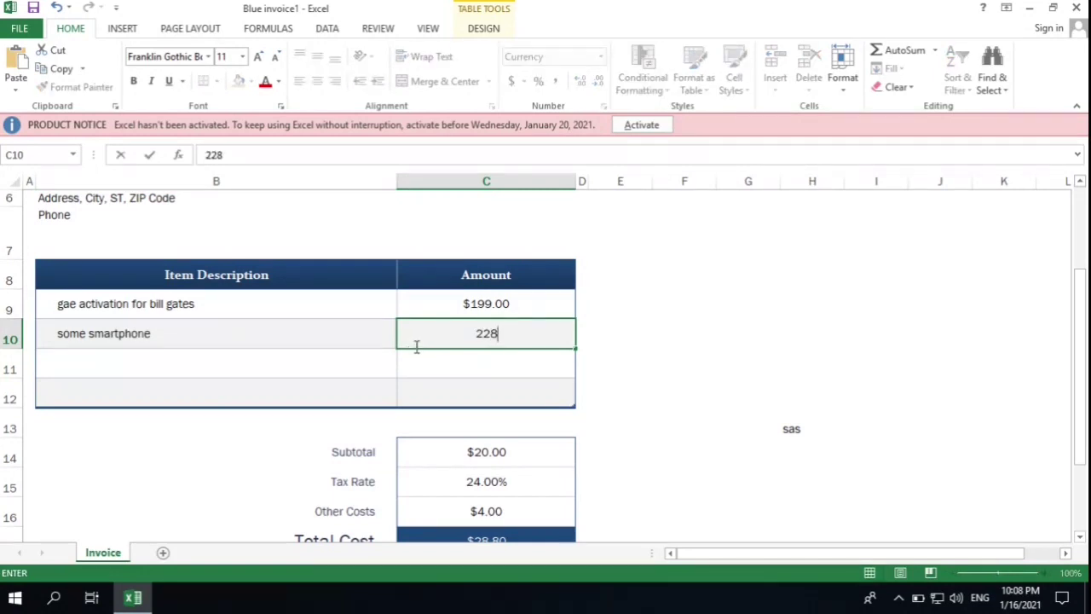
Step: Fill the third invoice row with the item description "dumping hard" and an amount of 400
left_click(292, 371)
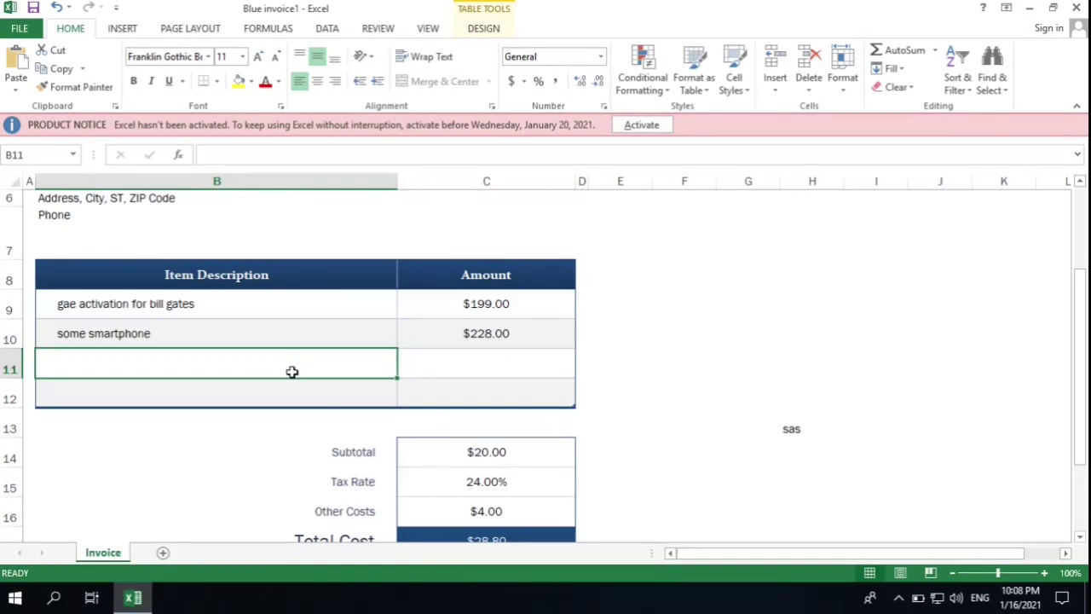
type("dumping hard")
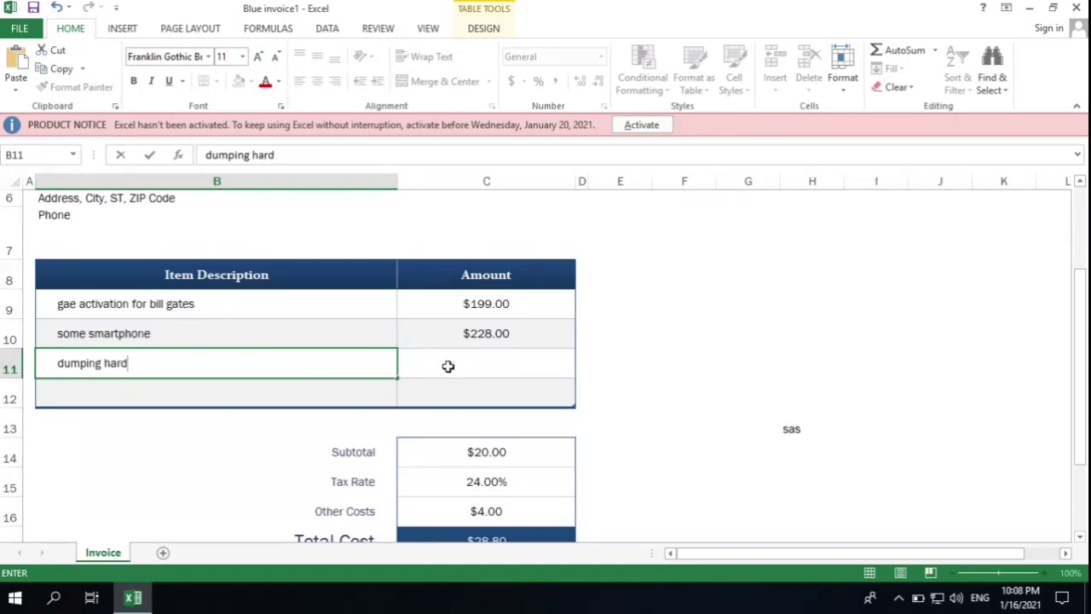
left_click(449, 366)
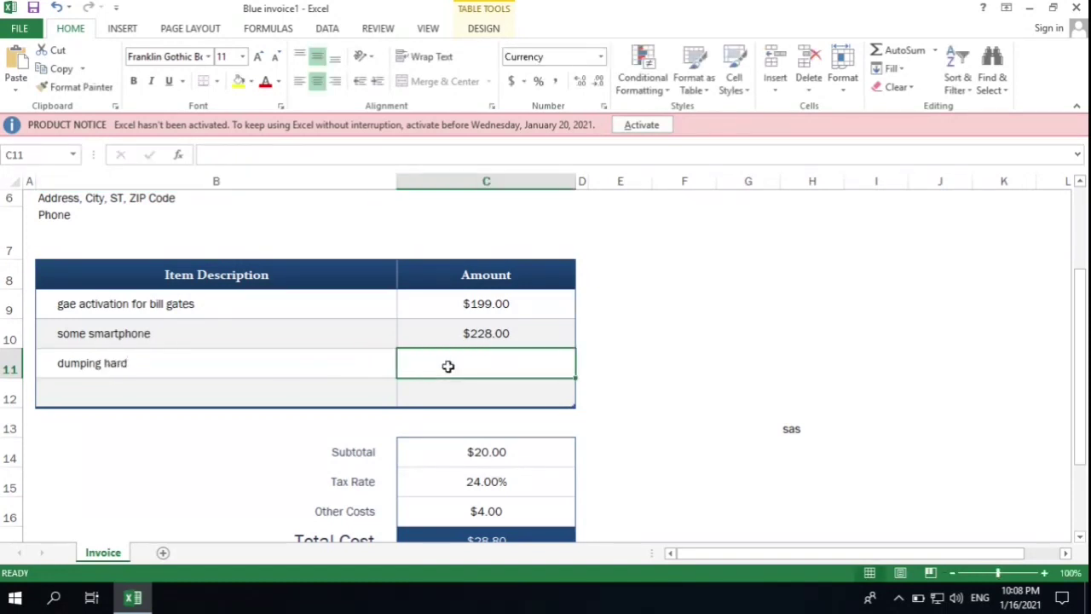
type("4")
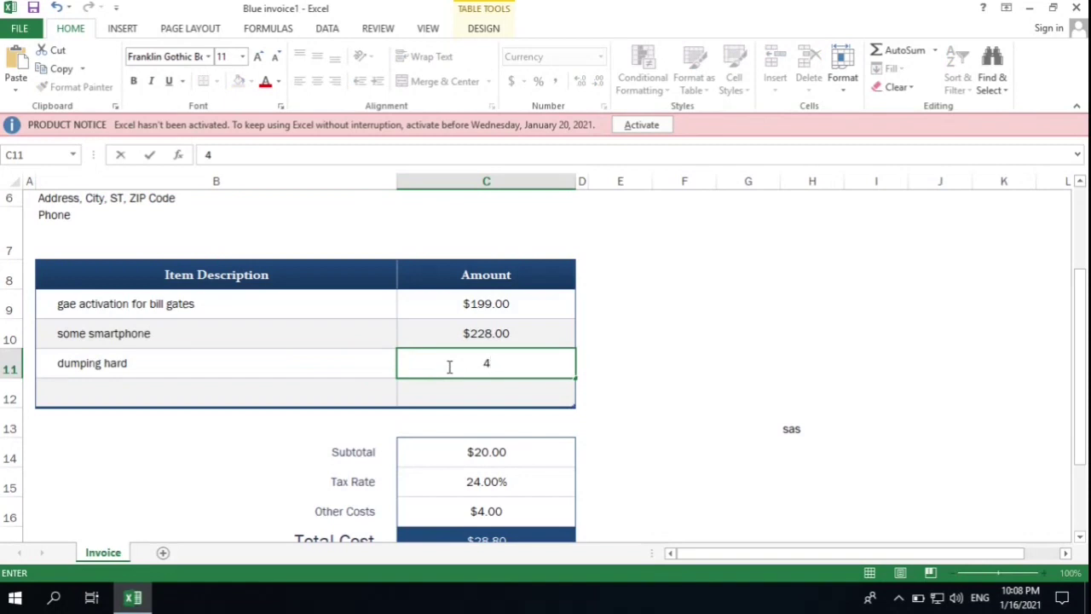
type("00")
Step: Fill the fourth invoice row with the item description "memes" and an amount of 9001
left_click(314, 395)
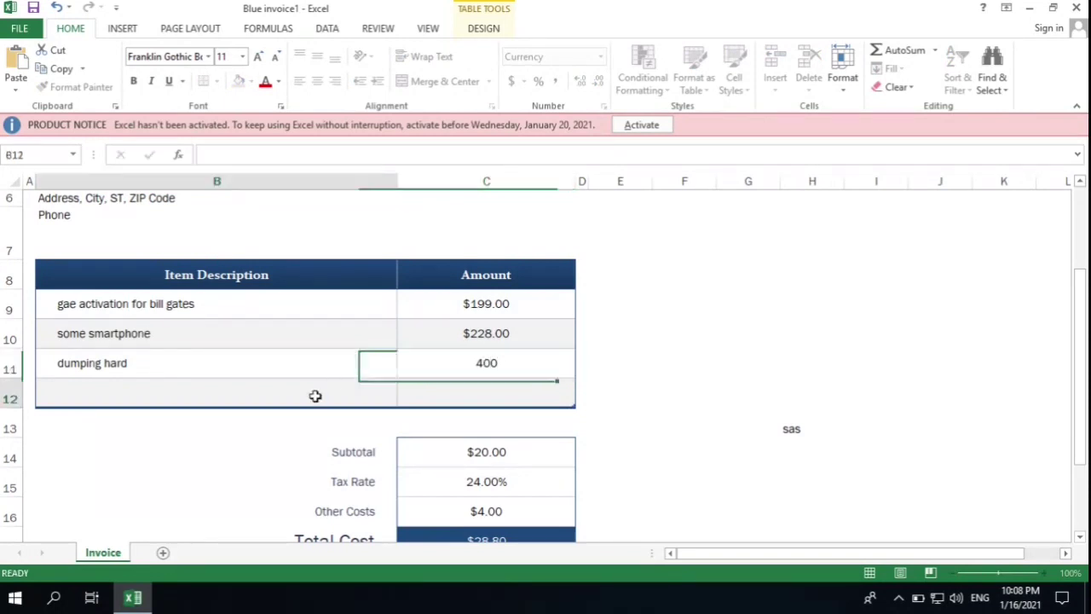
type("memes")
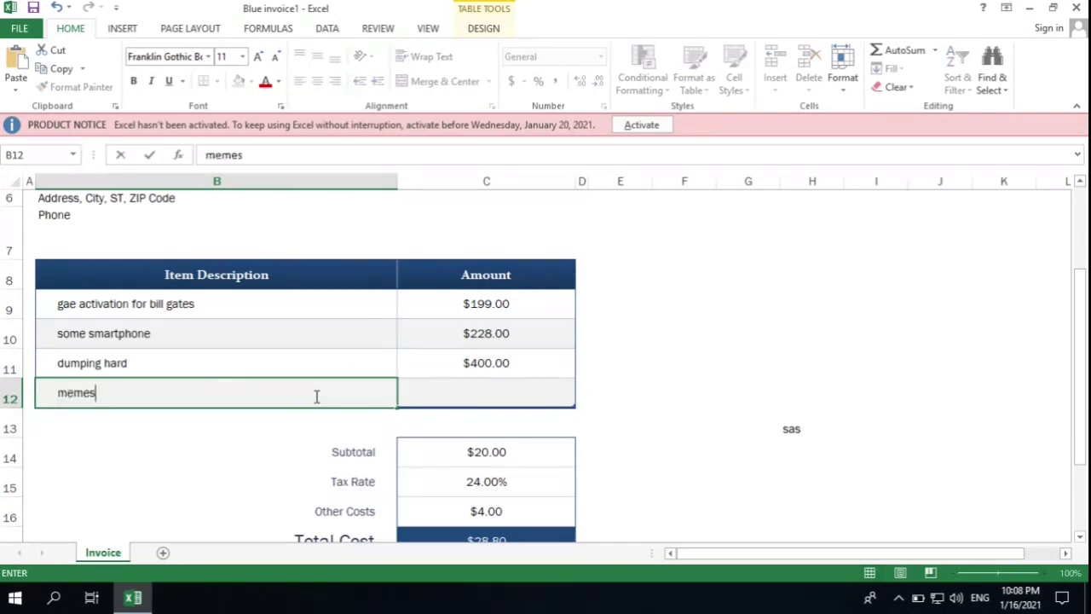
left_click(420, 392)
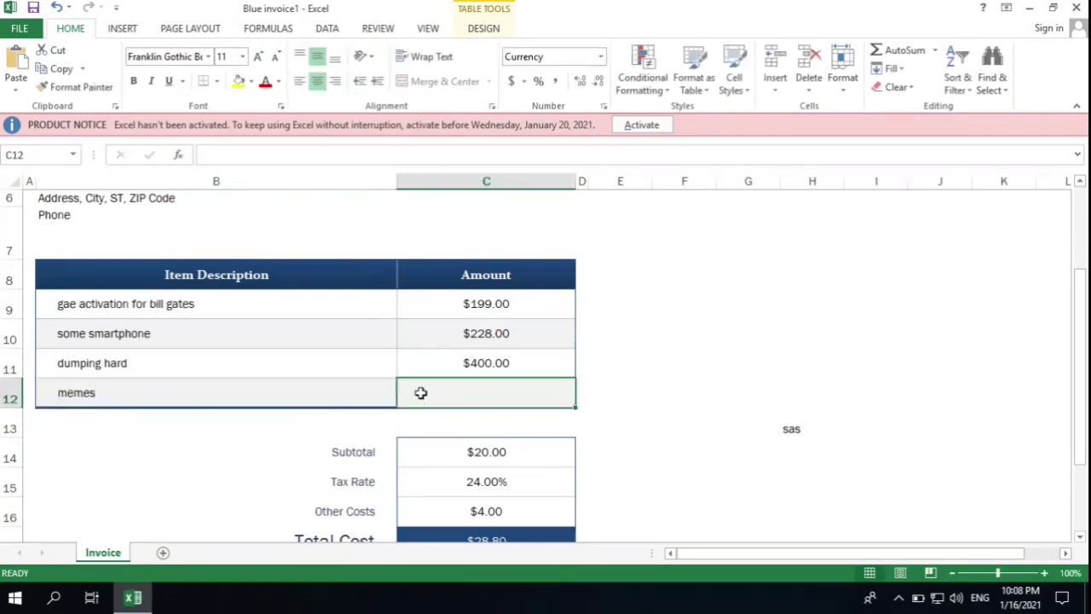
type("9001")
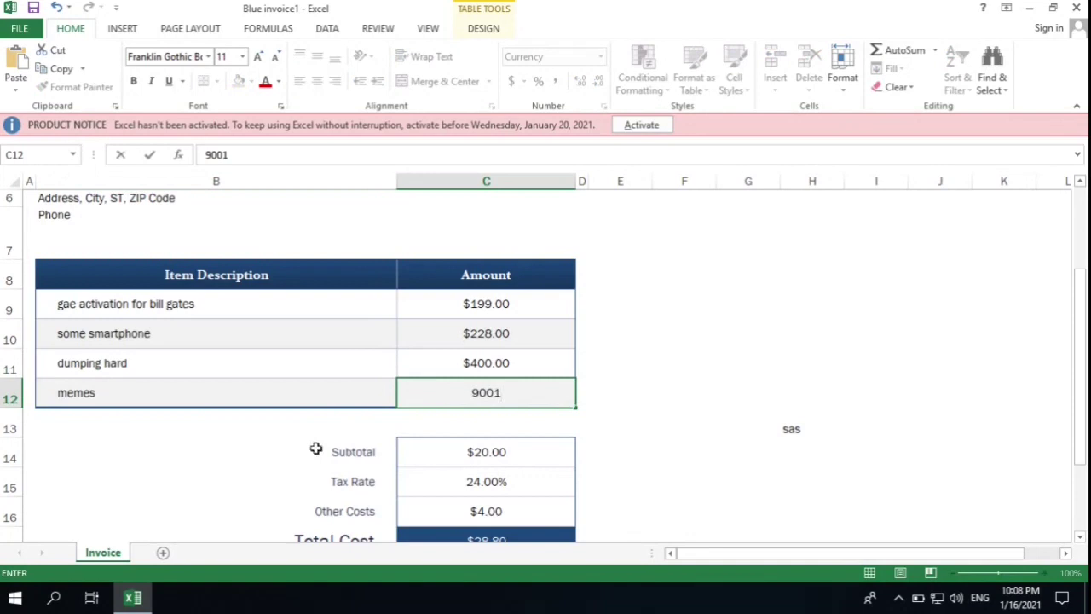
Step: Add a fifth invoice row directly below the table with the item description "internet" and an amount of 19.99
left_click(246, 453)
left_click(244, 426)
type("internet")
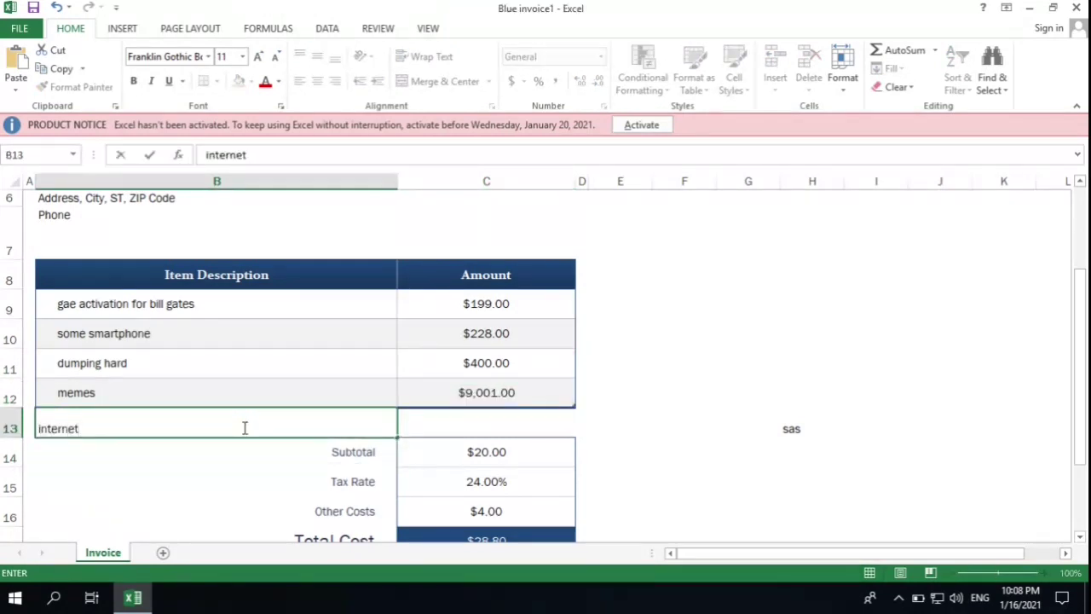
left_click(491, 418)
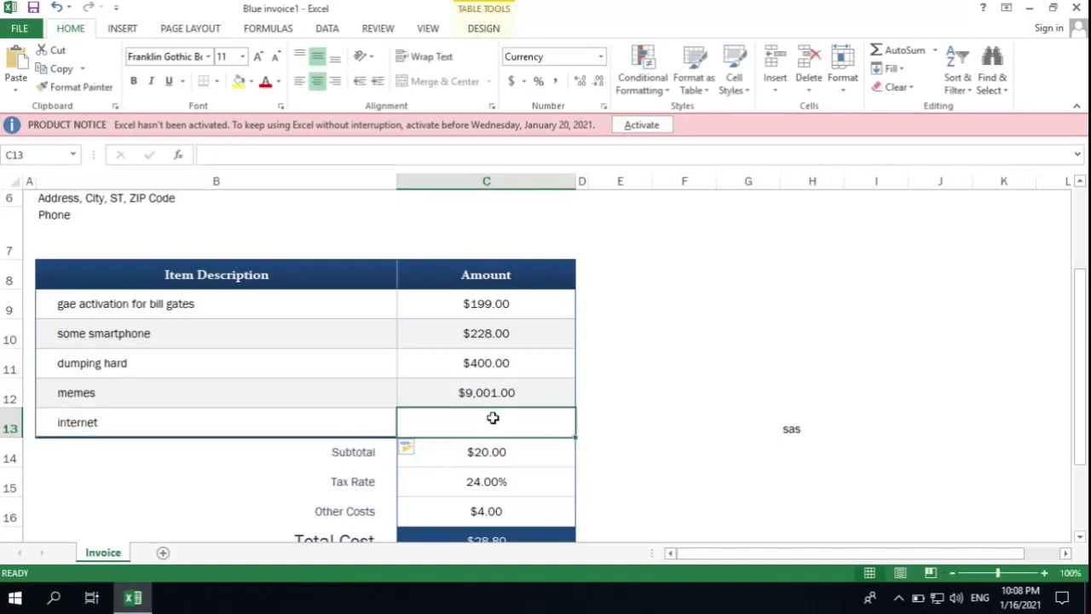
type("19.9")
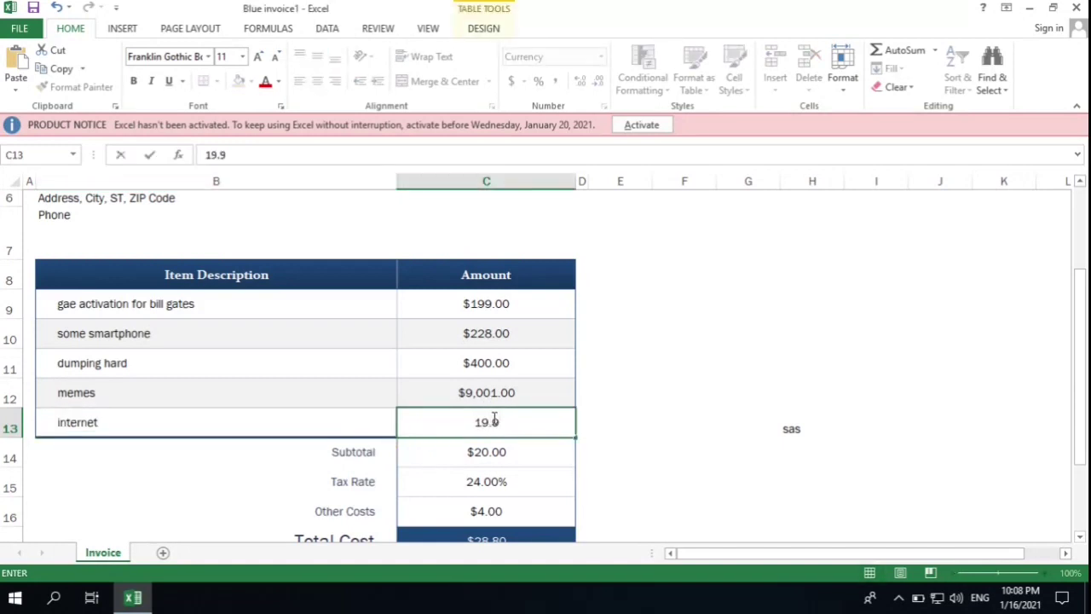
type("9")
left_click(622, 379)
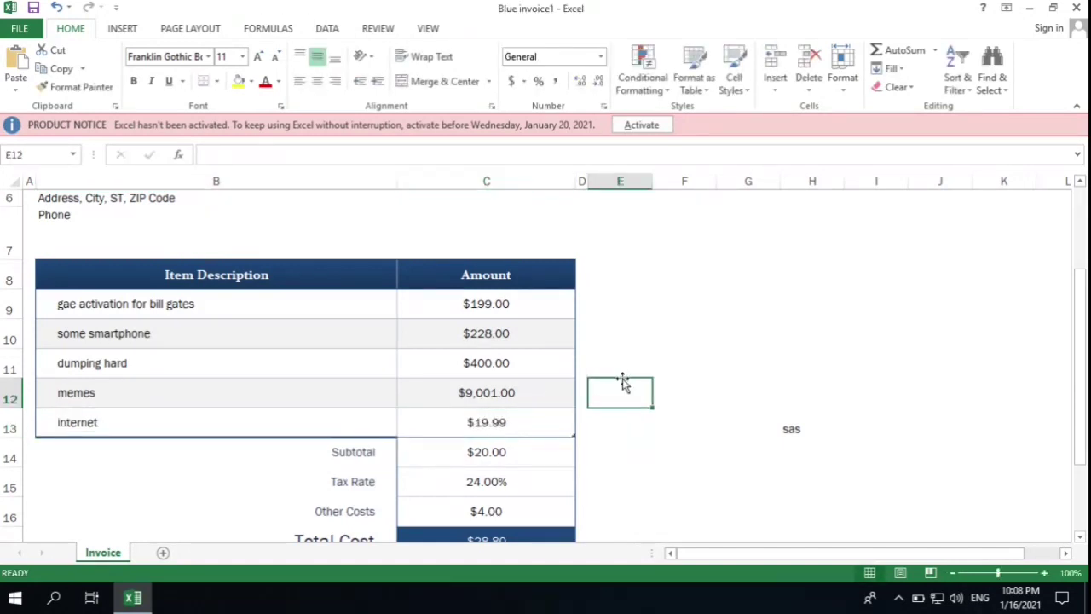
Step: Replace the invoice's Subtotal label with the text "shitton total"
scroll(604, 369, "down", 3)
scroll(588, 389, "up", 2)
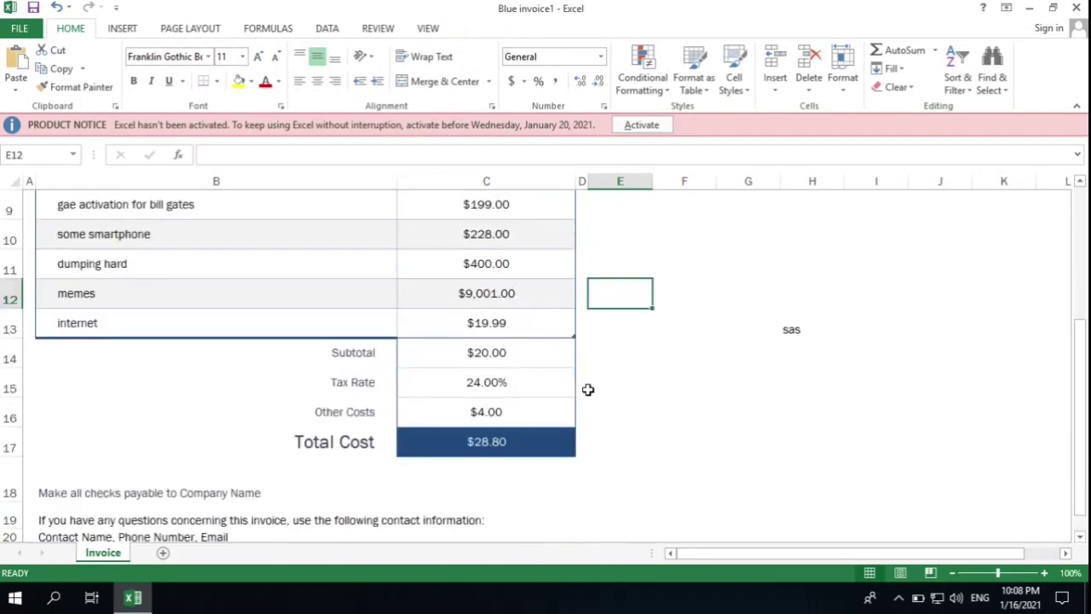
left_click(318, 359)
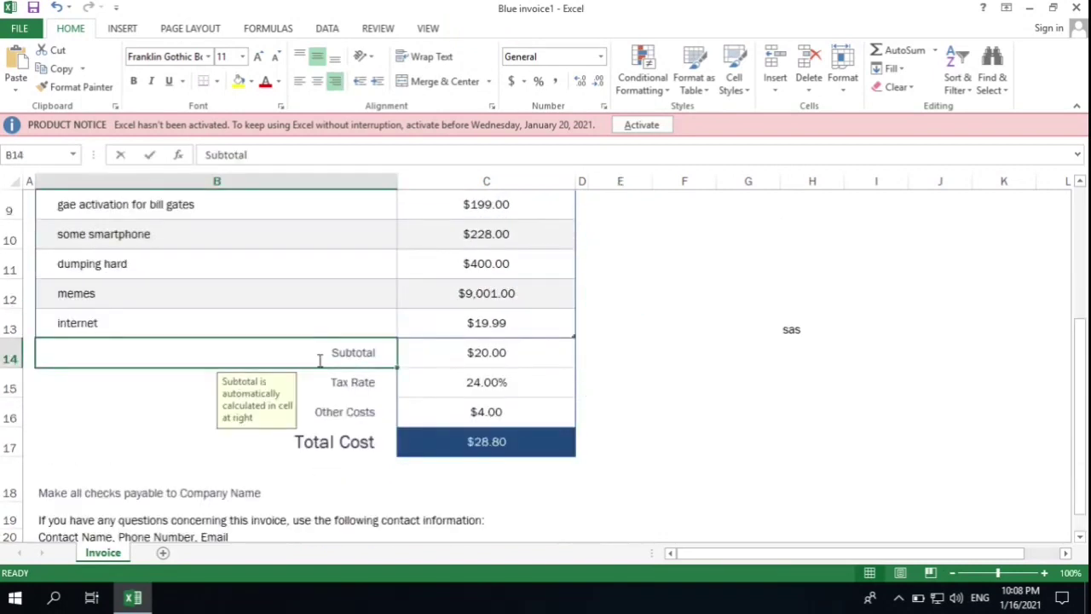
type("sh")
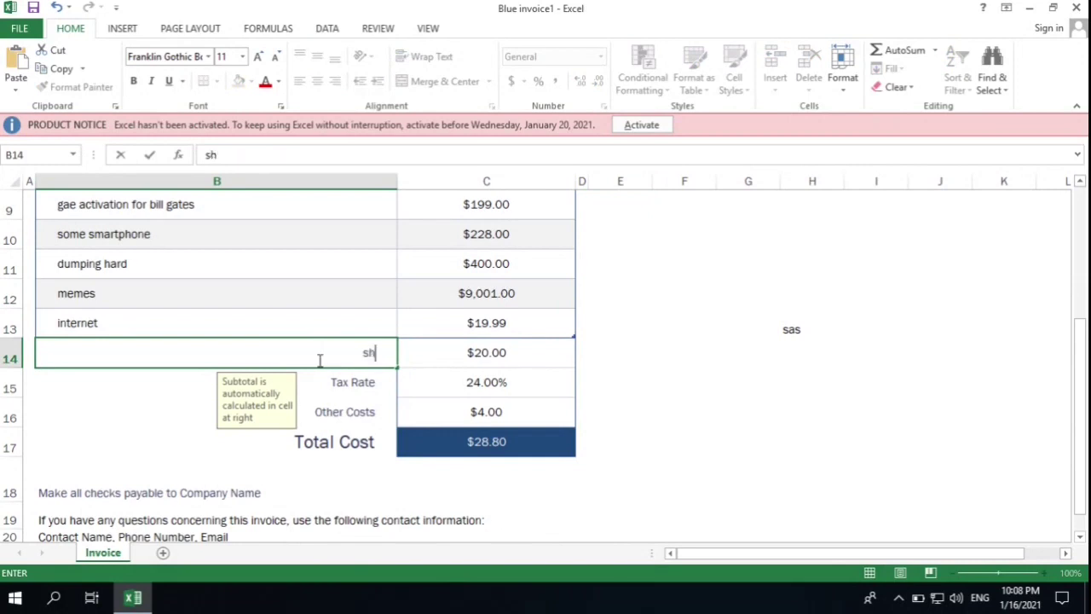
type("itton total")
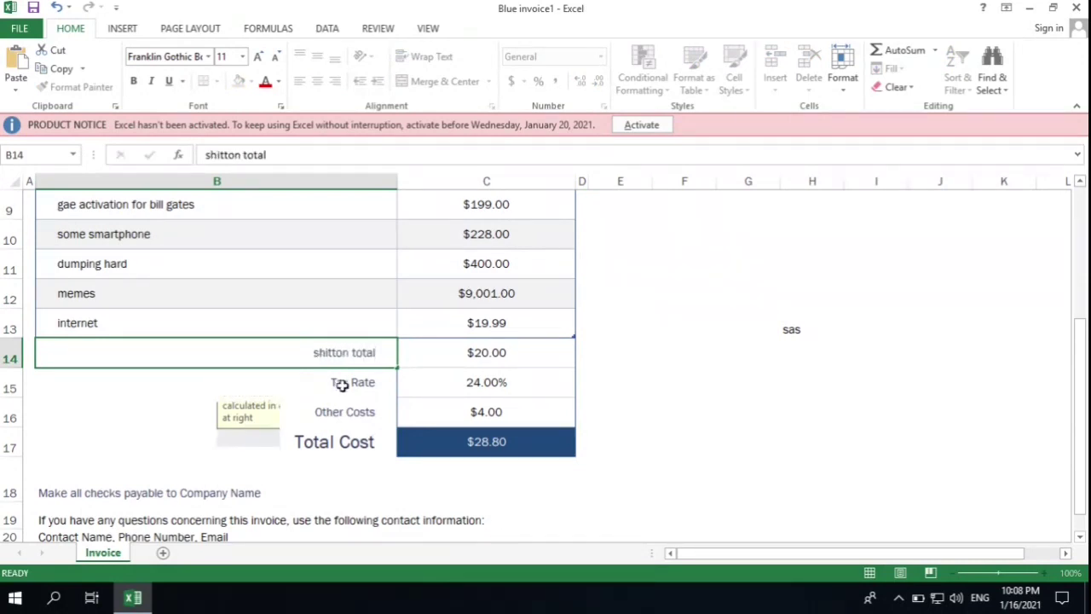
Step: Replace the invoice's Total Cost label with the text "shtraw tishacha rublei"
left_click(342, 384)
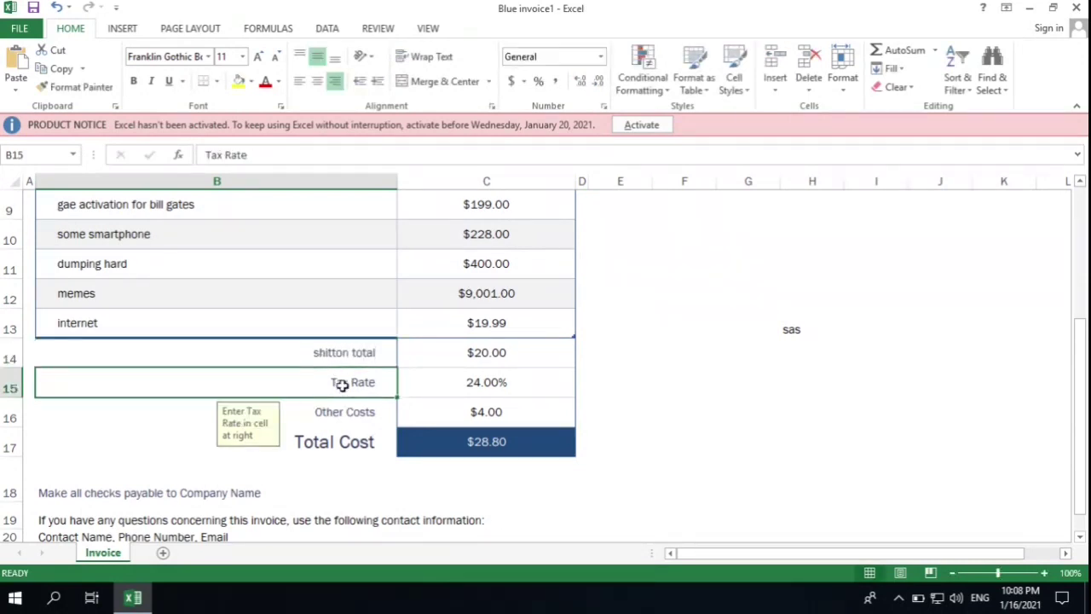
double_click(351, 442)
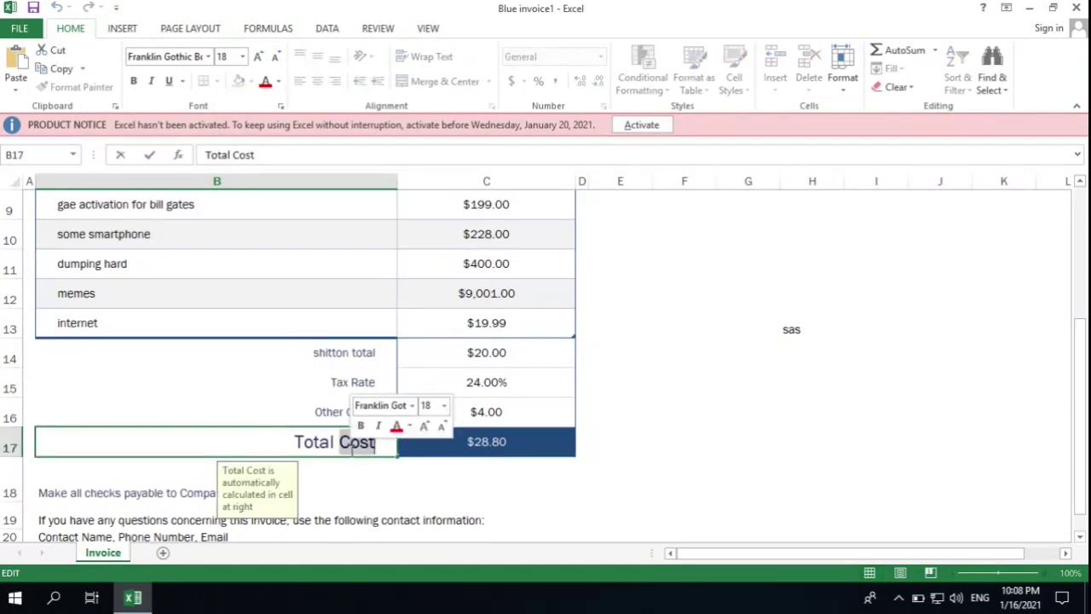
double_click(338, 452)
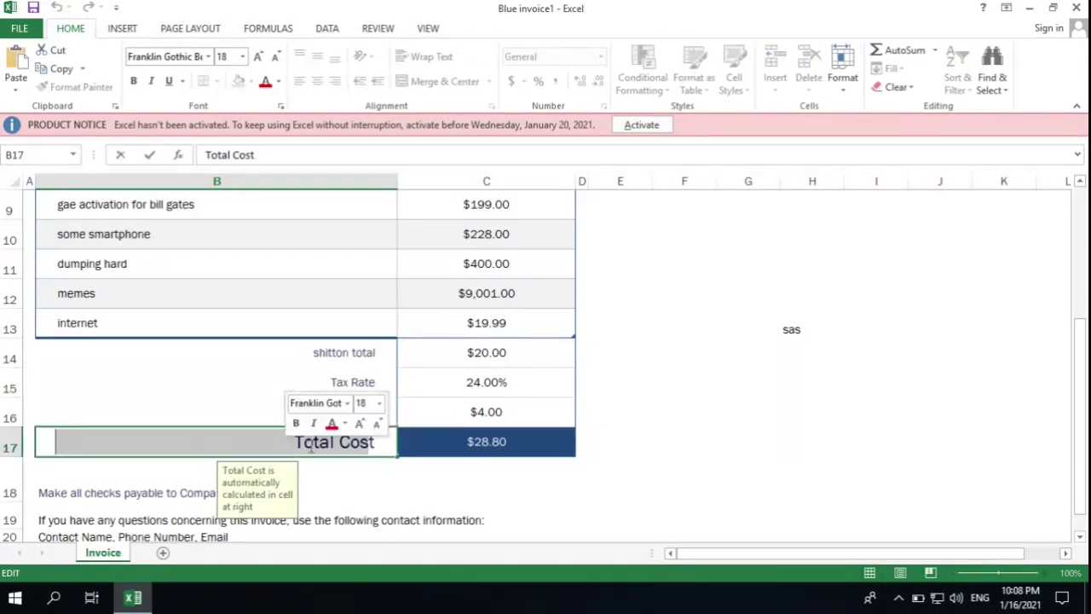
left_click_drag(377, 441, 231, 450)
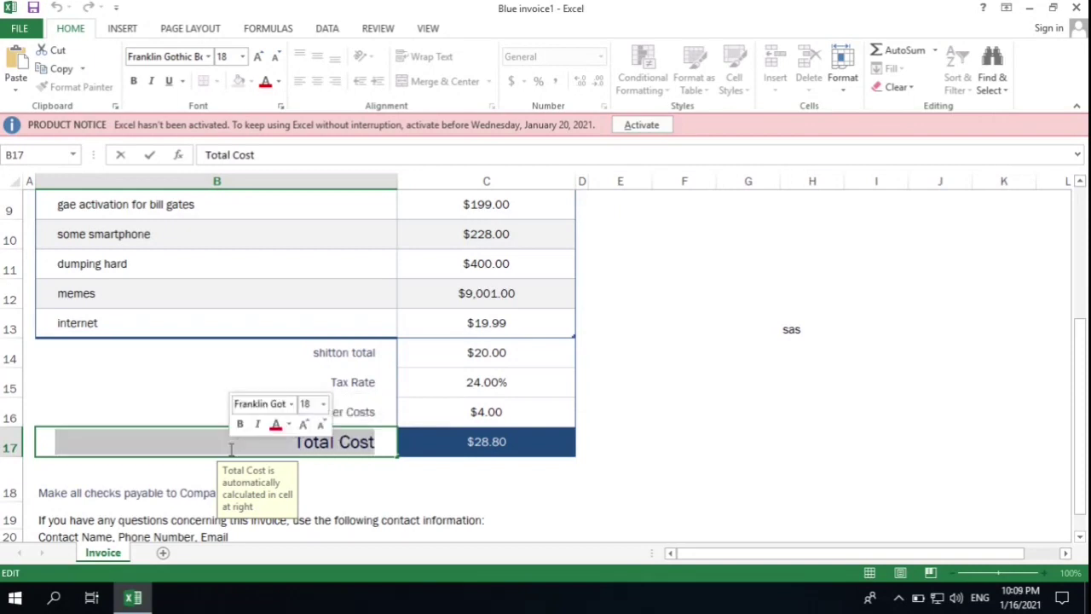
type("shtraw")
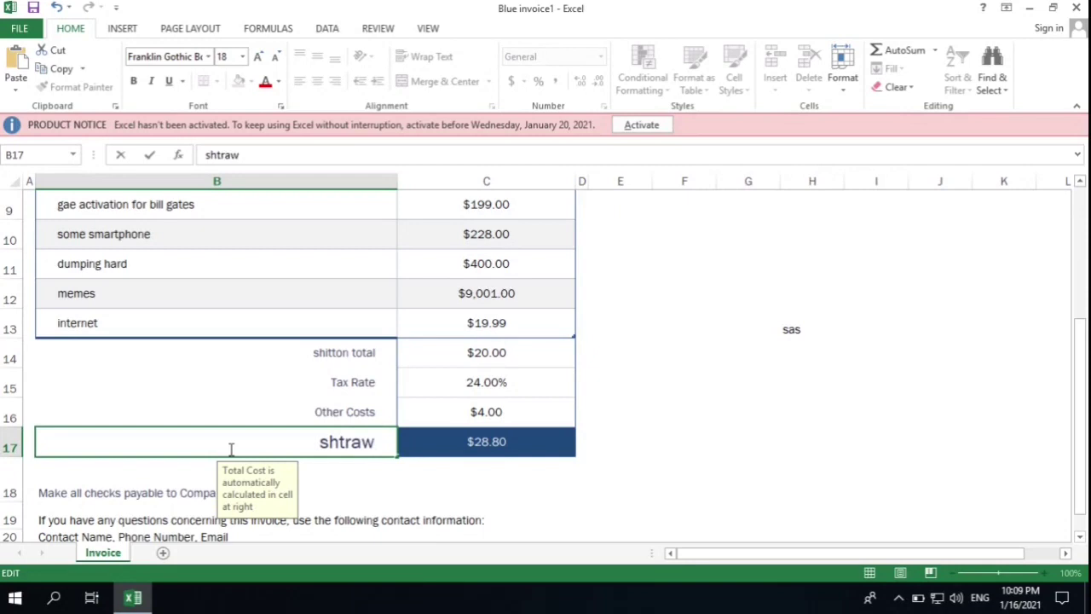
type(" tishacha")
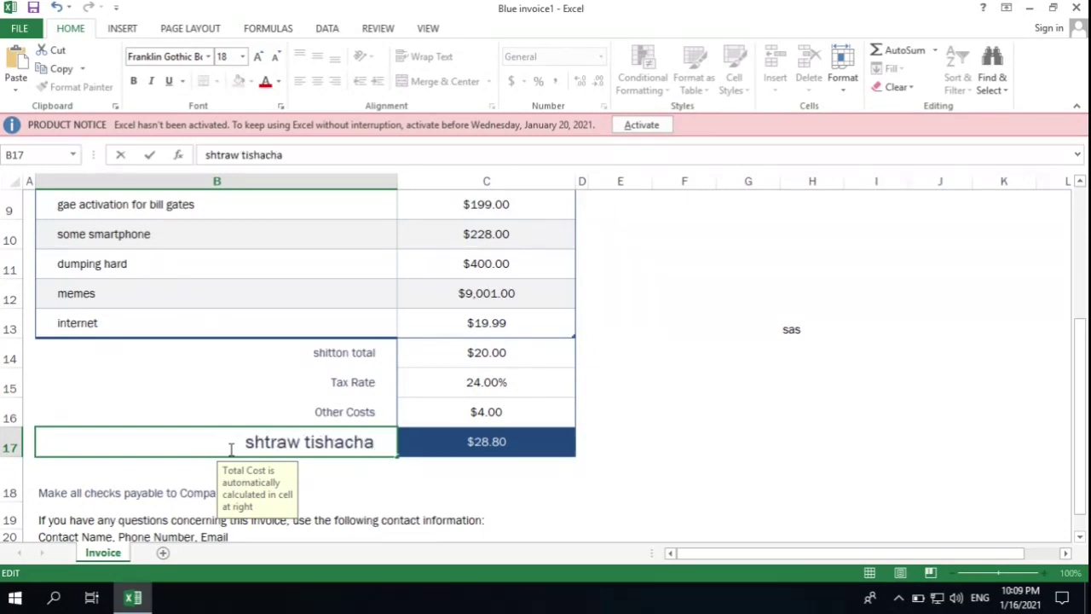
type(" rublei")
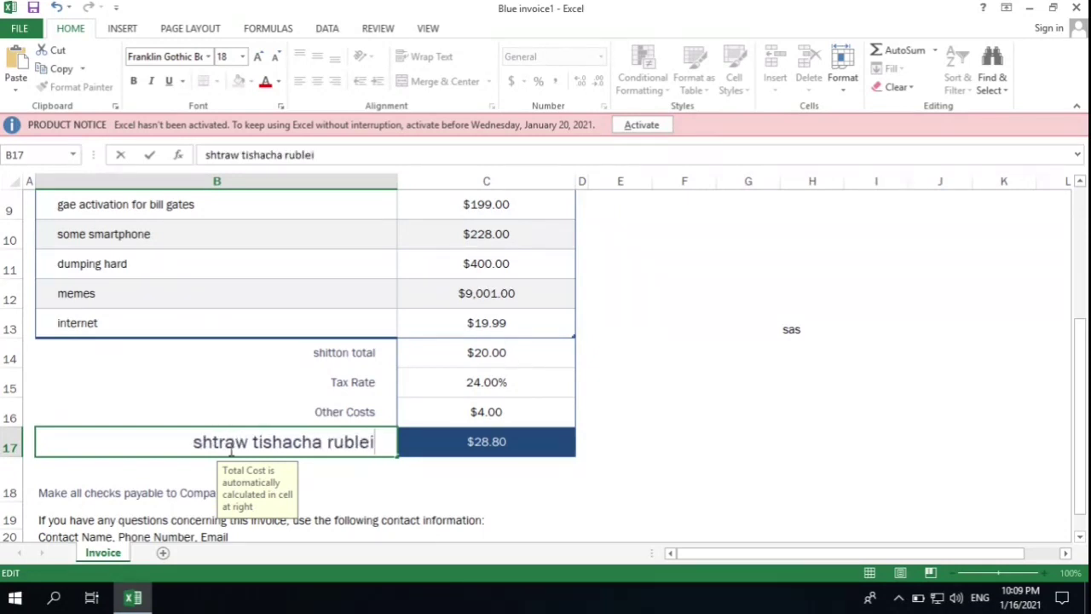
left_click(655, 401)
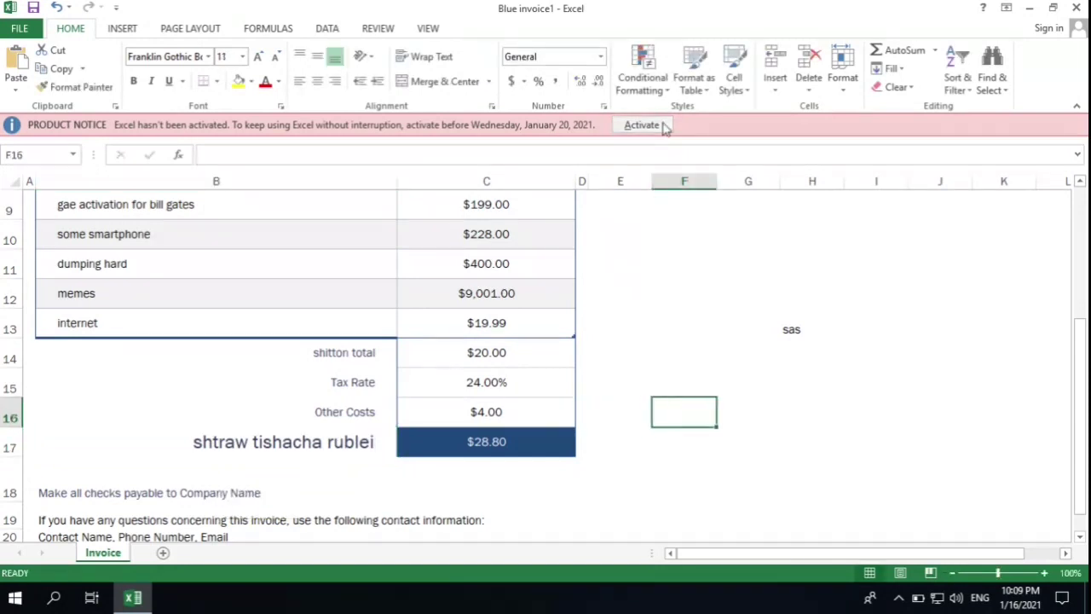
Step: Open a custom color scale rule for cell F16 and examine the available conditional formatting rule types
left_click(660, 85)
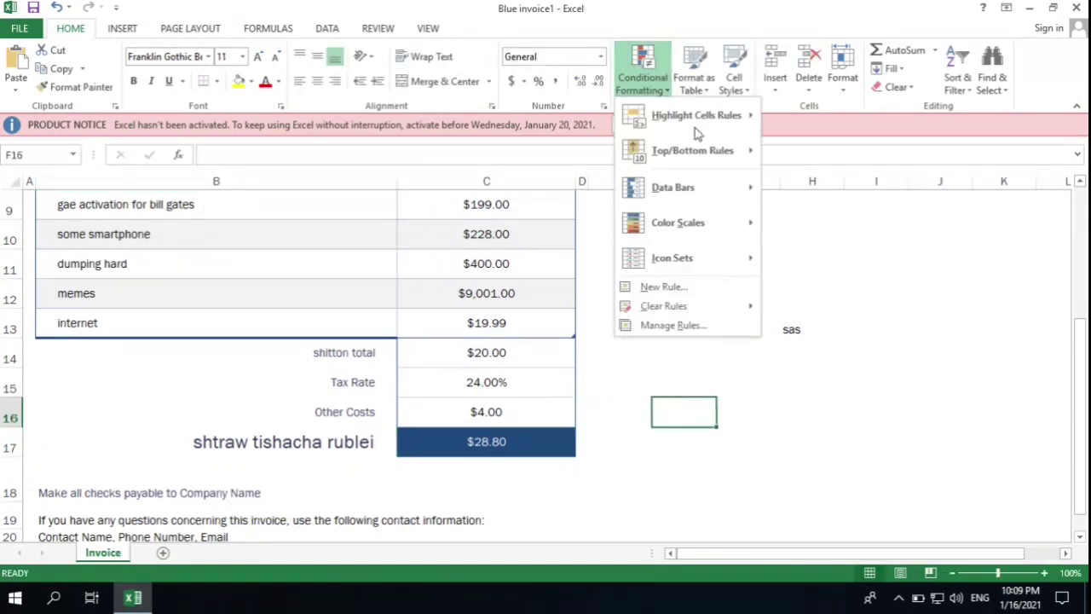
mouse_move(696, 219)
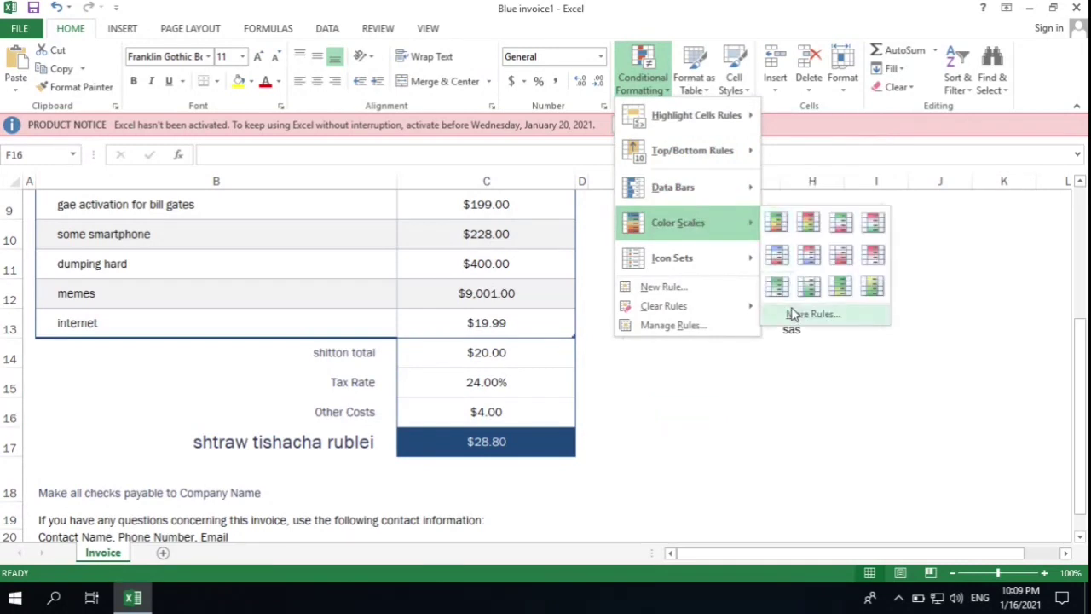
left_click(793, 315)
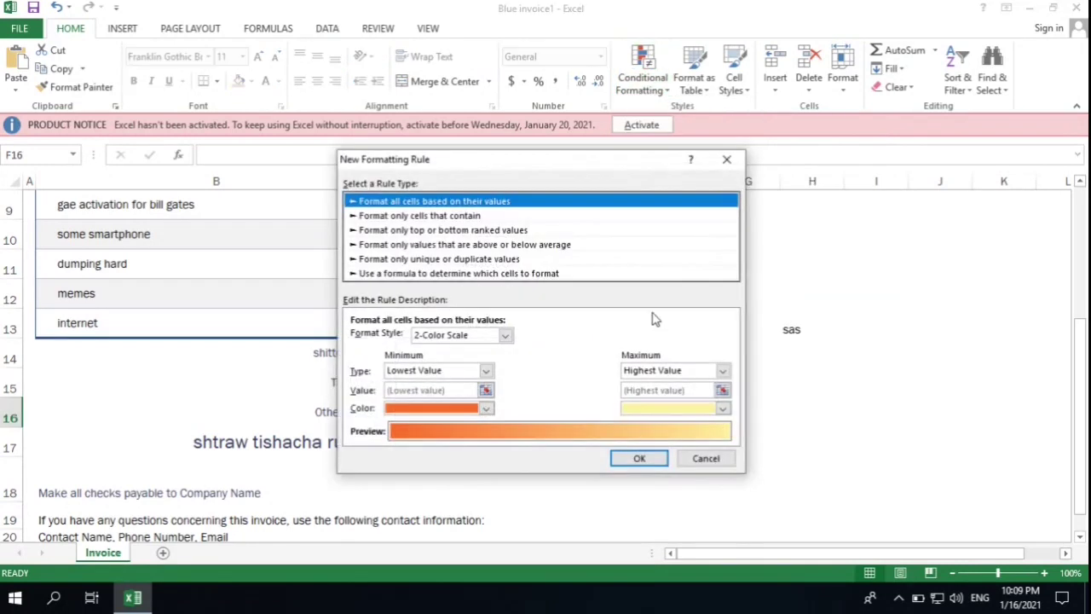
left_click(565, 261)
left_click(538, 272)
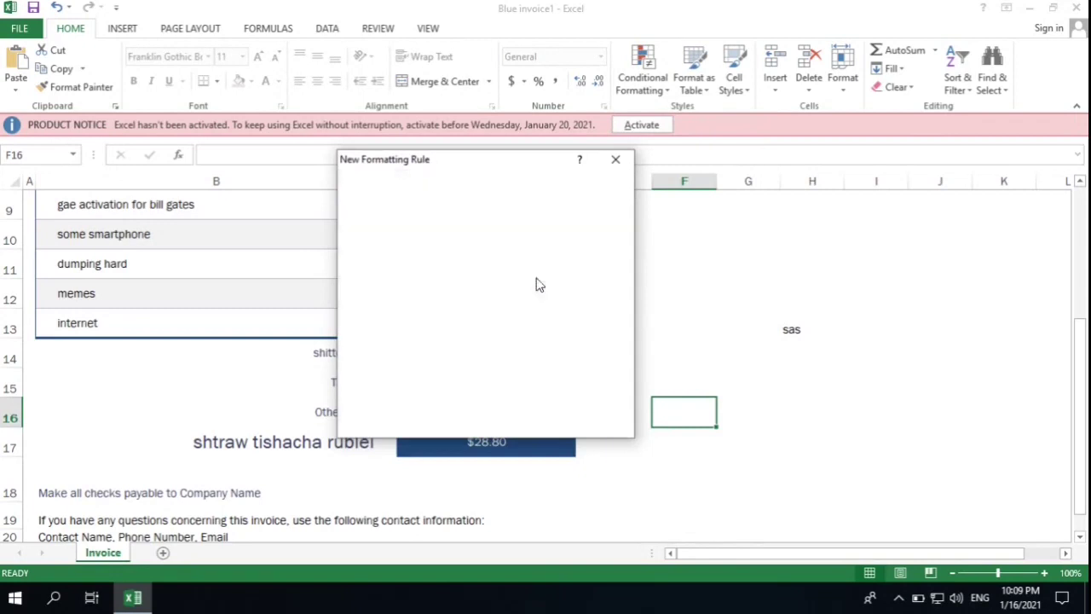
left_click(538, 230)
left_click(515, 214)
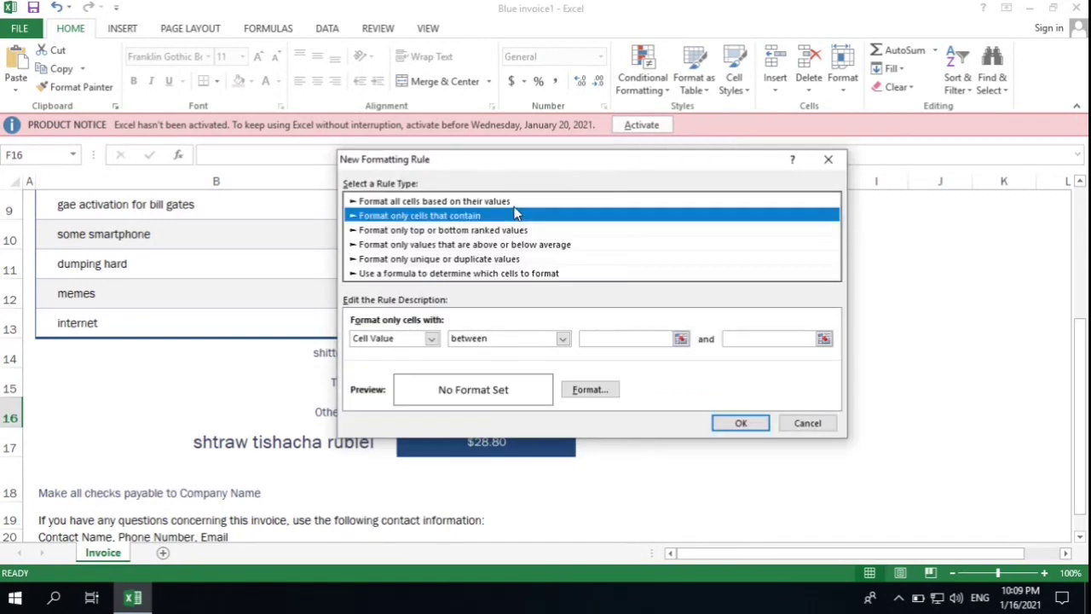
left_click(511, 202)
Step: Preview the 3-Color Scale, Icon Sets and 2-Color Scale format styles, and discard the new formatting rule
left_click(506, 335)
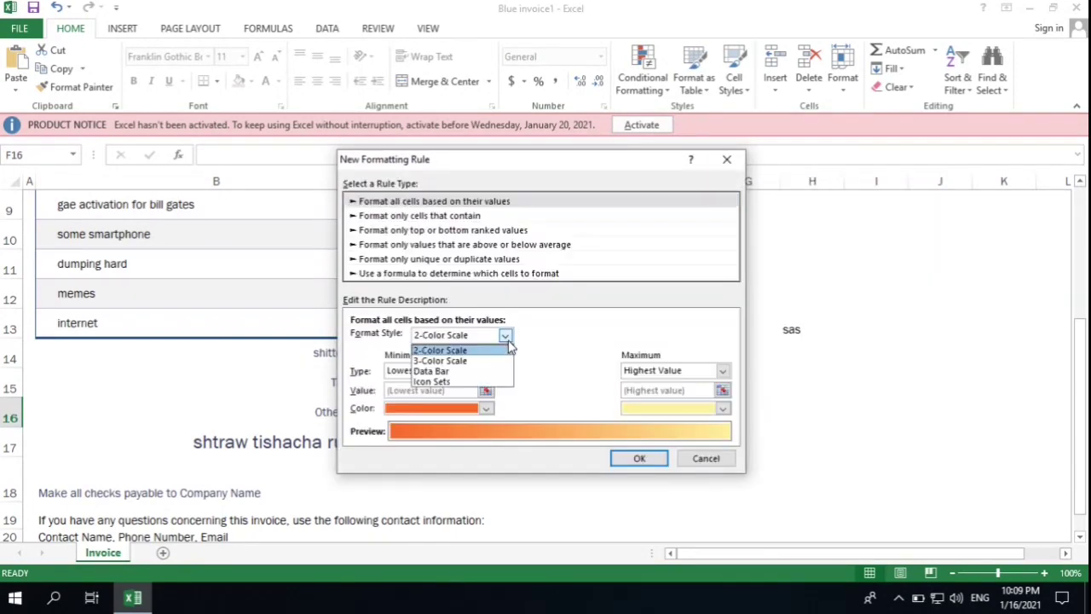
left_click(504, 361)
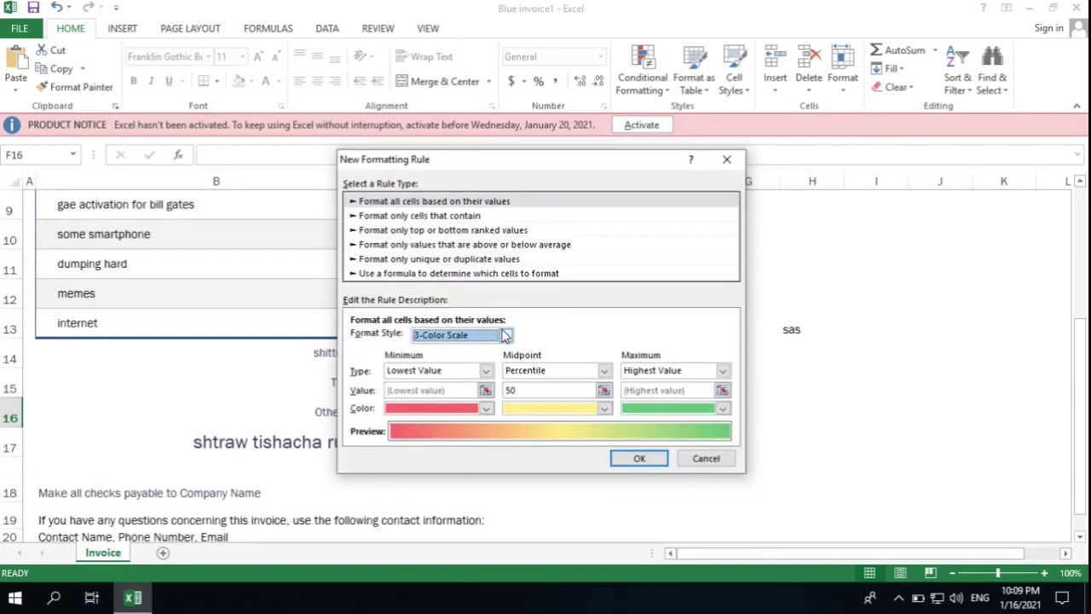
left_click(505, 335)
left_click(496, 382)
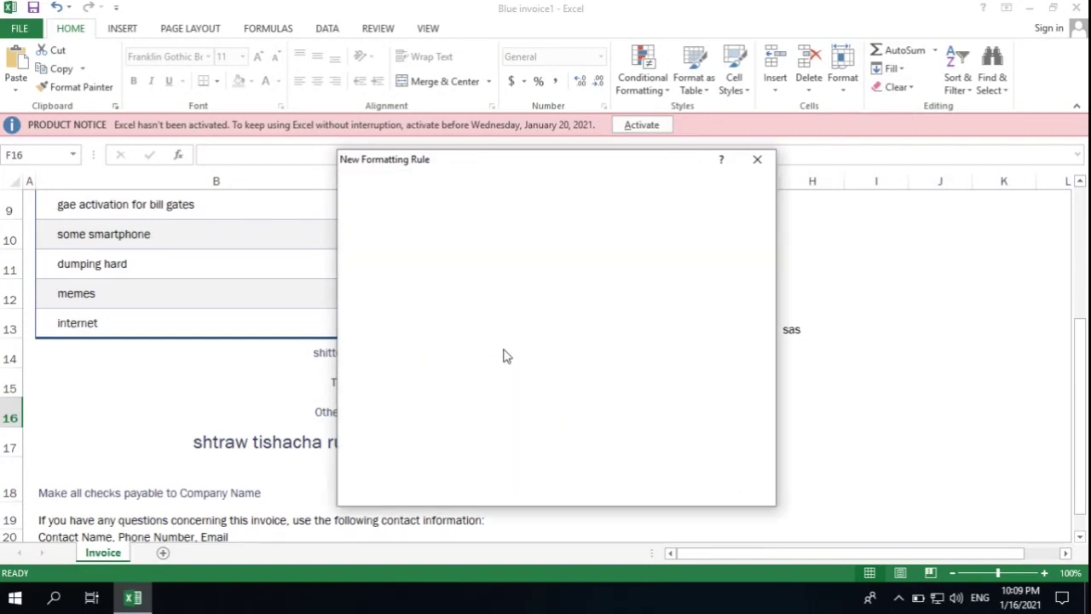
left_click(505, 335)
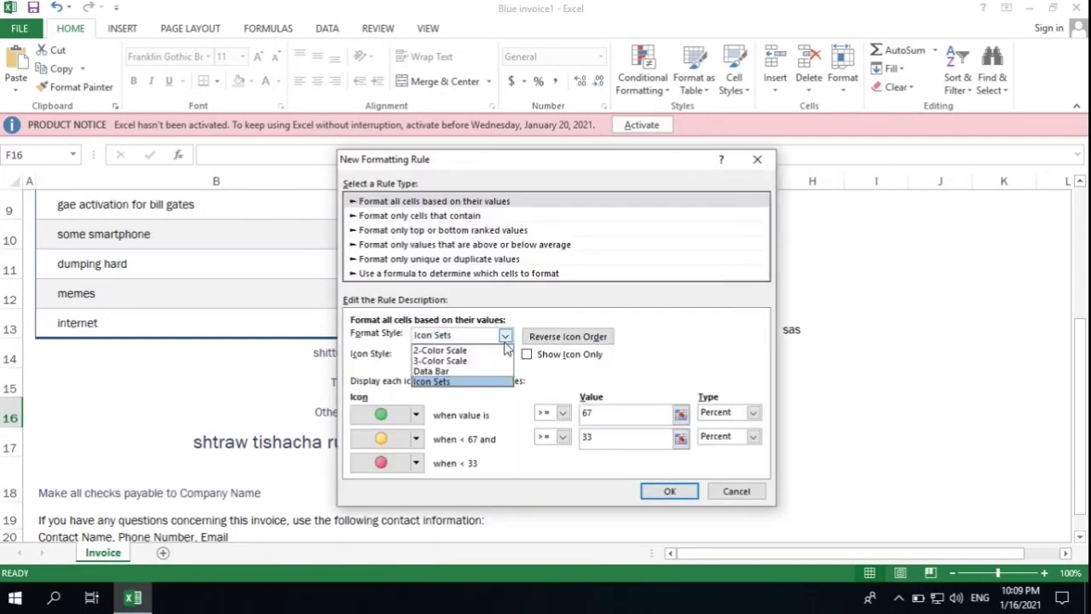
left_click(506, 336)
left_click(505, 336)
left_click(501, 348)
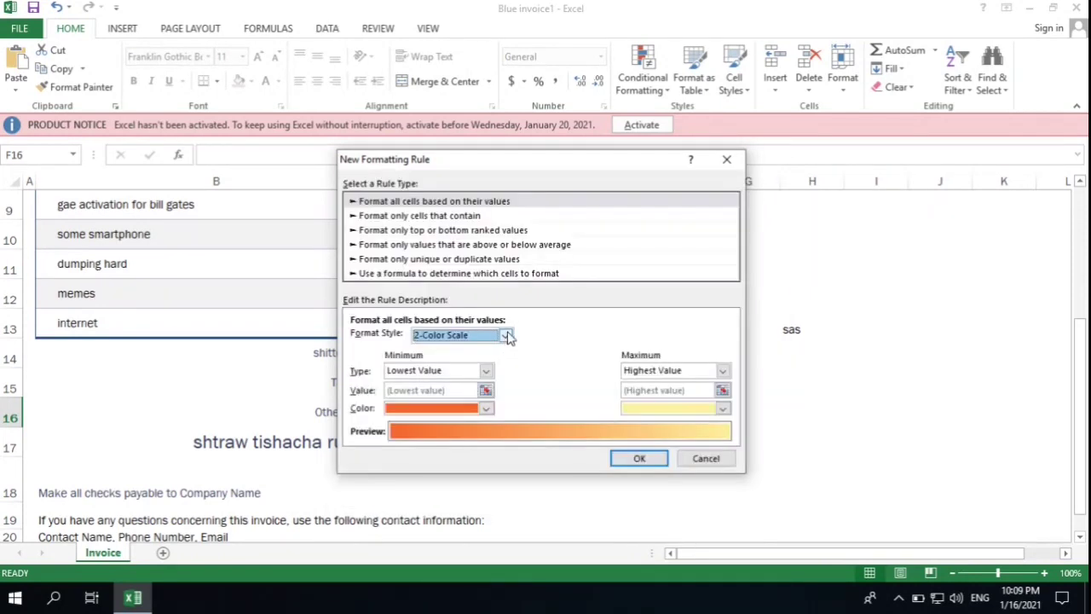
left_click(706, 458)
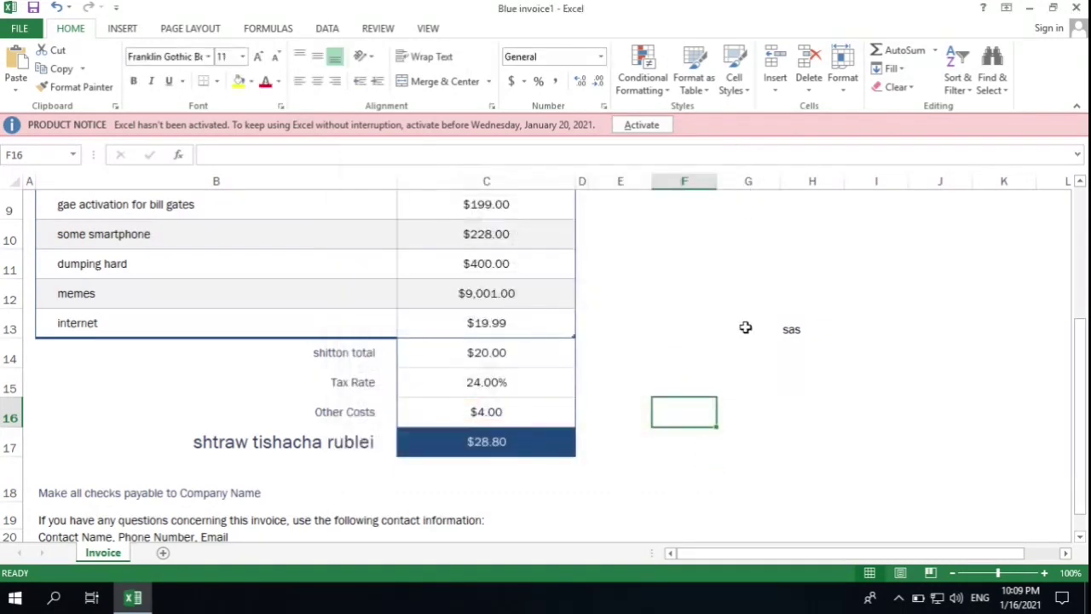
left_click(746, 334)
left_click(892, 68)
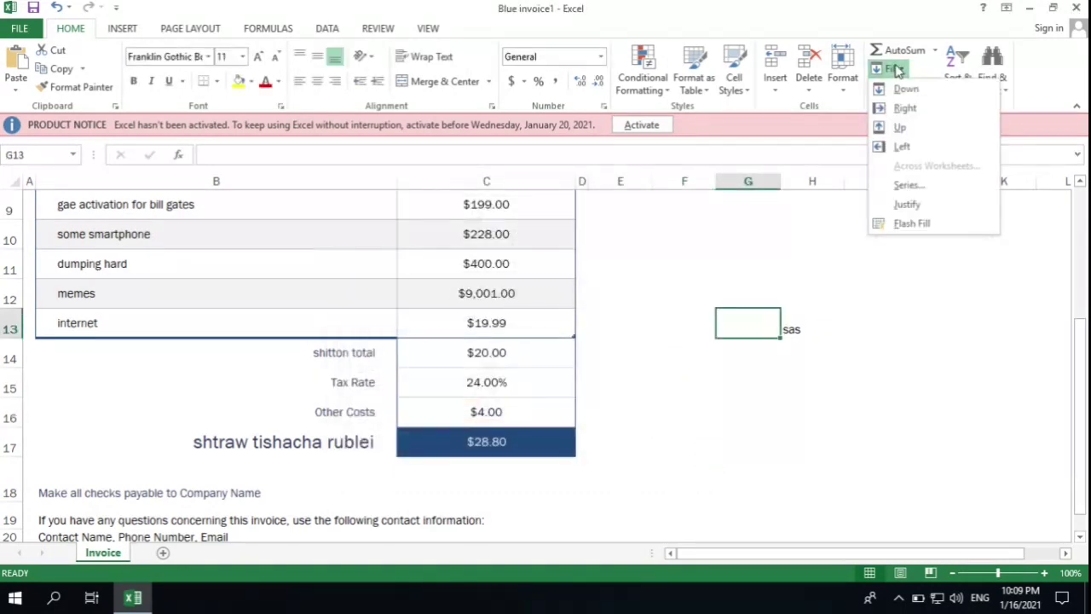
left_click(842, 86)
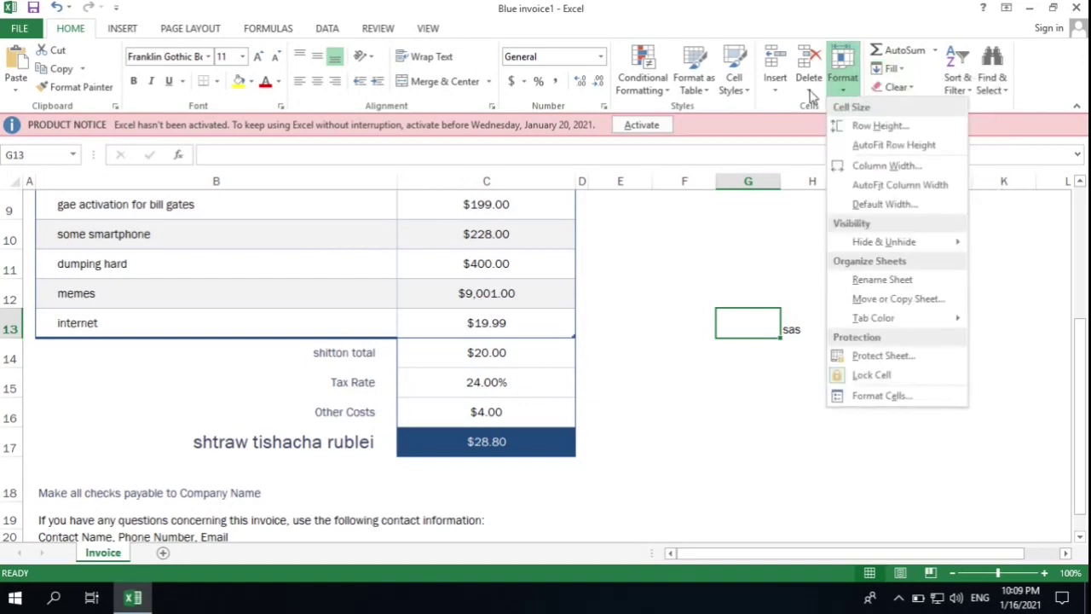
key("Escape")
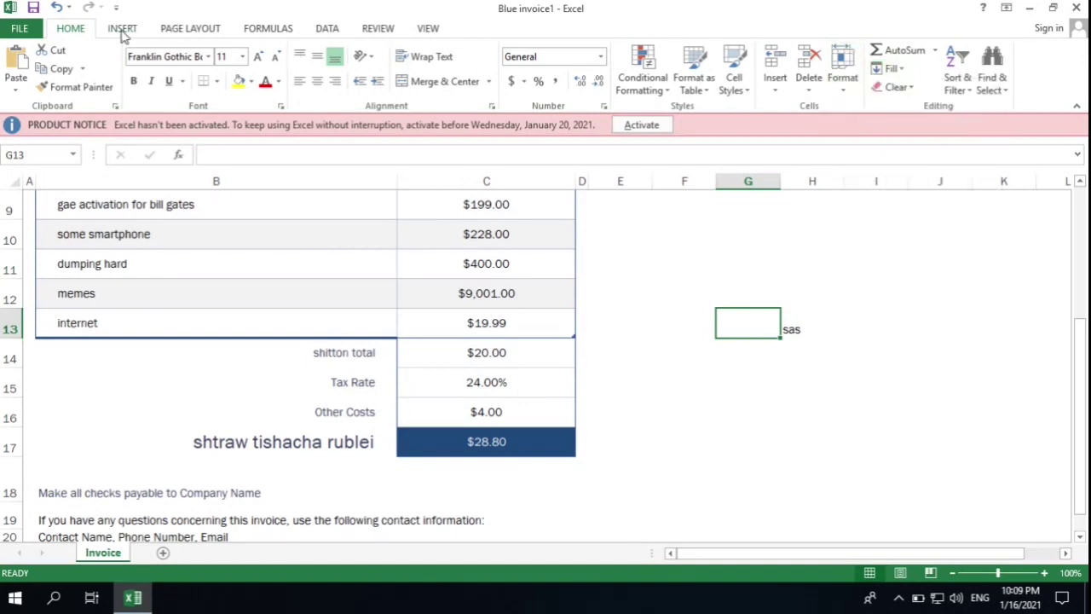
Step: Examine the pie chart variants available for insertion, including 3-D Pie and Pie of Pie
left_click(122, 29)
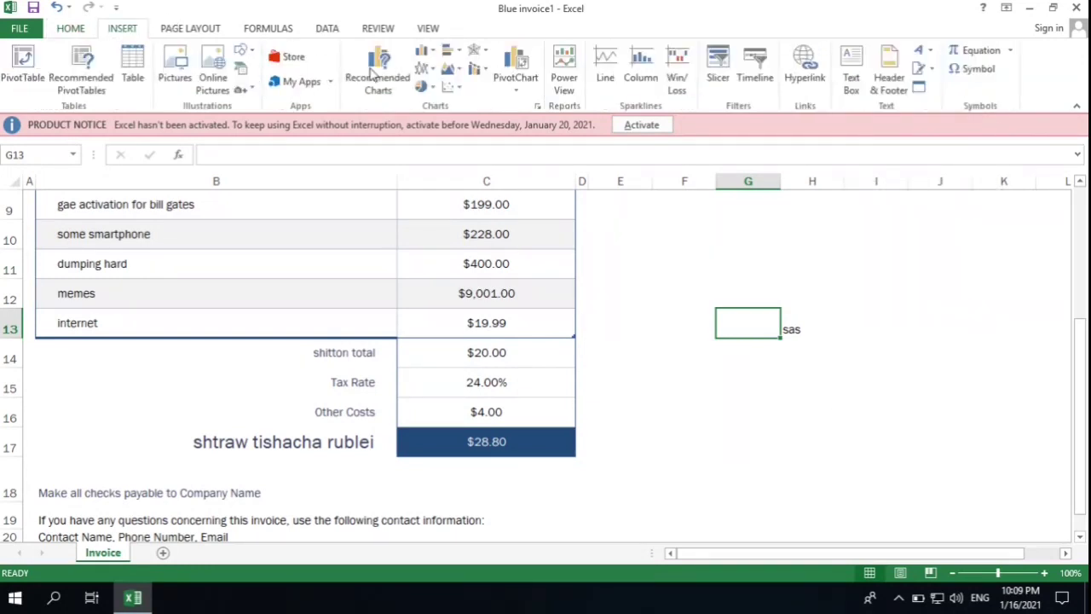
left_click(431, 87)
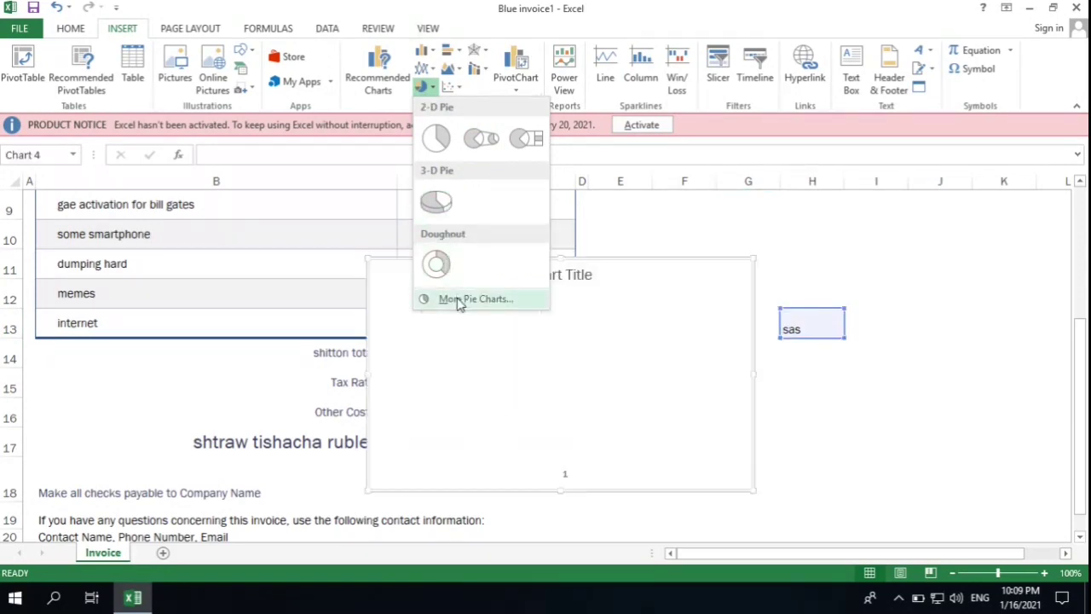
left_click(457, 304)
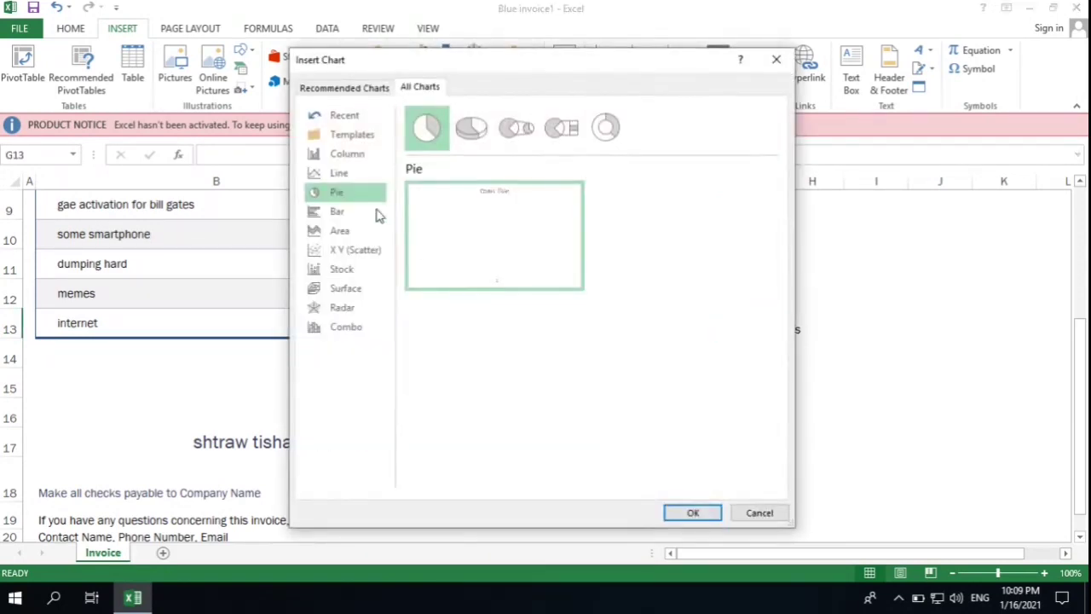
left_click(472, 128)
left_click(517, 128)
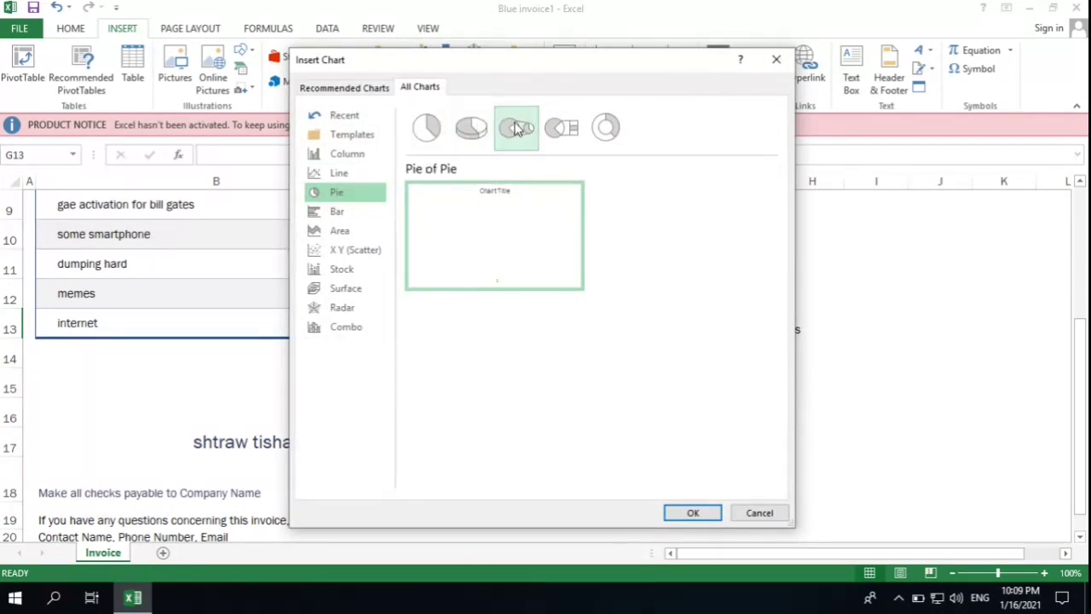
left_click(561, 128)
left_click(471, 128)
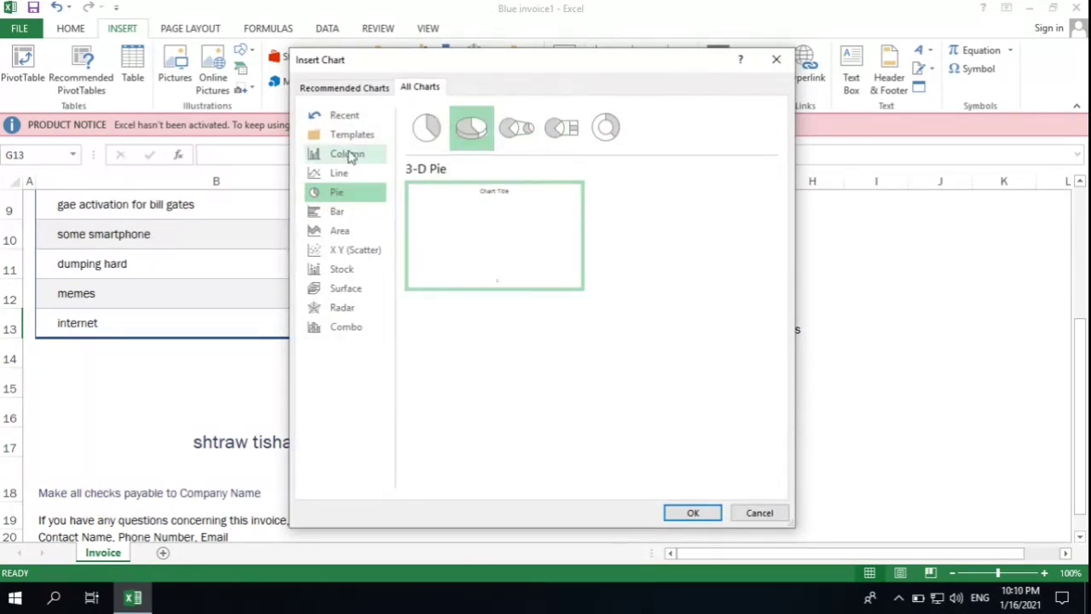
Step: Look through the column, template, recent, recommended and area chart categories, and cancel the chart insertion
left_click(347, 154)
left_click(351, 135)
left_click(348, 116)
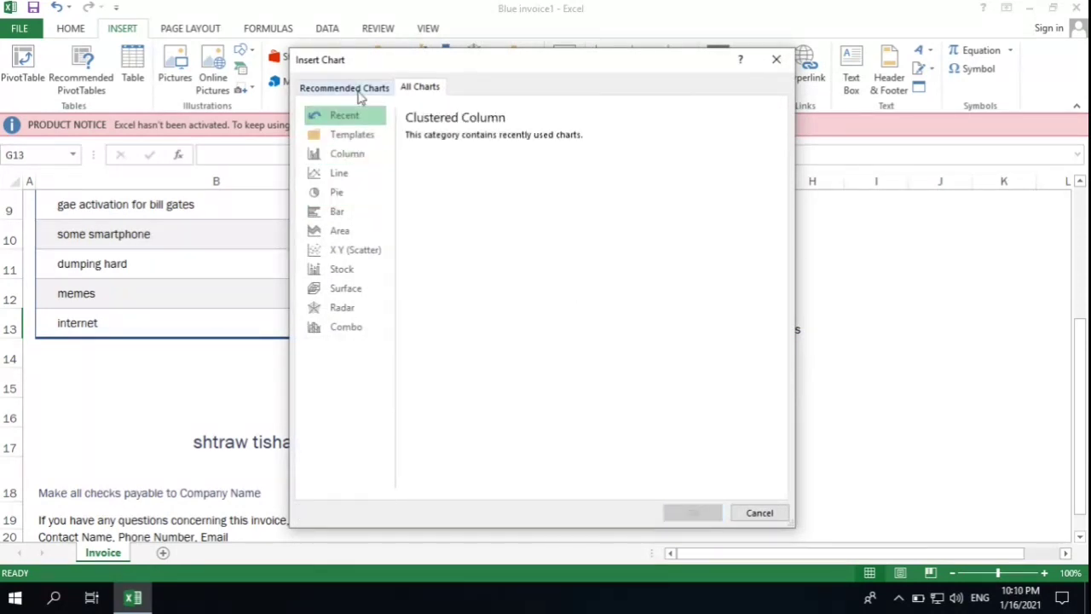
left_click(362, 94)
left_click(403, 90)
left_click(349, 230)
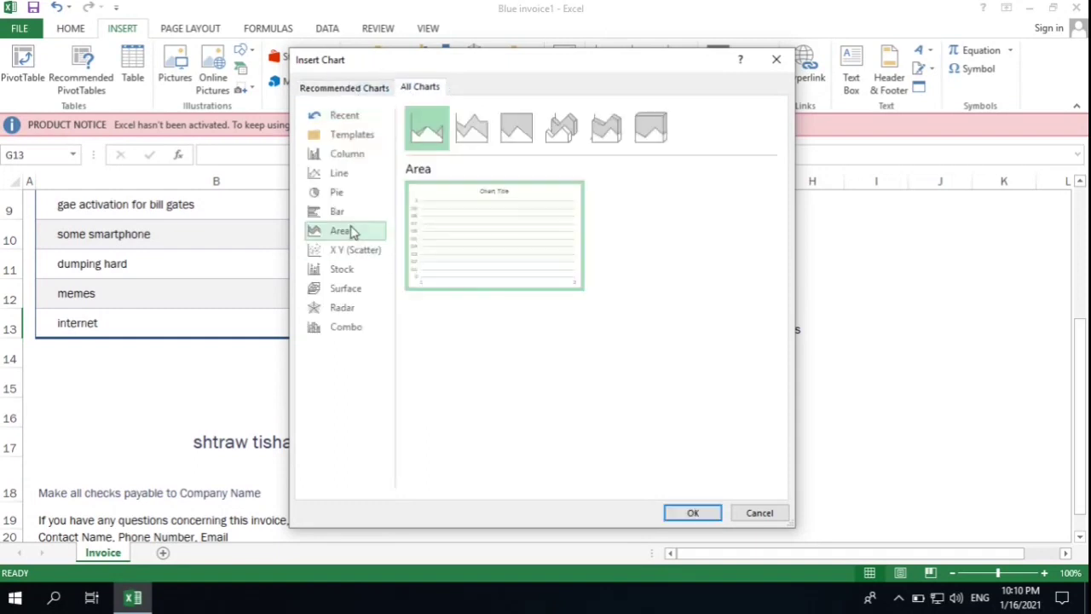
left_click(759, 513)
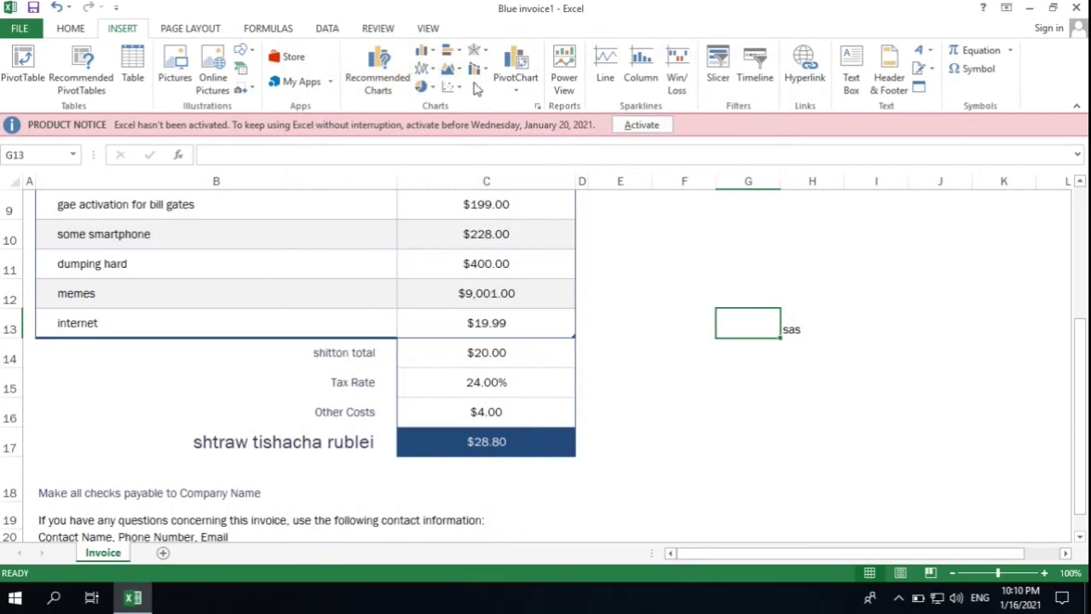
Step: Insert a column chart on the Invoice sheet and browse its chart styles without changing the style
left_click(423, 53)
left_click(435, 102)
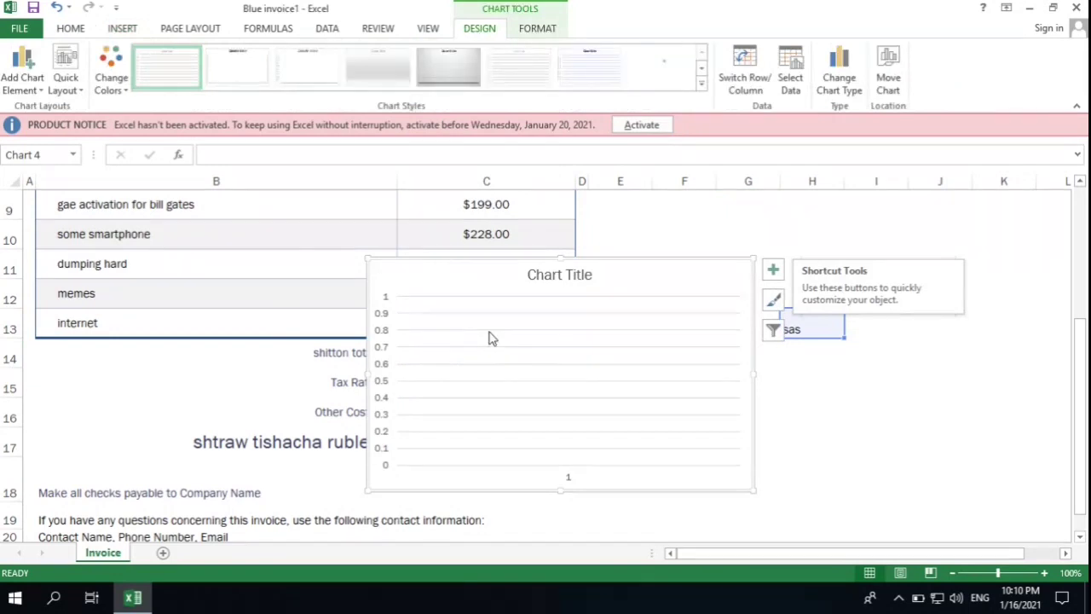
left_click(702, 70)
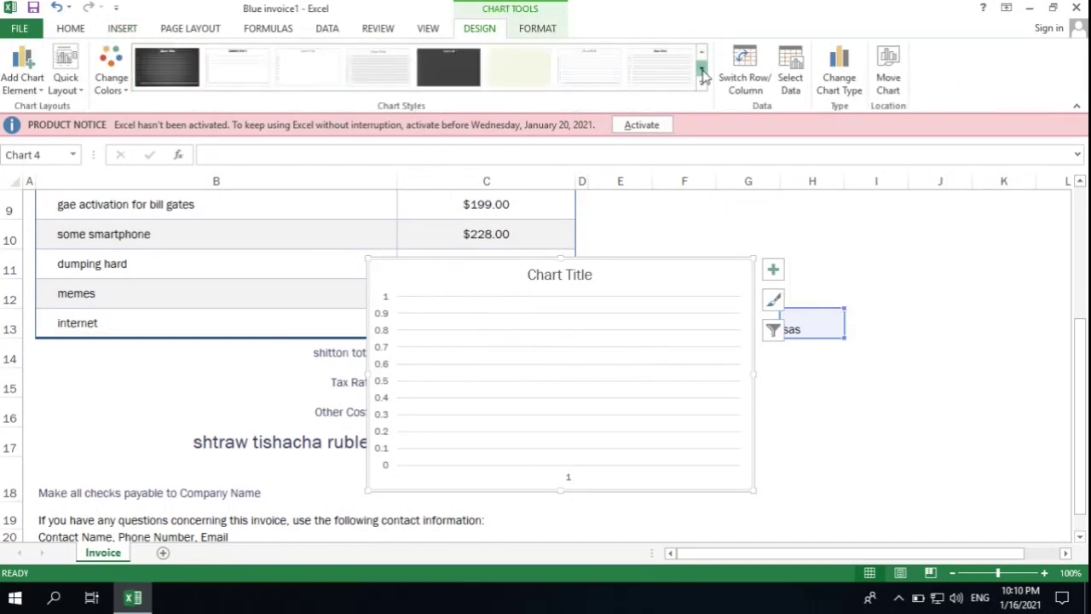
left_click(701, 55)
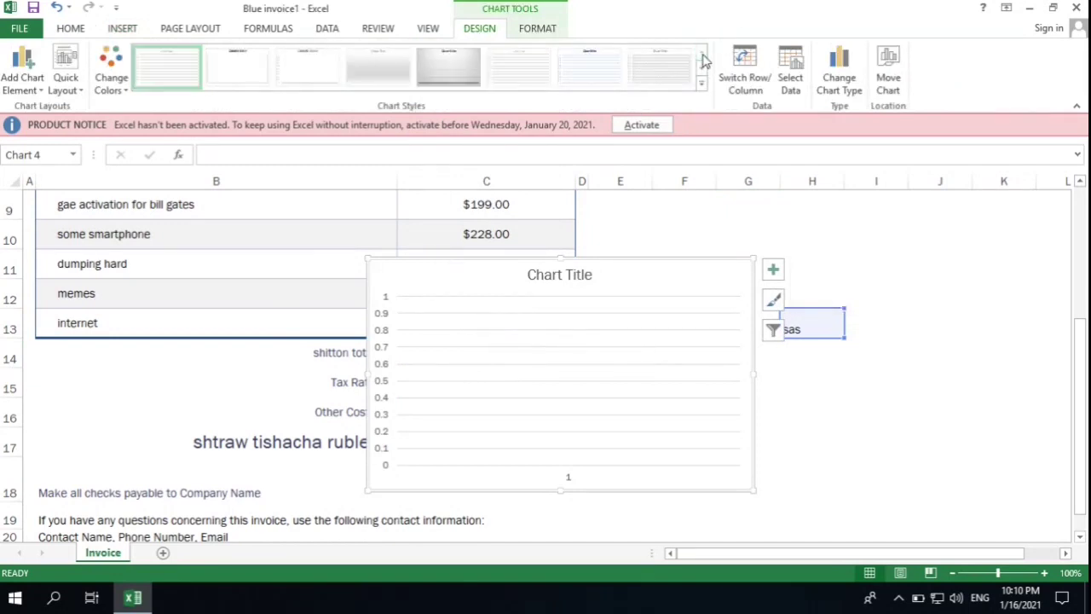
Step: Examine the new chart's available elements, styles and filter options without changing them
left_click(773, 278)
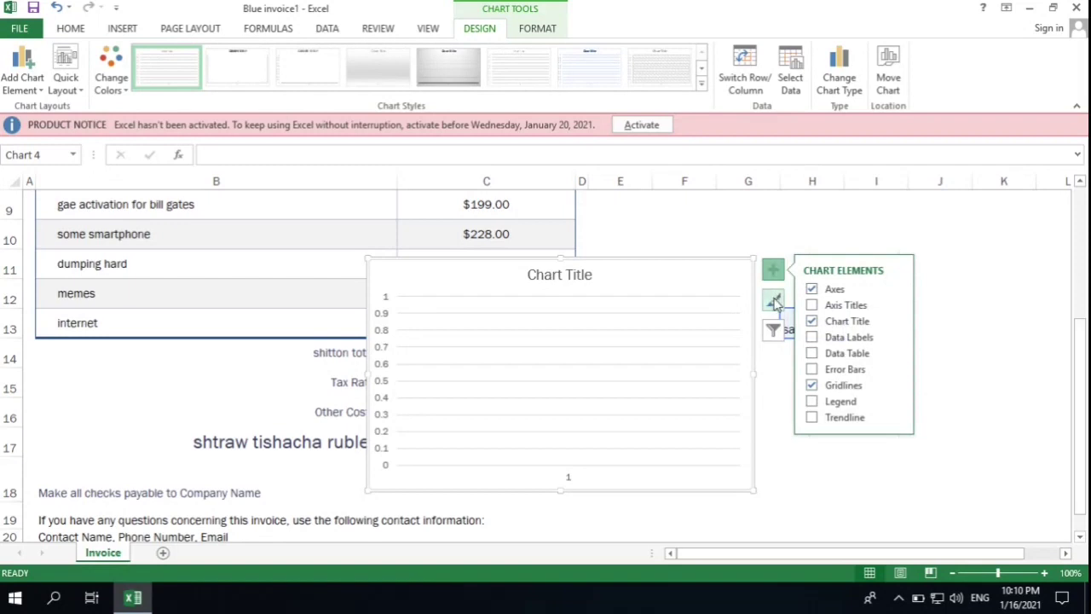
left_click(775, 302)
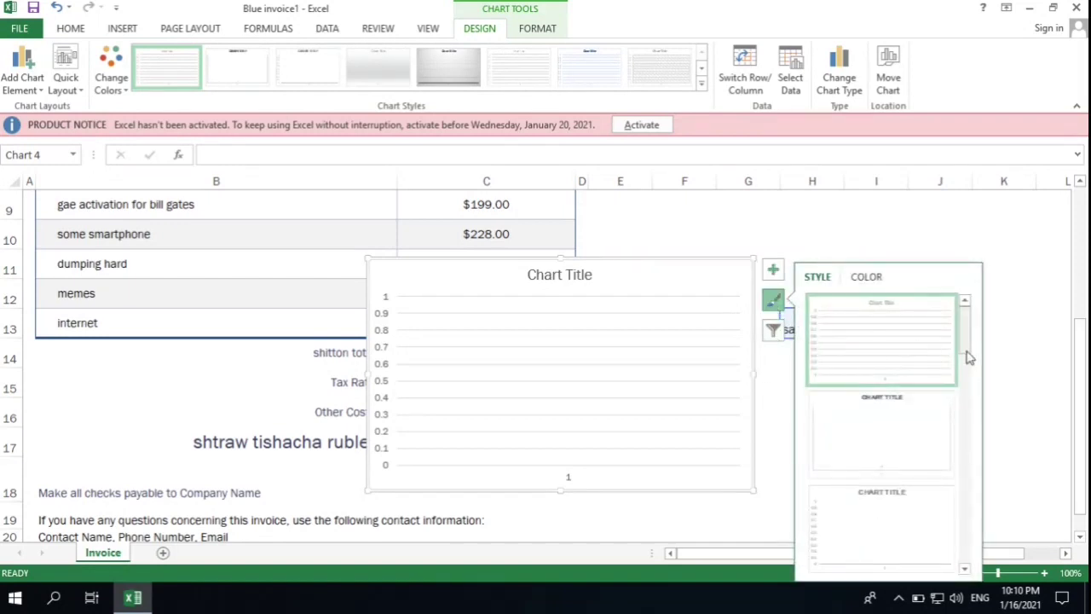
scroll(969, 459, "down", 3)
scroll(969, 459, "down", 5)
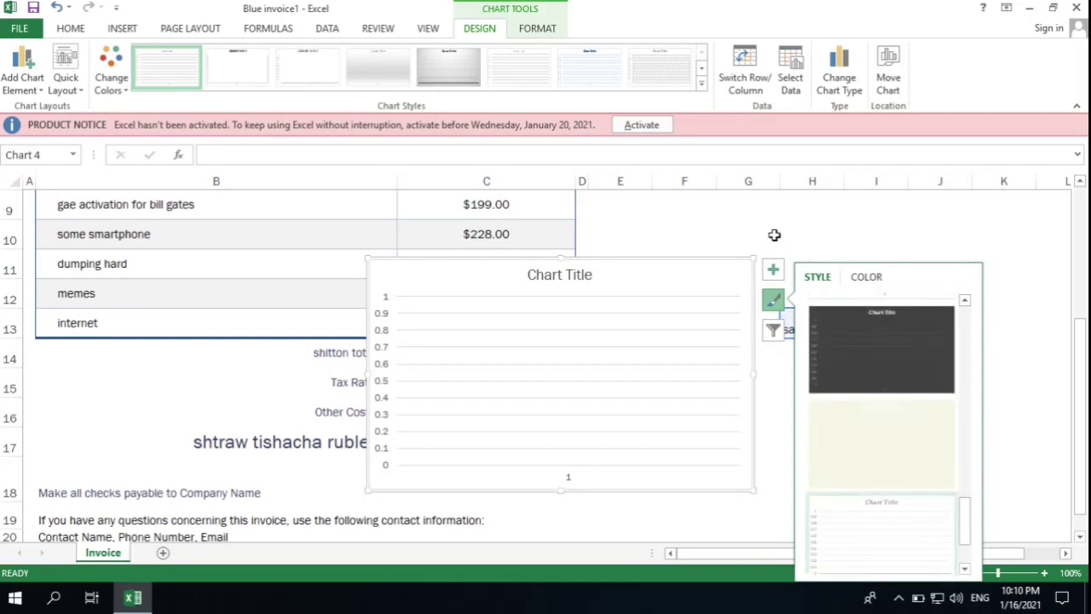
left_click(774, 332)
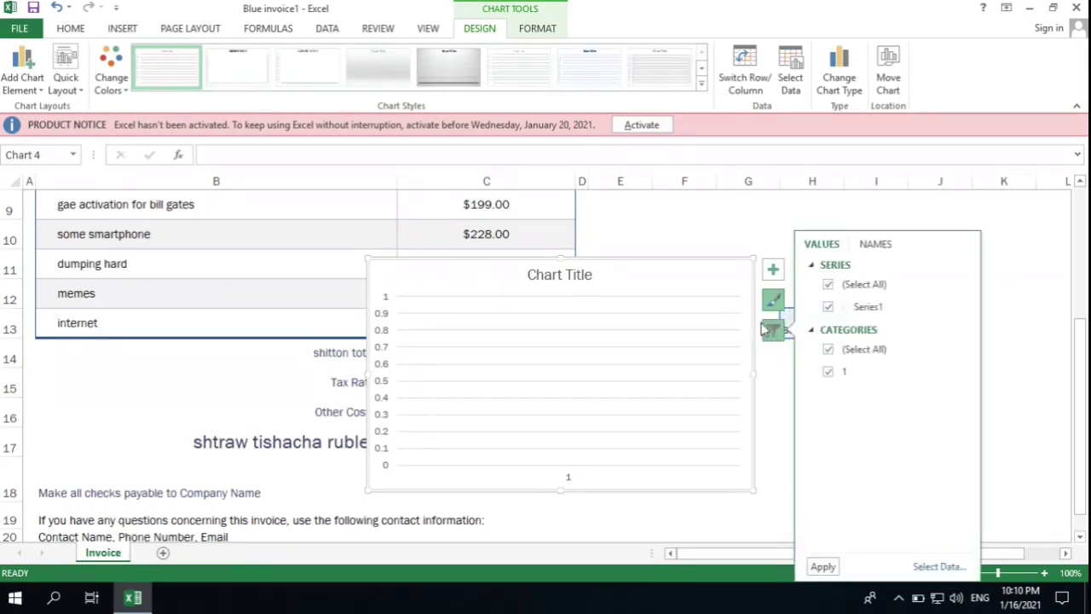
left_click(780, 325)
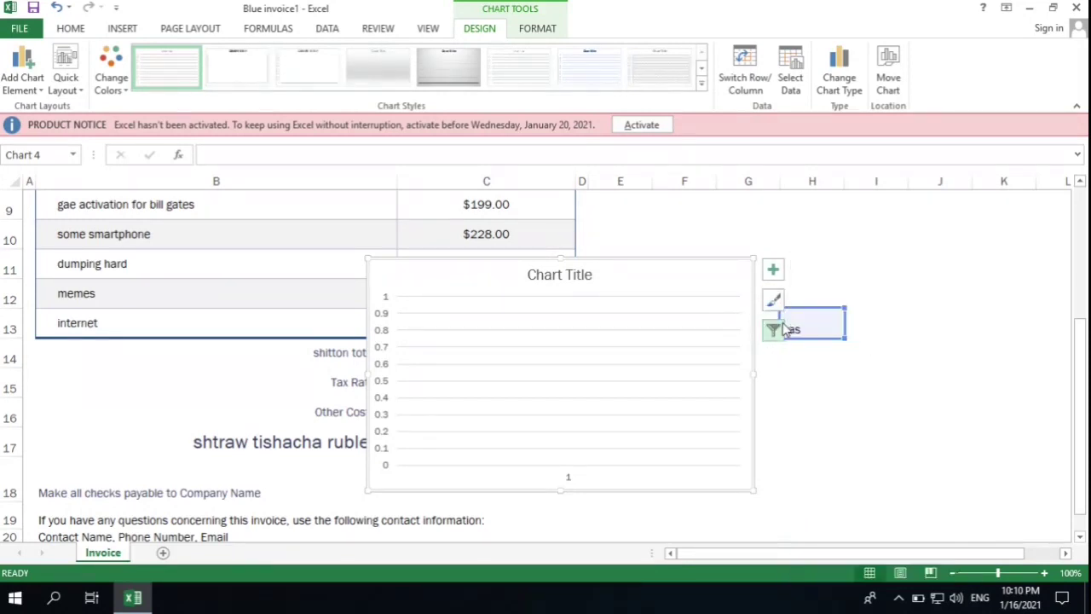
Step: Enter 25 in cell H14 and 23 in cell H15, below the "sas" cell
left_click(808, 369)
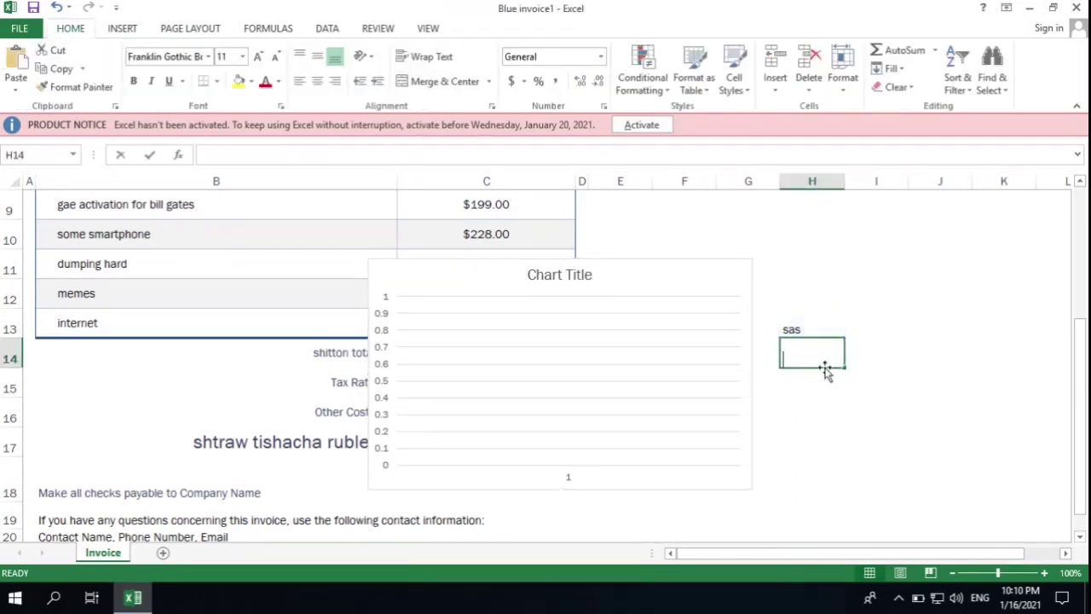
type("25")
left_click(818, 383)
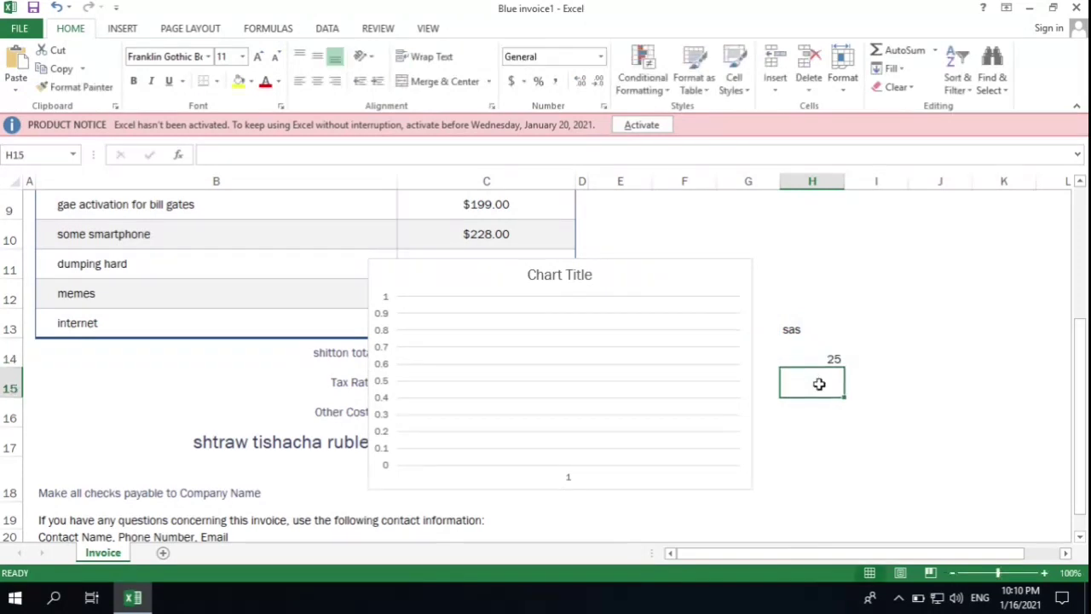
type("2")
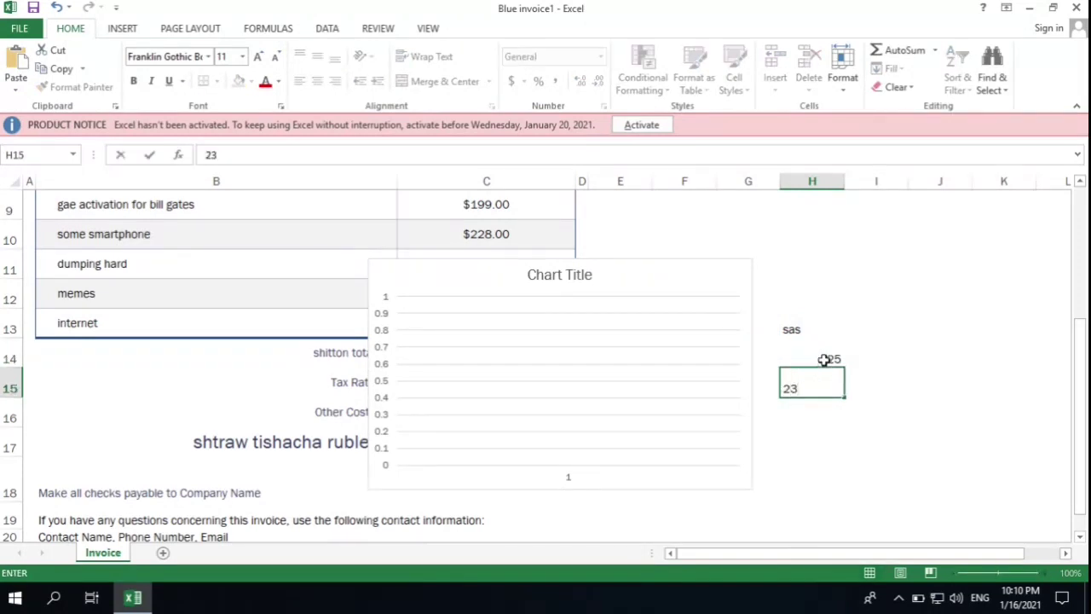
type("3")
Step: Extend the number series in cells H14 and H15 down to H19 with AutoFill
left_click(823, 360)
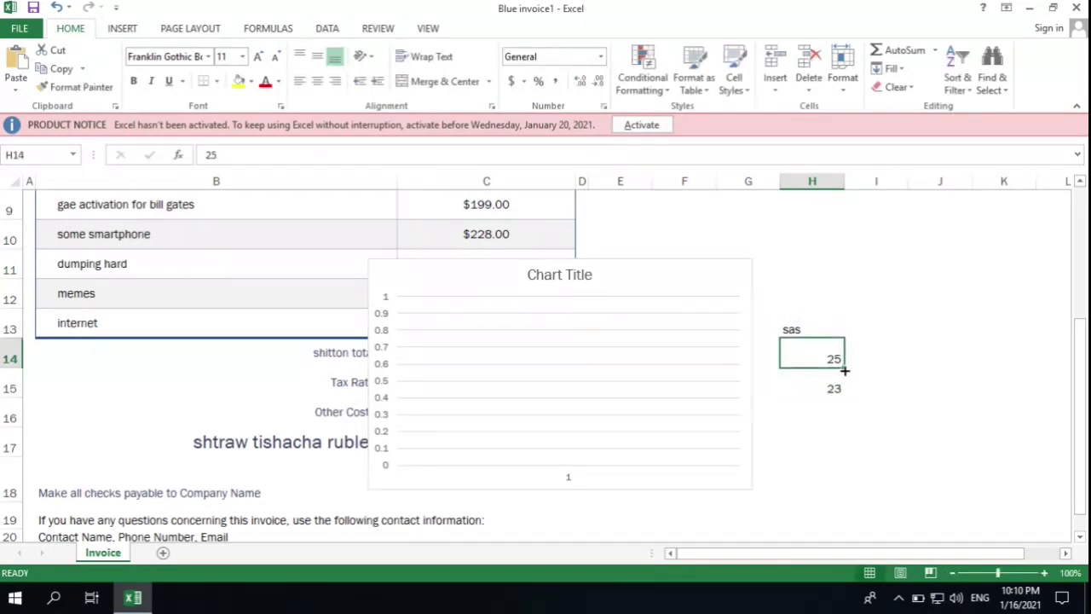
left_click_drag(834, 384, 830, 360)
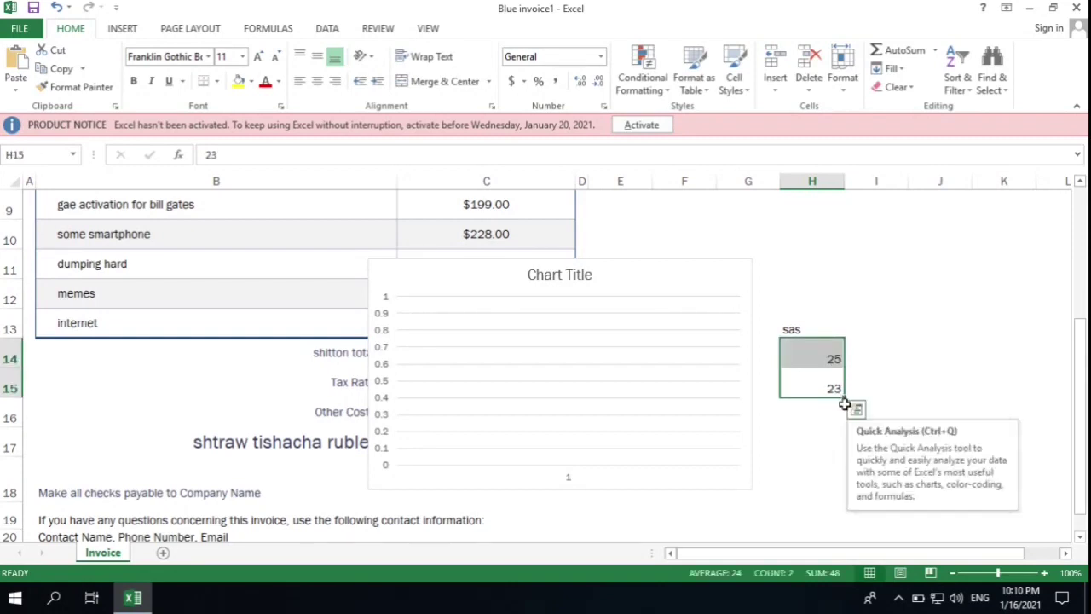
left_click_drag(846, 398, 847, 533)
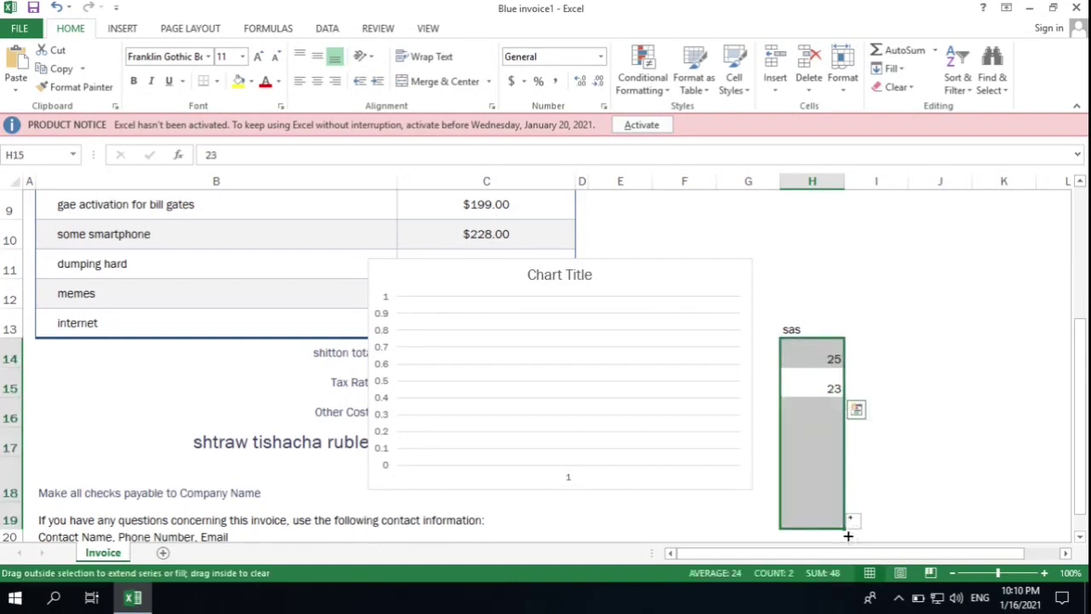
left_click(893, 402)
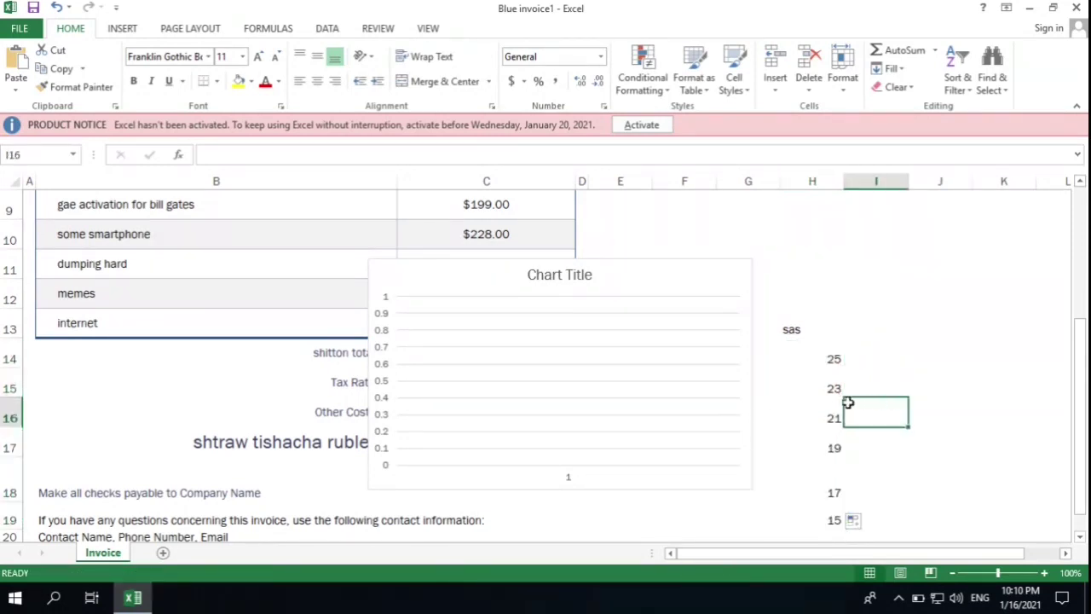
Step: Extend the column chart's source range from the "sas" cell H13 down to H19
left_click(866, 318)
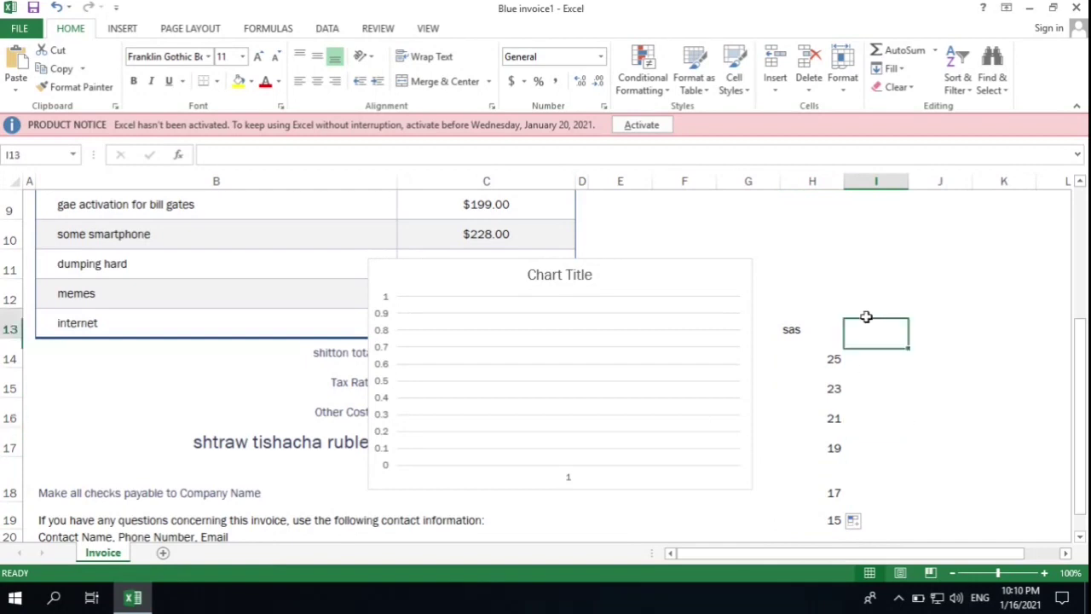
left_click(803, 334)
left_click(690, 342)
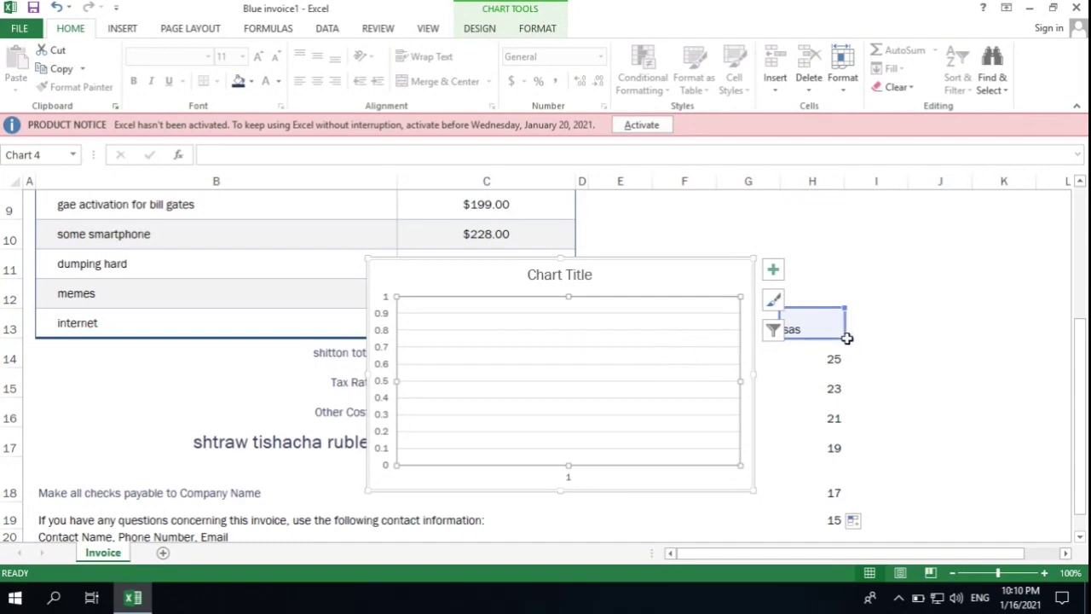
left_click_drag(844, 338, 846, 528)
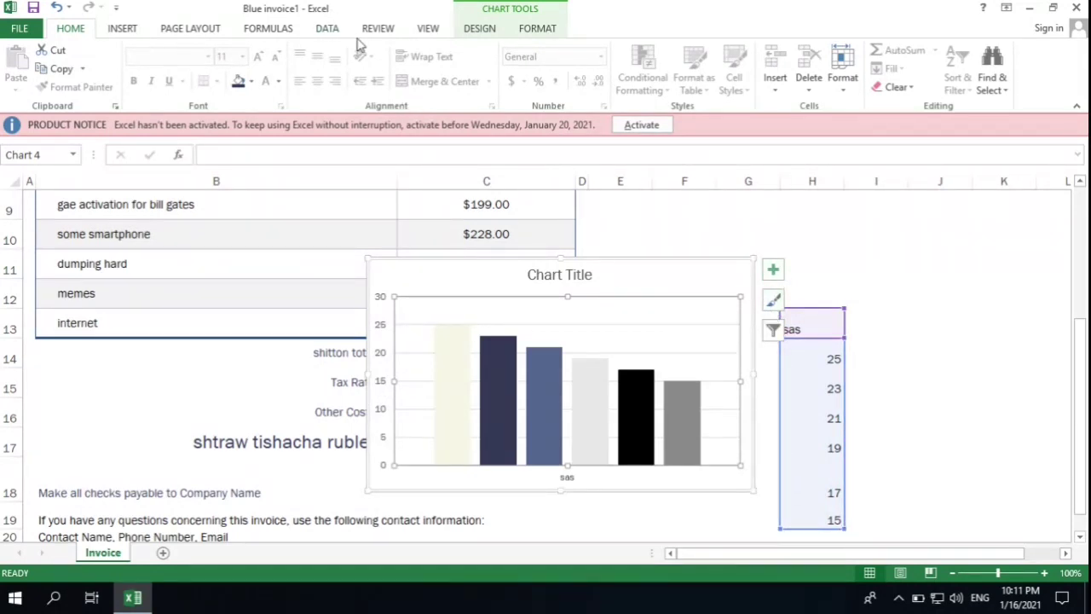
Step: Examine the chart's shape and WordArt styles, colour palettes and addable elements such as axes, without applying any
left_click(477, 28)
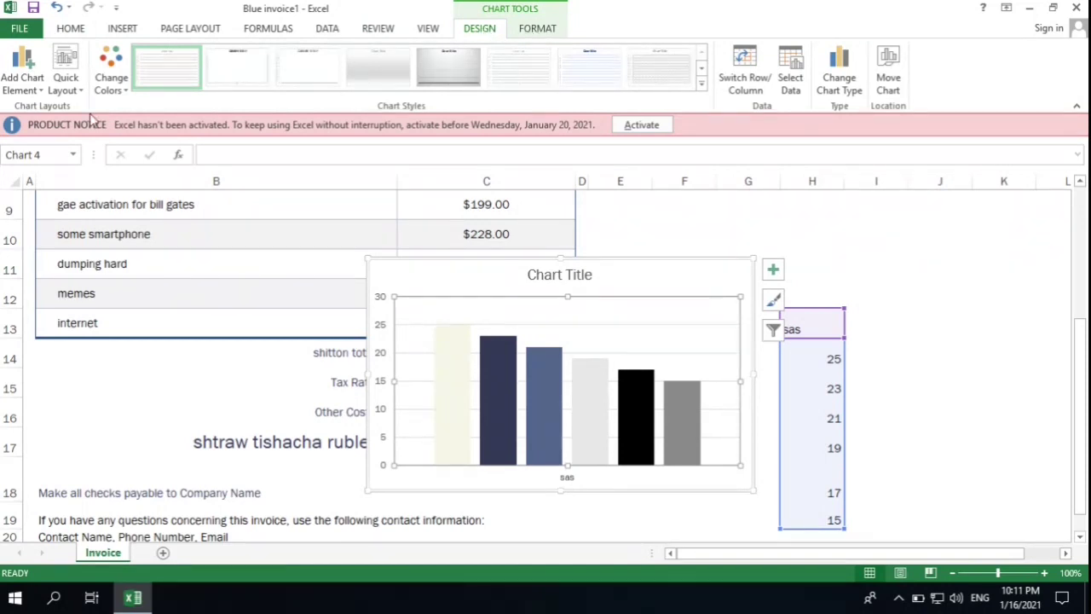
scroll(90, 114, "down", 1)
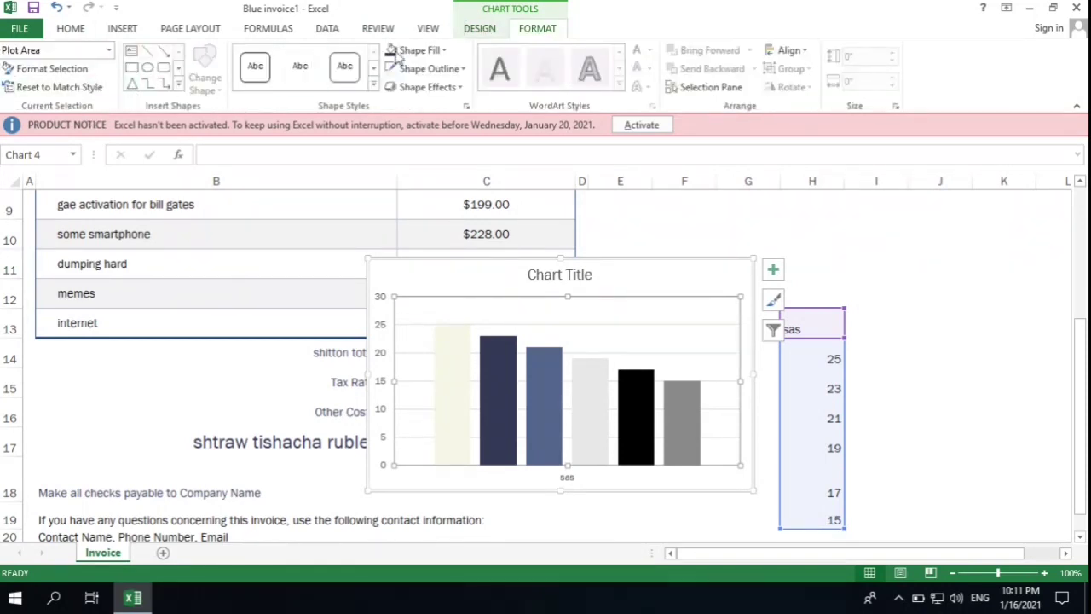
left_click(373, 82)
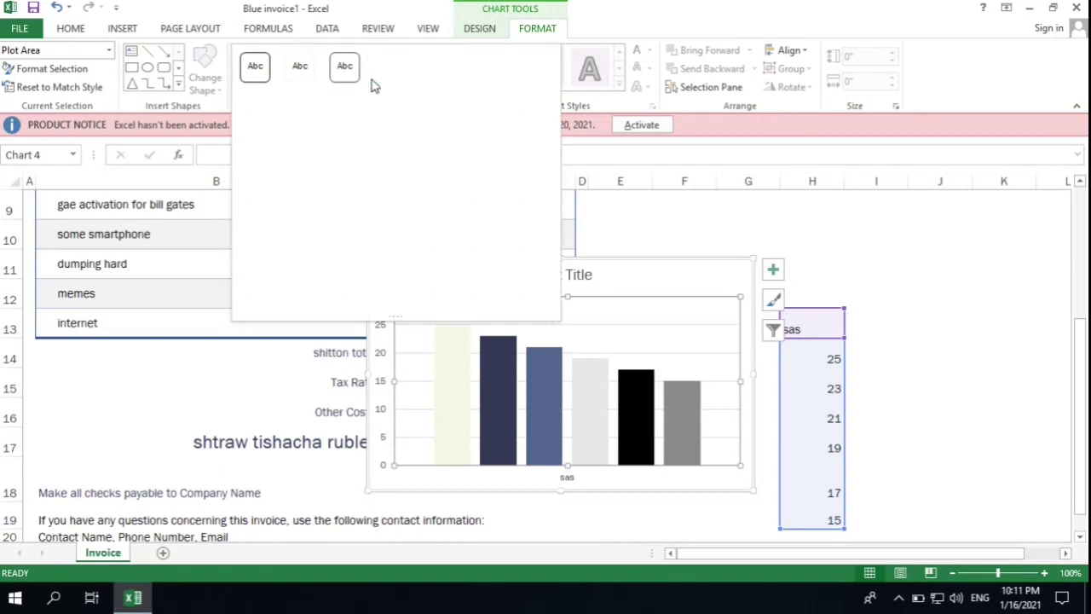
left_click(620, 90)
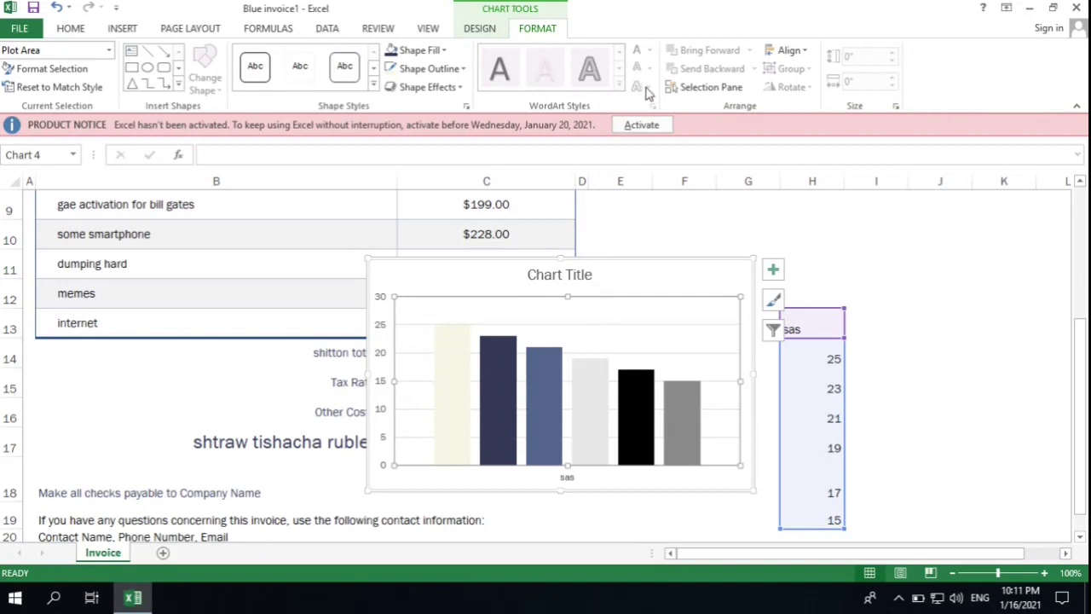
left_click(490, 31)
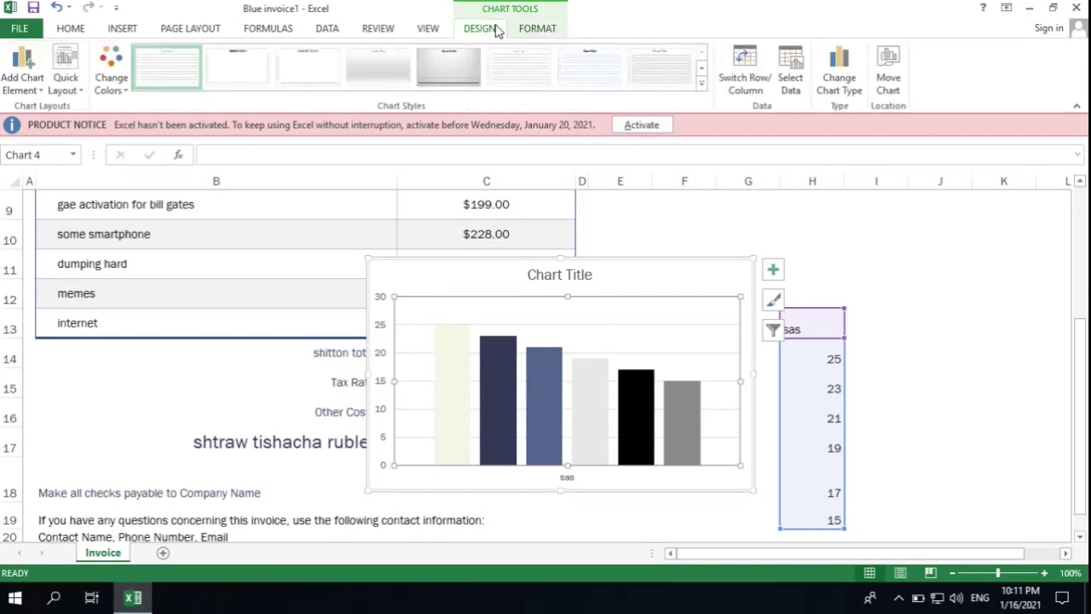
left_click(116, 92)
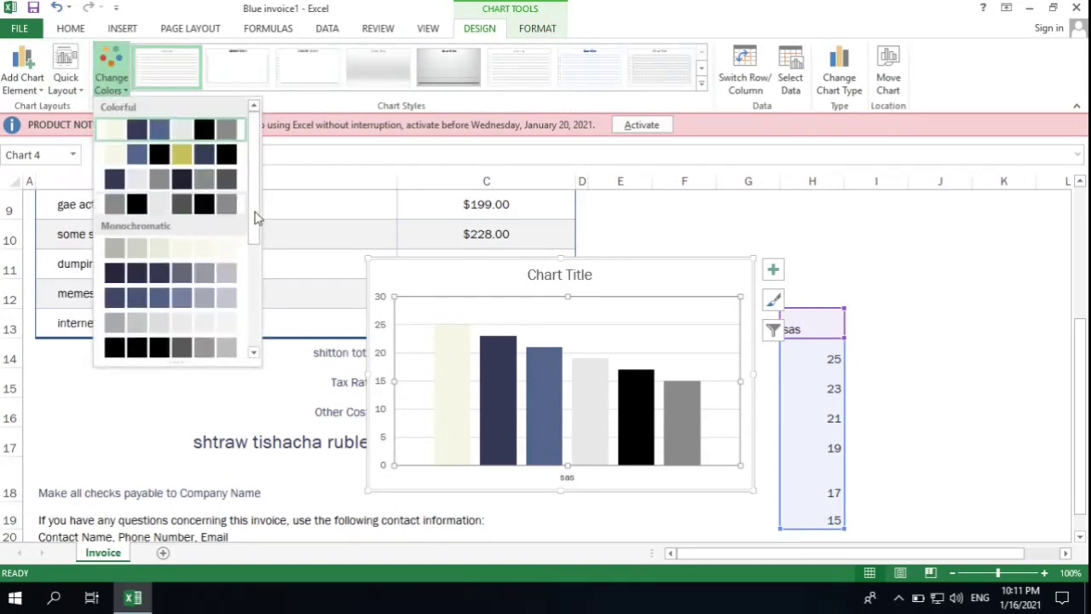
scroll(260, 247, "down", 2)
left_click_drag(261, 253, 270, 167)
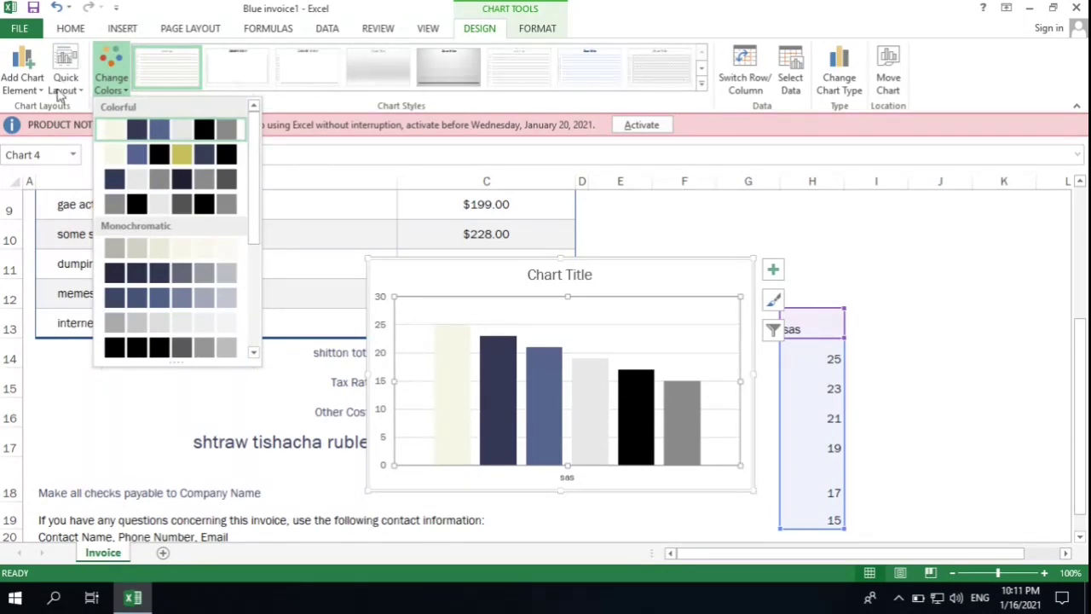
left_click(26, 96)
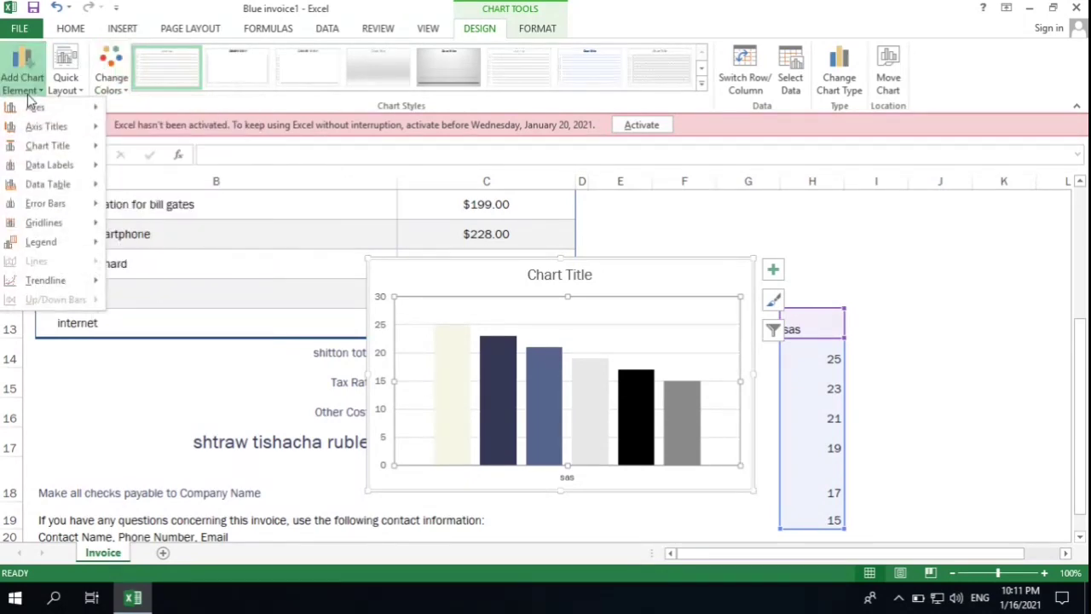
mouse_move(32, 108)
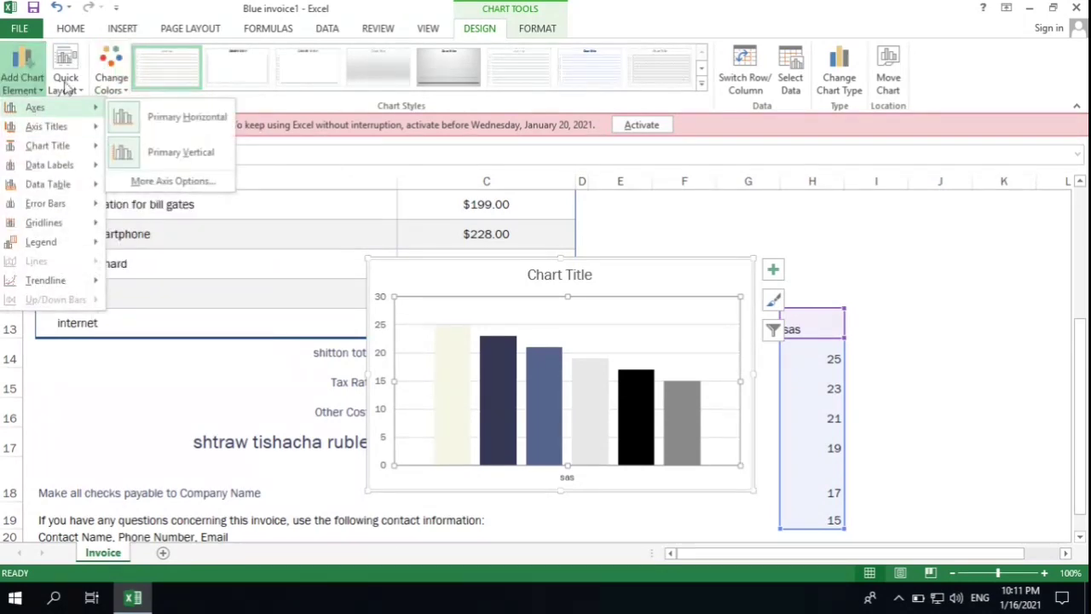
Step: Preview the stacked, 100% stacked and 3-D column variants as a replacement chart type
left_click(841, 66)
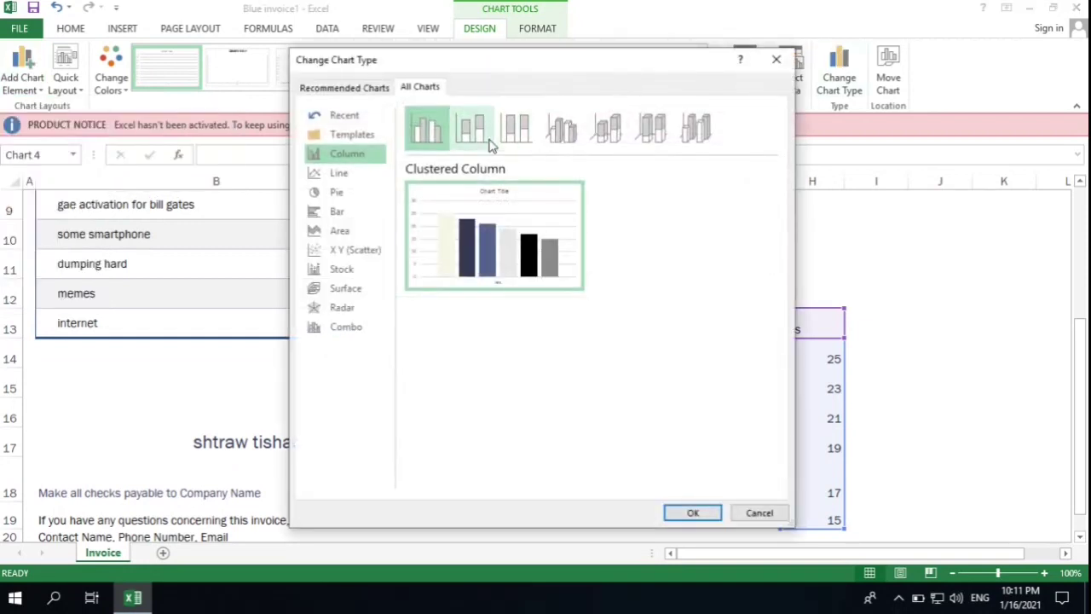
left_click(471, 128)
left_click(515, 128)
left_click(562, 128)
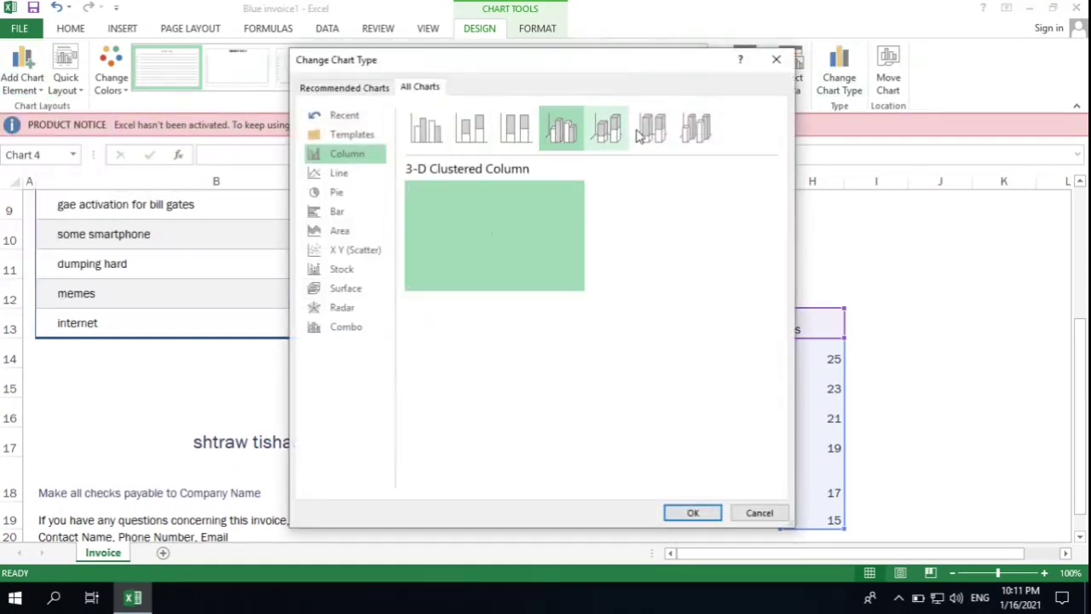
left_click(649, 130)
left_click(696, 127)
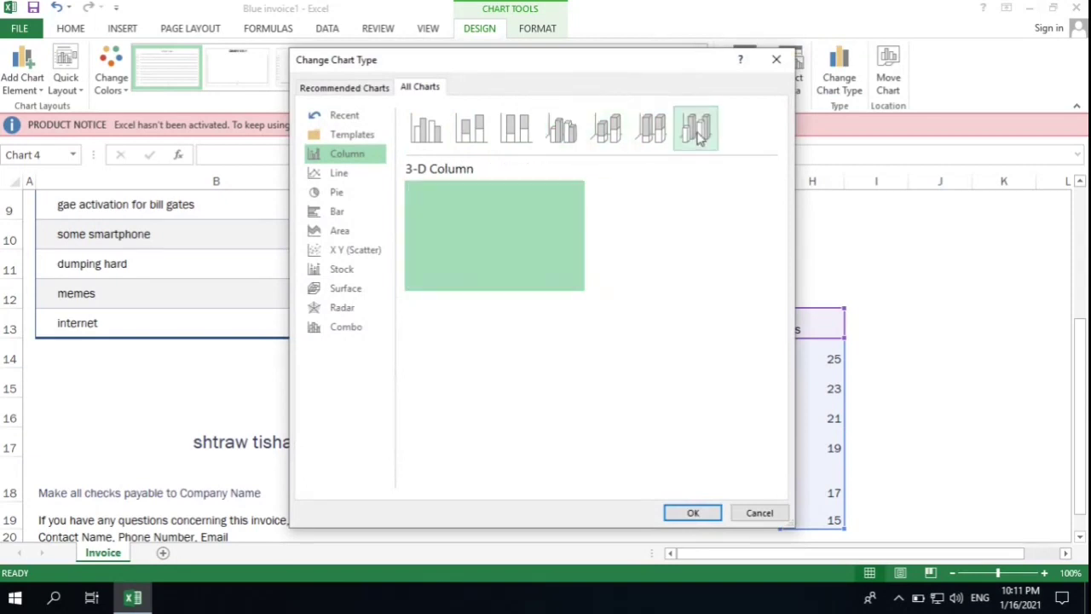
left_click(607, 132)
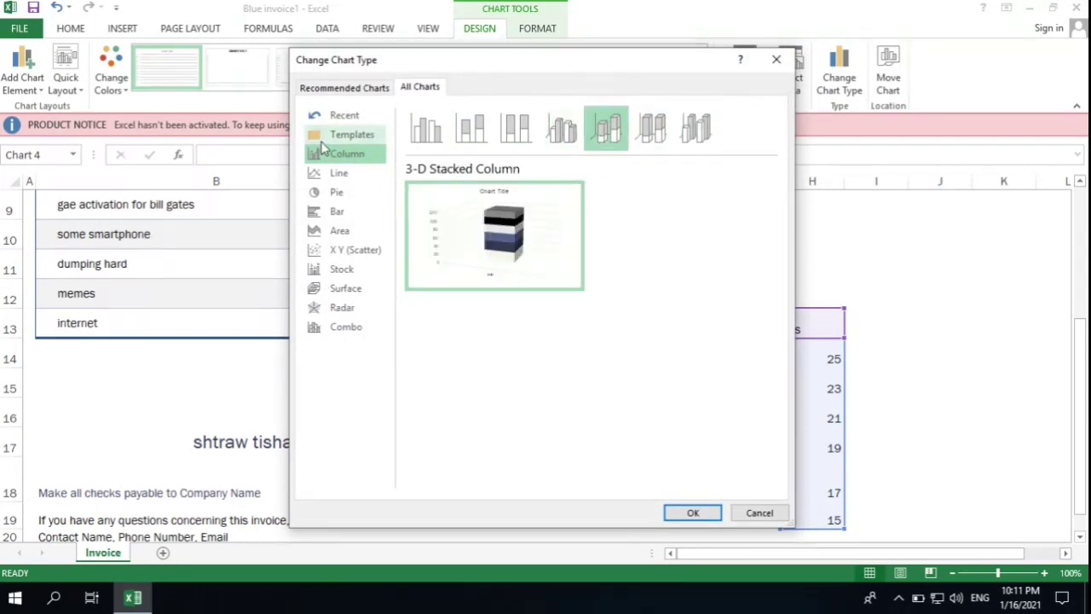
Step: Check the saved chart templates and preview the line chart variants, including Line with Markers and 3-D
left_click(324, 138)
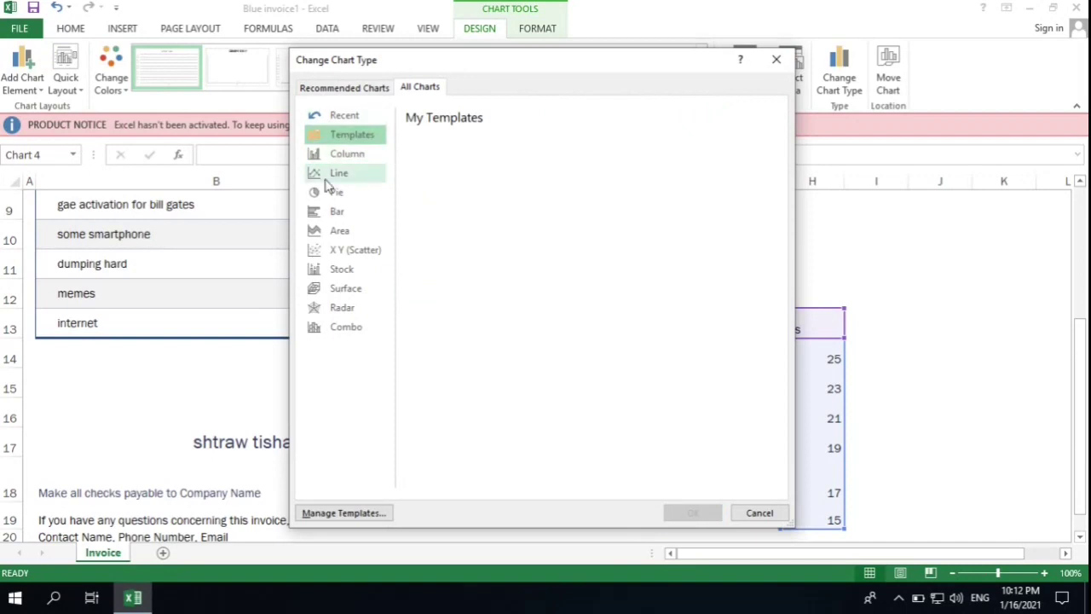
left_click(328, 173)
left_click(471, 132)
left_click(517, 132)
left_click(560, 132)
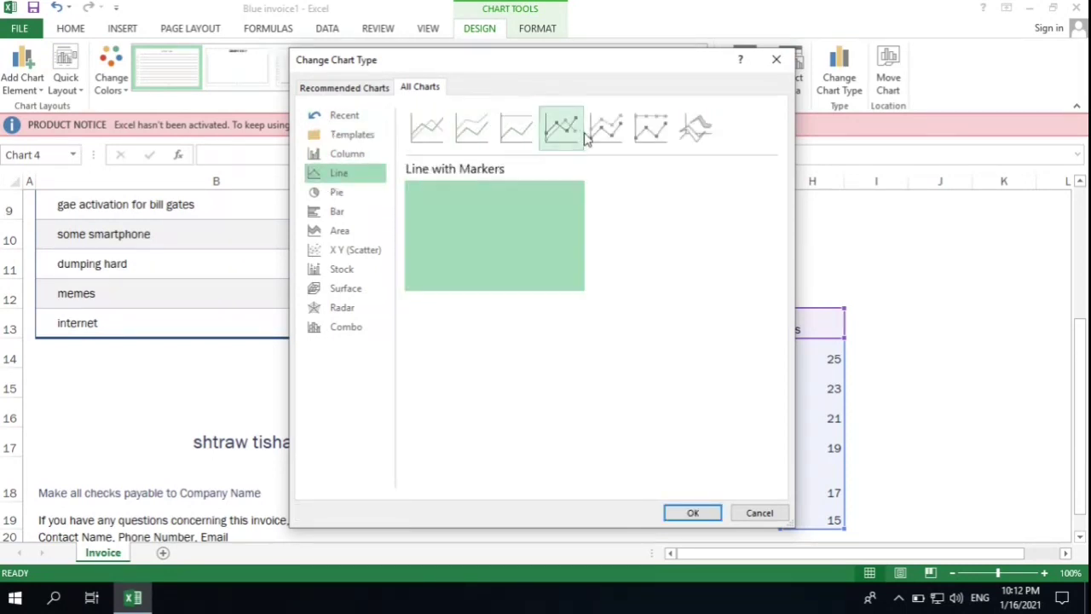
left_click(647, 134)
left_click(695, 129)
Step: Preview the pie variants, including Doughnut, and the clustered, stacked and 3-D bar variants for the chart
left_click(336, 193)
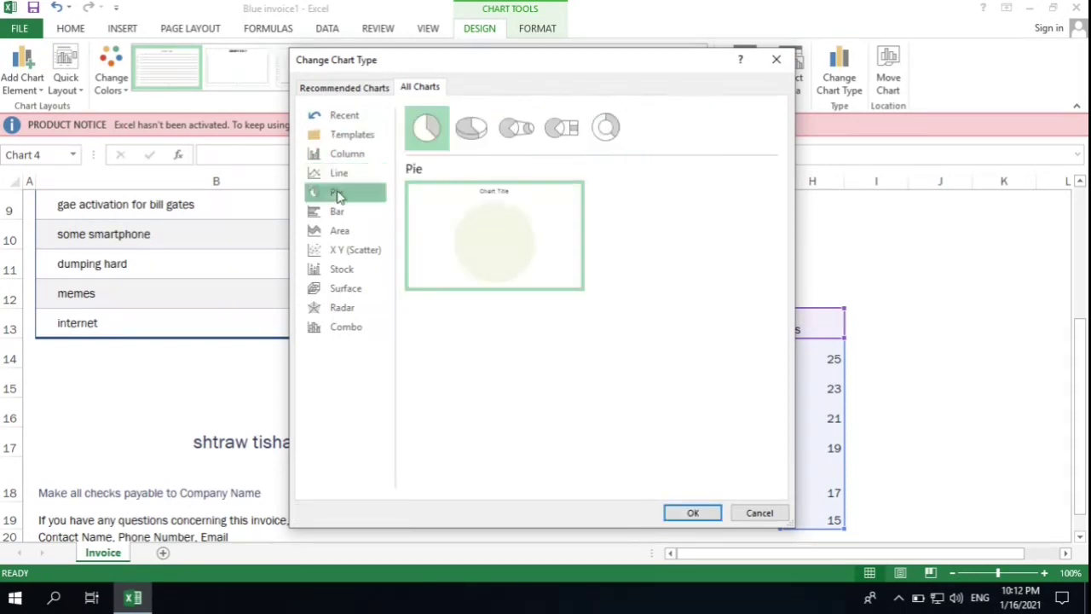
left_click(471, 130)
left_click(516, 129)
left_click(605, 129)
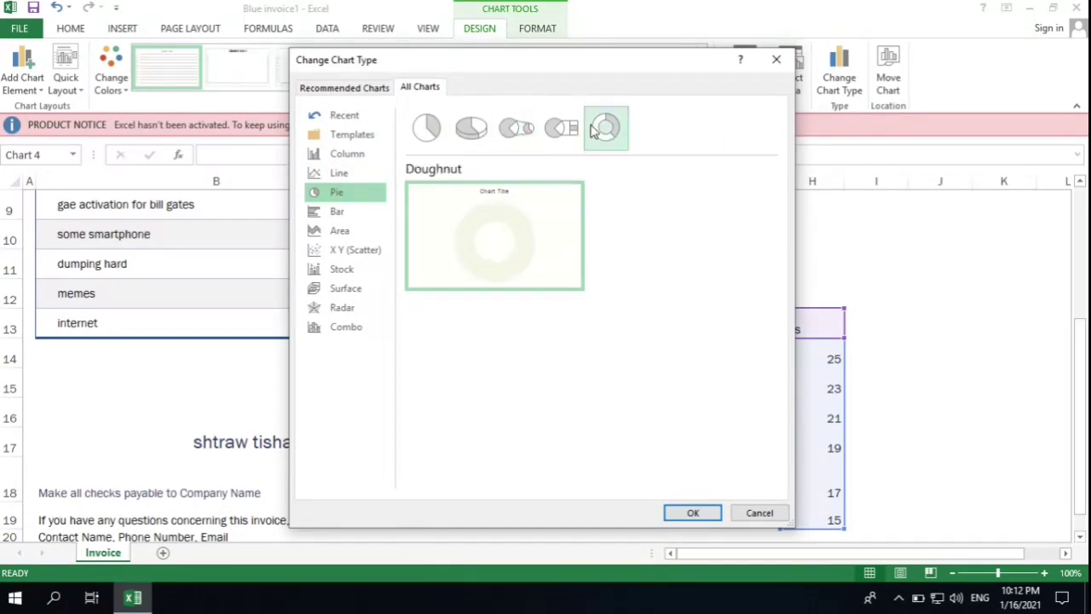
left_click(562, 130)
left_click(345, 214)
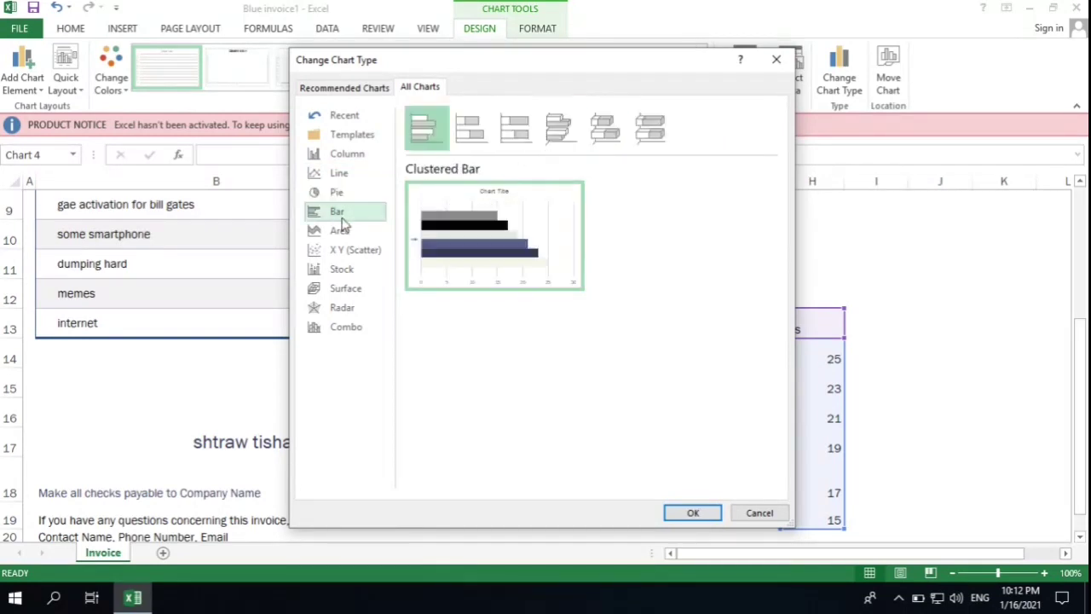
left_click(467, 136)
left_click(522, 133)
left_click(559, 129)
left_click(605, 129)
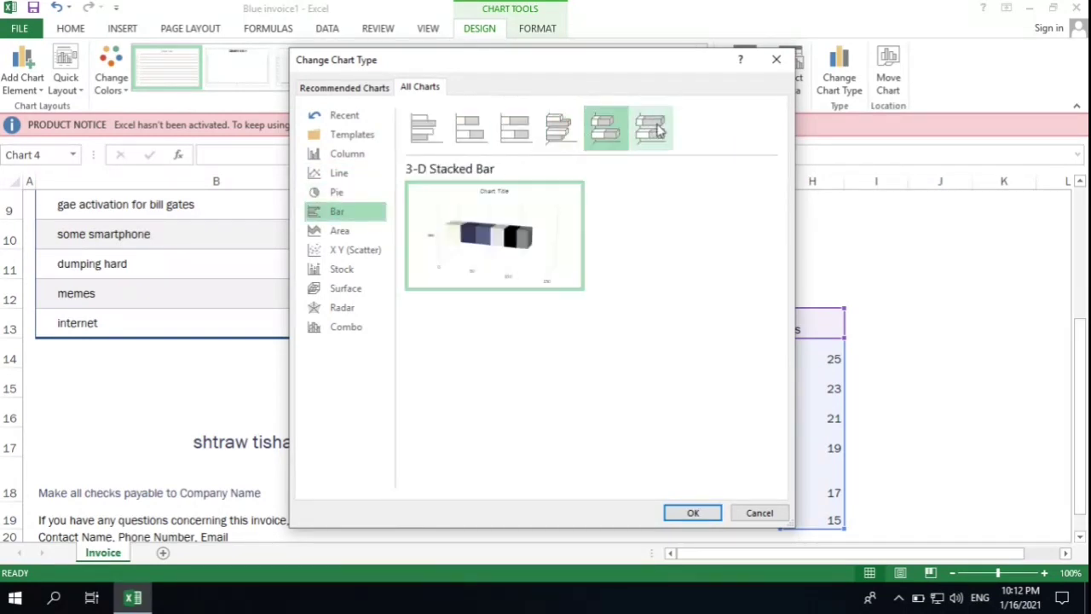
left_click(651, 130)
Step: Preview the stacked and 3-D area variants and the Scatter chart type for the data
left_click(345, 229)
left_click(471, 130)
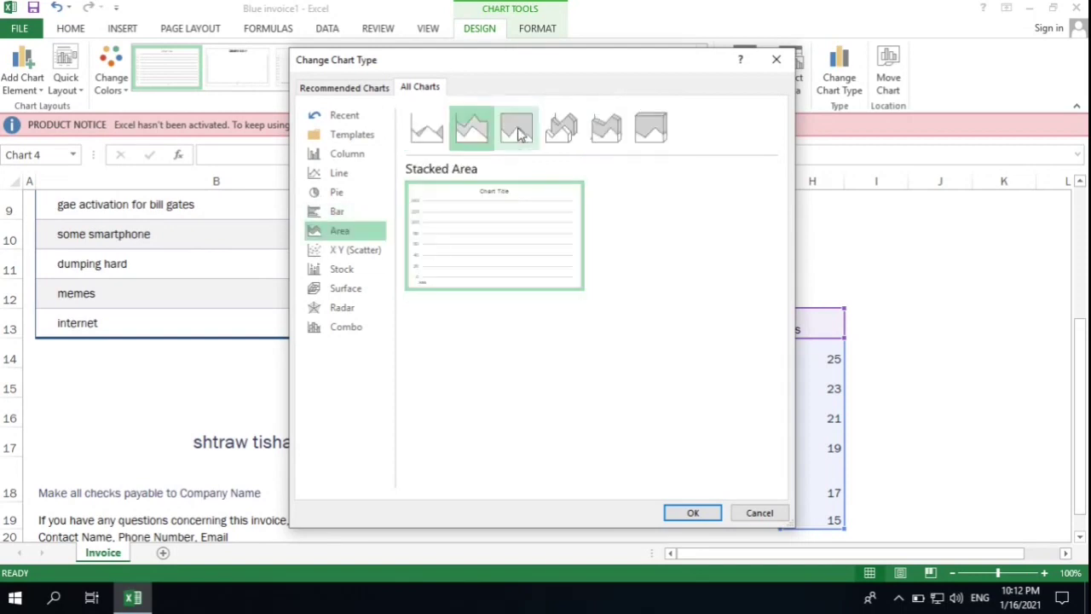
left_click(516, 130)
left_click(605, 130)
left_click(650, 130)
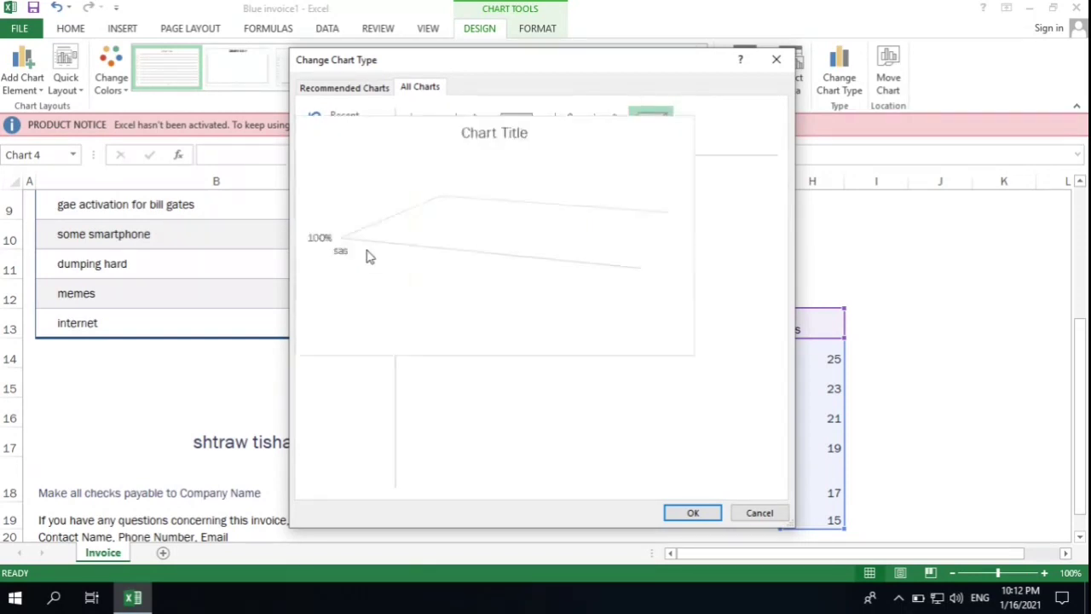
left_click(363, 252)
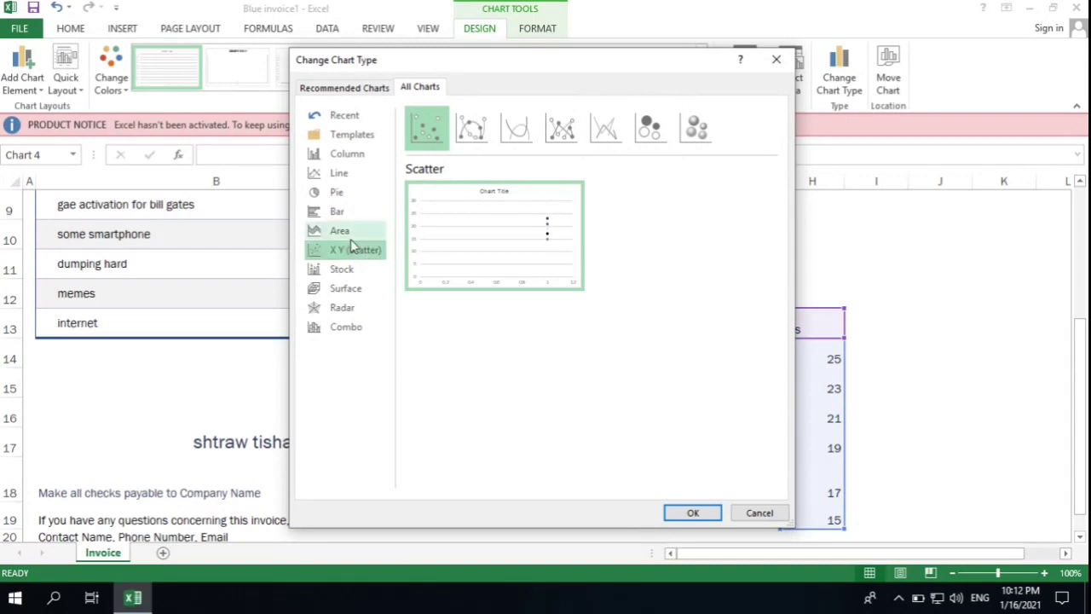
left_click(339, 230)
left_click(653, 140)
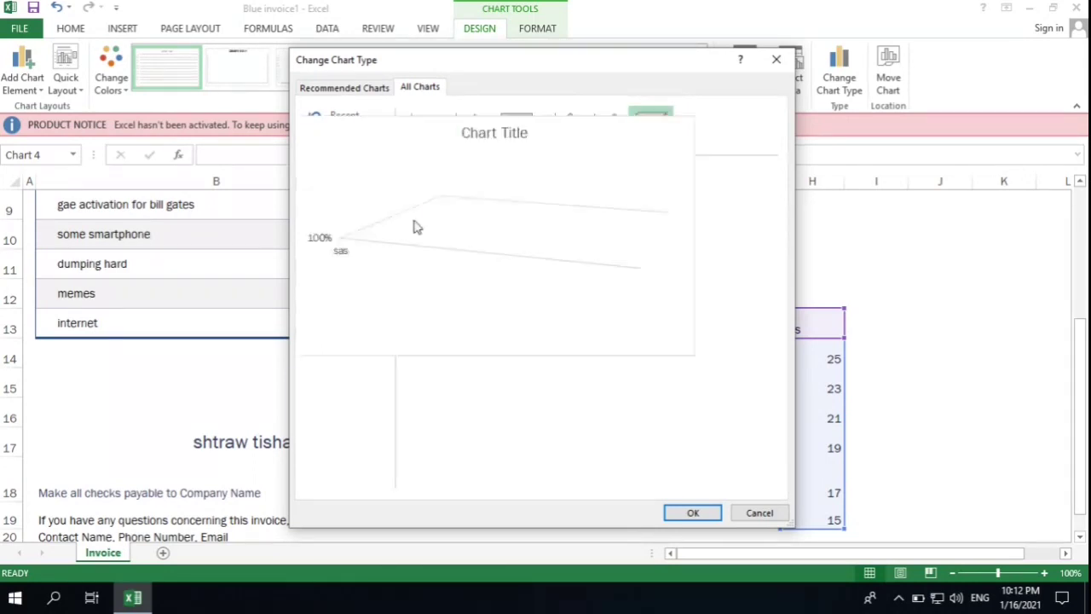
Step: Preview the stock chart variants from High-Low-Close through Volume-Open-High-Low-Close
left_click(337, 269)
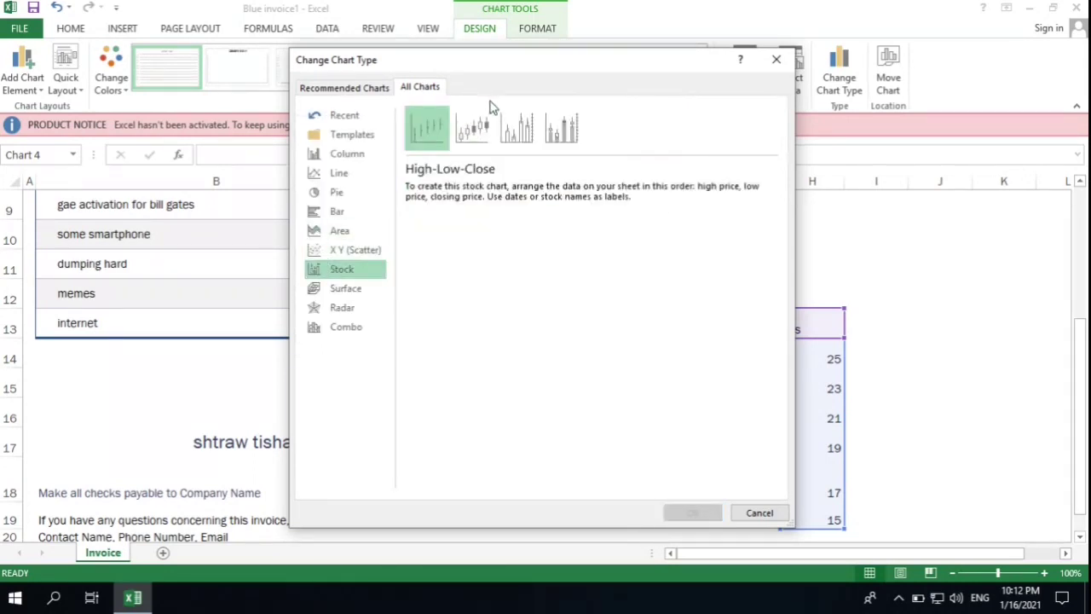
left_click(493, 135)
left_click(517, 129)
left_click(561, 129)
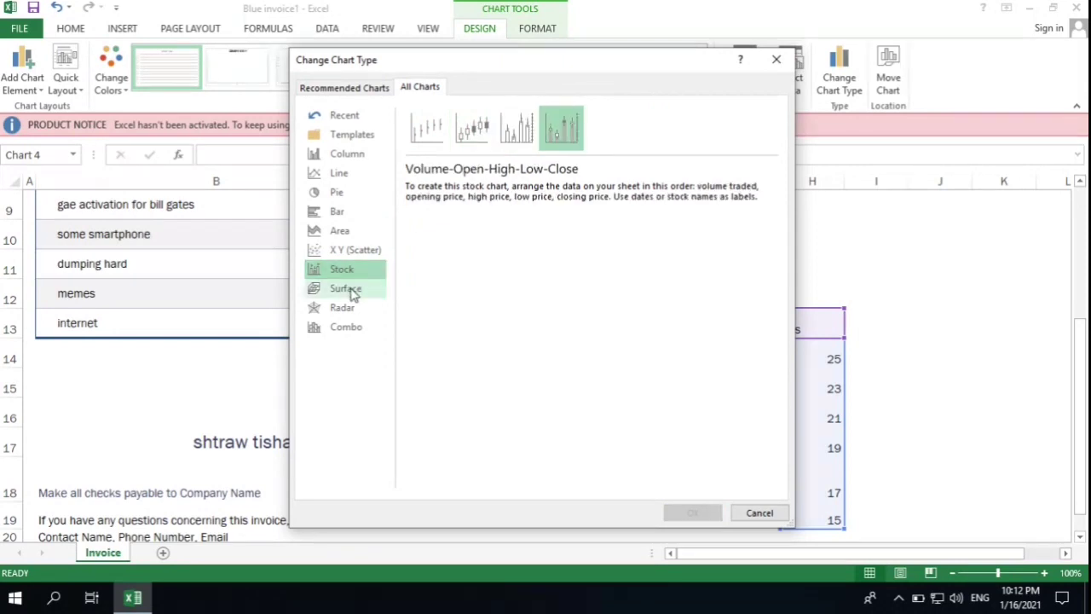
Step: Preview the surface variants, including Wireframe Contour, and the radar variants, including Filled Radar, for the chart
left_click(350, 288)
left_click(560, 128)
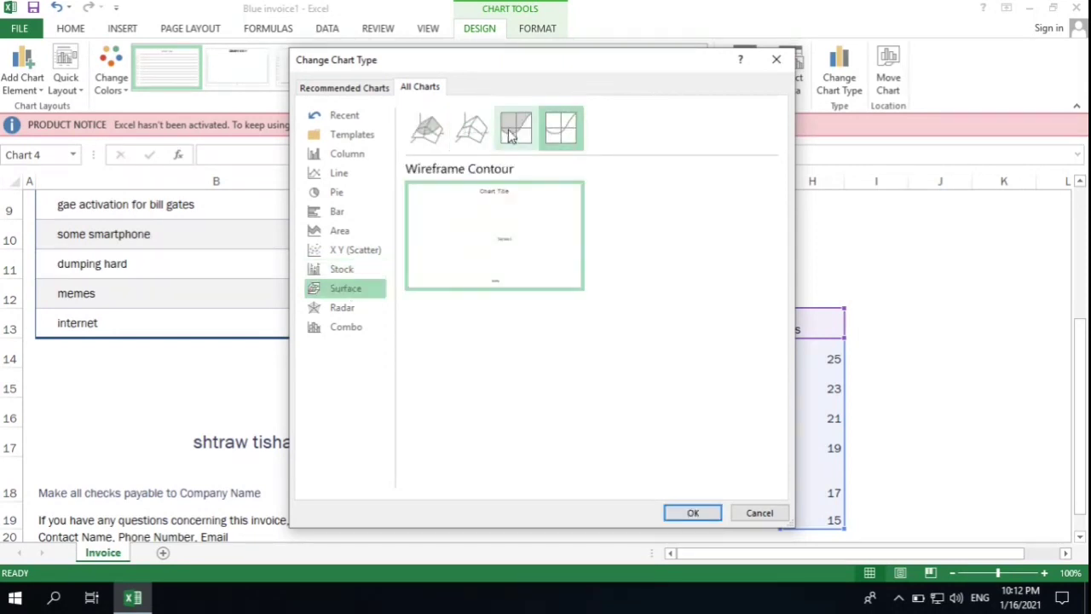
left_click(515, 128)
left_click(345, 311)
left_click(518, 137)
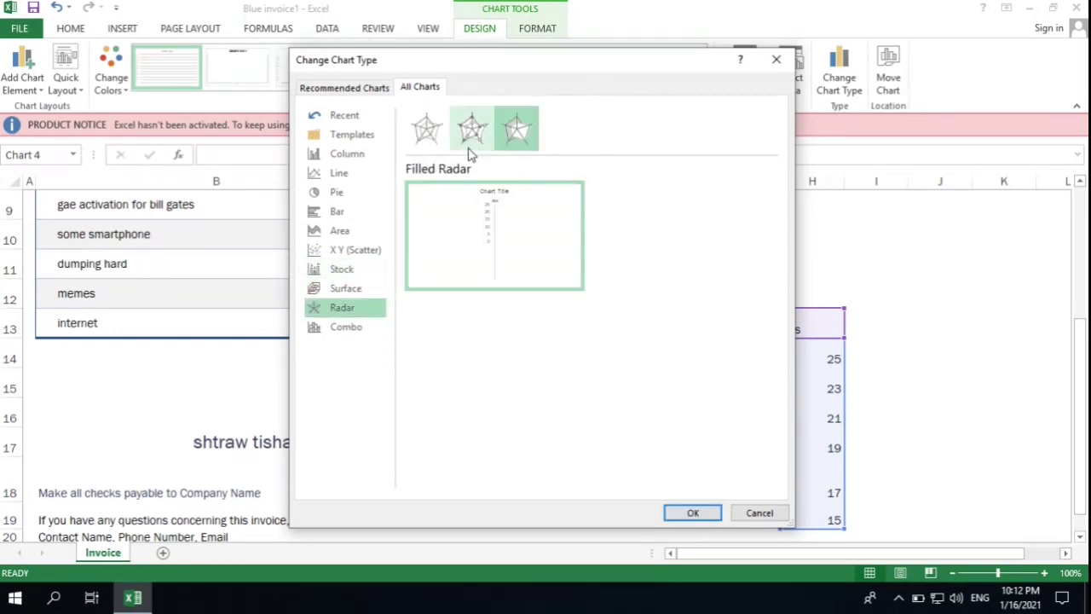
left_click(470, 143)
Step: Preview the combo variants, including Custom Combination and Clustered Column - Line on Secondary Axis
left_click(344, 326)
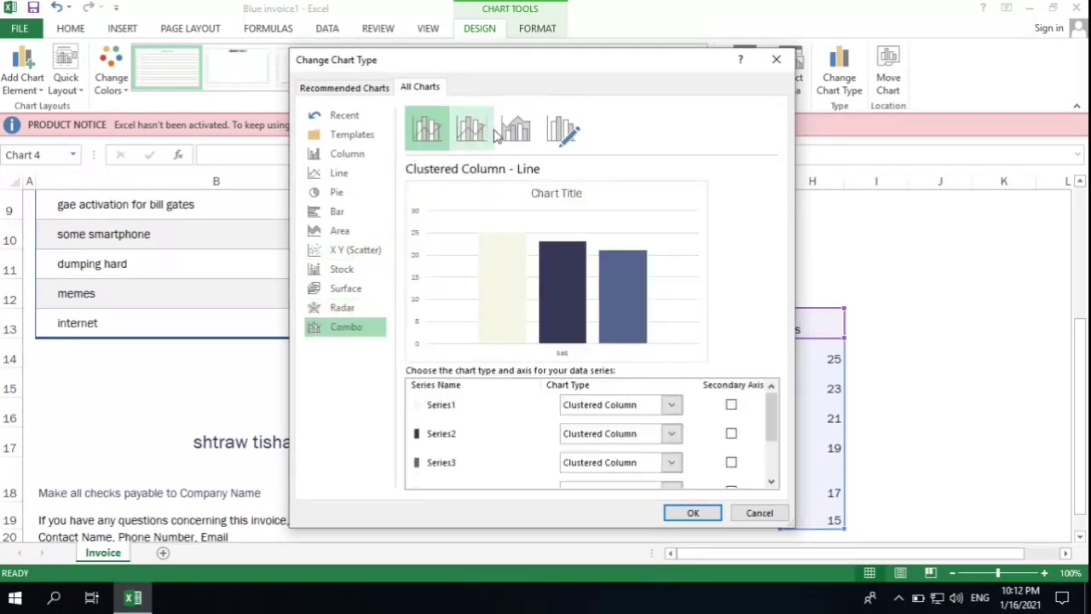
left_click(490, 134)
left_click(516, 130)
left_click(563, 130)
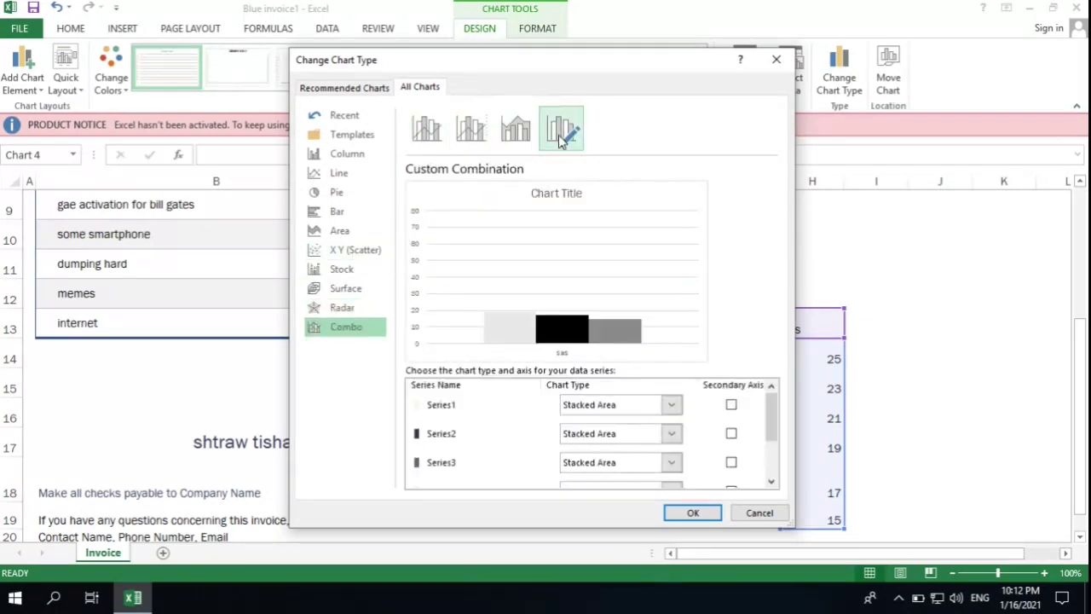
left_click(470, 132)
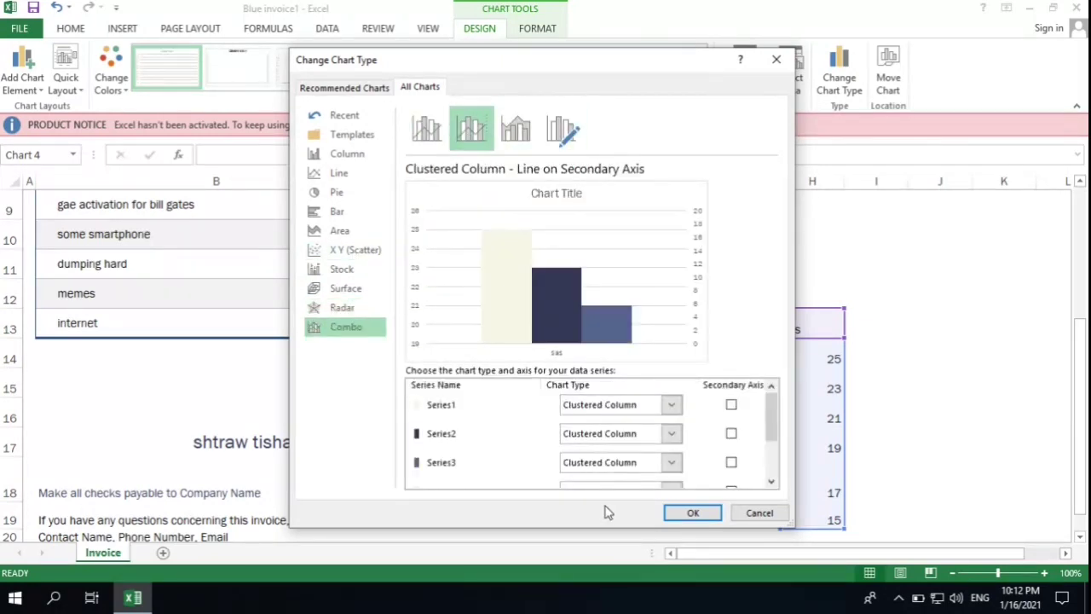
Step: Set Series2 of the combo chart to Stacked Line and try another chart type for it
left_click(670, 435)
left_click(645, 295)
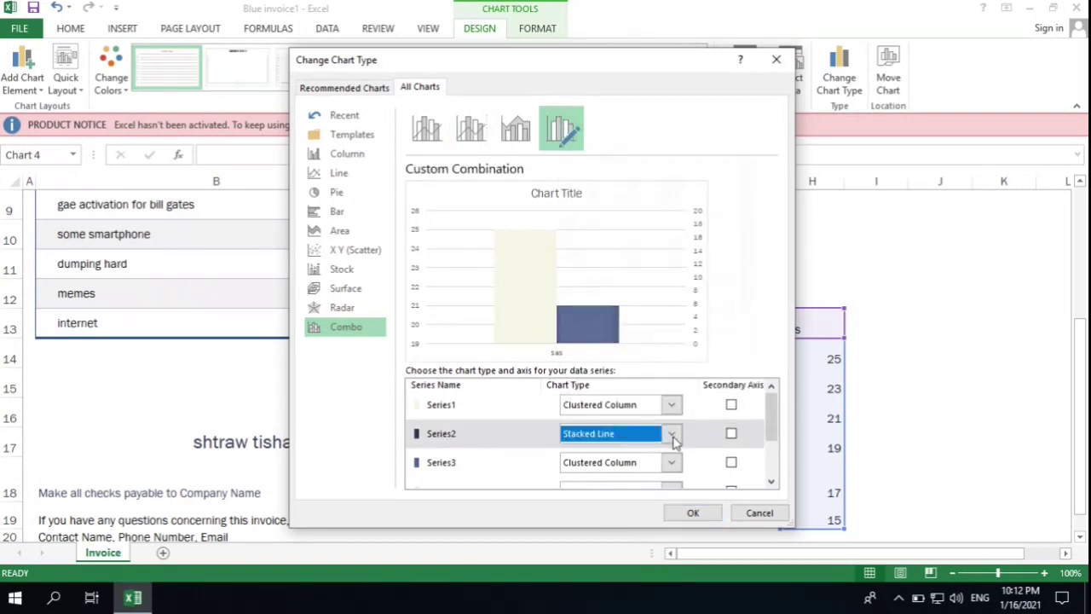
left_click(672, 436)
left_click(668, 243)
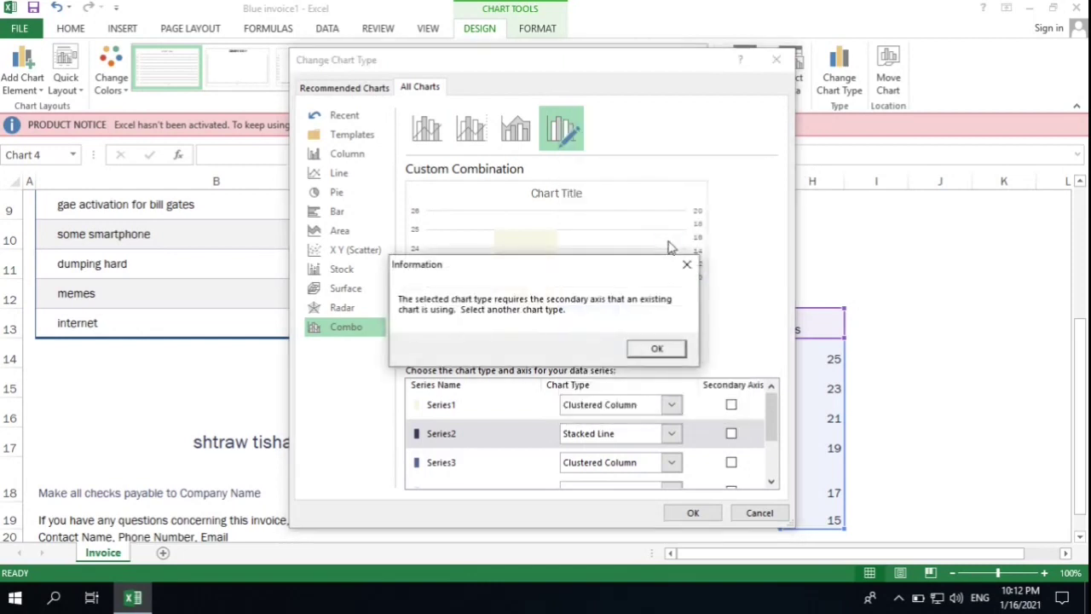
left_click(669, 346)
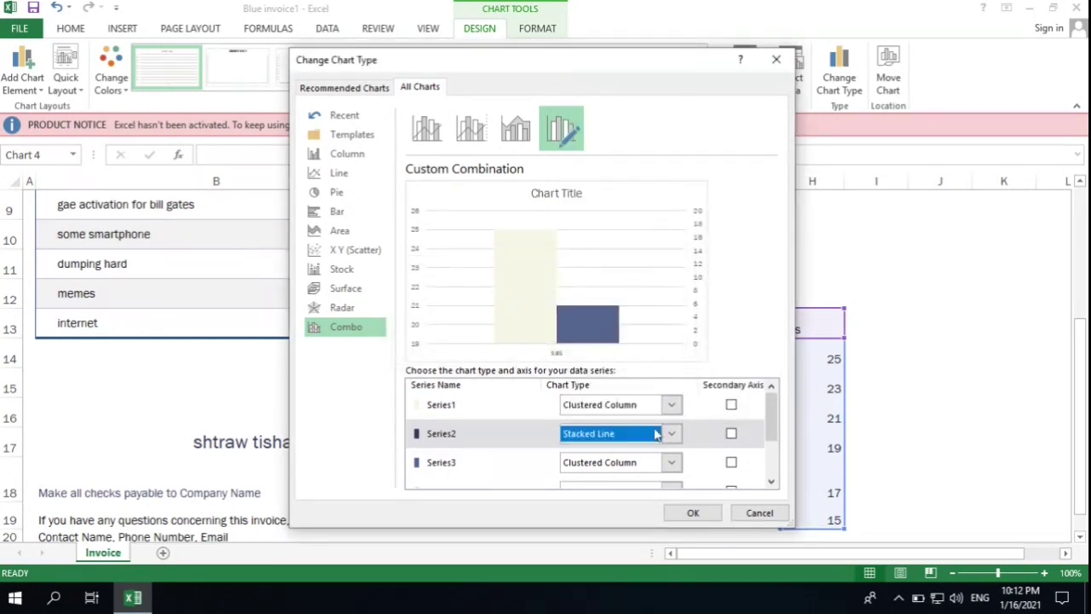
Step: Set Series2 of the custom combination to 100% Stacked Column and check the chart type options for Series4
left_click(672, 435)
left_click(672, 162)
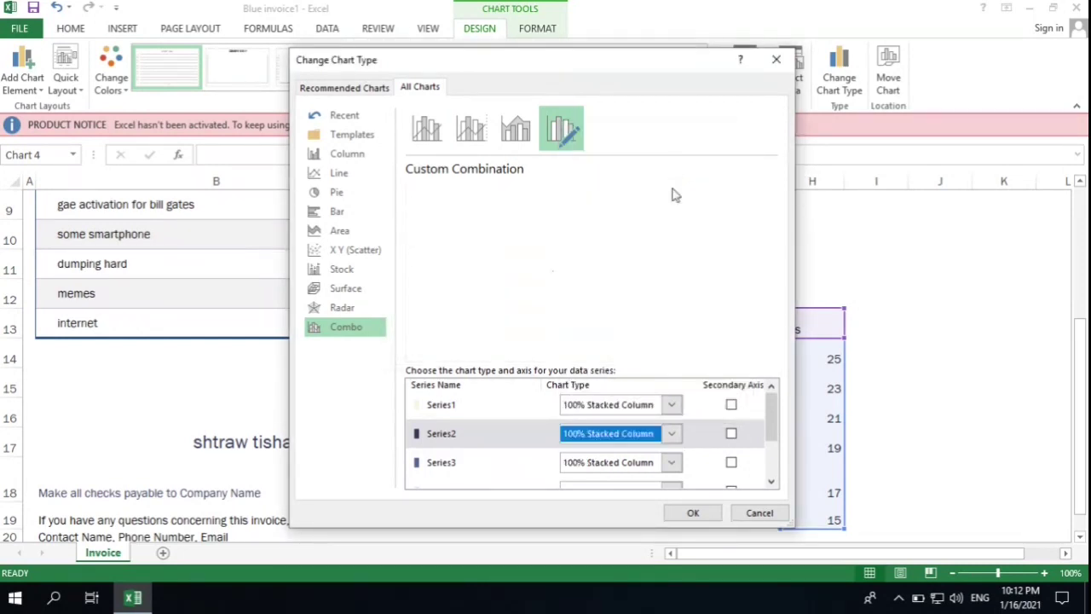
left_click_drag(770, 423, 770, 448)
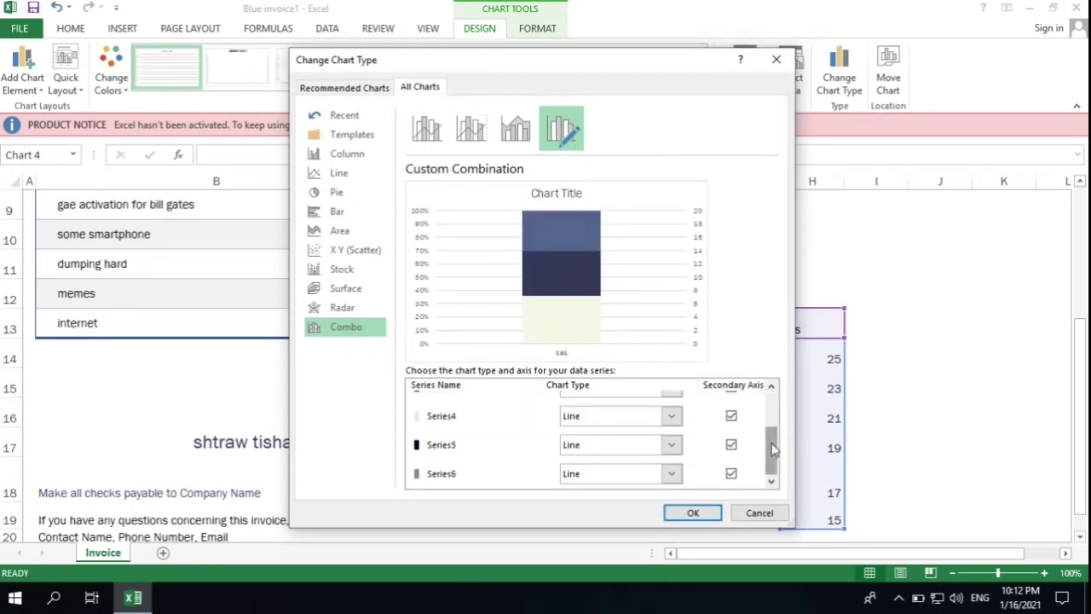
left_click(673, 416)
key("Escape")
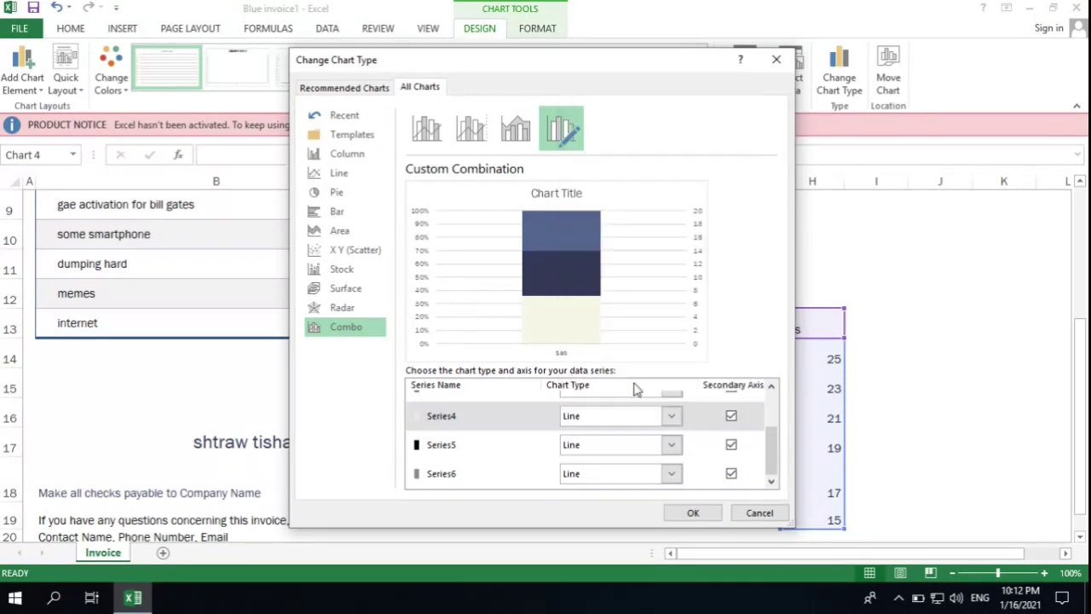
Step: Change the chart type to 3-D Stacked Column and apply the chart style with the dark background
left_click(370, 174)
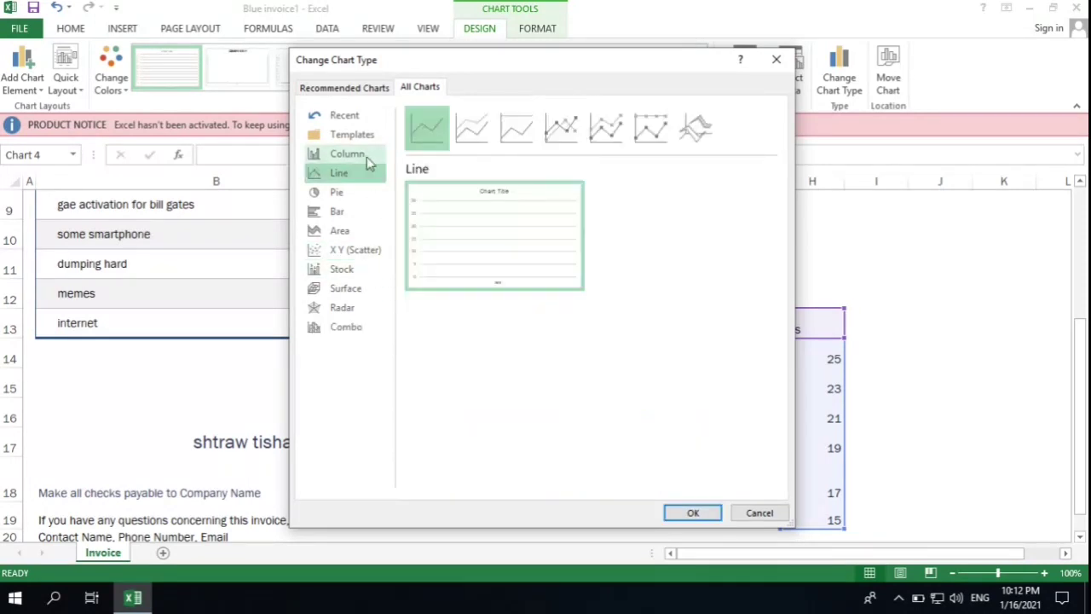
left_click(367, 154)
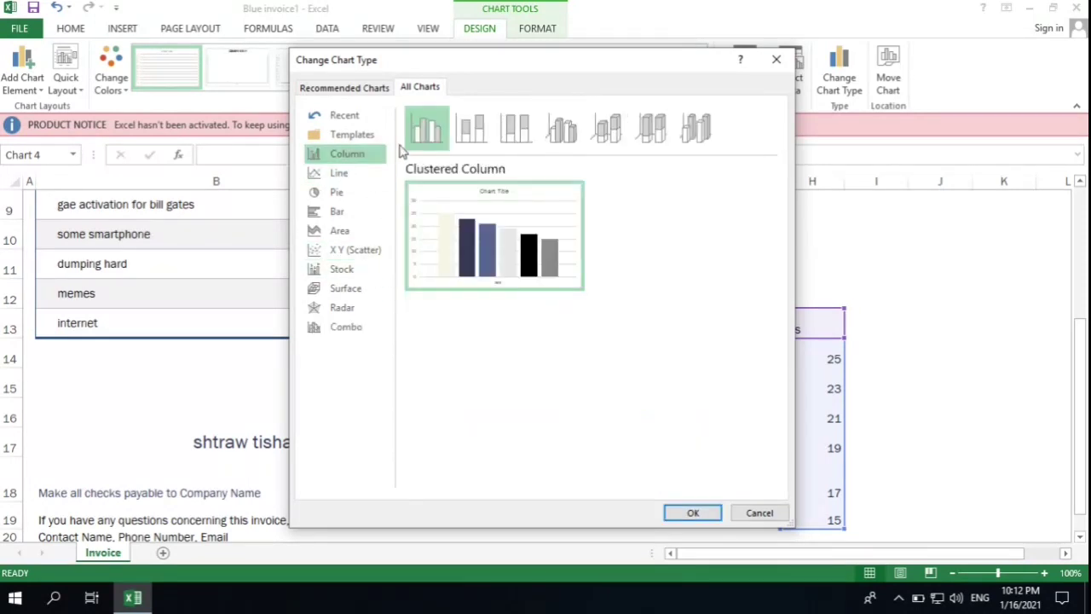
left_click(606, 127)
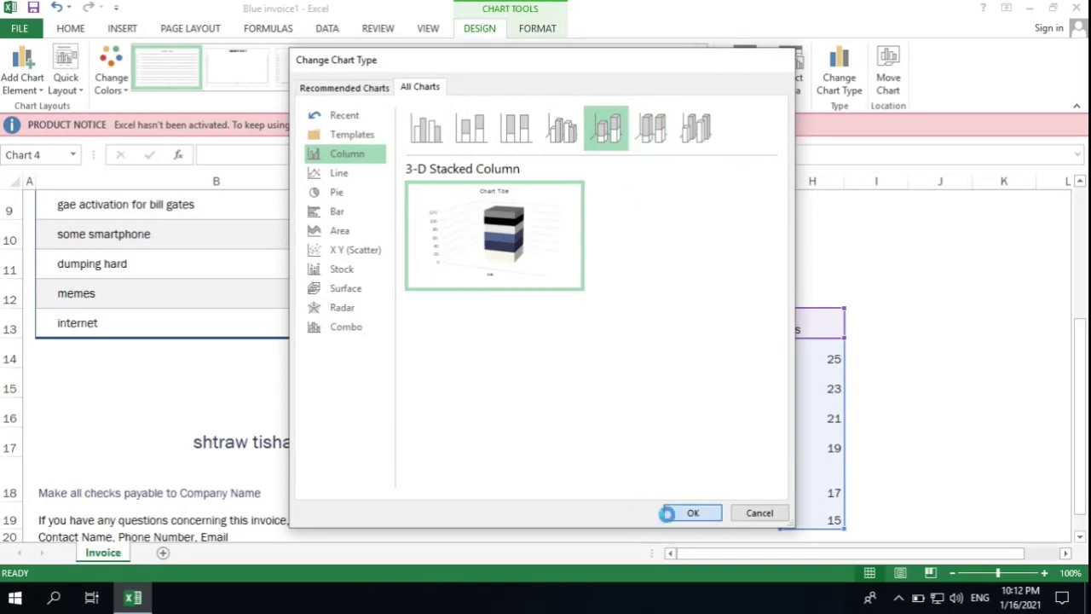
left_click(686, 513)
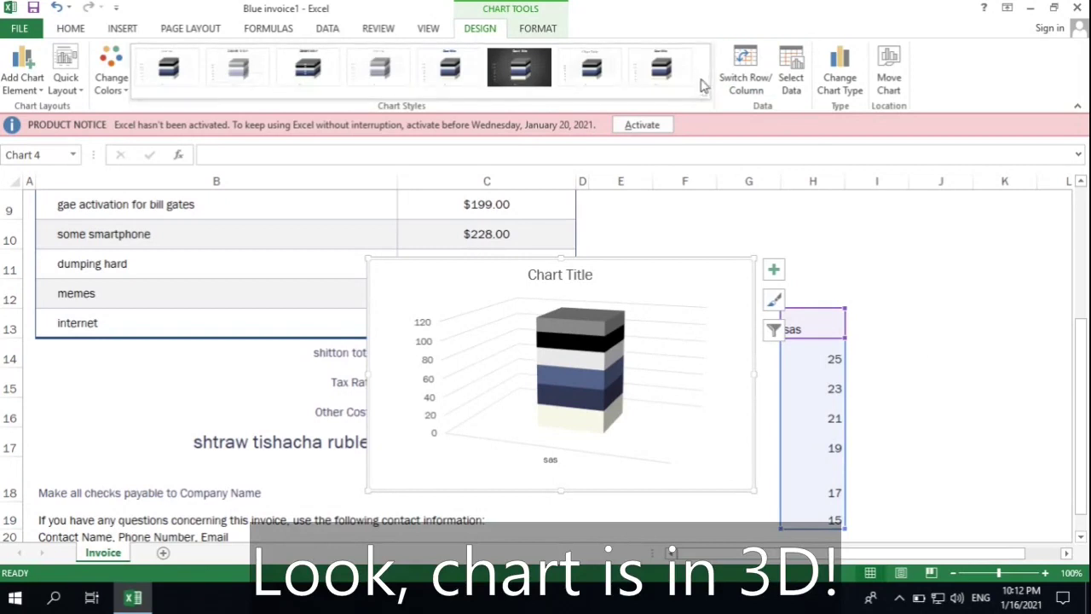
left_click(523, 81)
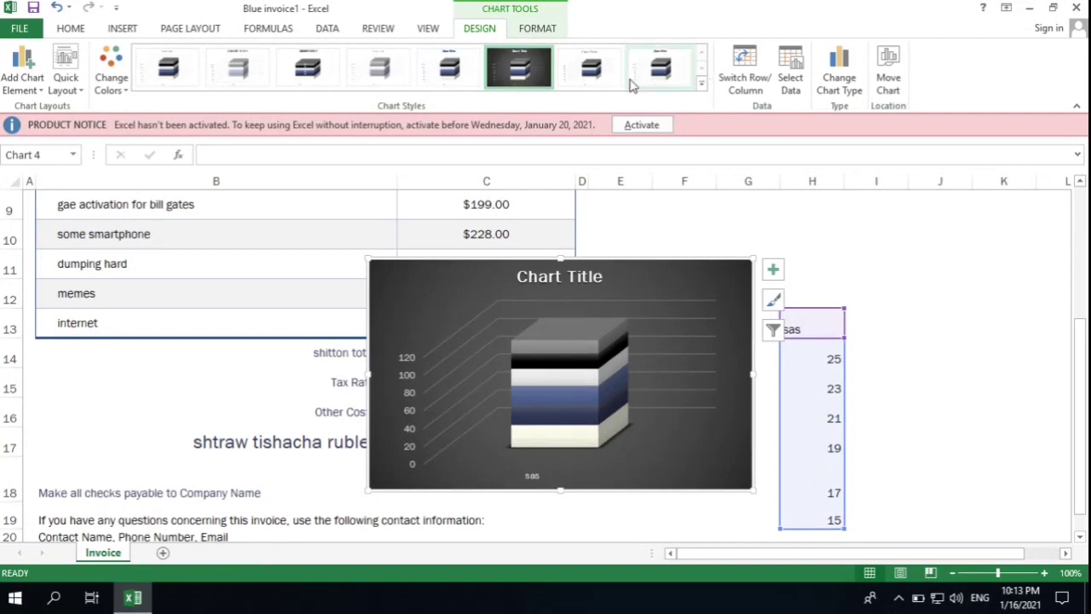
Step: Look through the available document themes and the list of theme color sets without applying any
left_click(200, 34)
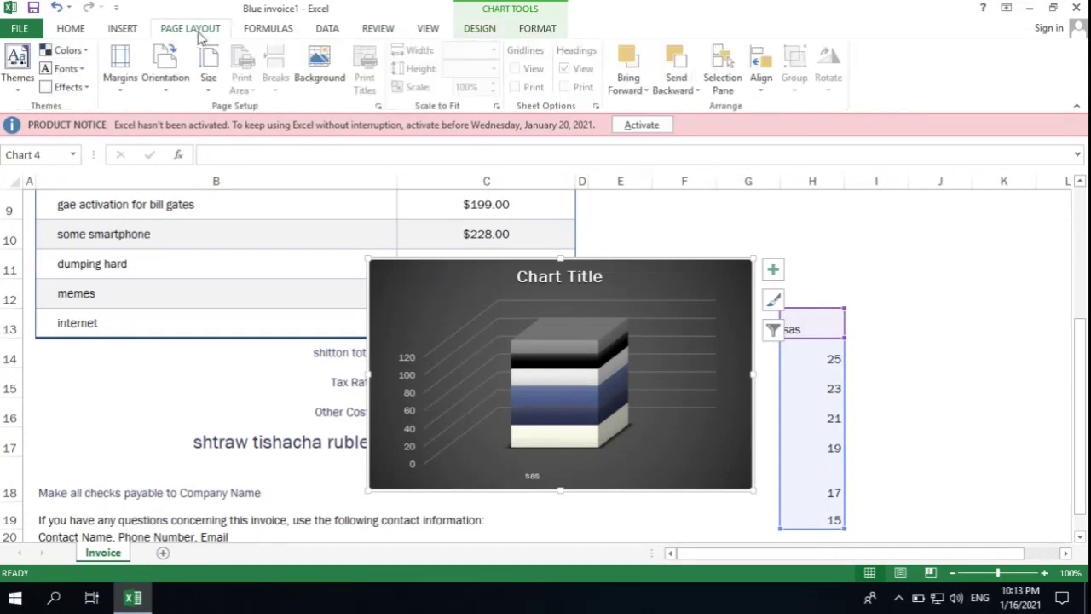
left_click(32, 71)
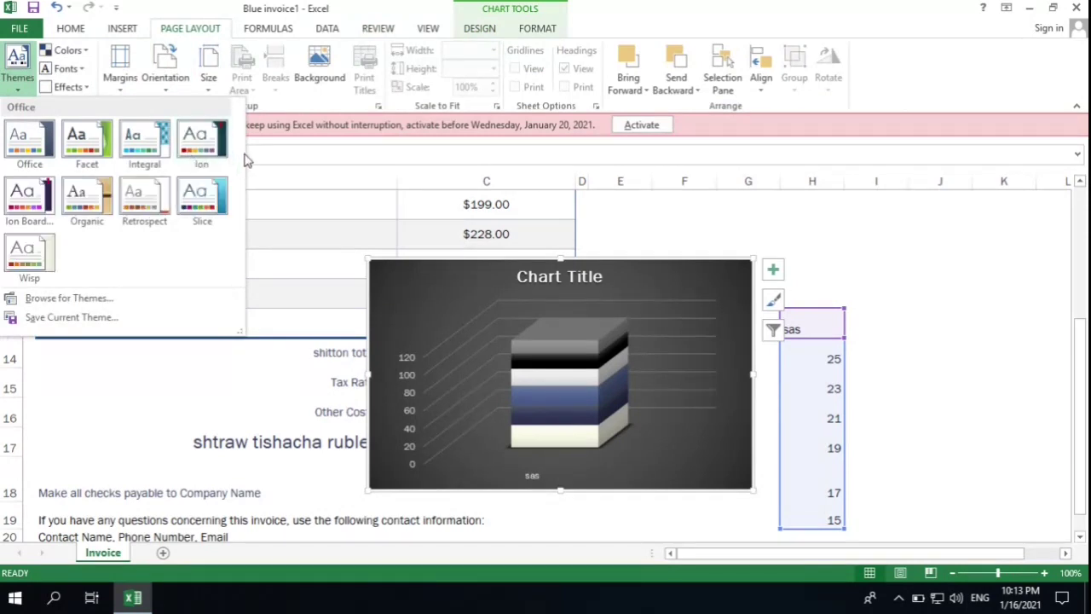
left_click(77, 51)
left_click(81, 51)
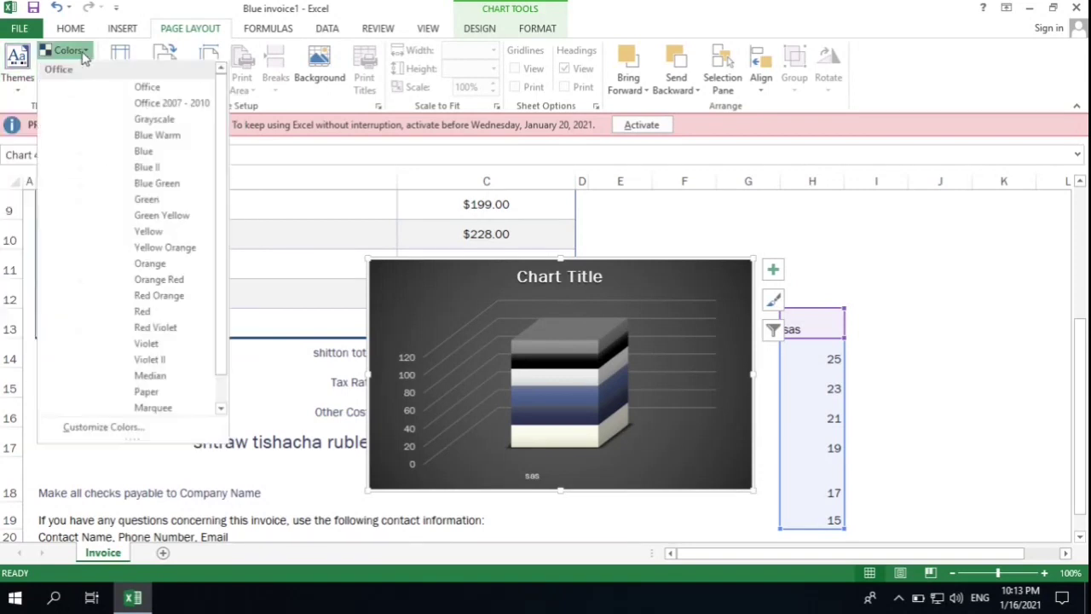
left_click(83, 53)
left_click(83, 53)
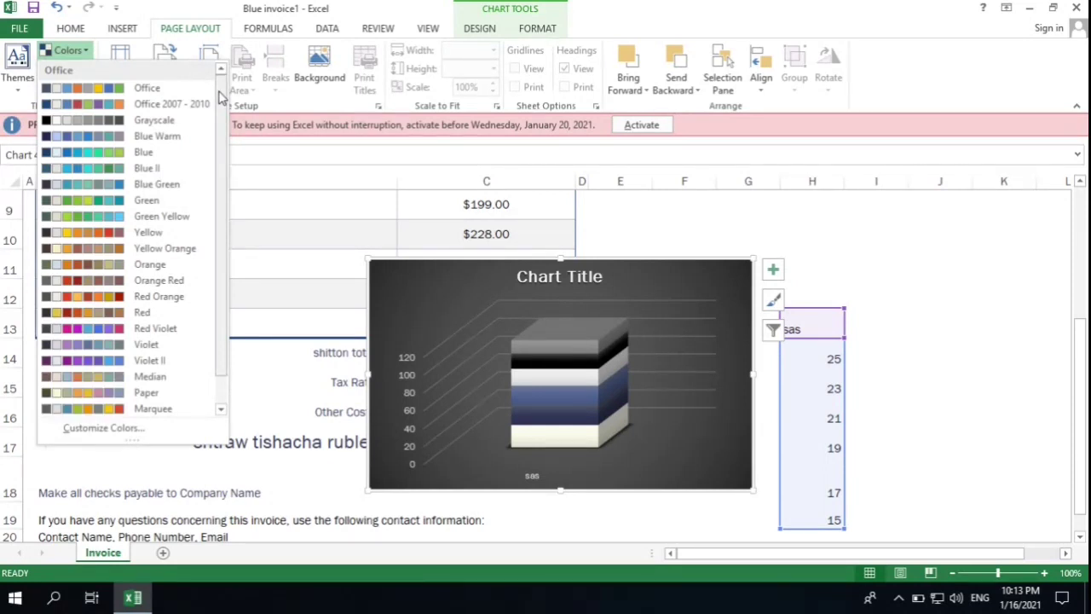
left_click_drag(219, 96, 219, 158)
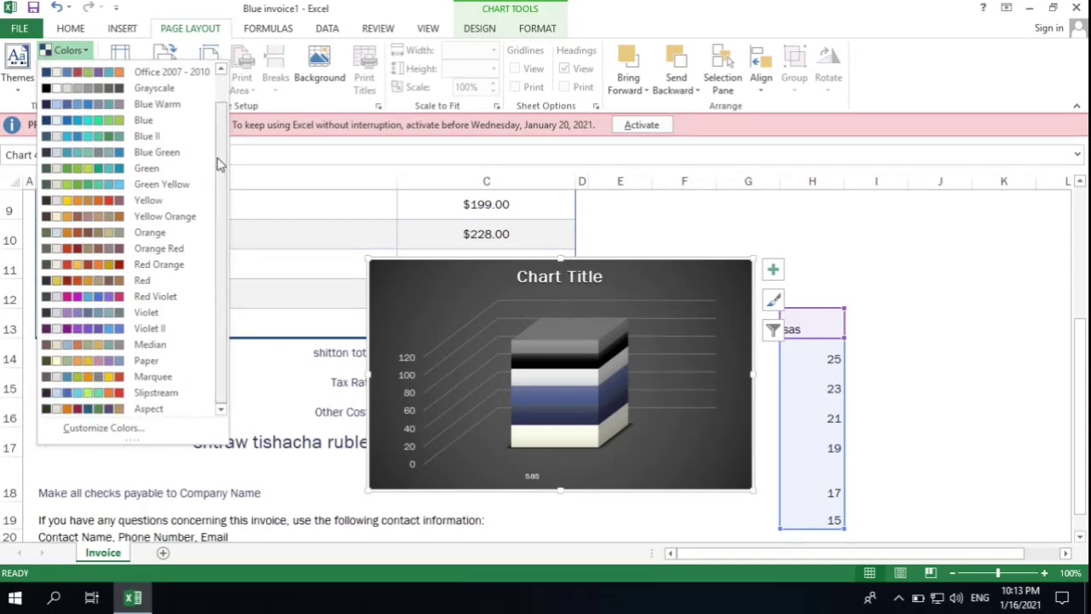
left_click(309, 6)
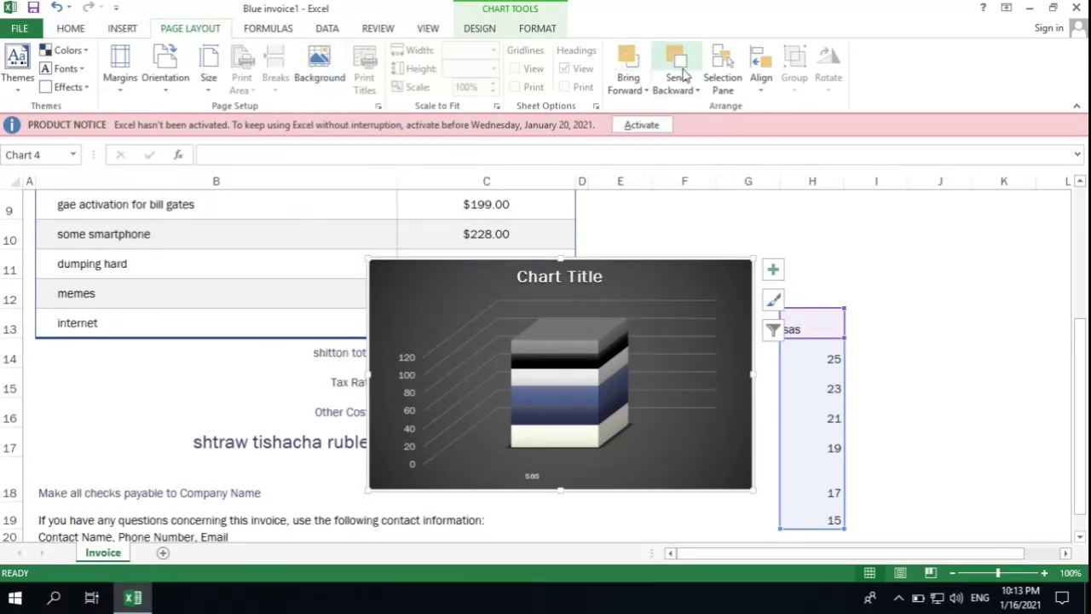
Step: Review the margin presets and the Page Setup options for custom margins, header/footer and chart printing quality
left_click(120, 79)
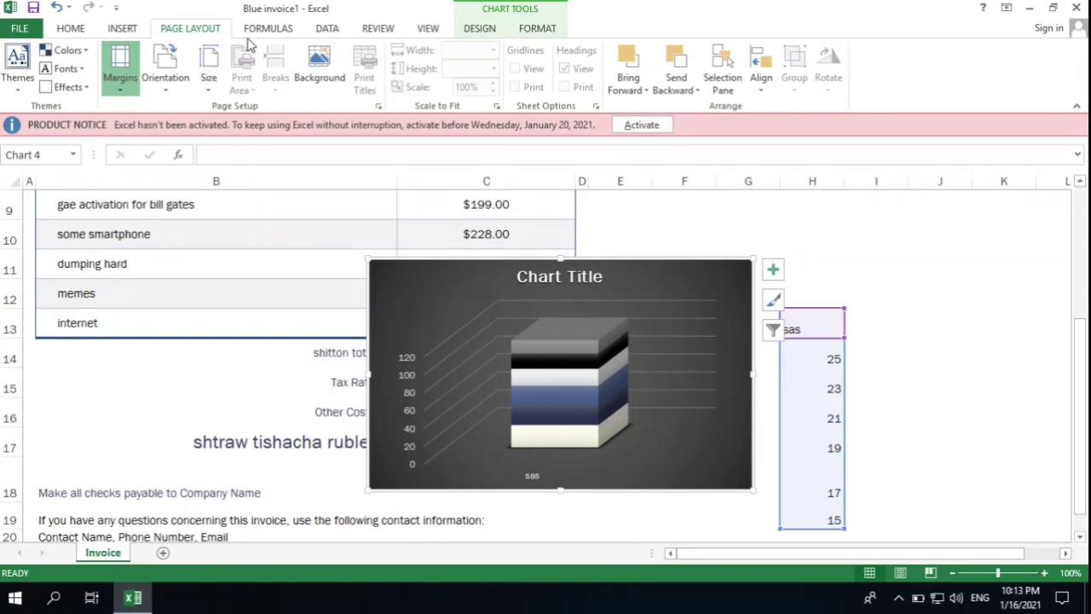
key("Escape")
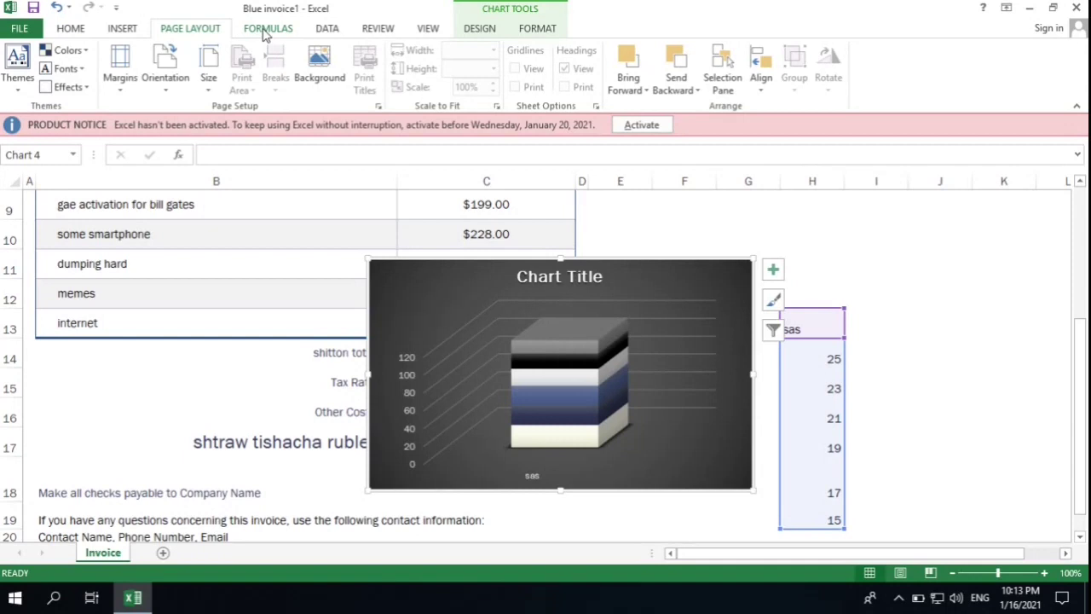
left_click(120, 85)
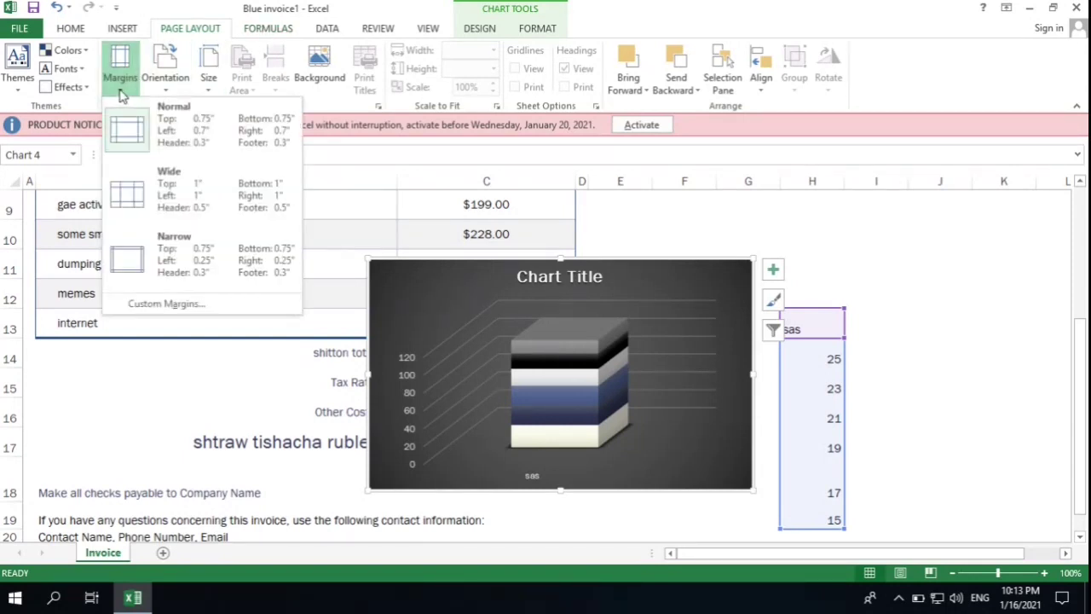
left_click(138, 303)
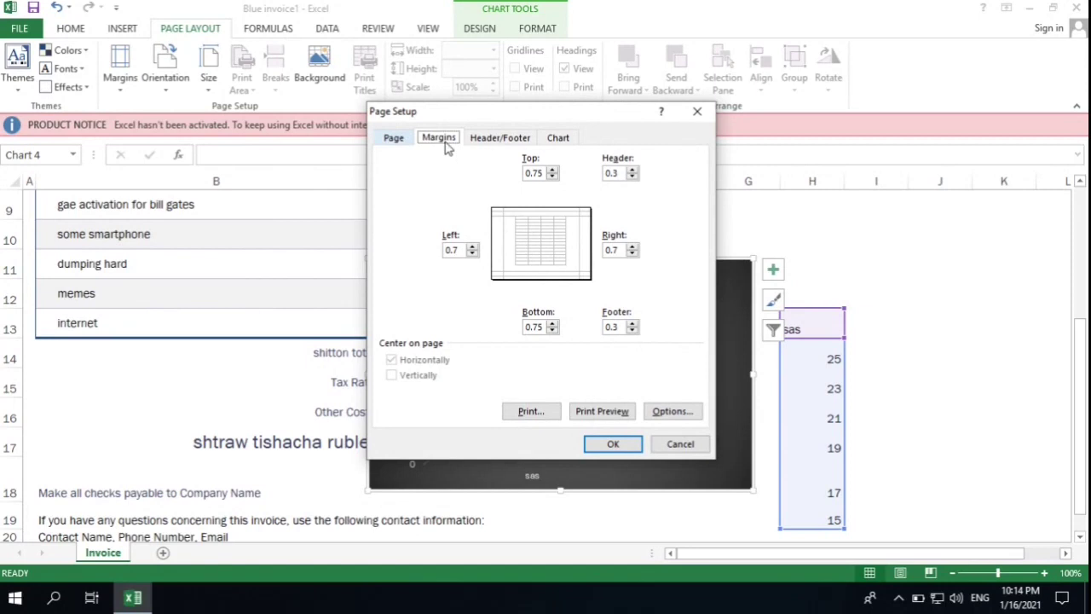
left_click(488, 138)
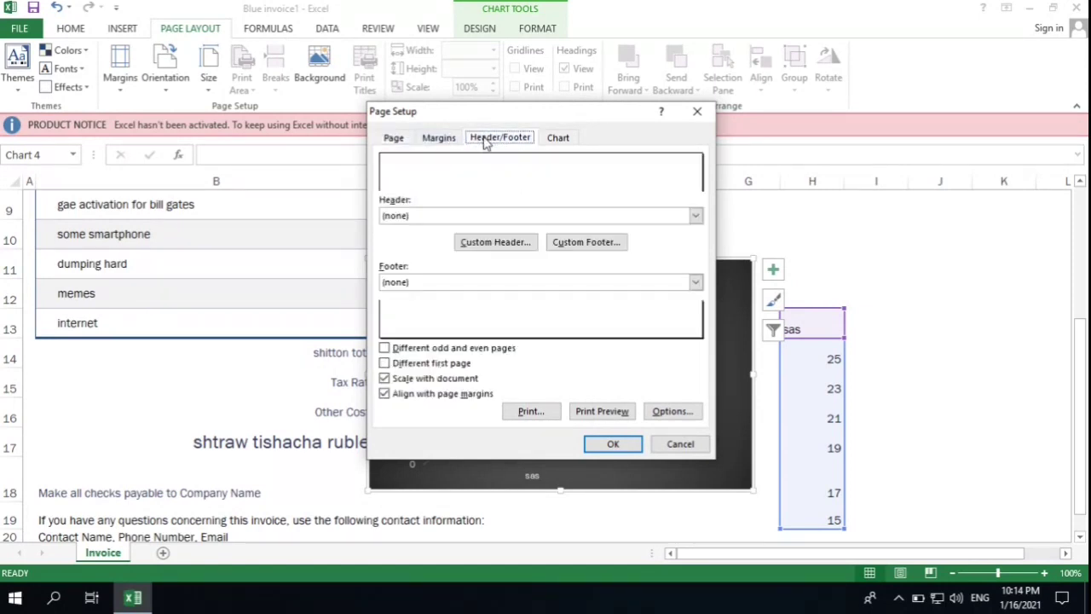
left_click(415, 141)
left_click(558, 137)
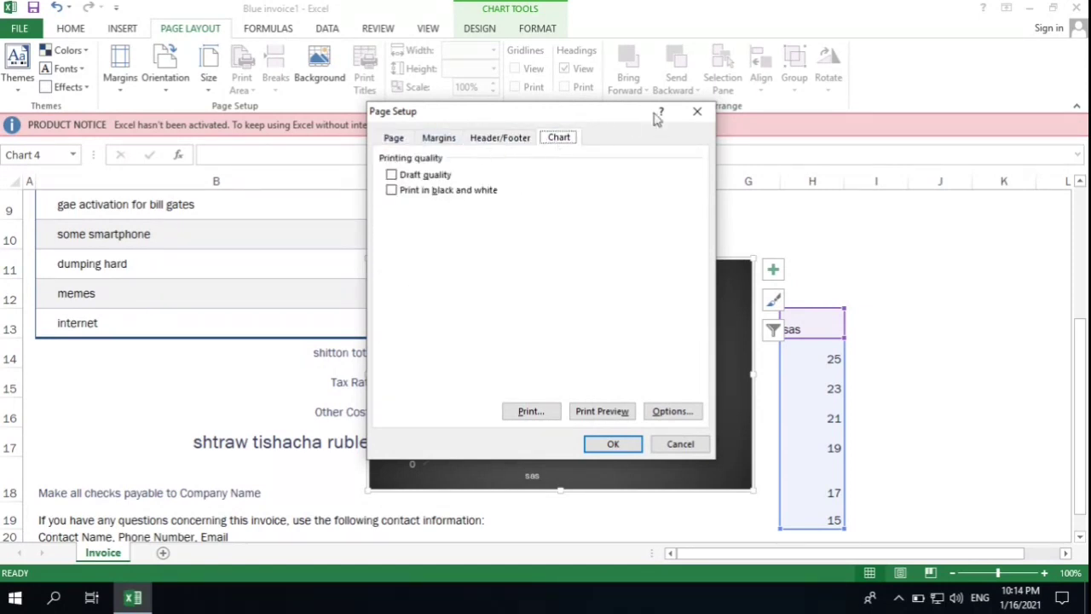
left_click(697, 111)
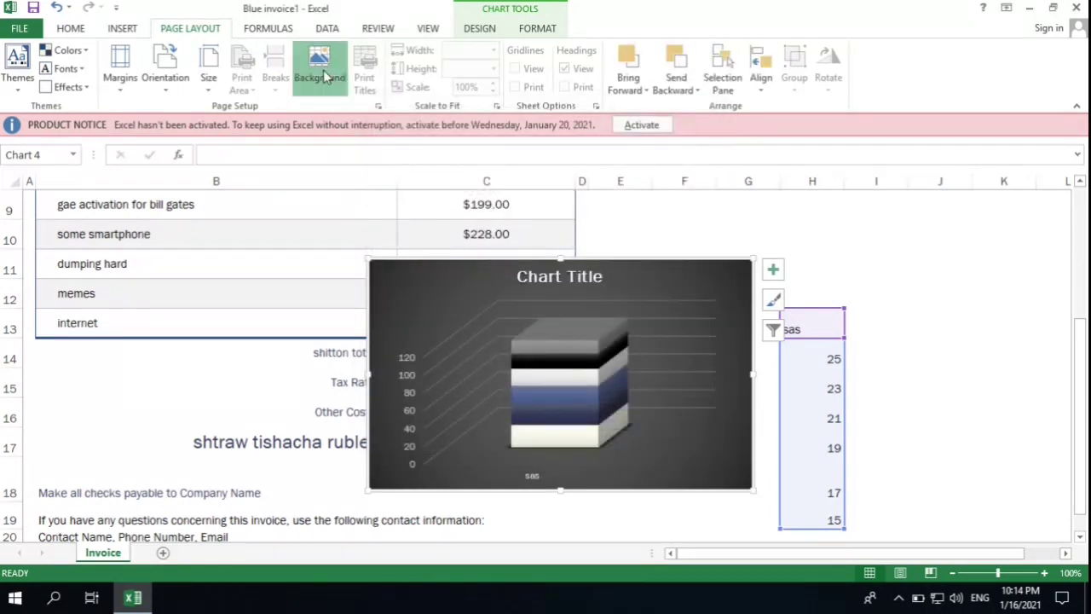
Step: Examine the picture sources for a sheet background, including local files and Bing Image Search, without inserting a picture
left_click(321, 75)
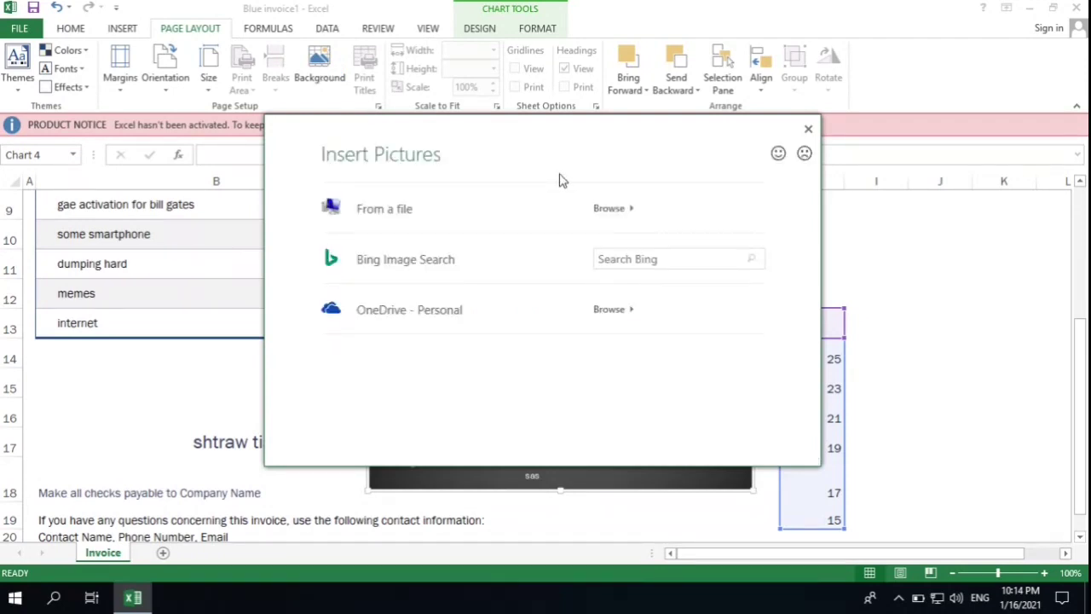
left_click(612, 209)
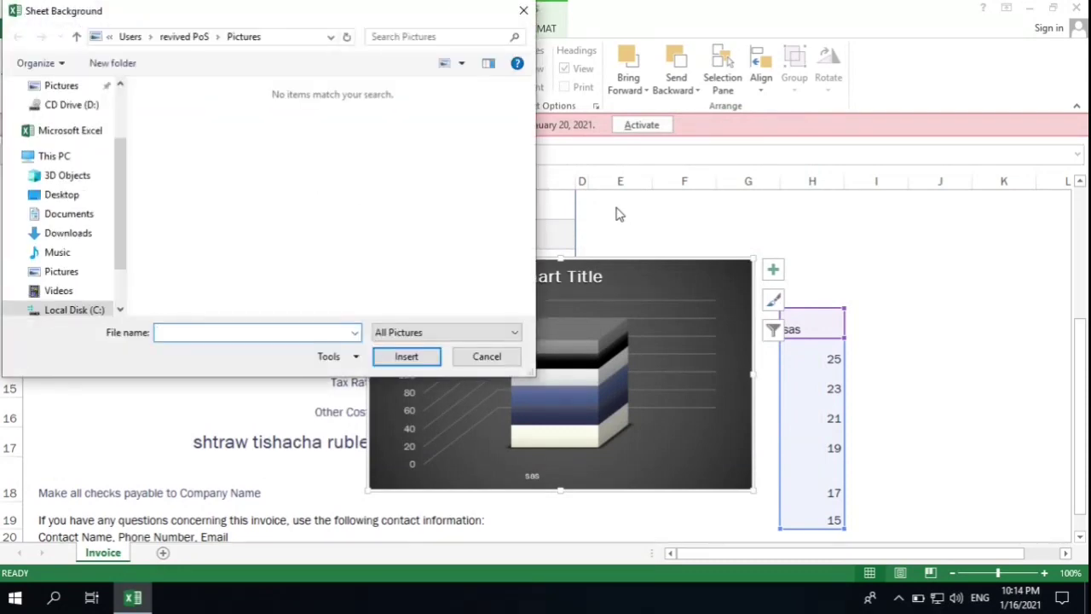
left_click(523, 10)
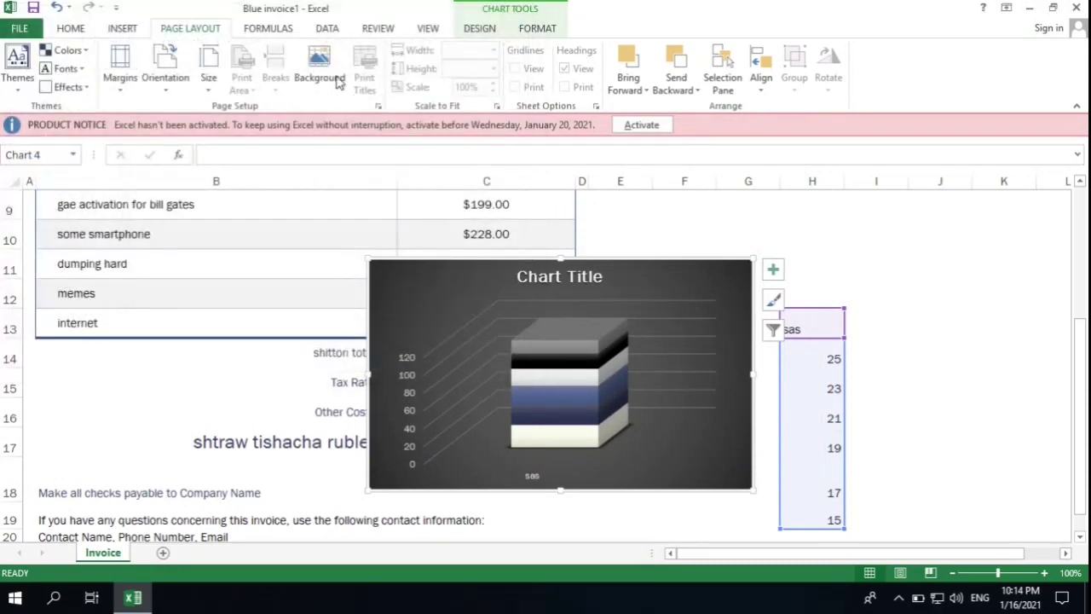
left_click(338, 81)
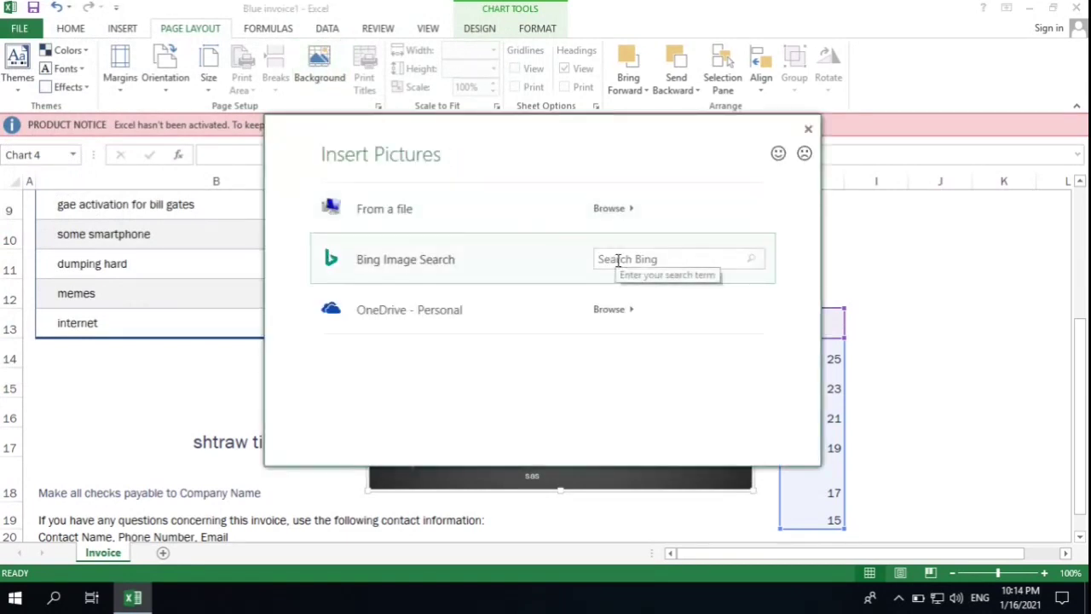
left_click(617, 260)
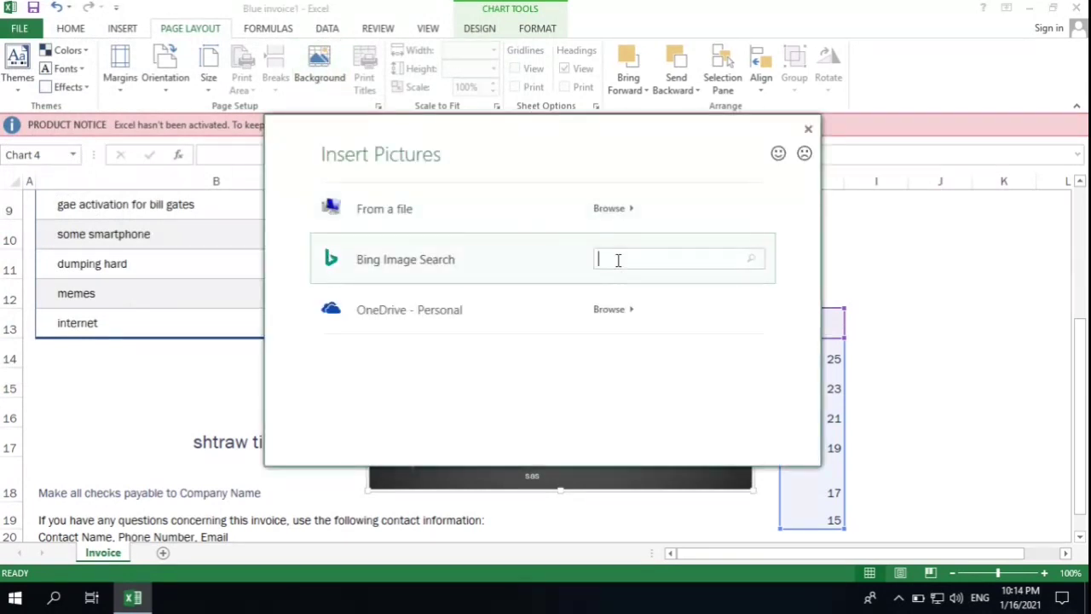
left_click(780, 155)
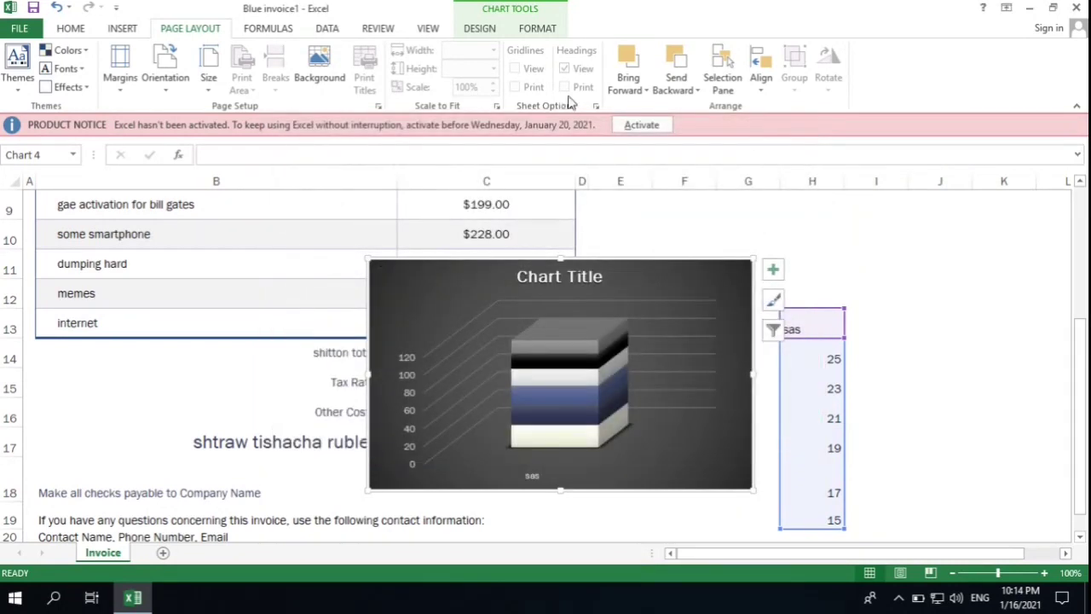
Step: Run a spelling check with the chart selected and dismiss the completion message
left_click(467, 29)
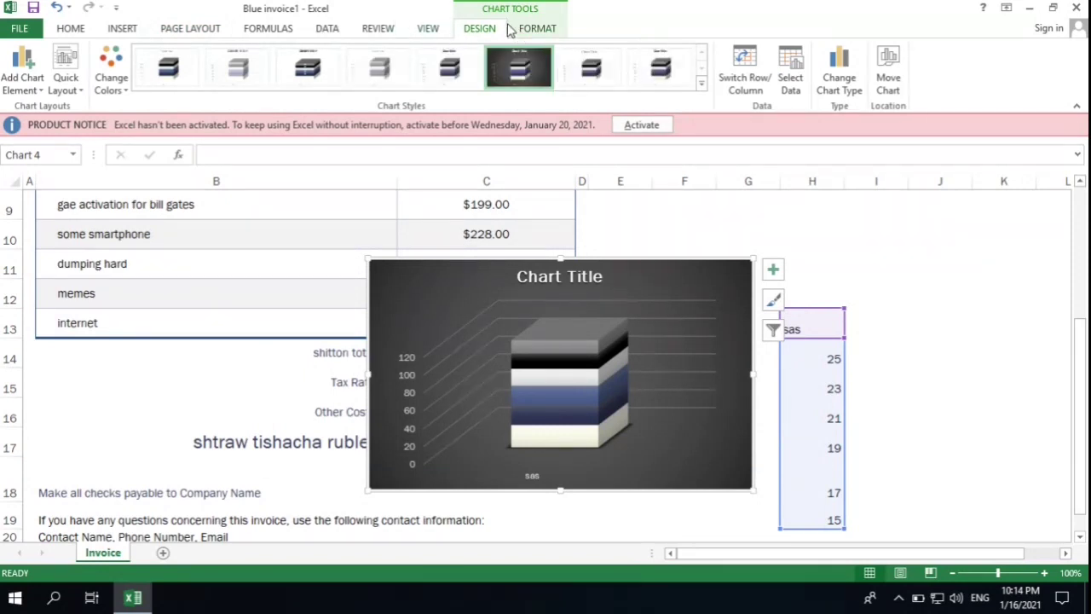
left_click(328, 30)
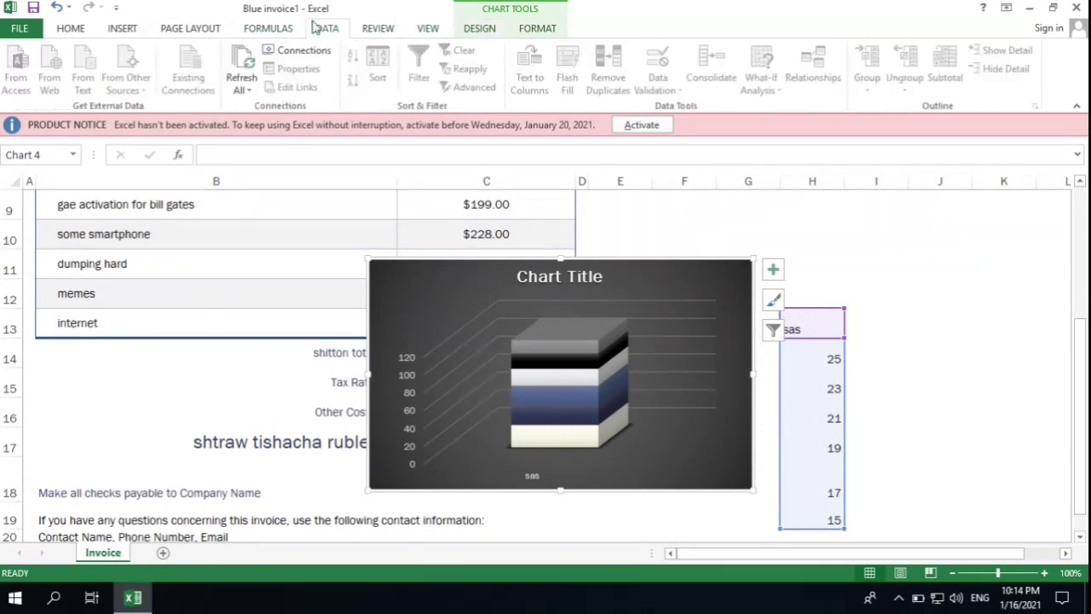
left_click(370, 28)
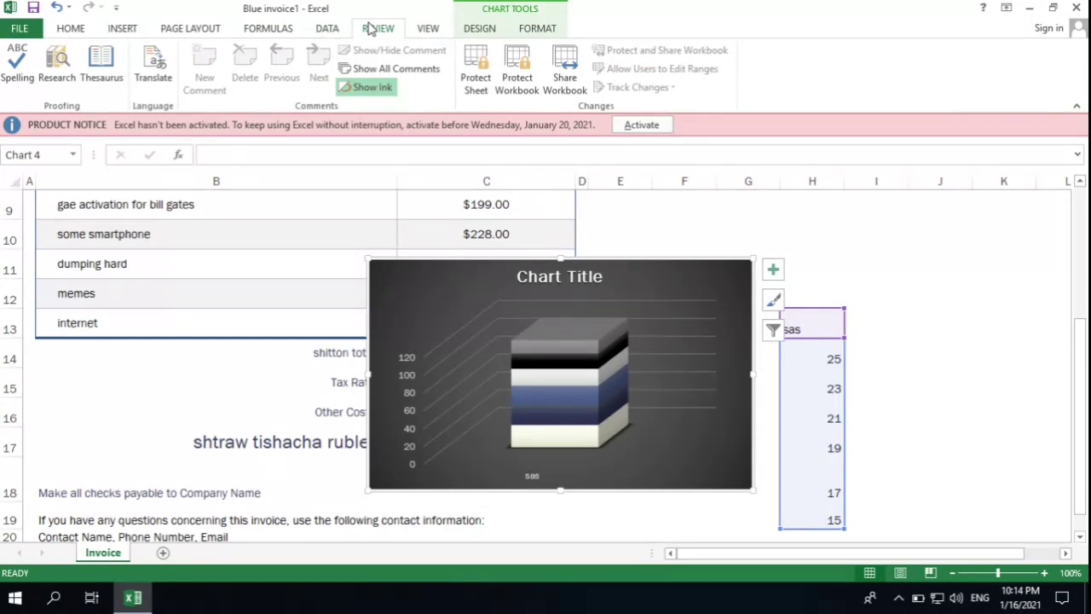
left_click(25, 78)
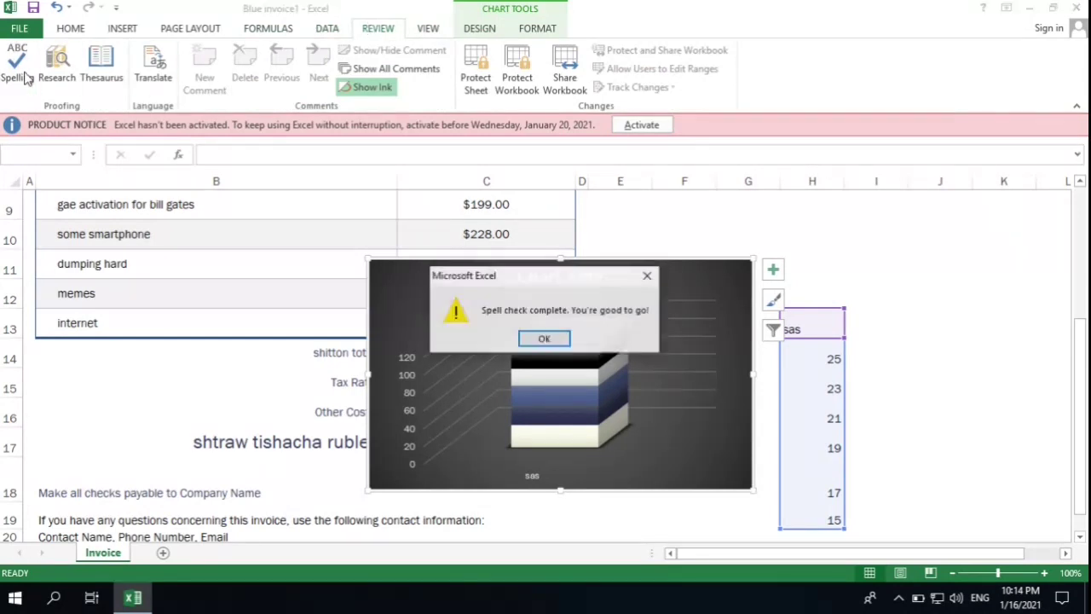
left_click(542, 338)
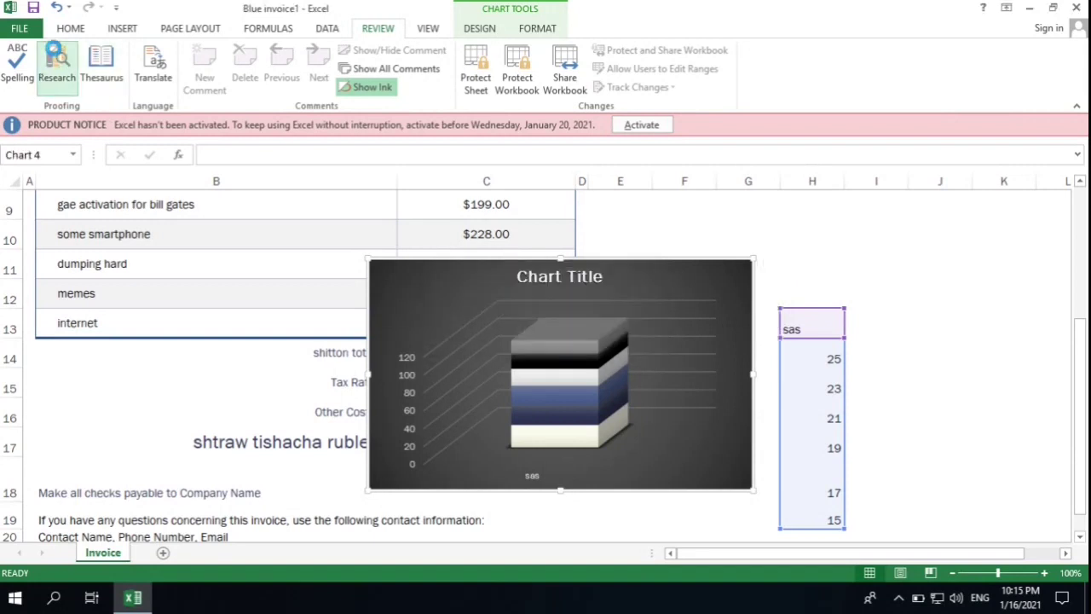
Step: View the Research and Thesaurus panes for the word "sas" and close both
left_click(53, 53)
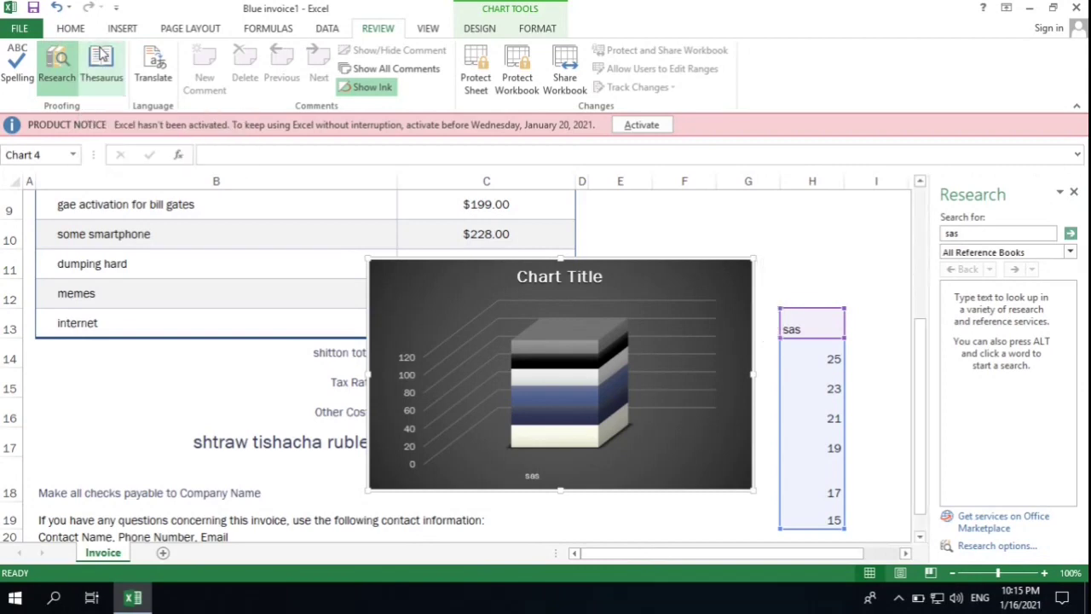
left_click(102, 56)
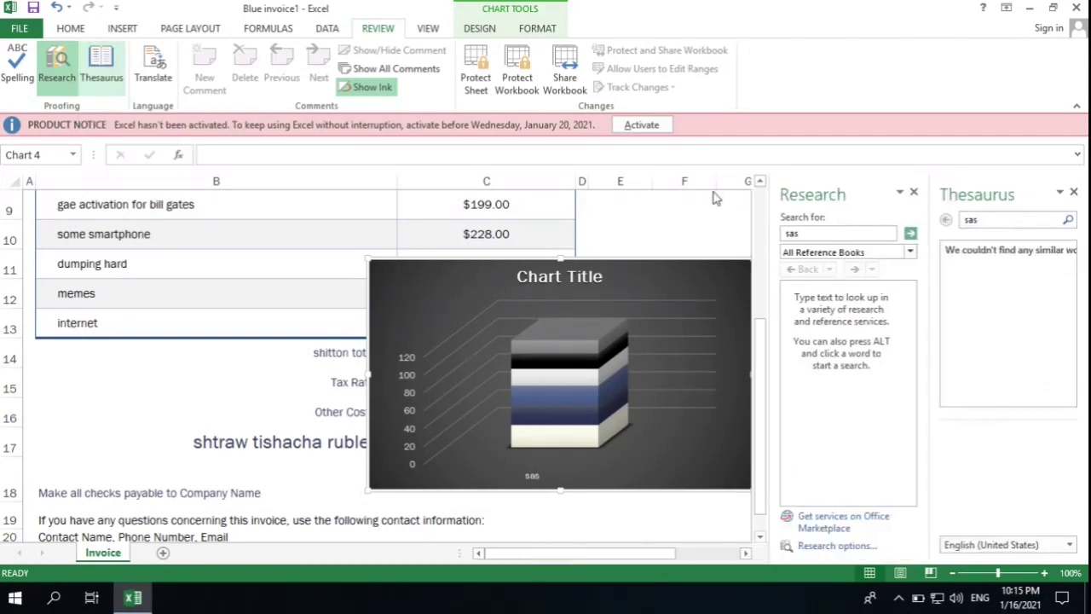
left_click(915, 194)
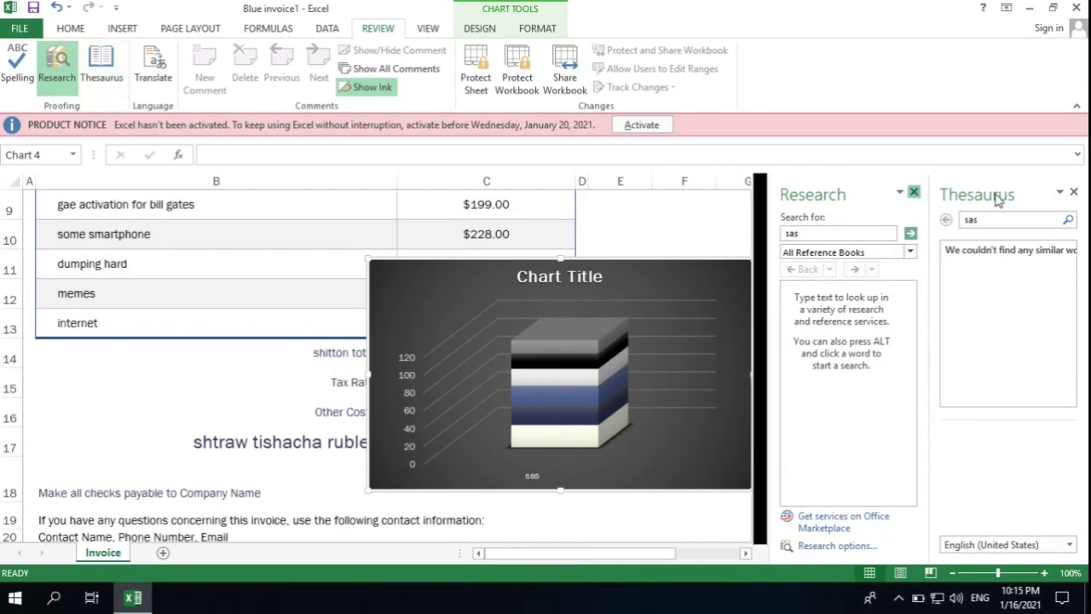
left_click(1076, 193)
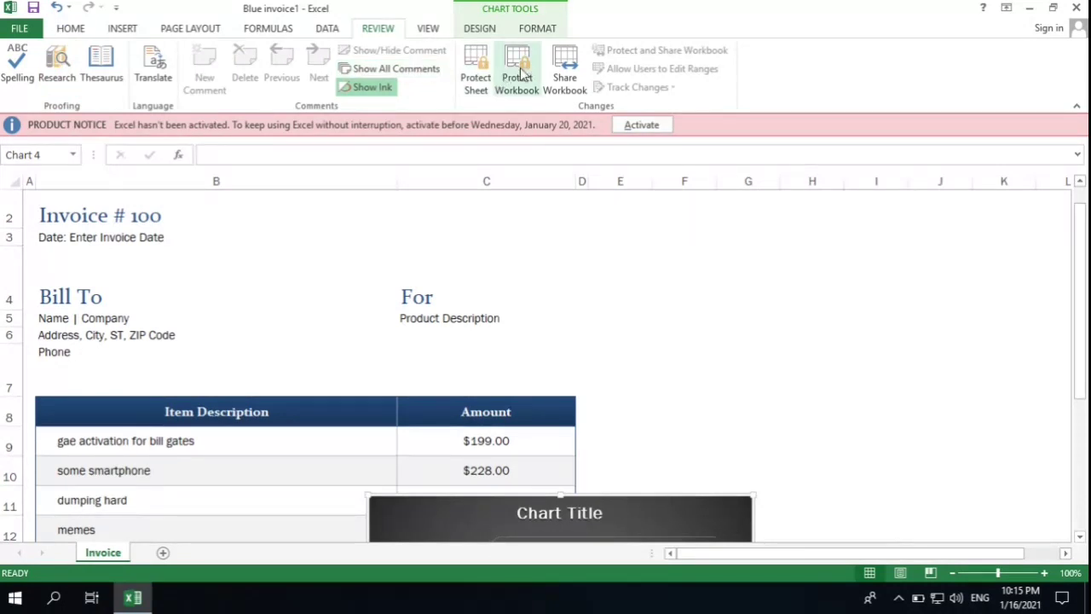
Step: Check the Protect Sheet options without protecting the invoice sheet
left_click(490, 73)
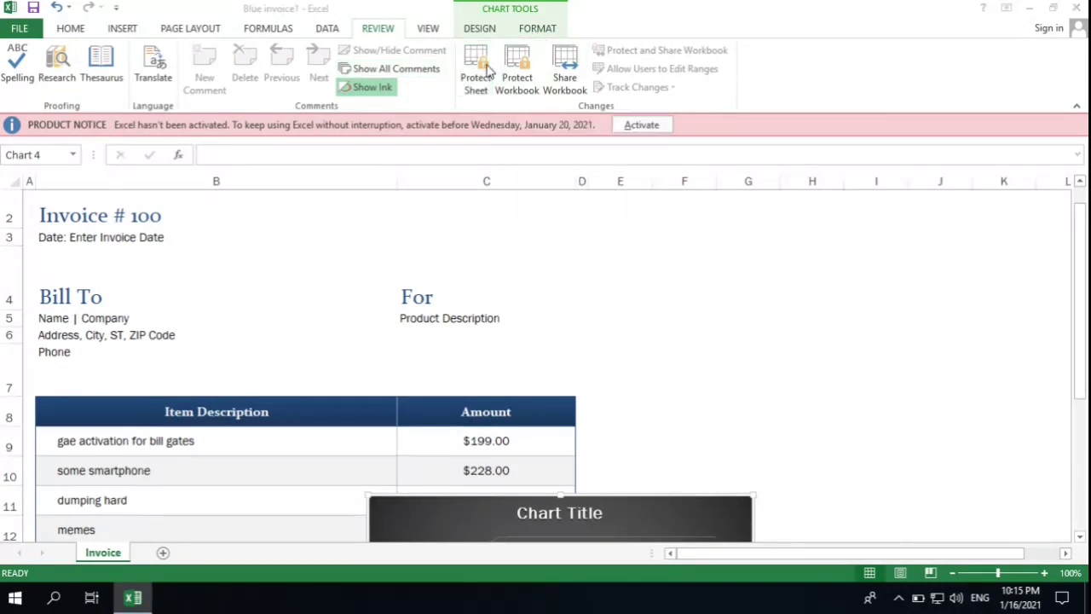
left_click(601, 388)
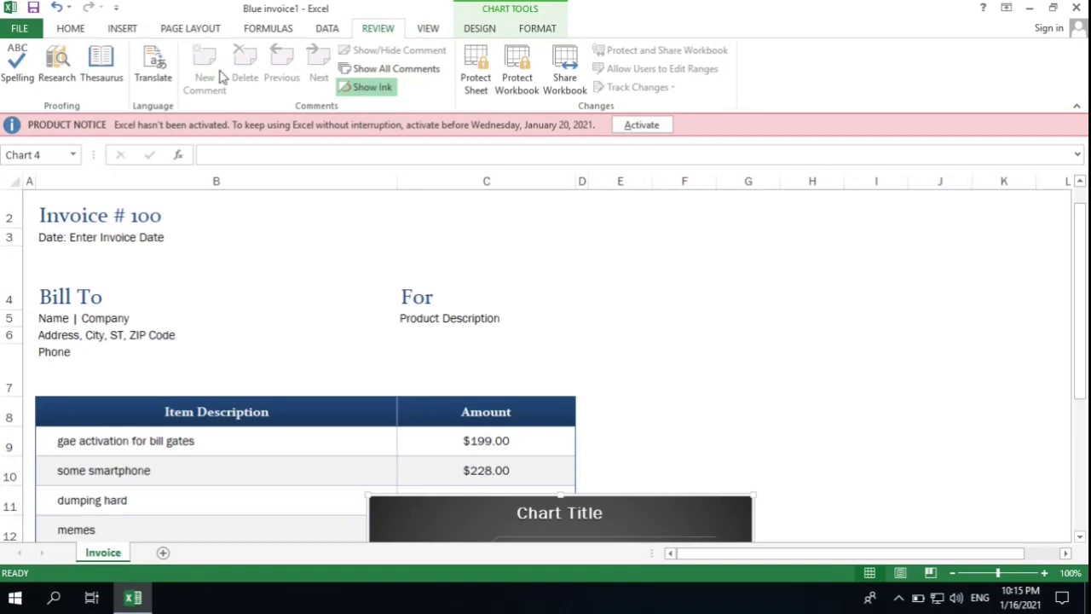
Step: Add the comment "gud" to cell E4 and display it by selecting the cell again
left_click(646, 288)
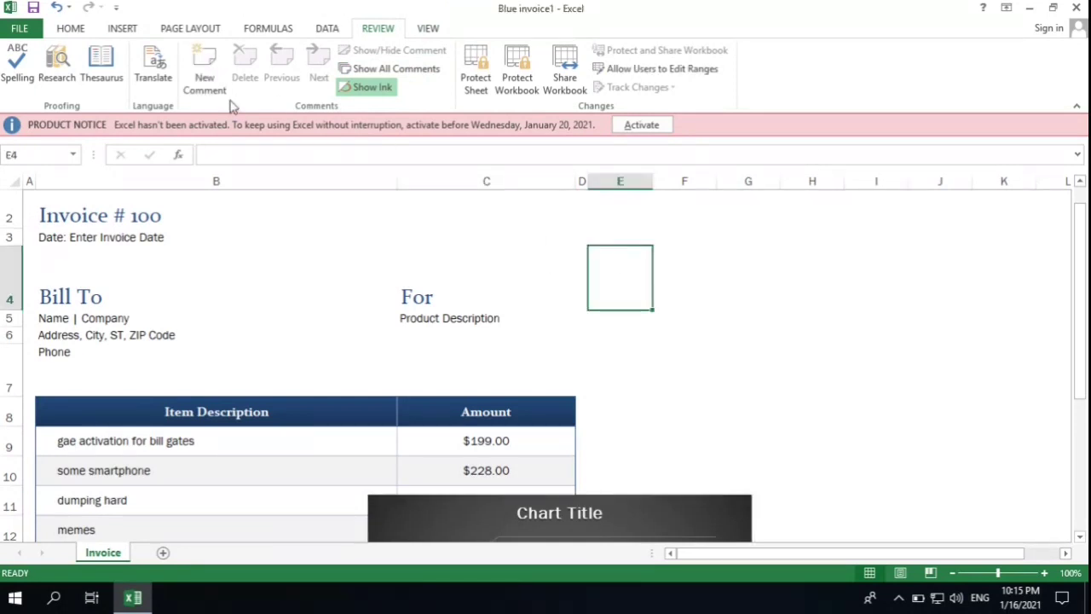
left_click(204, 77)
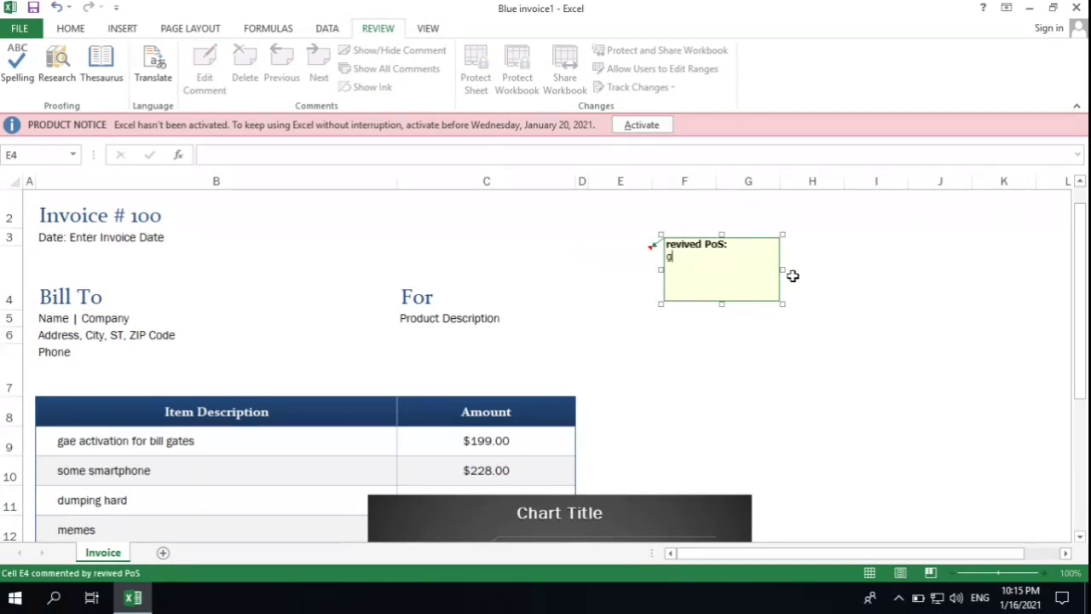
left_click(780, 375)
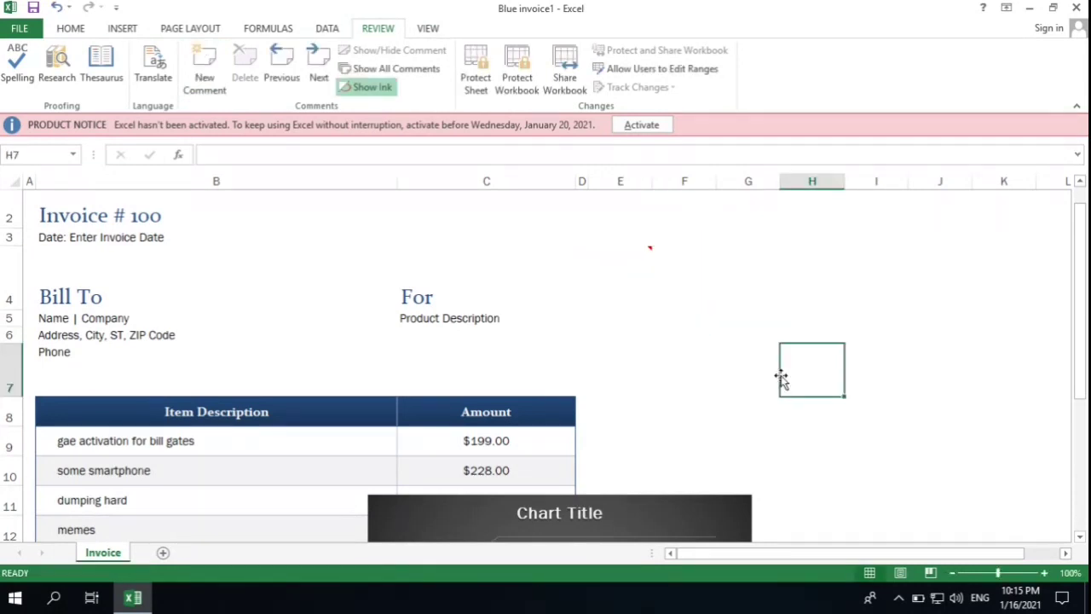
left_click(624, 251)
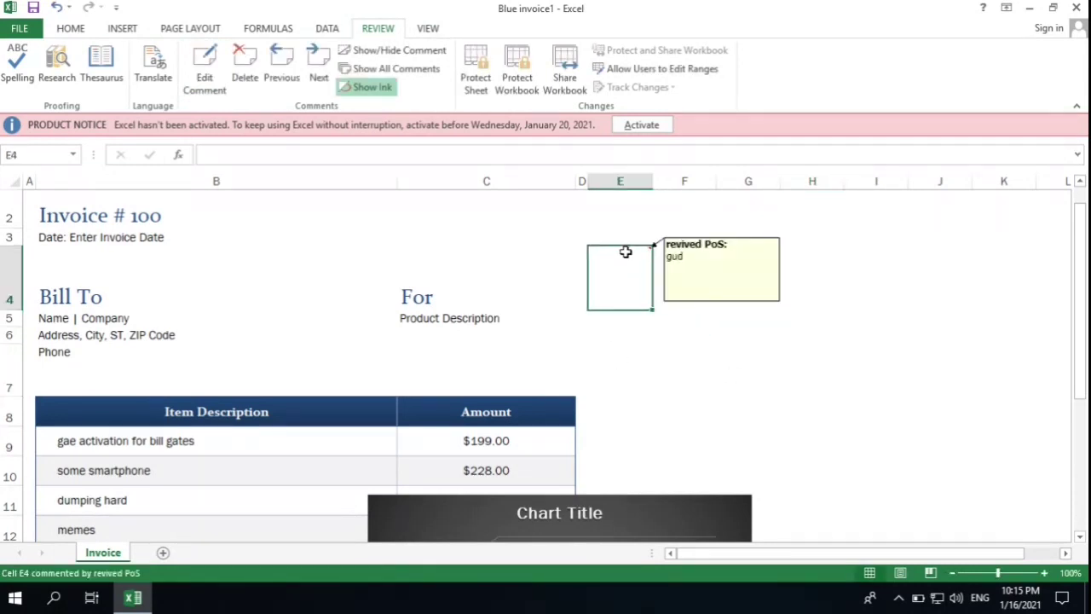
left_click(889, 235)
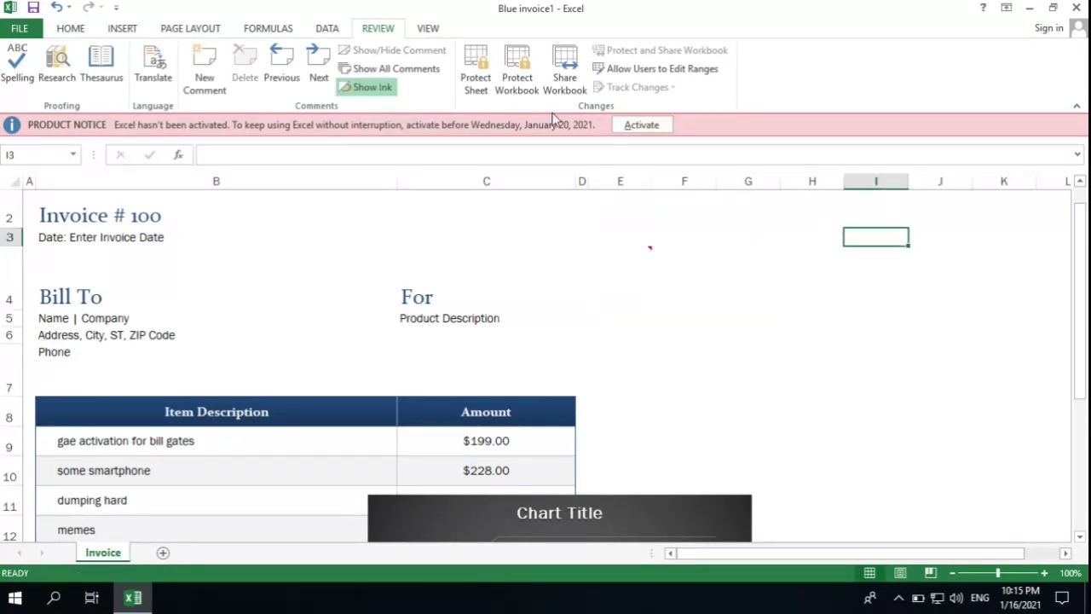
left_click(738, 395)
left_click(849, 395)
left_click(968, 353)
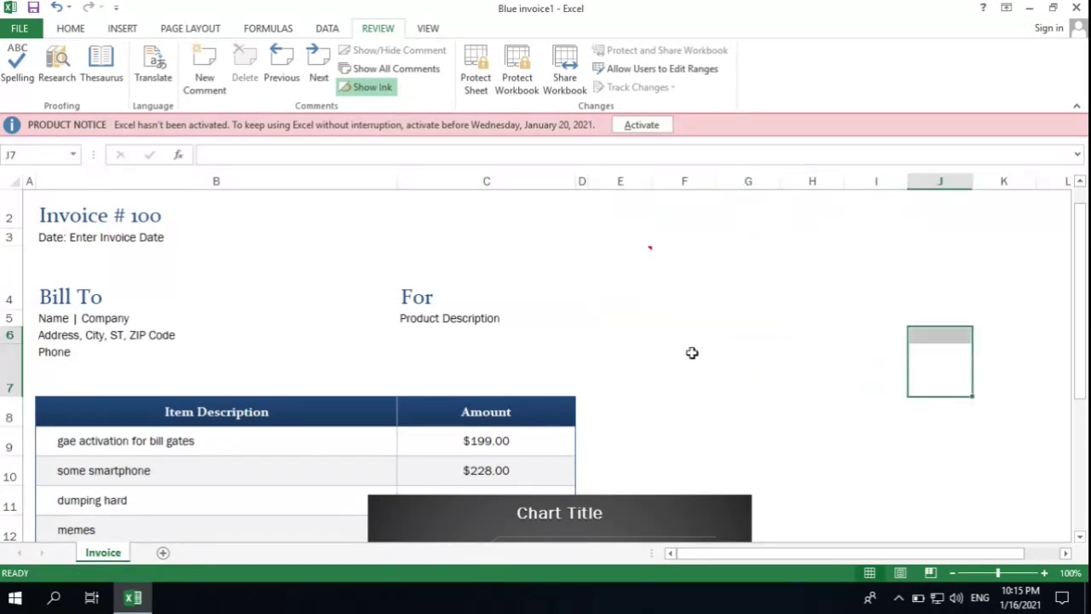
left_click(692, 353)
left_click(933, 341)
left_click(701, 341)
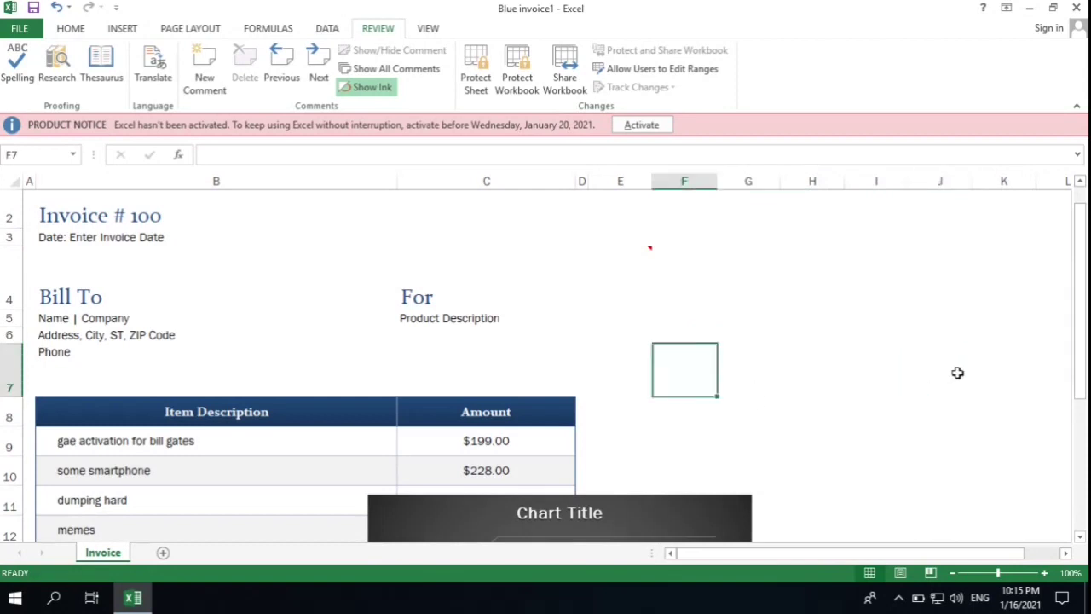
left_click(961, 341)
left_click_drag(960, 342, 833, 389)
left_click_drag(869, 358, 582, 373)
left_click(619, 373)
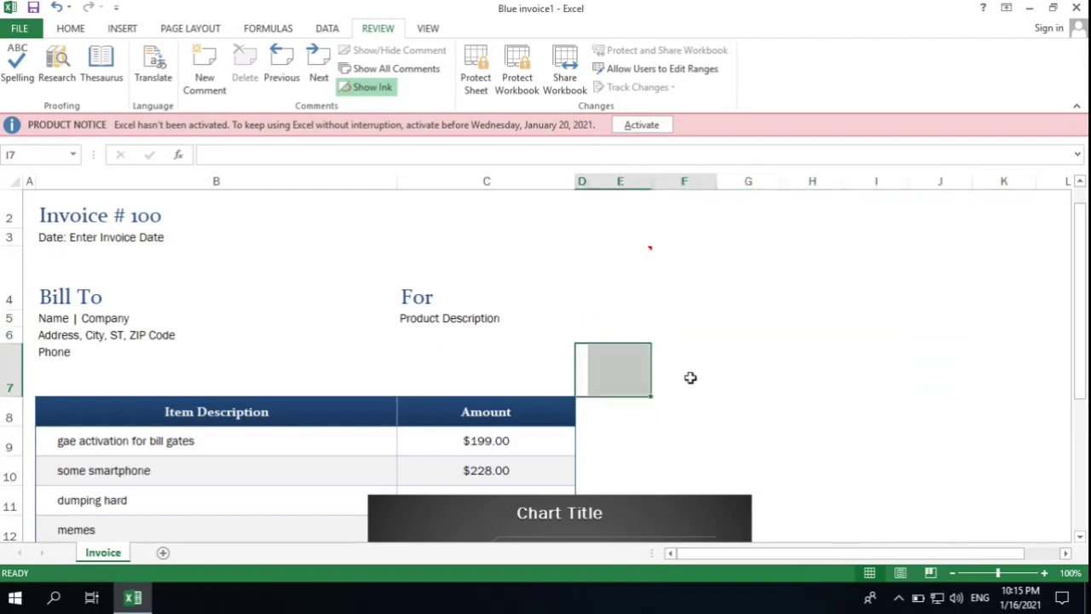
left_click_drag(890, 375, 782, 367)
left_click(630, 302)
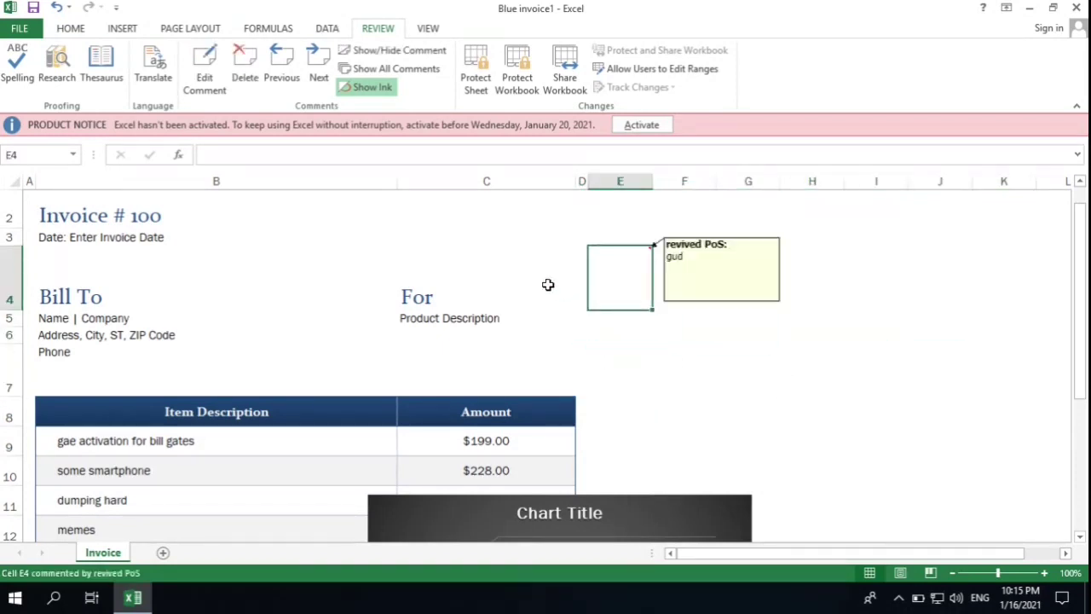
Step: Check the list of open workbook windows and set the worksheet magnification to 25%
left_click(426, 29)
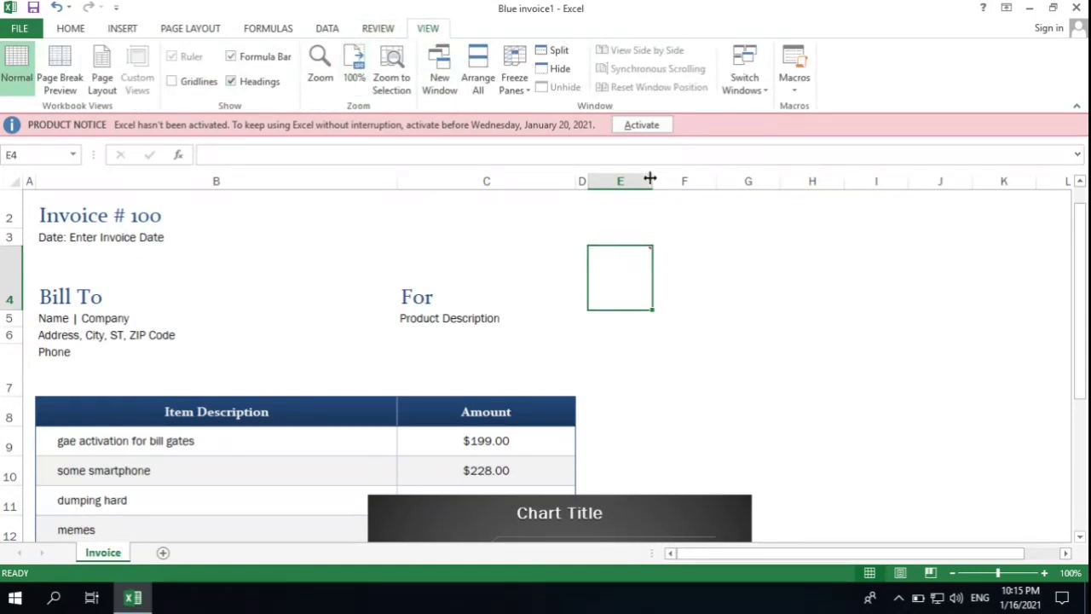
left_click(763, 89)
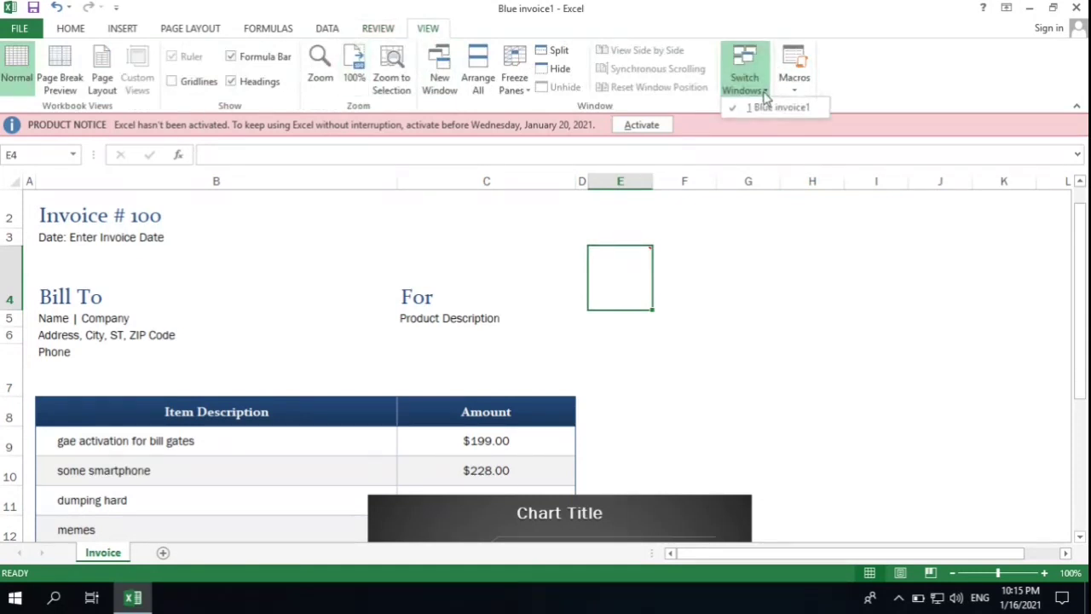
left_click(289, 87)
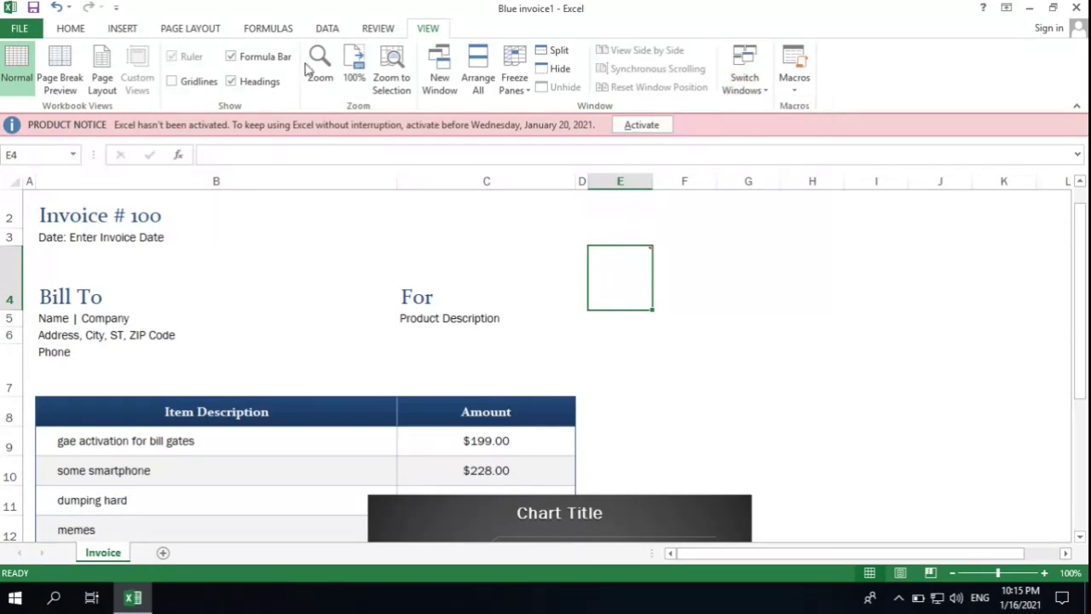
left_click(321, 68)
left_click(504, 300)
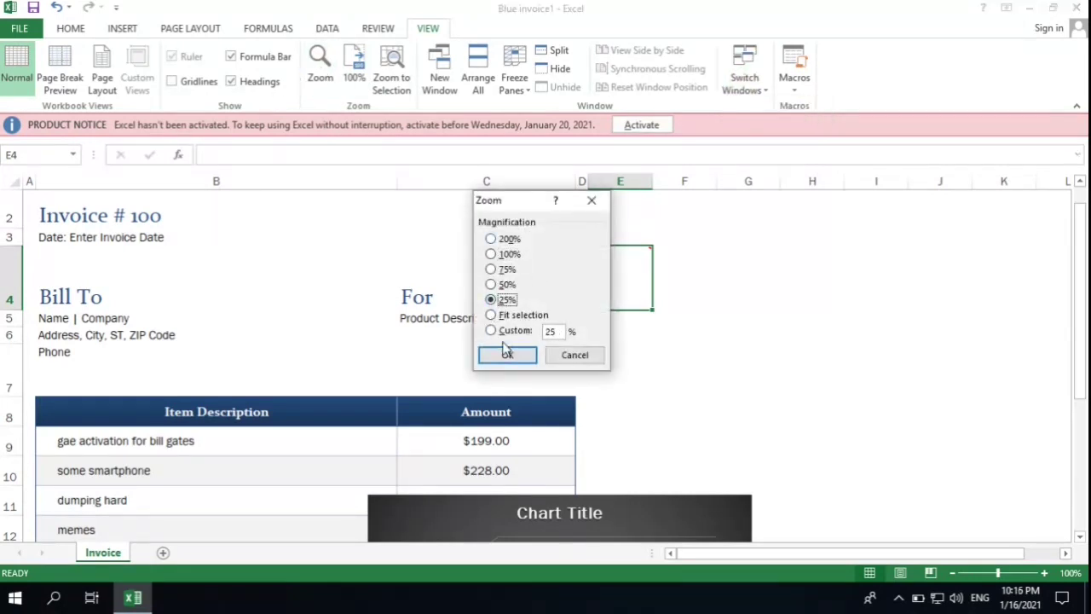
left_click(507, 355)
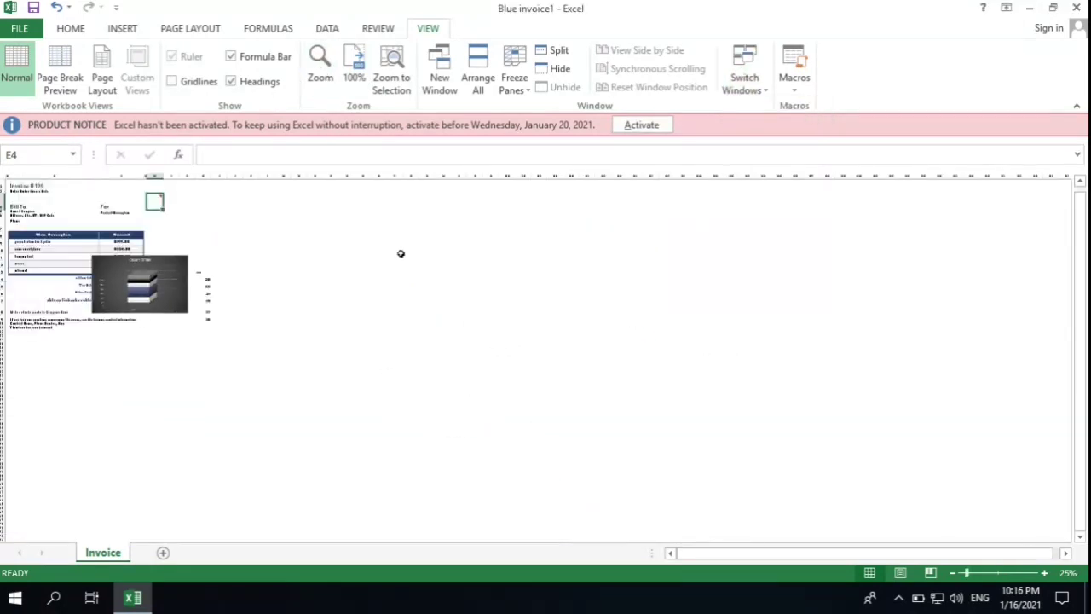
Step: Reduce the worksheet zoom to 10% and select the distant cell FC130
left_click(320, 68)
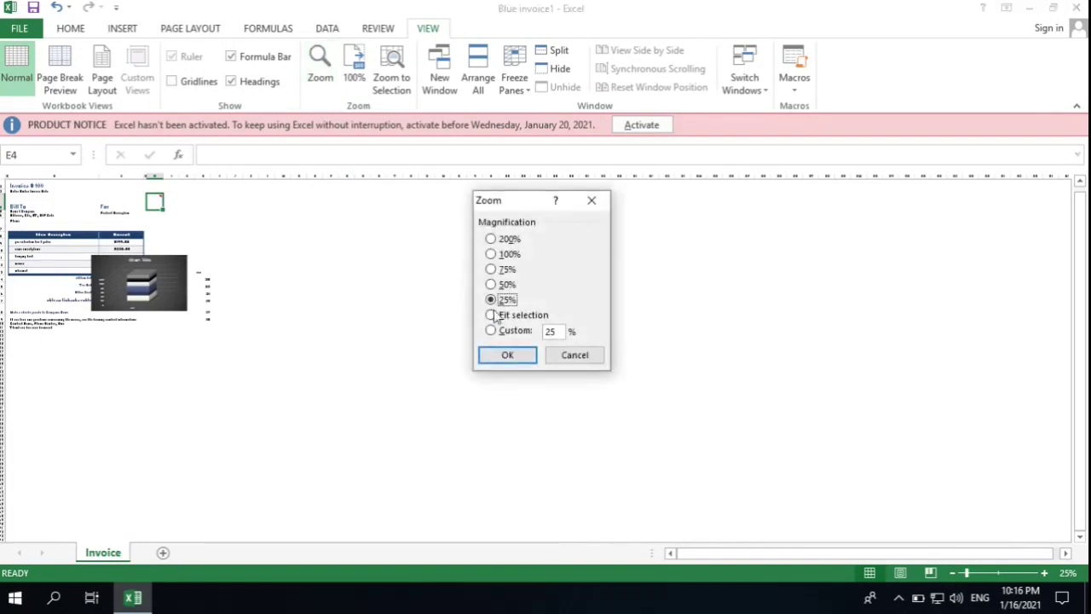
left_click(585, 355)
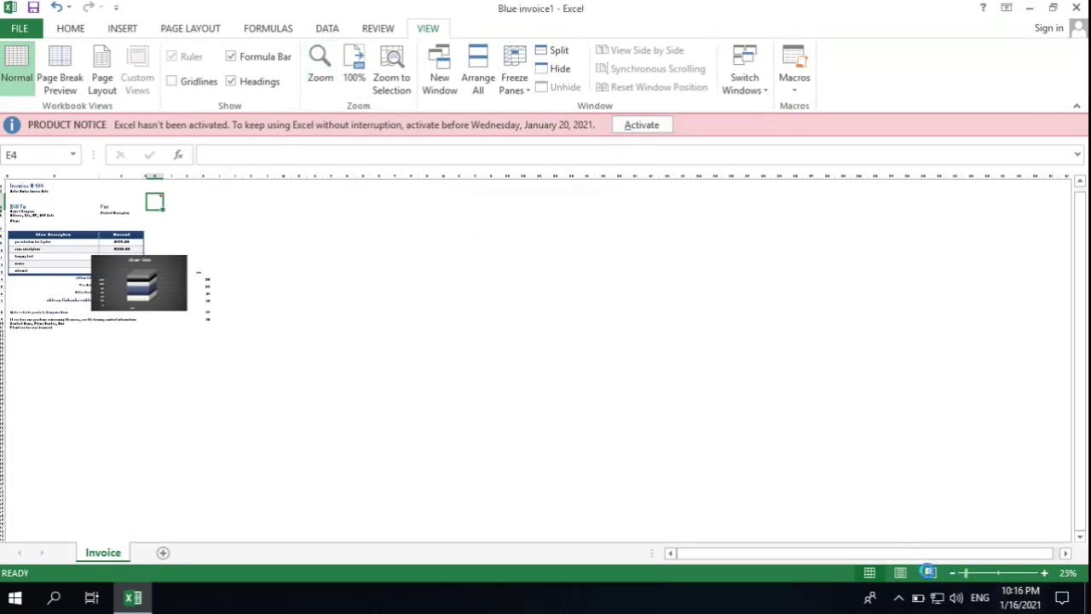
scroll(989, 394, "down", 1)
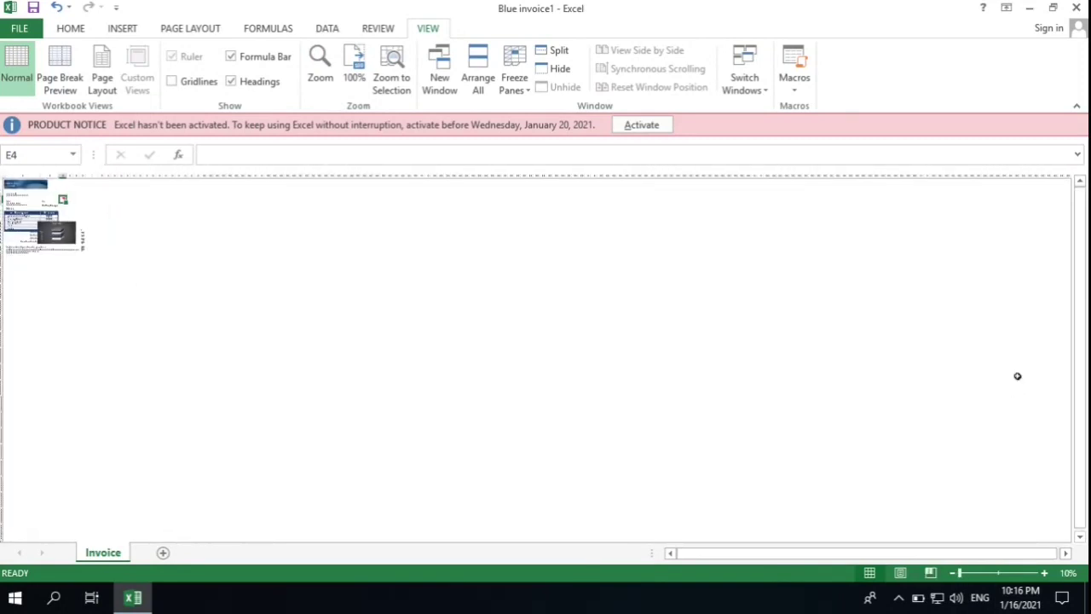
left_click(1016, 375)
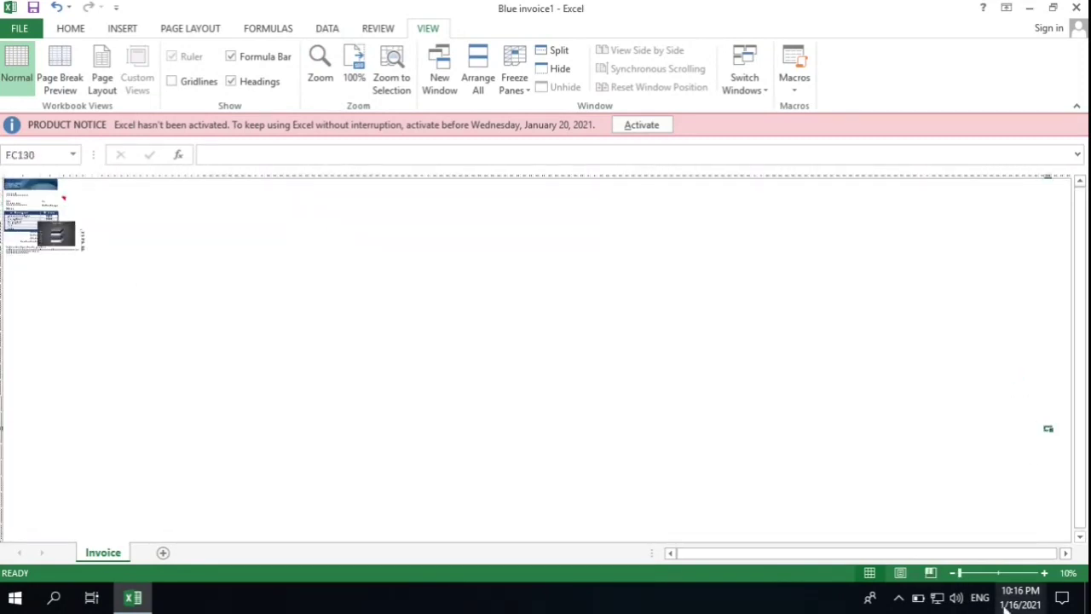
Step: Raise the worksheet zoom to 226%, return to the first columns and select cell B130
left_click(962, 572)
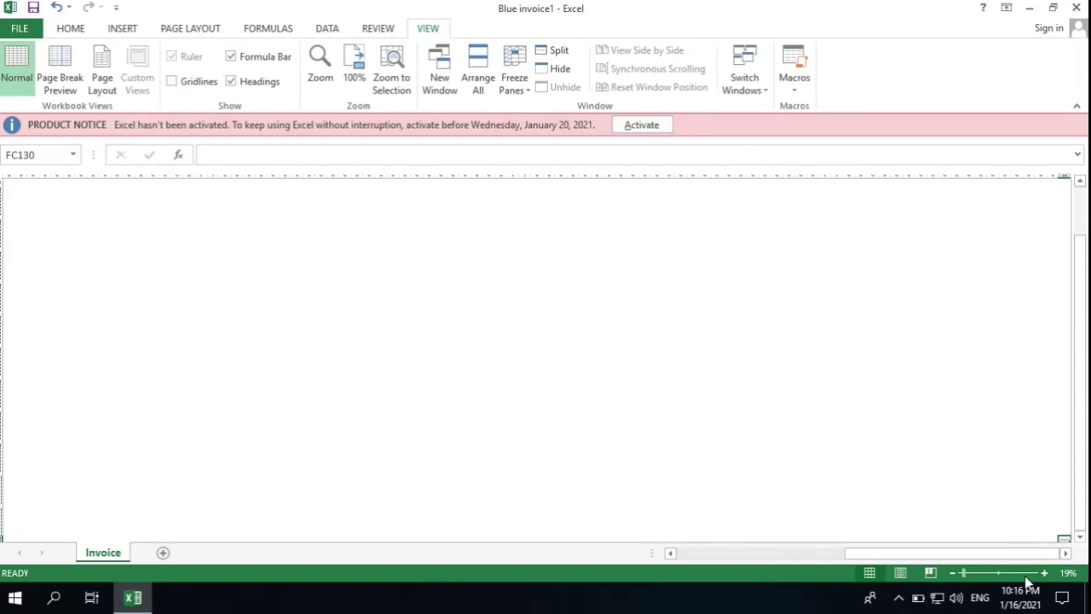
left_click(960, 573)
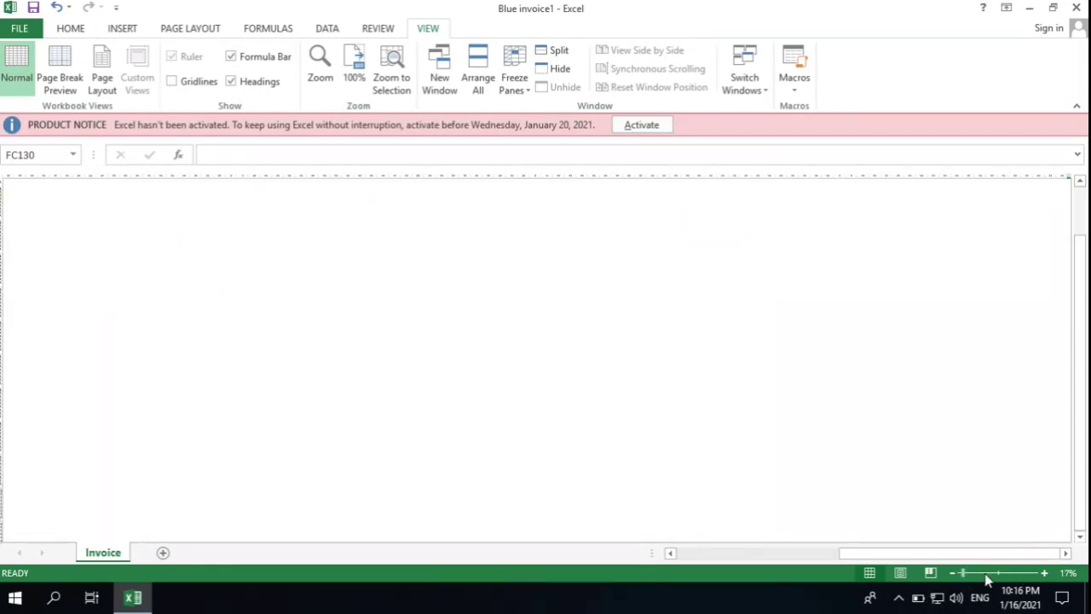
left_click(1015, 575)
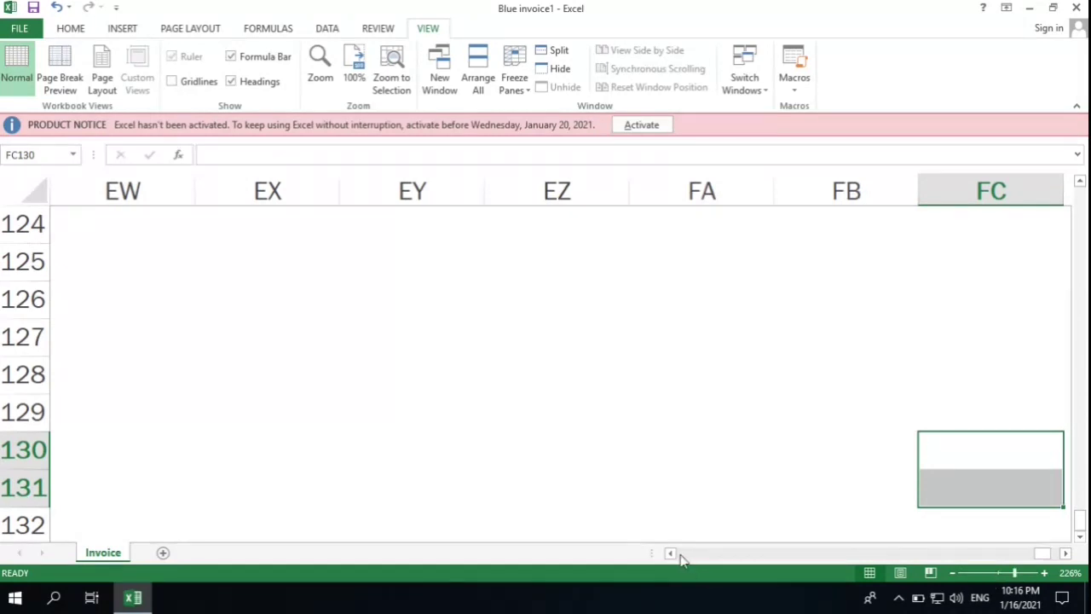
left_click(680, 555)
left_click(750, 554)
double_click(1041, 555)
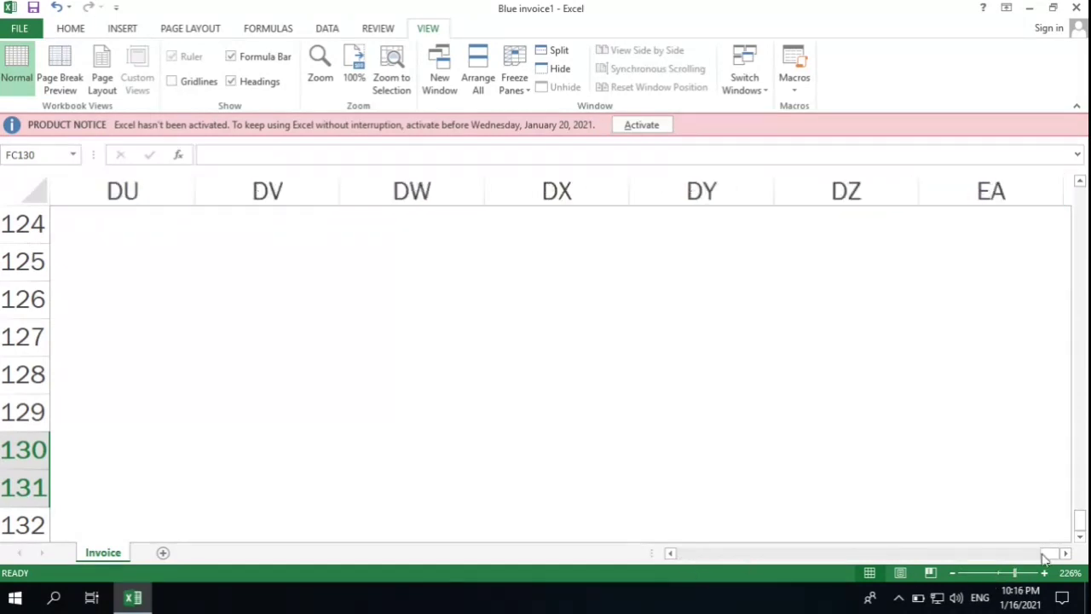
left_click_drag(1045, 558, 673, 570)
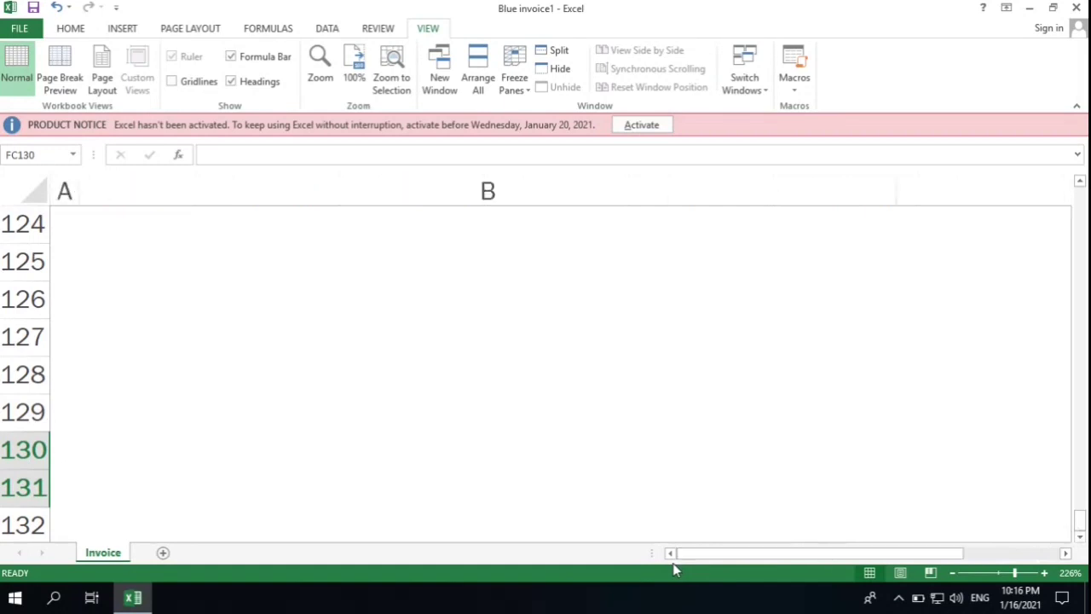
left_click(509, 447)
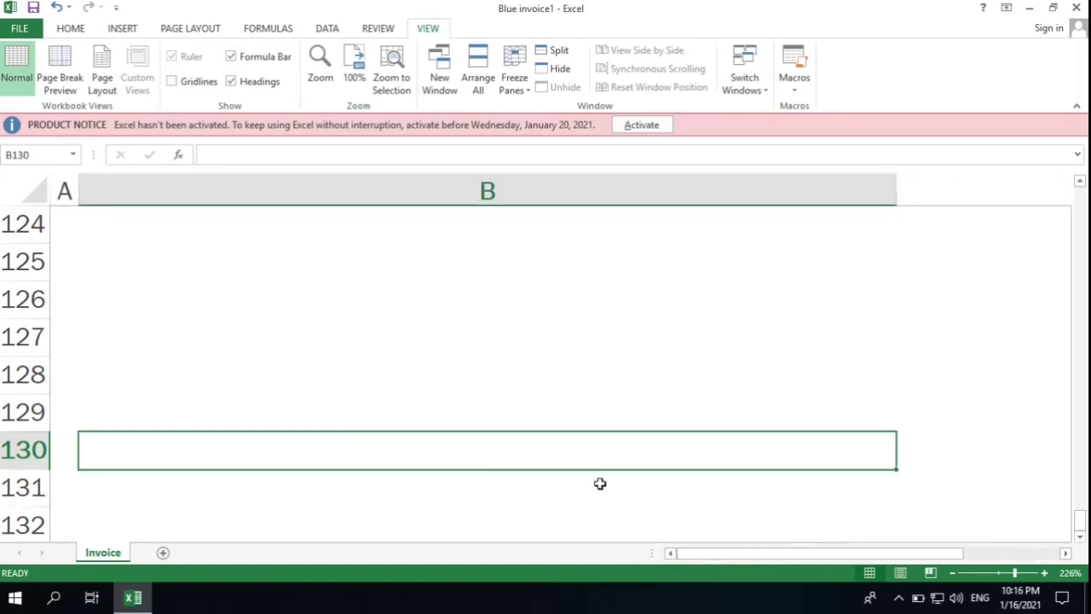
Step: Set the worksheet zoom to 118% and check the Freeze Panes options without freezing anything
left_click(1016, 573)
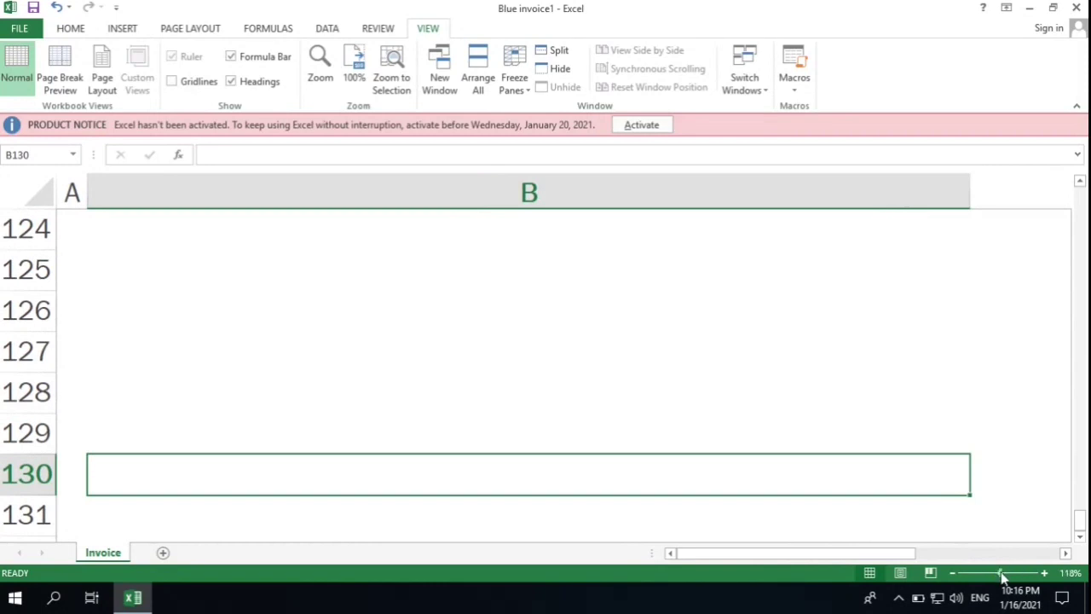
left_click(1002, 573)
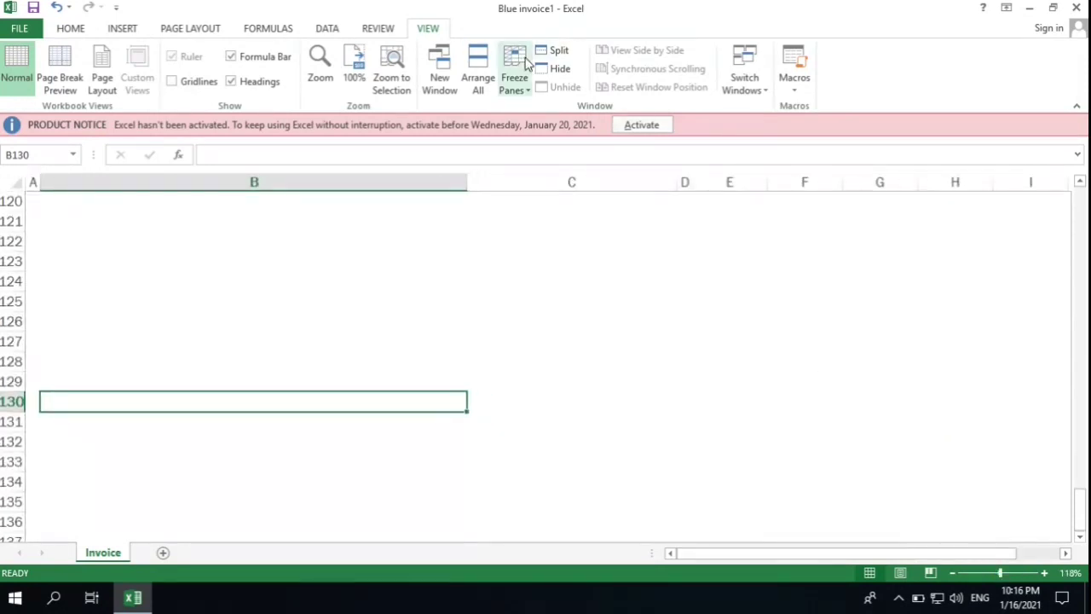
left_click(514, 90)
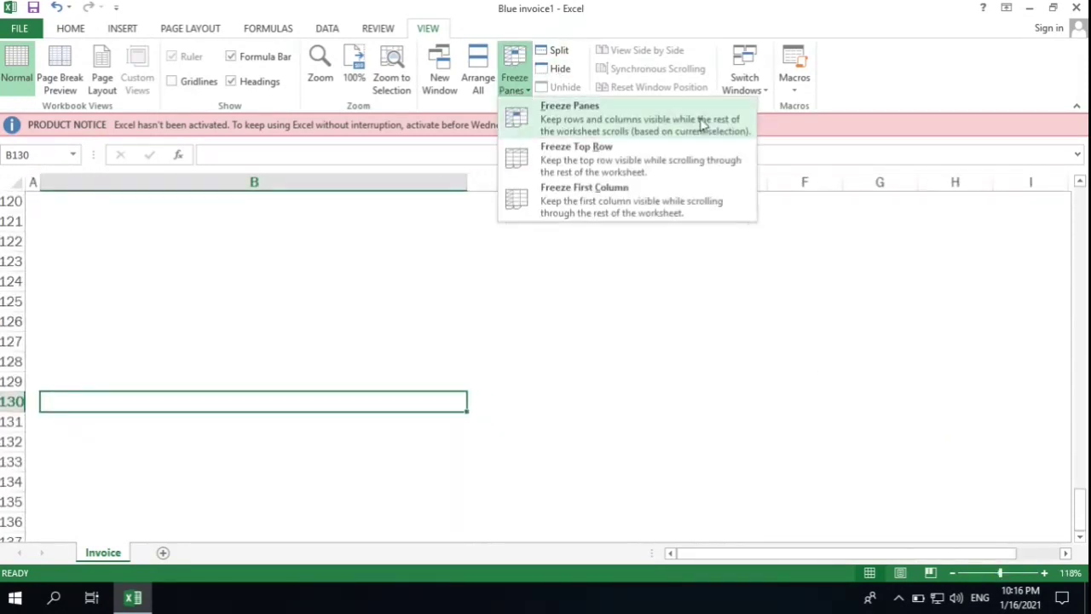
left_click(841, 80)
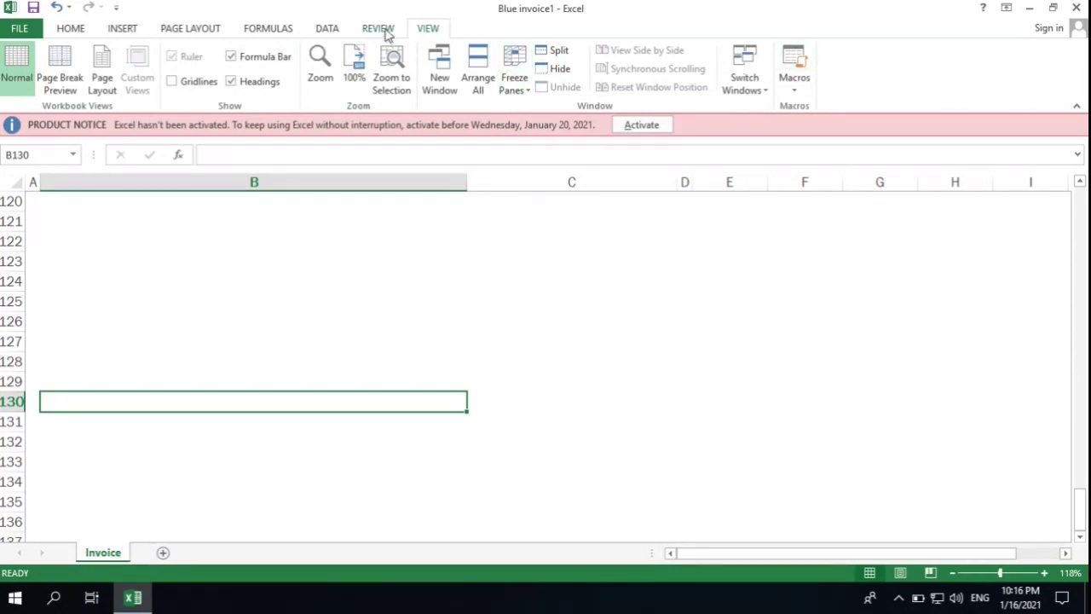
Step: Review the invoice in Page Layout view up to its page header, and return to Normal view
left_click(101, 77)
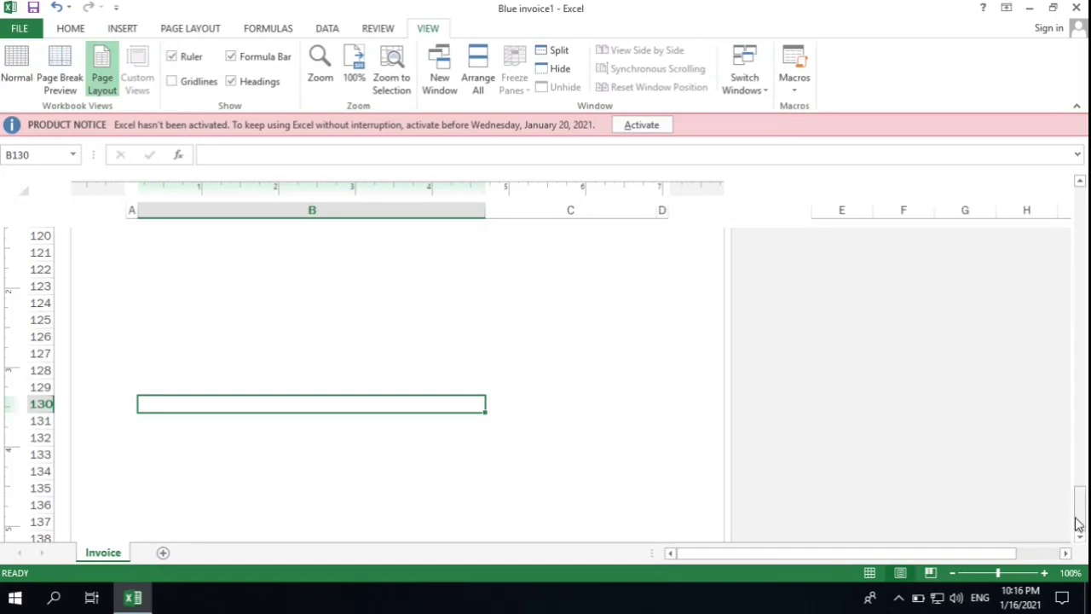
left_click_drag(1081, 523, 1086, 323)
mouse_move(1087, 418)
left_mouse_down()
mouse_move(1086, 435)
mouse_move(1086, 309)
mouse_move(1086, 432)
left_mouse_up()
scroll(1078, 375, "up", 15)
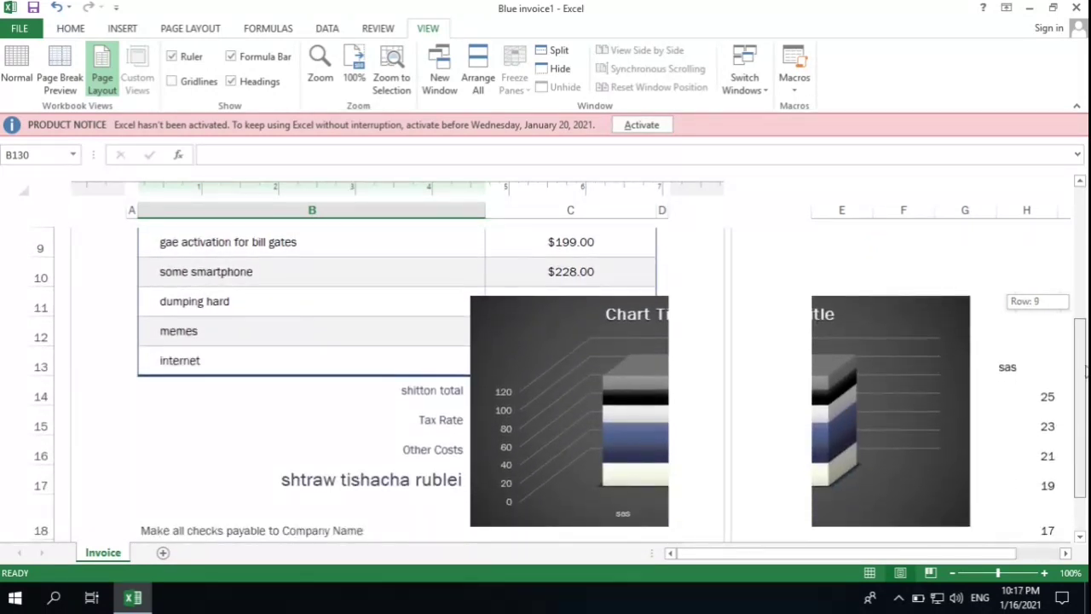
left_click_drag(1086, 368, 1086, 196)
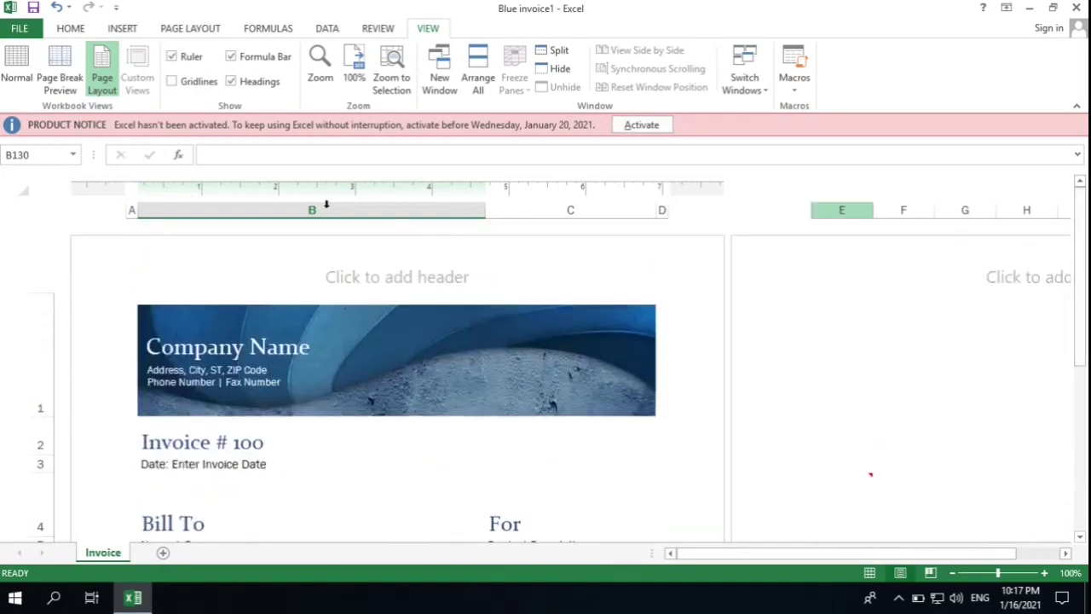
left_click(26, 58)
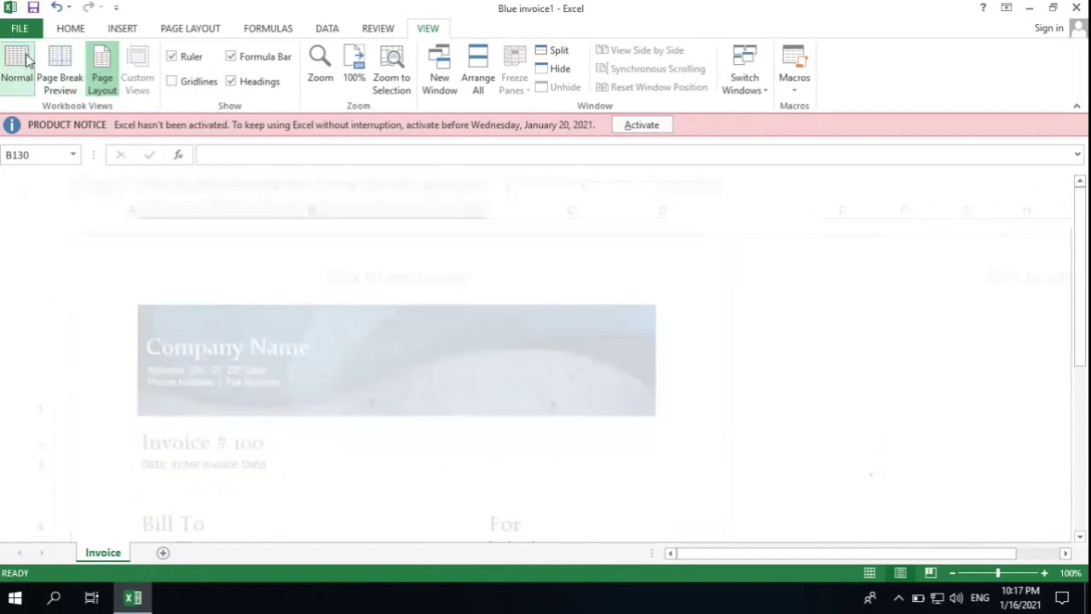
Step: Check the fill color, font color, font and Merge & Center choices for cell B130 without applying any
left_click(93, 29)
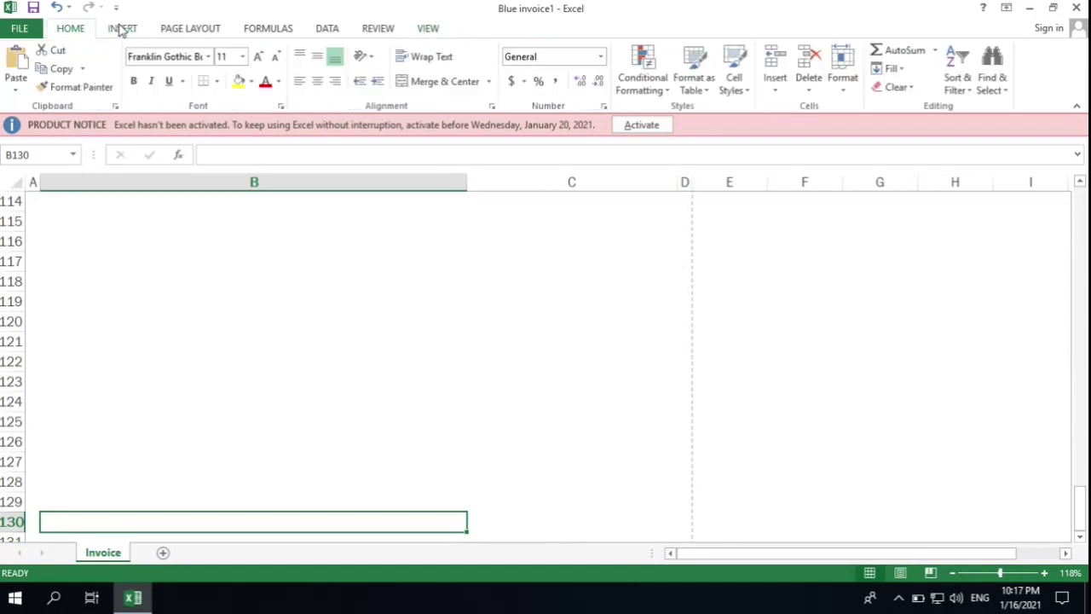
left_click(252, 83)
left_click(277, 82)
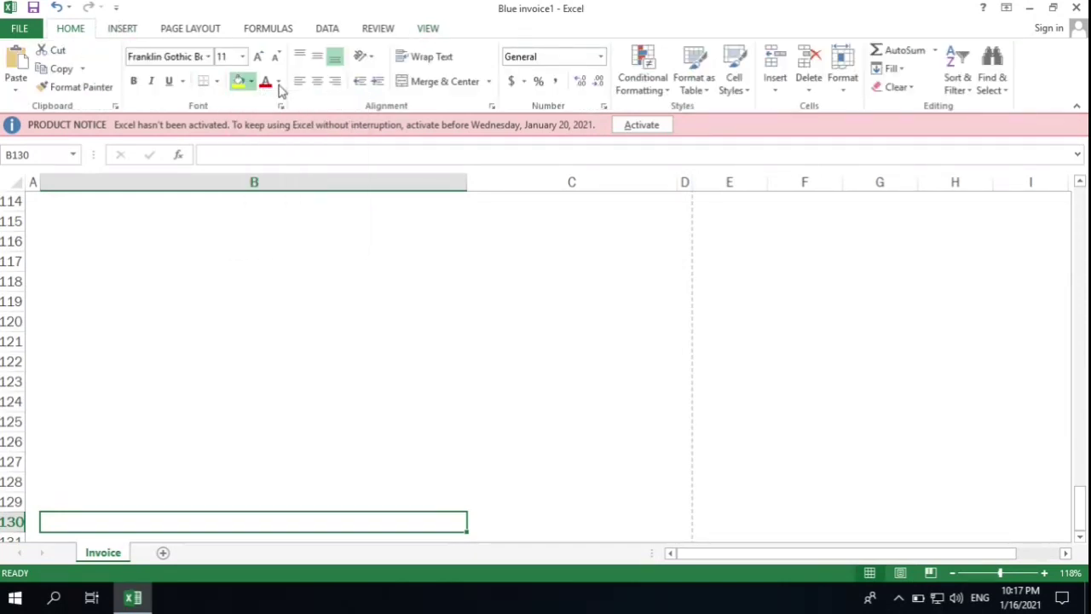
left_click(278, 82)
left_click(278, 82)
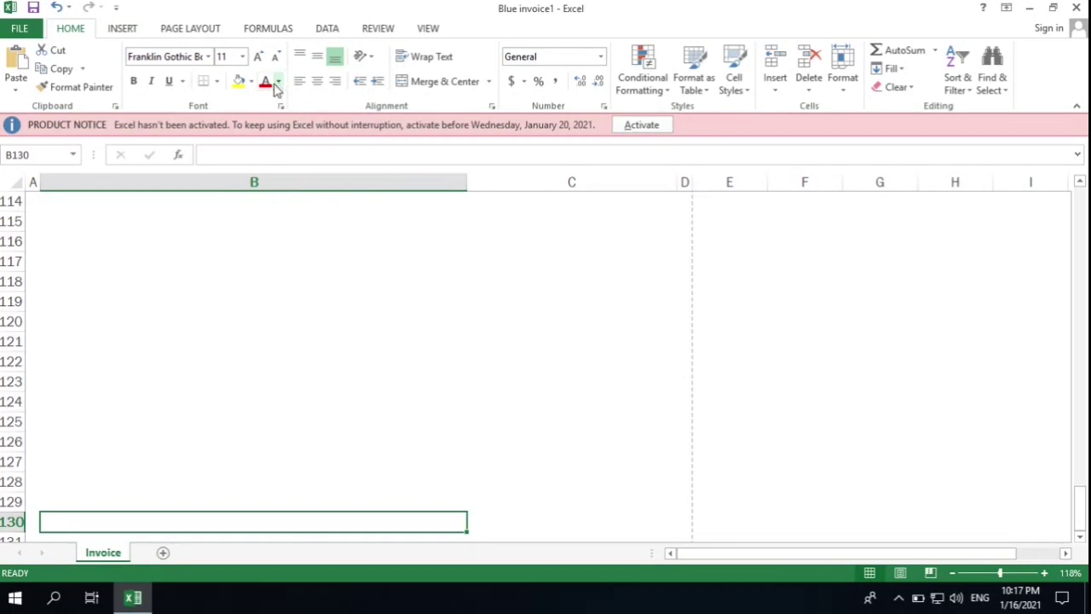
left_click(208, 57)
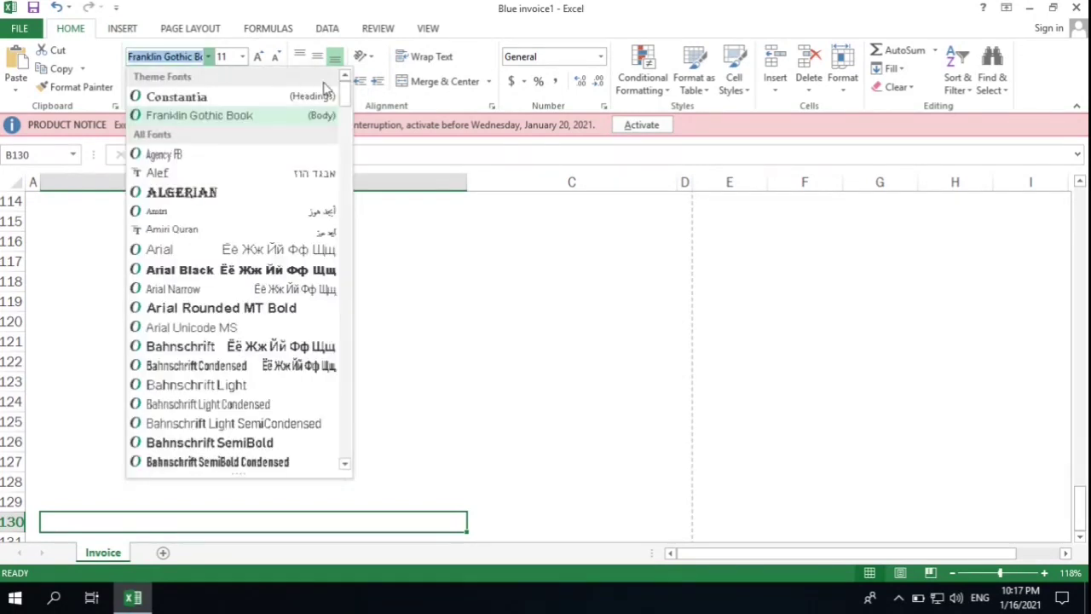
left_click(486, 85)
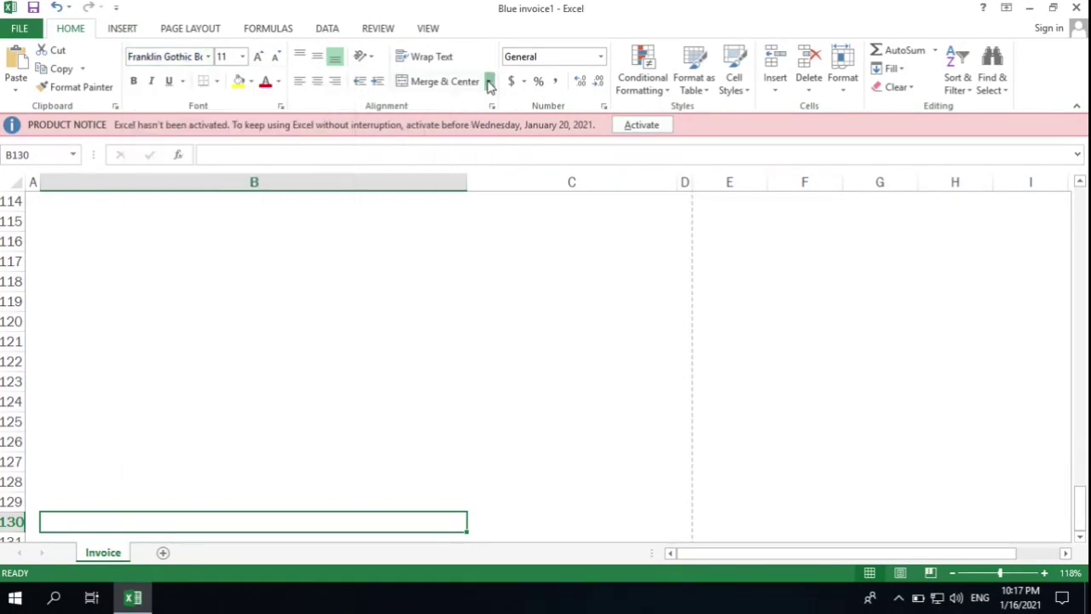
left_click(489, 84)
left_click(490, 84)
Step: Browse the list of available fonts and close it without changing the cell's font
left_click(208, 58)
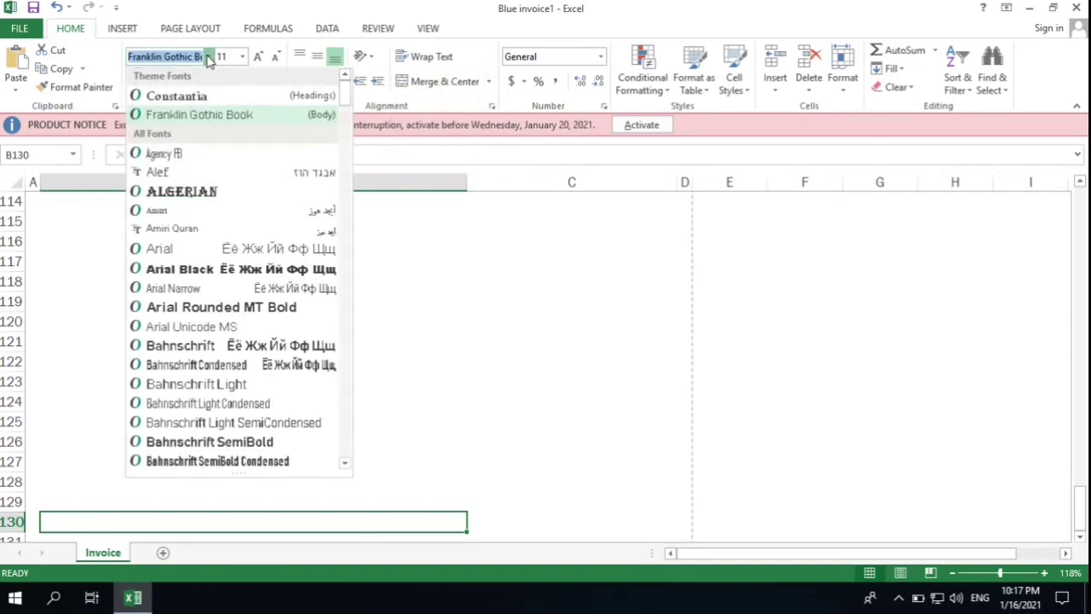
left_click_drag(342, 109, 347, 85)
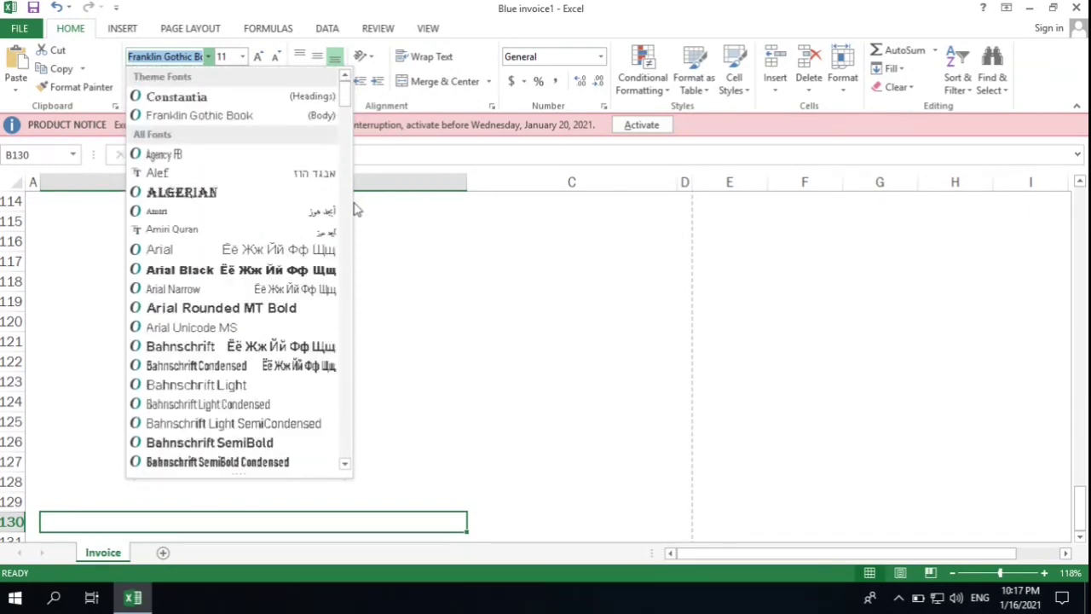
left_click_drag(345, 208, 348, 284)
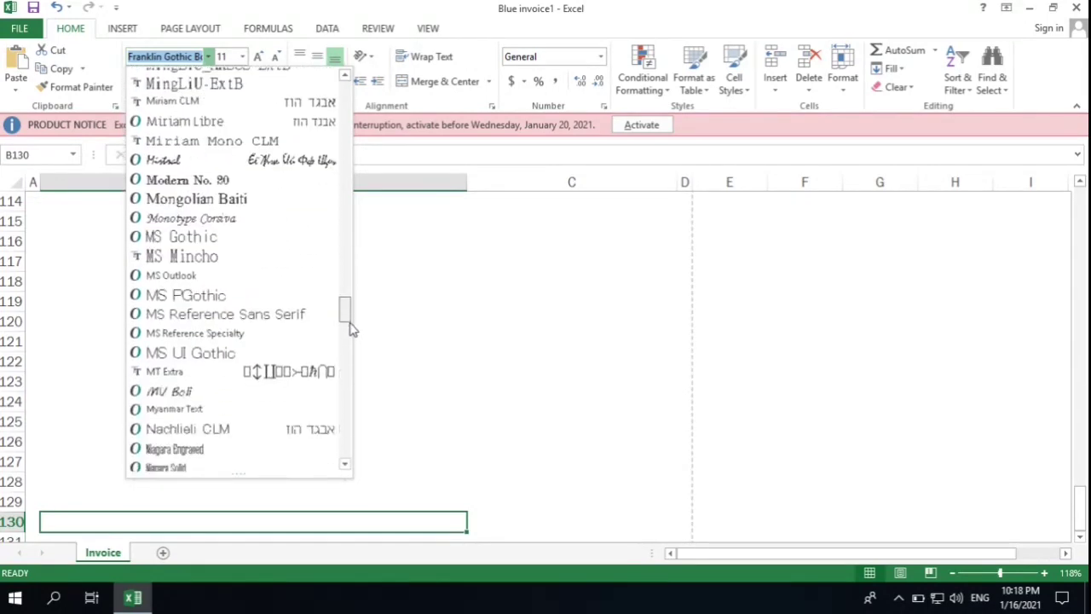
left_click_drag(351, 366, 352, 377)
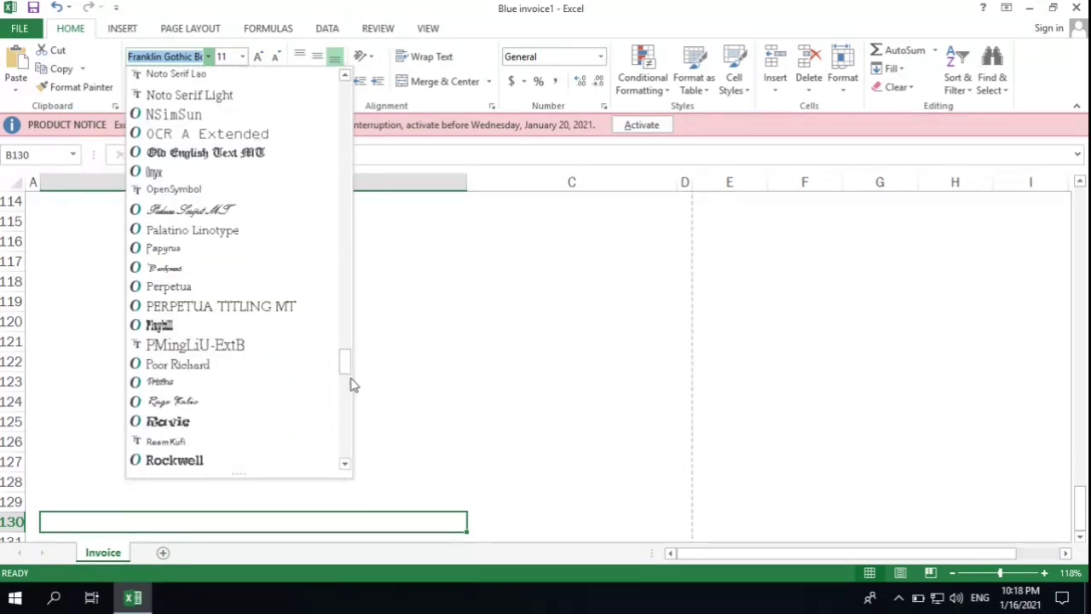
left_click_drag(349, 375, 348, 230)
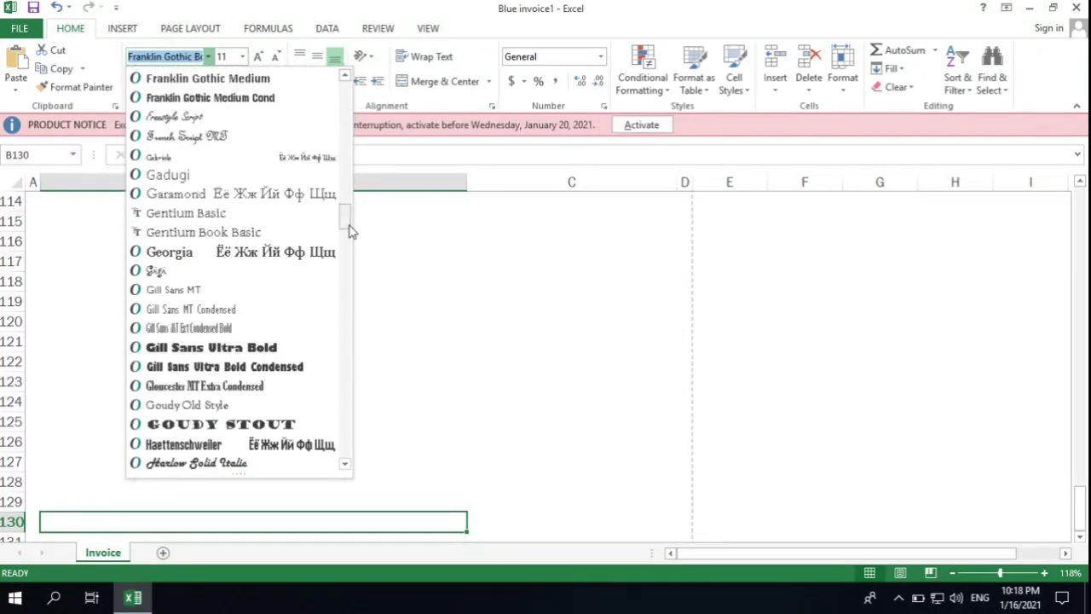
left_click(467, 375)
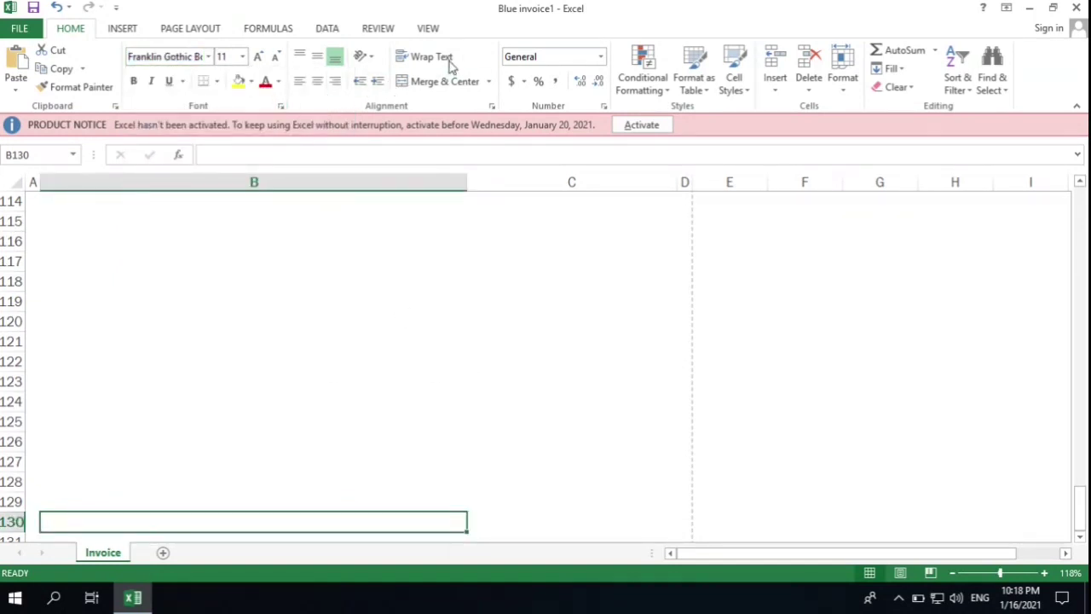
Step: Apply the Time number format to cell B130
left_click(595, 62)
left_click(600, 58)
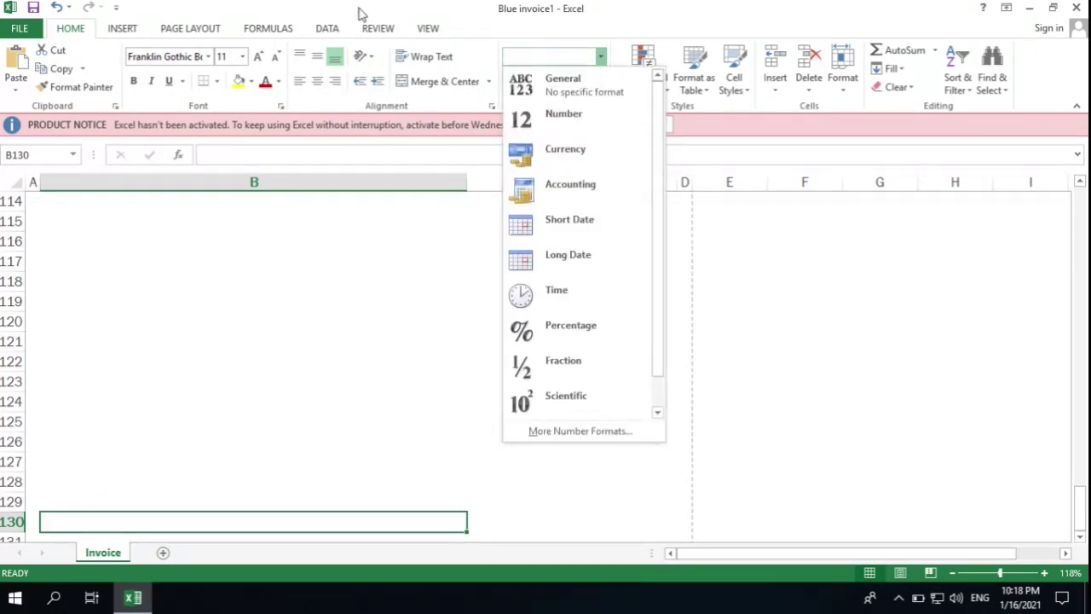
left_click(537, 298)
Step: Examine the additional number formats, including the Special category, and the Protection settings in Format Cells without applying changes
left_click(602, 58)
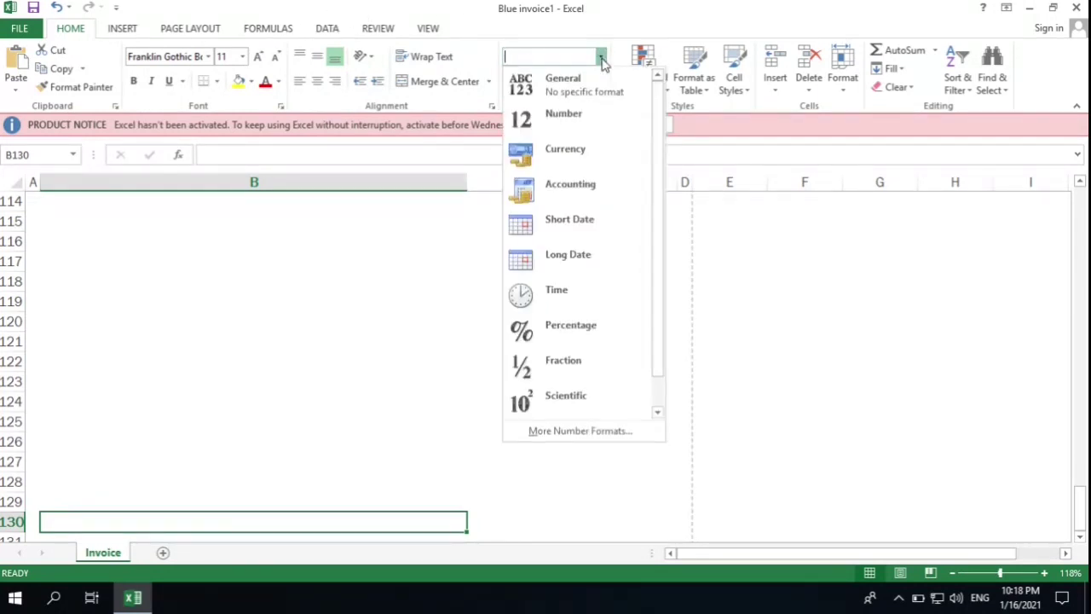
left_click_drag(660, 146, 669, 230)
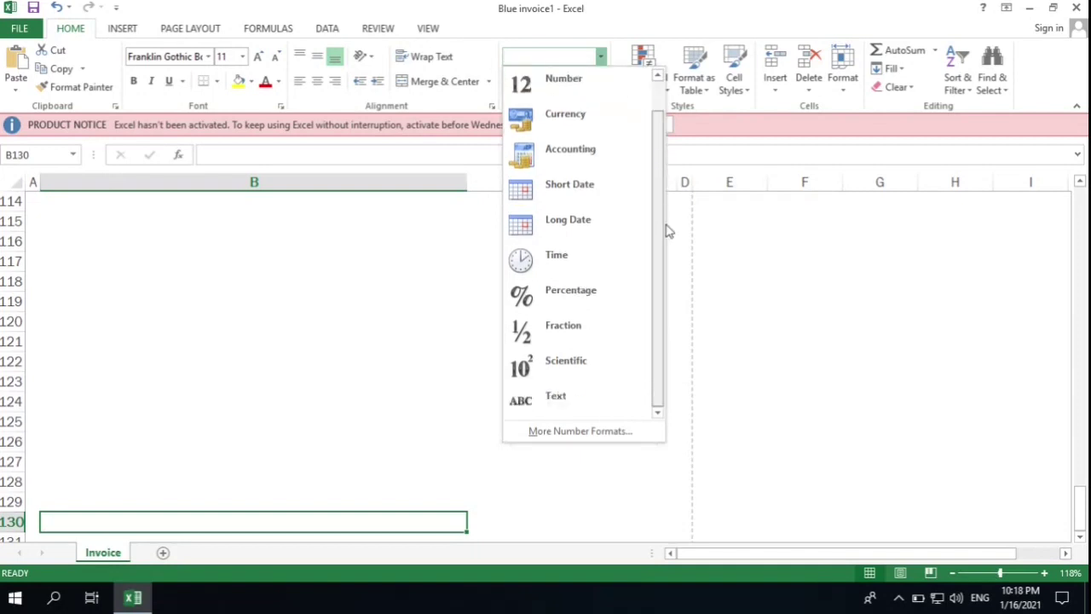
left_click(562, 431)
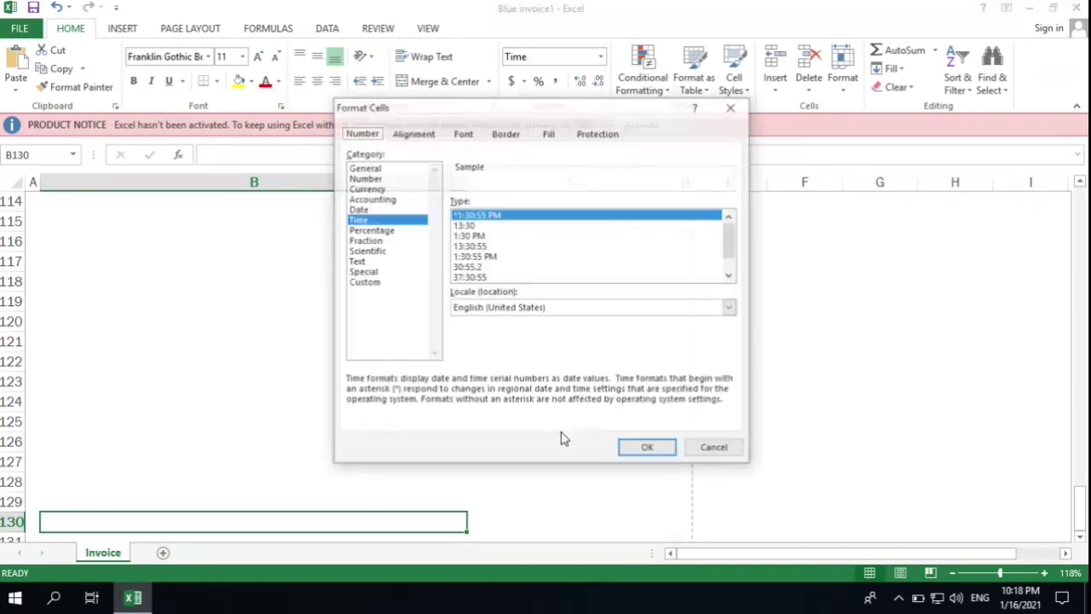
left_click(388, 273)
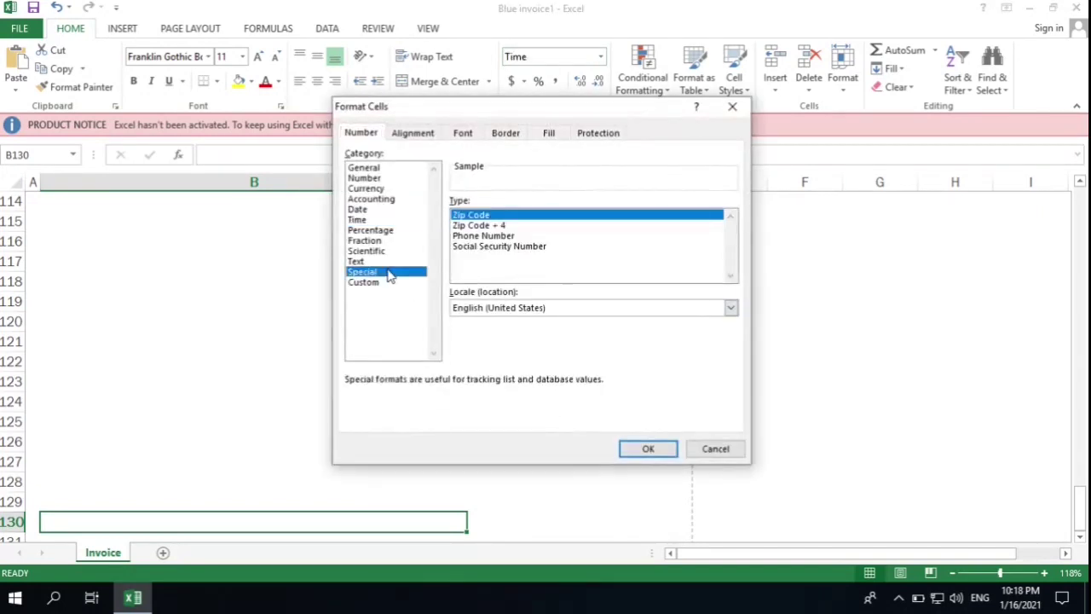
left_click(609, 136)
left_click(732, 105)
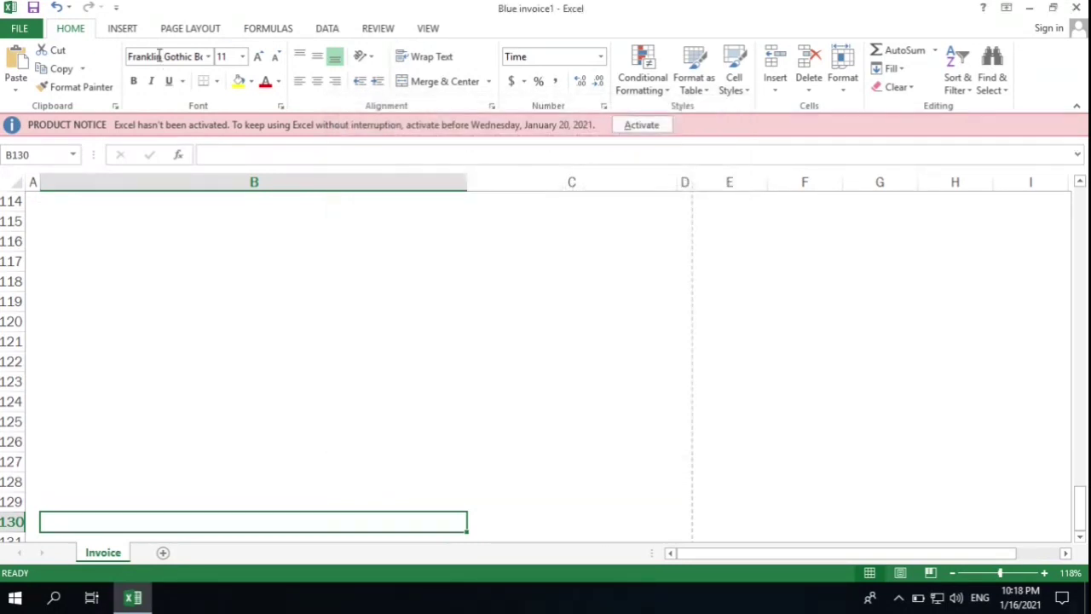
Step: Check the dialog for inserting a picture from file and the gallery of shapes without inserting anything
left_click(124, 30)
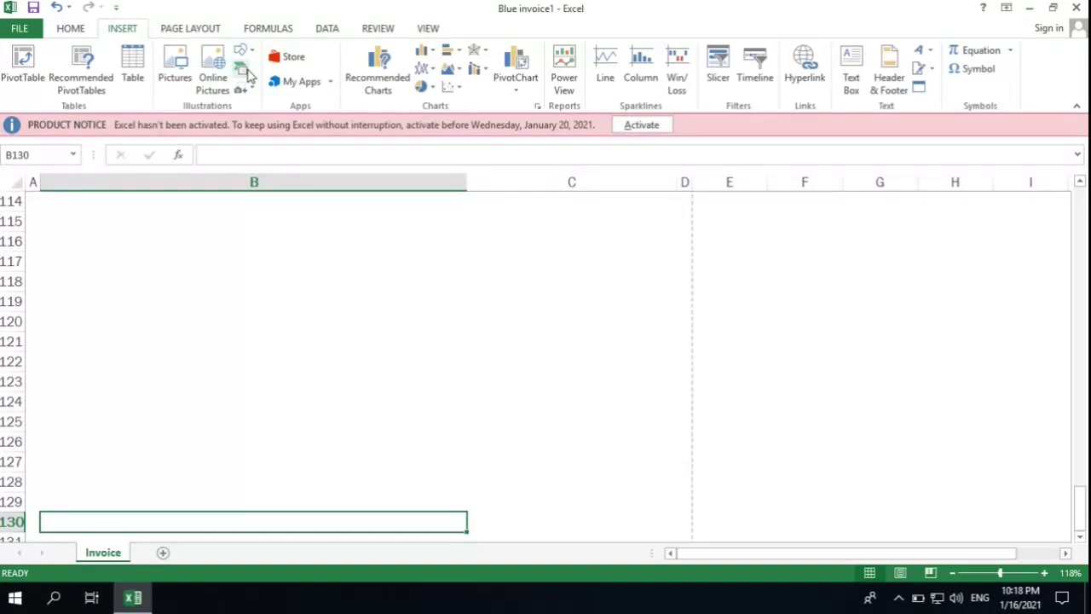
left_click(174, 67)
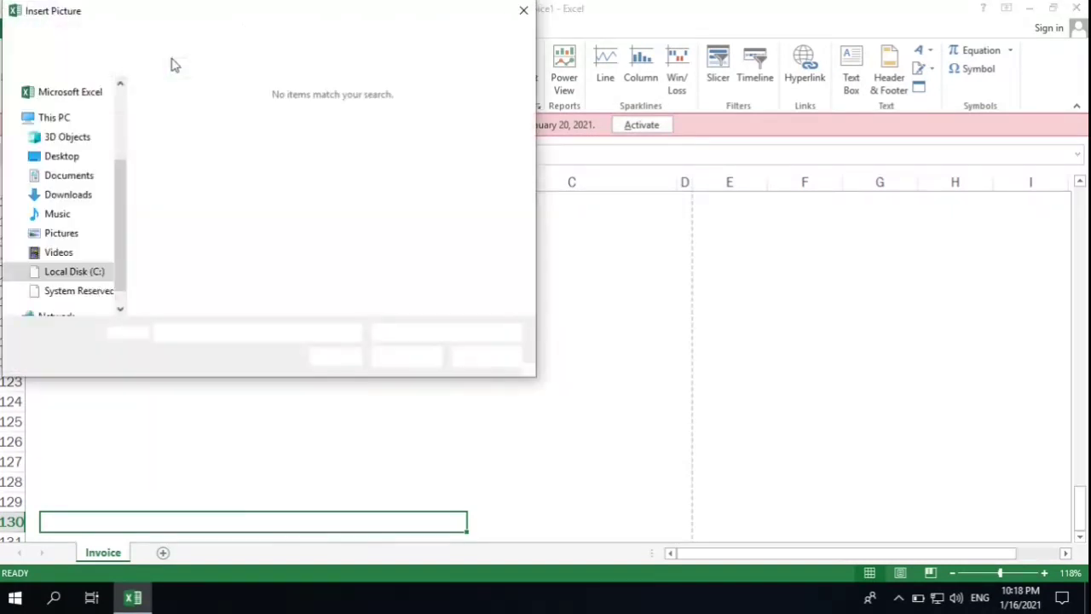
left_click(523, 10)
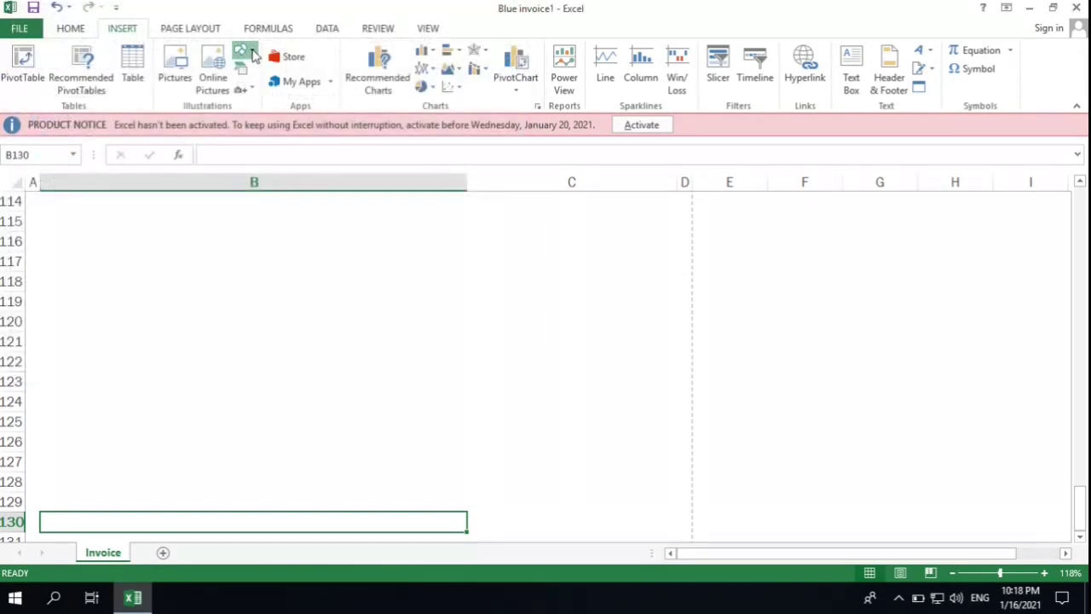
left_click(252, 53)
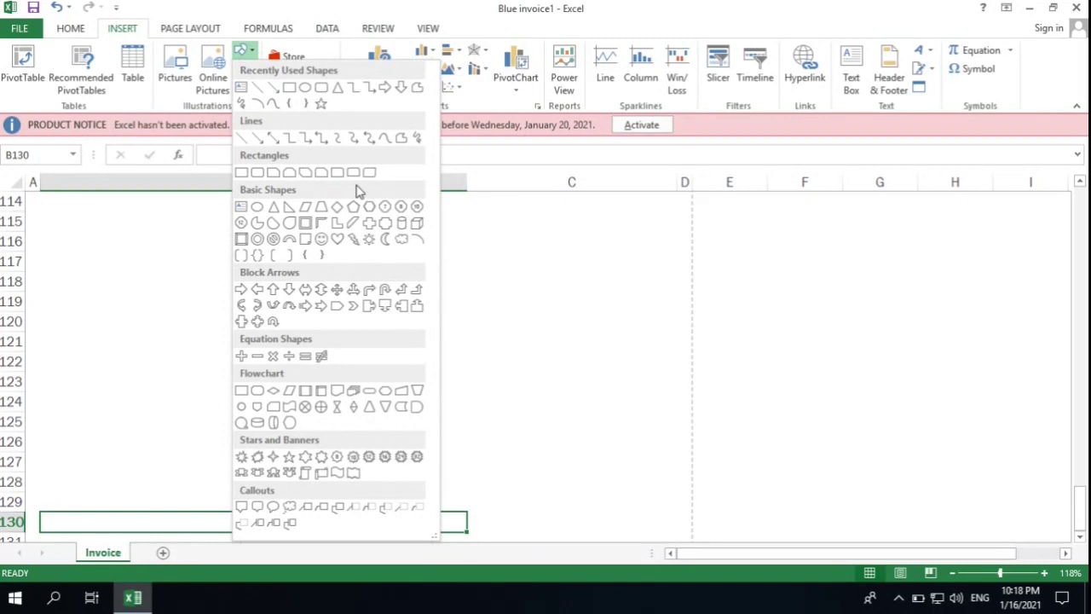
left_click(253, 51)
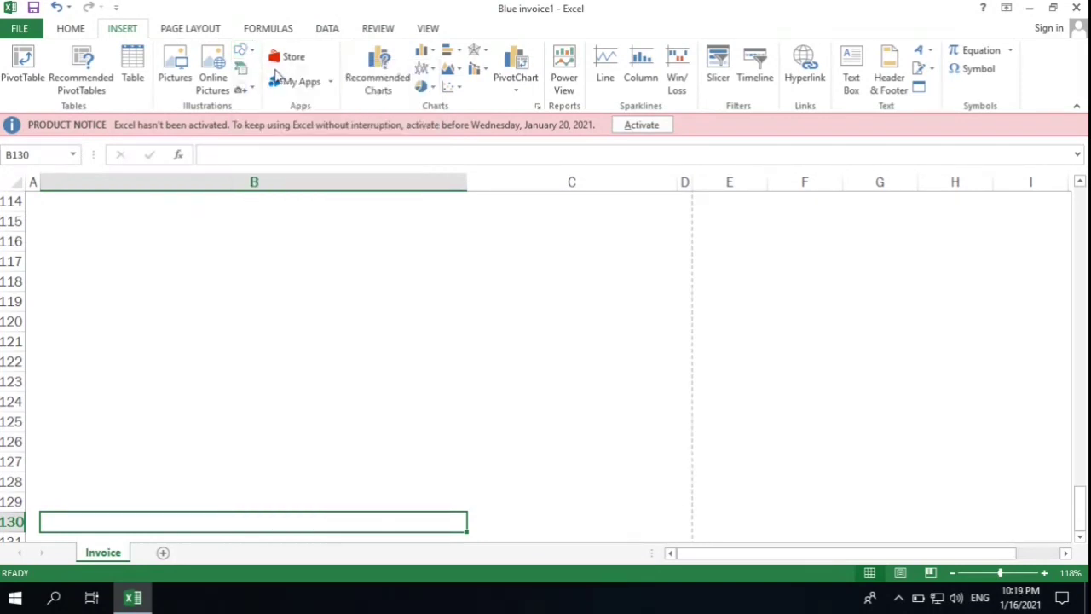
Step: Check the recently used apps and the Screen Clipping option without adding anything to the sheet
left_click(331, 83)
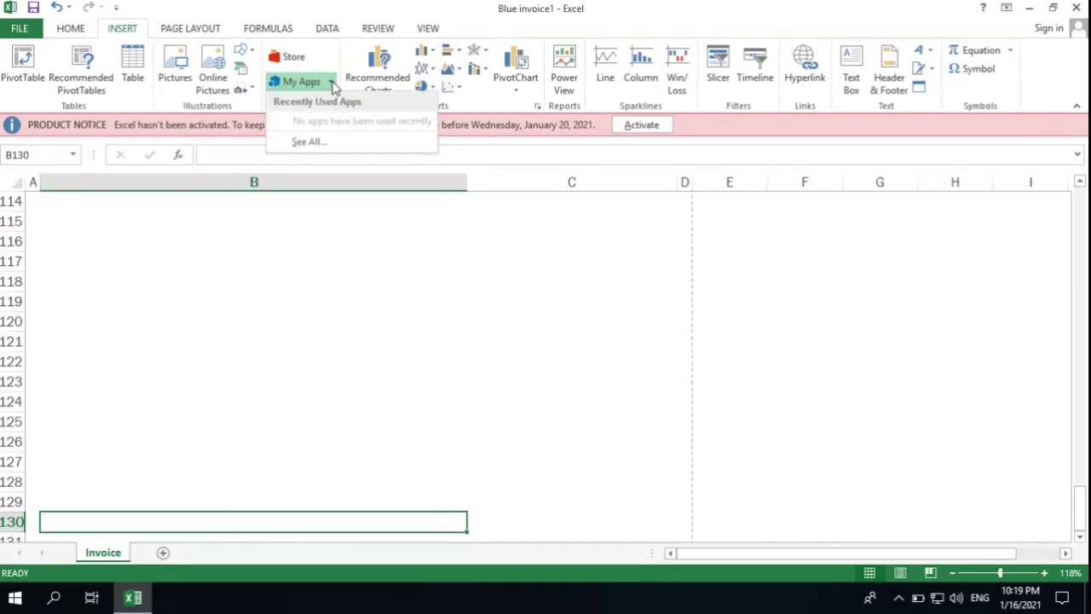
left_click(251, 87)
left_click(251, 88)
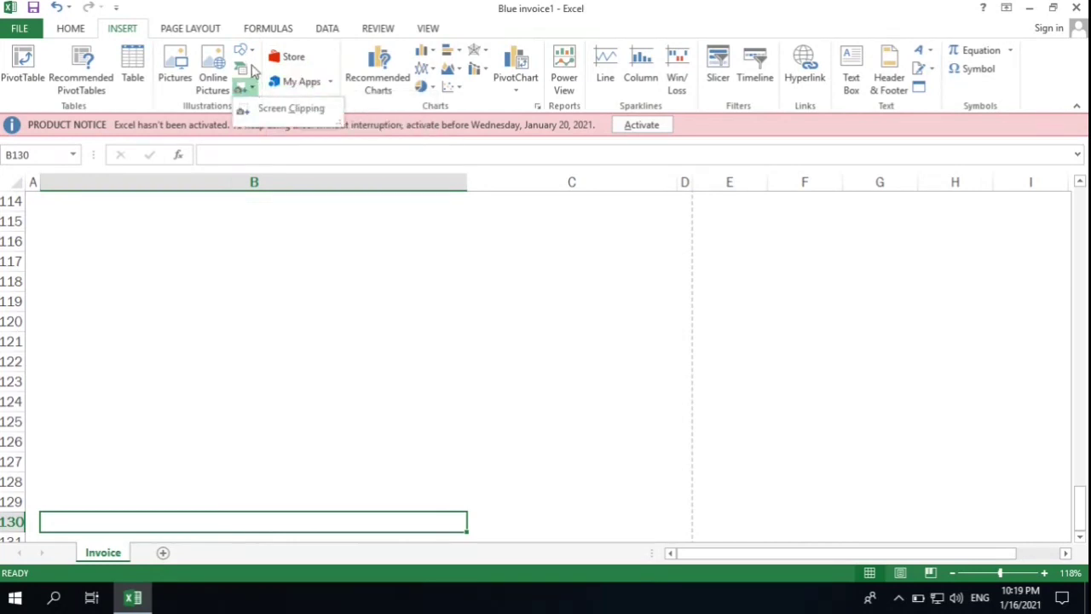
left_click(256, 55)
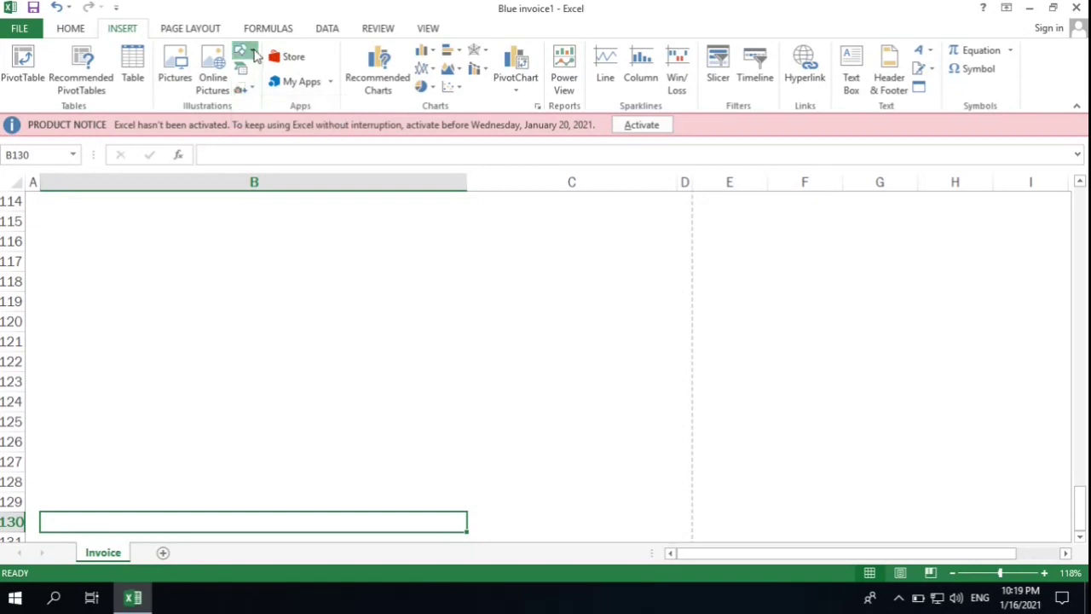
Step: Check the online picture sources and the existing connections offered for a Timeline without inserting either
left_click(205, 107)
left_click(213, 90)
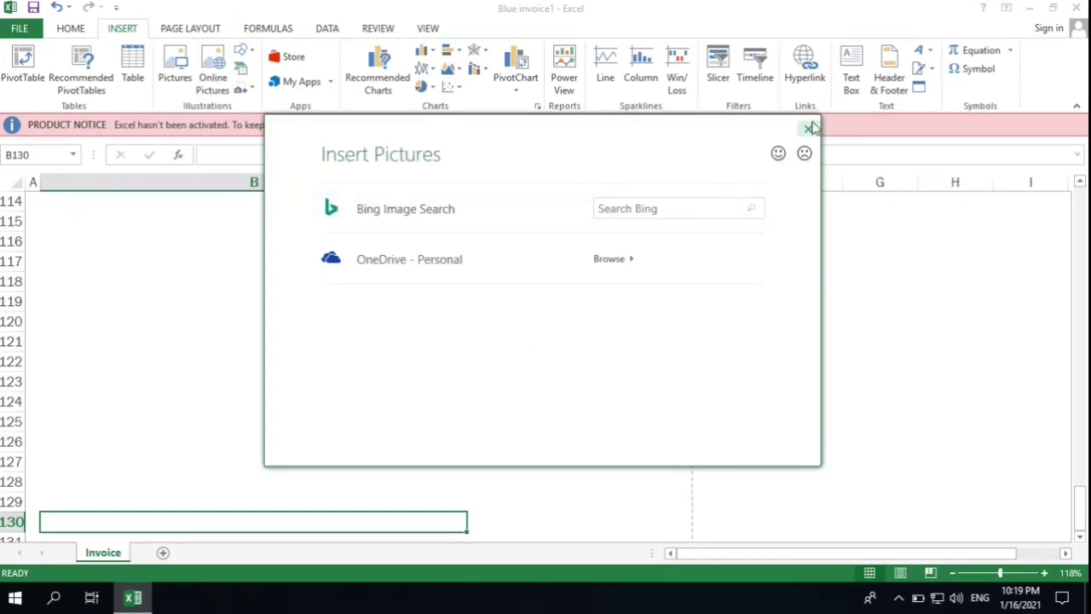
left_click(810, 129)
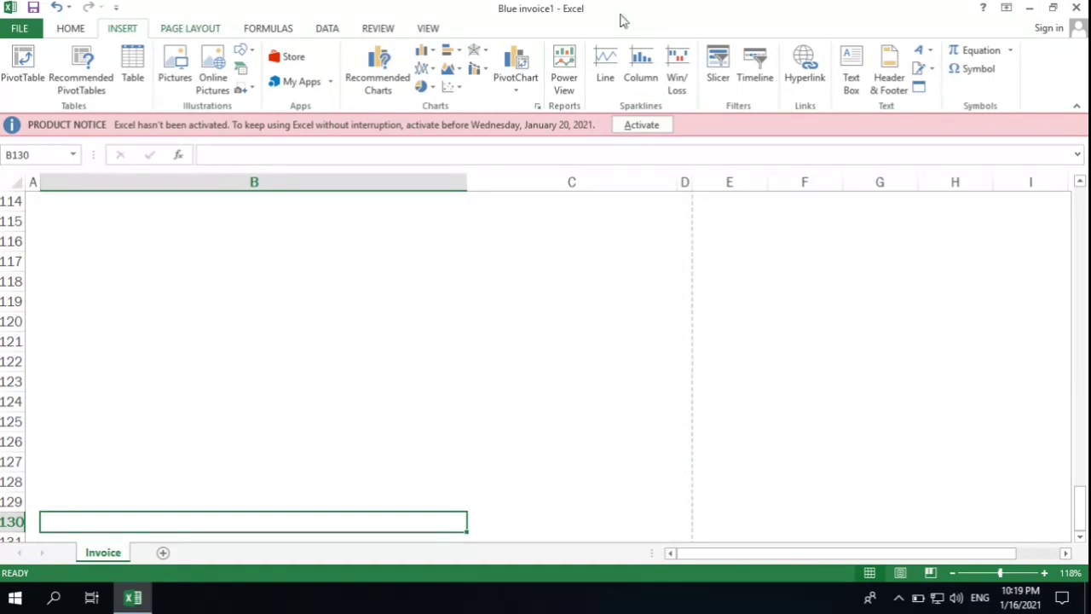
left_click(756, 68)
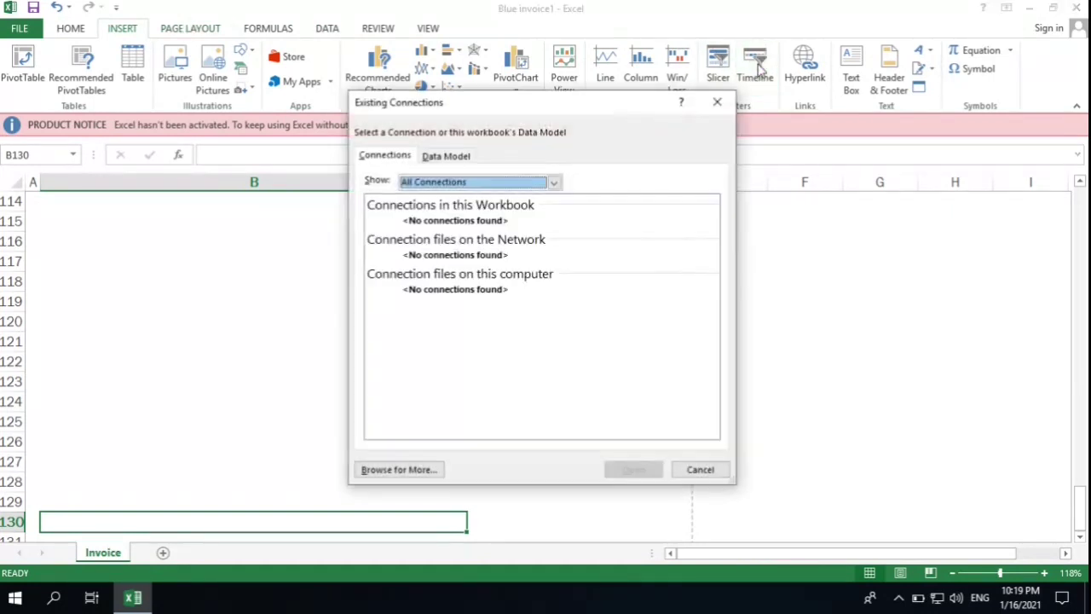
left_click(724, 104)
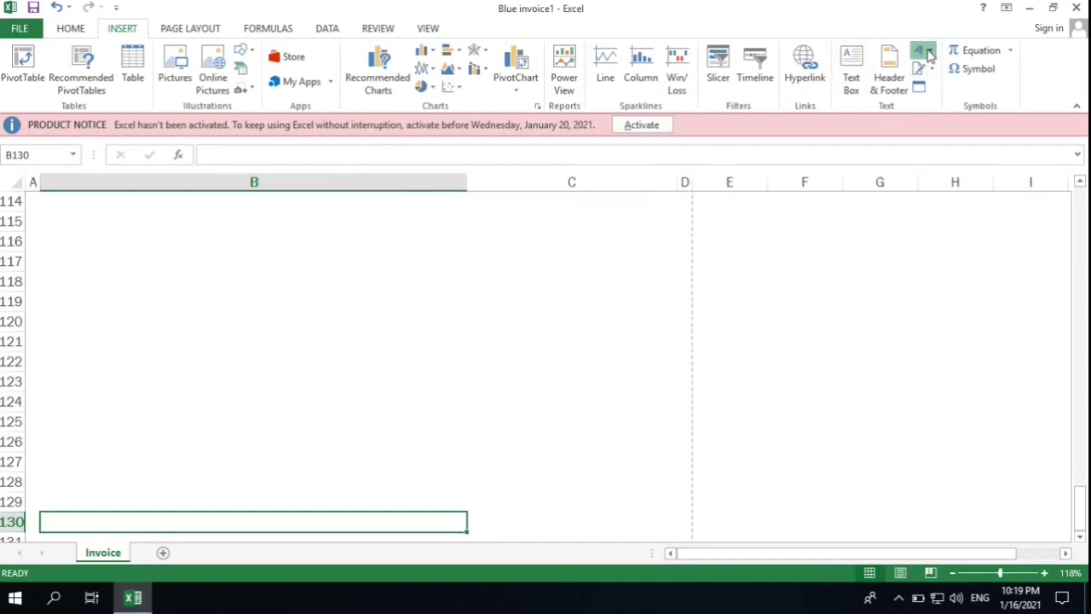
Step: Insert WordArt in the plain dark blue style on the Invoice sheet with the text "bkosbsbsbsbsbsbs"
left_click(925, 53)
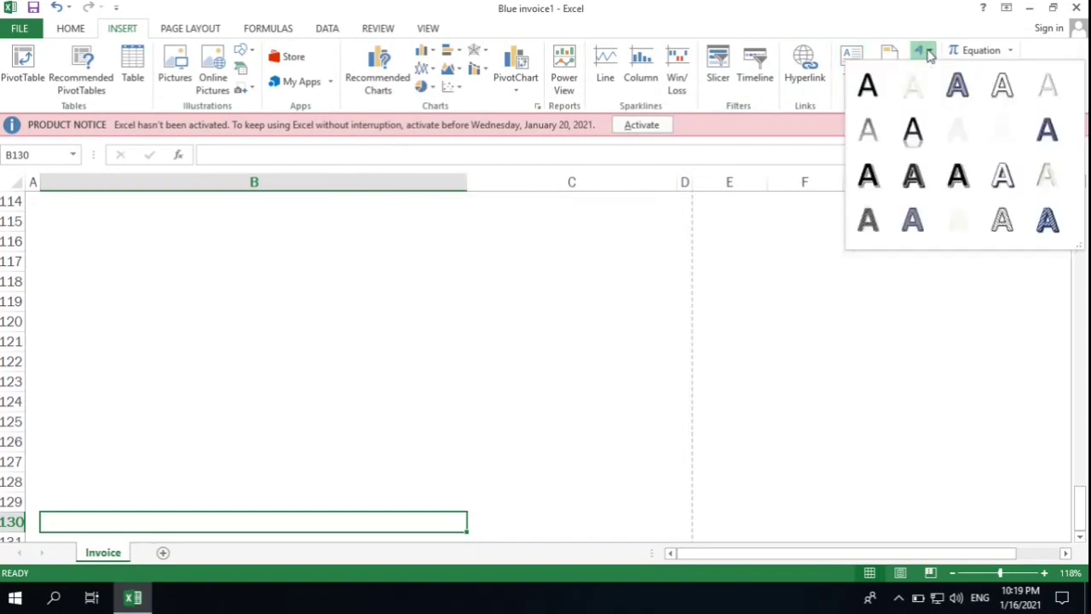
left_click(1048, 130)
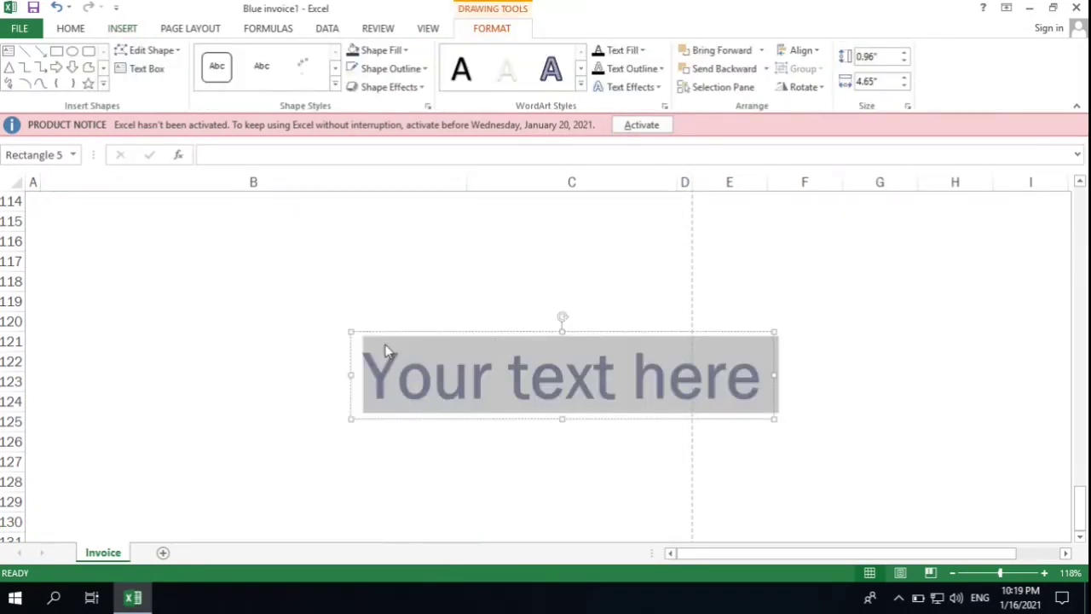
type("bkosbsbsbsbsbs")
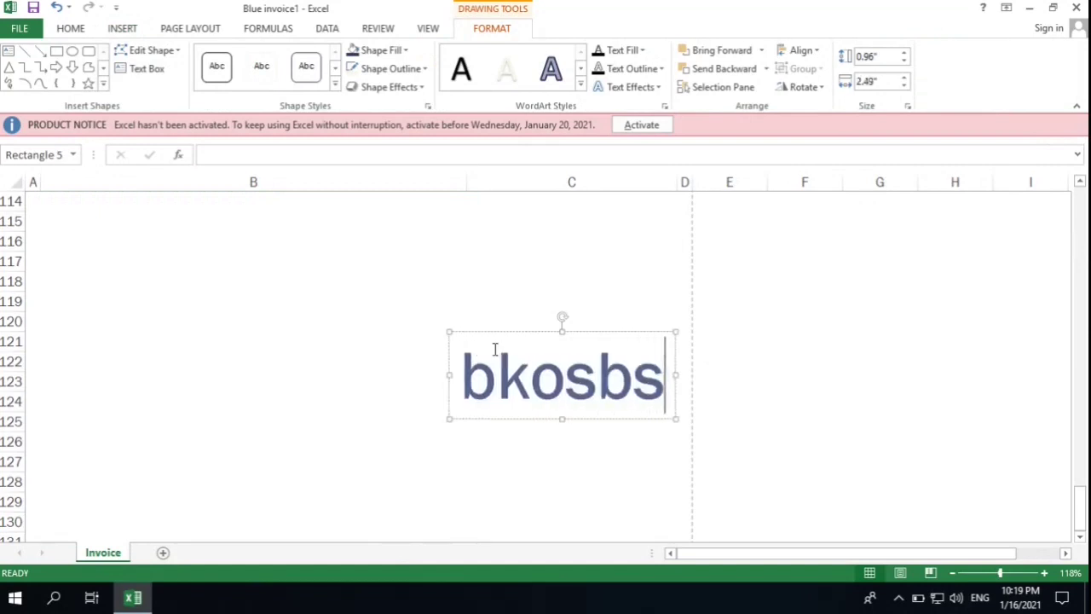
left_click(127, 301)
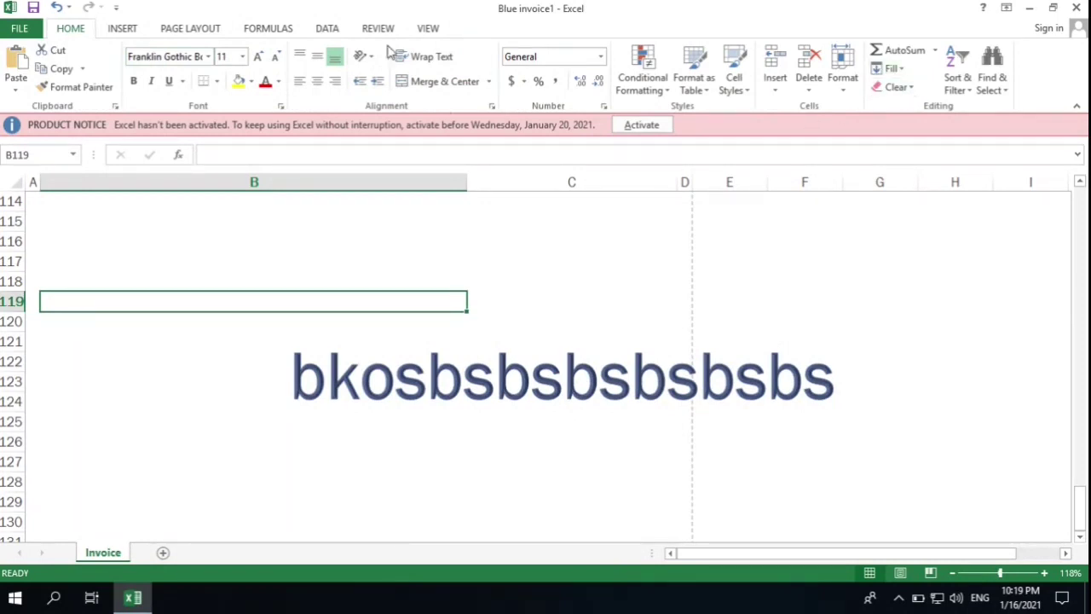
Step: Check the signature line options for the sheet without adding a signature
left_click(121, 31)
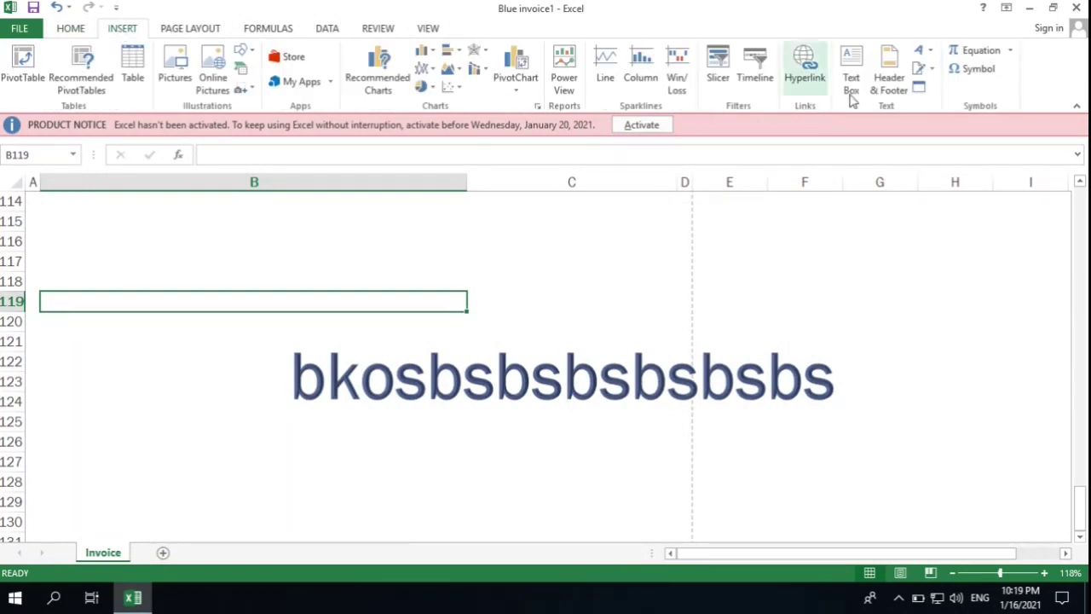
left_click(930, 68)
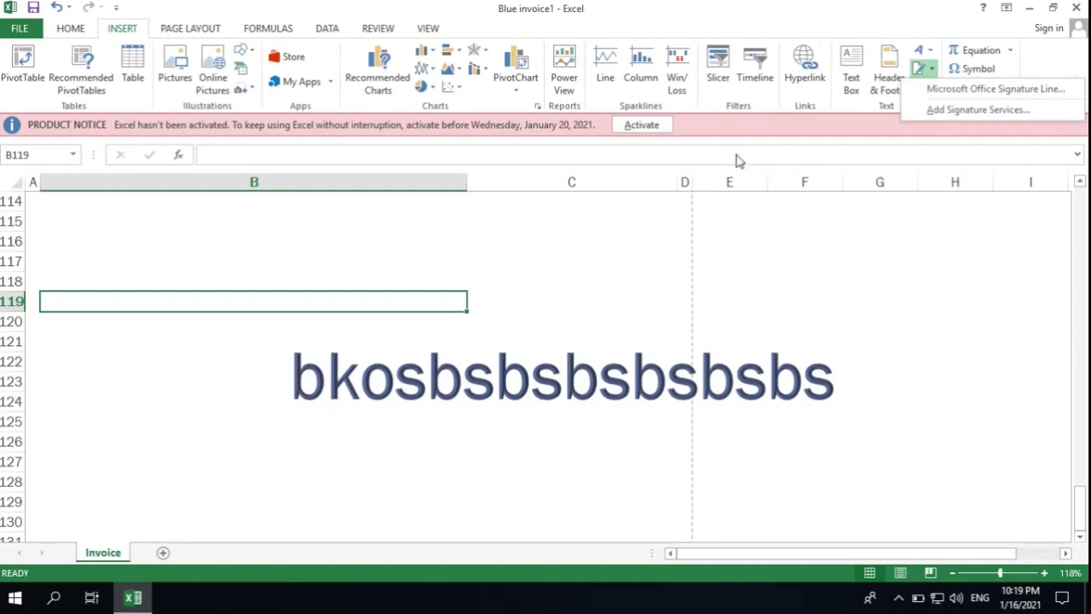
left_click(922, 51)
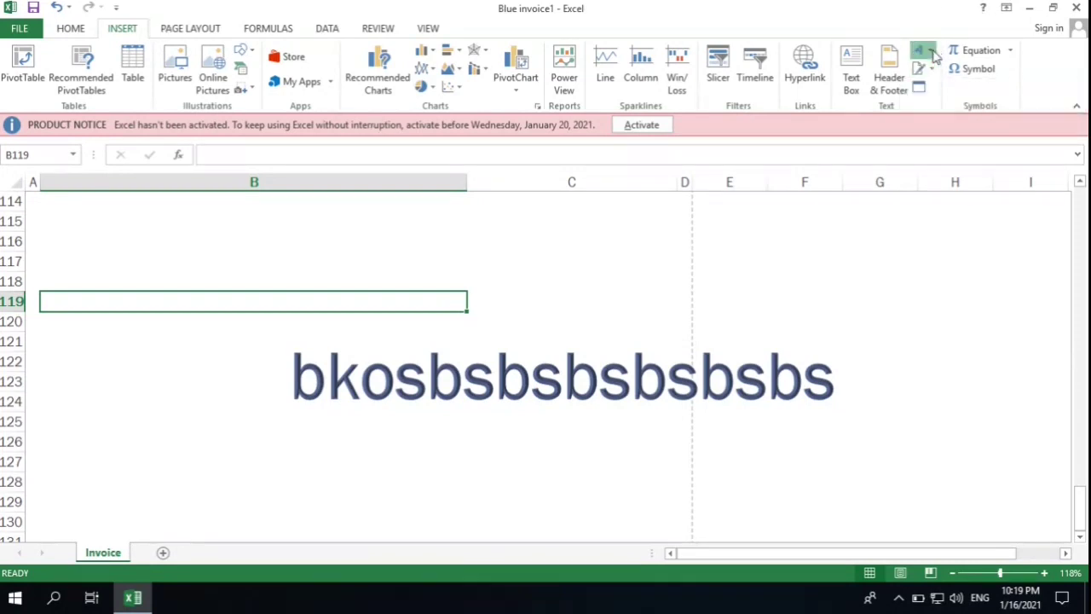
left_click(802, 111)
Step: Check the available theme fonts and theme effects for the workbook without applying any
left_click(175, 31)
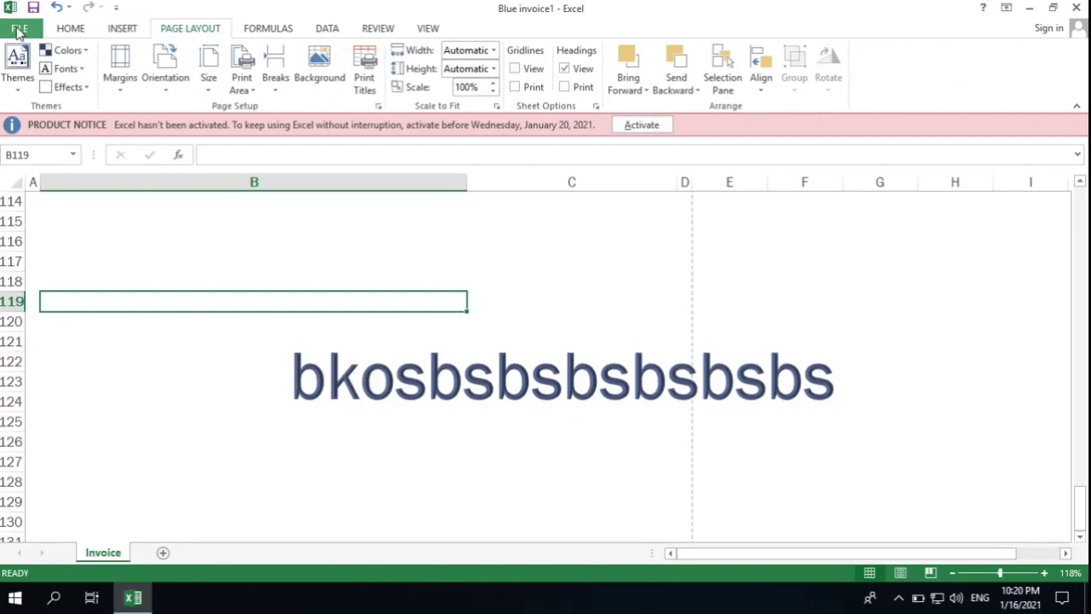
left_click(75, 69)
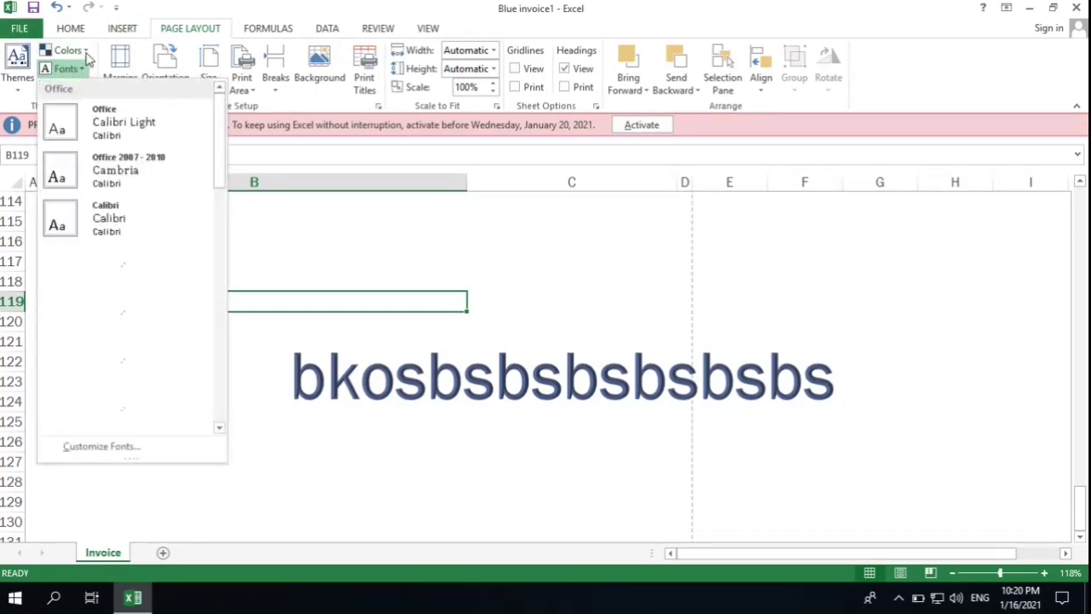
left_click(88, 58)
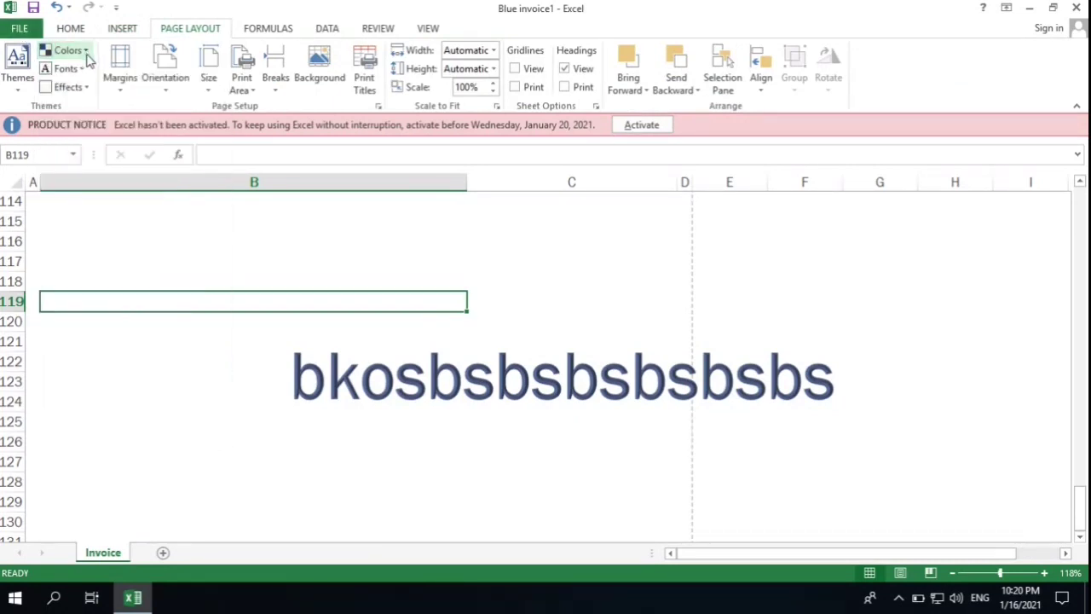
left_click(86, 88)
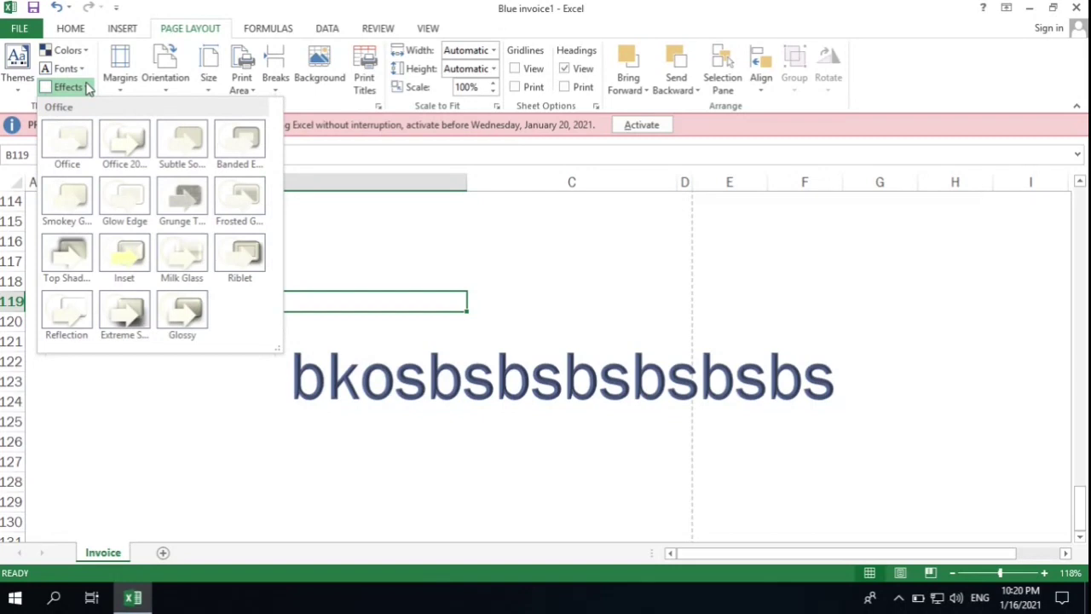
left_click(89, 88)
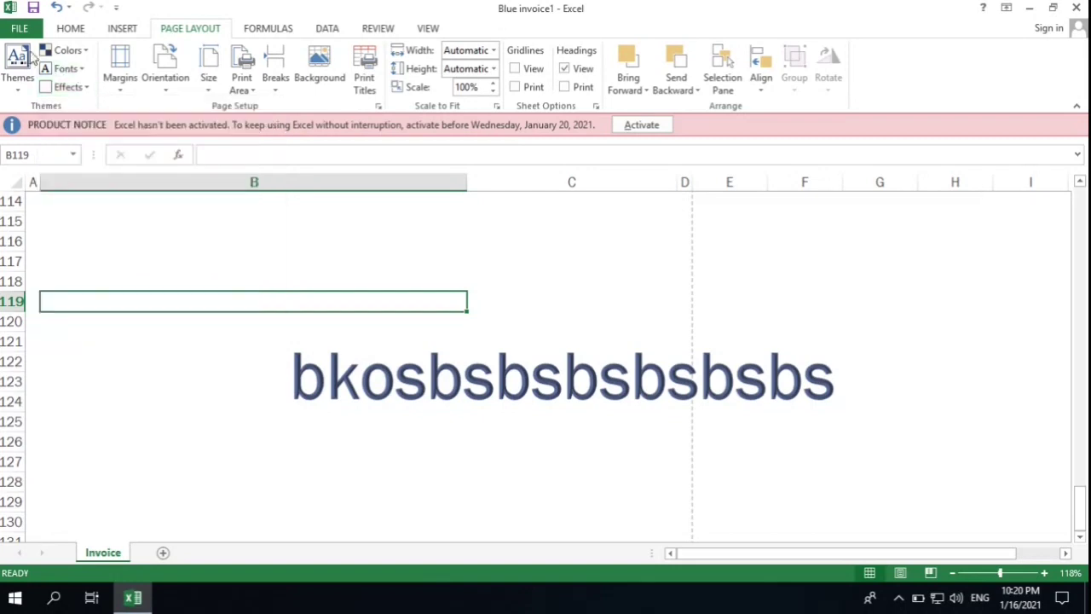
Step: Examine the workbook's Info, Save As, Share and Export options, including Add a Place, and return to the sheet without saving
left_click(12, 30)
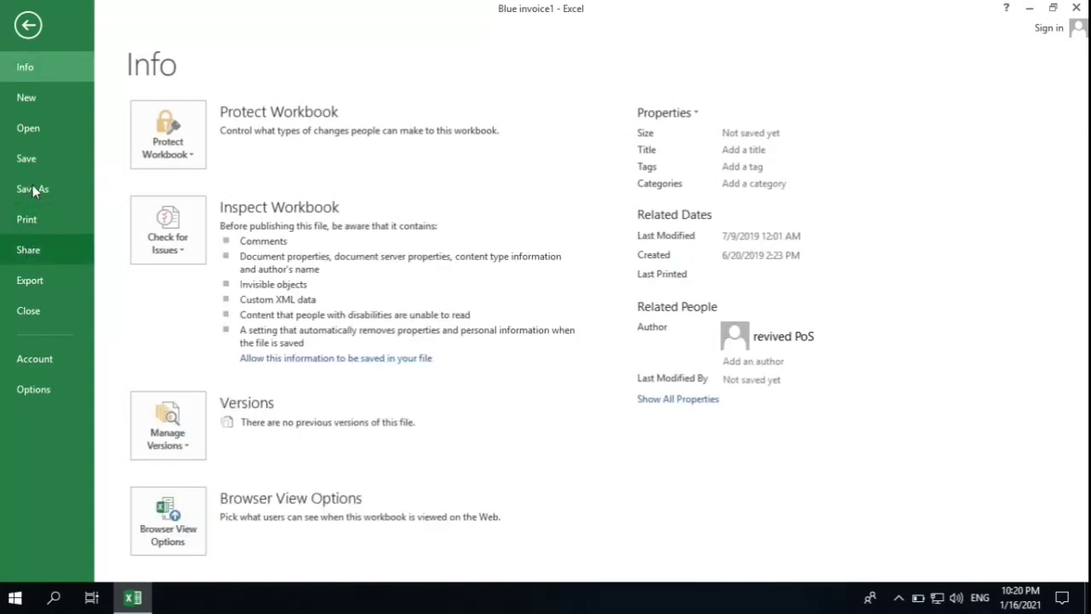
left_click(34, 195)
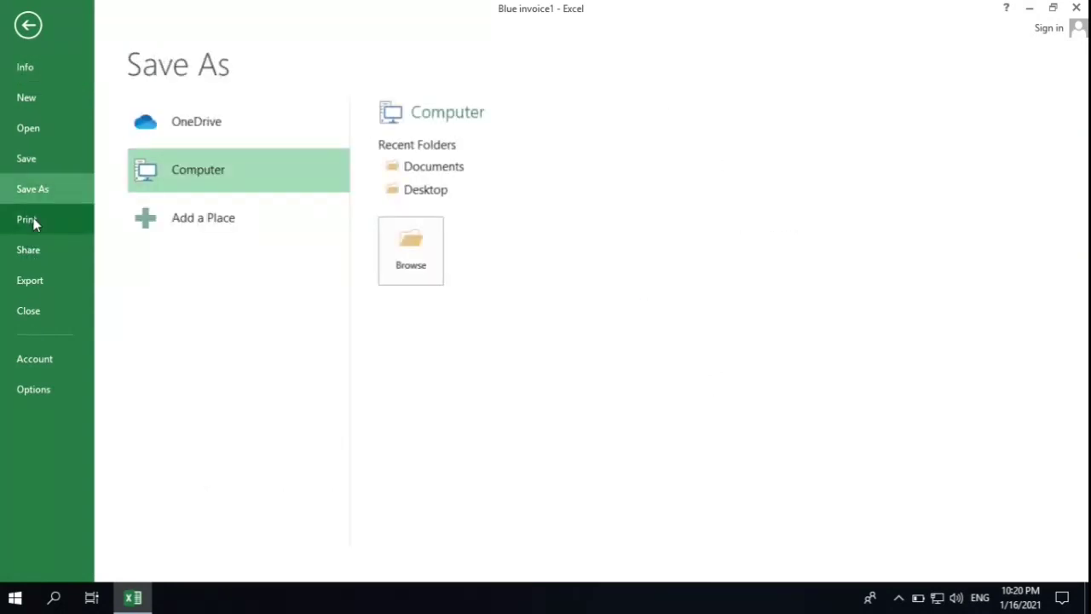
left_click(179, 217)
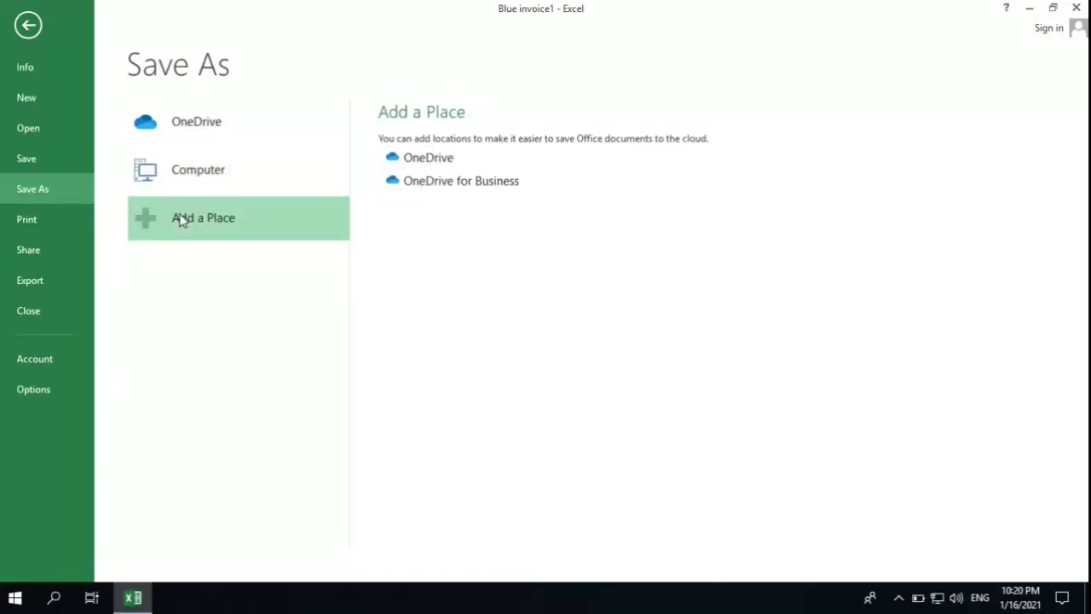
left_click(174, 175)
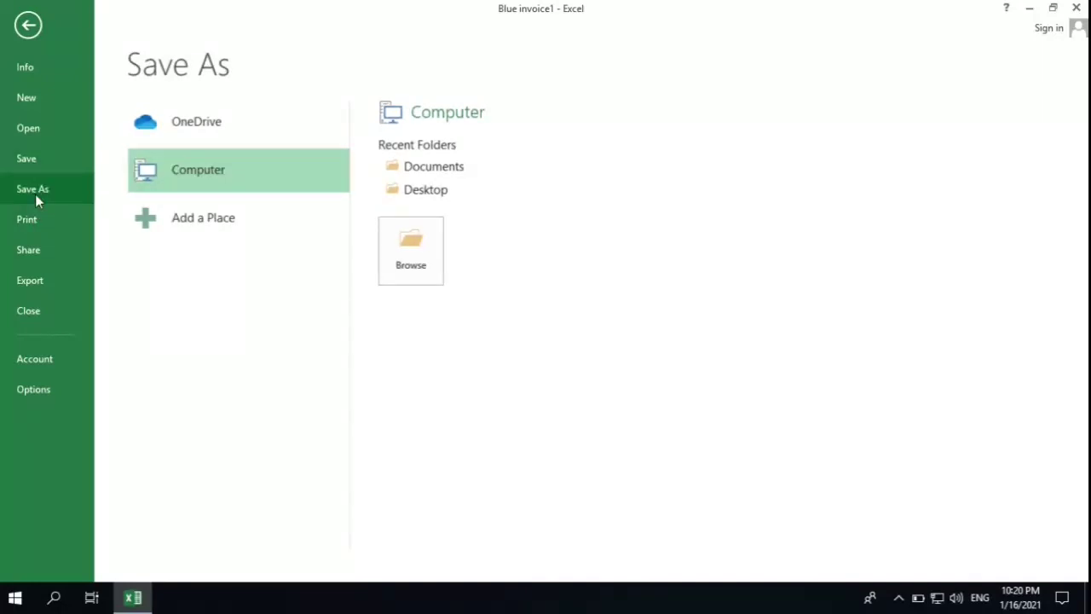
left_click(29, 248)
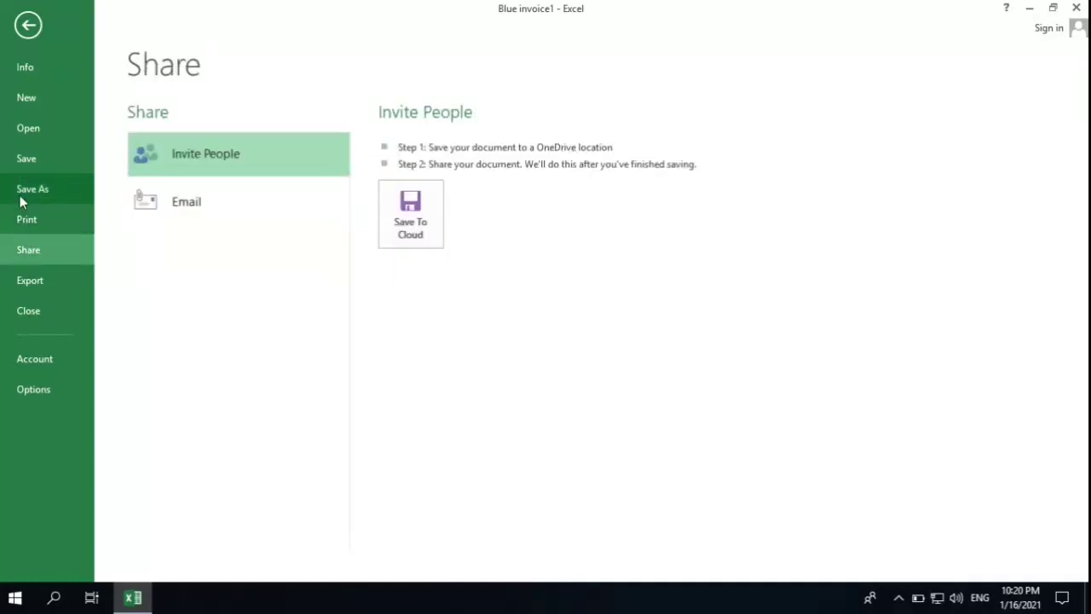
left_click(21, 197)
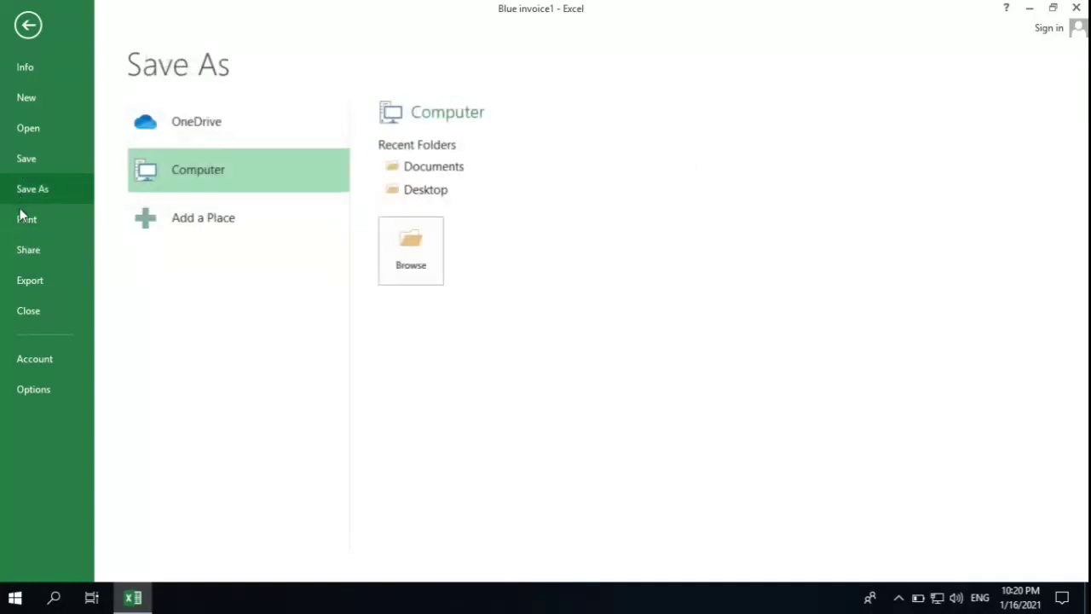
left_click(26, 271)
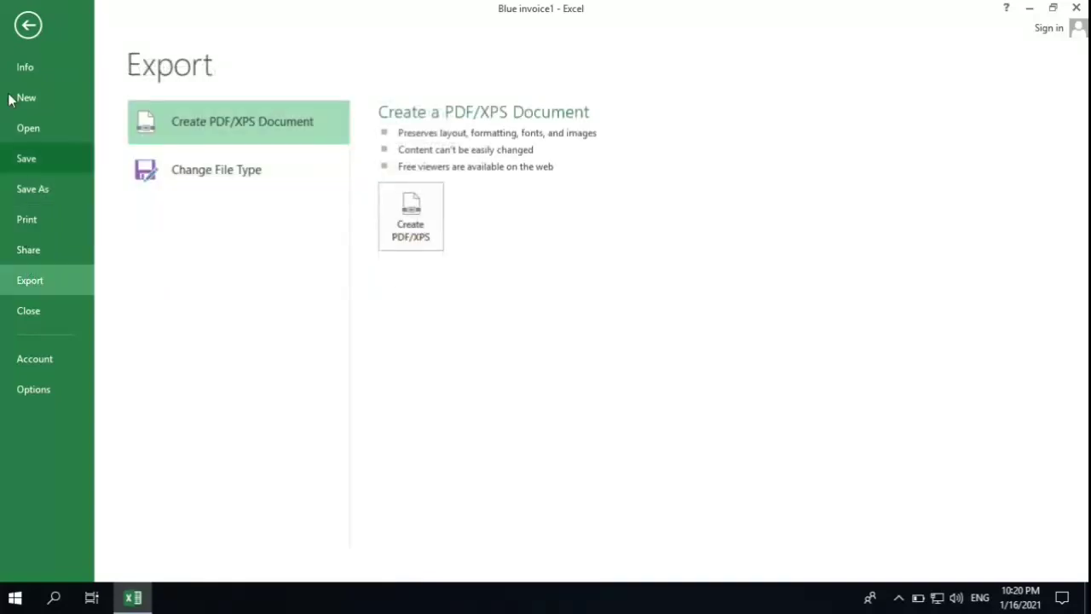
left_click(29, 25)
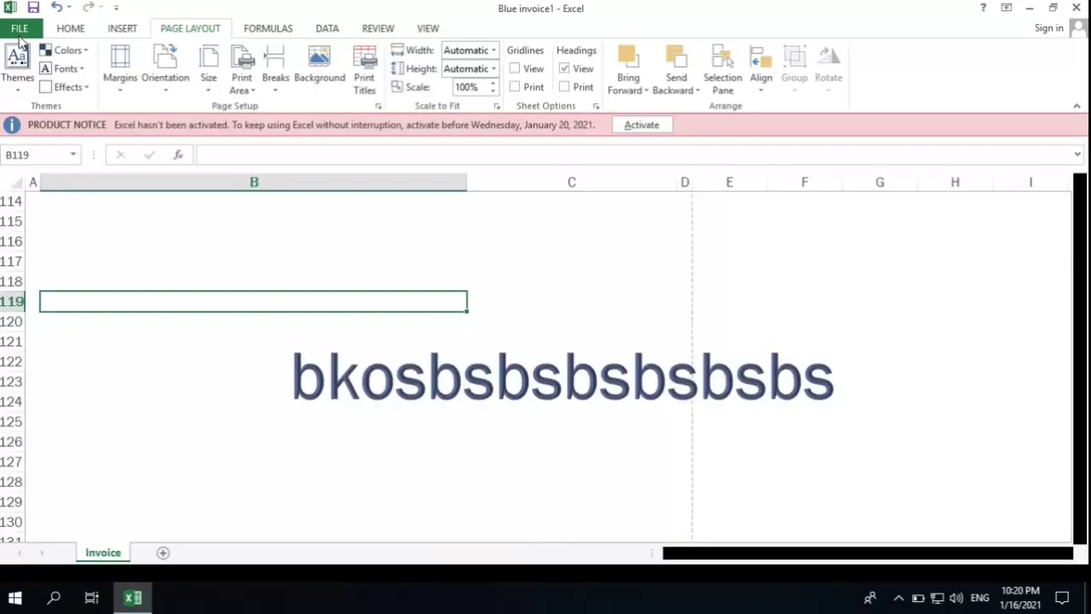
Step: Close the Blue invoice1 workbook without saving its changes and open the list of installed programs
left_click(1076, 7)
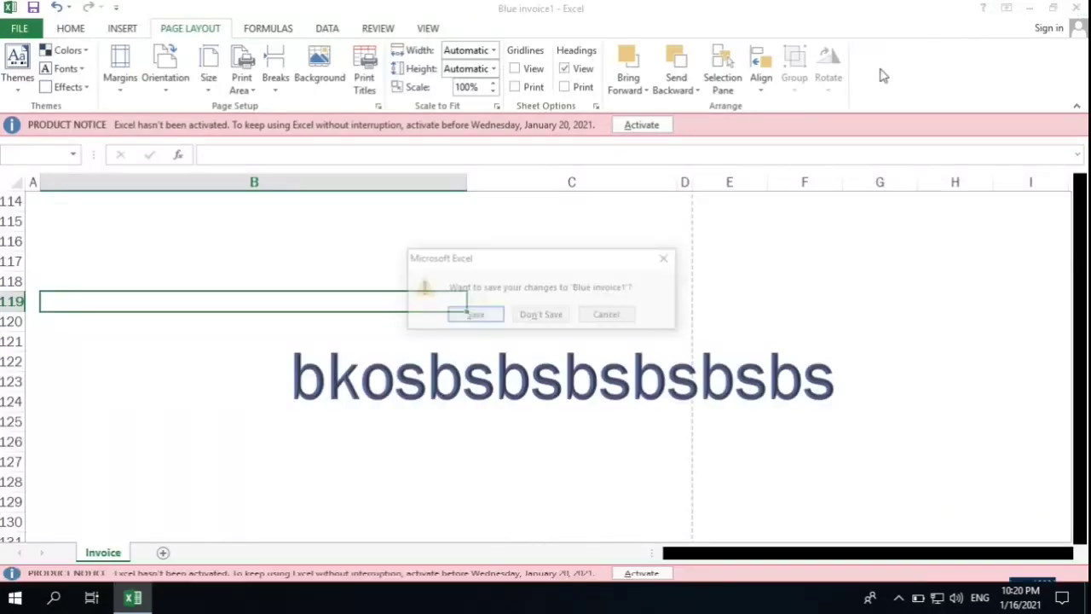
left_click(556, 315)
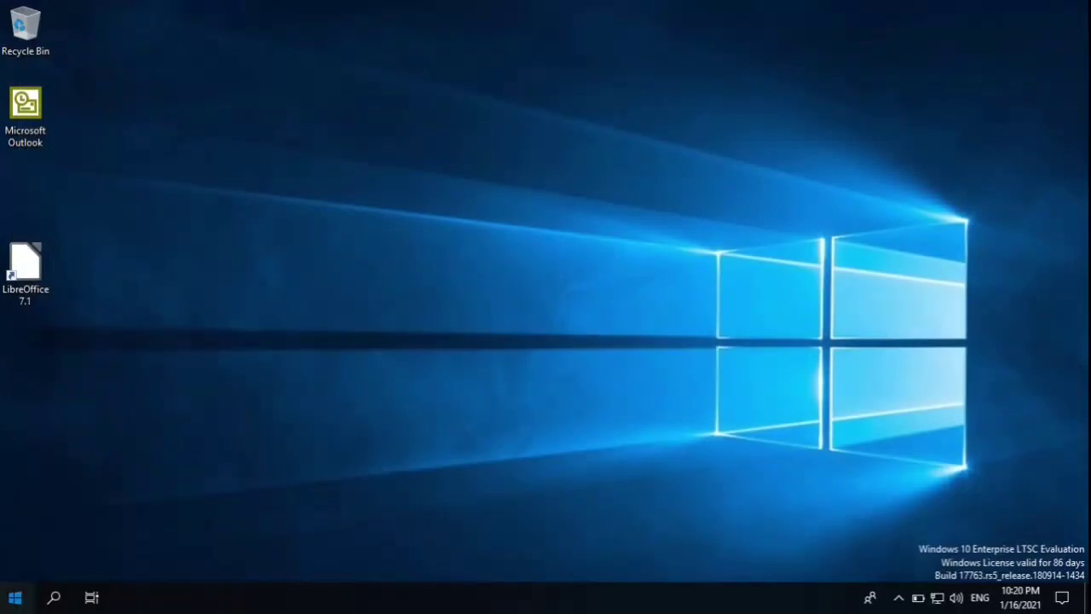
left_click(10, 600)
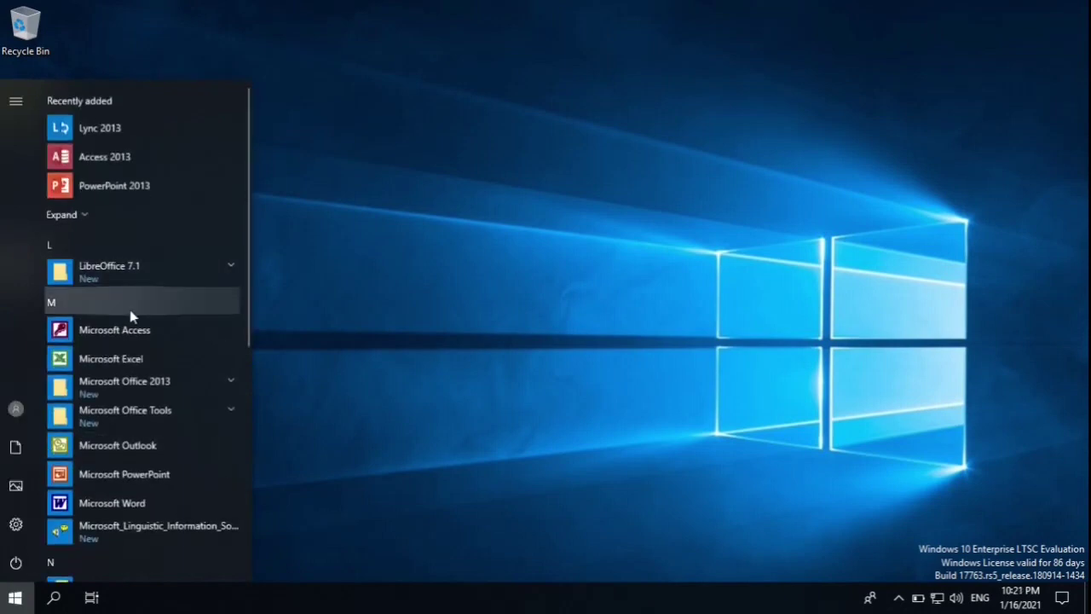
Step: Start Word 2013, decline choosing its default file types and dismiss the sign-in window
left_click(136, 394)
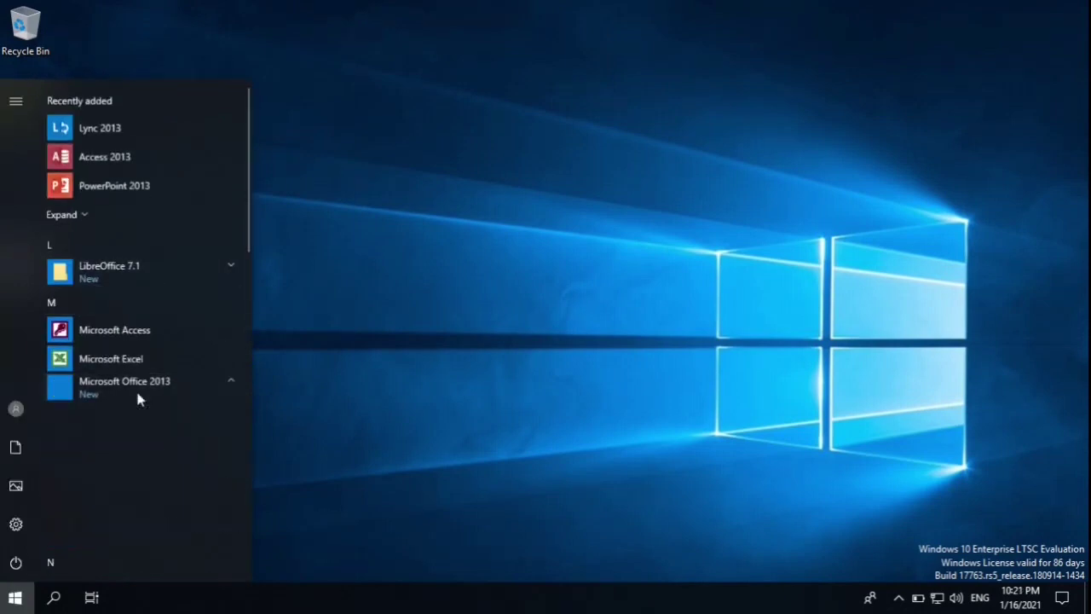
scroll(105, 453, "down", 3)
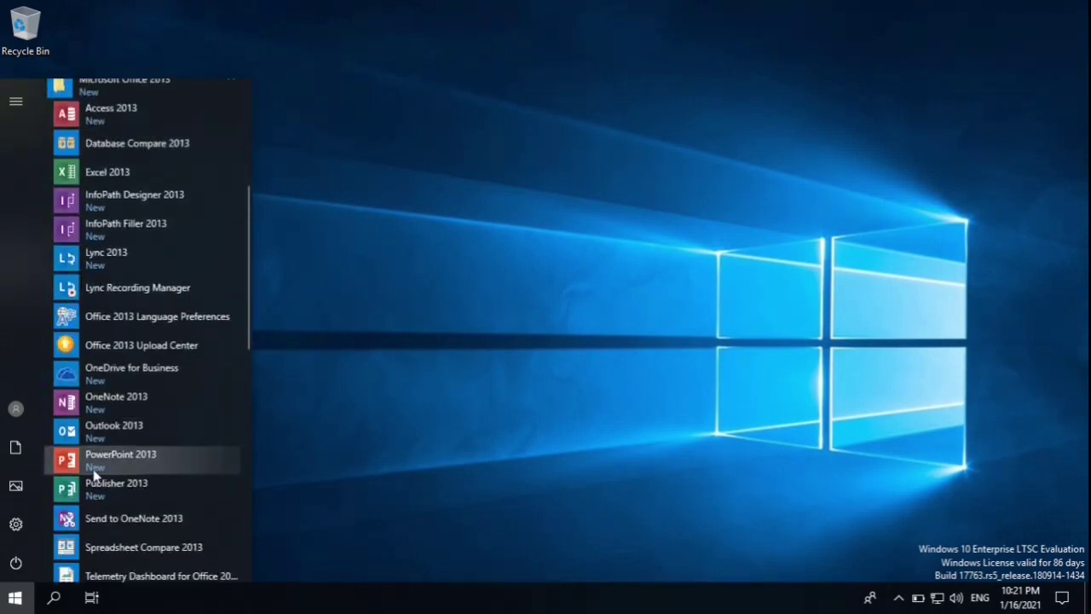
scroll(95, 473, "down", 2)
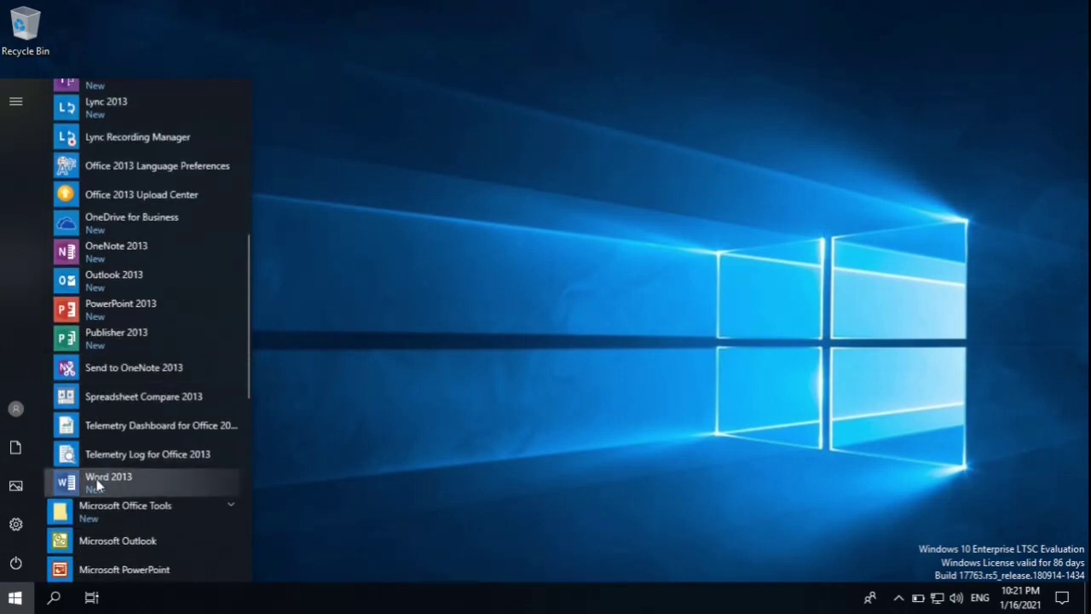
left_click(96, 482)
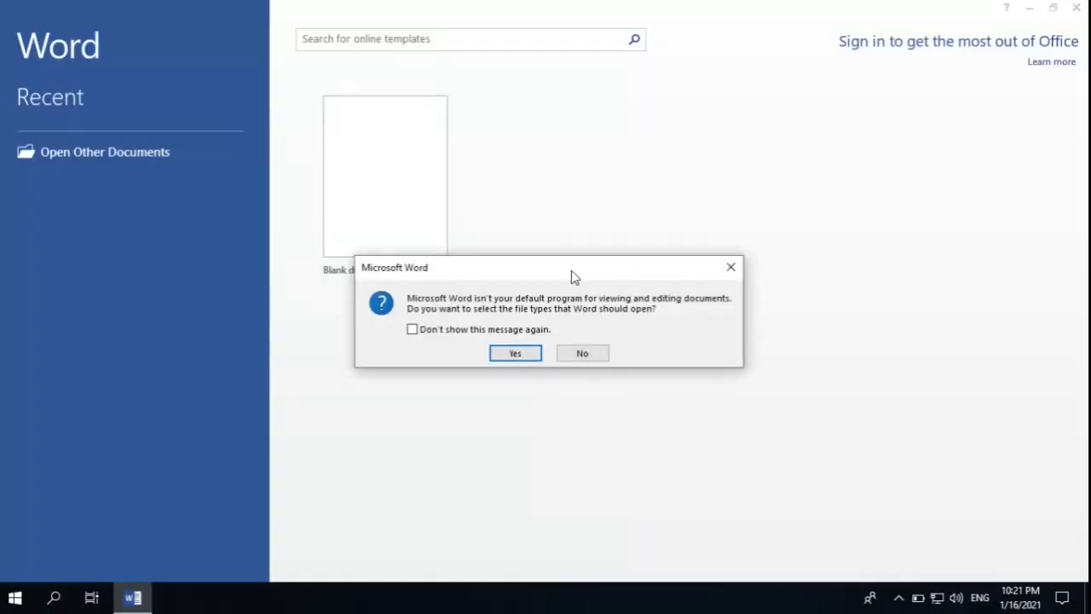
left_click(588, 353)
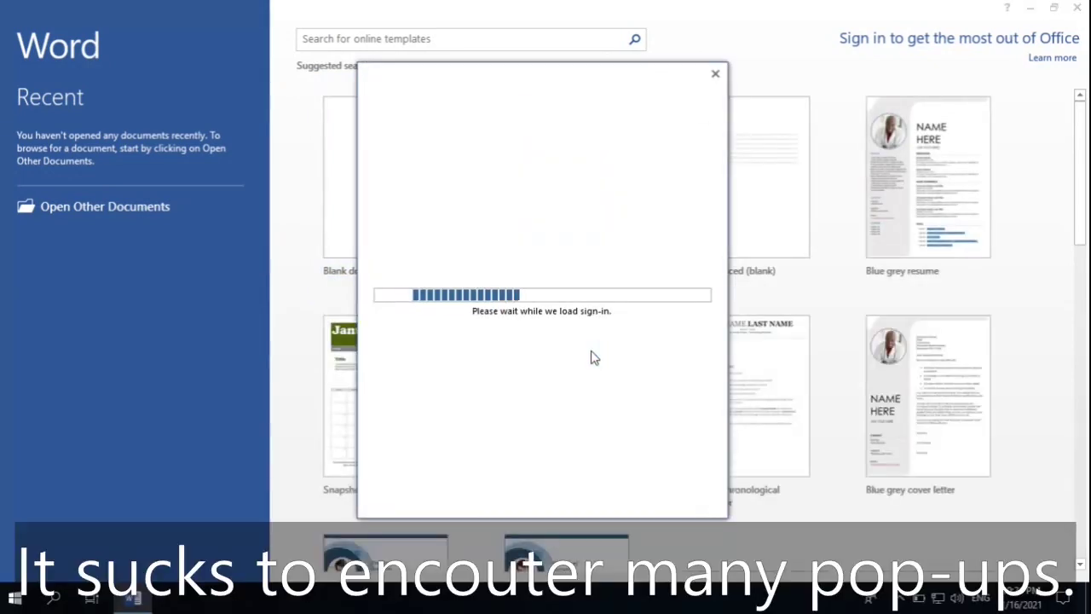
left_click(715, 76)
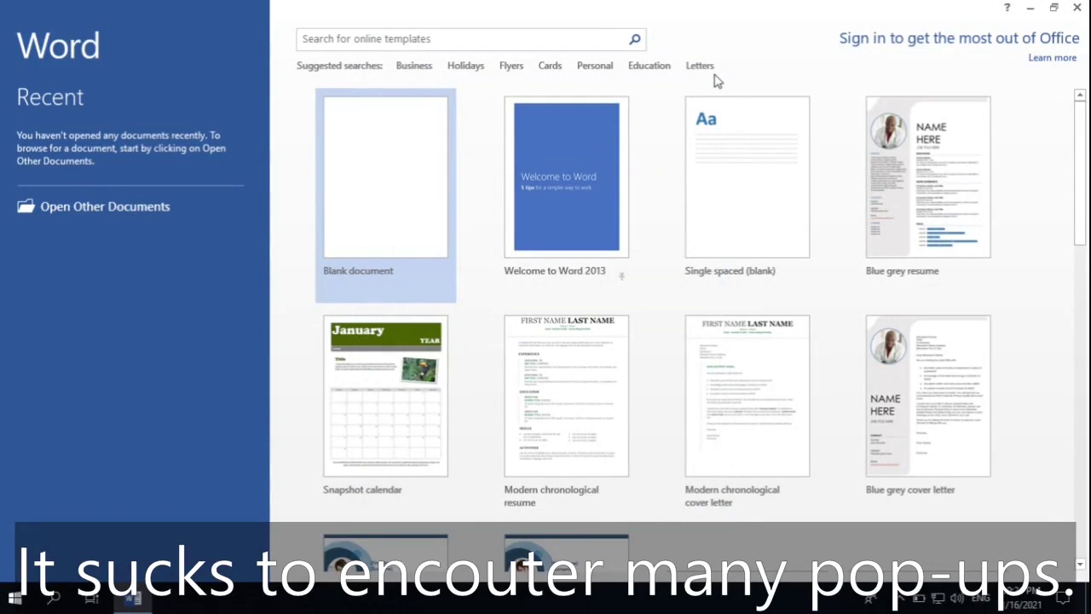
Step: Preview the Blue grey resume template without creating it, and look through the featured Word templates
scroll(702, 197, "down", 1)
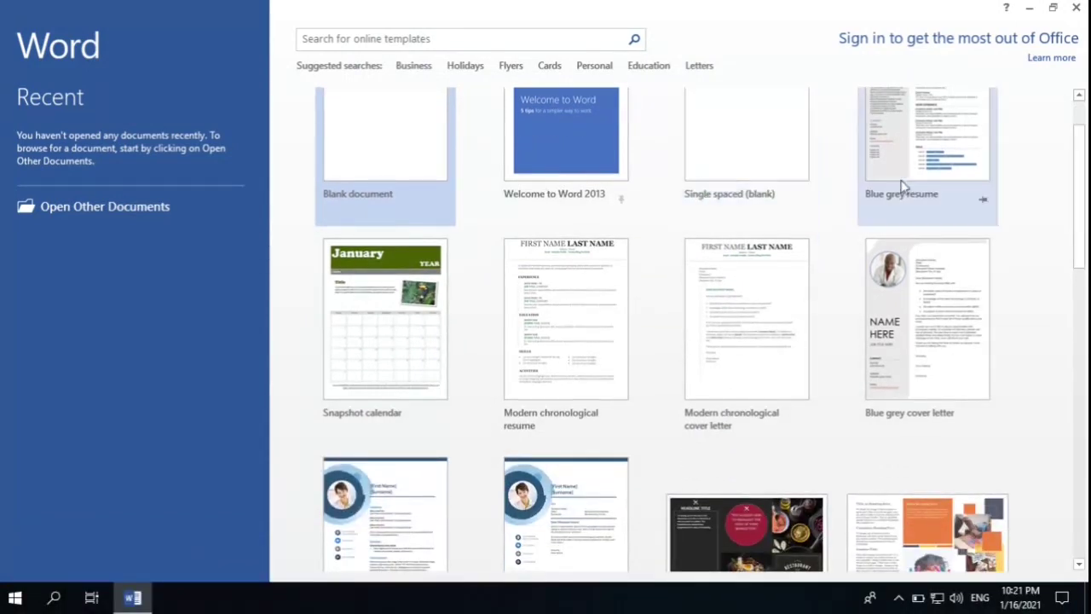
left_click(901, 186)
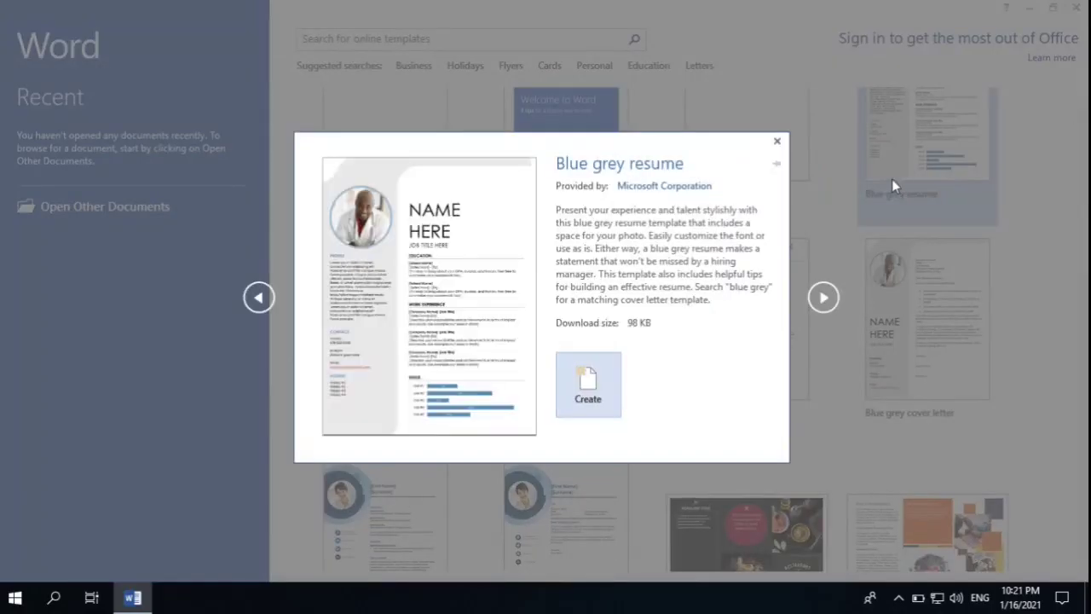
left_click(776, 143)
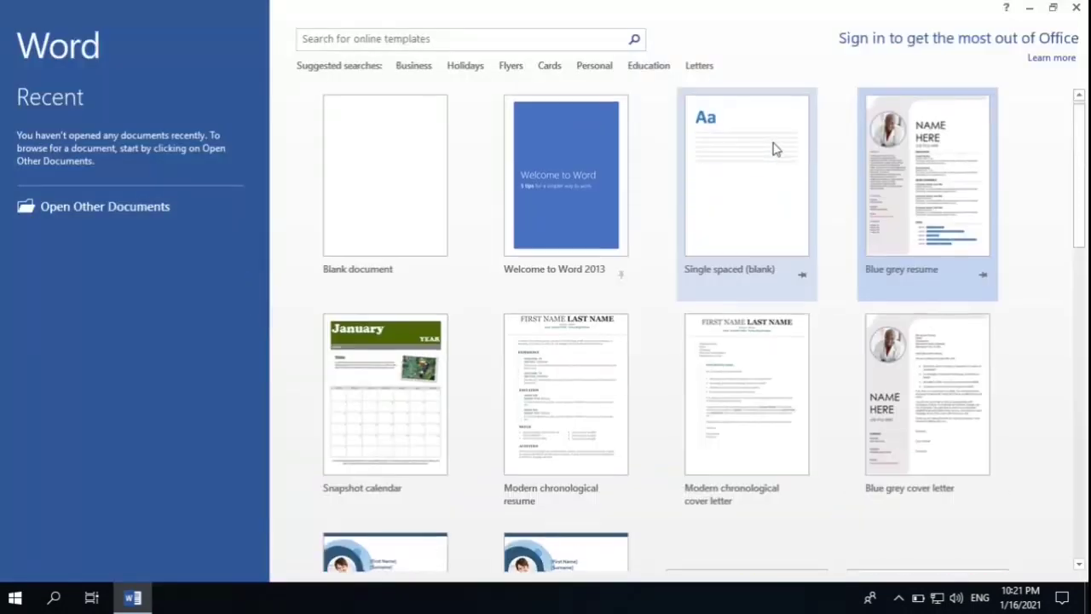
scroll(774, 149, "down", 3)
scroll(774, 149, "down", 5)
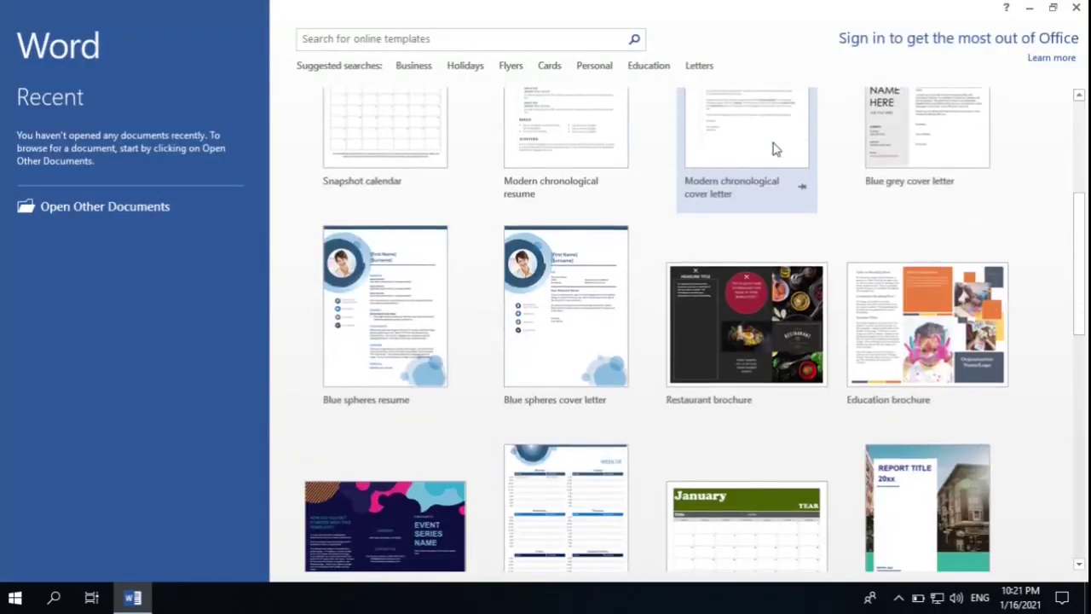
scroll(773, 149, "down", 5)
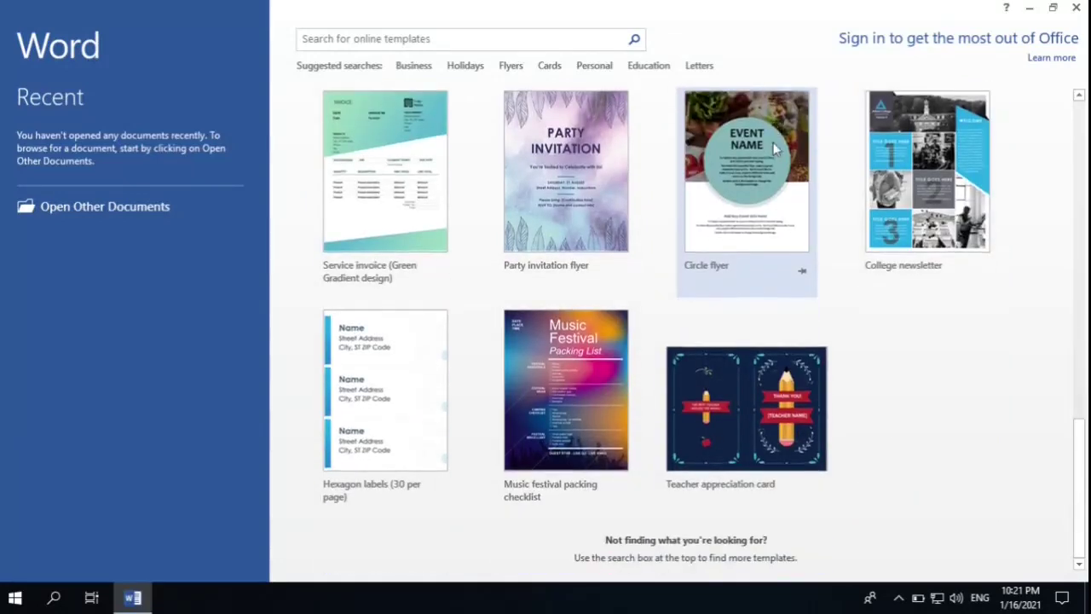
scroll(863, 417, "up", 1)
scroll(863, 417, "up", 15)
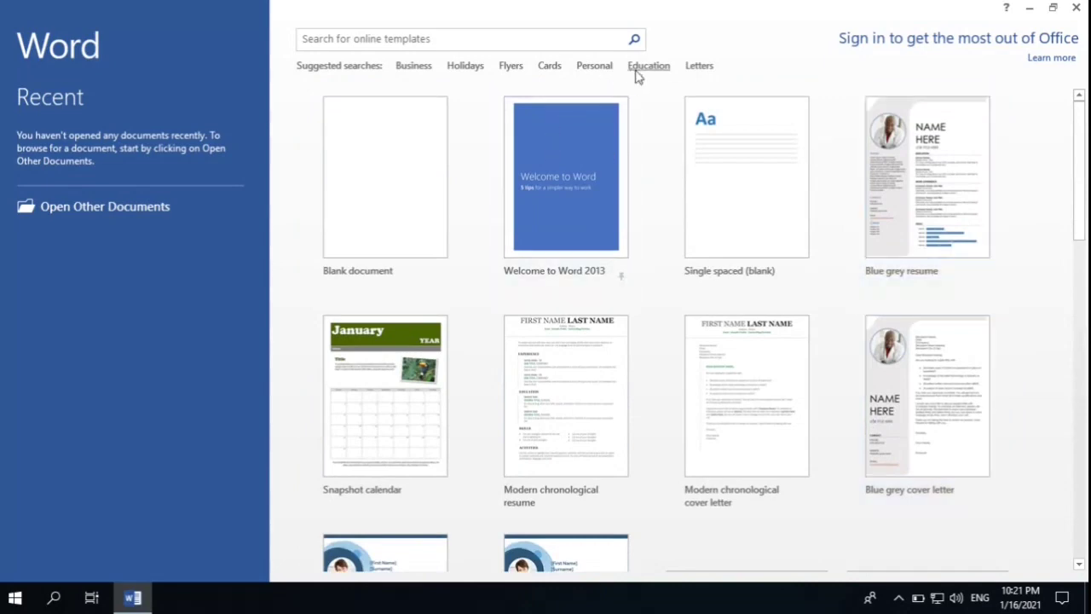
Step: Search the online templates for the suggested Education topic and look through the offered templates
left_click(637, 68)
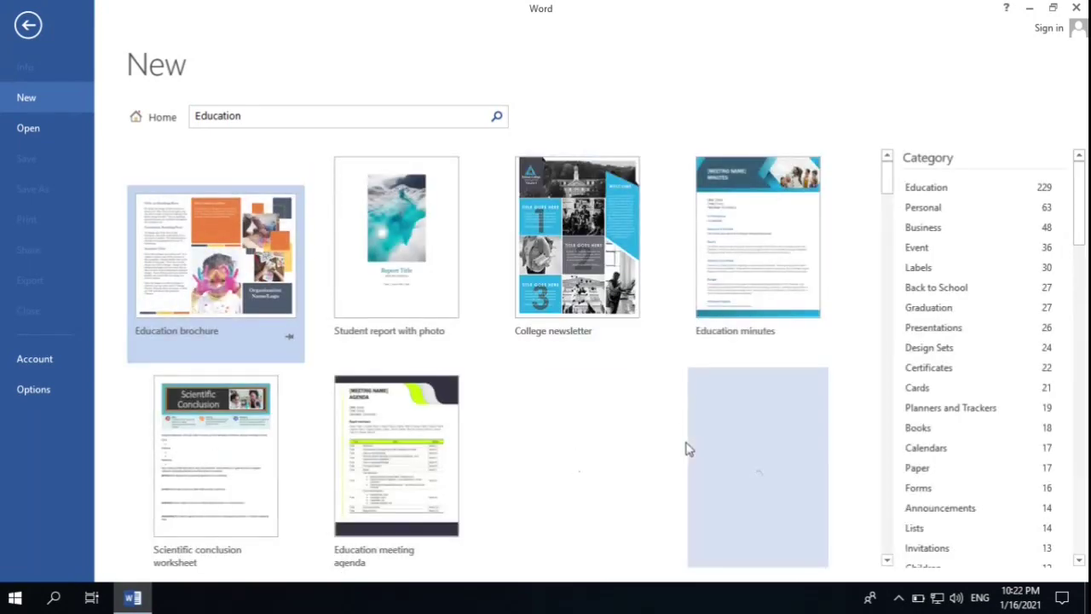
scroll(689, 449, "down", 3)
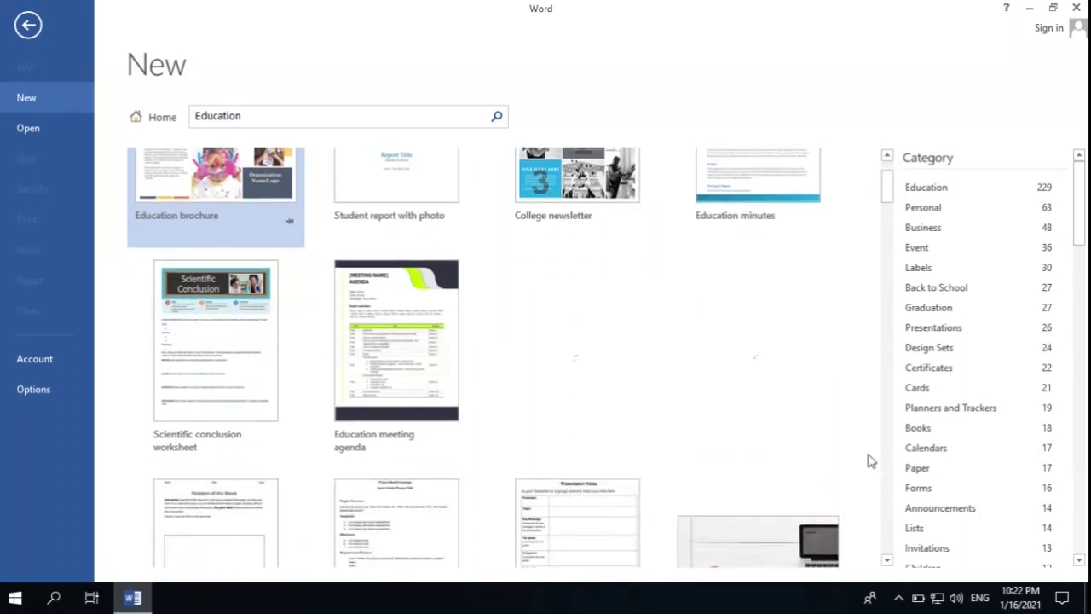
scroll(870, 460, "down", 3)
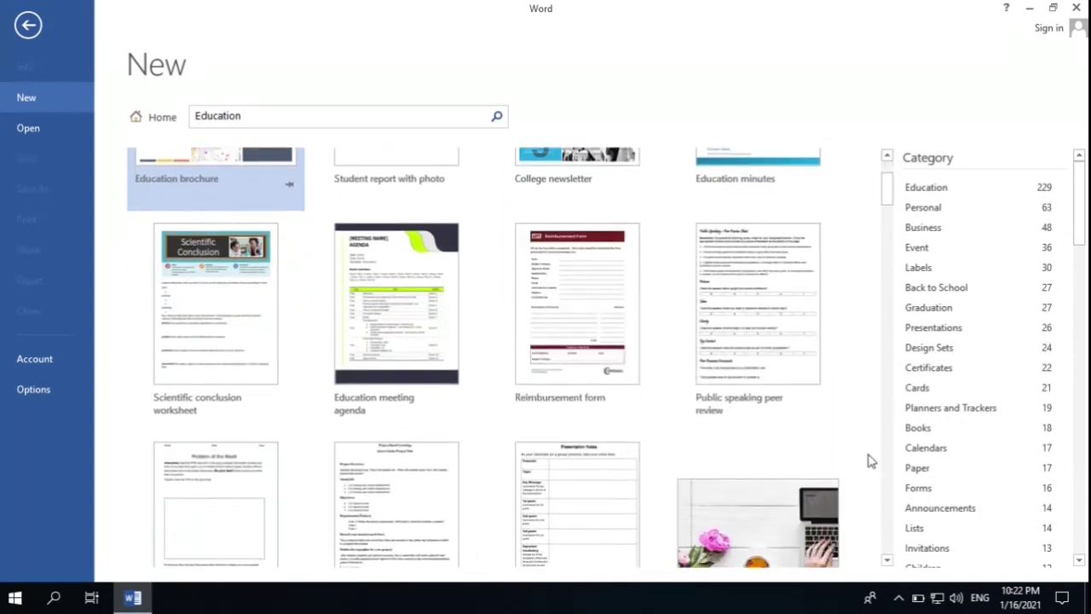
scroll(870, 460, "down", 6)
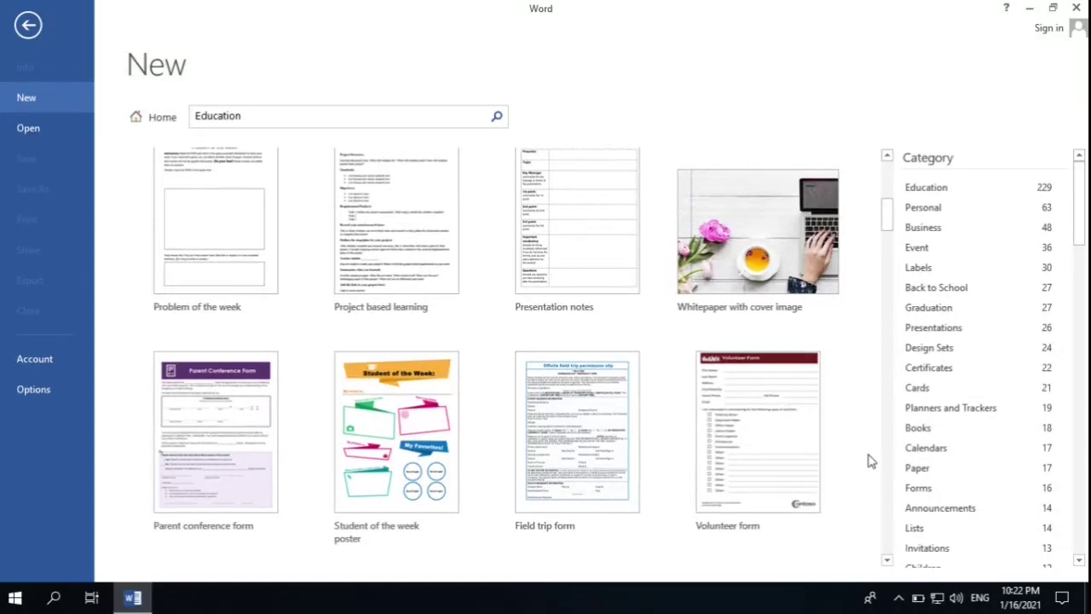
scroll(870, 461, "down", 3)
scroll(870, 460, "down", 6)
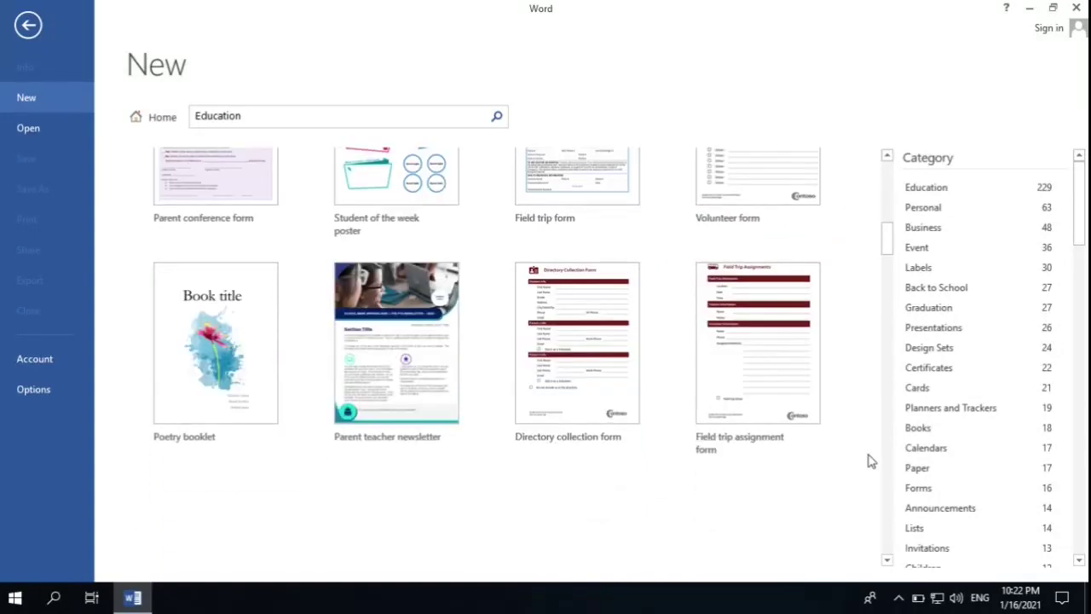
scroll(870, 460, "down", 12)
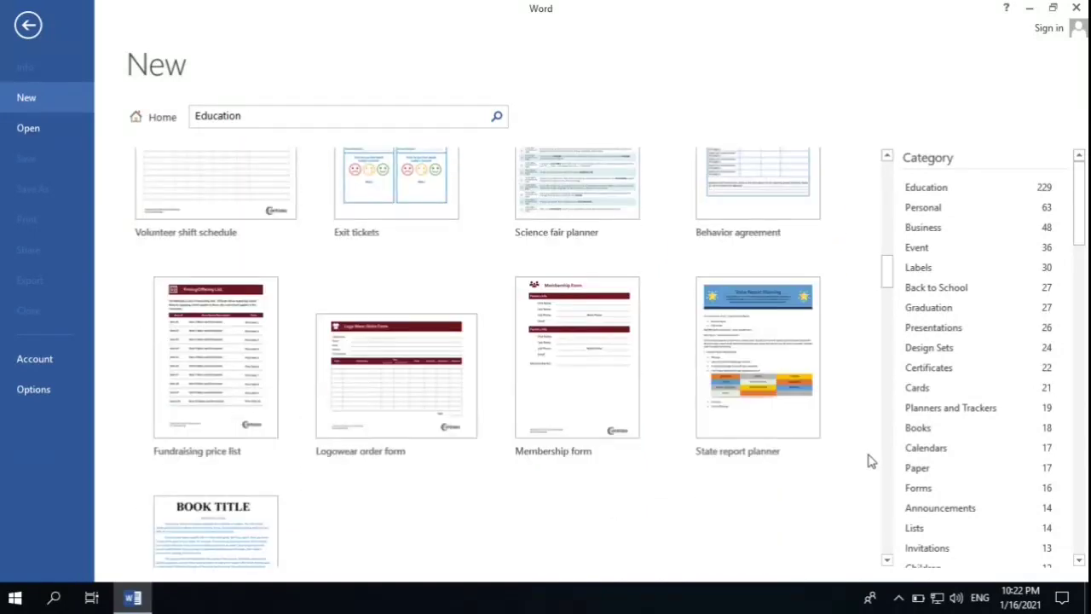
scroll(870, 460, "down", 3)
scroll(870, 460, "down", 10)
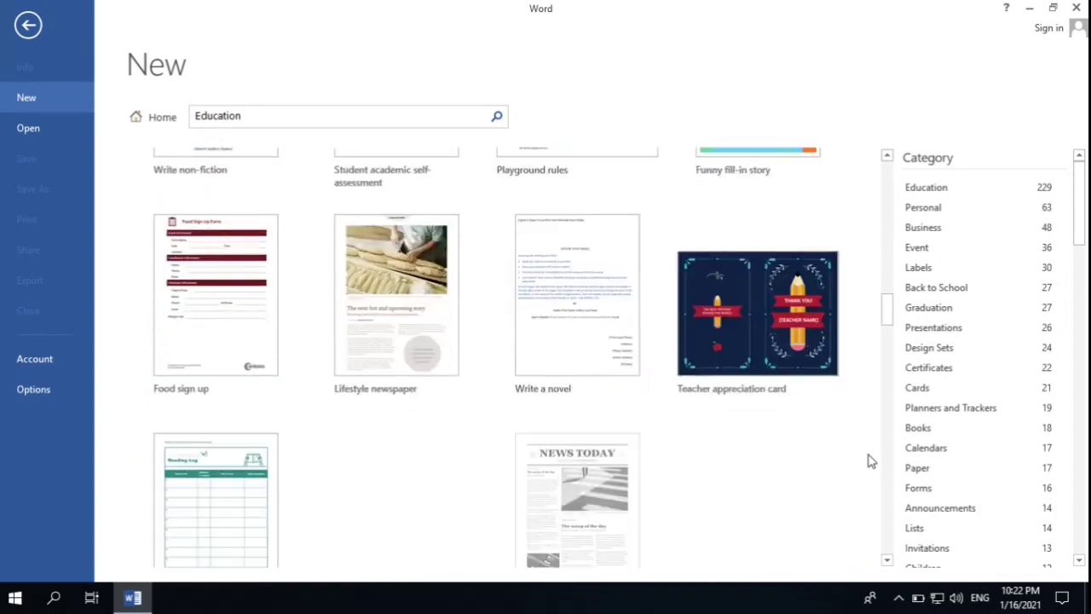
scroll(870, 460, "down", 15)
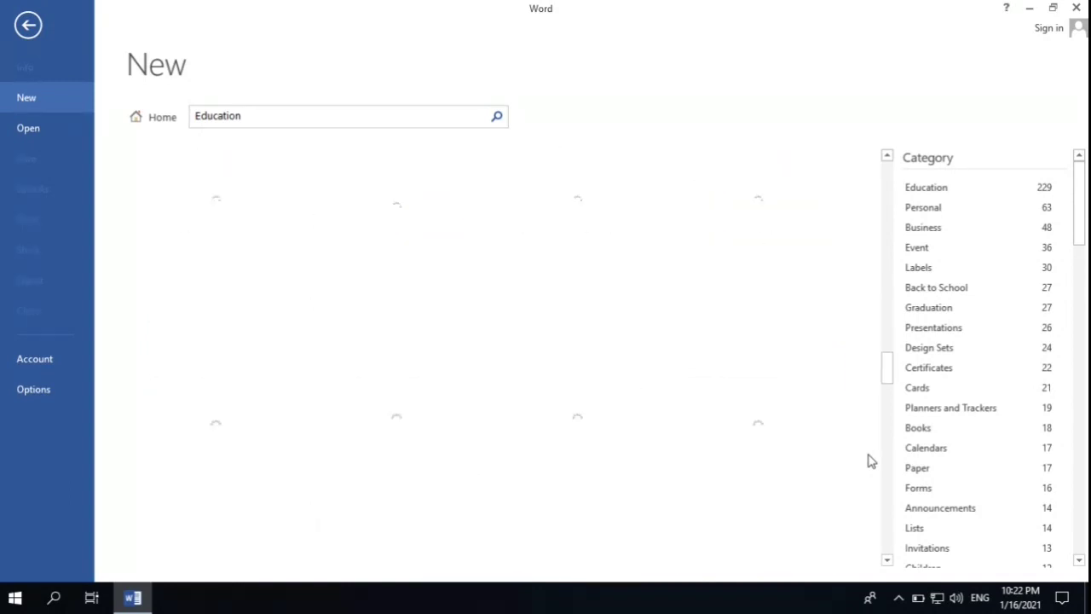
scroll(870, 460, "down", 10)
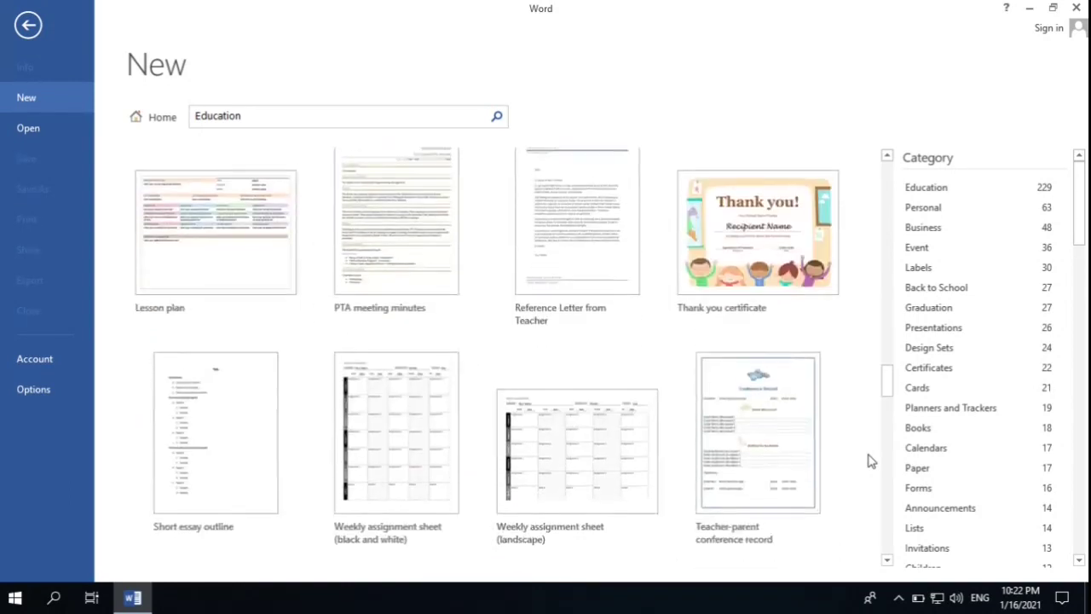
scroll(870, 460, "down", 9)
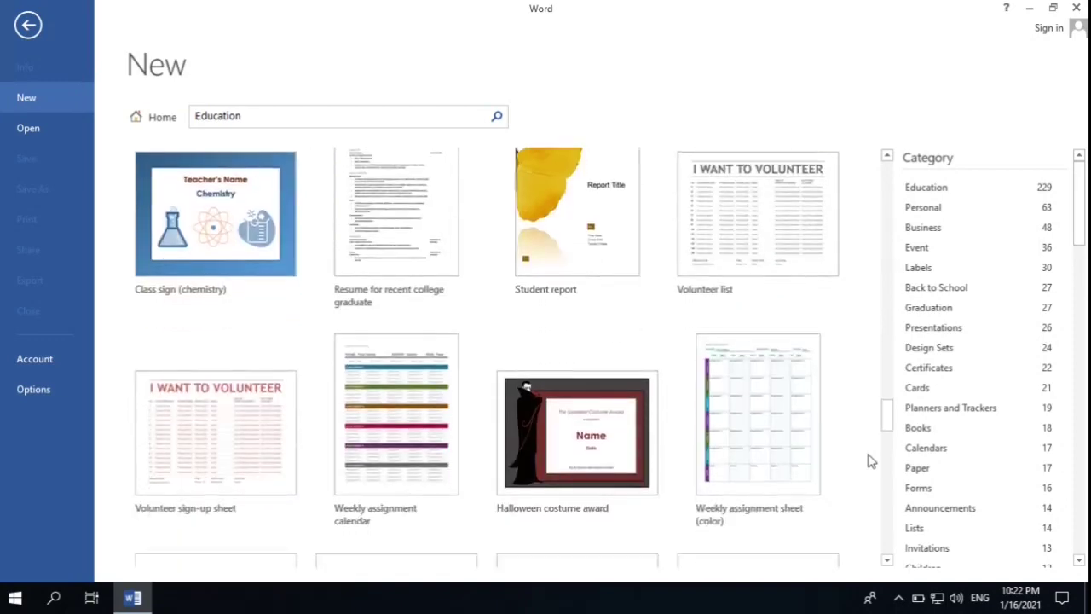
scroll(870, 460, "down", 15)
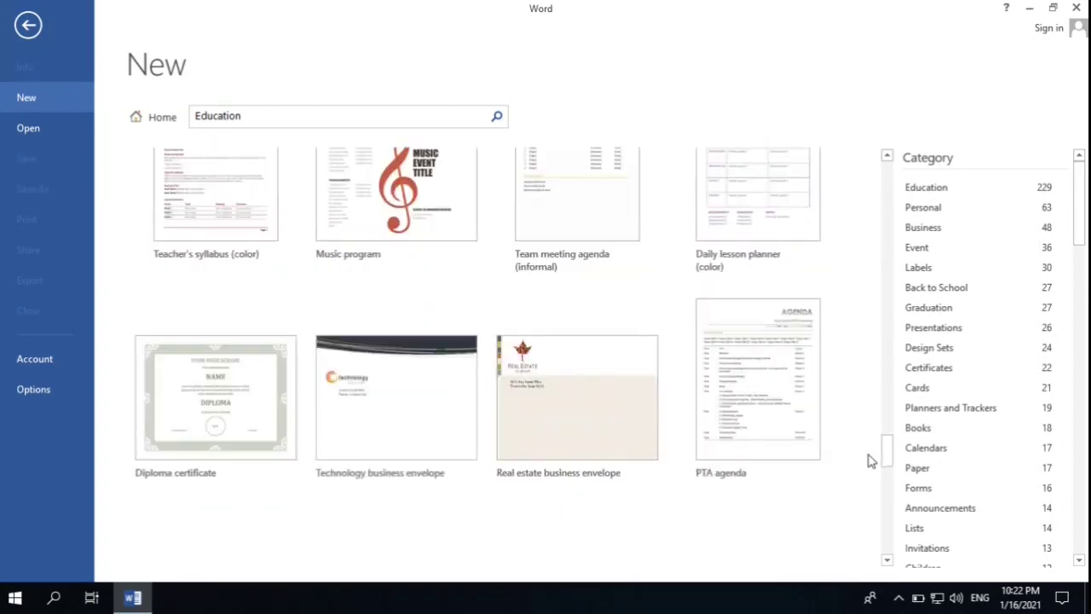
Step: Leave the Education template results and create a document from the Welcome to Word 2013 template
scroll(870, 460, "down", 15)
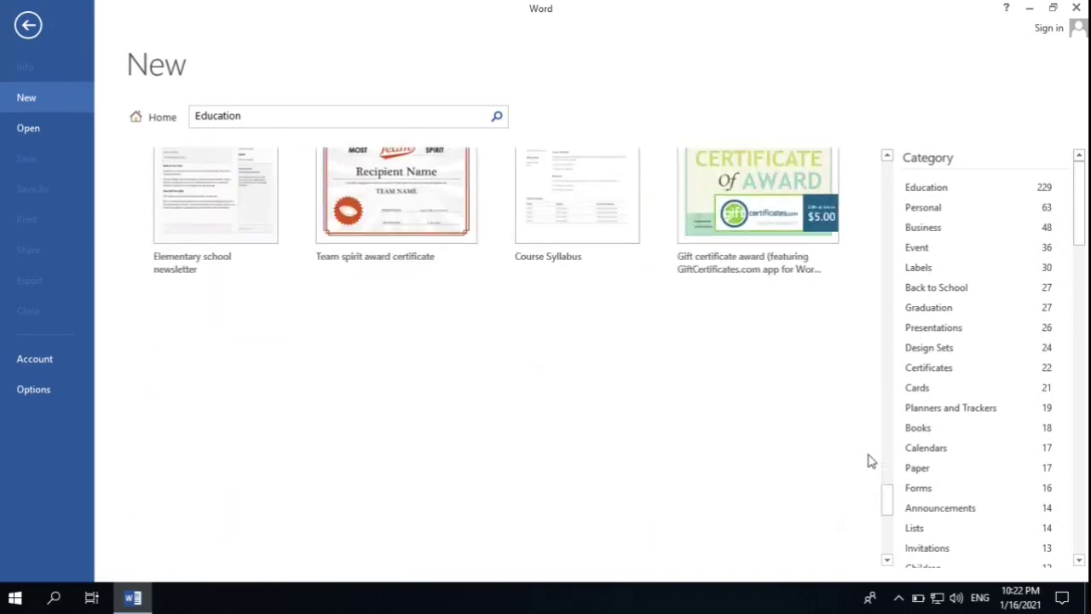
scroll(870, 461, "down", 4)
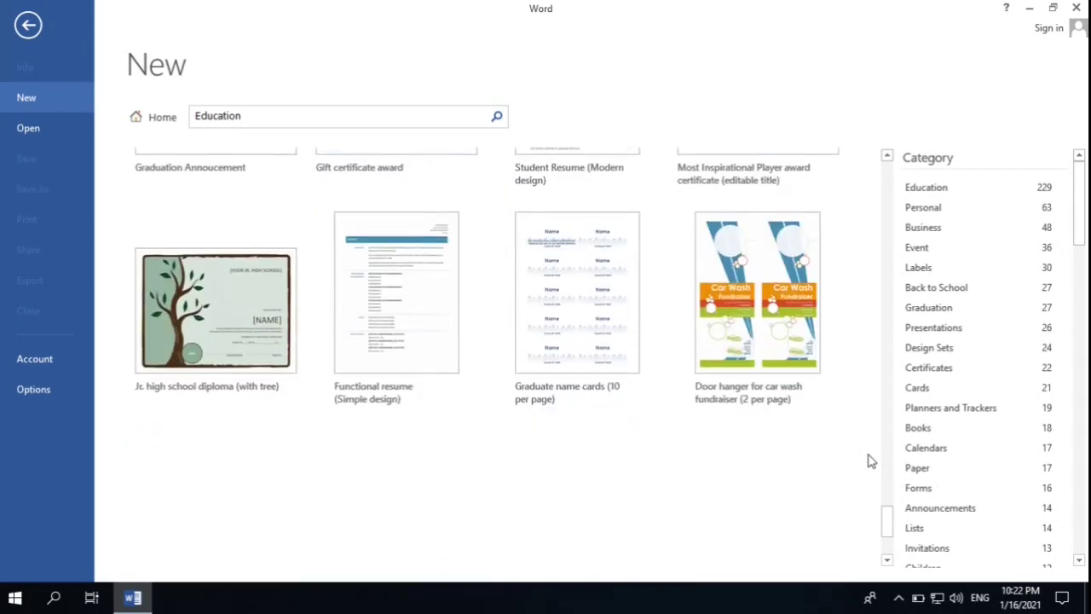
scroll(870, 460, "down", 5)
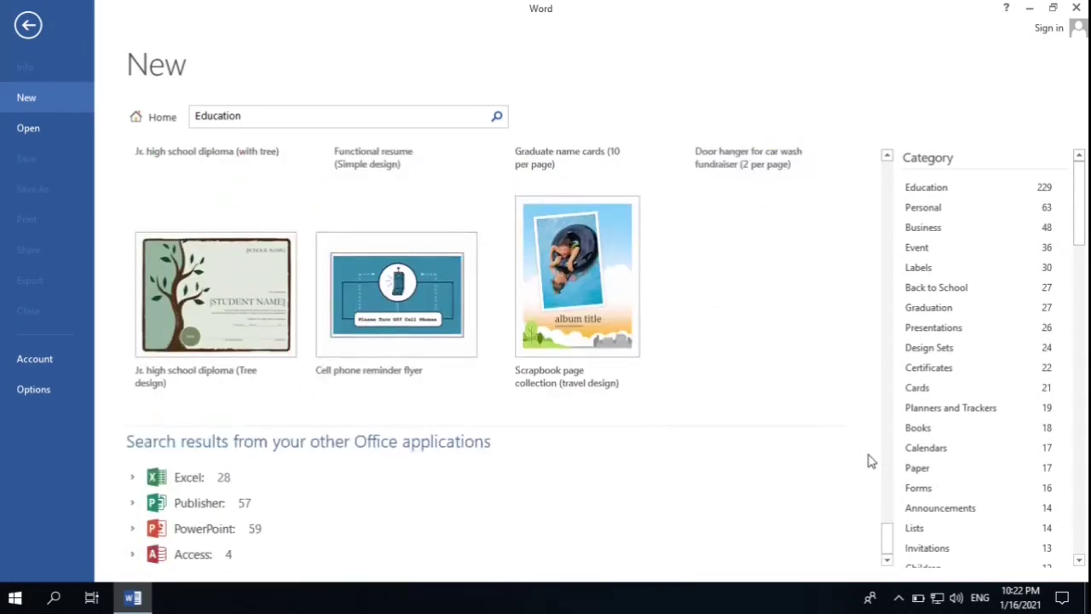
left_click(26, 28)
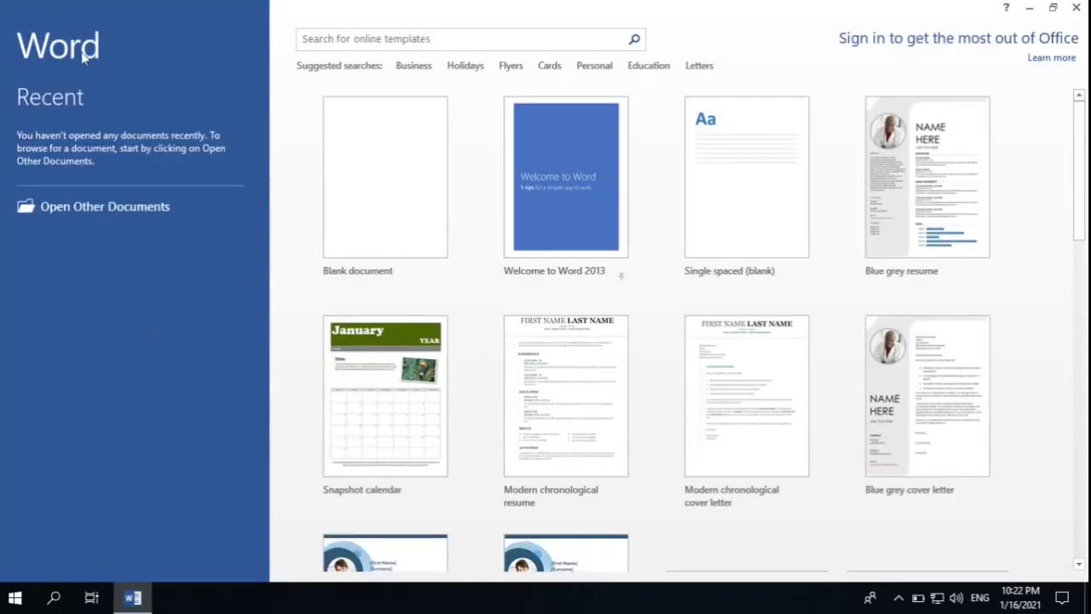
left_click(584, 209)
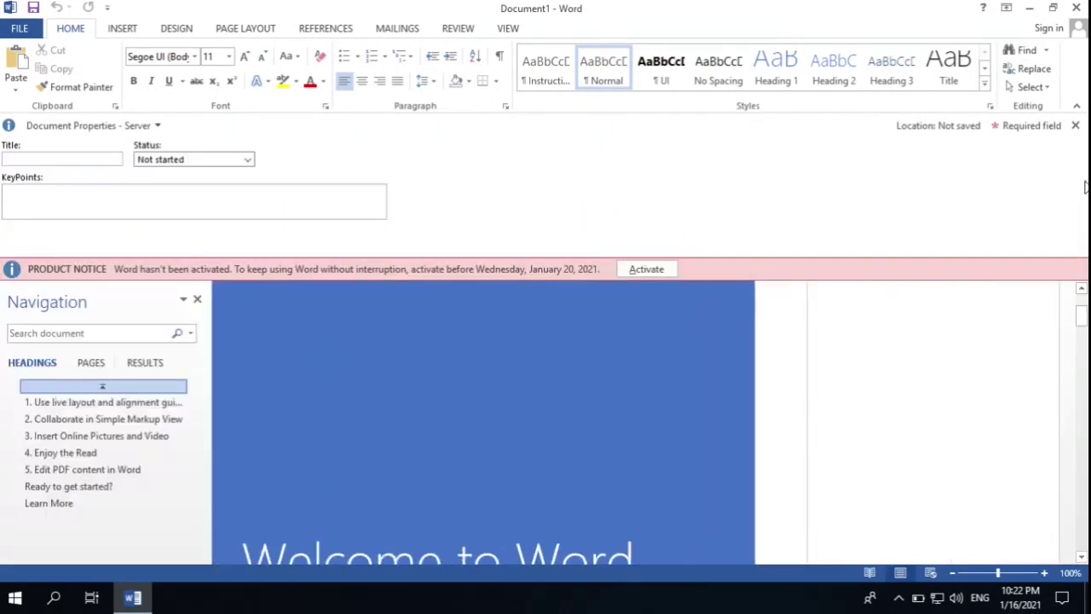
Step: Close the Document Properties panel and the Navigation pane
left_click(1074, 126)
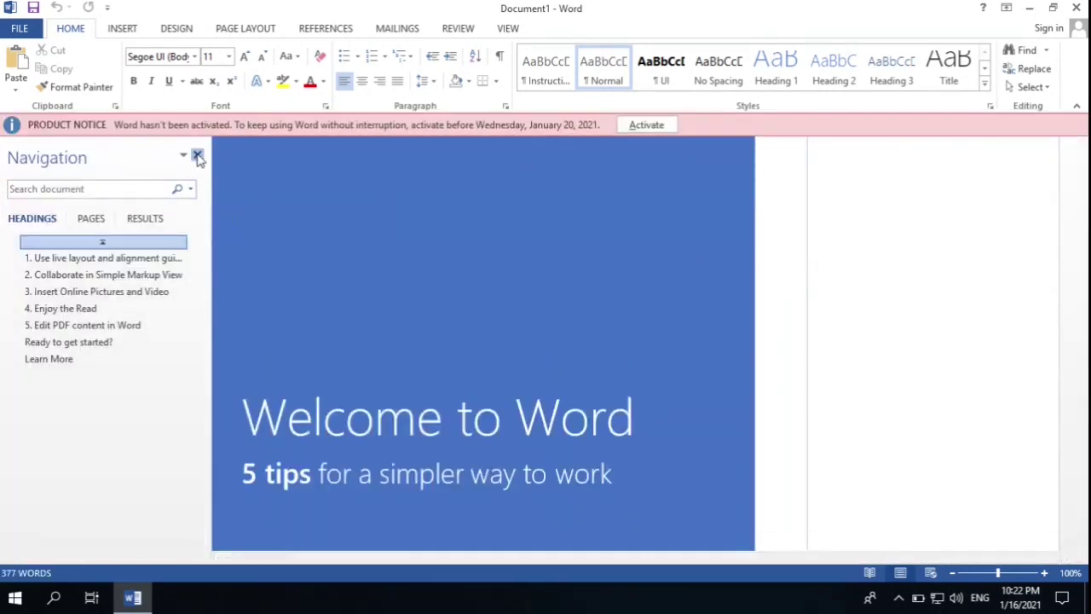
left_click(197, 157)
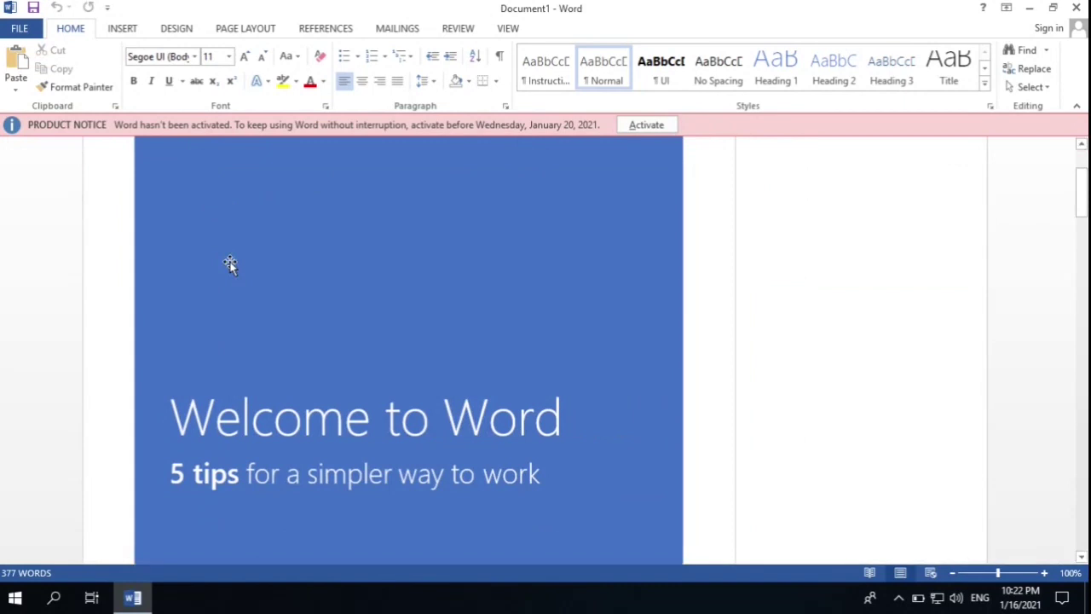
Step: Read through the Welcome to Word tour document from the cover to the last page and return to its beginning
scroll(230, 262, "down", 7)
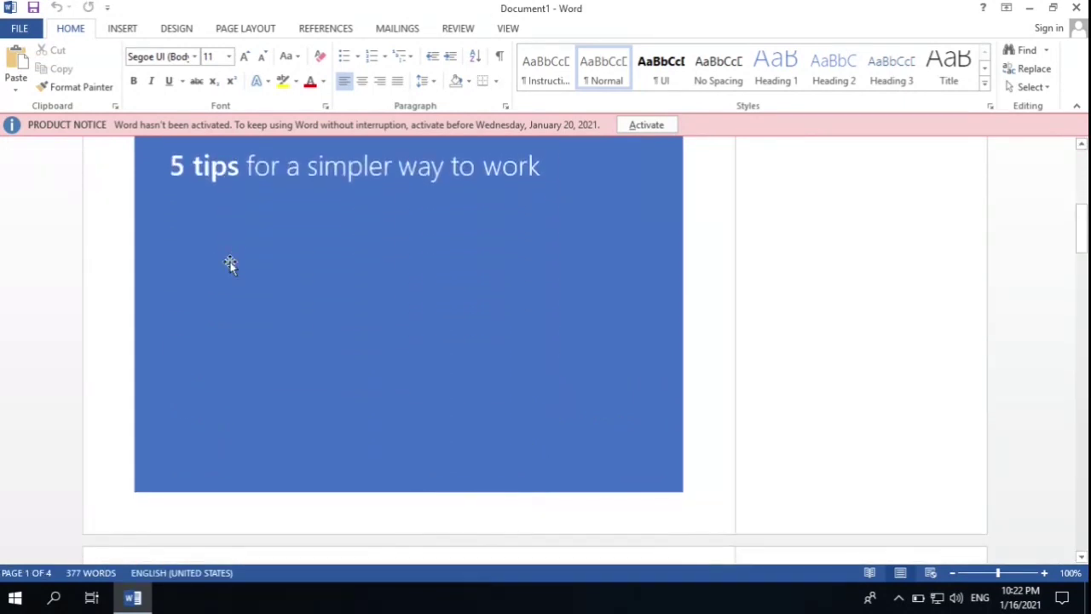
scroll(230, 264, "down", 5)
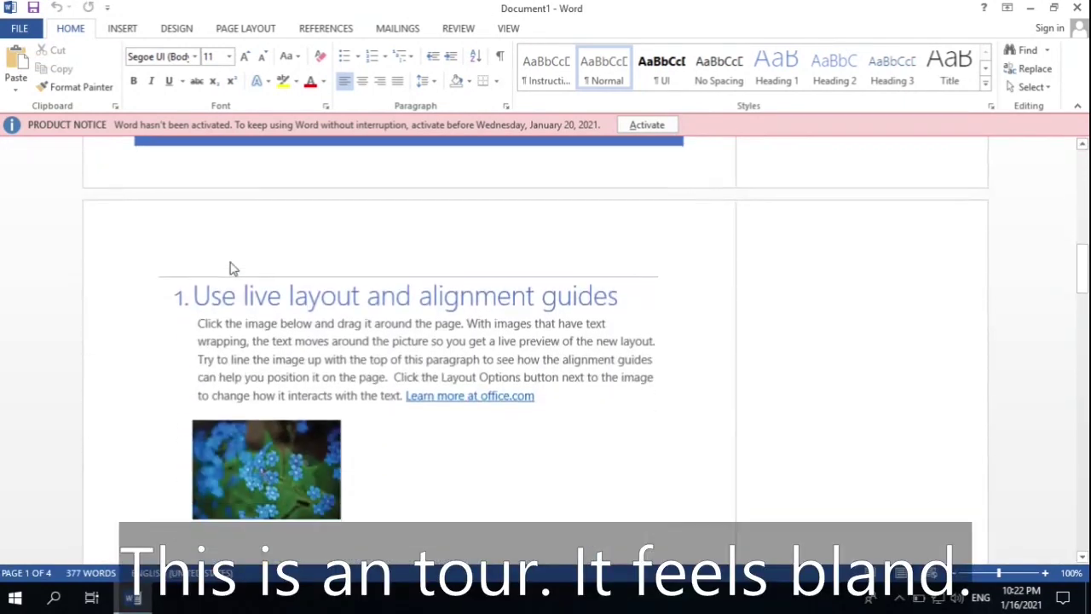
scroll(230, 262, "down", 3)
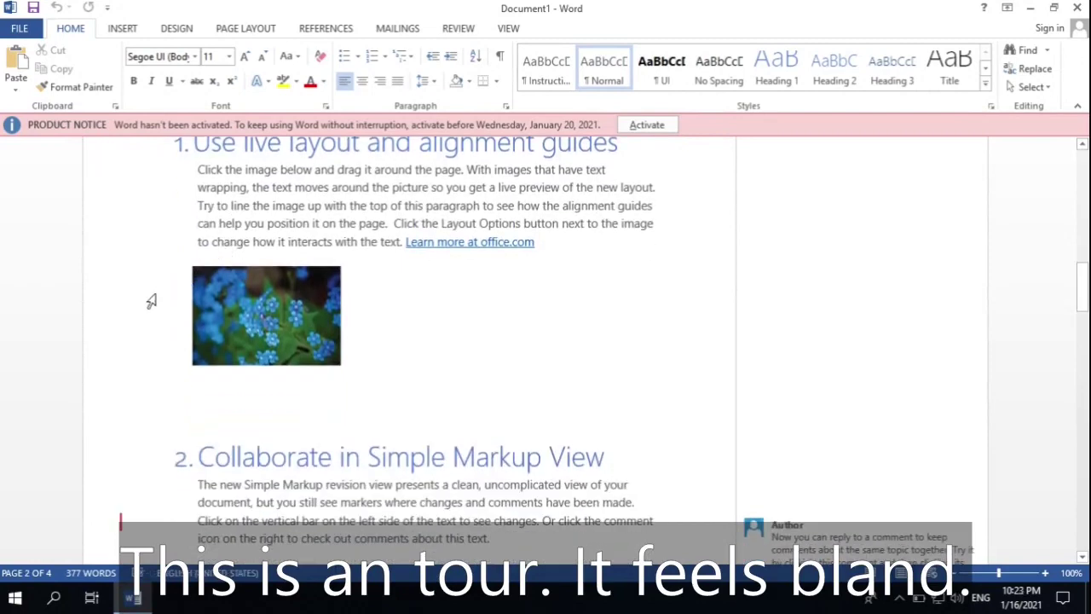
scroll(150, 301, "down", 3)
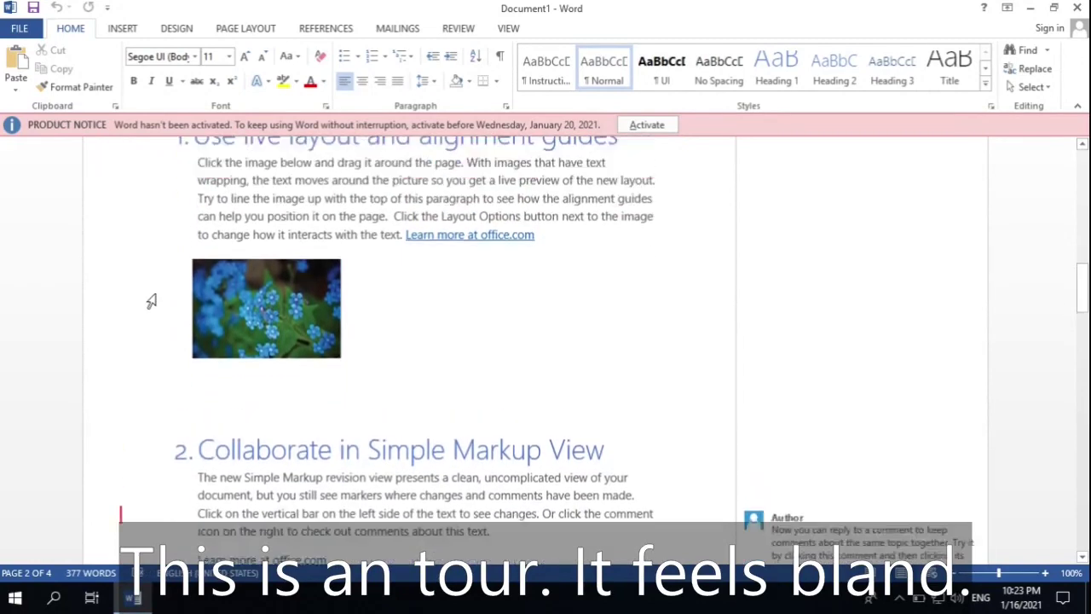
scroll(150, 301, "down", 4)
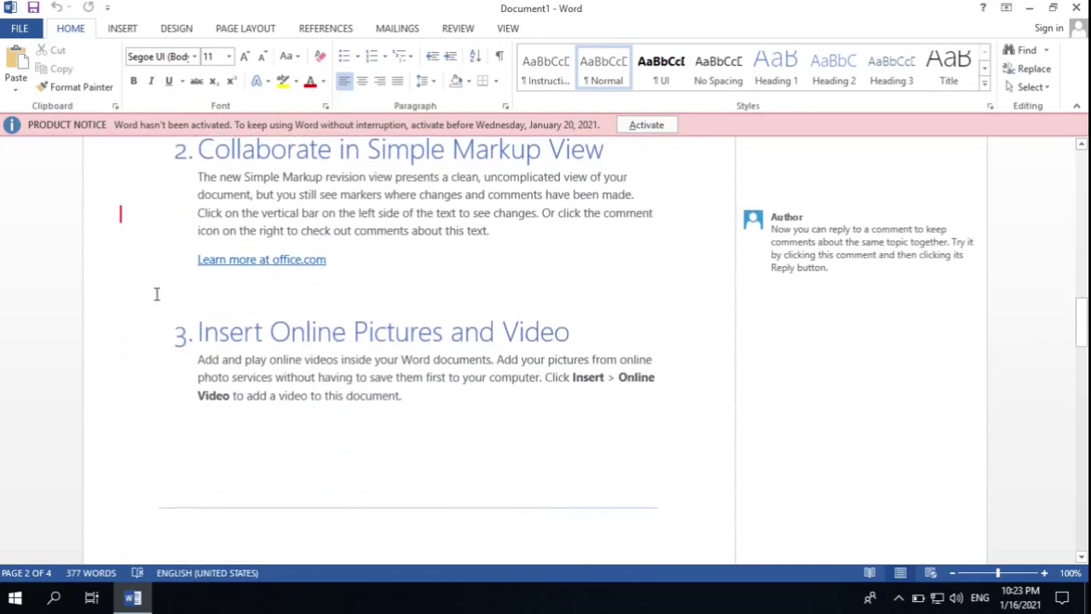
scroll(157, 294, "down", 3)
scroll(156, 294, "down", 5)
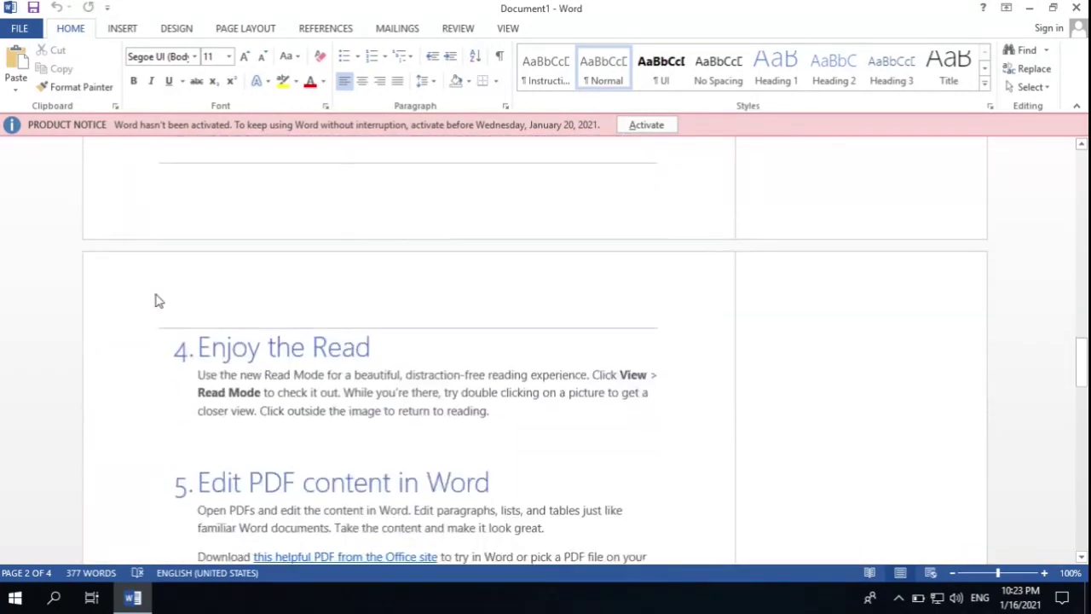
scroll(156, 294, "down", 6)
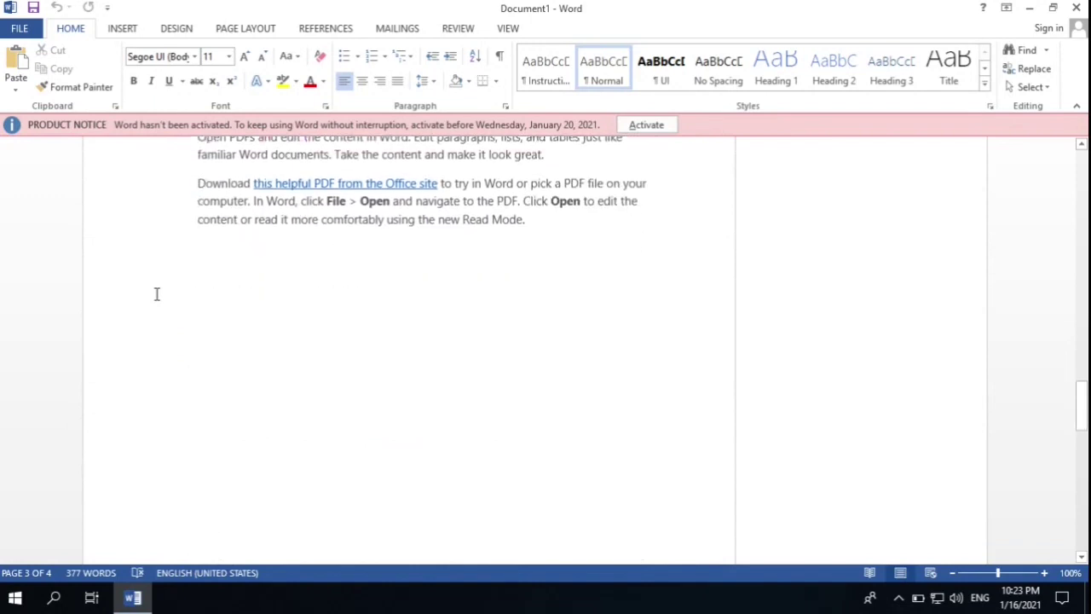
scroll(157, 294, "down", 2)
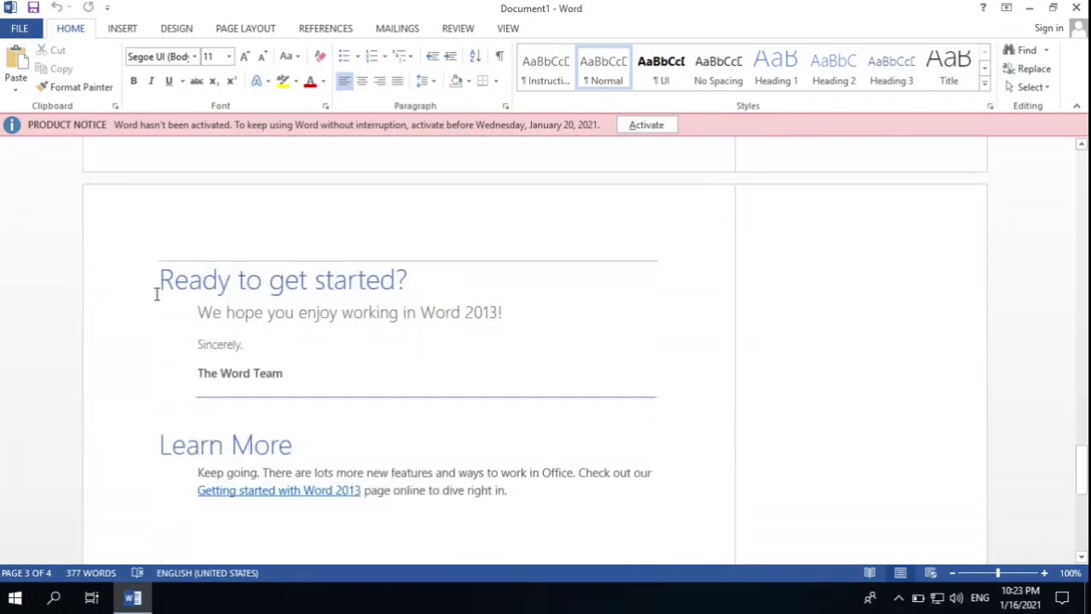
scroll(157, 294, "down", 2)
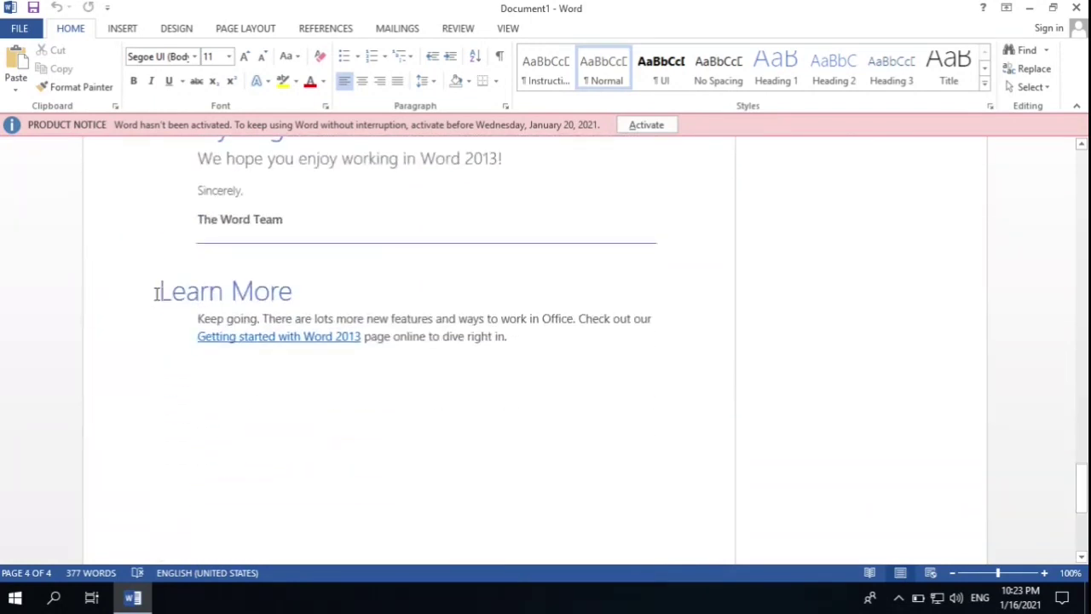
scroll(157, 294, "down", 3)
scroll(156, 295, "up", 20)
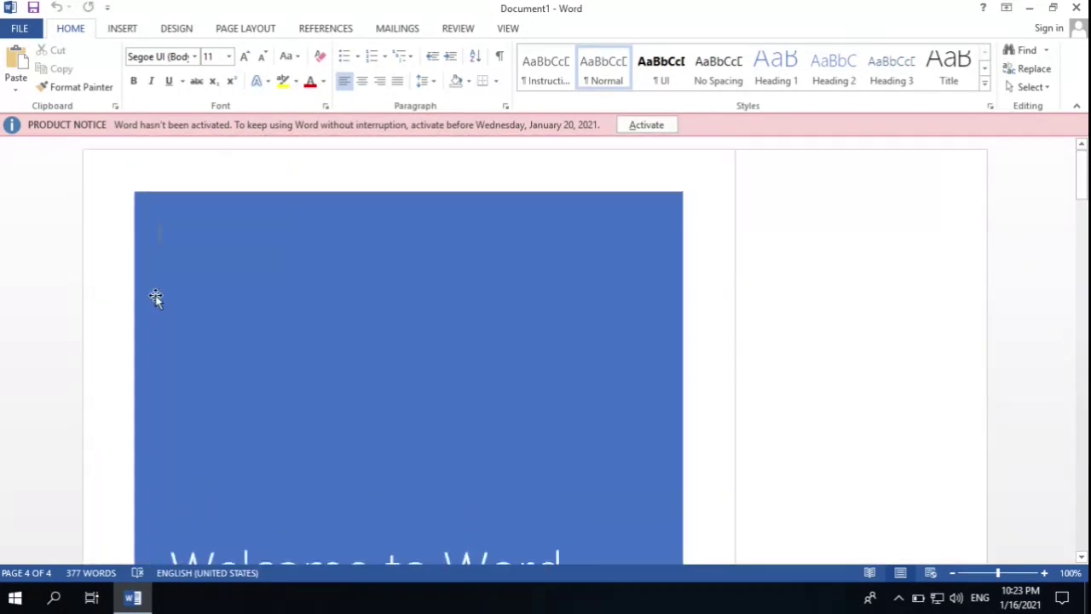
left_click(266, 81)
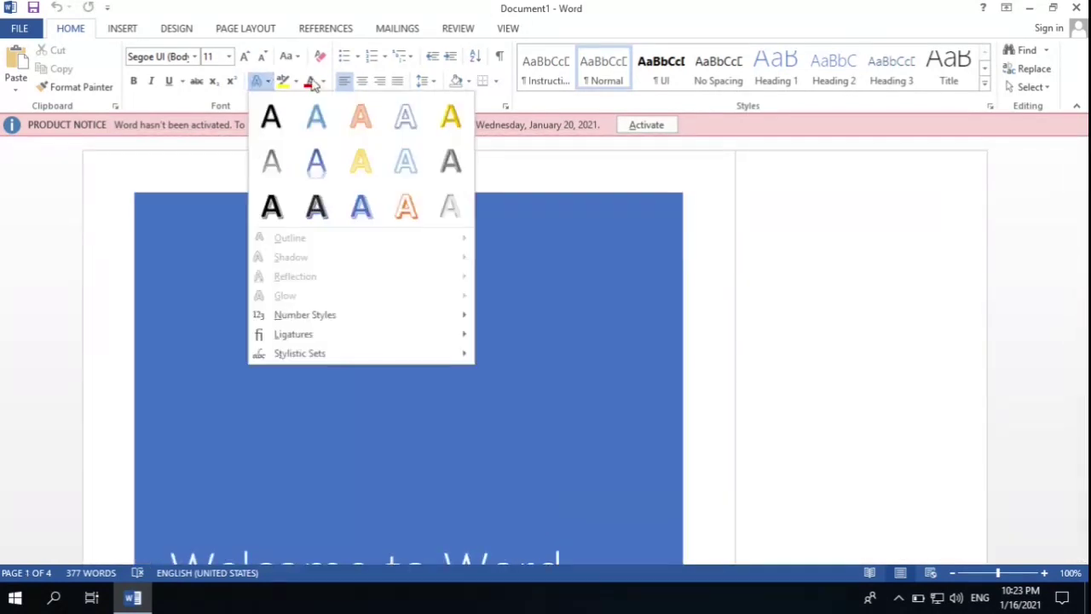
mouse_move(379, 330)
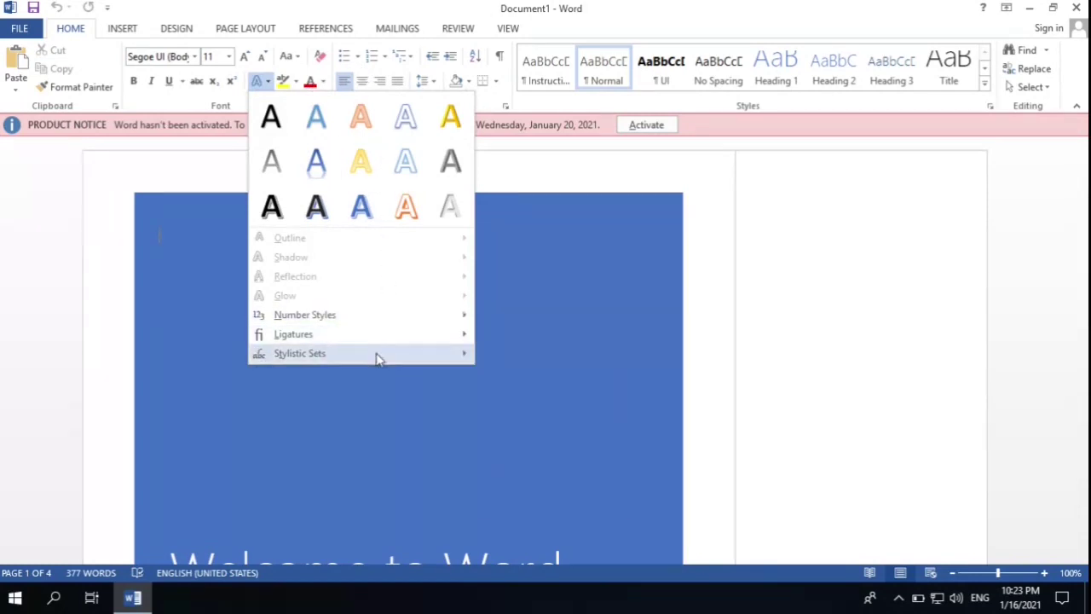
left_click(412, 58)
left_click(412, 58)
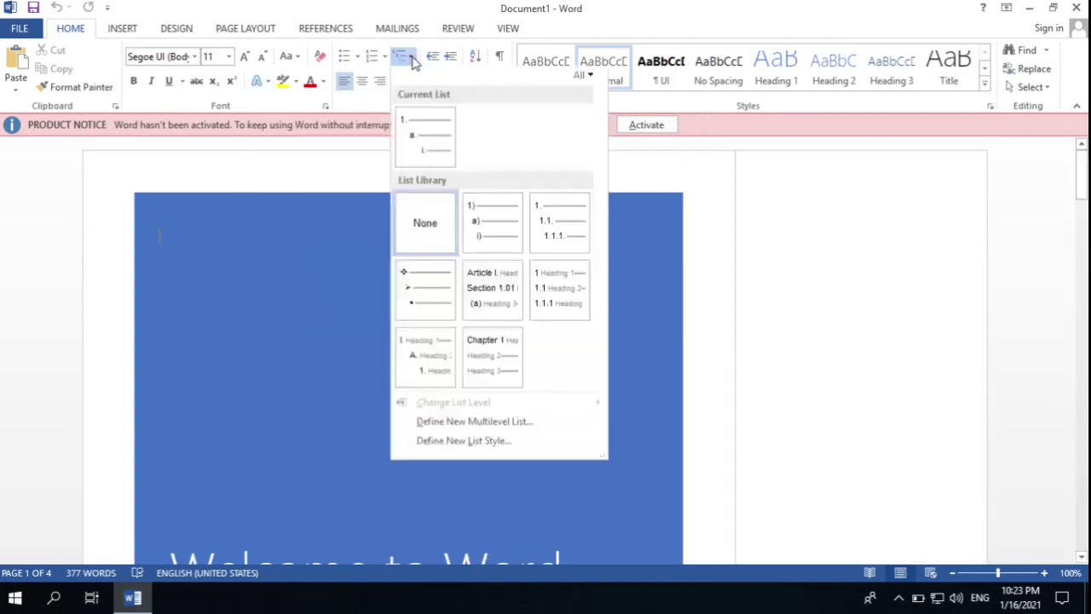
left_click(412, 58)
left_click(412, 58)
left_click(412, 57)
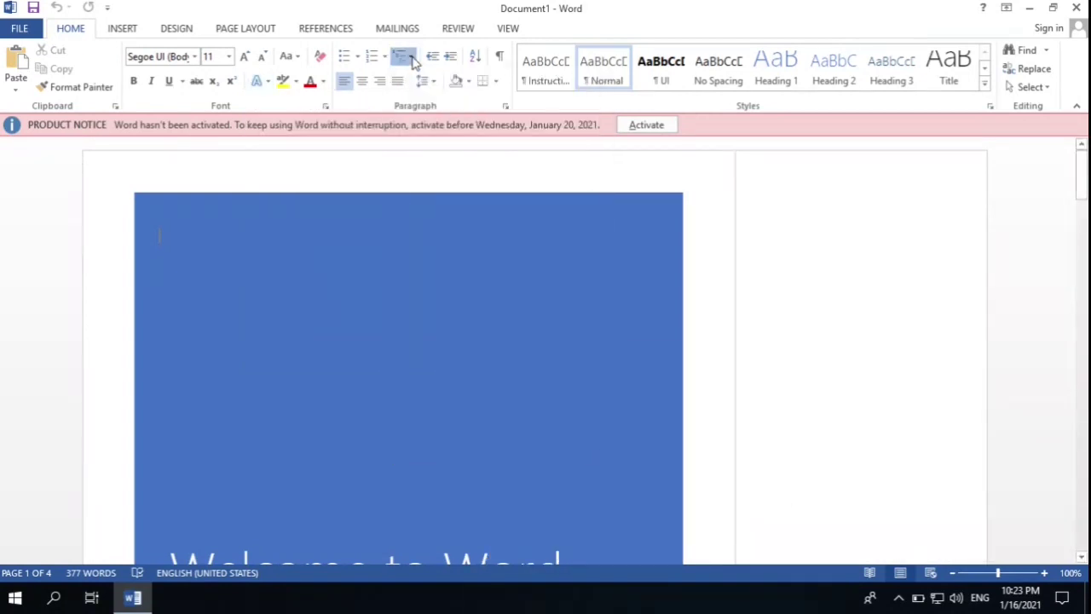
Step: Begin defining a new multilevel list style named "gae" with its first level starting at 0
left_click(411, 58)
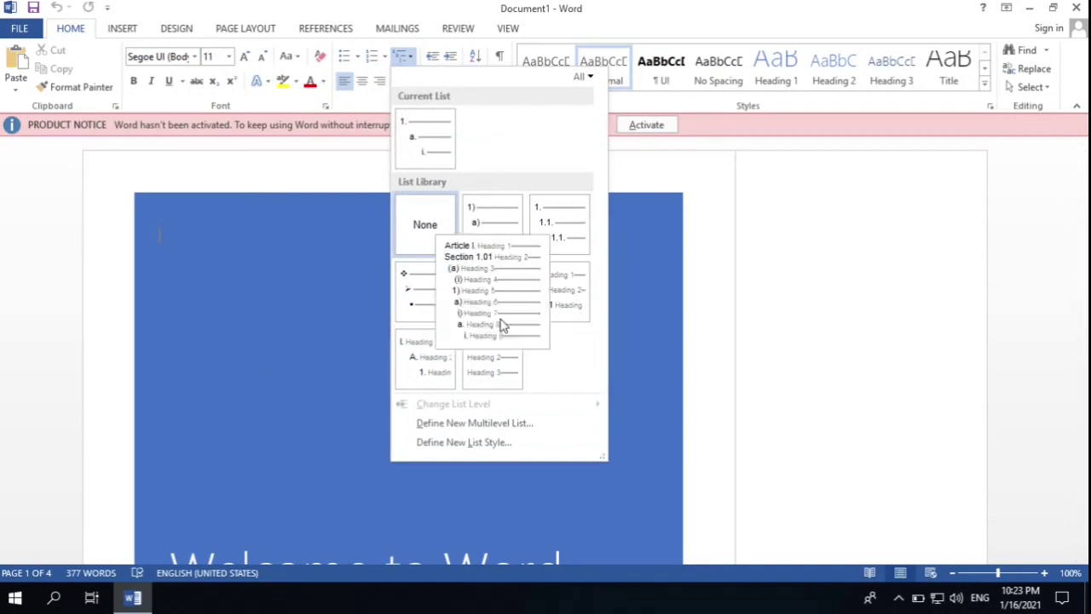
mouse_move(487, 289)
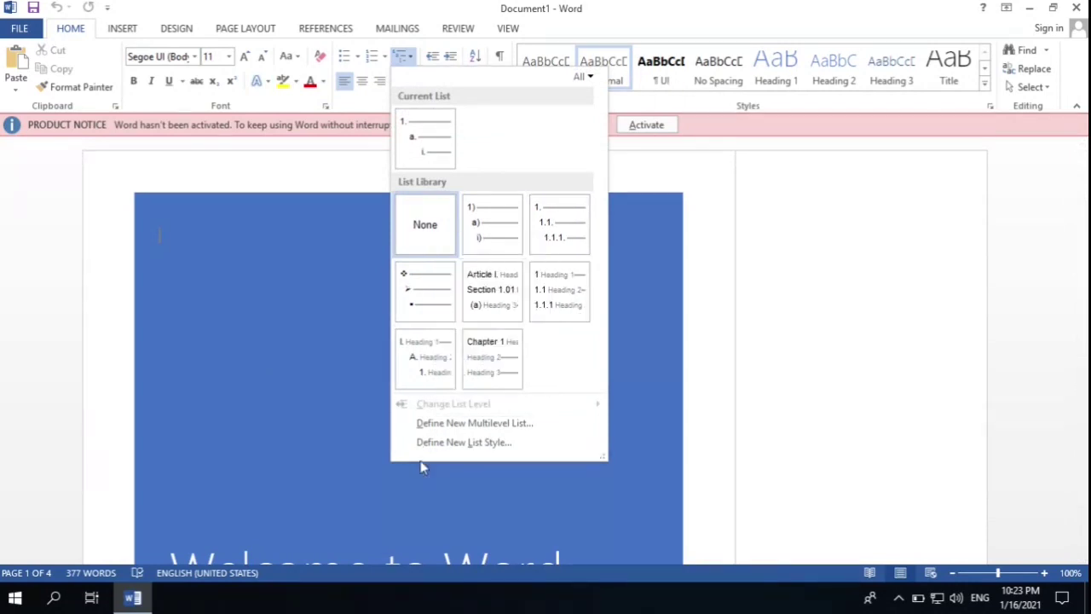
left_click(442, 442)
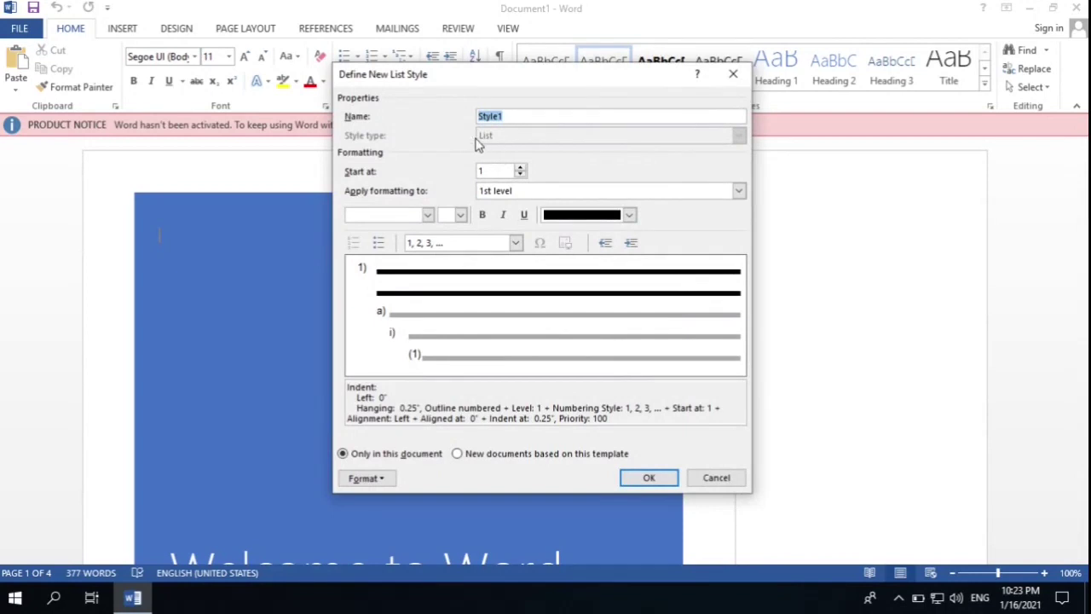
type("gae")
left_click(520, 167)
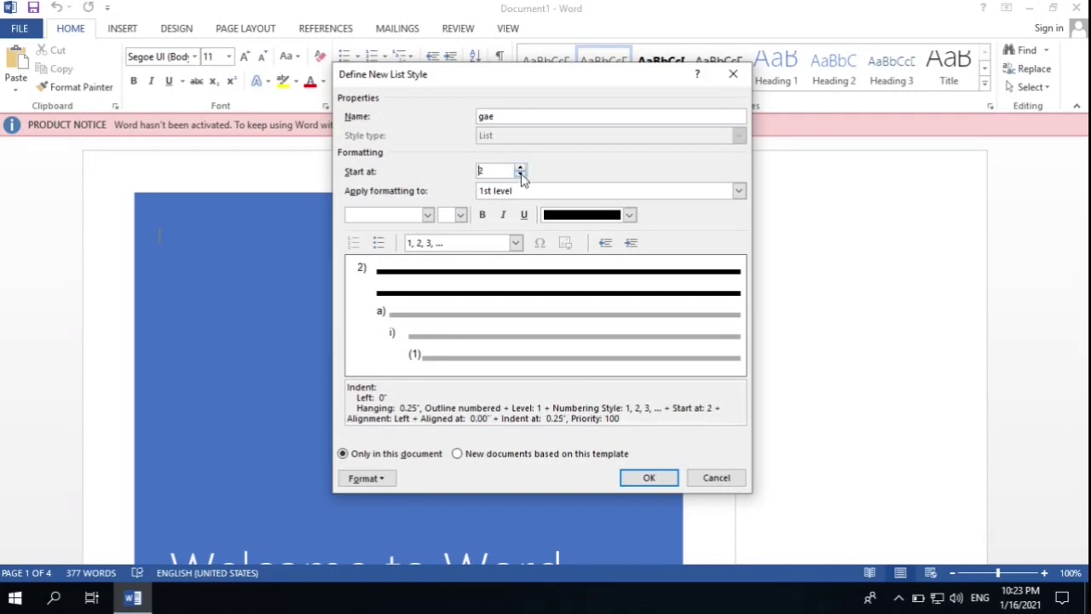
left_click(565, 193)
left_click(563, 197)
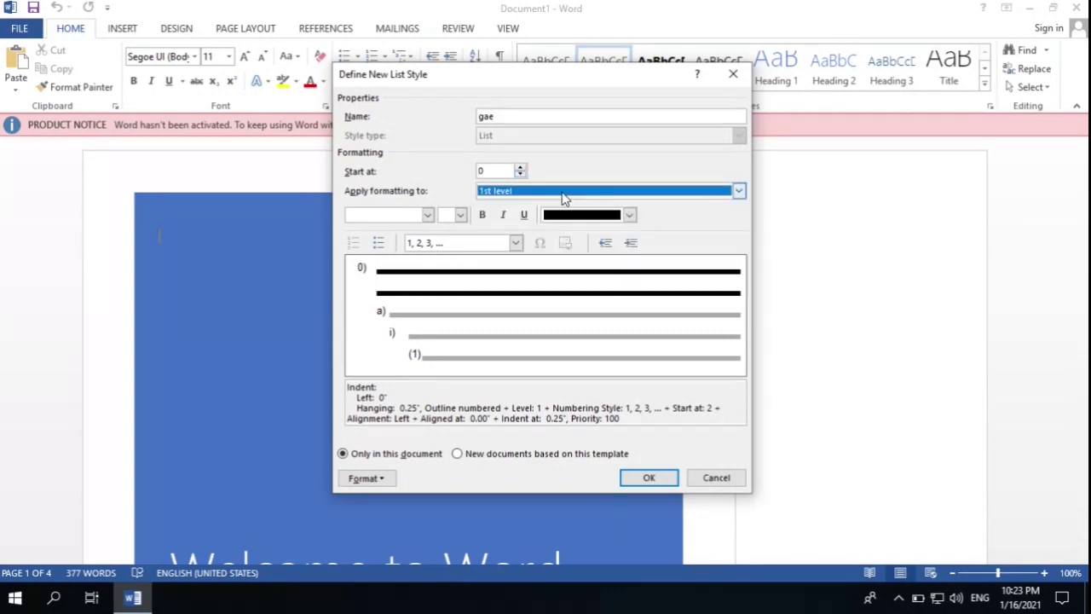
Step: Set the list style's first-level font to Alef and its starting number to 1
left_click(430, 218)
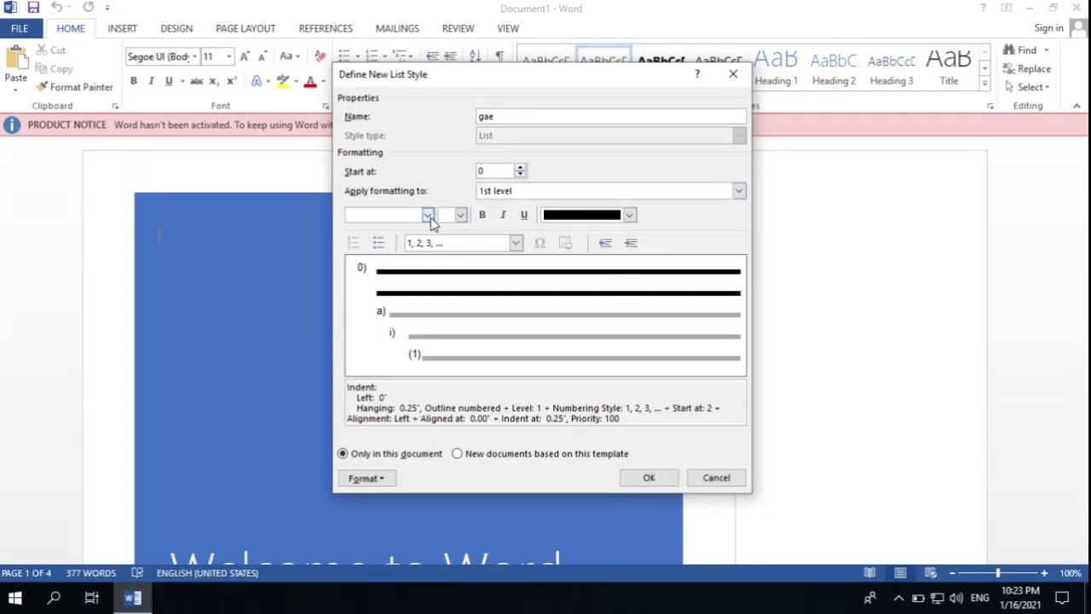
left_click(428, 215)
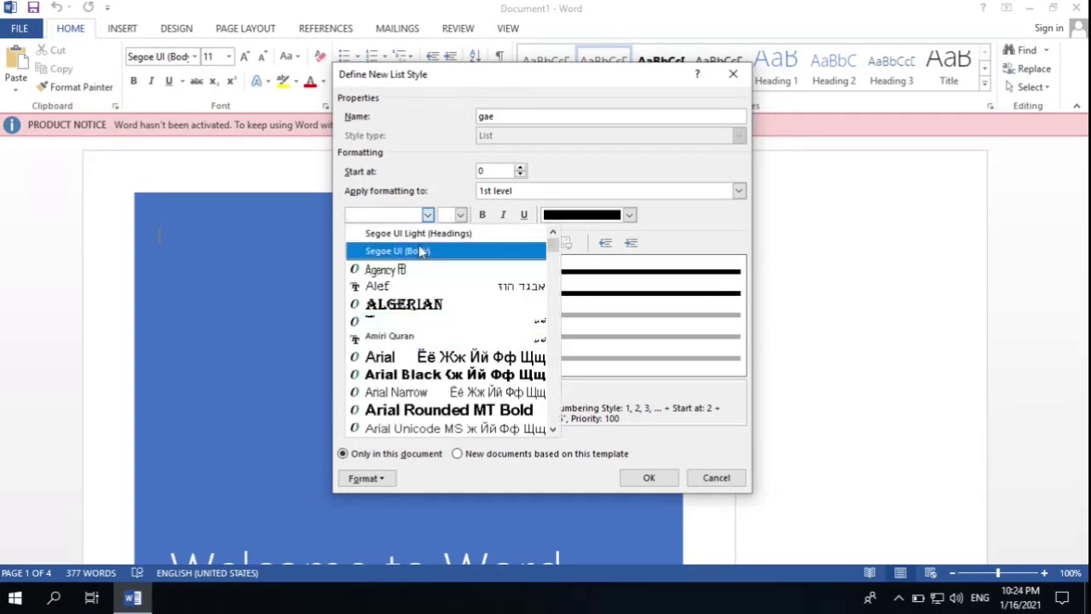
left_click(400, 290)
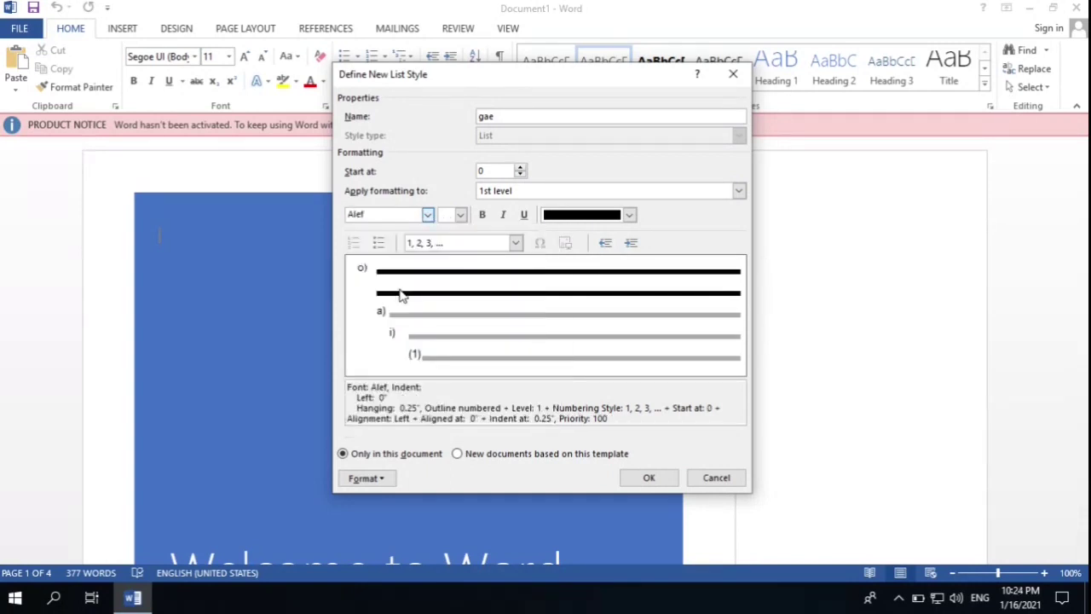
left_click(520, 175)
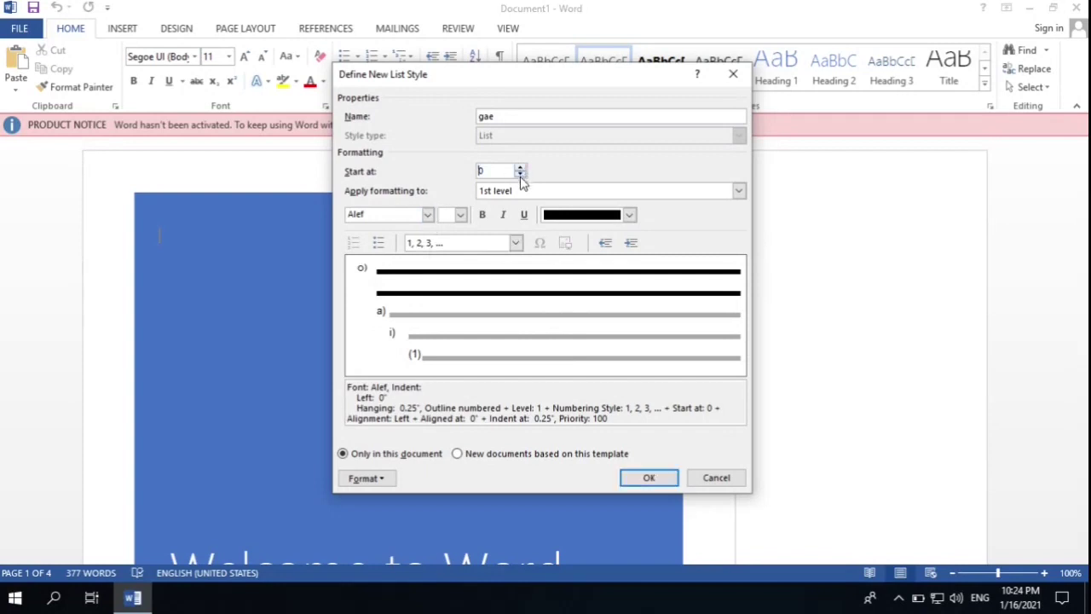
Step: Set the first-level font size of the list style to 24 pt, with bold turned off
left_click(460, 214)
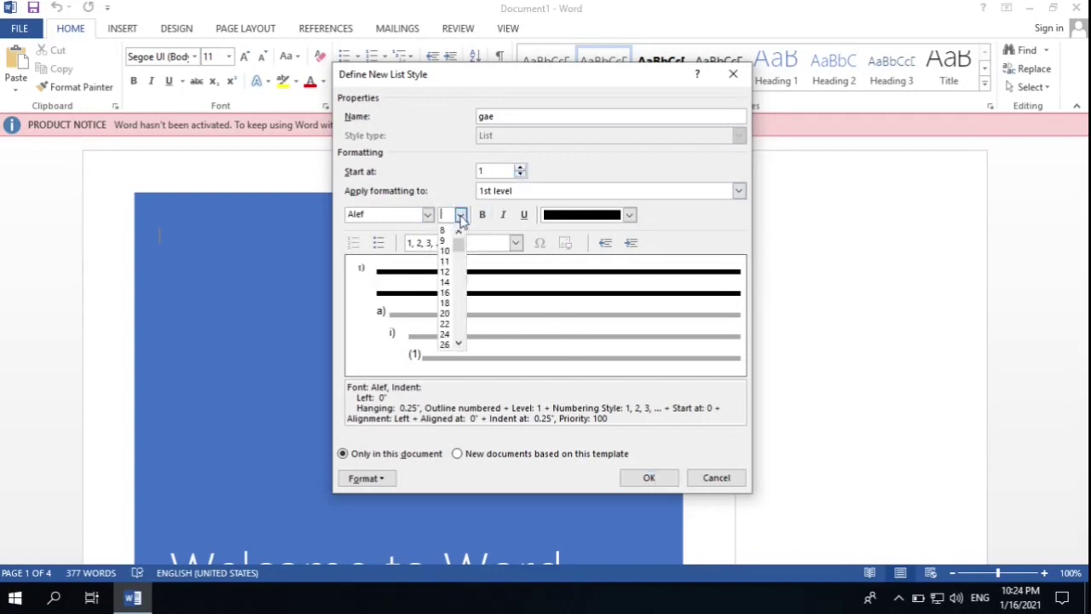
left_click(447, 286)
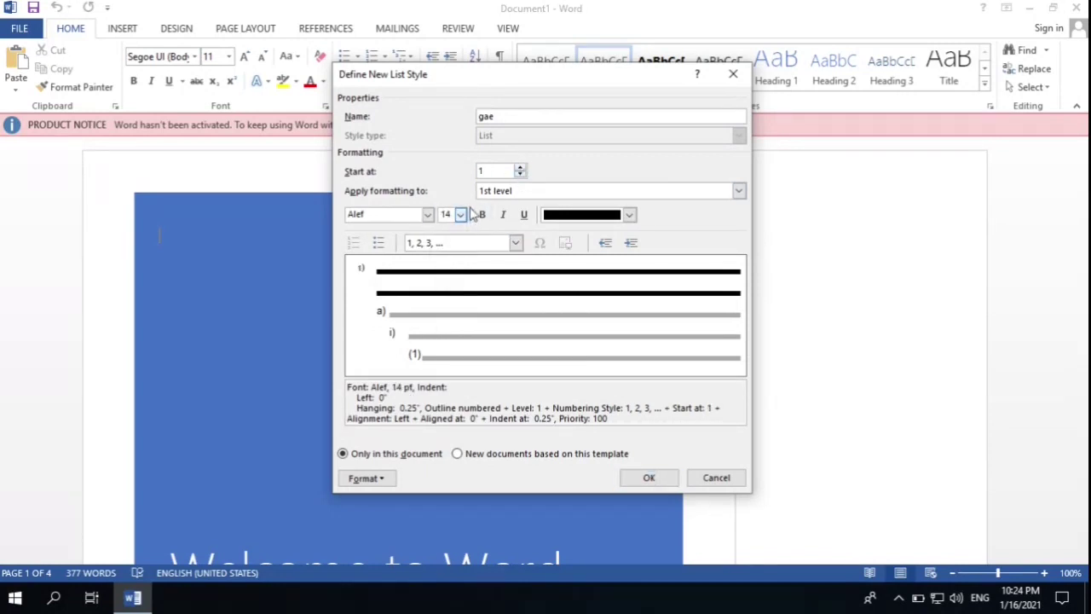
left_click(460, 215)
left_click(445, 334)
left_click(484, 215)
left_click(484, 215)
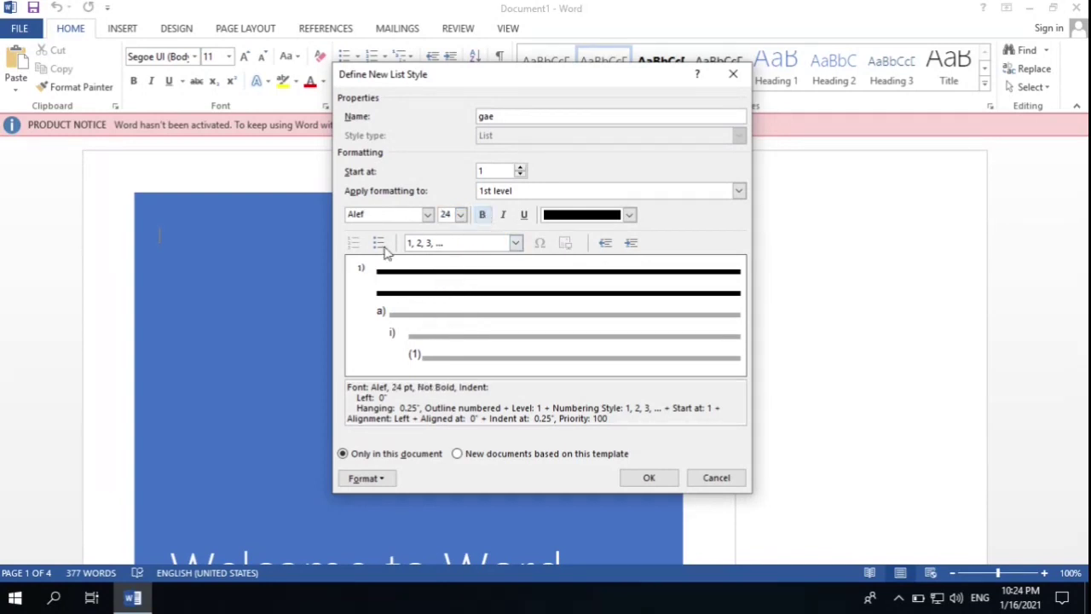
Step: Switch the list style's first level to bullets and choose the last preset bullet symbol
left_click(379, 243)
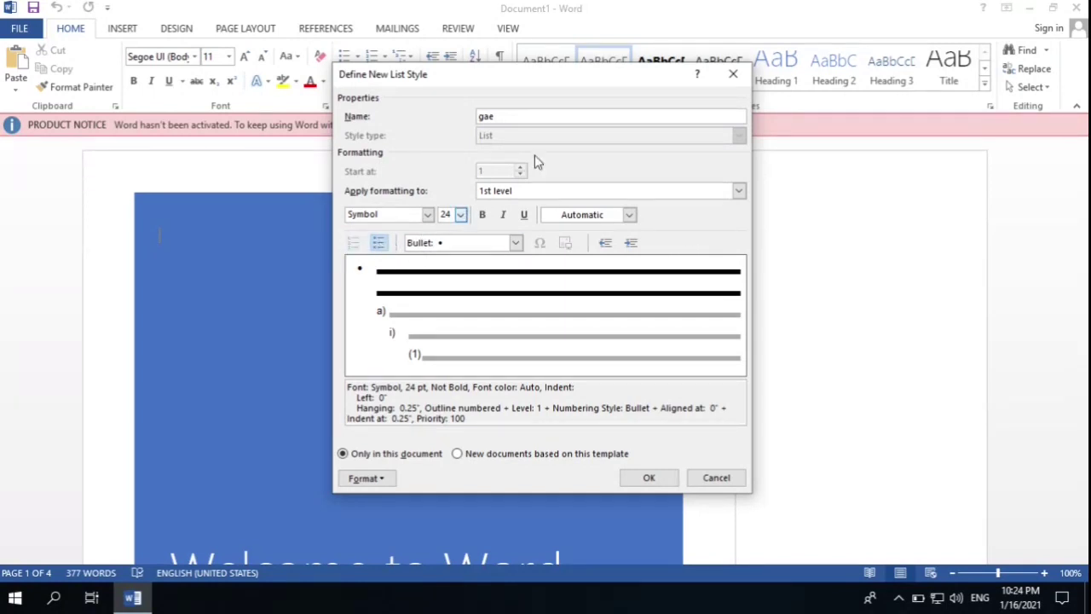
left_click(565, 214)
left_click(513, 244)
left_click(514, 244)
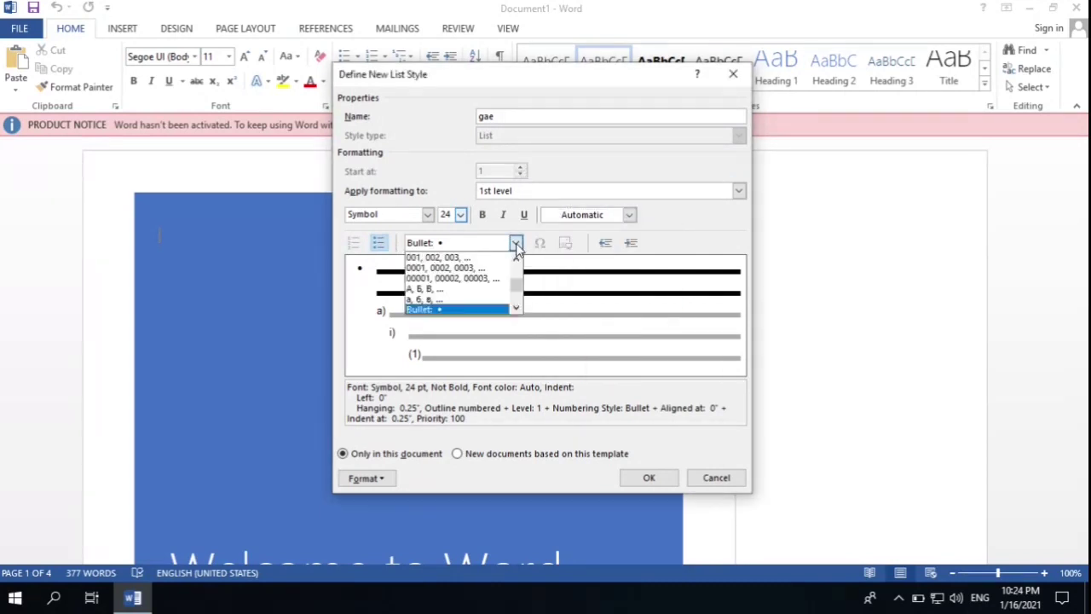
scroll(477, 292, "down", 3)
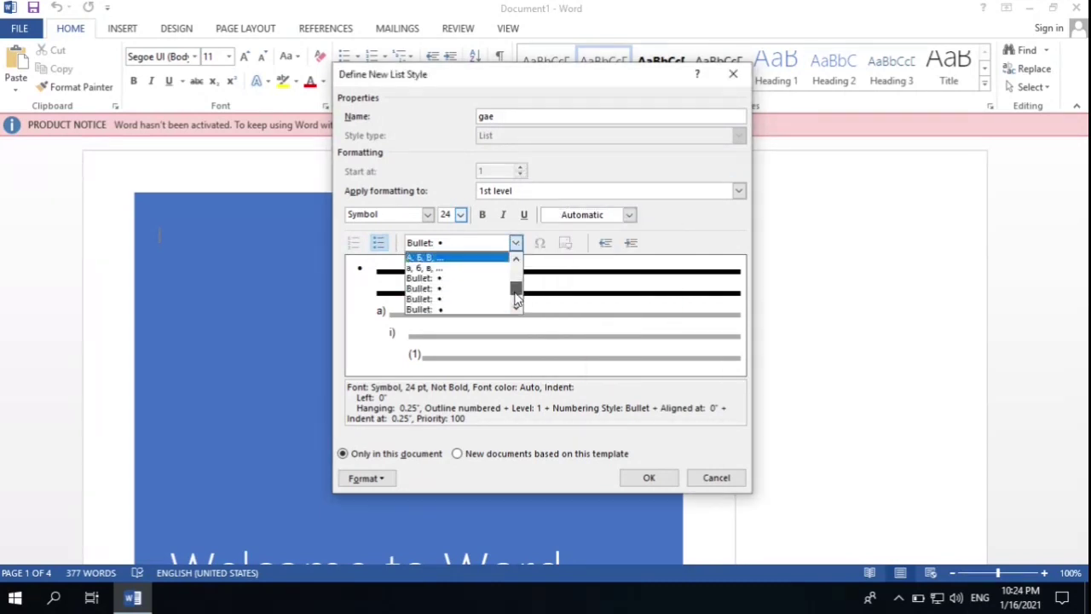
left_click(477, 279)
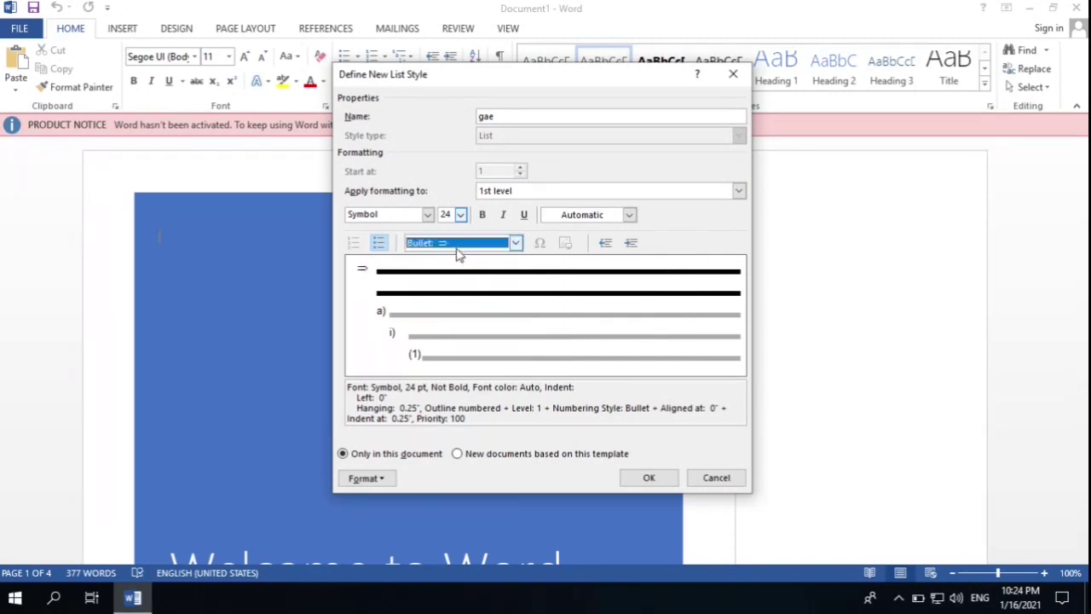
Step: Change the first level's numbering style to 00001, 00002, 00003
left_click(460, 245)
scroll(506, 291, "down", 2)
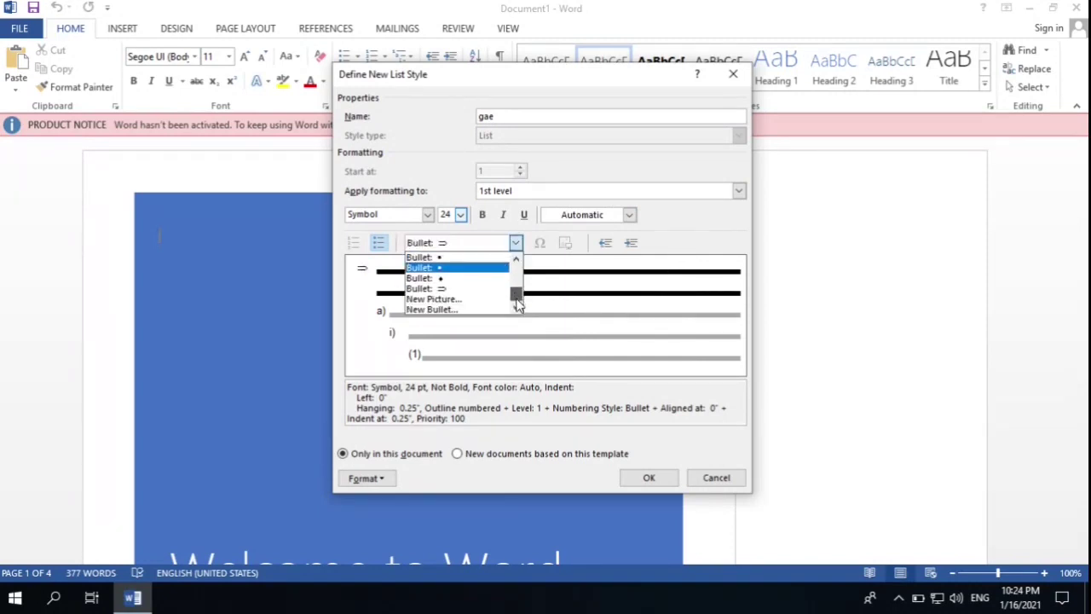
left_click_drag(516, 296, 516, 255)
left_click_drag(517, 281, 512, 288)
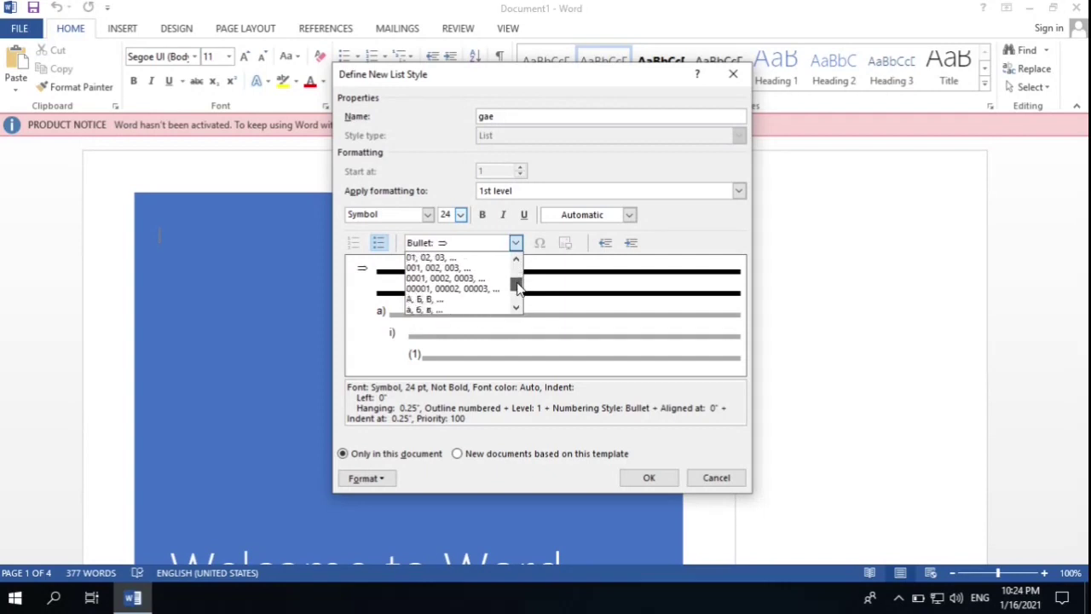
left_click(490, 286)
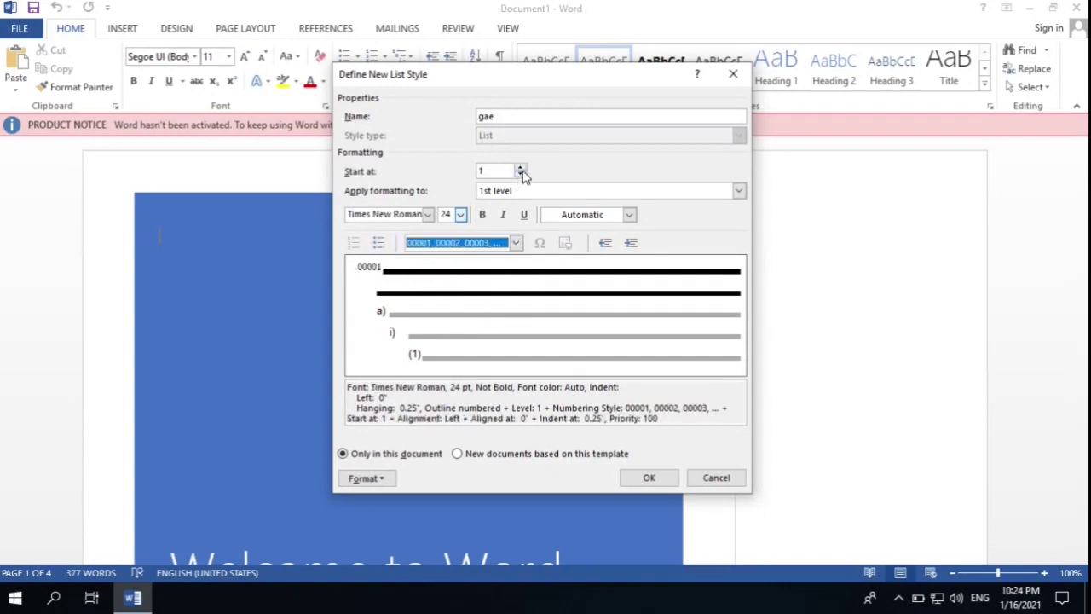
Step: Try starting the first level at 49429, and set its start value to 32767 instead
left_click(521, 168)
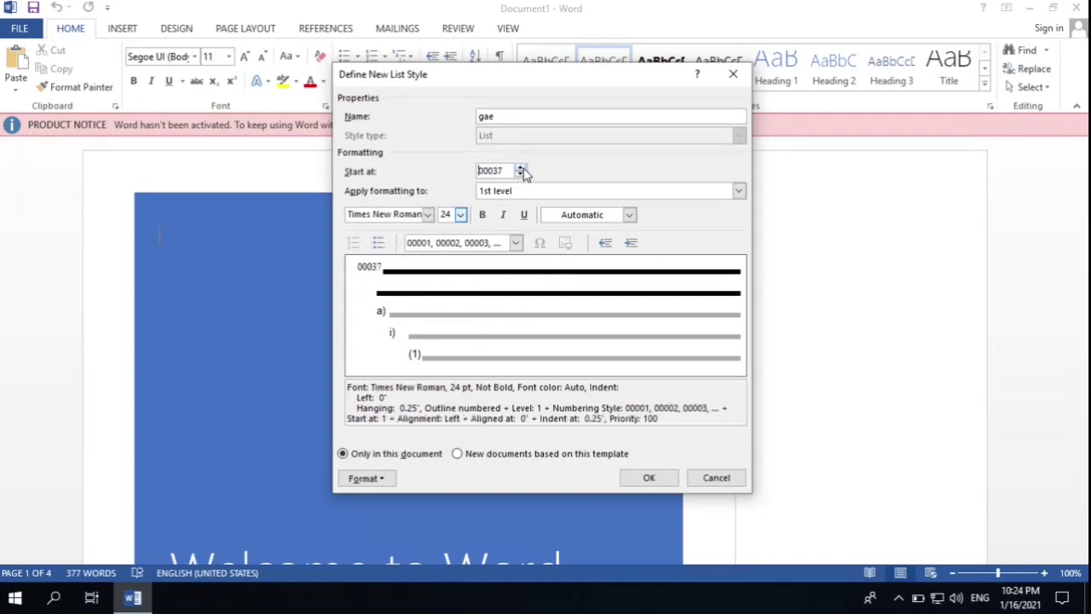
double_click(506, 171)
type("49429")
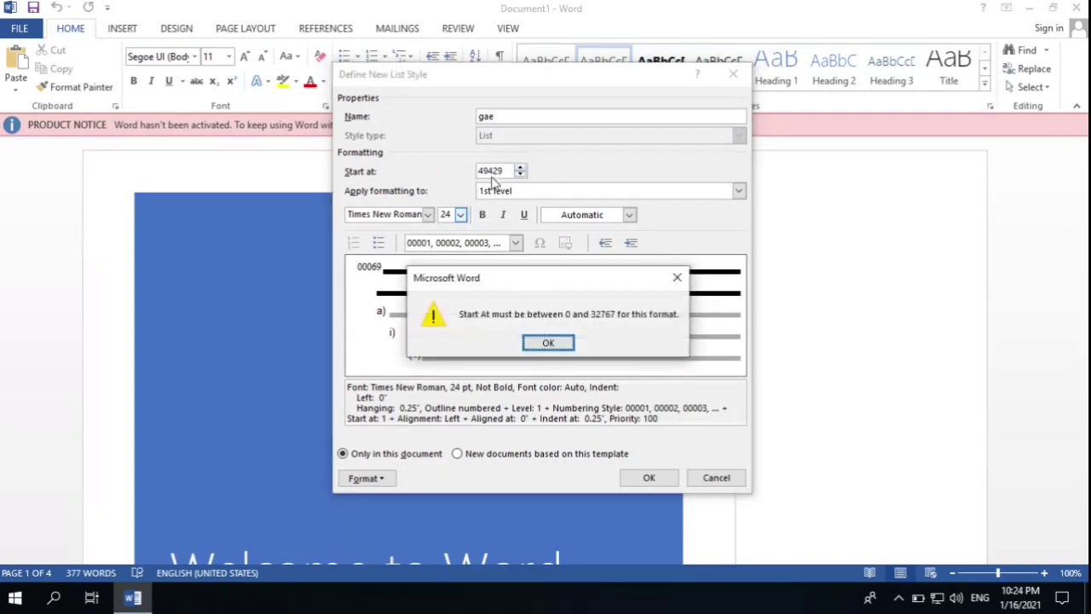
left_click(527, 342)
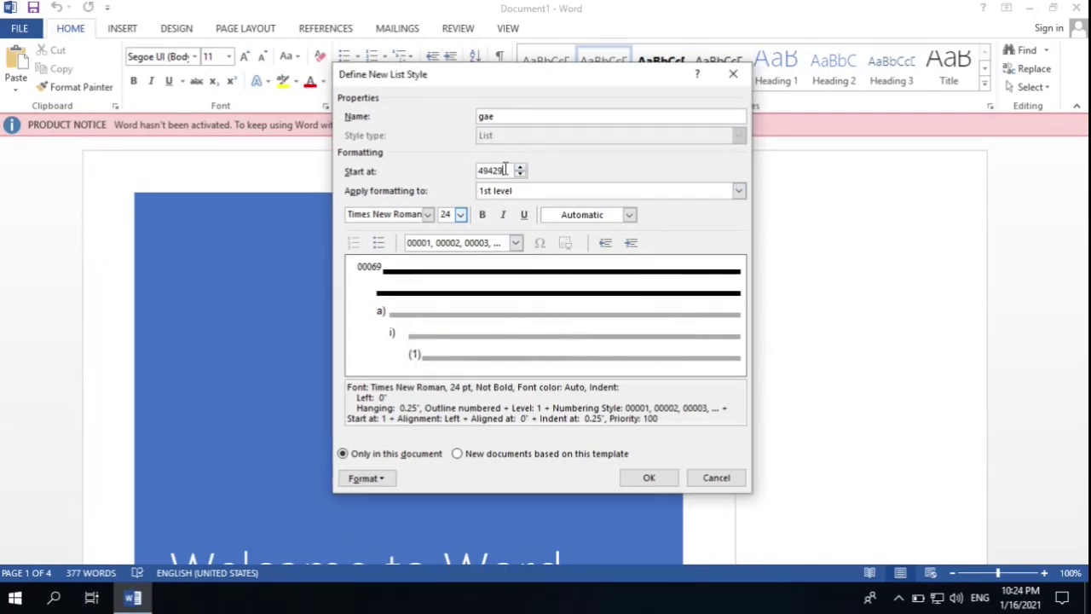
type("32766")
left_click(522, 170)
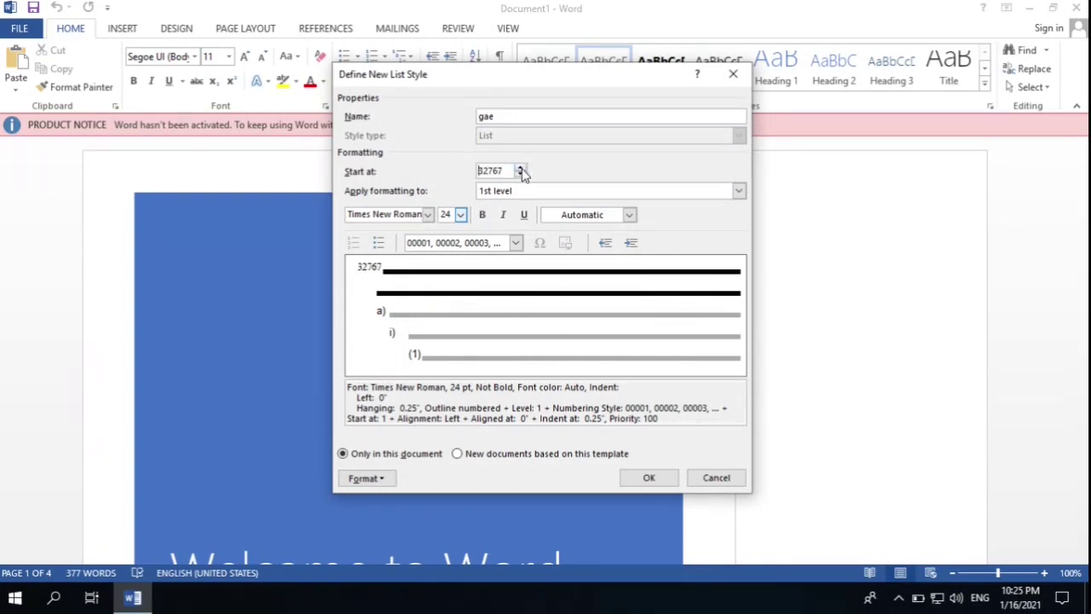
Step: Try the 001, 002, 003 numbering style on the first level, and replace it with a, b, c
left_click(515, 242)
left_click(504, 257)
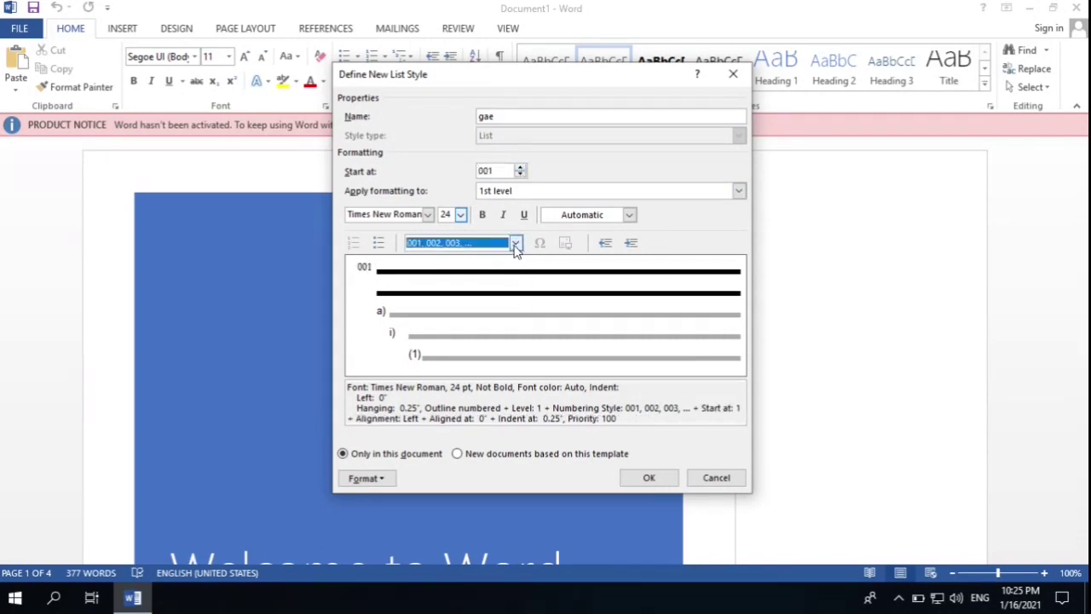
left_click(515, 242)
scroll(511, 286, "down", 2)
scroll(516, 288, "down", 2)
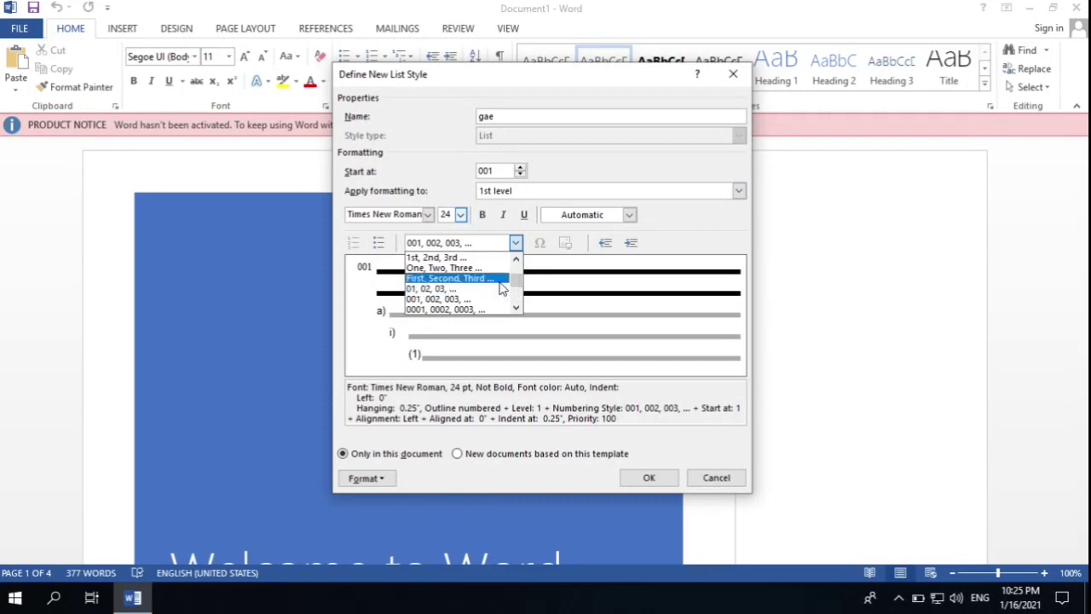
left_click_drag(517, 283, 521, 275)
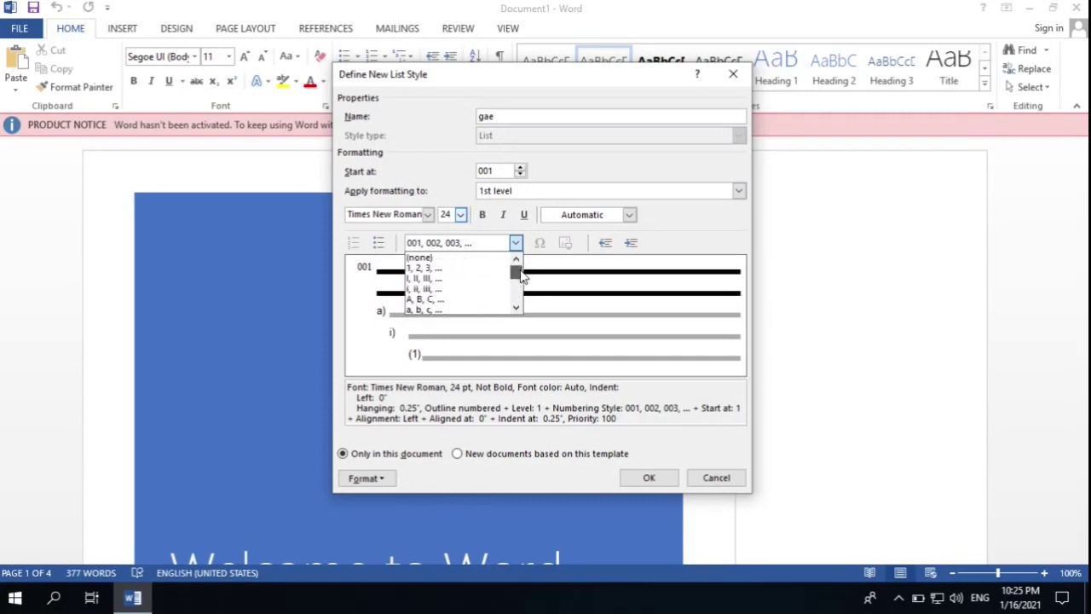
left_click(486, 309)
Step: Try qq4 as the first level's start value, and set it to 766 instead
left_click(520, 167)
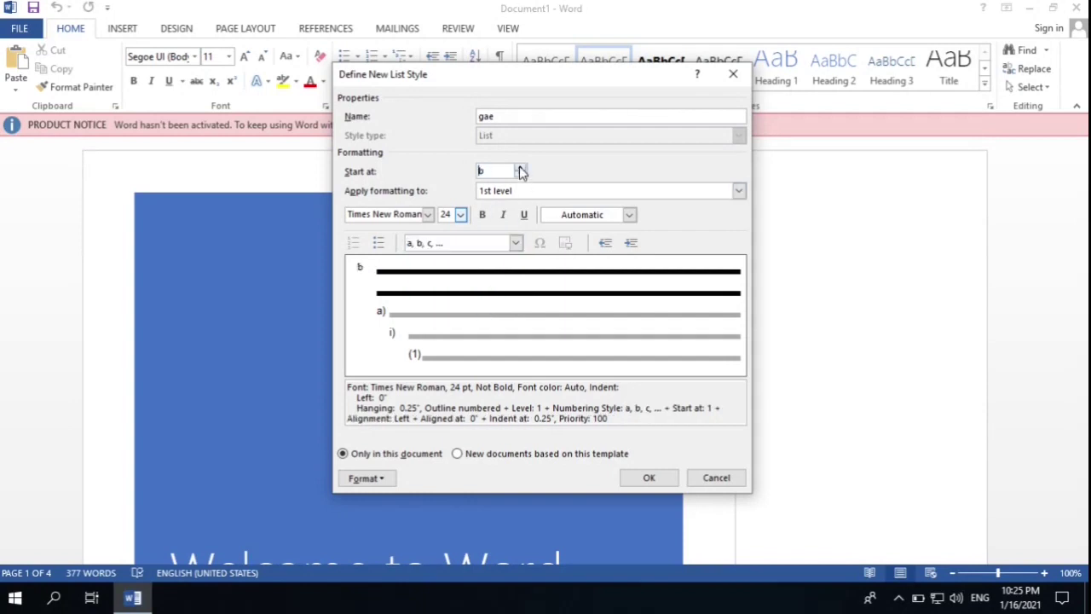
left_click(521, 167)
type("4")
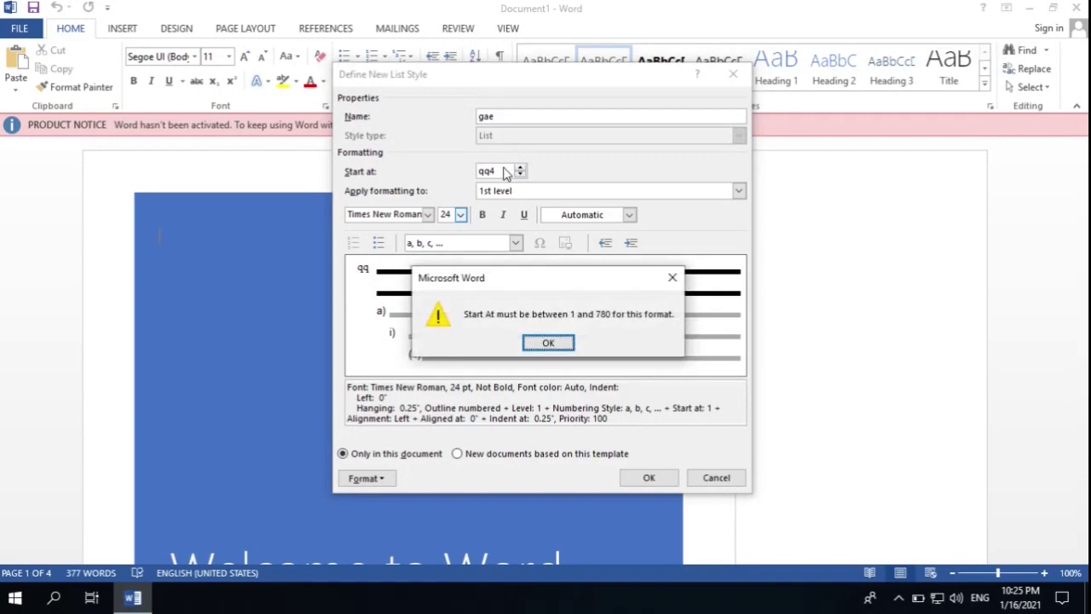
left_click(548, 343)
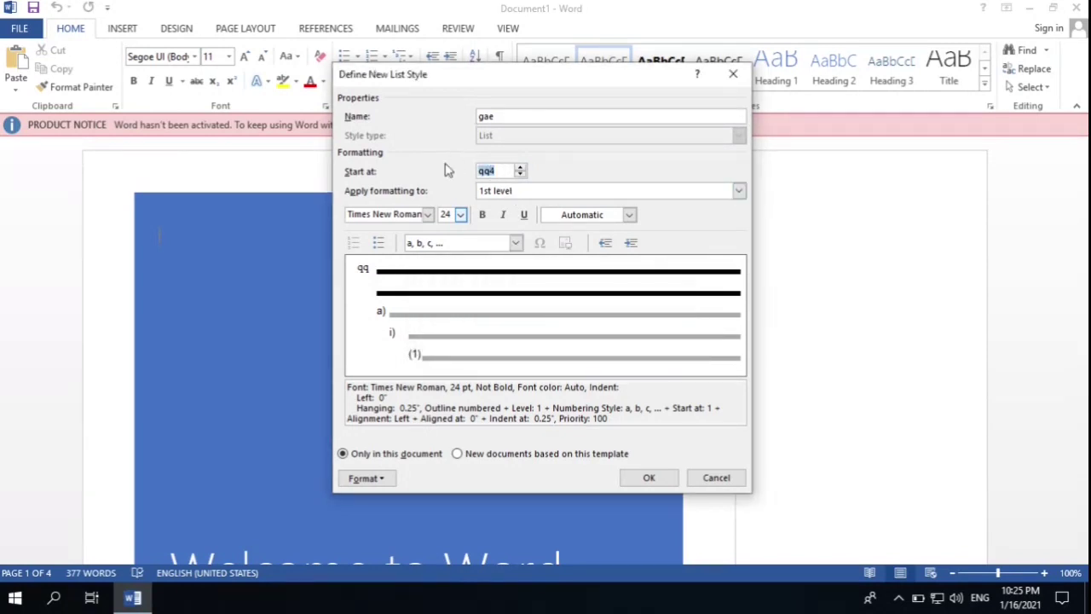
type("766")
left_click(560, 191)
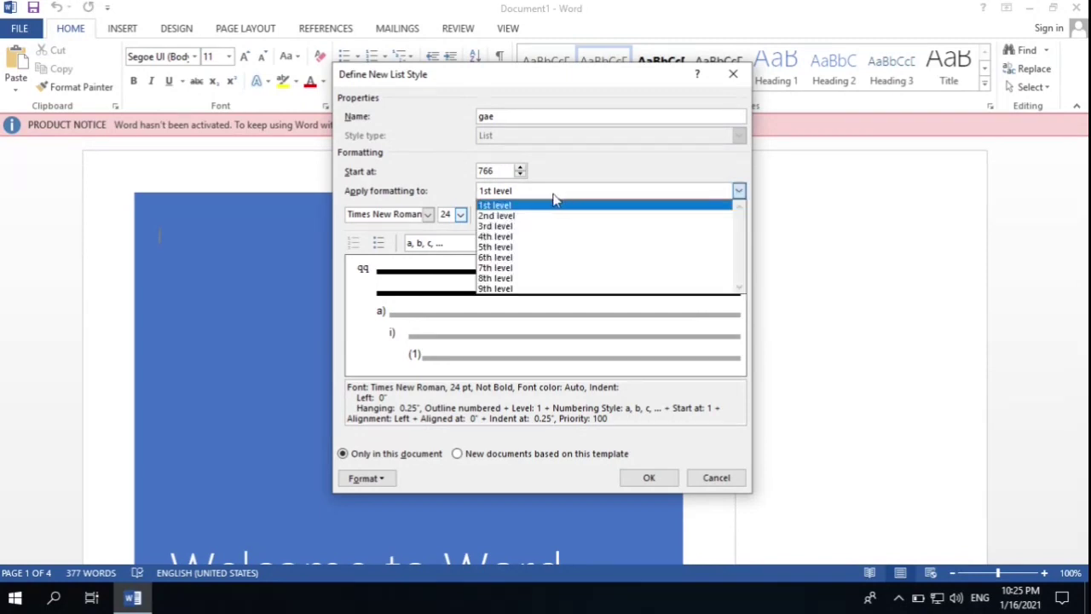
left_click(443, 194)
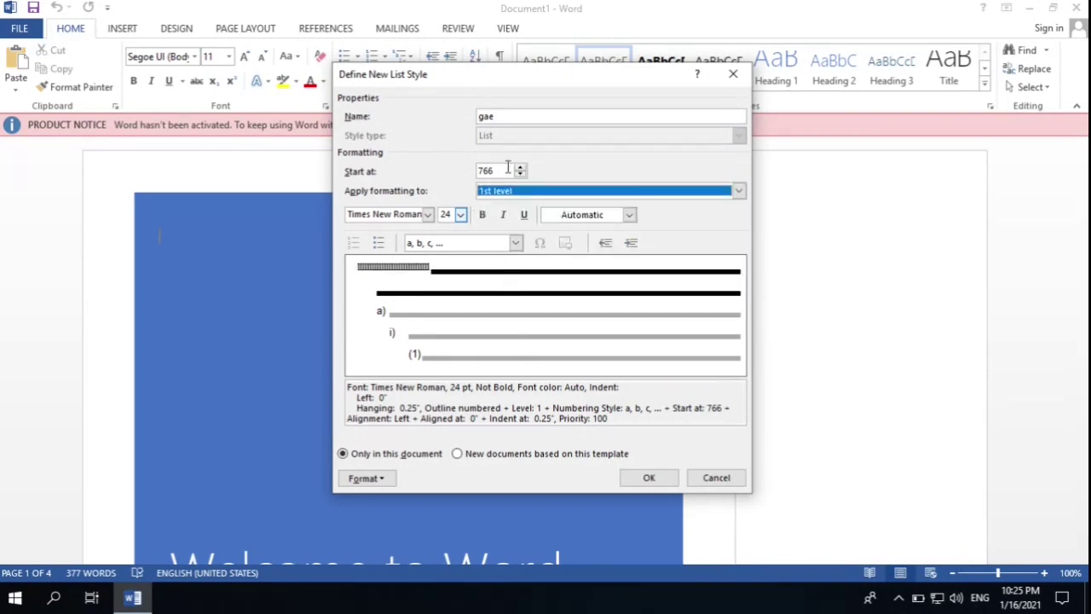
Step: Try i, ii, iii numbering starting at 28000 on the first level, and discard the new list style
left_click(515, 243)
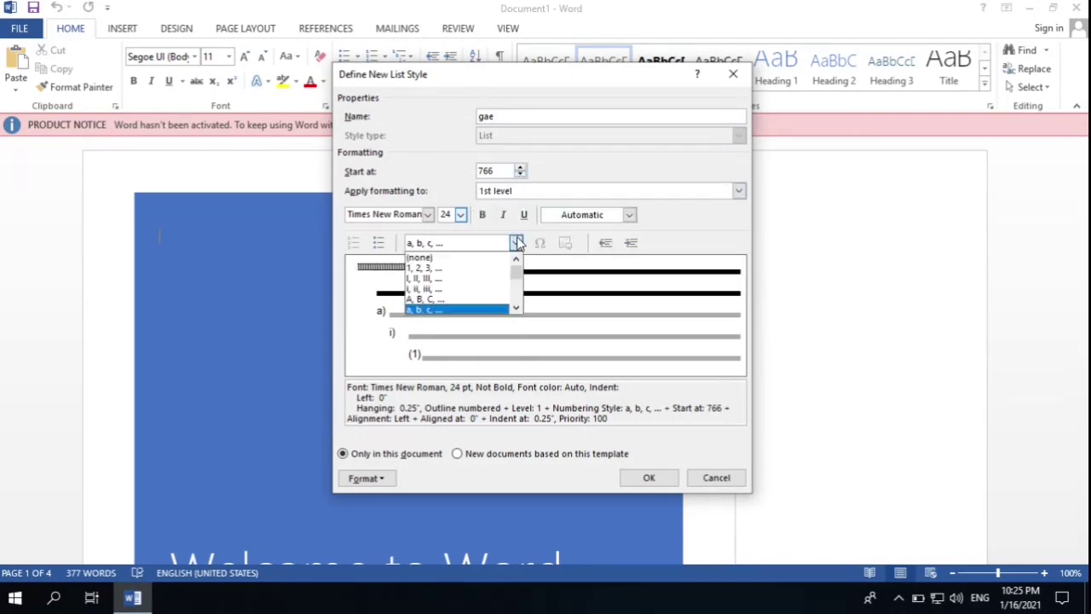
left_click(490, 289)
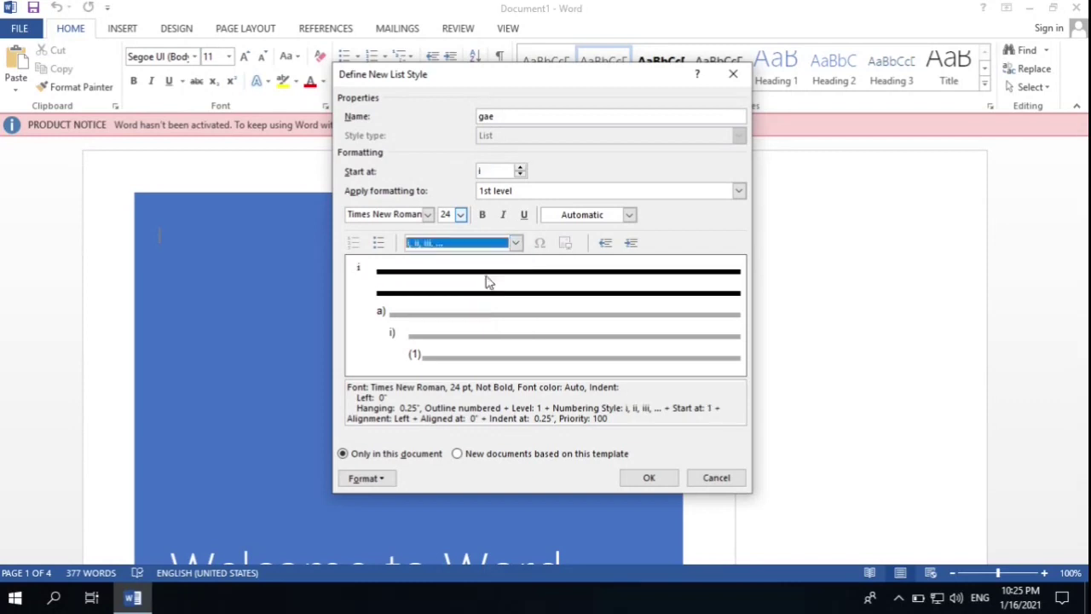
left_click(492, 174)
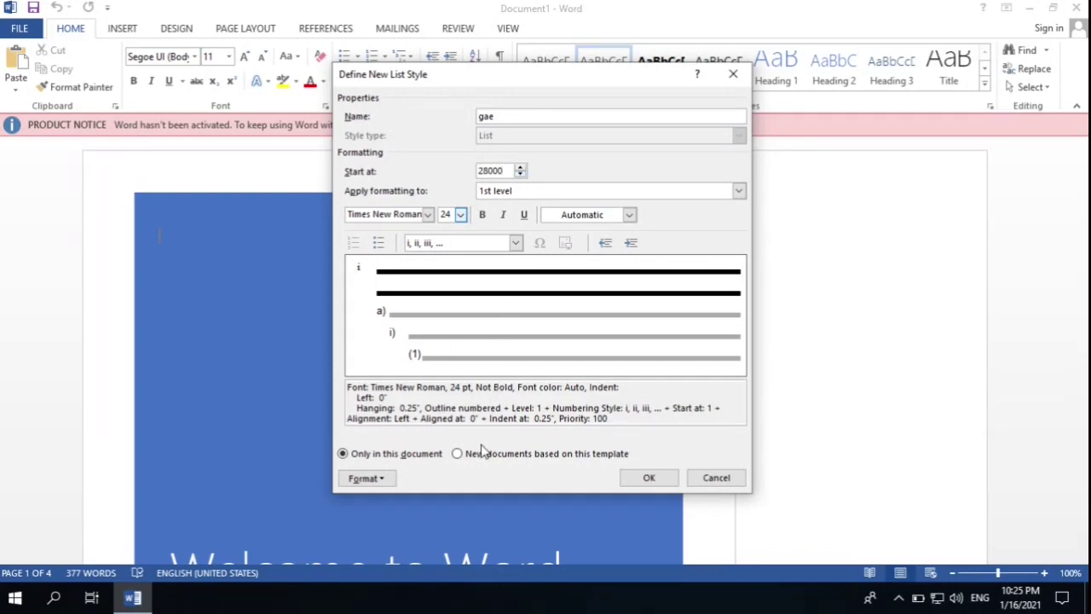
left_click(547, 193)
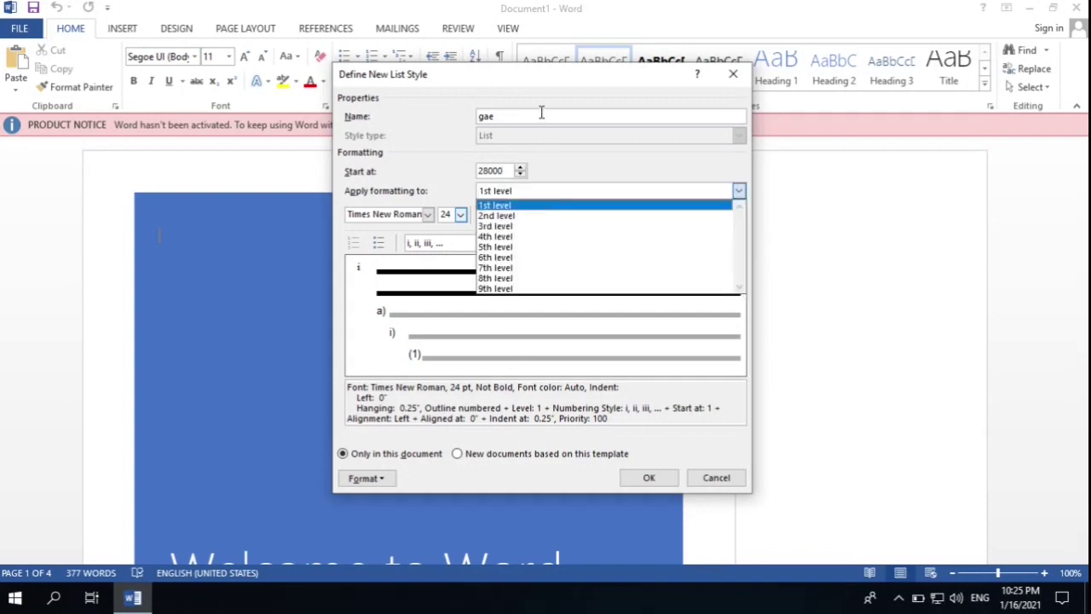
left_click(541, 113)
left_click(518, 170)
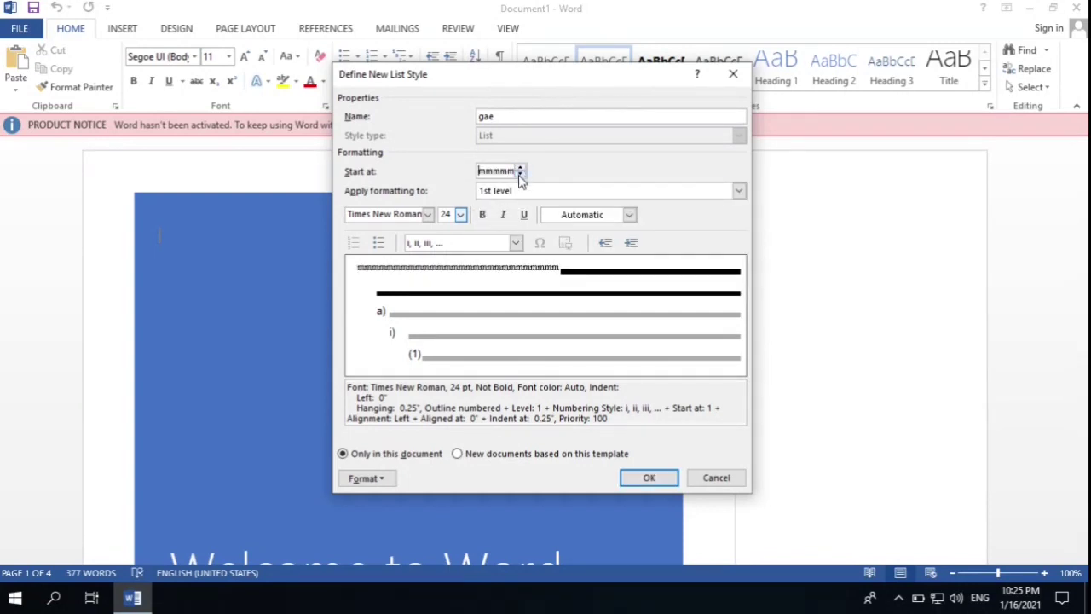
left_click(716, 477)
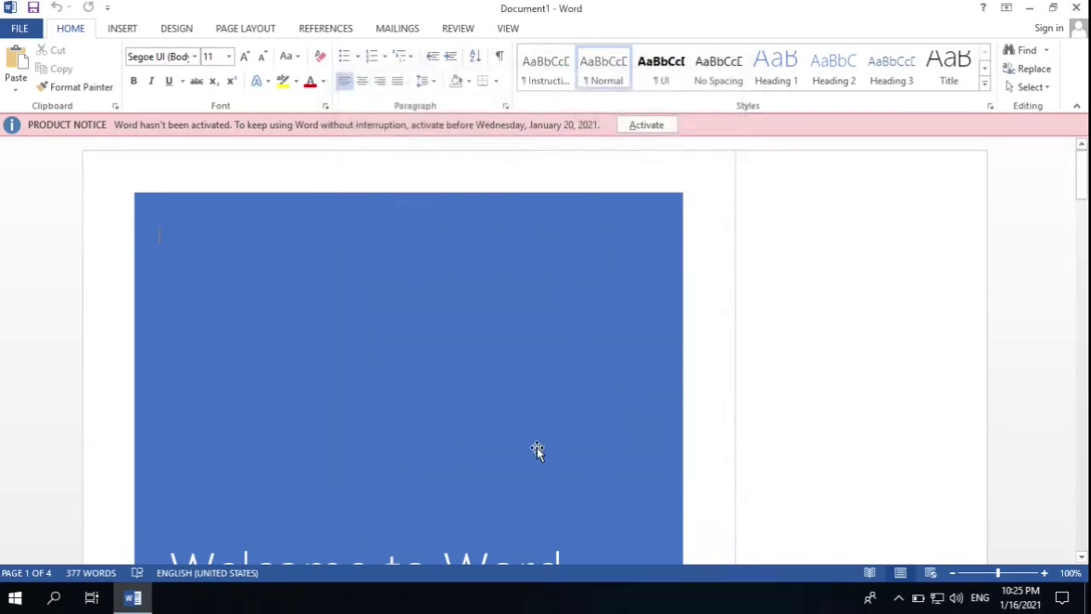
left_click(410, 60)
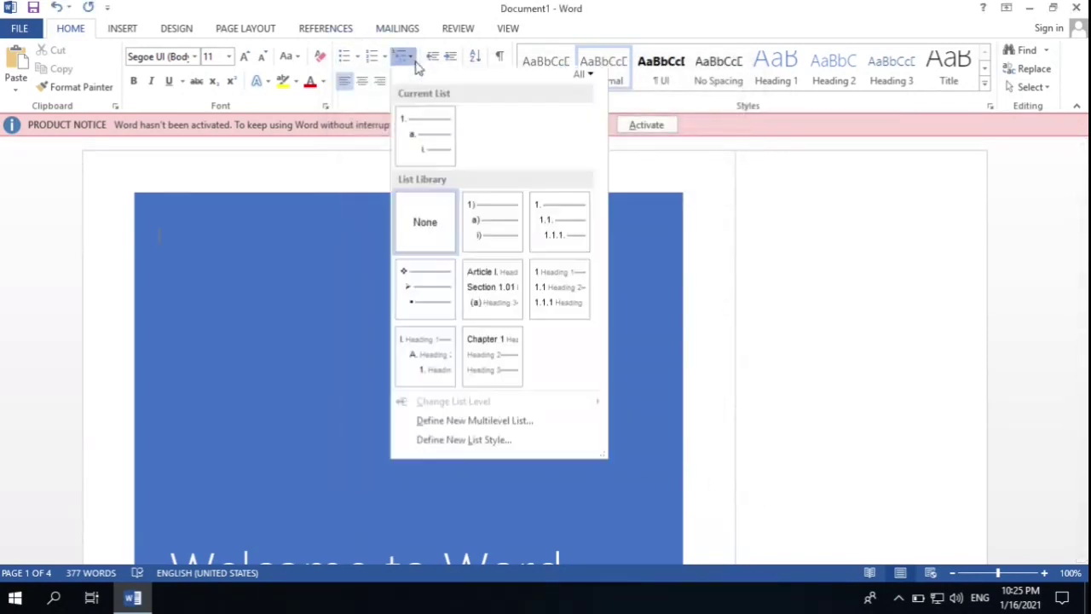
left_click(988, 85)
left_click(989, 85)
left_click(960, 355)
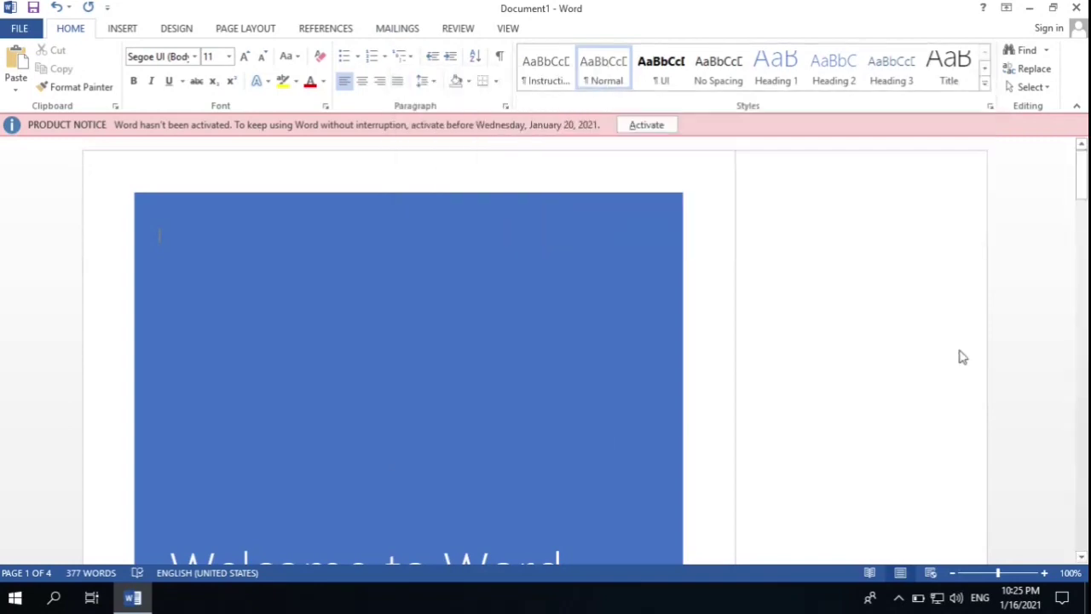
Step: Replace the "5" in the cover subtitle "5 tips for a simpler way to work" with "no"
scroll(960, 355, "down", 6)
scroll(959, 375, "down", 5)
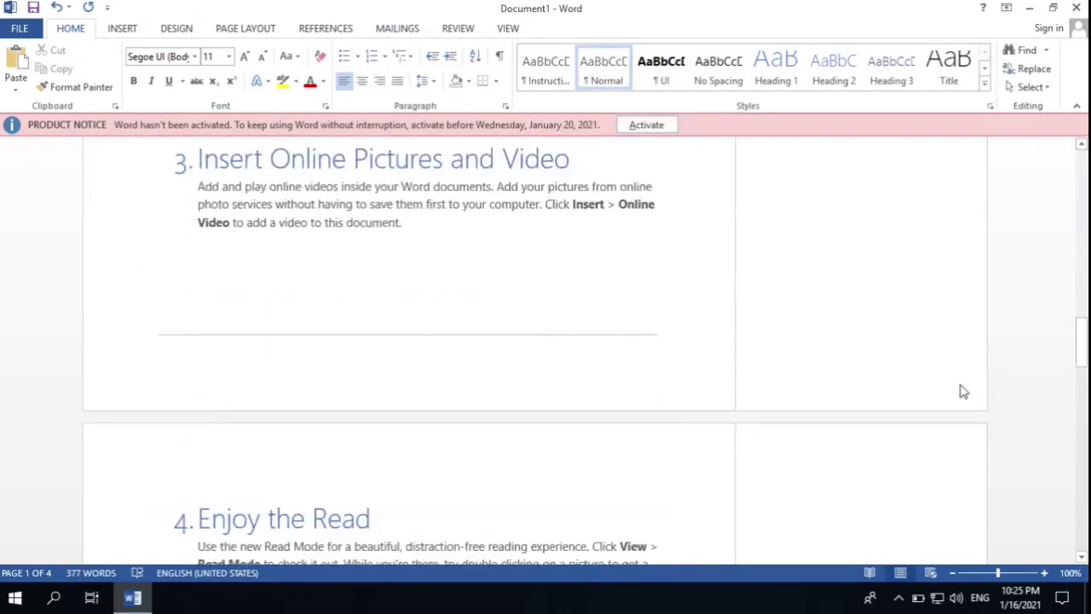
scroll(959, 387, "up", 9)
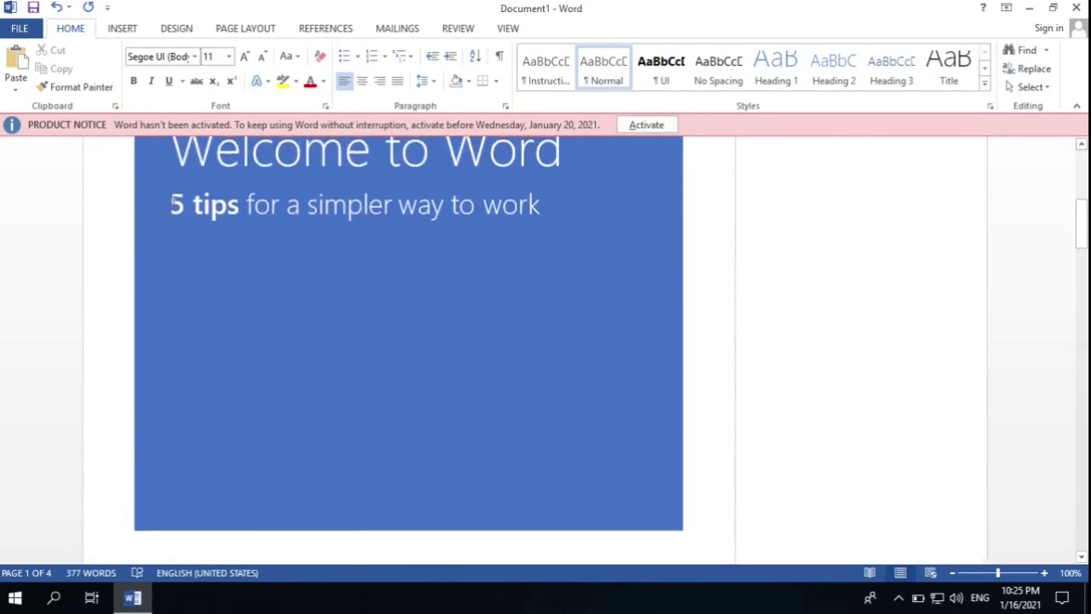
left_click(176, 203)
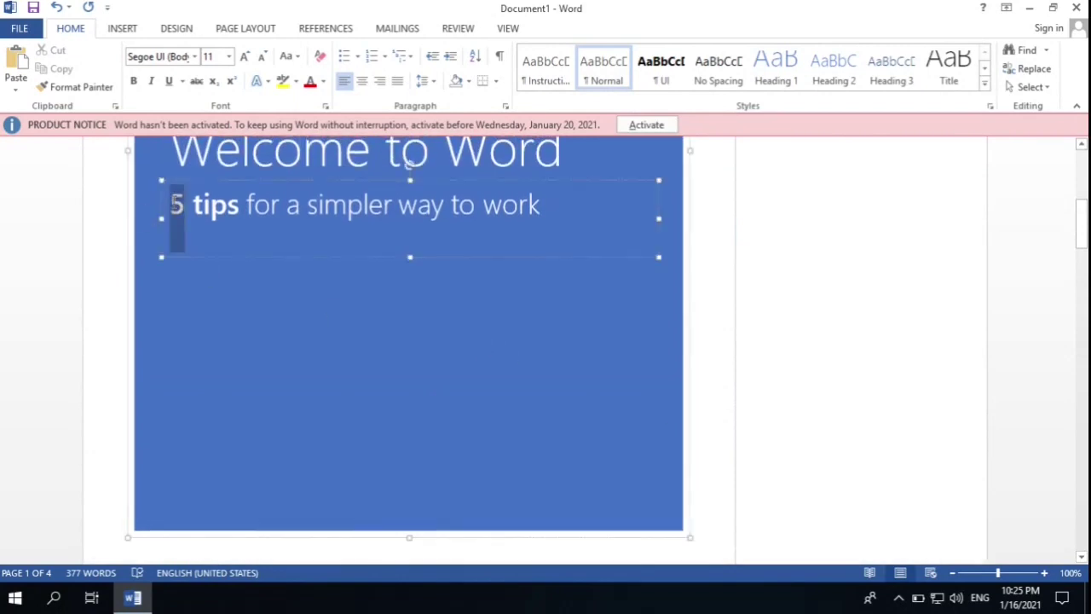
double_click(176, 202)
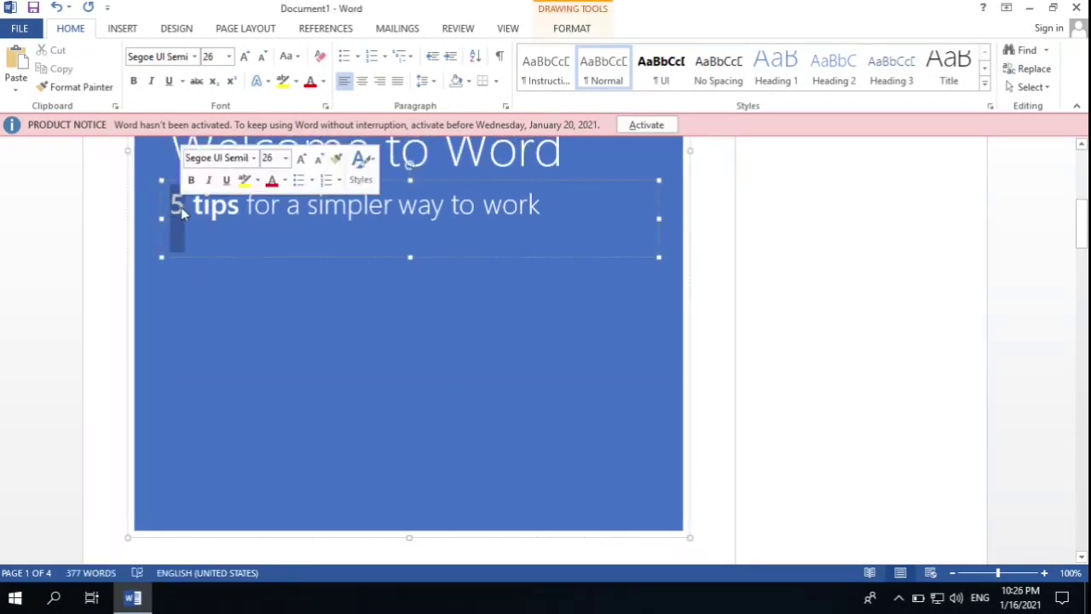
type("no")
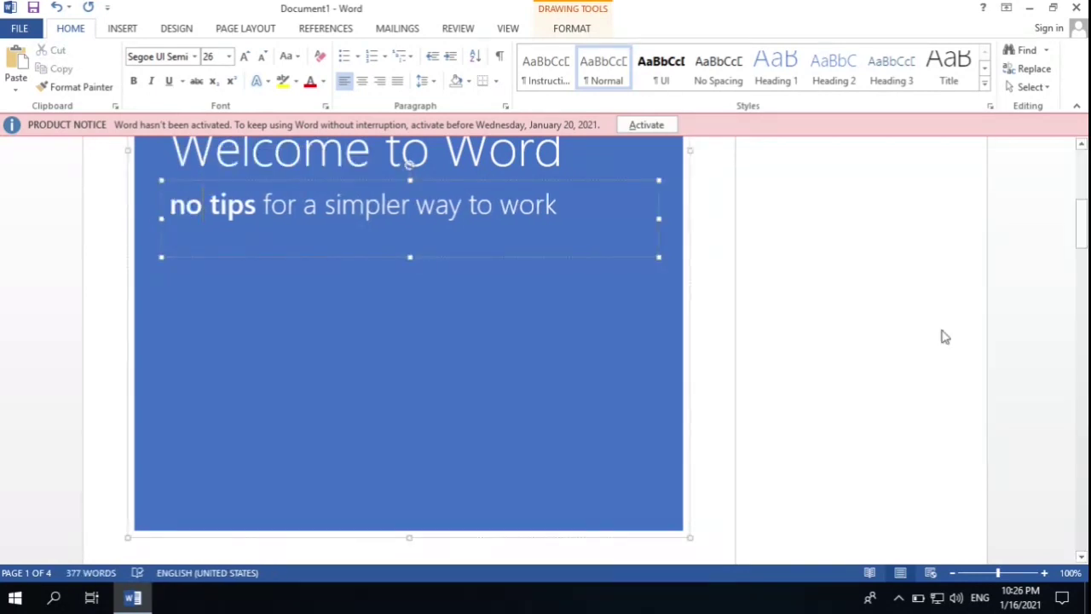
Step: Delete the "u" of "you" in the paragraph under "Use live layout and alignment guides"
scroll(944, 337, "down", 5)
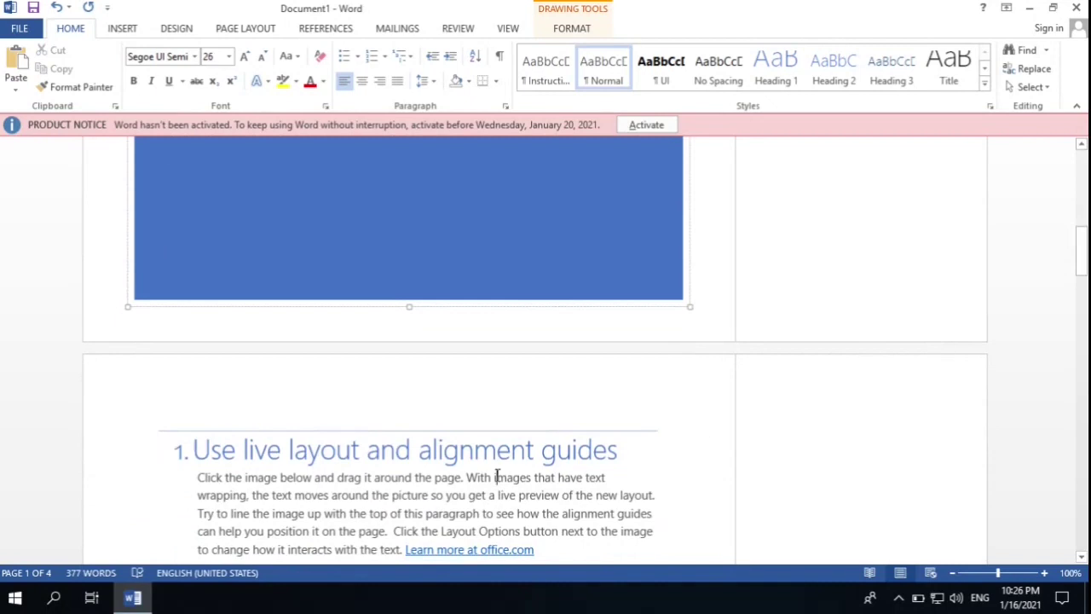
left_click(496, 477)
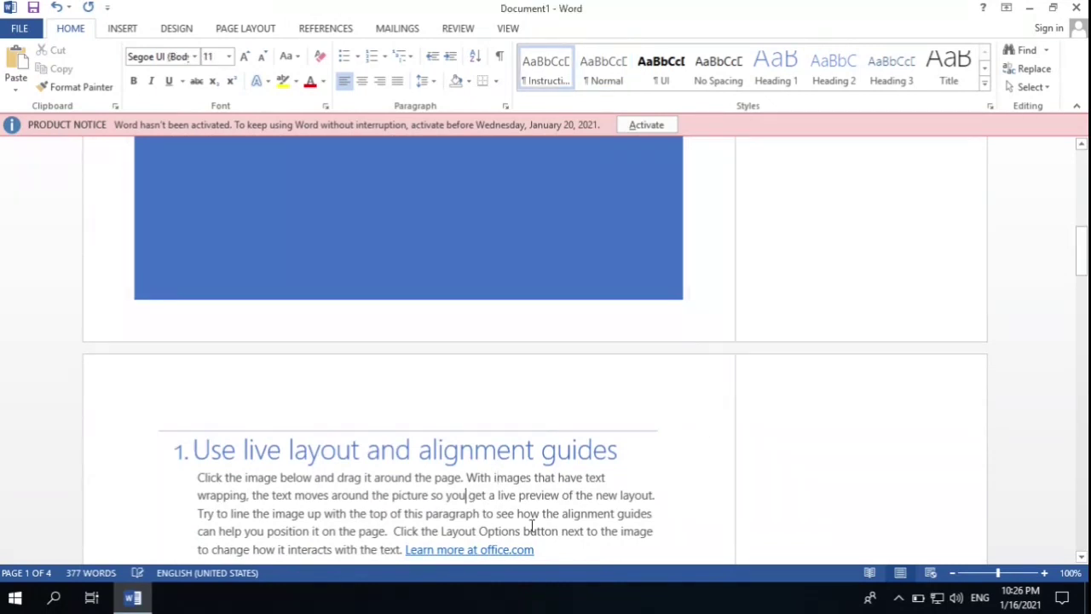
key("BackSpace")
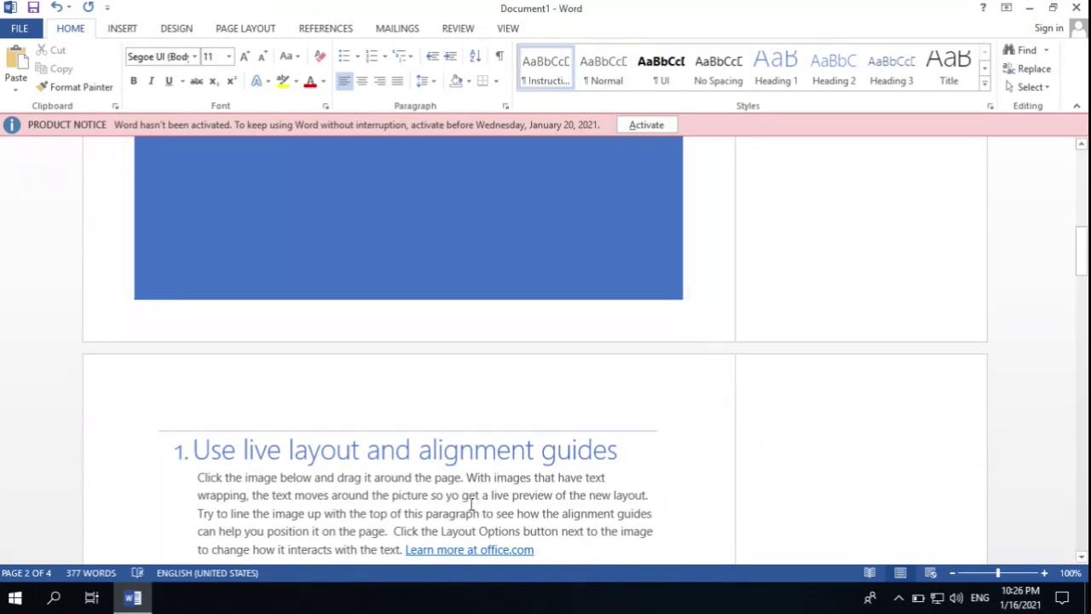
Step: Delete the text between "pict" and "button next to the image" in the paragraph under "Use live layout and alignment guides"
left_click_drag(445, 495, 497, 531)
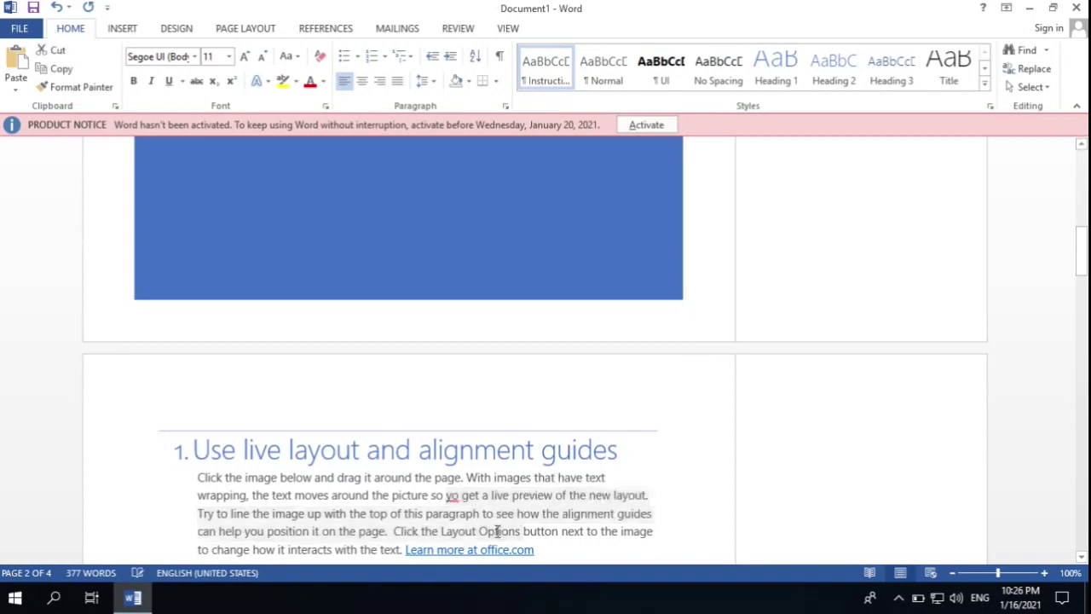
key("BackSpace")
key("BackSpace")
key("BackSpace")
key("BackSpace")
key("BackSpace")
key("BackSpace")
key("BackSpace")
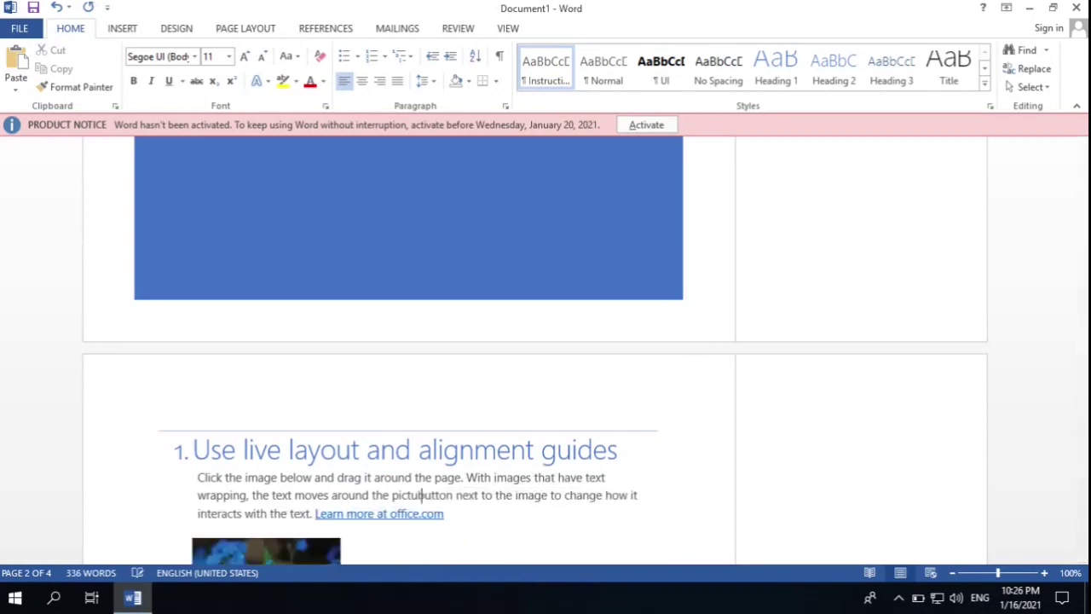
key("BackSpace")
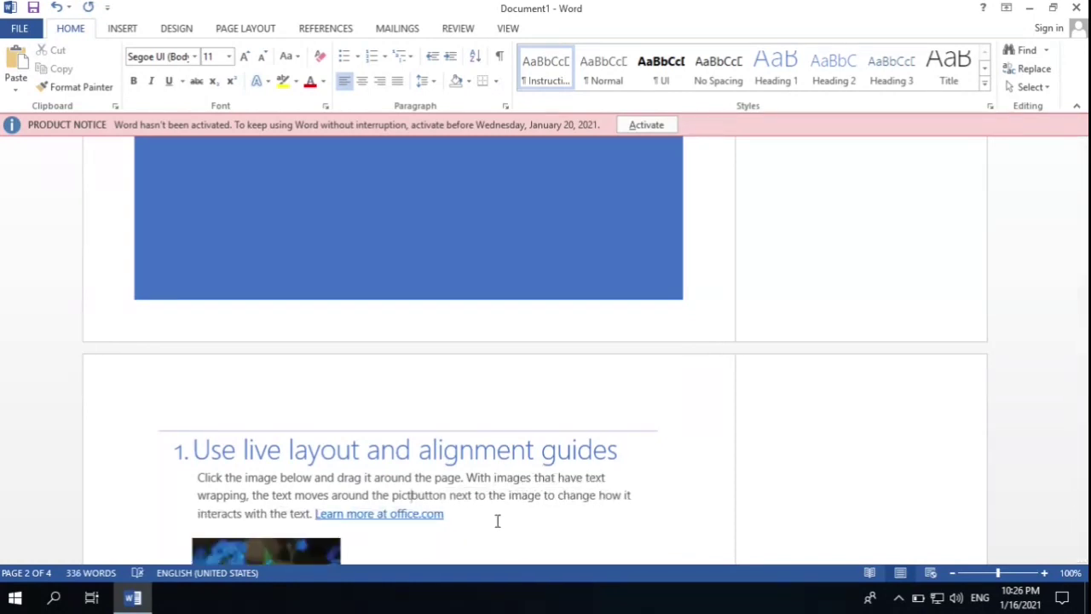
left_click(1045, 87)
left_click(1048, 55)
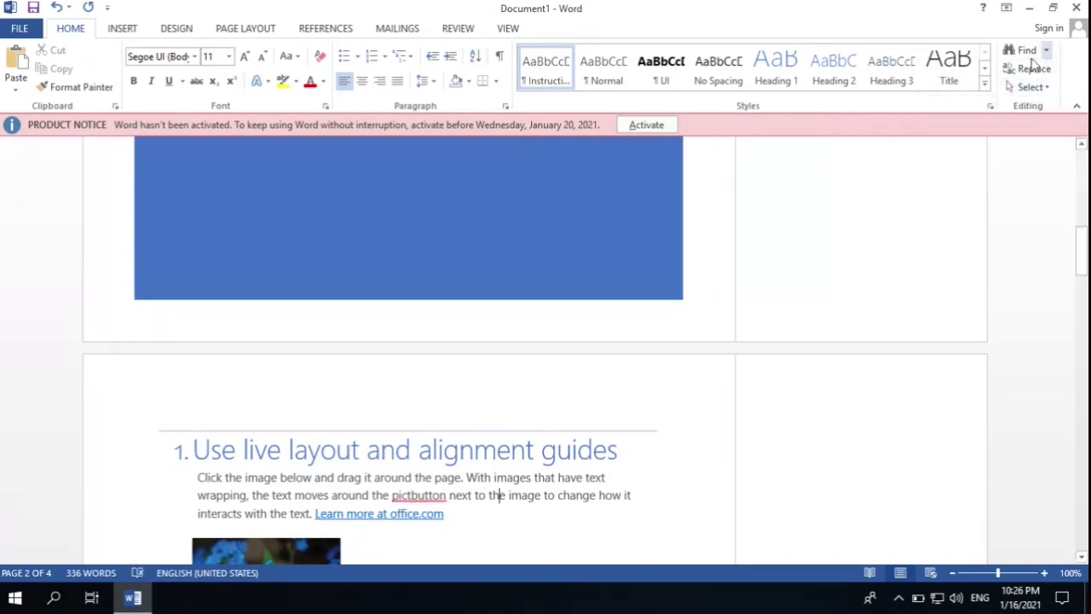
left_click(1046, 50)
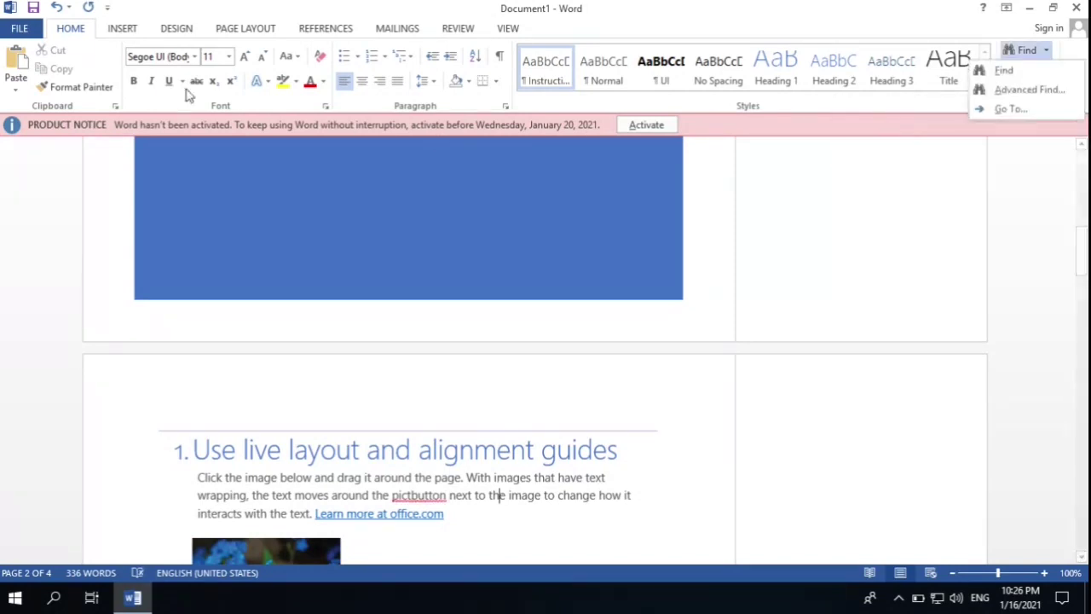
Step: Insert a Picture Caption List SmartArt graphic in the paragraph under "Use live layout and alignment guides", and close its text pane
left_click(124, 29)
left_click(123, 29)
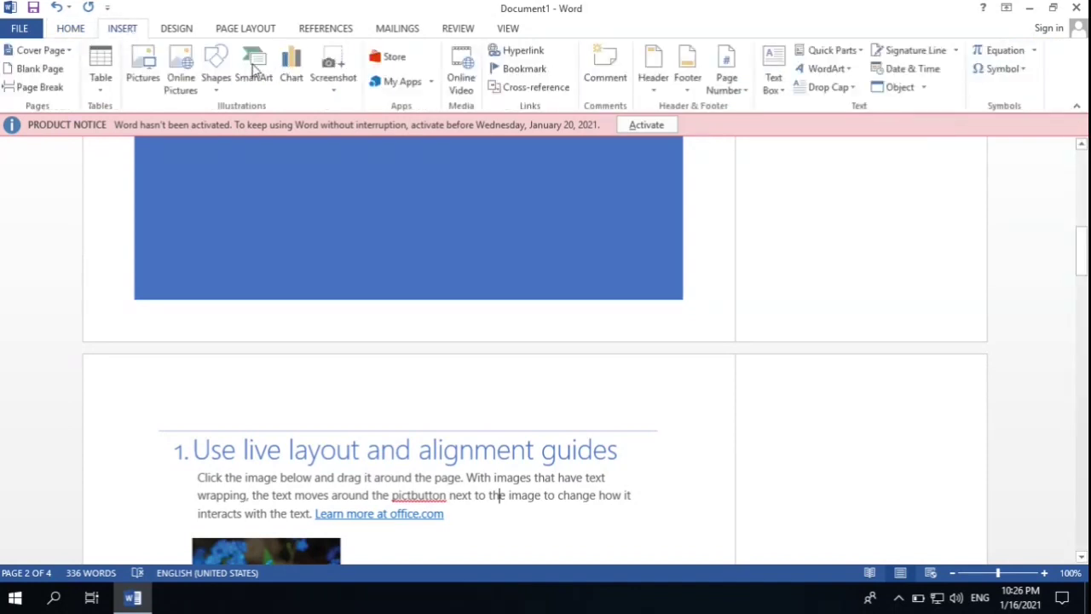
left_click(254, 68)
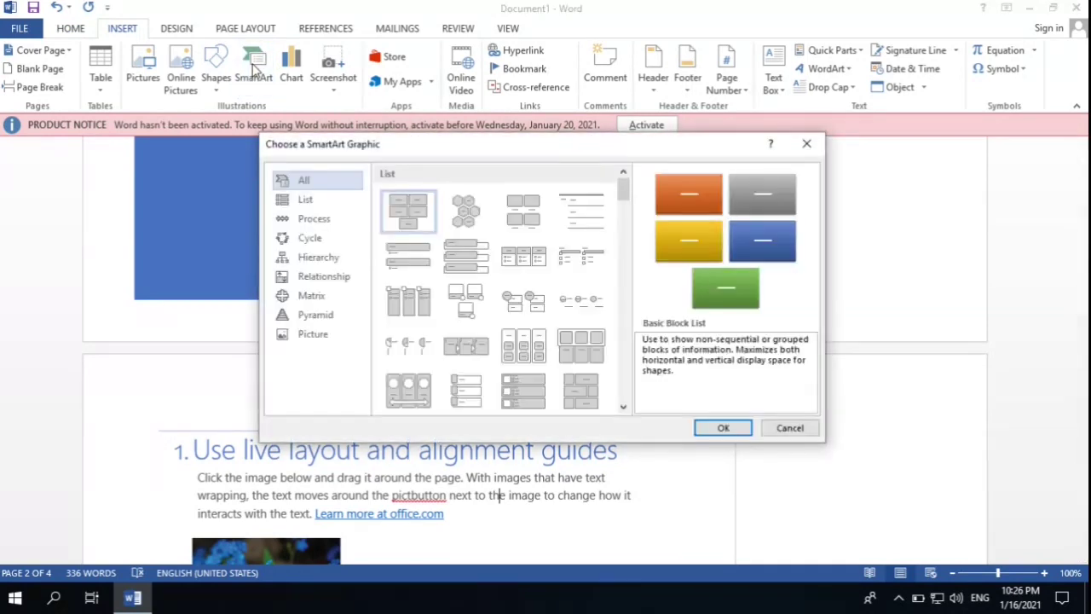
left_click(516, 223)
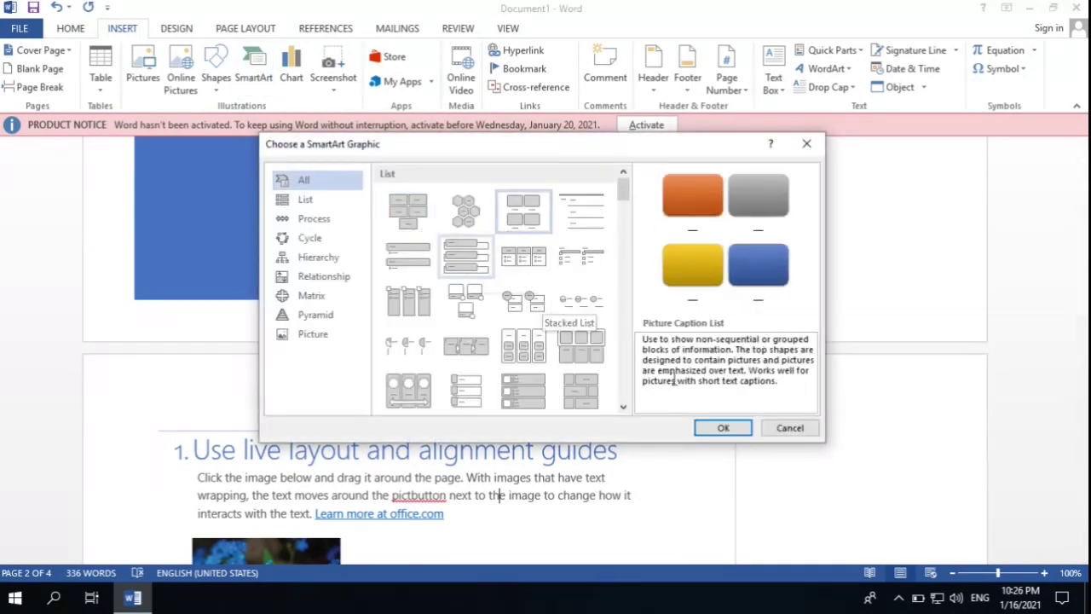
left_click(716, 428)
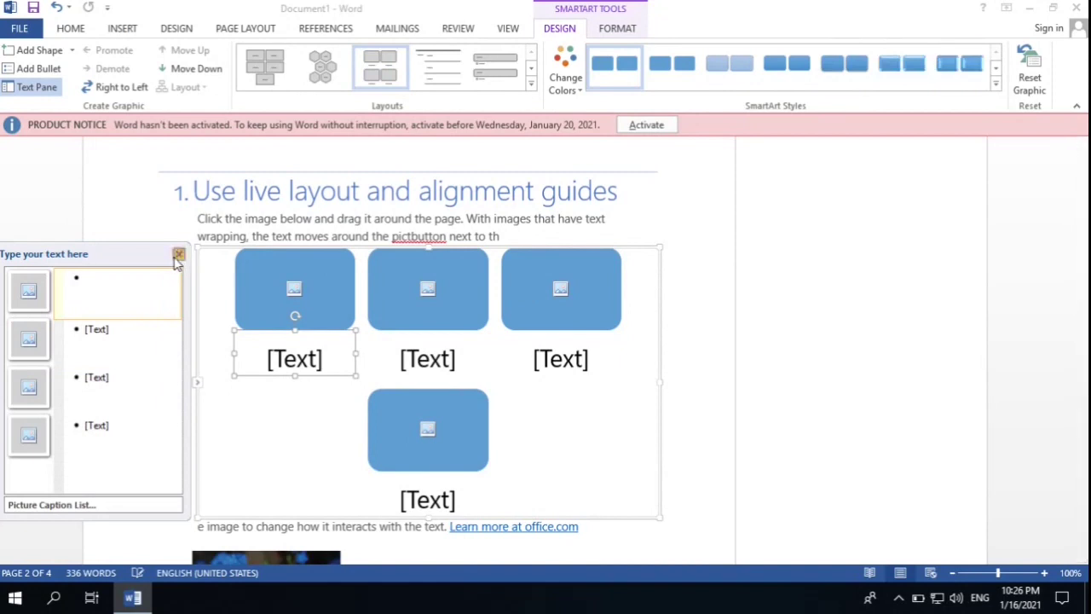
left_click(179, 253)
left_click(531, 69)
left_click(531, 69)
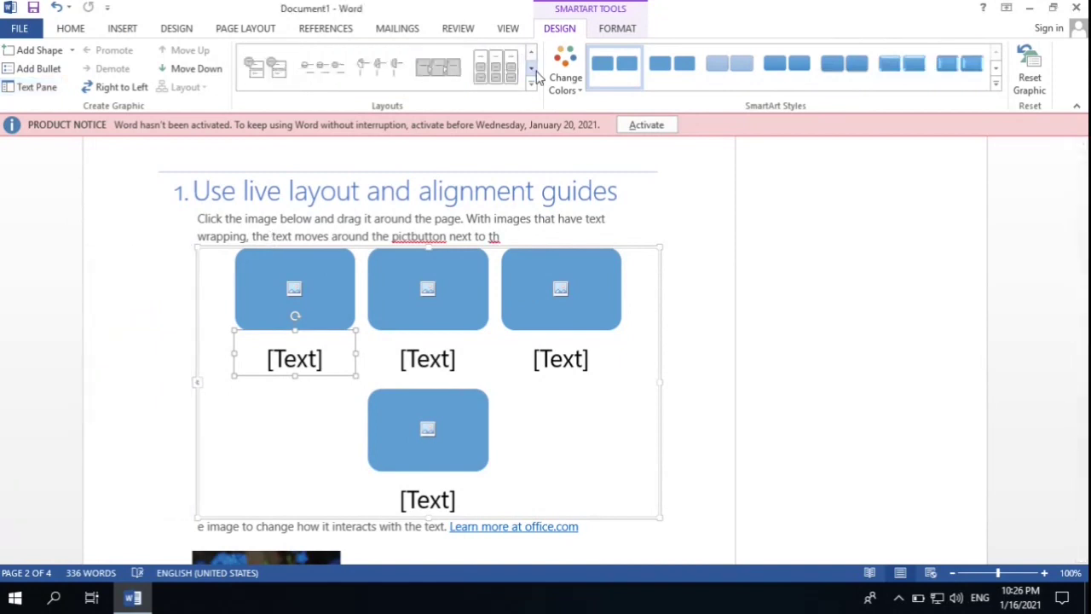
left_click(531, 69)
Step: Start a new SmartArt graphic at the end of the "Use live layout and alignment guides" heading and preview list and process layouts
left_click(669, 190)
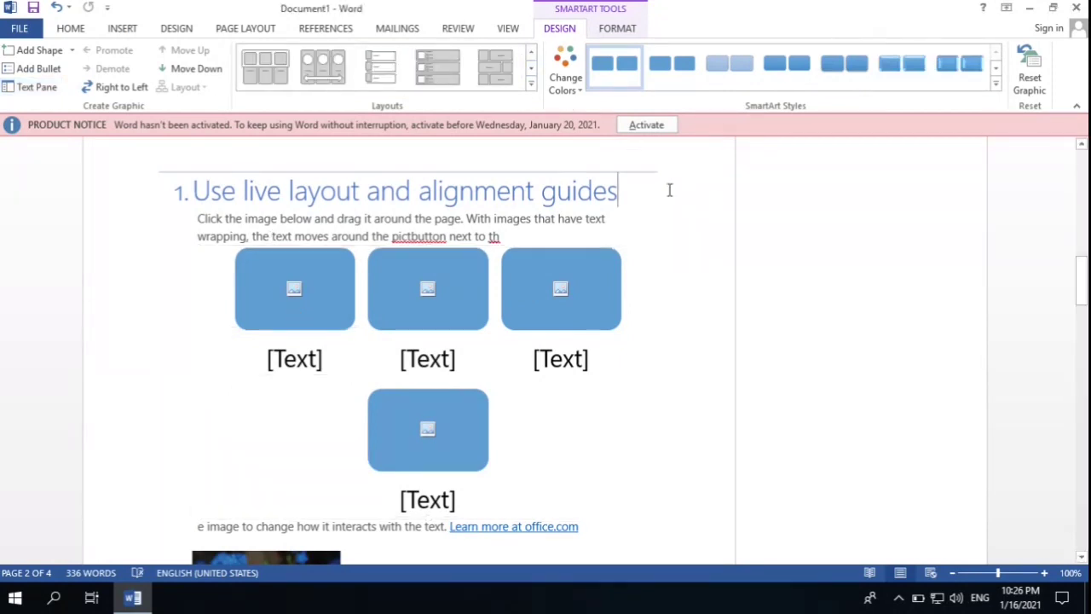
left_click(124, 30)
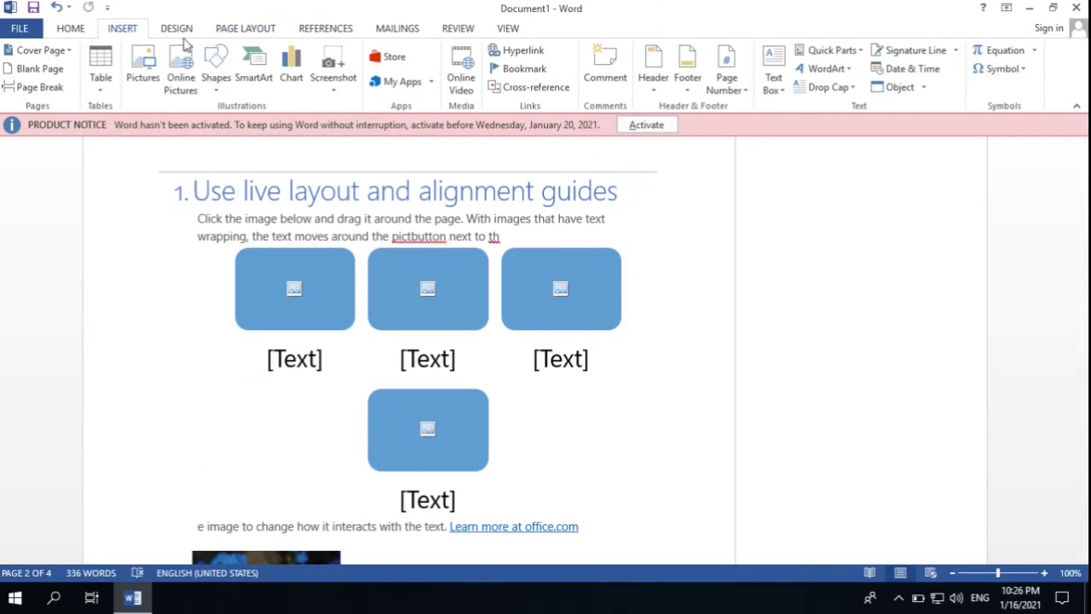
left_click(253, 68)
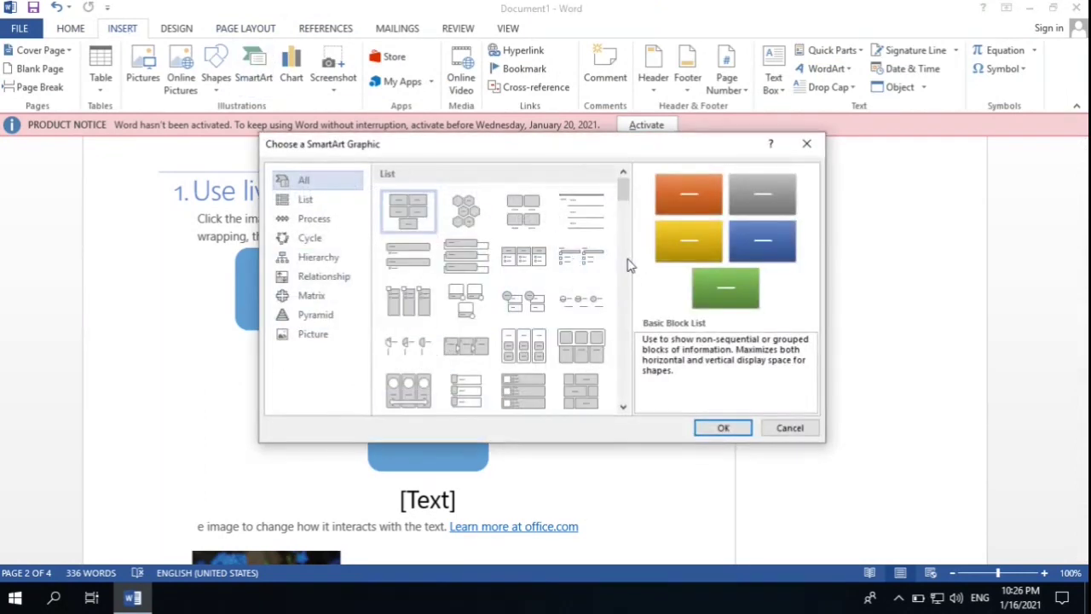
left_click(596, 281)
scroll(623, 302, "down", 3)
left_click(588, 289)
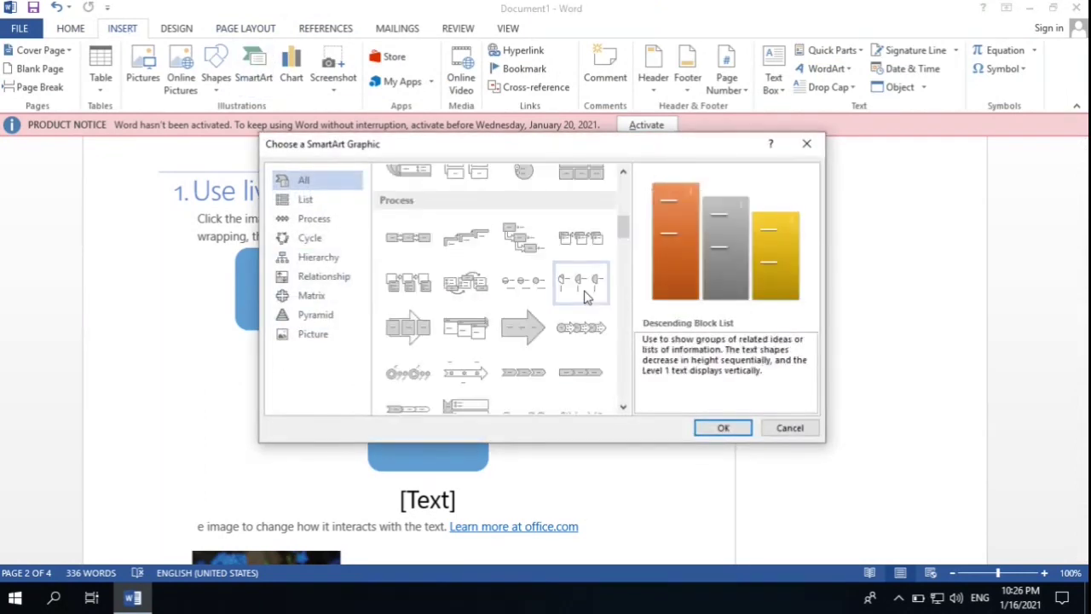
scroll(618, 324, "down", 3)
left_click(581, 303)
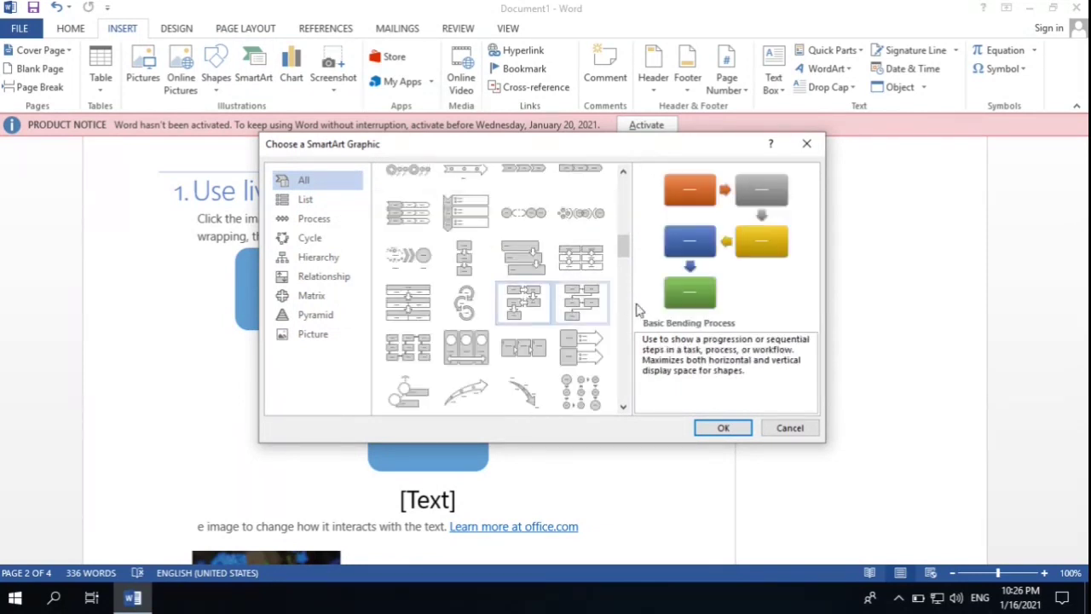
scroll(588, 306, "down", 3)
left_click(581, 277)
left_click(578, 242)
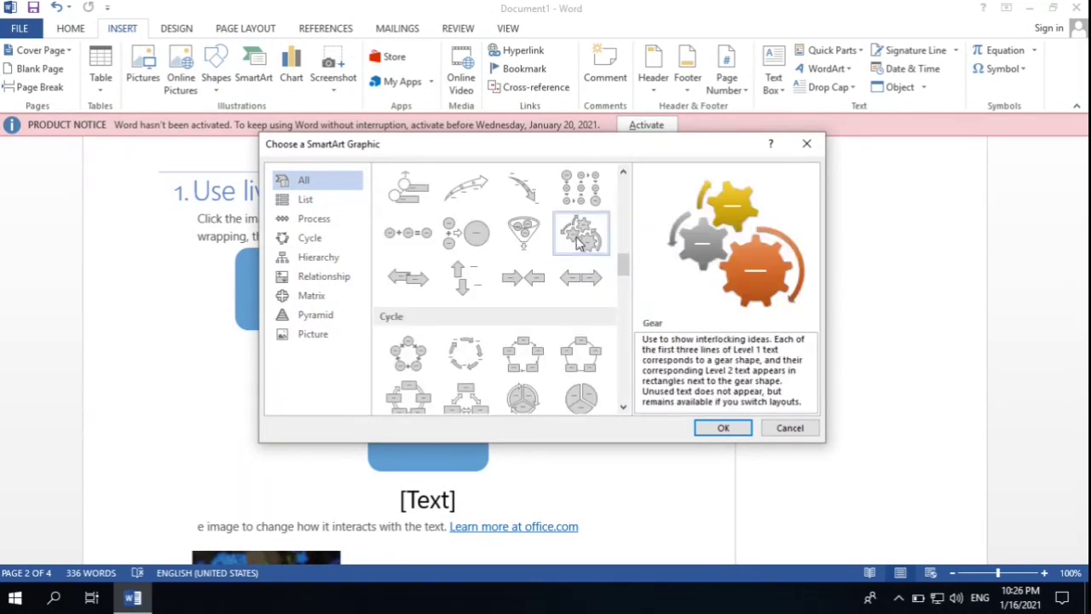
Step: Preview cycle and hierarchy SmartArt layouts, including Radial Cluster, Table Hierarchy and Hierarchy List
scroll(622, 335, "down", 3)
left_click(523, 284)
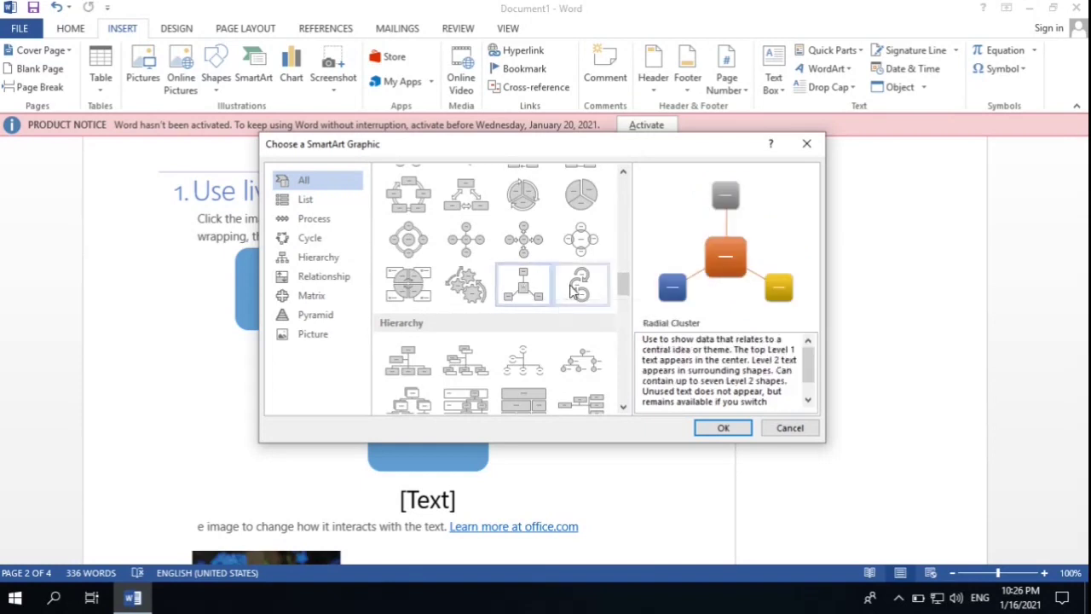
left_click(581, 284)
scroll(623, 327, "down", 3)
left_click(491, 253)
left_click(520, 205)
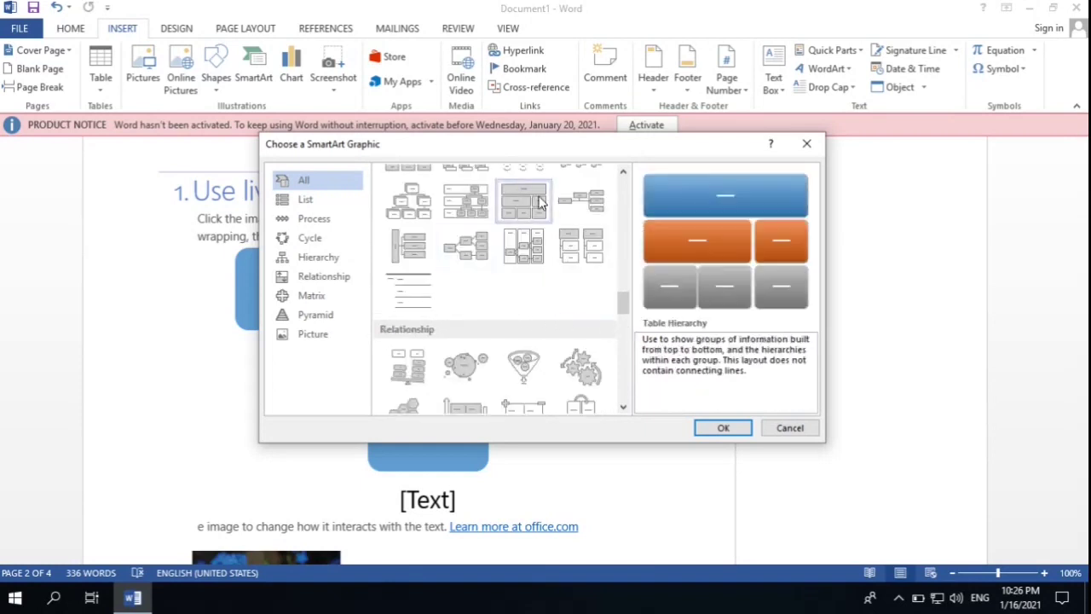
left_click(582, 246)
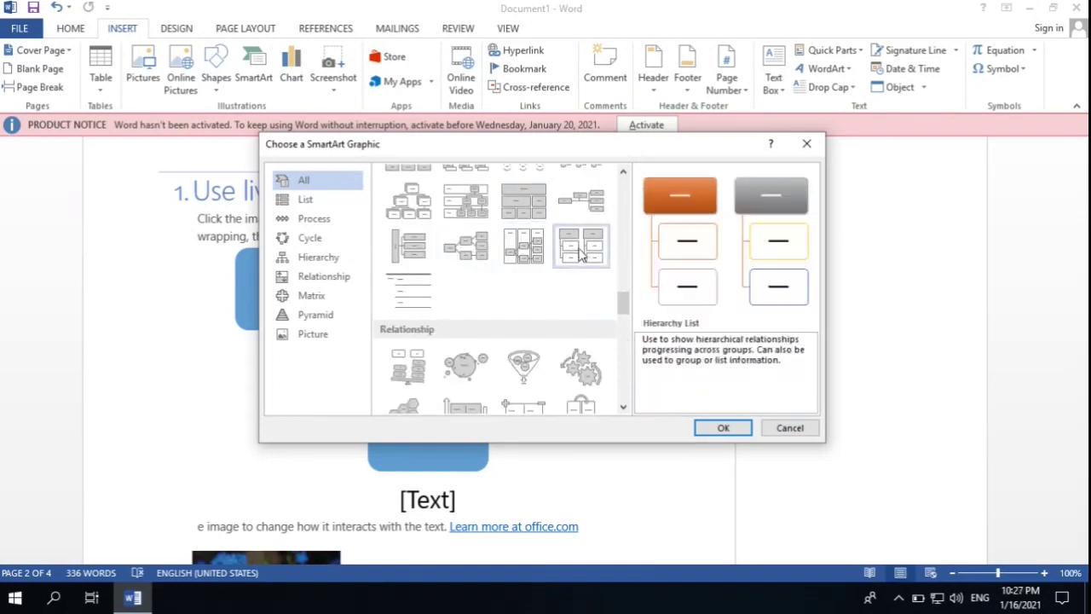
Step: Preview relationship SmartArt layouts, including Opposing Arrows, Continuous Picture List and Stacked Venn
left_click(581, 366)
scroll(622, 376, "down", 3)
left_click(407, 297)
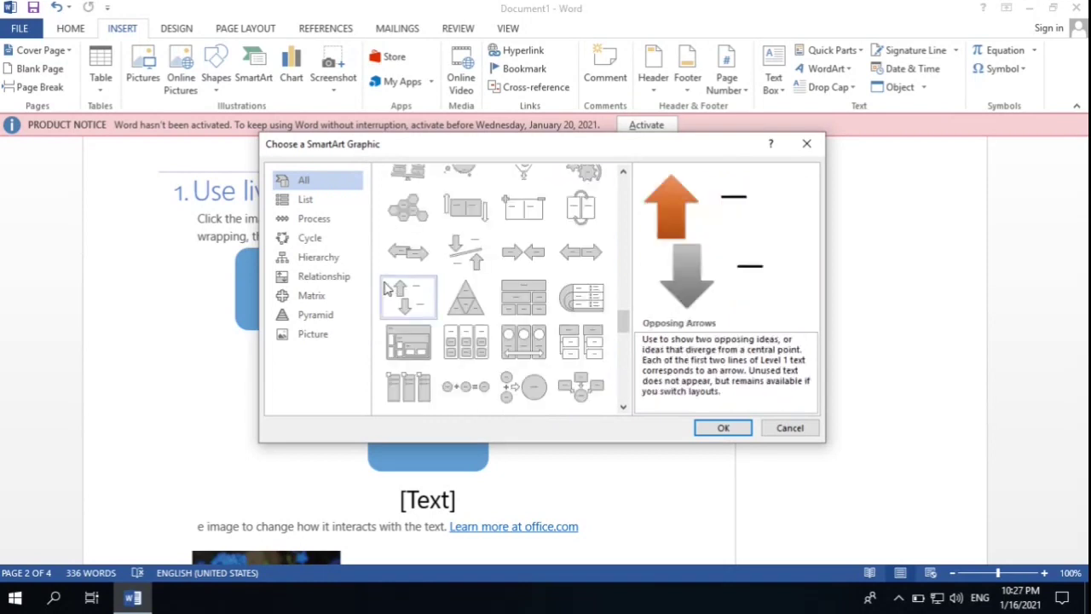
left_click(523, 296)
left_click(523, 341)
scroll(622, 383, "down", 3)
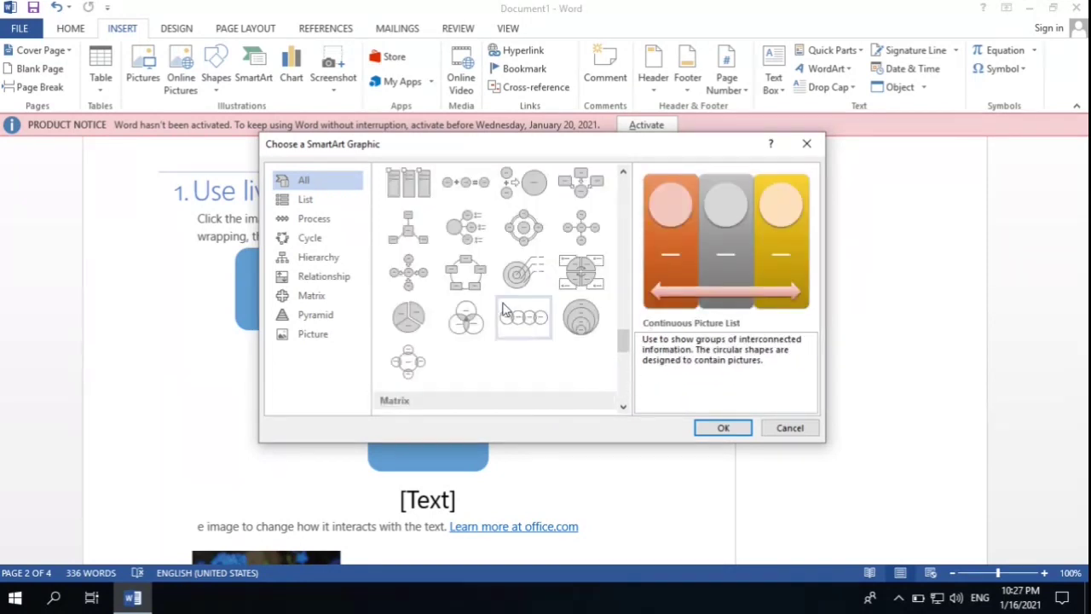
left_click(523, 317)
left_click(581, 316)
scroll(625, 363, "down", 3)
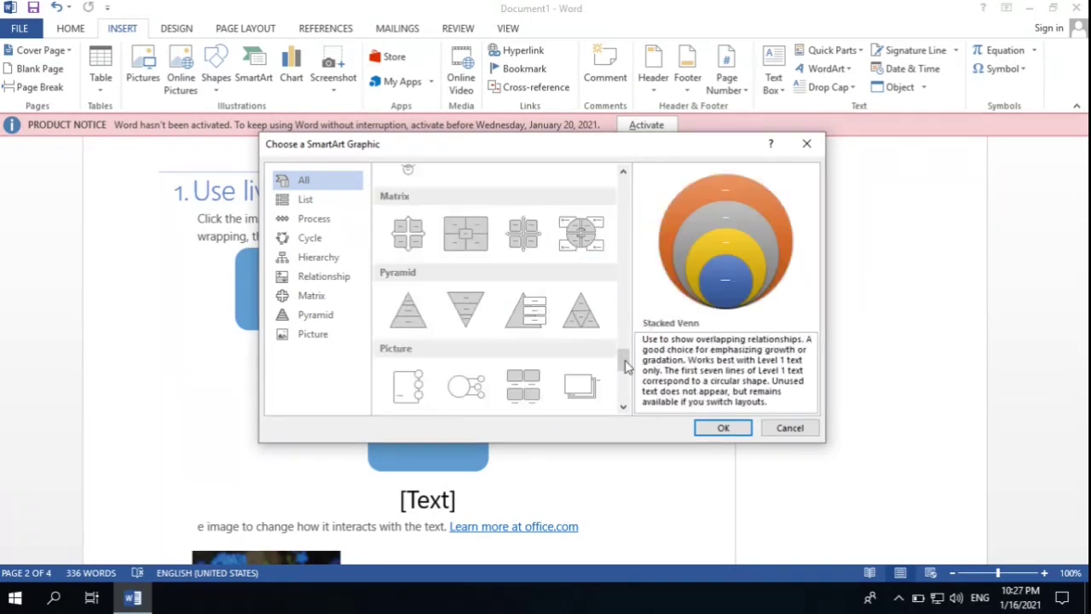
Step: Preview pyramid and picture SmartArt layouts, including Picture Caption List, Snapshot Picture List and Title Picture Lineup
left_click(526, 313)
left_click(581, 314)
left_click(508, 406)
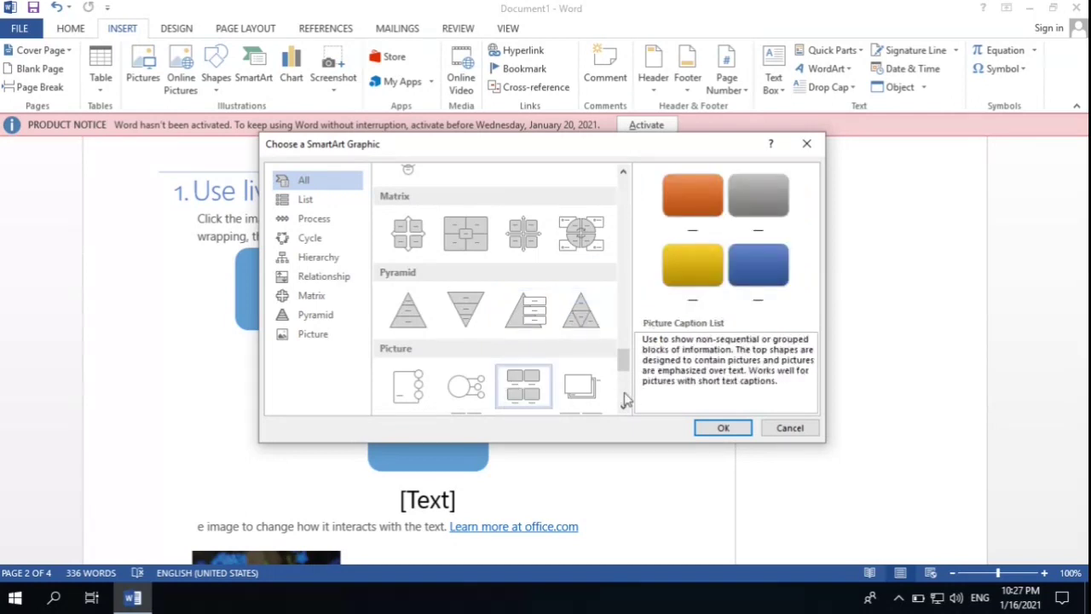
scroll(635, 398, "down", 3)
left_click(581, 228)
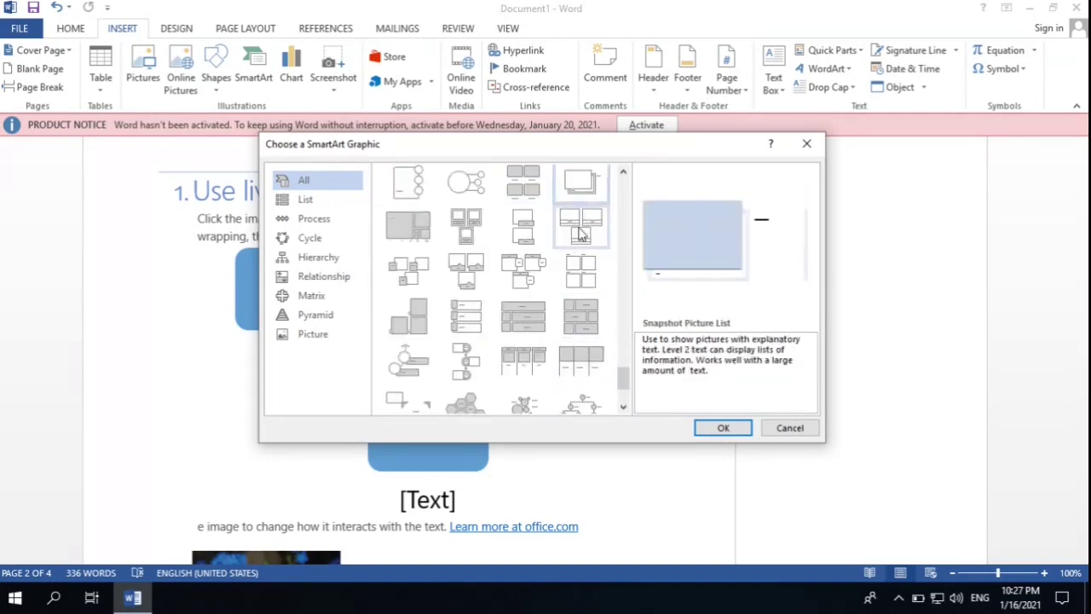
left_click(579, 245)
left_click(572, 286)
left_click(571, 178)
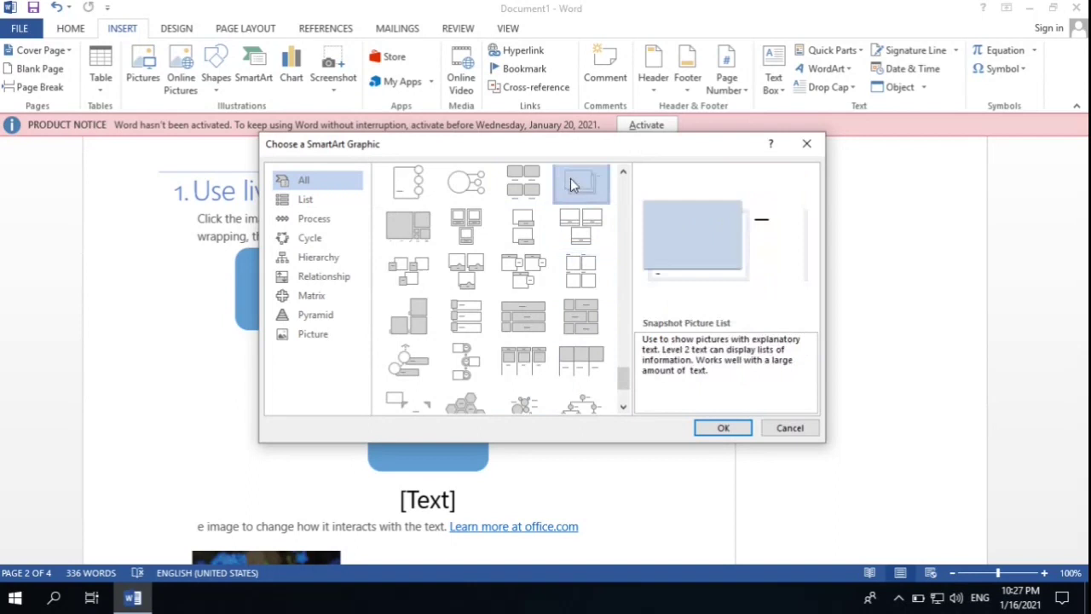
left_click(588, 335)
left_click(537, 353)
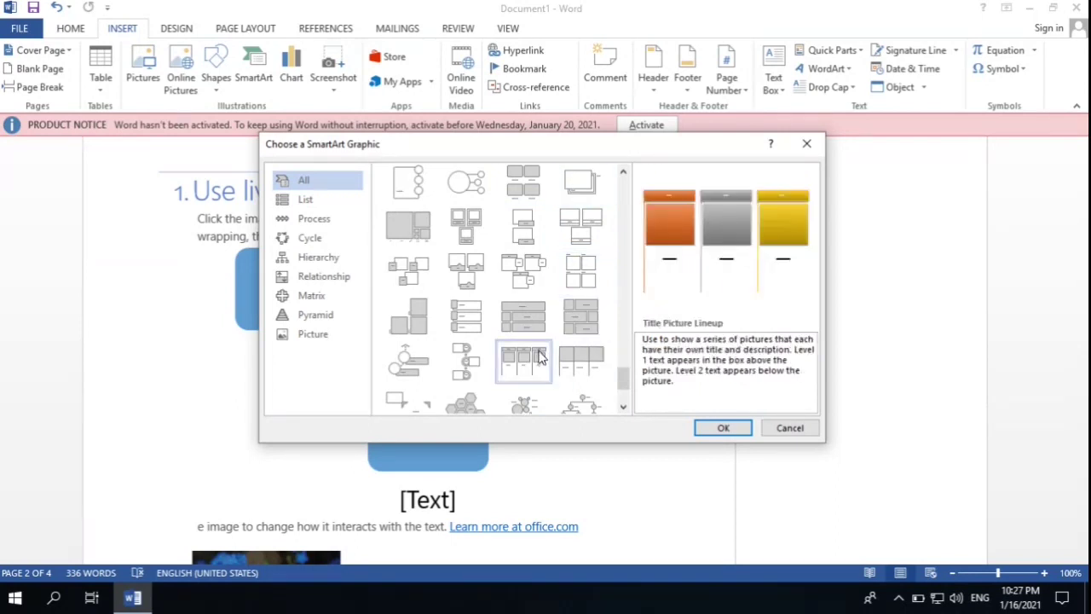
Step: Preview more picture SmartArt layouts, including Bubble Picture List, Picture Accent Process and Bending Picture Caption List
left_click_drag(623, 377, 625, 403)
left_click(523, 299)
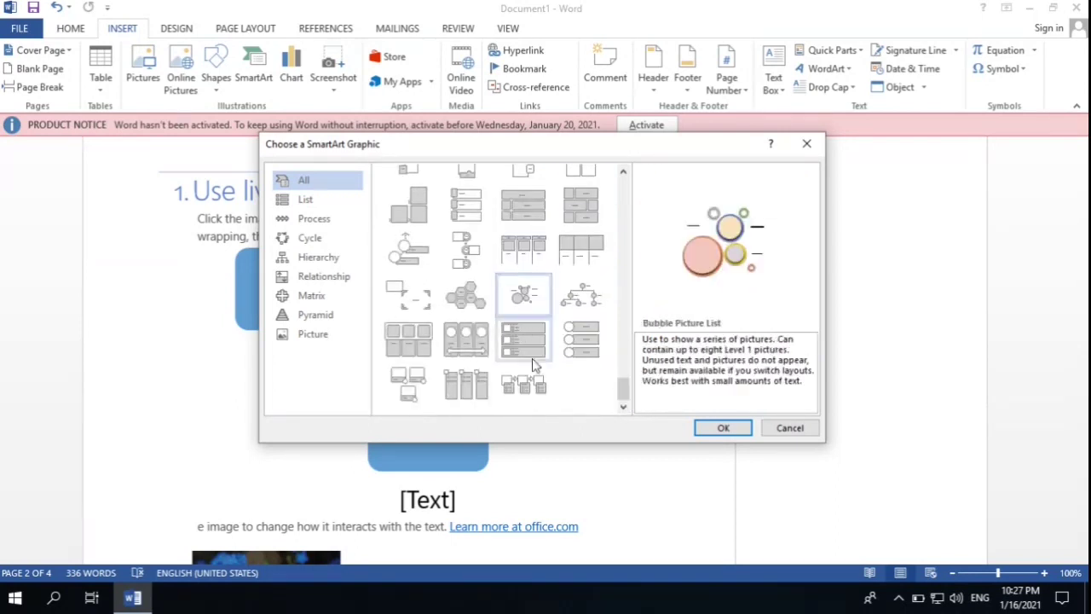
left_click(535, 374)
mouse_move(623, 385)
left_mouse_down()
mouse_move(623, 329)
mouse_move(623, 368)
left_mouse_up()
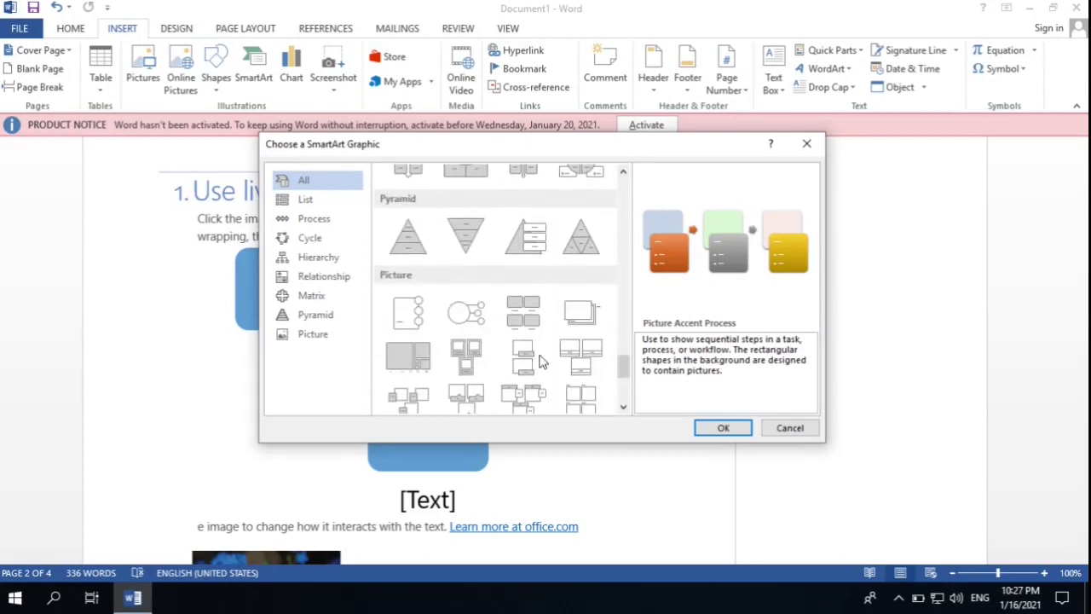
left_click(417, 331)
left_click(417, 353)
left_click(470, 394)
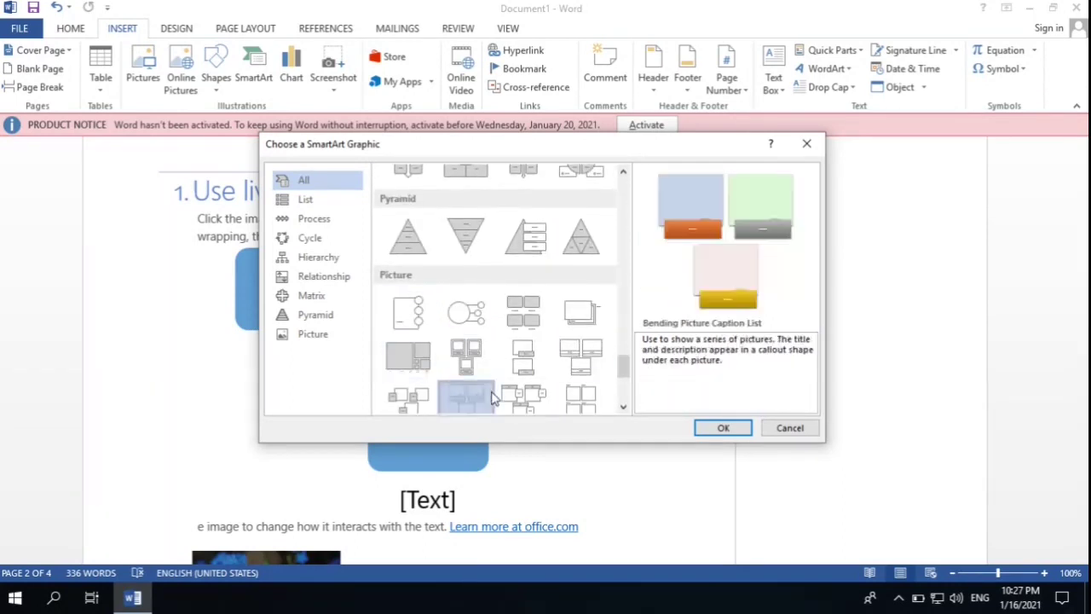
Step: Insert a Continuous Picture List SmartArt graphic at the "Use live layout and alignment guides" heading
scroll(623, 404, "down", 1)
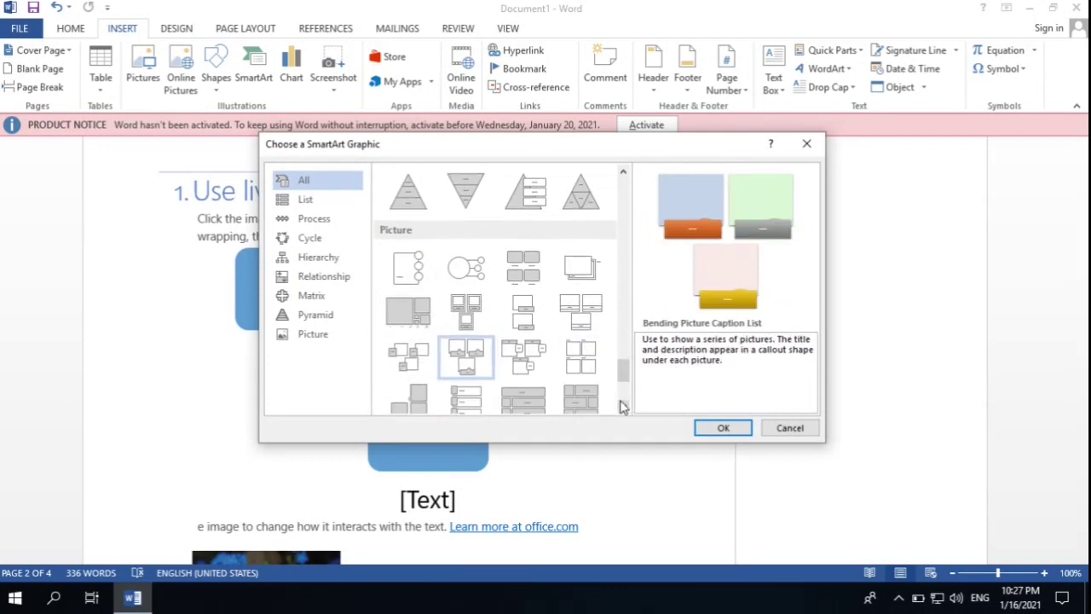
left_click(597, 395)
scroll(625, 399, "down", 4)
left_click(481, 352)
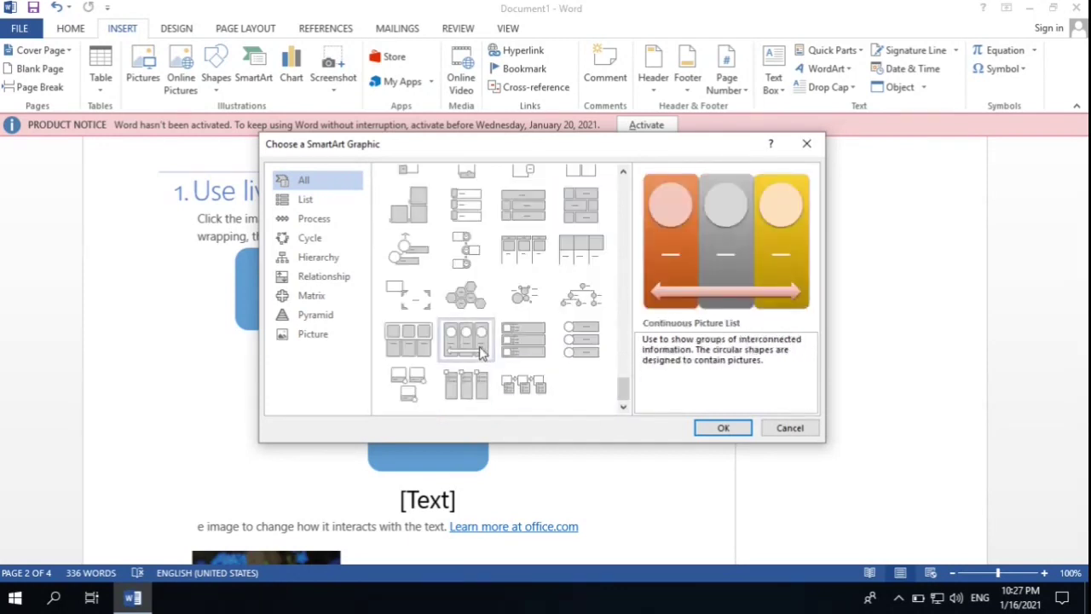
left_click(719, 430)
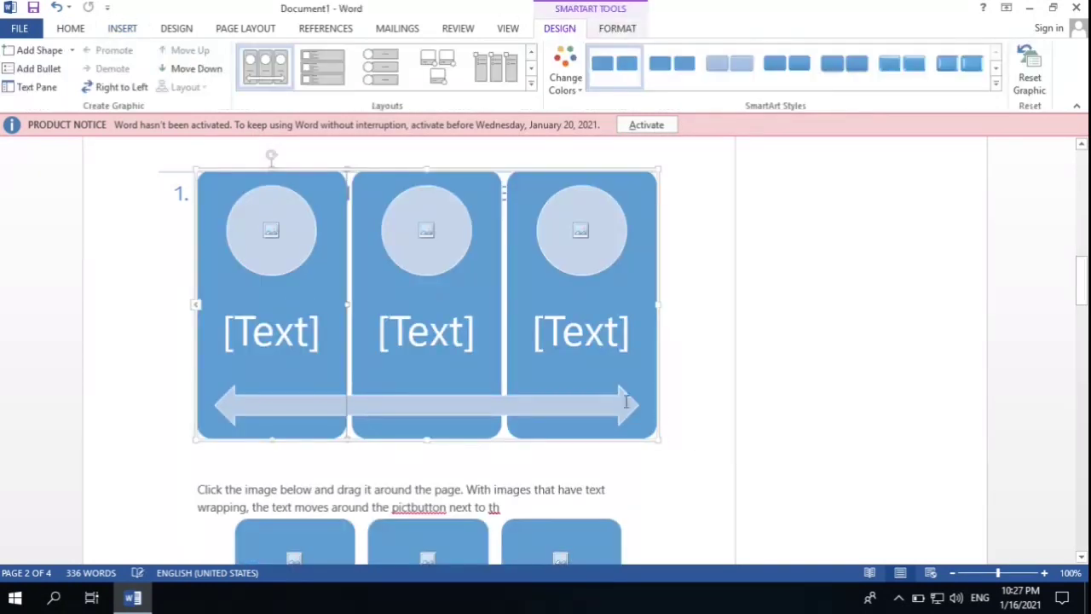
Step: Recolor the Continuous Picture List graphic with the first Colorful set, using orange, gray and yellow
left_click(588, 384)
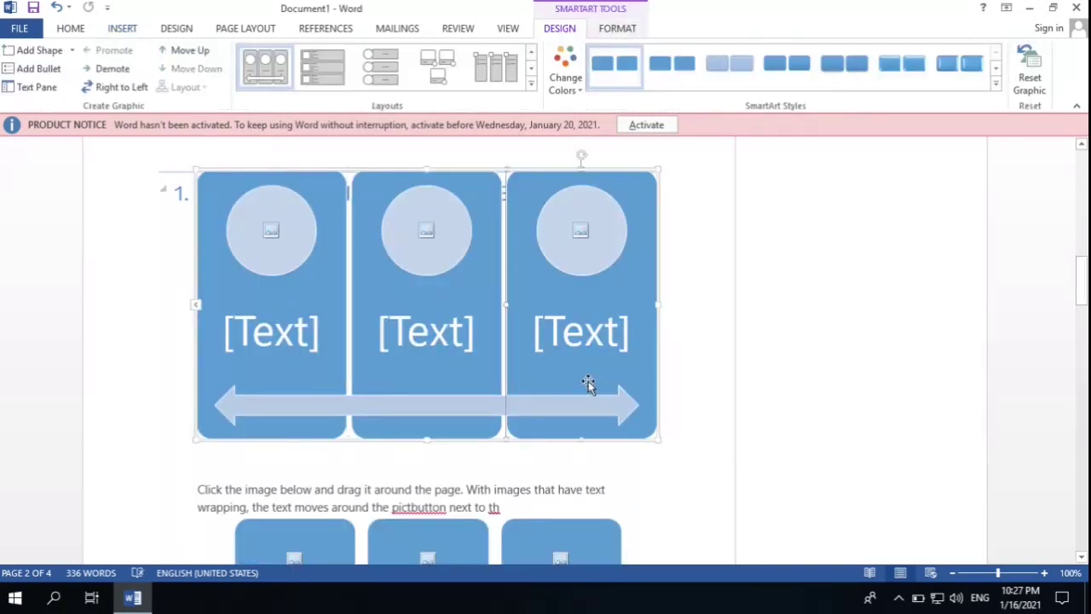
left_click(569, 91)
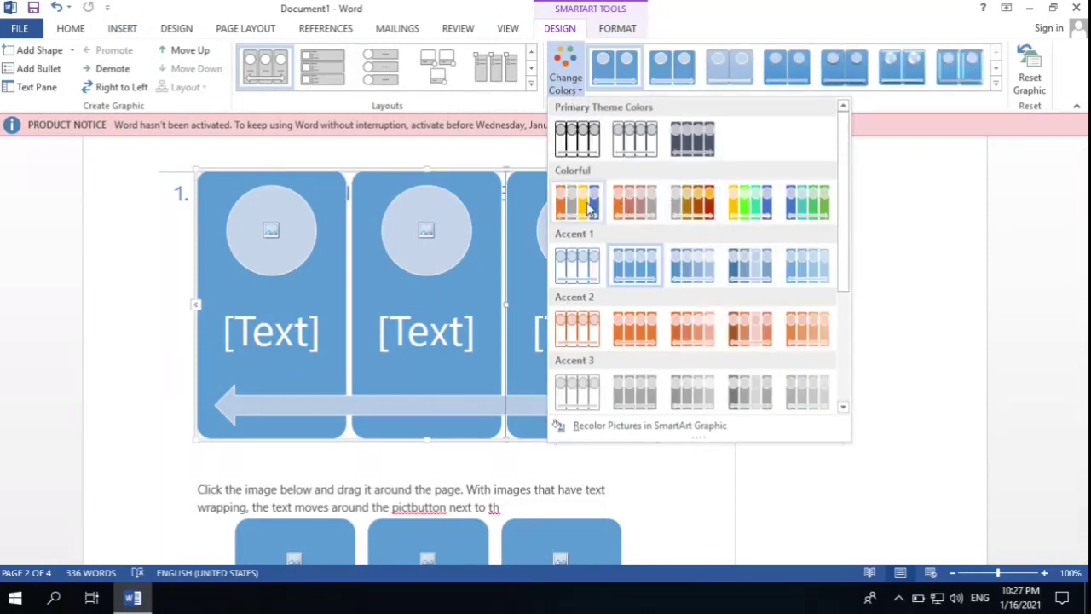
left_click(588, 204)
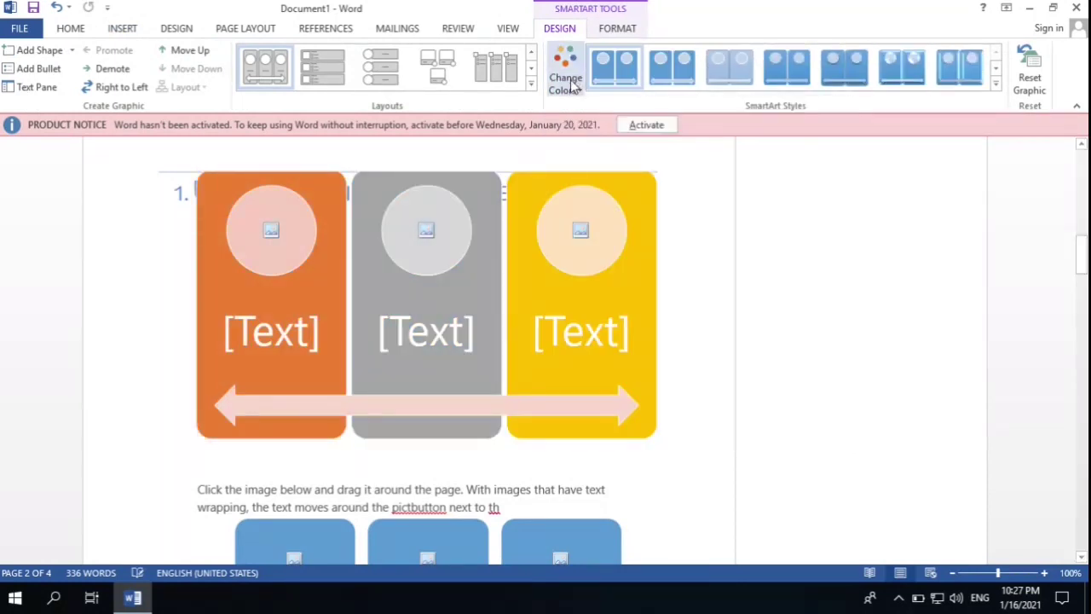
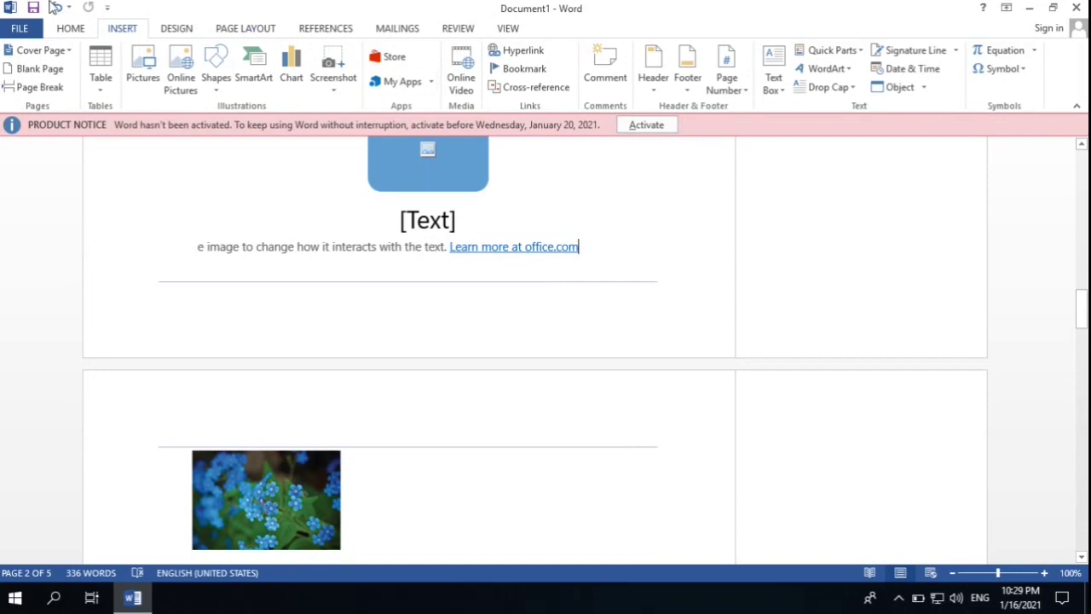
Step: Browse the built-in cover page gallery from Austin through the Ion, Retrospect and Slice designs without inserting one
left_click(68, 50)
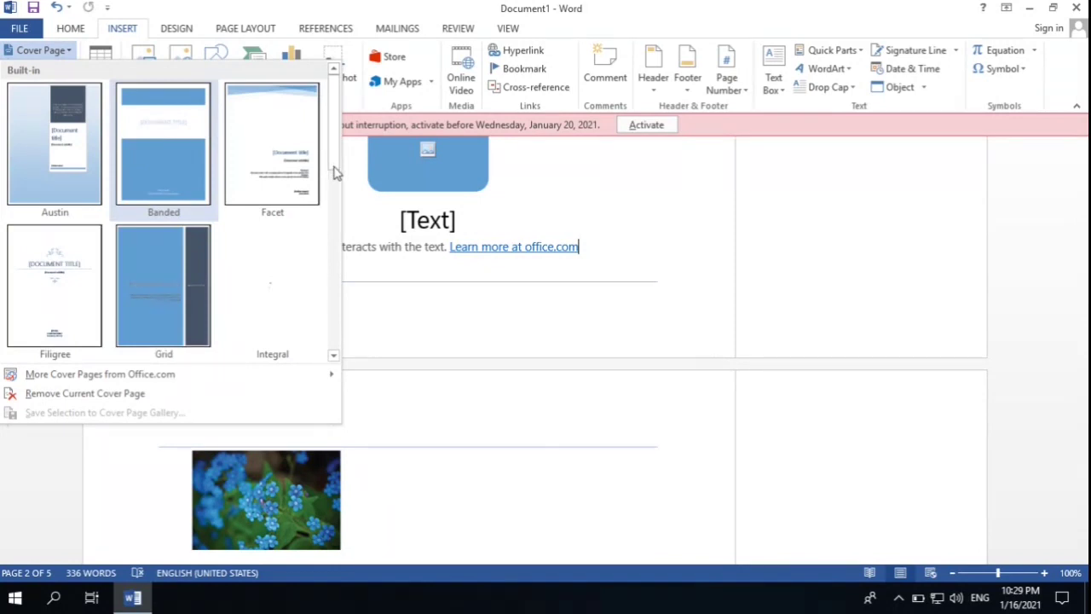
scroll(335, 173, "down", 5)
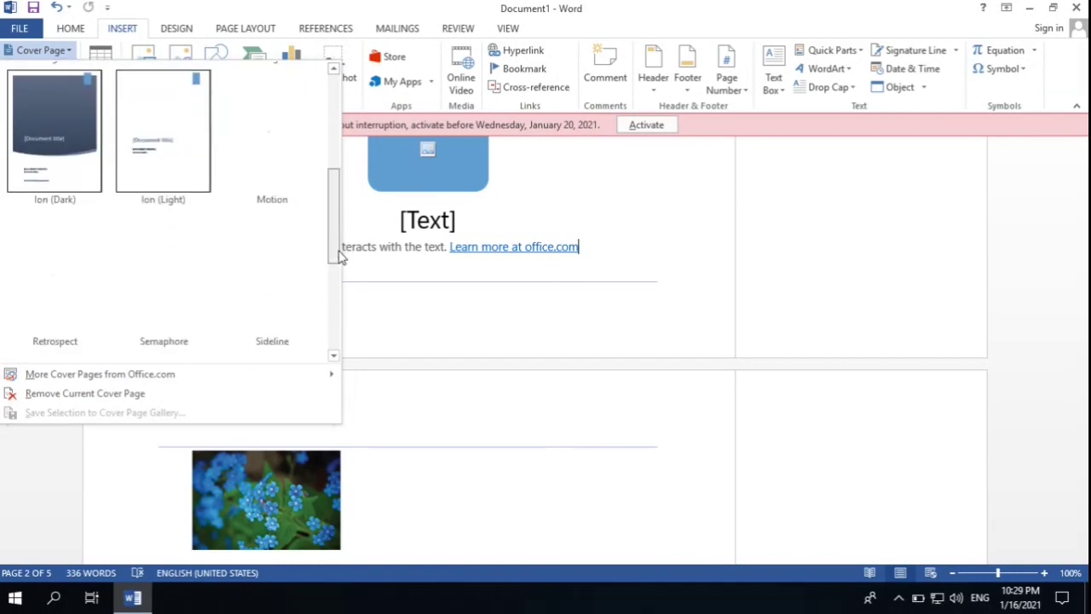
scroll(338, 264, "down", 1)
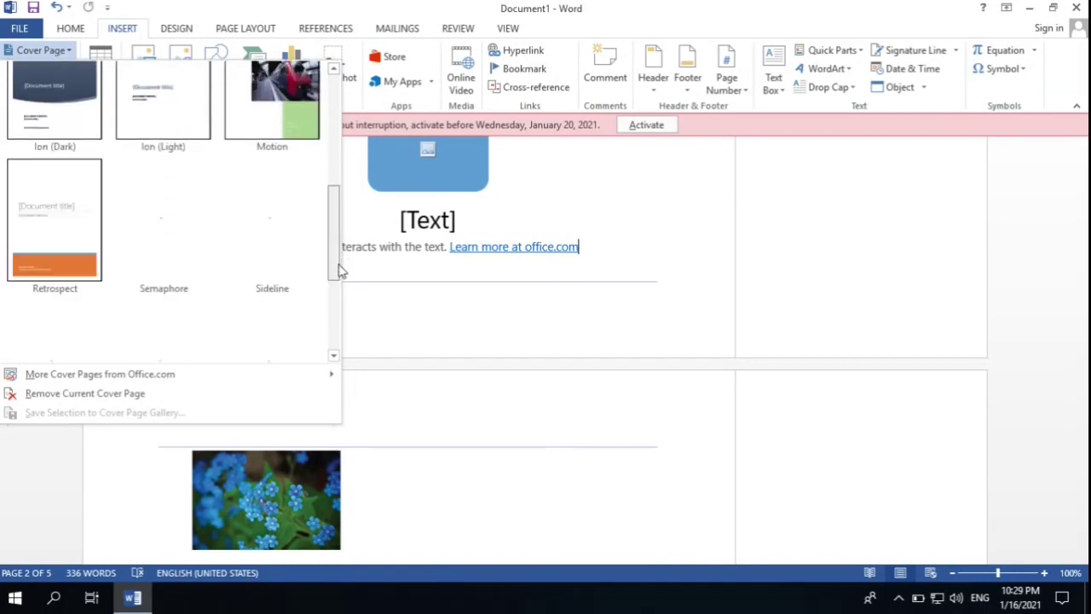
scroll(335, 313, "down", 3)
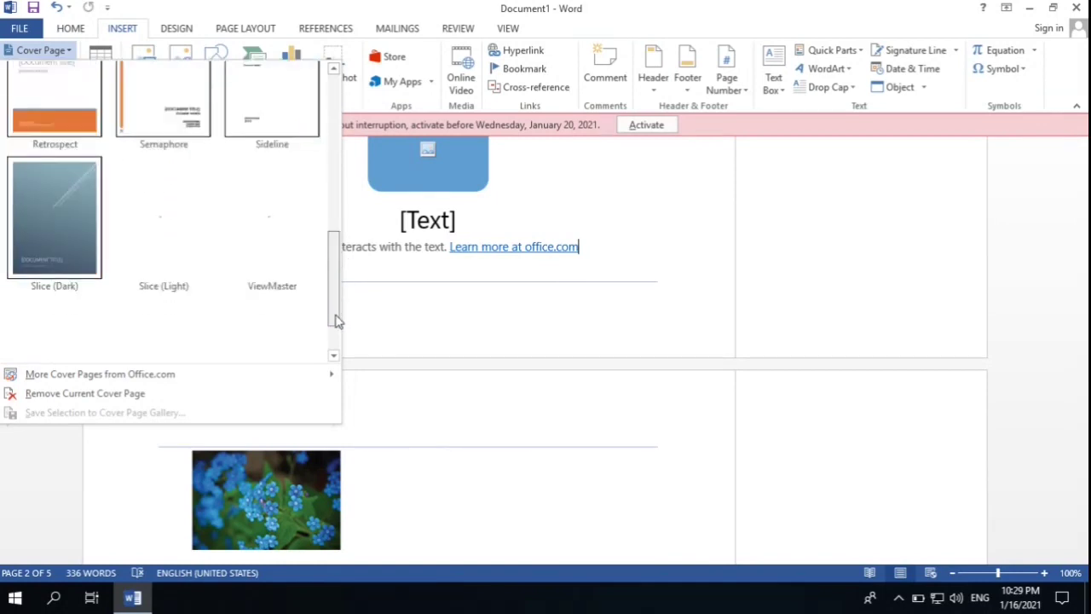
scroll(336, 322, "down", 1)
left_click(433, 360)
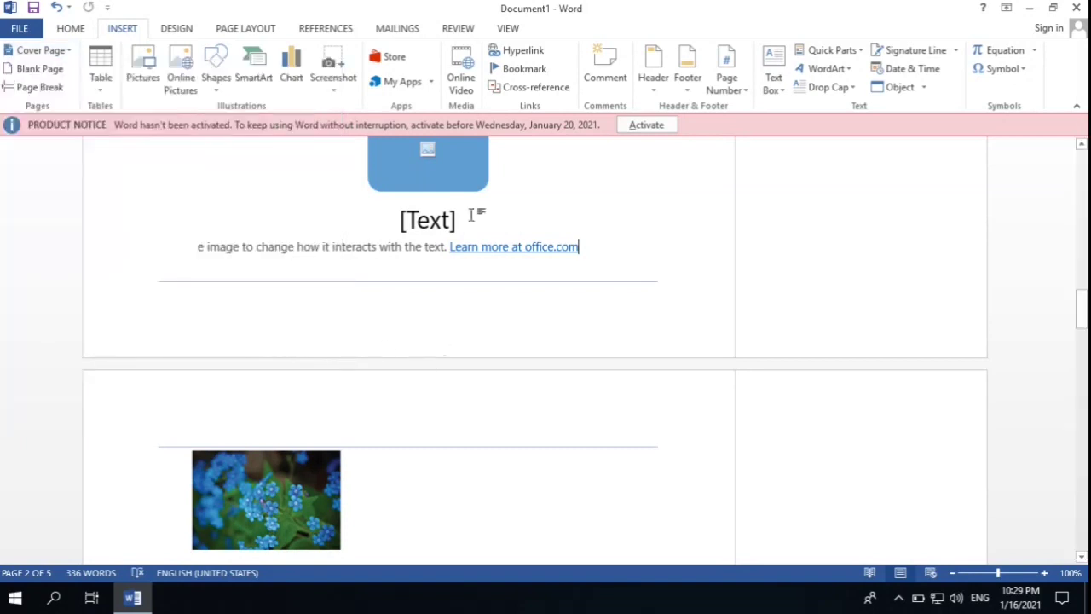
Step: Examine the document's built-in style sets, theme color sets and watermark gallery without applying any of them
left_click(178, 29)
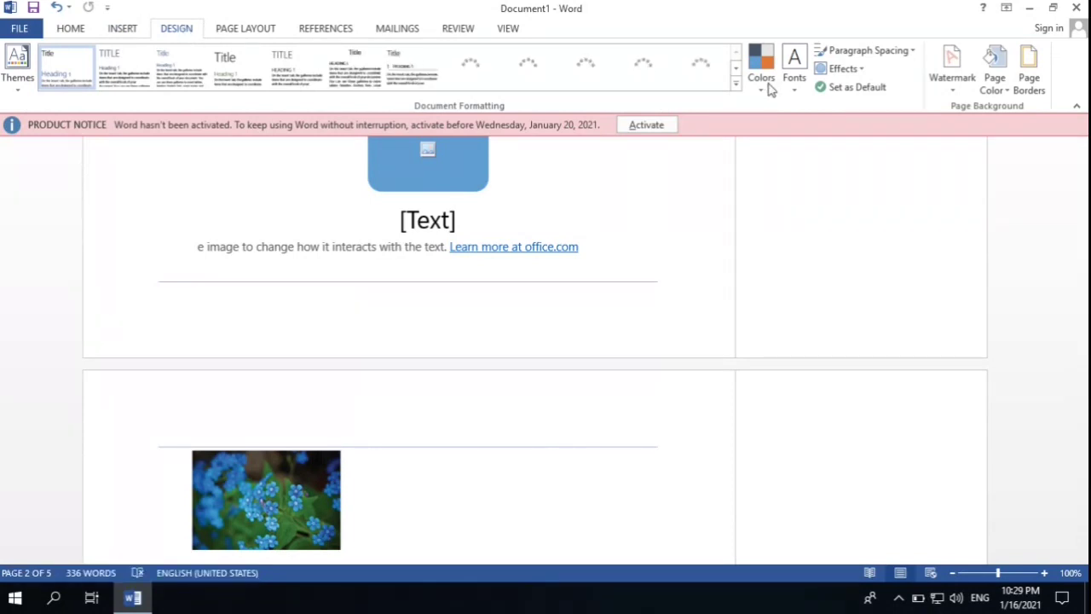
left_click(736, 84)
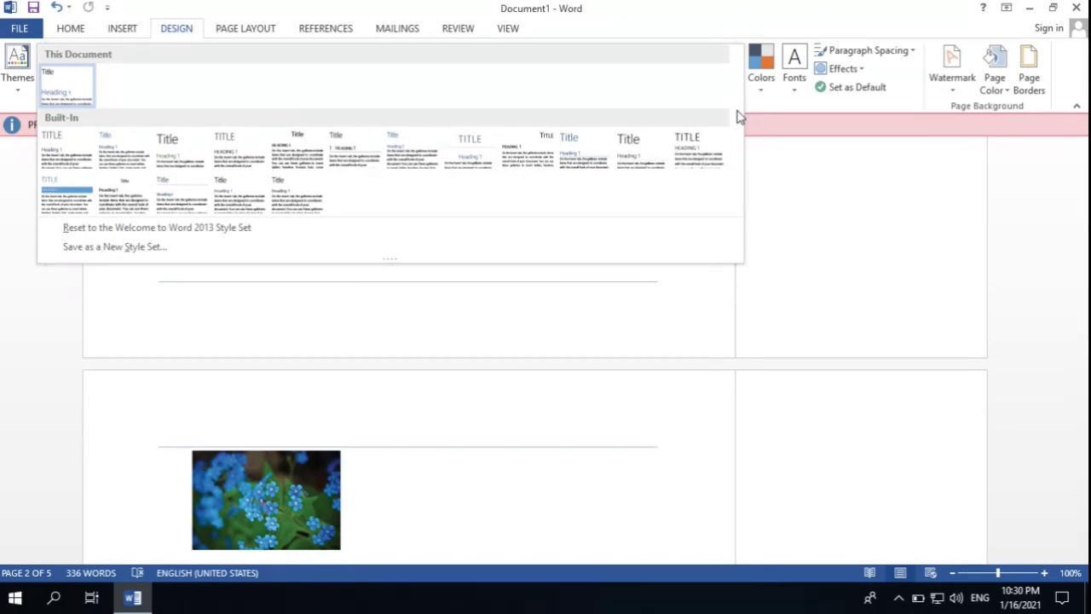
left_click(745, 315)
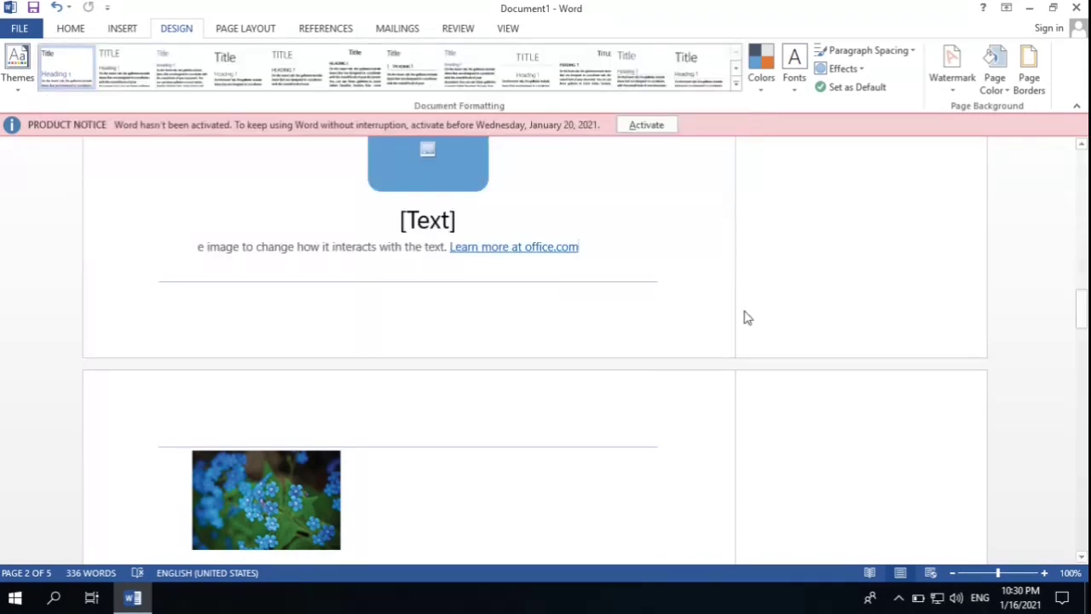
left_click(767, 85)
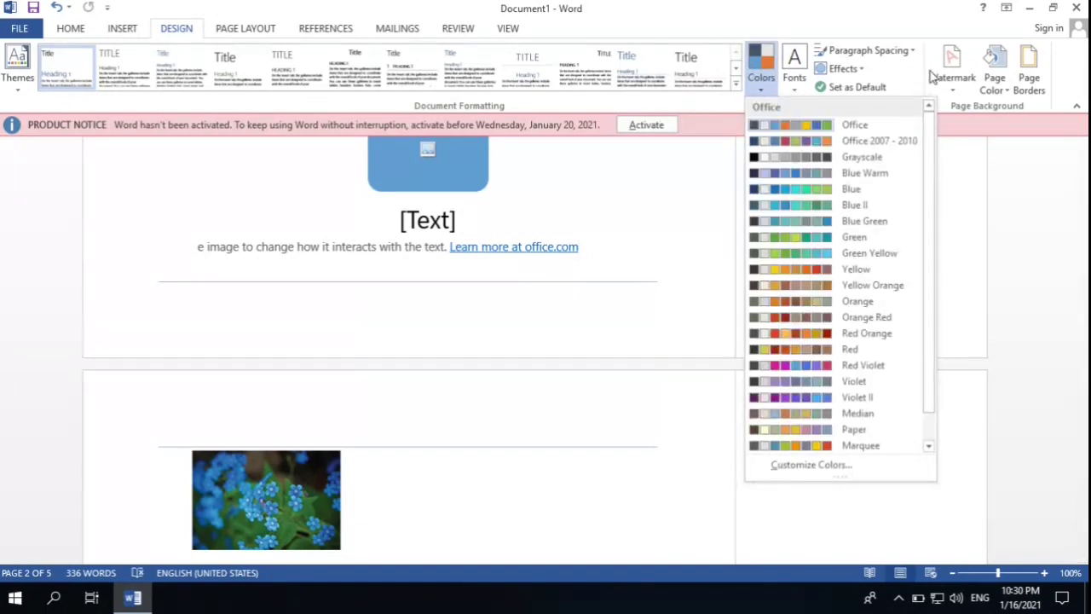
left_click(953, 94)
left_click(953, 94)
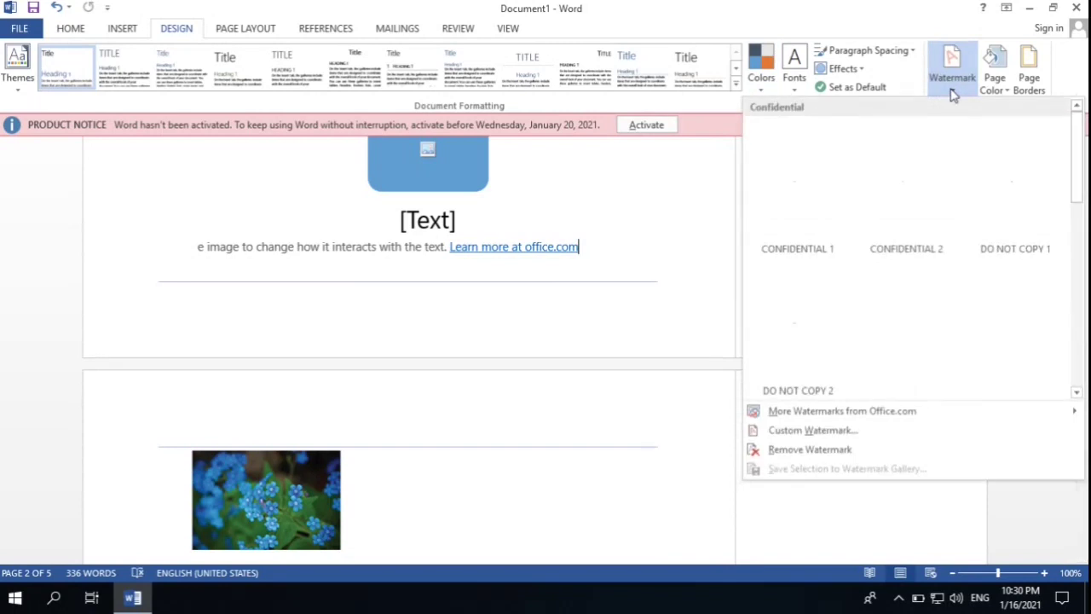
left_click(953, 95)
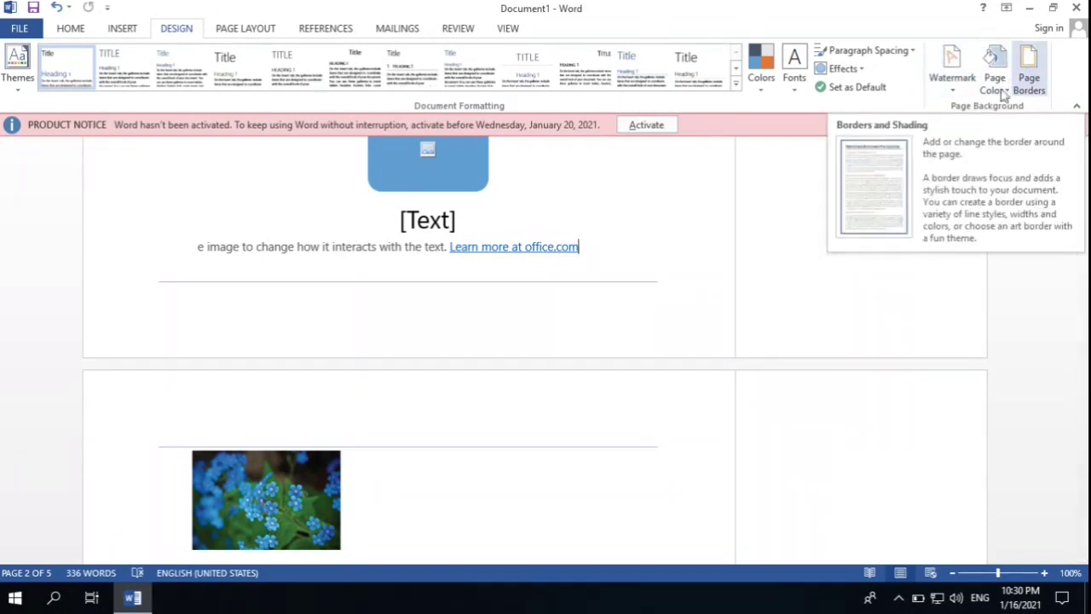
Step: Examine the gradient, texture, pattern and picture fill effects for the page color, and the theme effects gallery
left_click(1003, 92)
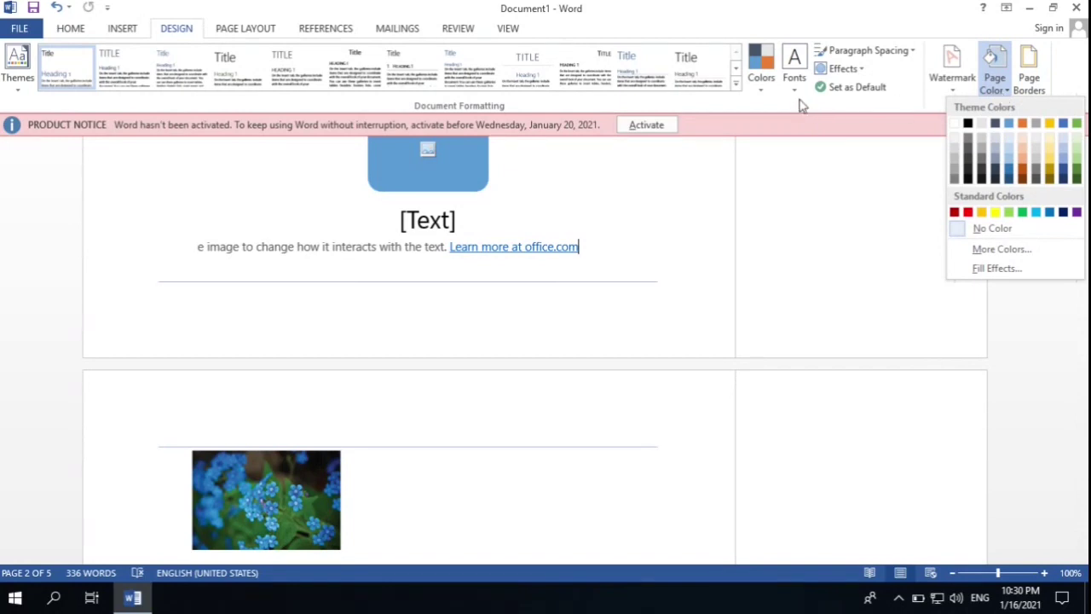
left_click(1036, 273)
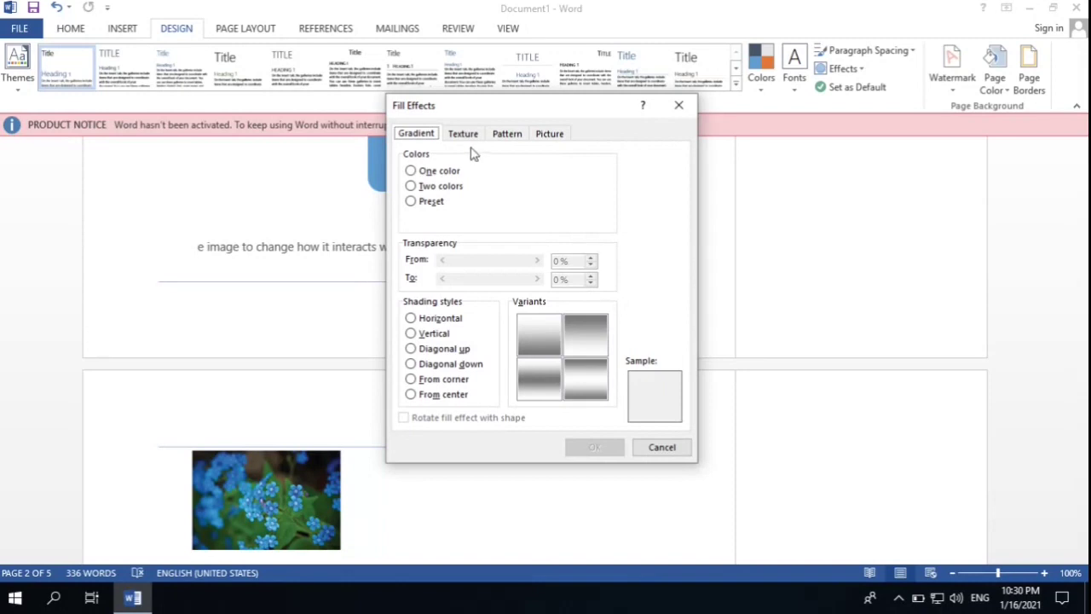
left_click(463, 135)
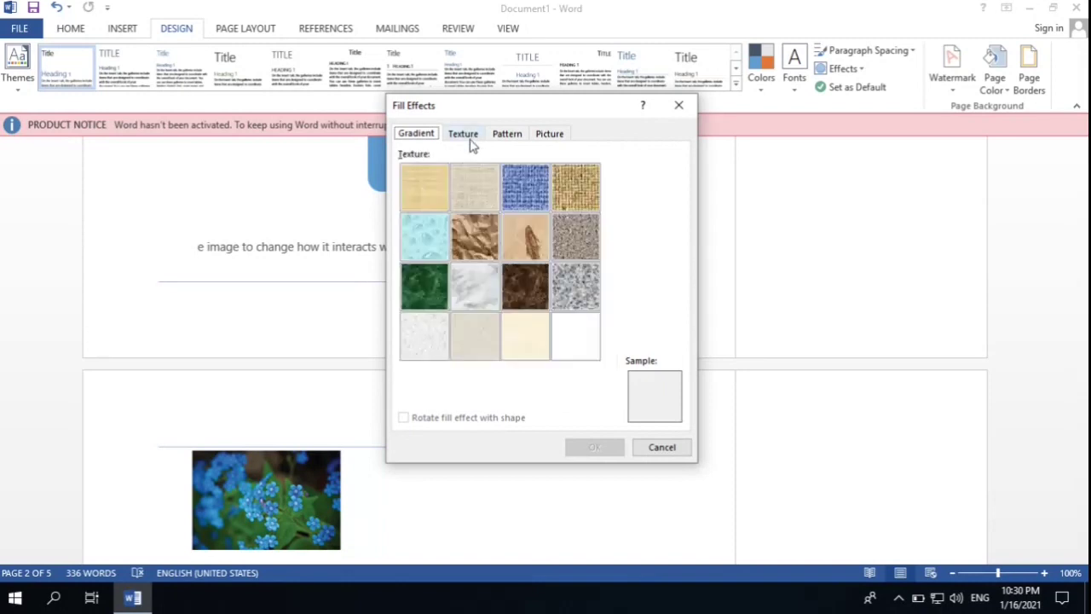
left_click_drag(610, 189, 615, 305)
left_click(520, 134)
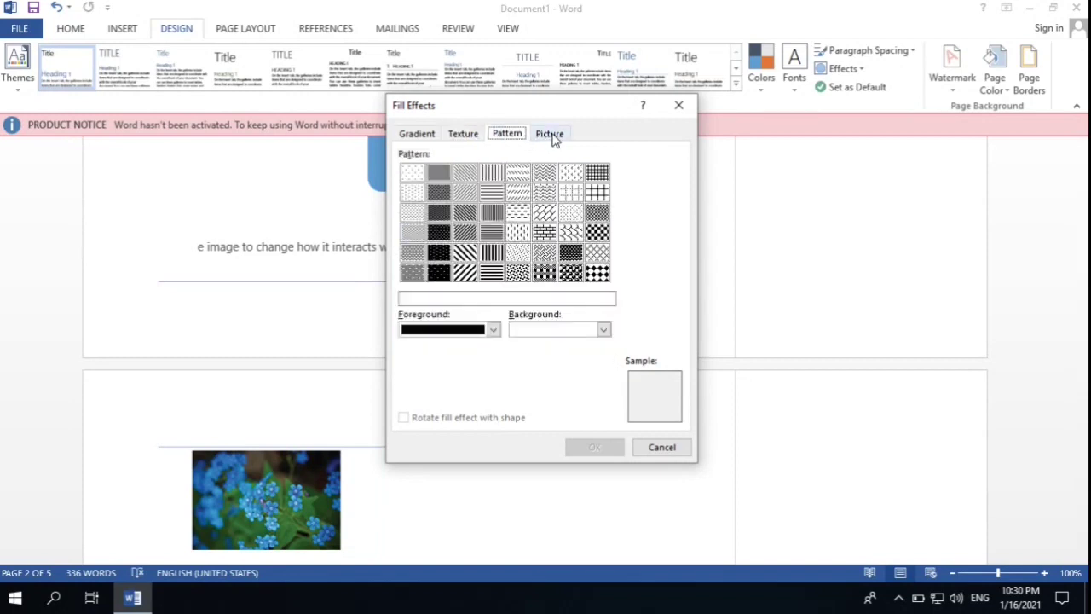
left_click(550, 134)
left_click(526, 136)
left_click(678, 105)
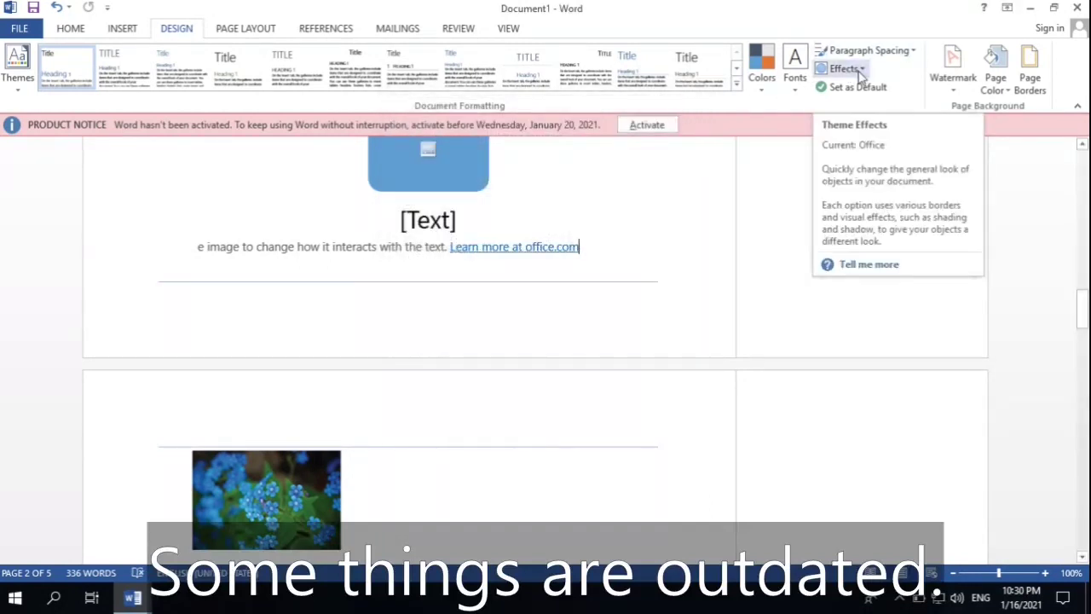
left_click(861, 69)
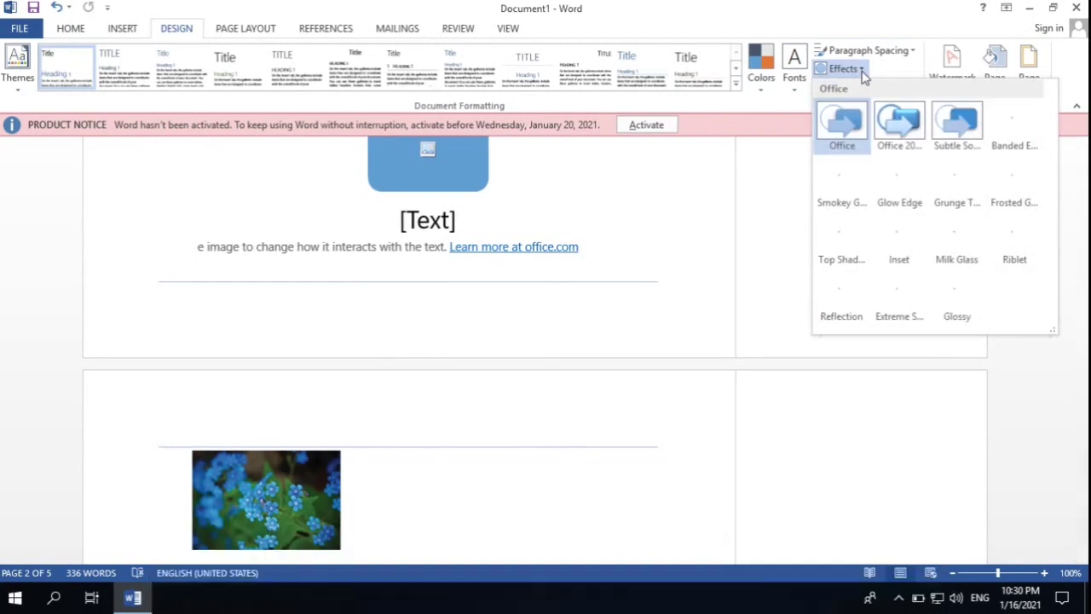
left_click(861, 70)
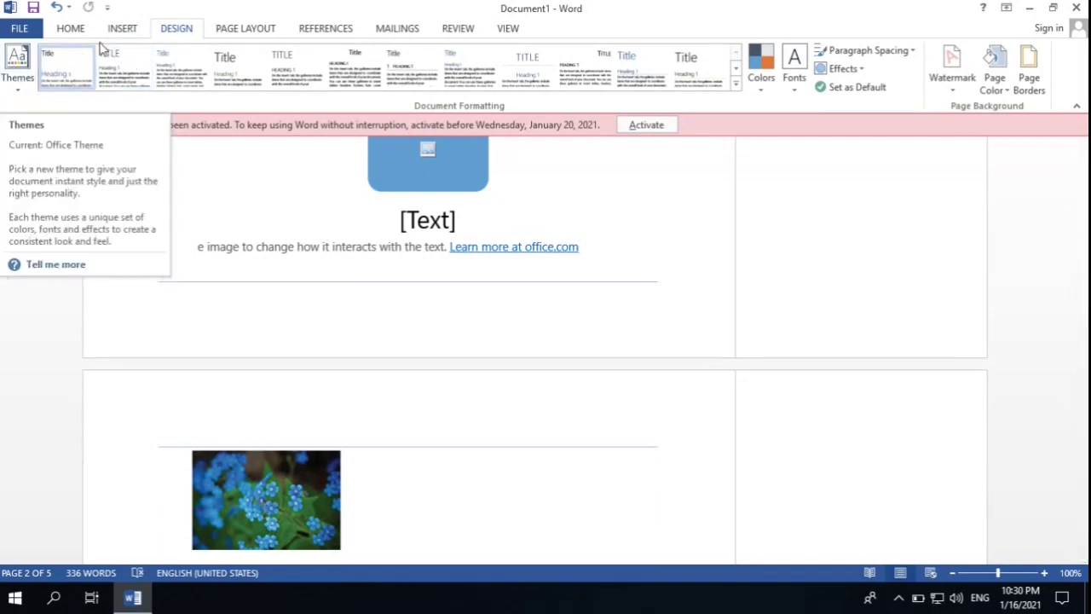
left_click(125, 32)
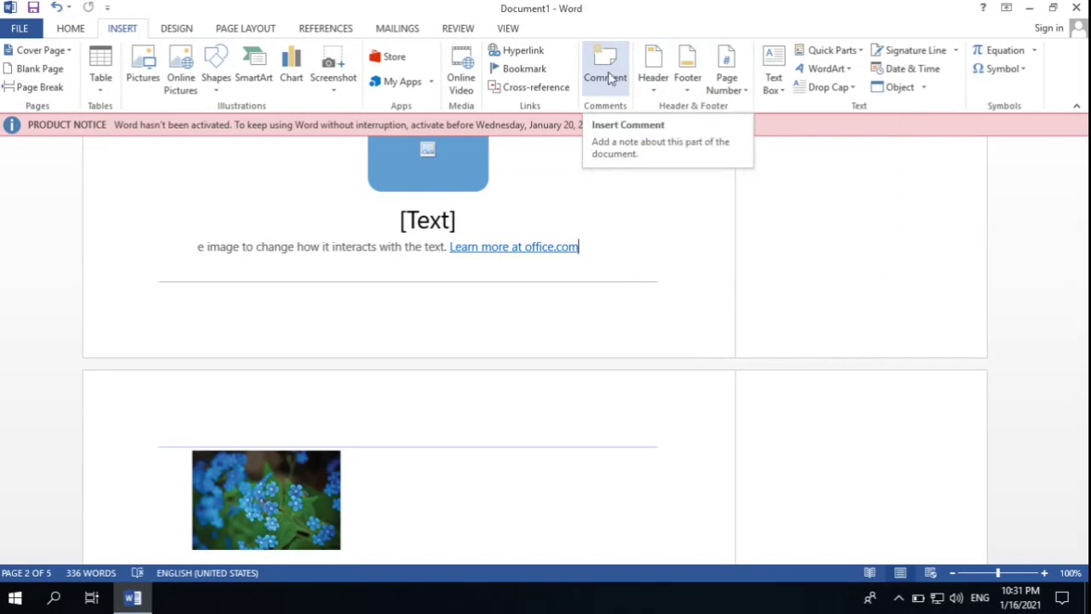
left_click(75, 34)
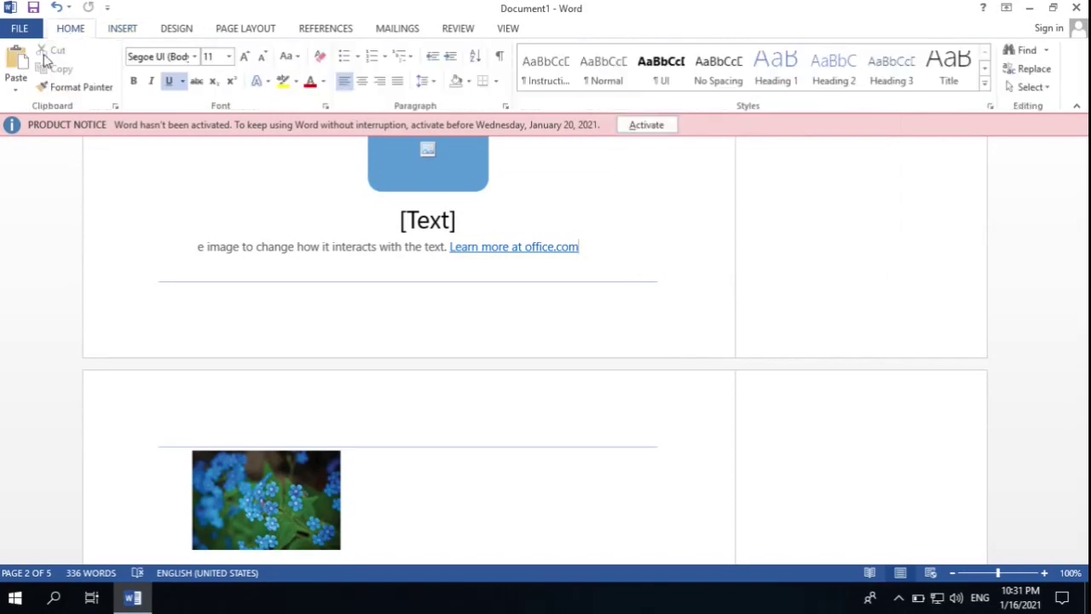
left_click(17, 68)
left_click(166, 32)
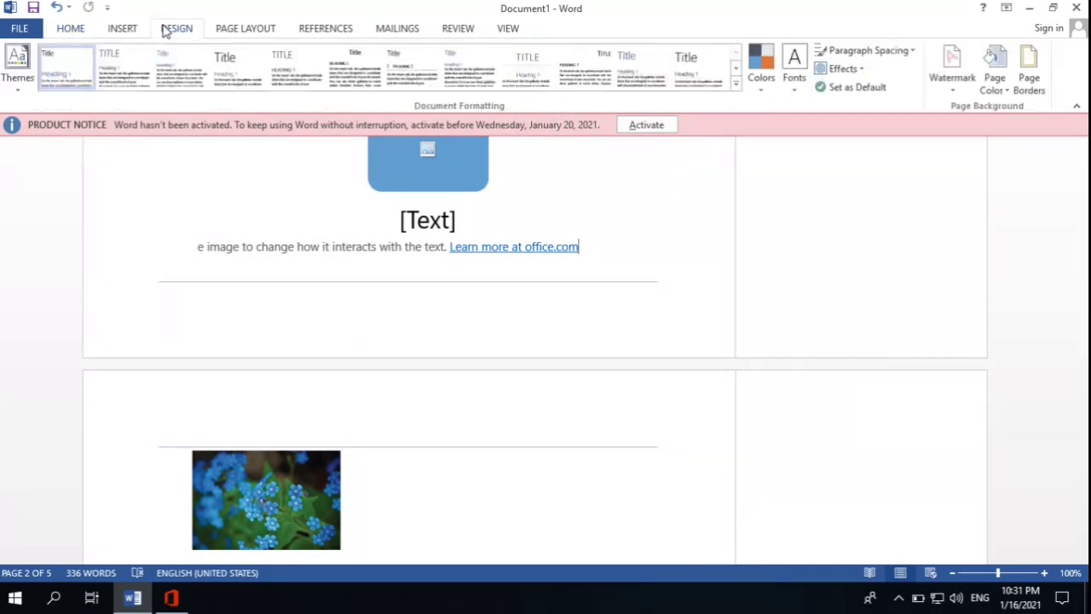
left_click(228, 29)
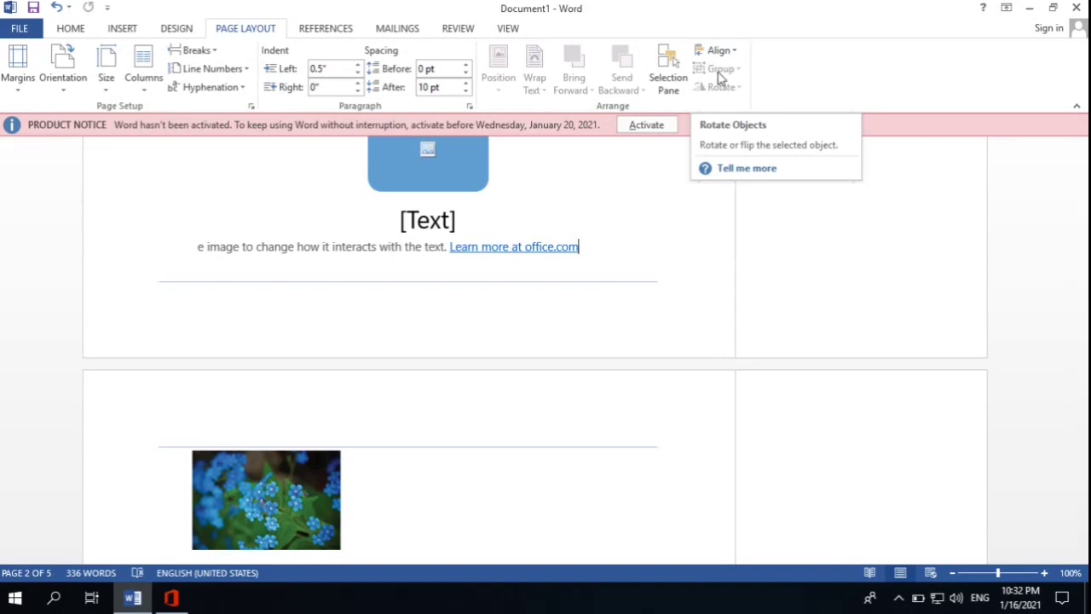
Step: Insert a "Figure 1" caption with the Figure label after the "Learn more at office.com" link
left_click(329, 34)
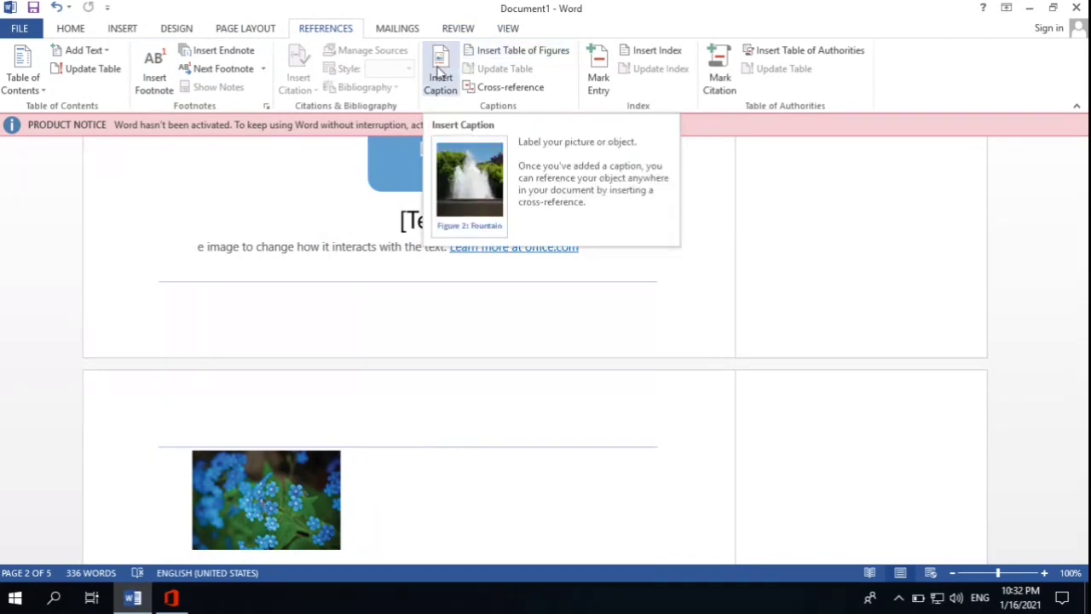
left_click(439, 72)
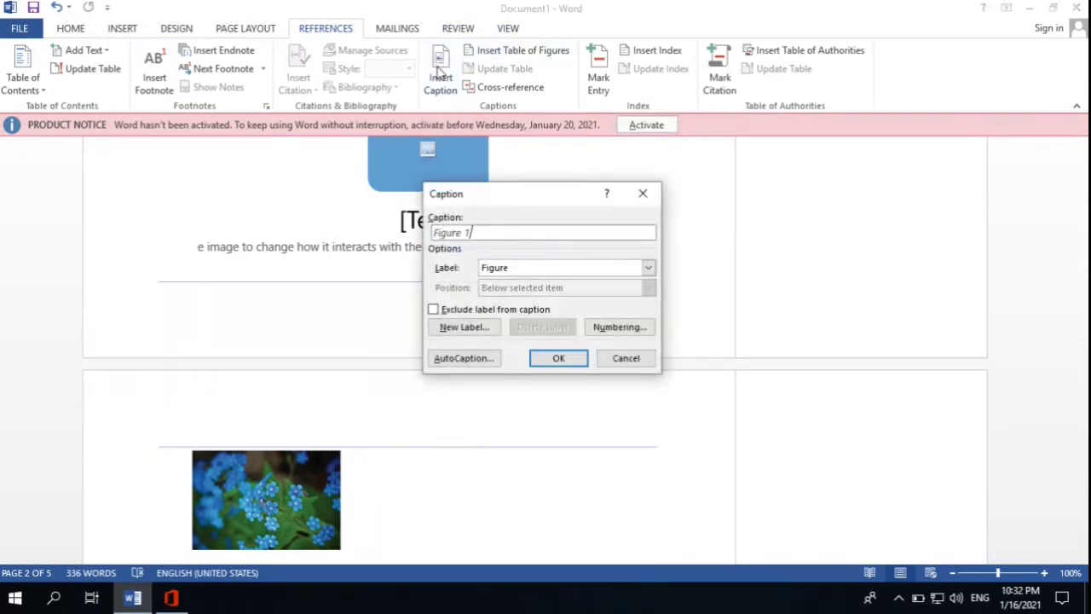
left_click(557, 361)
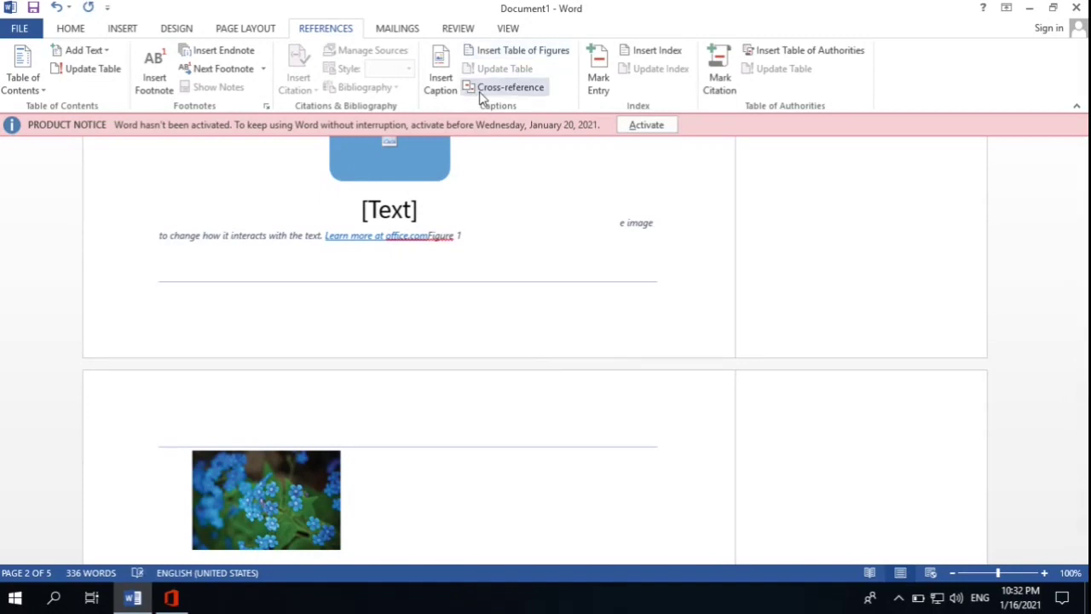
Step: Check the configuration progress of Microsoft Office Professional Plus 2013 in its own window, returning to the document in between
left_click(171, 597)
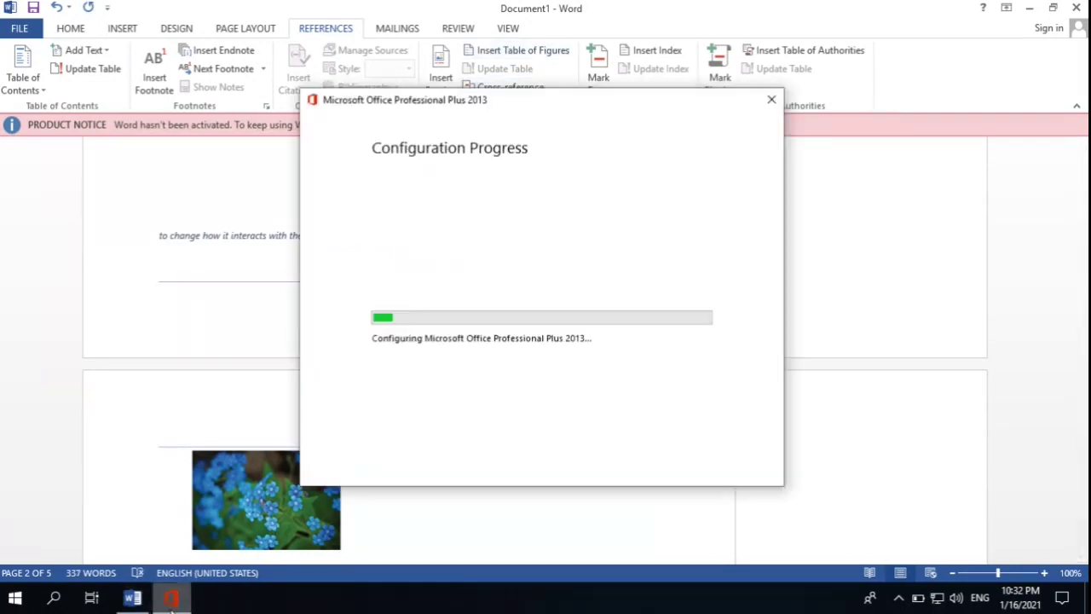
left_click(670, 7)
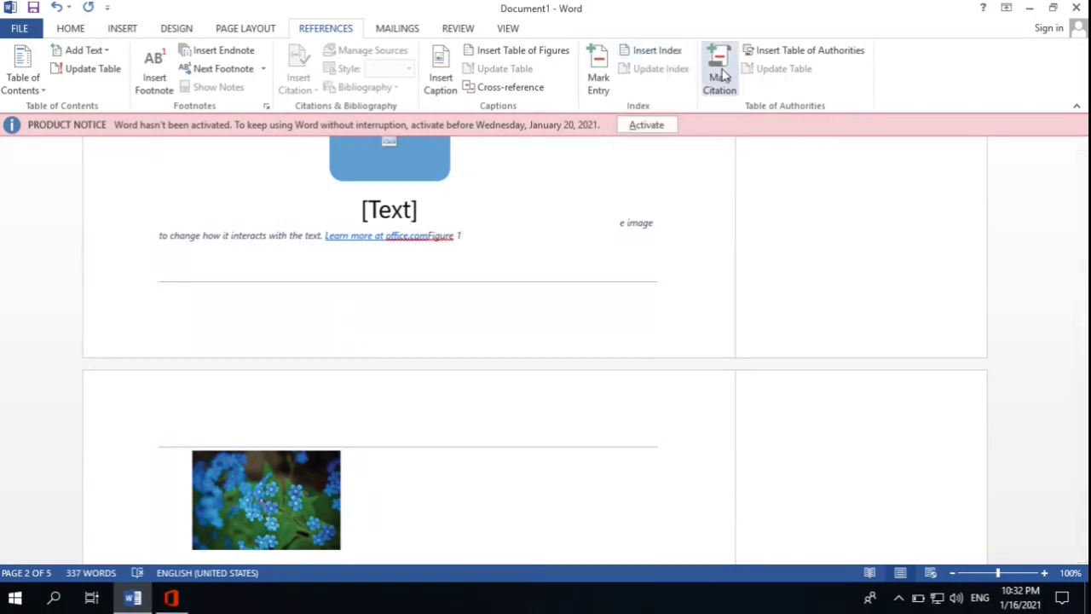
left_click(173, 599)
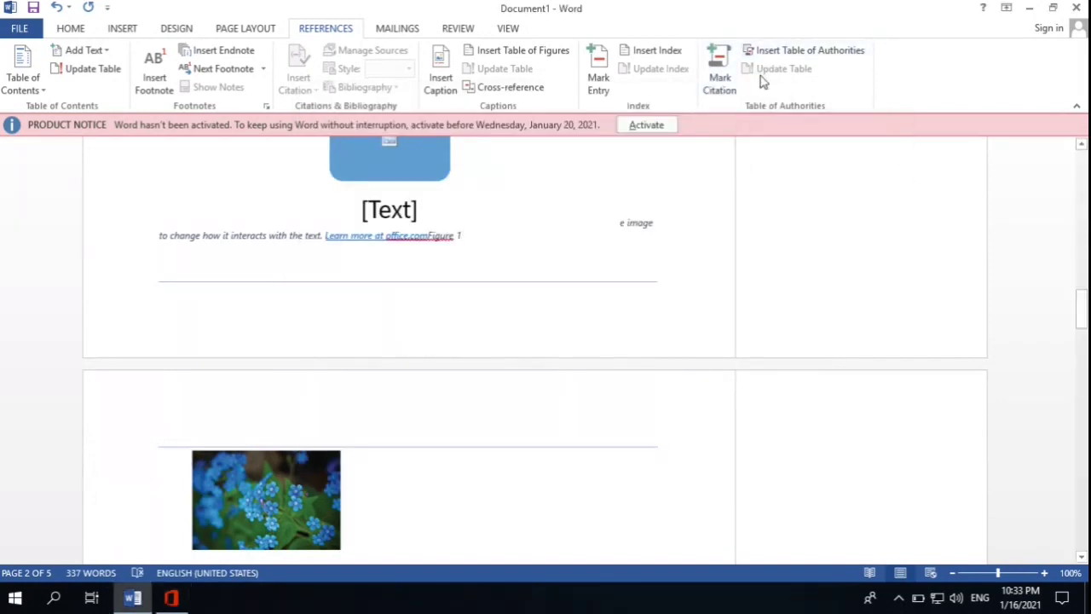
Step: Examine the mail merge, reviewing, view and reference commands, including the Track Changes and Lock Tracking options
left_click(385, 28)
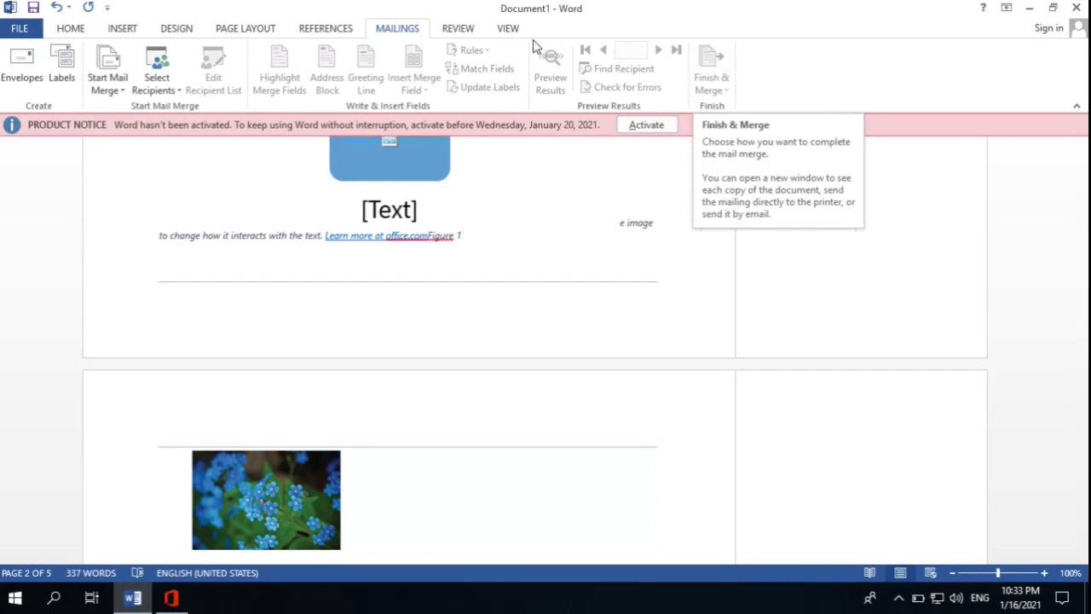
left_click(457, 28)
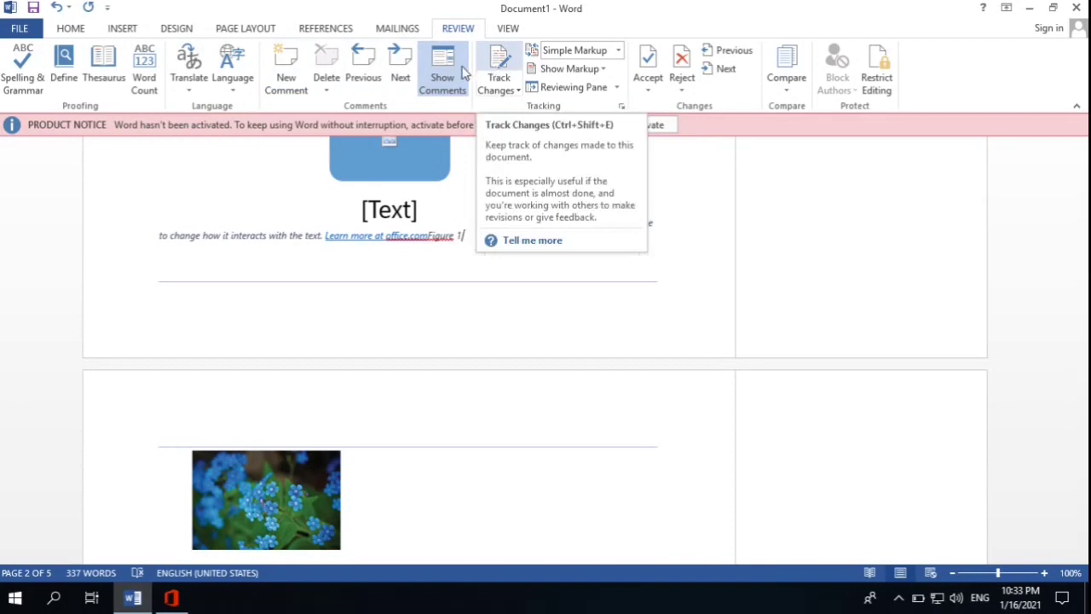
left_click(603, 70)
left_click(510, 90)
left_click(509, 91)
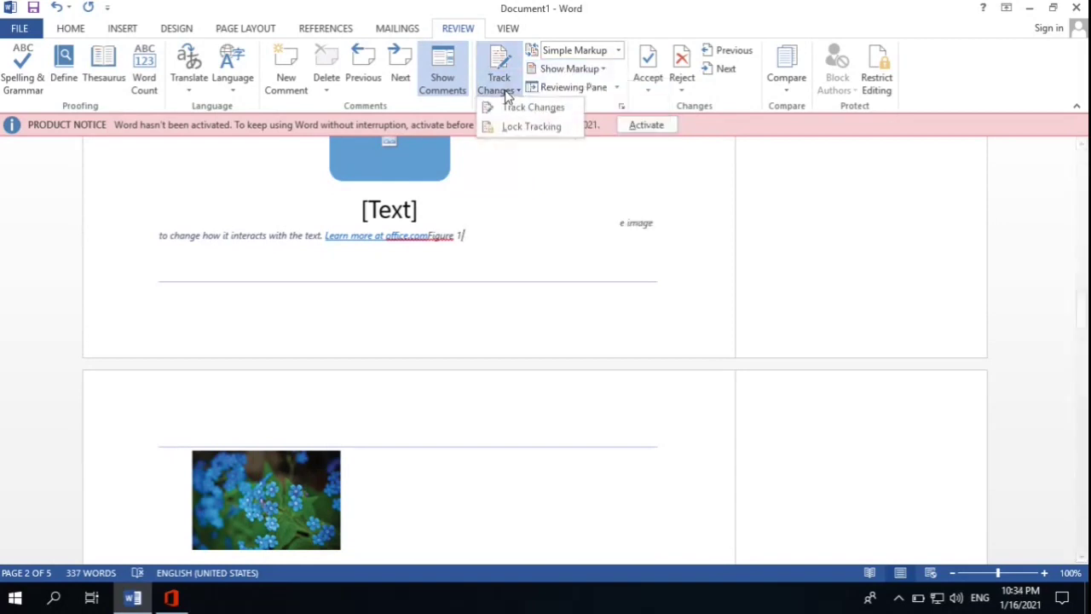
left_click(689, 107)
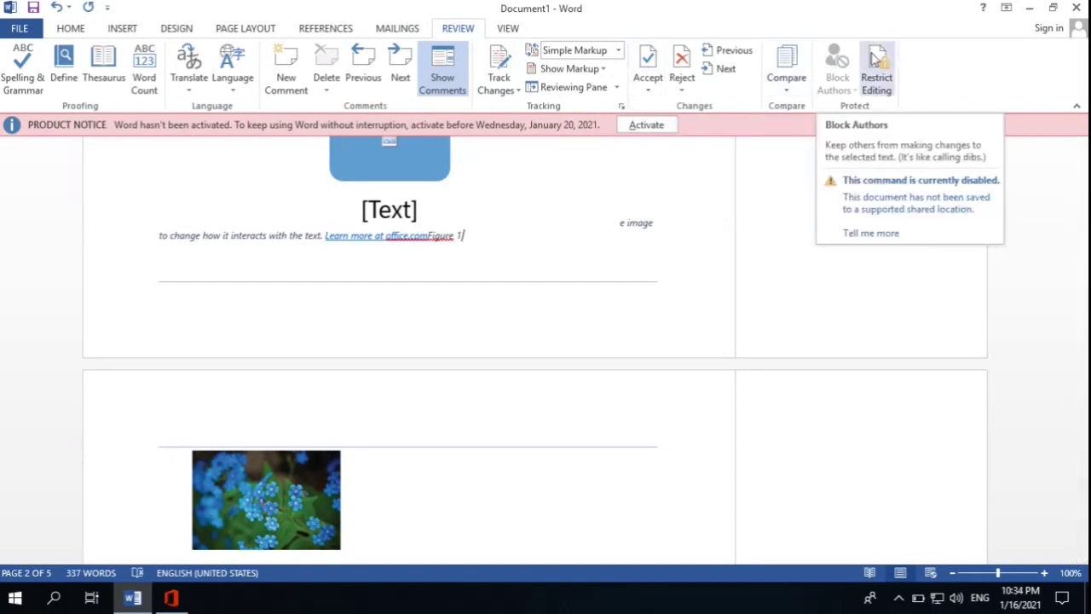
left_click(525, 34)
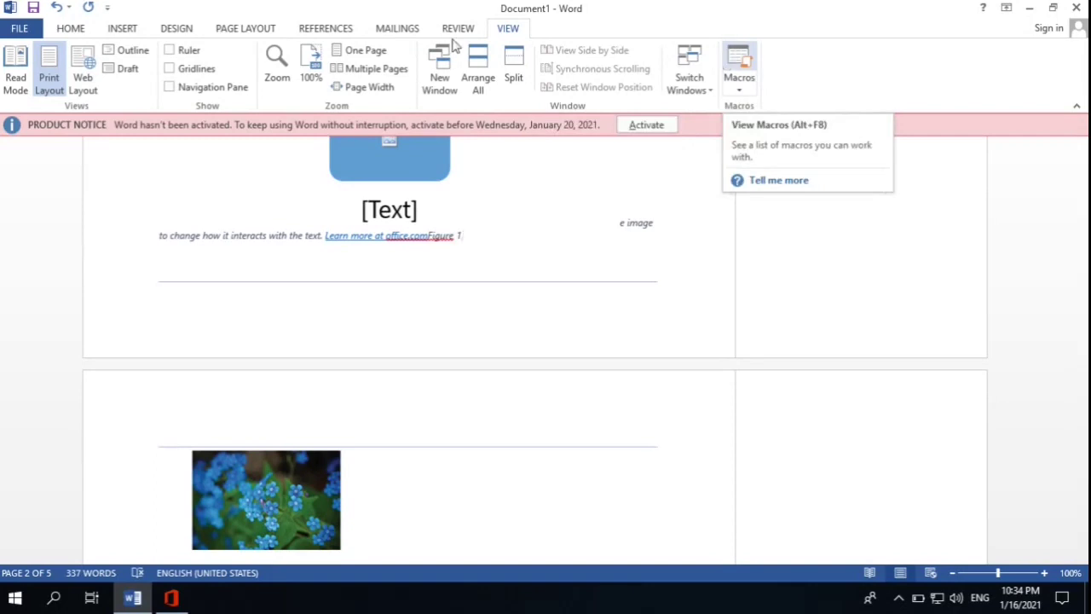
left_click(360, 33)
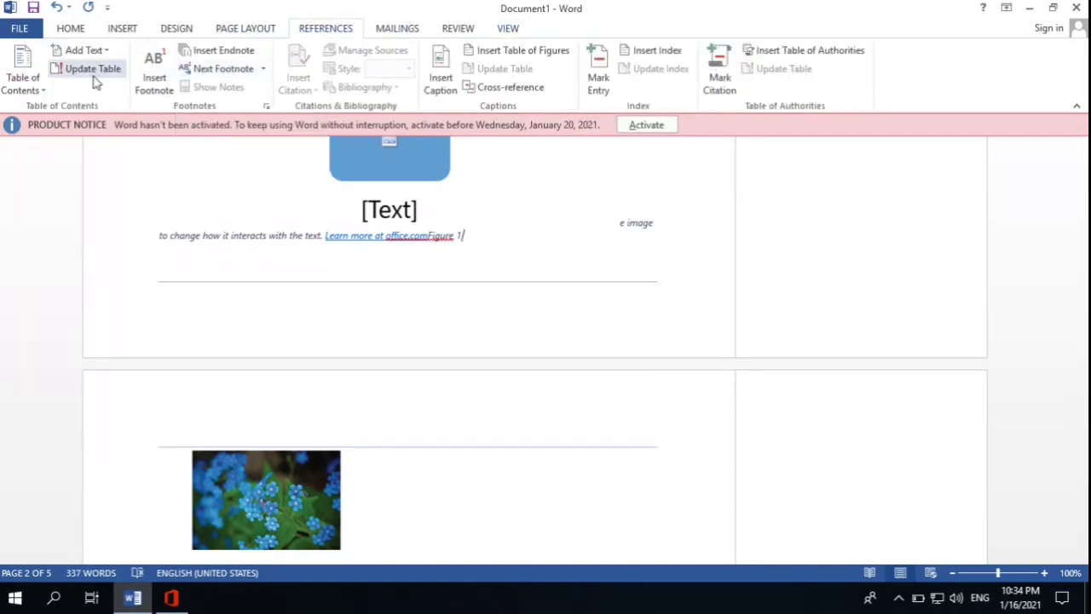
left_click(234, 31)
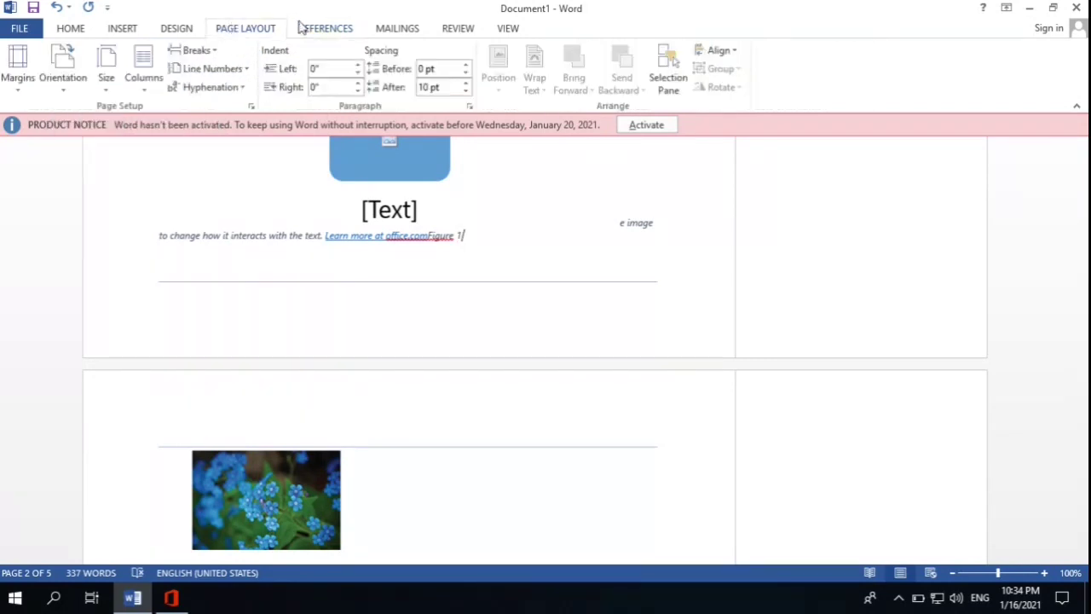
left_click(333, 32)
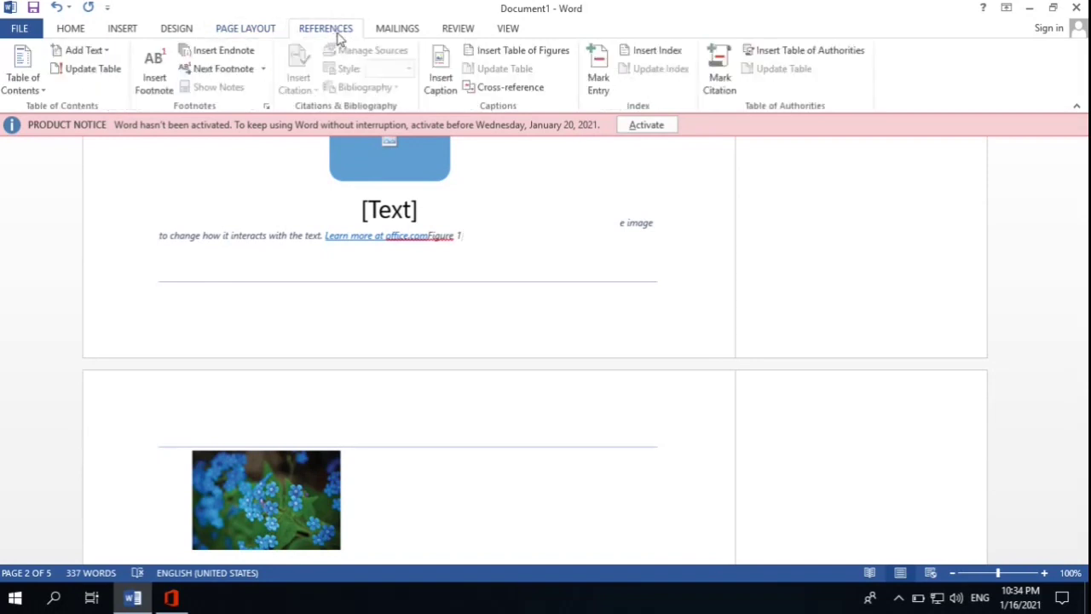
left_click(390, 30)
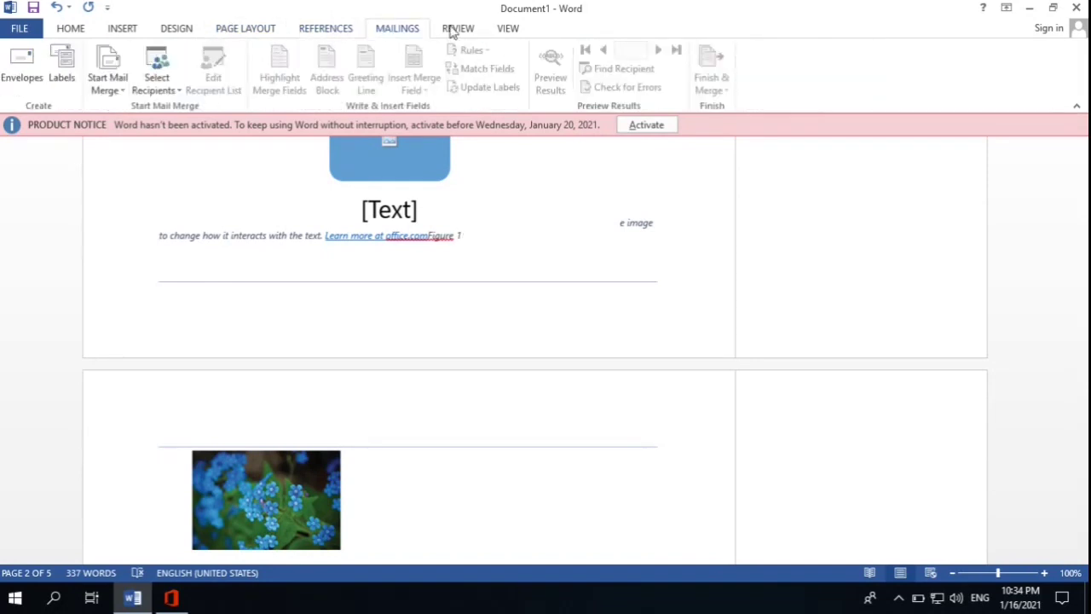
left_click(458, 28)
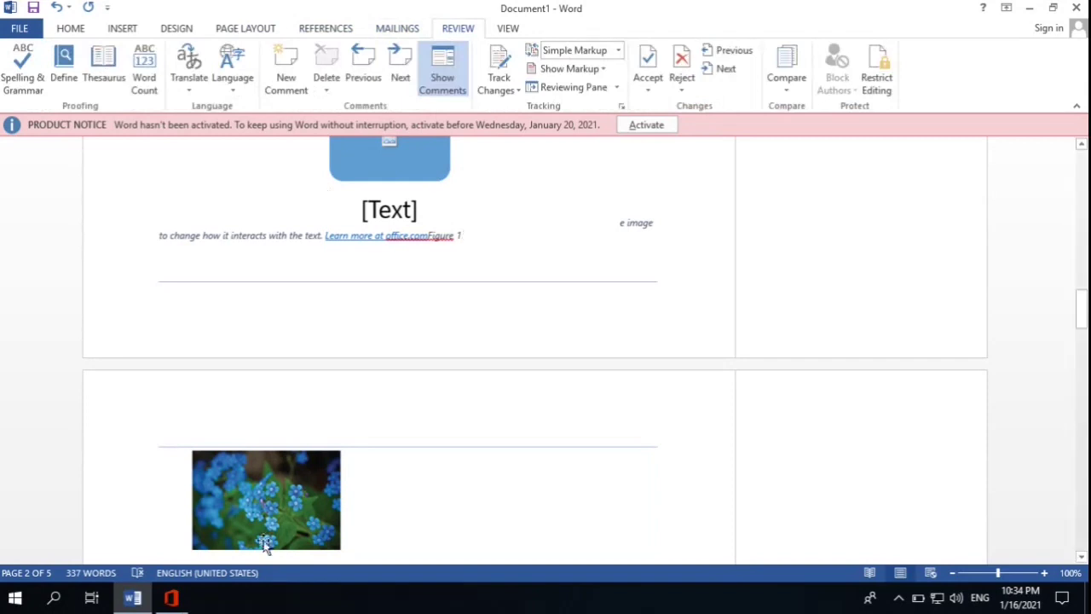
Step: Check the configuration progress of Microsoft Office Professional Plus 2013 twice and return to the Word document
left_click(171, 597)
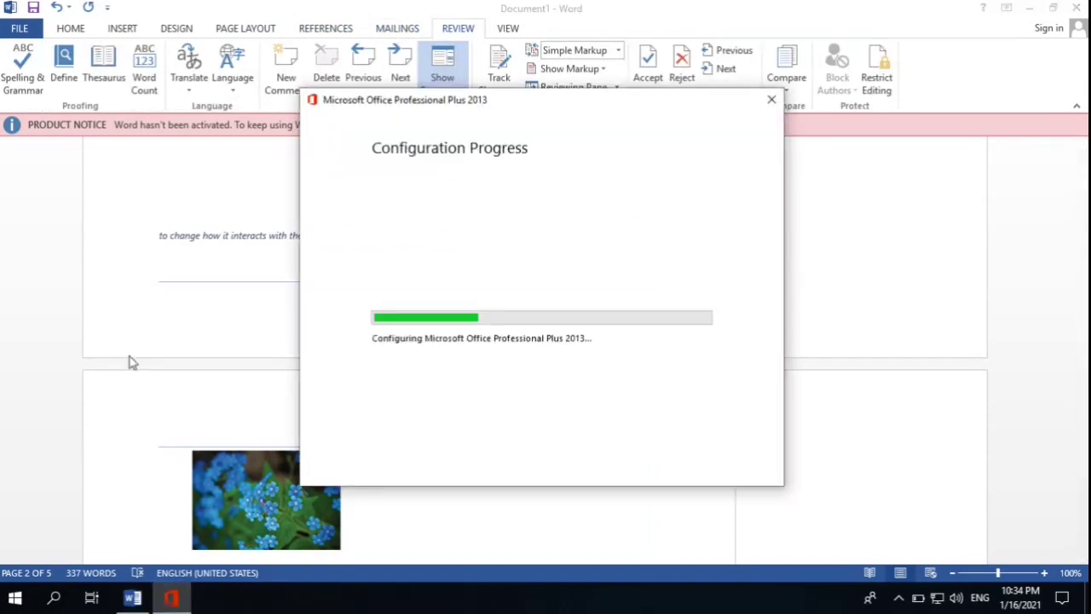
left_click(217, 8)
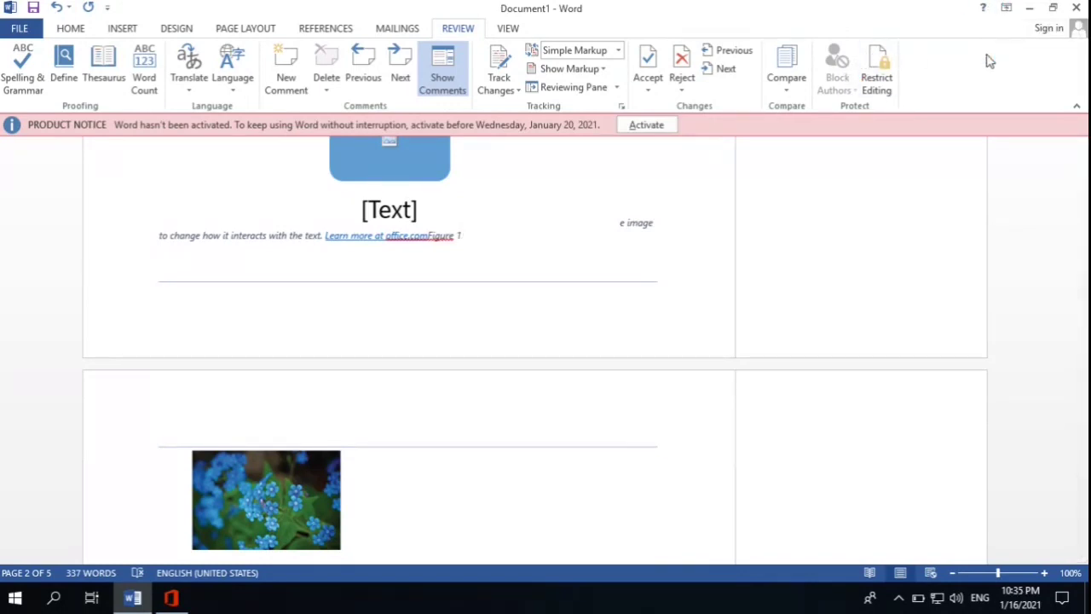
left_click(171, 597)
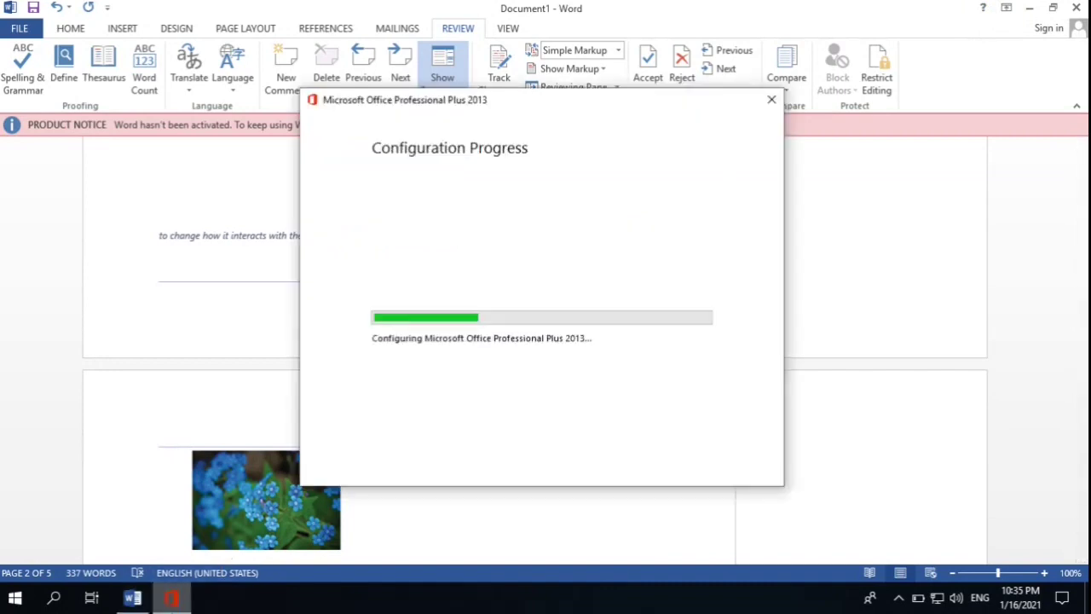
left_click(132, 597)
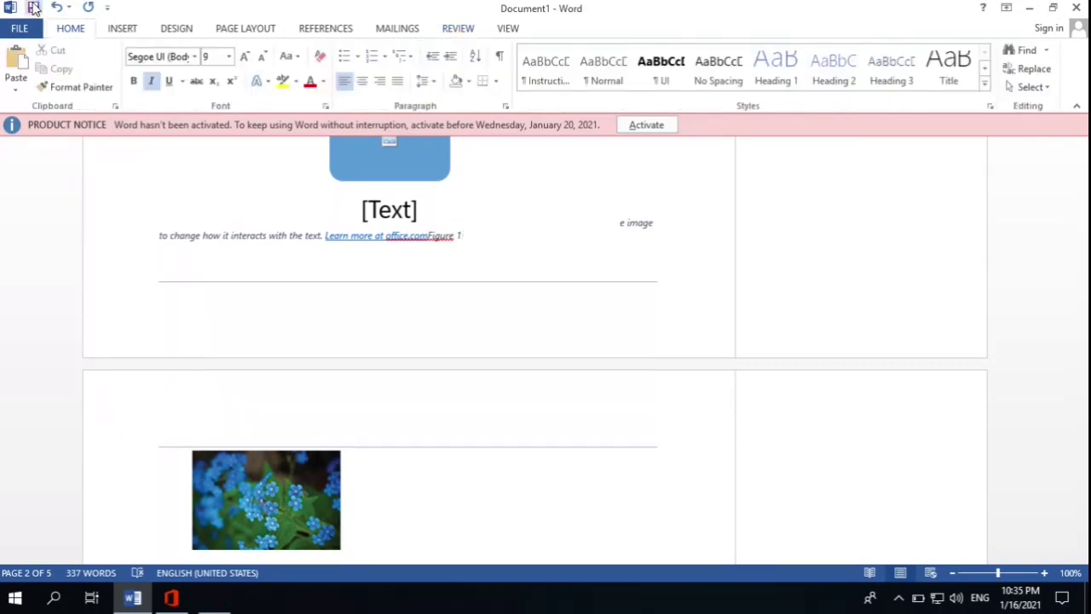
Step: Open Word Help and switch its source to "Word Help from your computer"
left_click(34, 8)
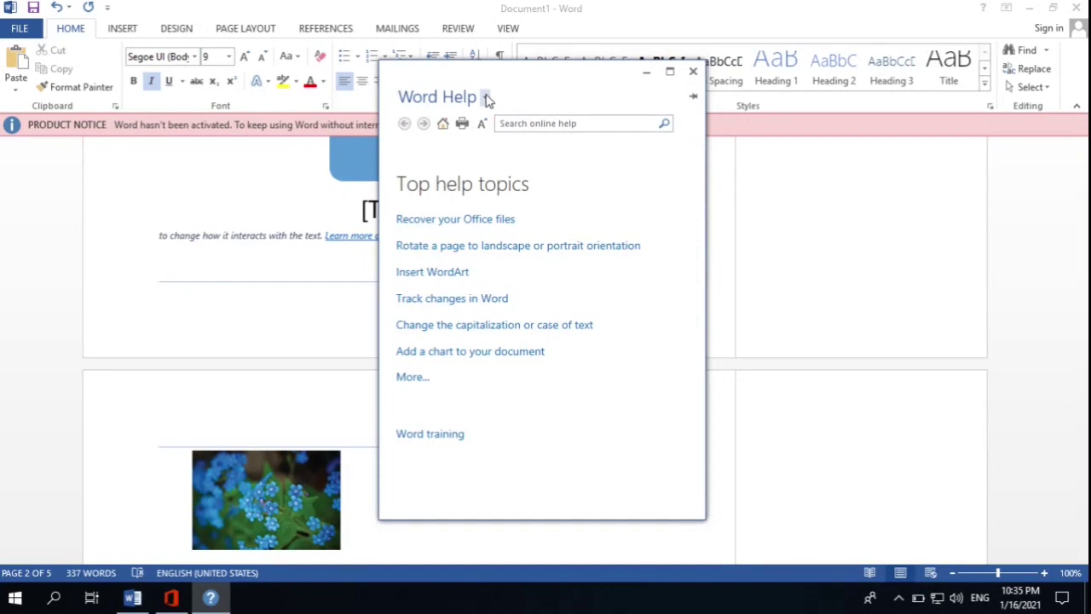
left_click(485, 97)
left_click(485, 97)
left_click(485, 97)
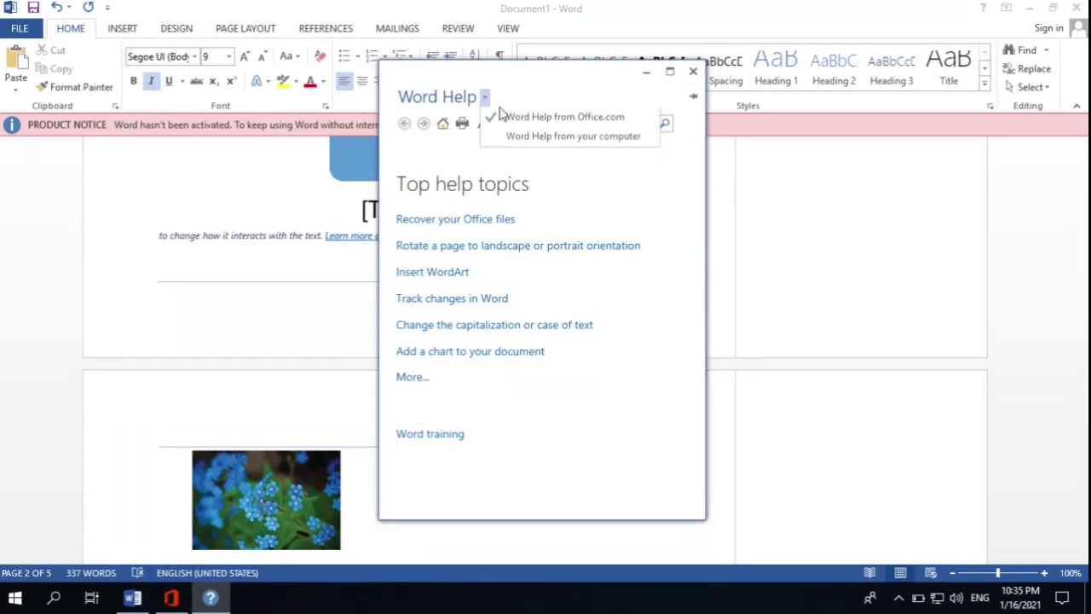
left_click(508, 138)
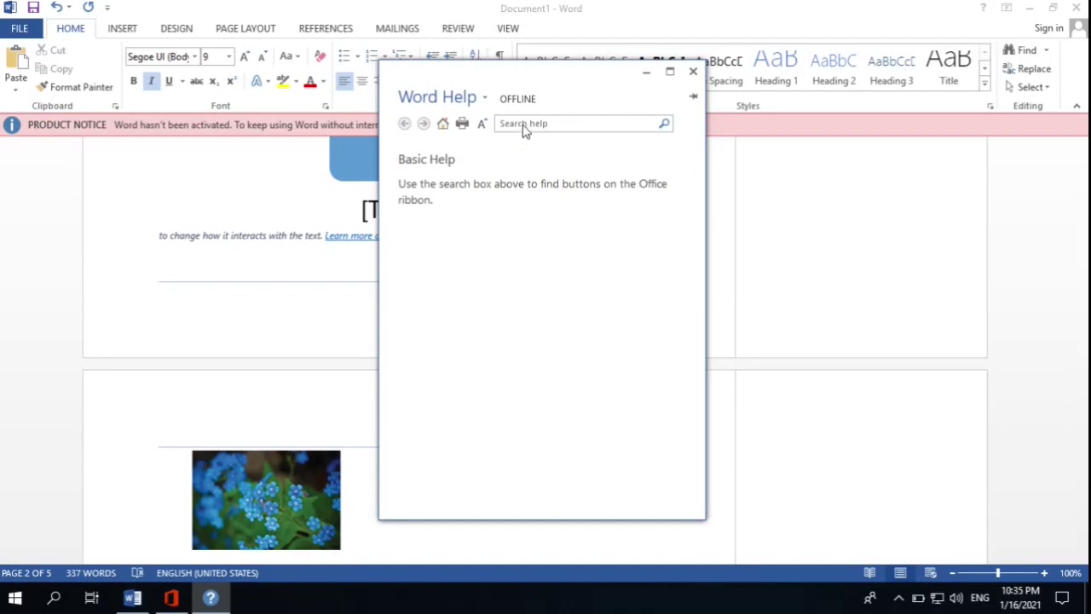
Step: Search the offline Word Help for "save", read the "Set as Default" topic, and close the help window
left_click(526, 125)
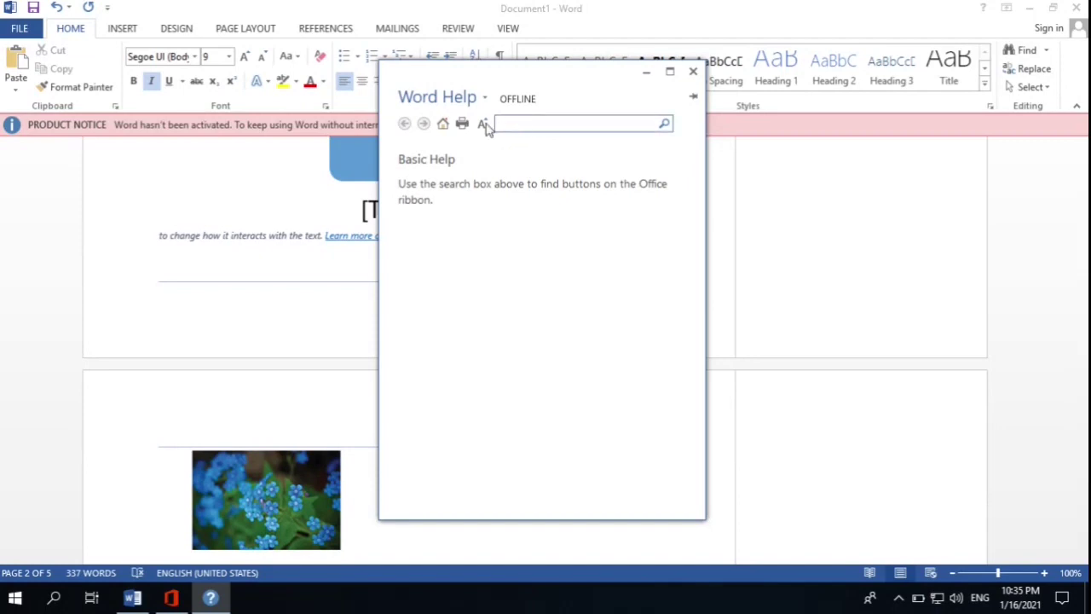
left_click(448, 127)
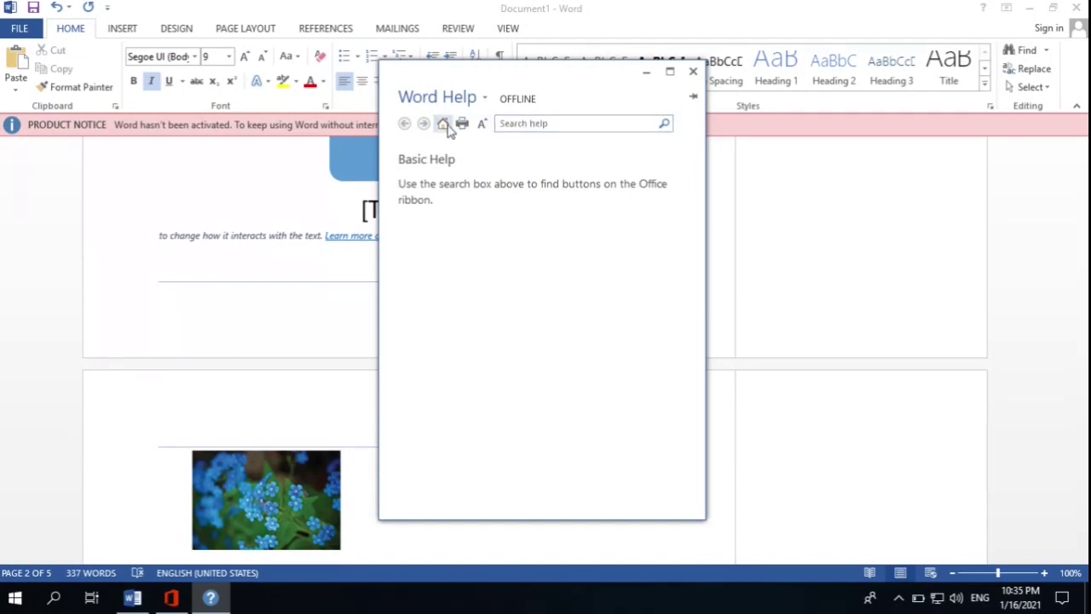
left_click(526, 122)
type("w")
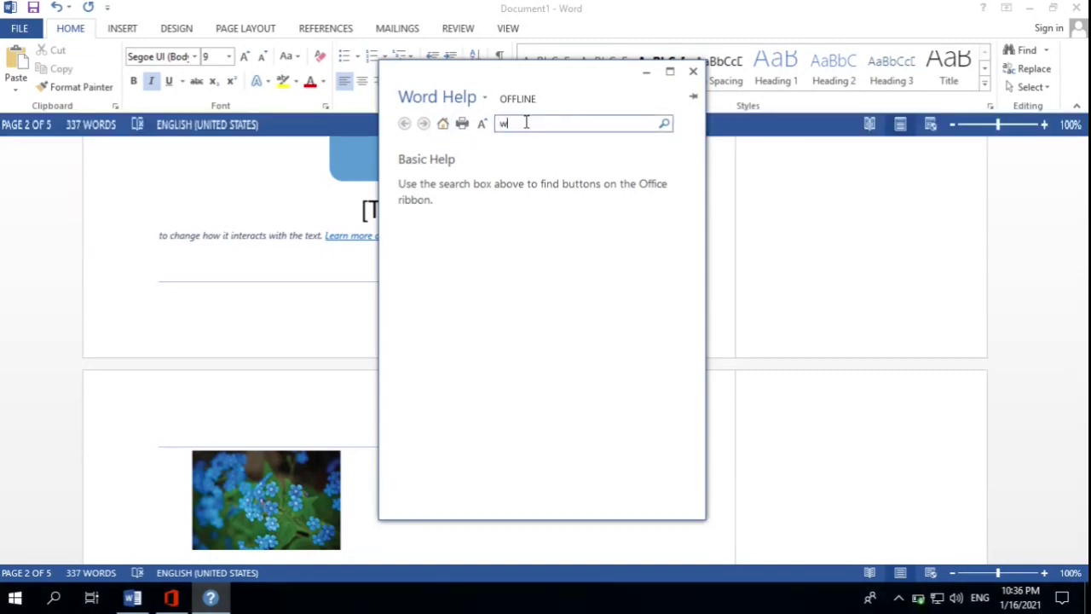
key("BackSpace")
type("e")
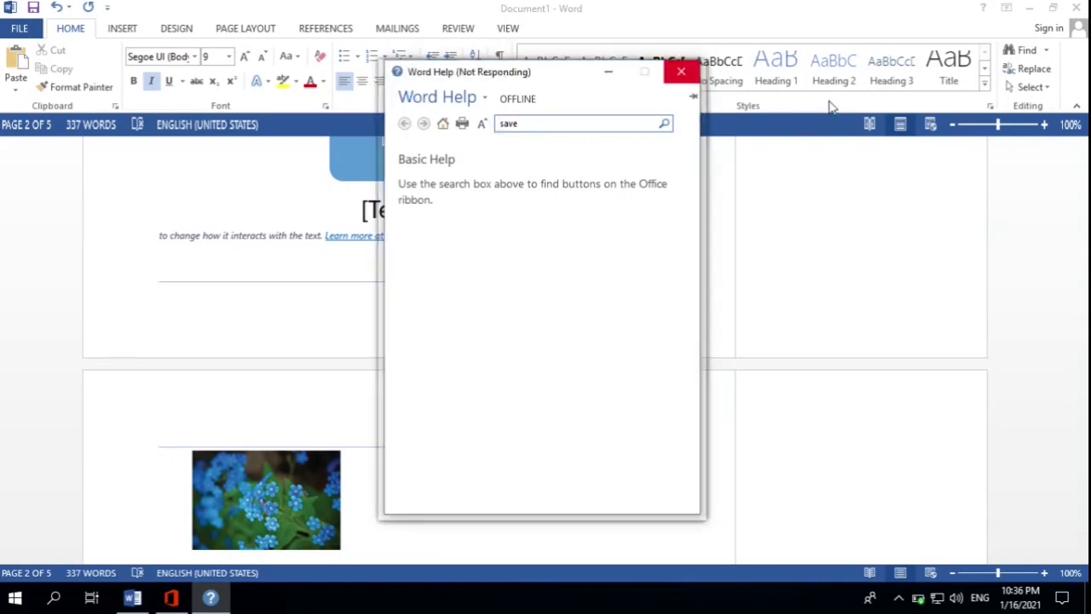
left_click(173, 600)
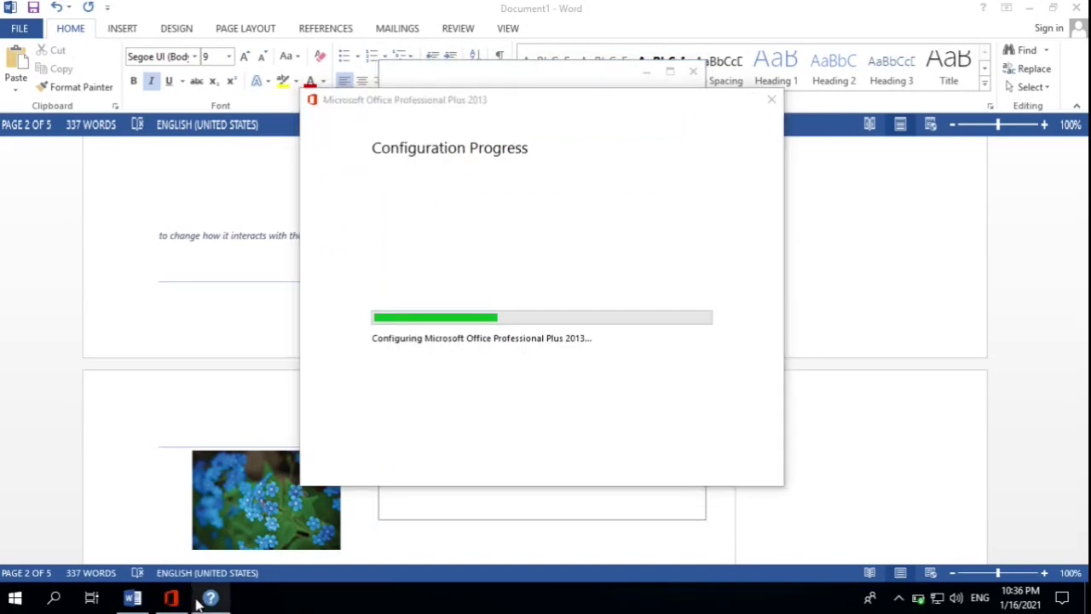
left_click(211, 598)
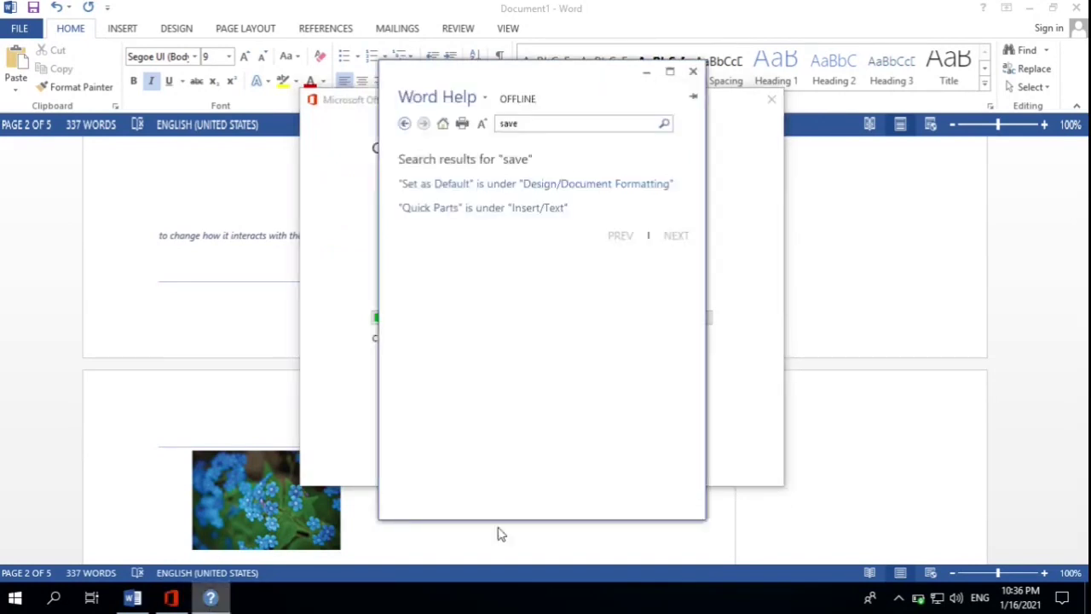
left_click(504, 186)
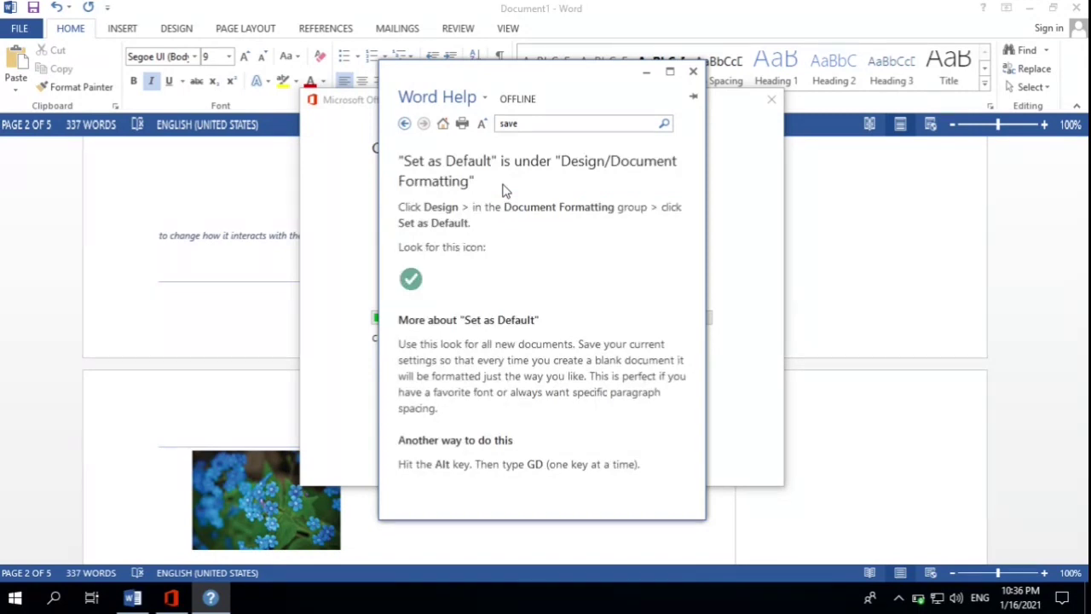
left_click(692, 72)
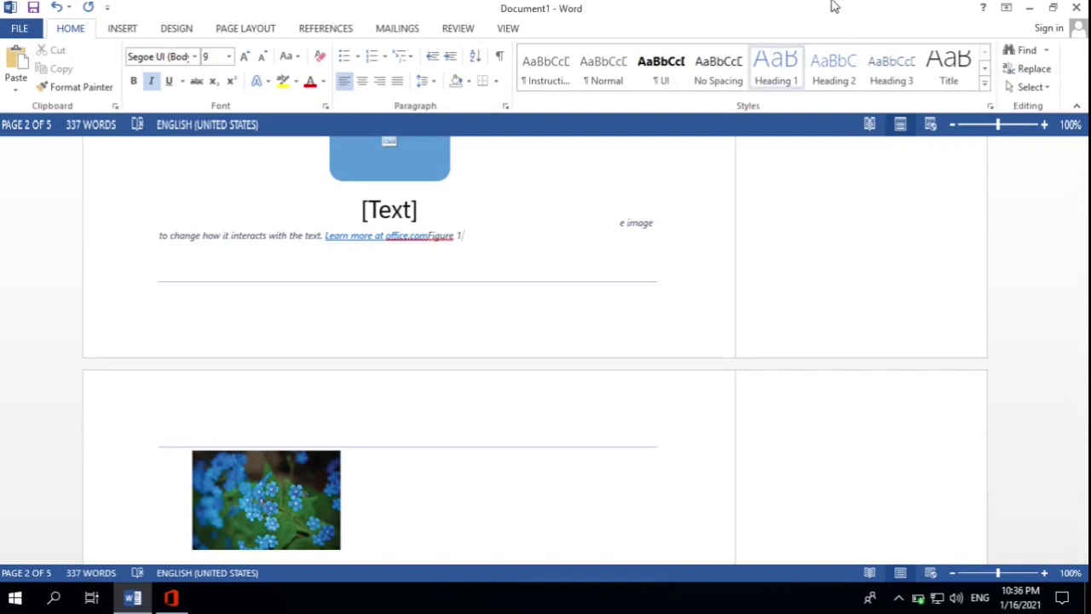
Step: Restore down and re-maximize the Word window, and return to the document's first page
left_click(1053, 8)
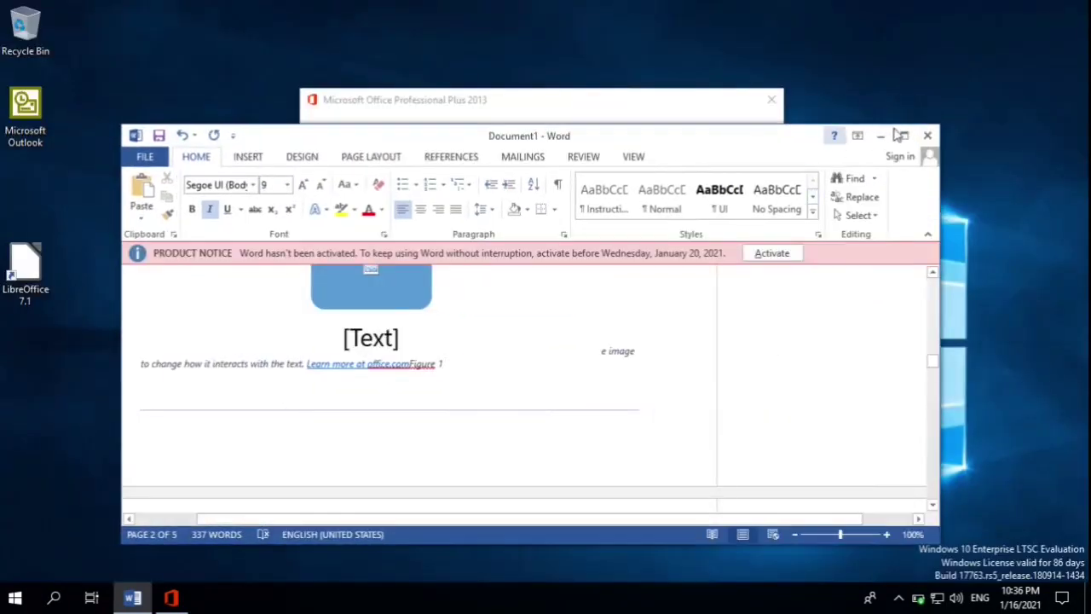
left_click(904, 136)
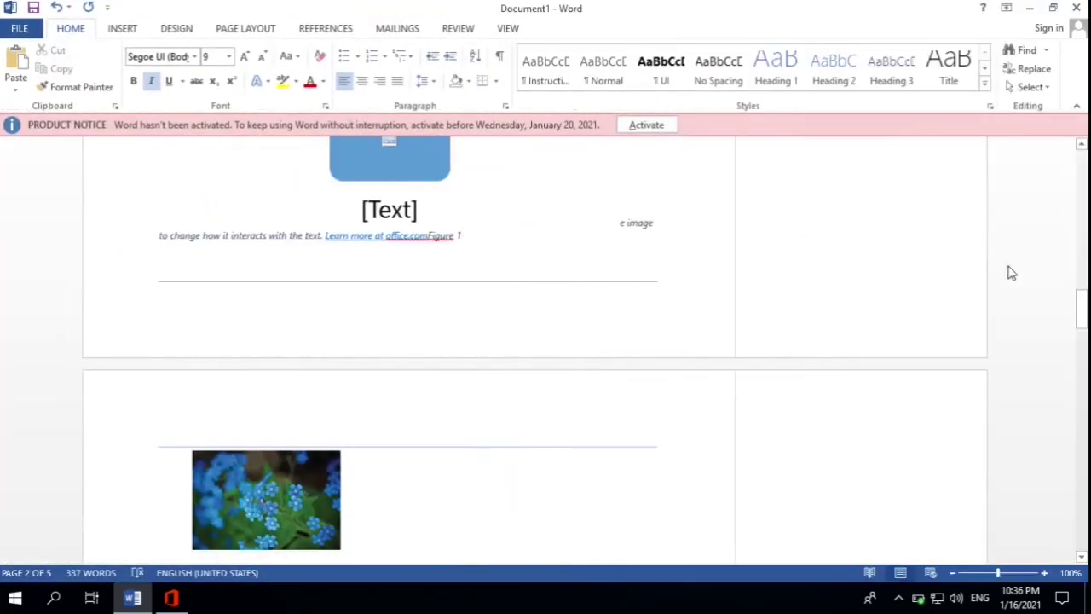
left_click_drag(1083, 308, 1083, 153)
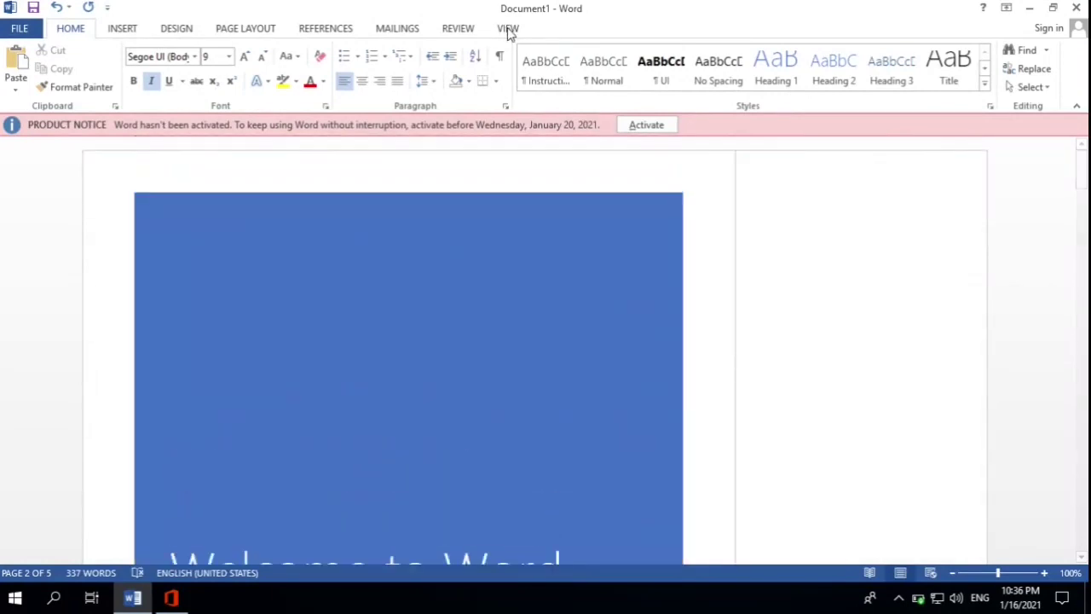
left_click(509, 29)
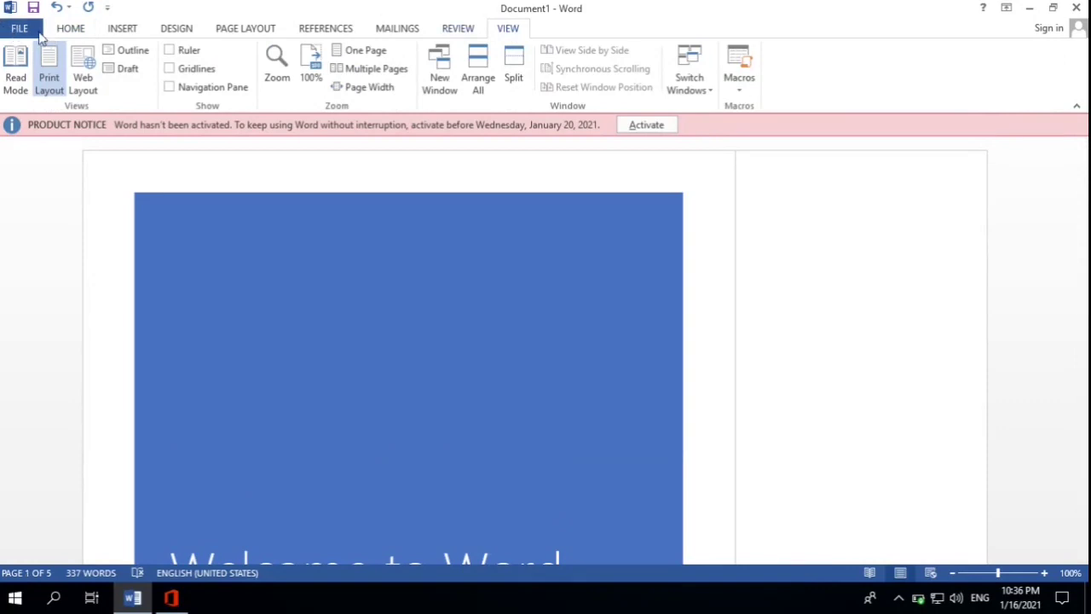
Step: Examine the Office account and product information, including the About Microsoft Word details
left_click(38, 29)
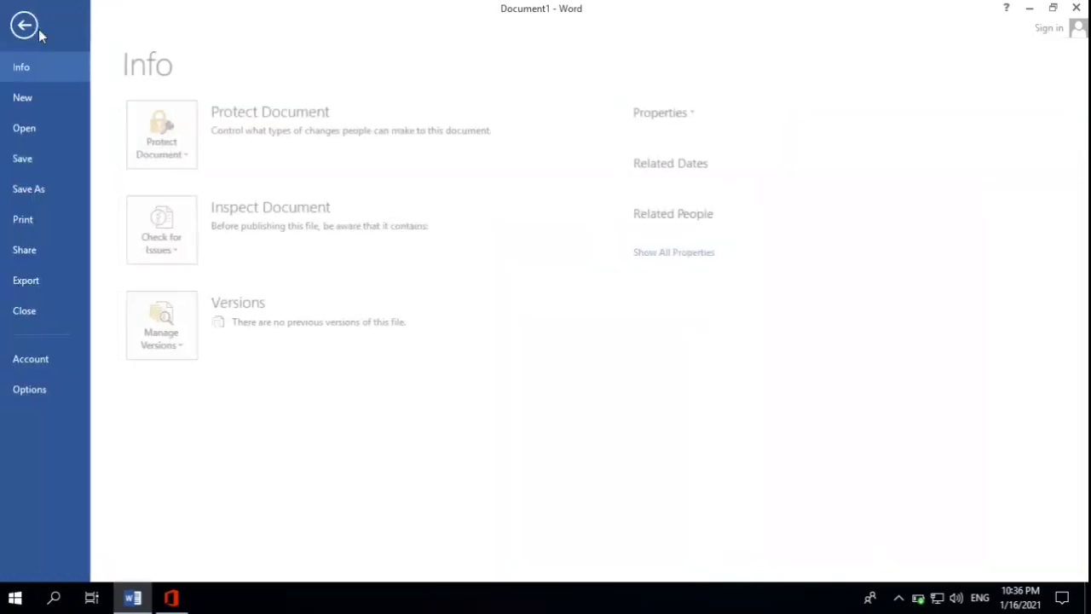
left_click(22, 363)
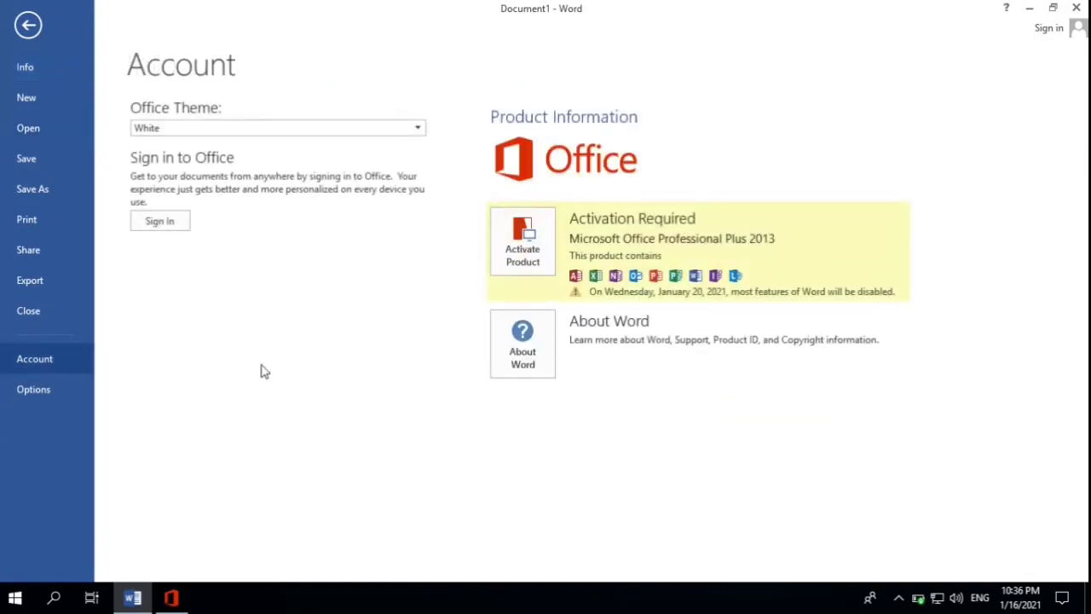
left_click(517, 357)
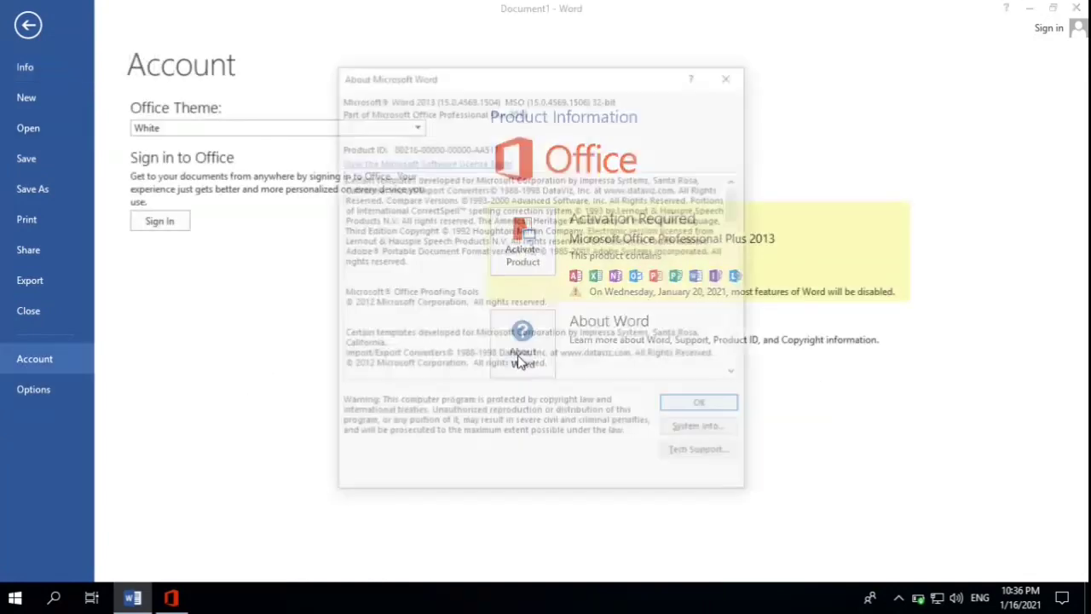
left_click(732, 75)
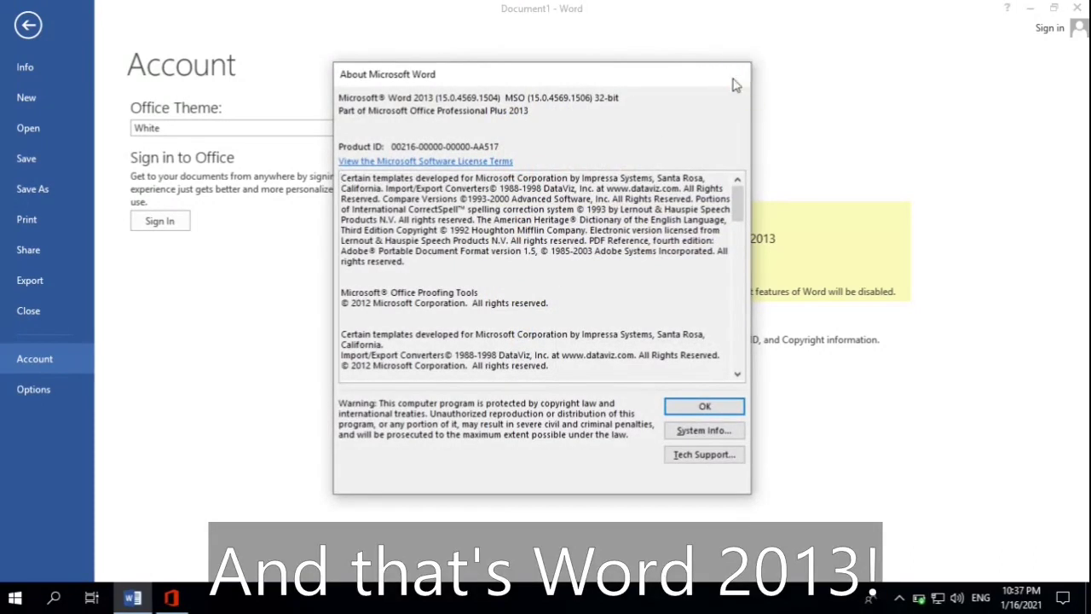
Step: Close Word without saving the changes to Document1
left_click(1077, 6)
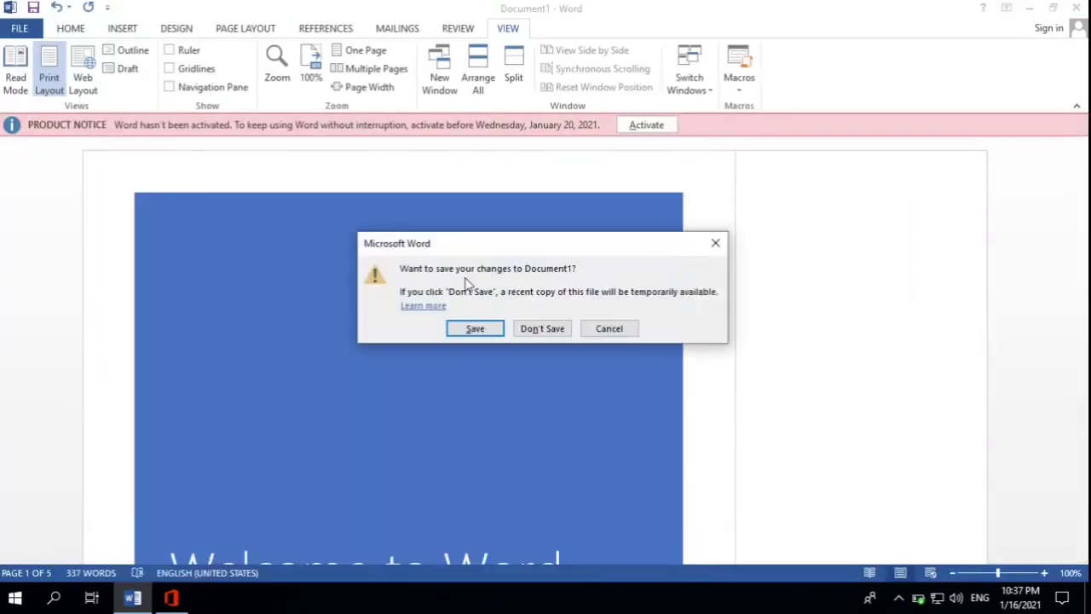
left_click(534, 331)
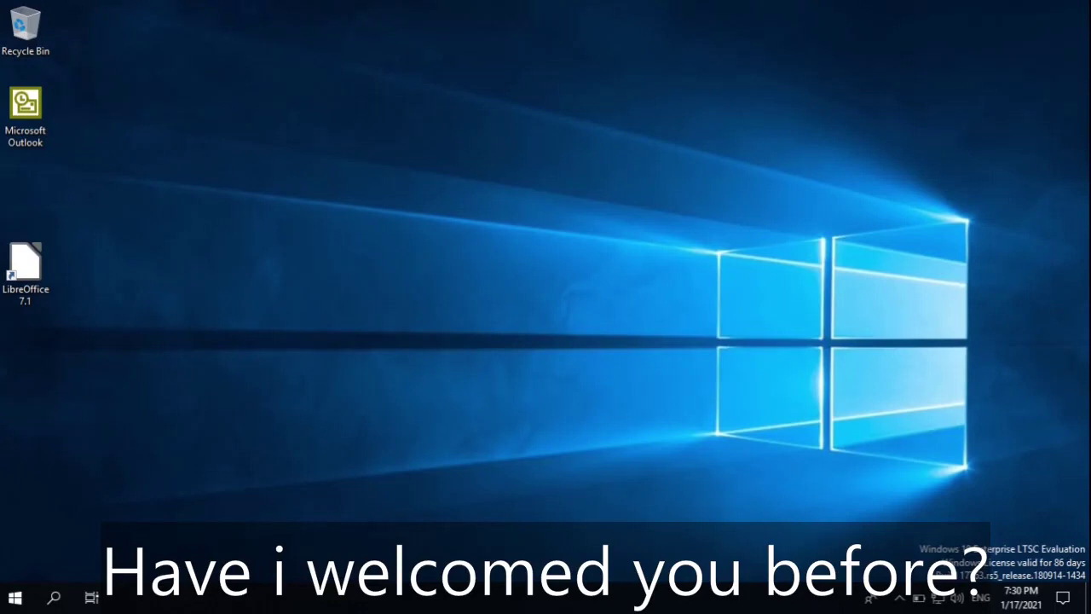
Step: Start PowerPoint 2013, decline the default file types prompt with "Don't show this message again" enabled, and dismiss the Office activation
left_click(20, 601)
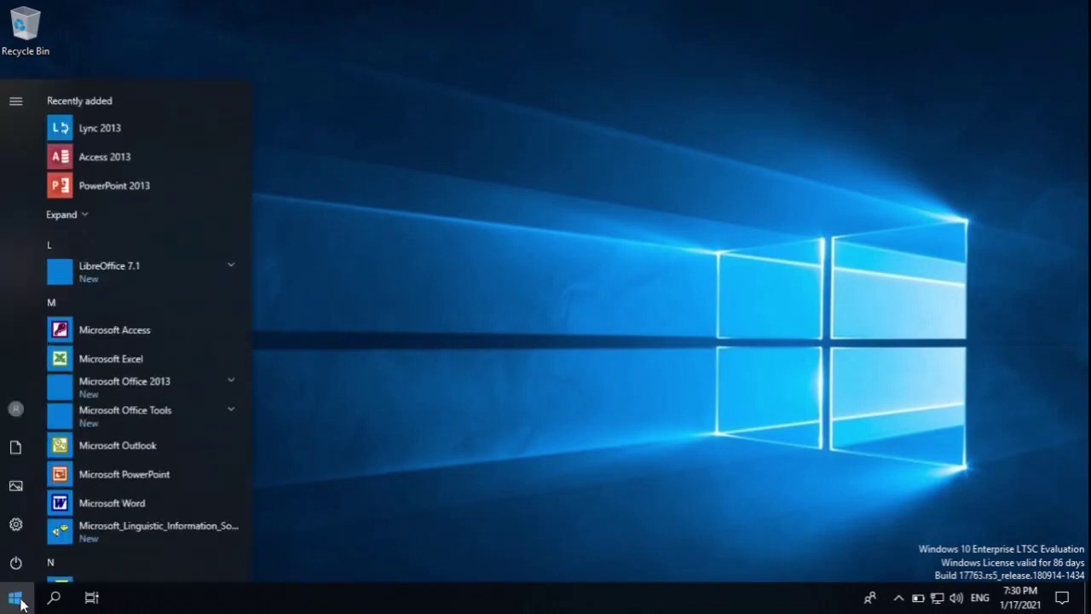
left_click(57, 191)
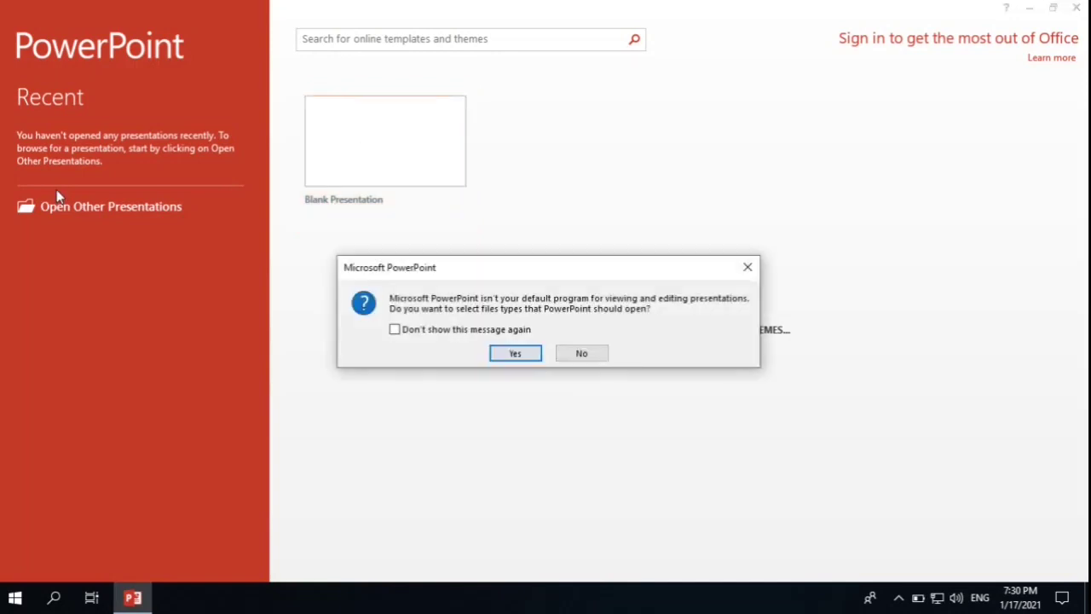
left_click(479, 330)
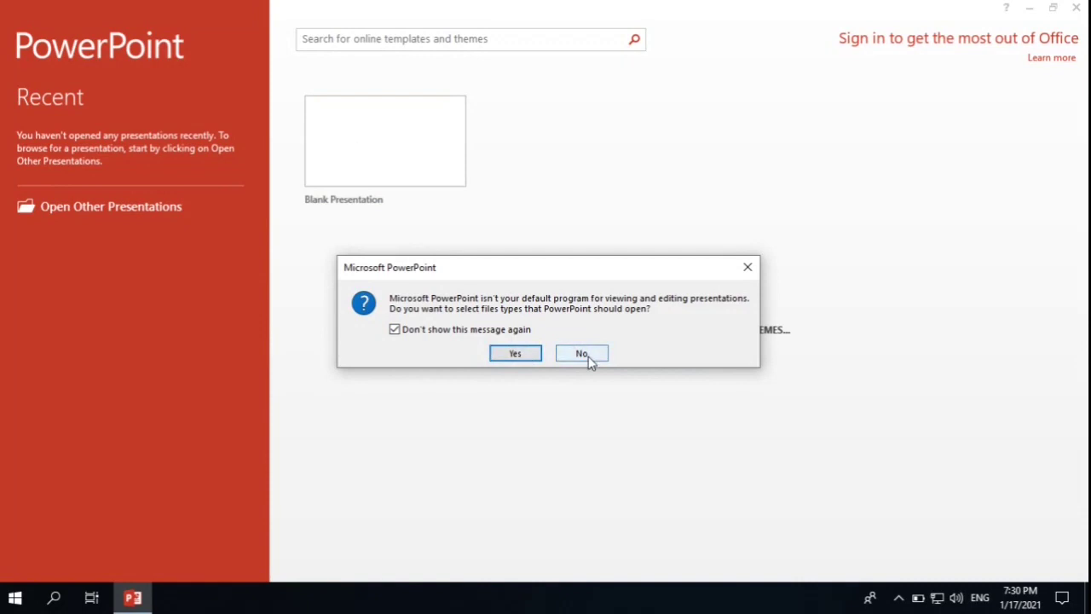
left_click(588, 355)
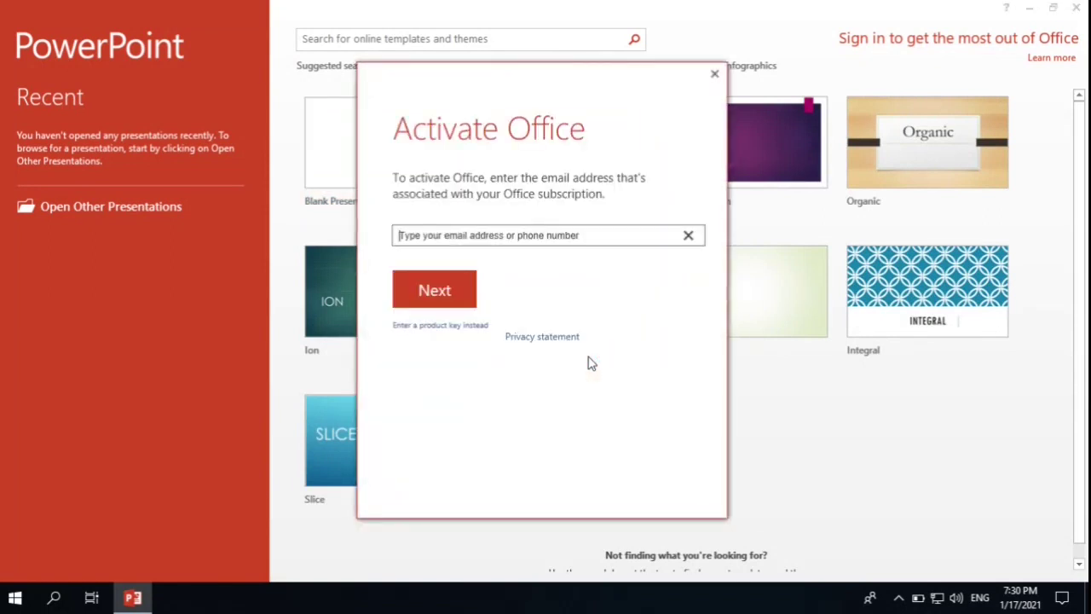
left_click(714, 75)
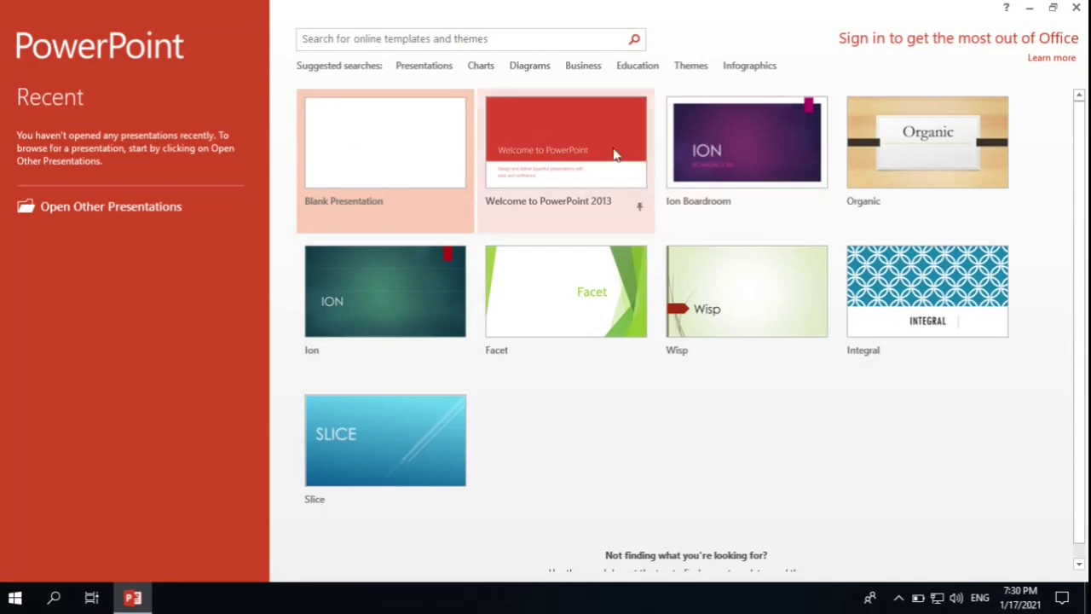
Step: Search the online PowerPoint templates using the suggested "Presentations" search
left_click(424, 67)
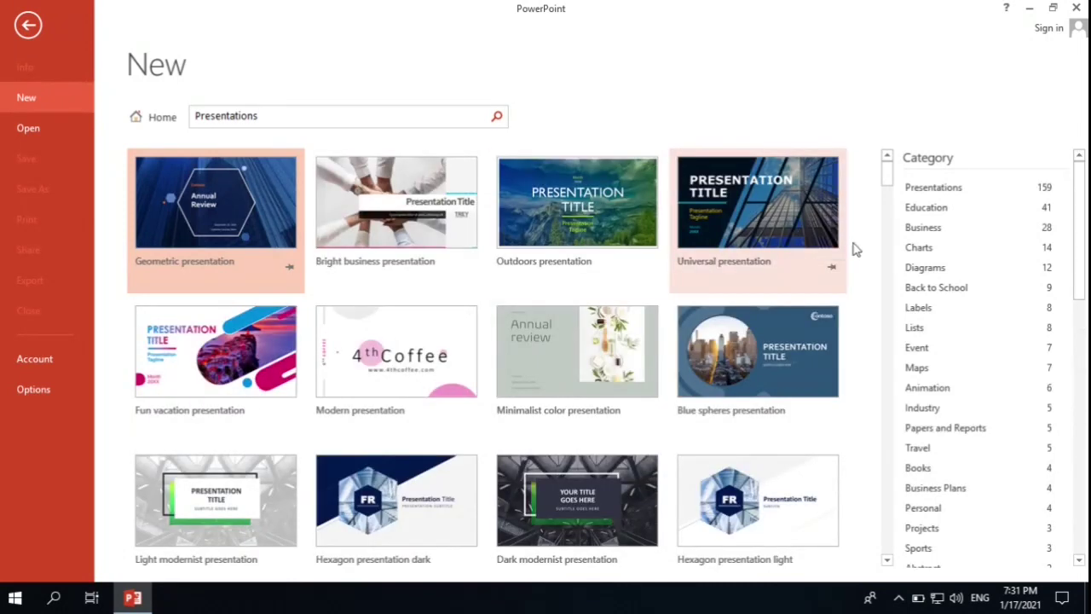
Step: Browse the "Presentations" template results through to the end of the list and return to the start screen
scroll(890, 253, "down", 3)
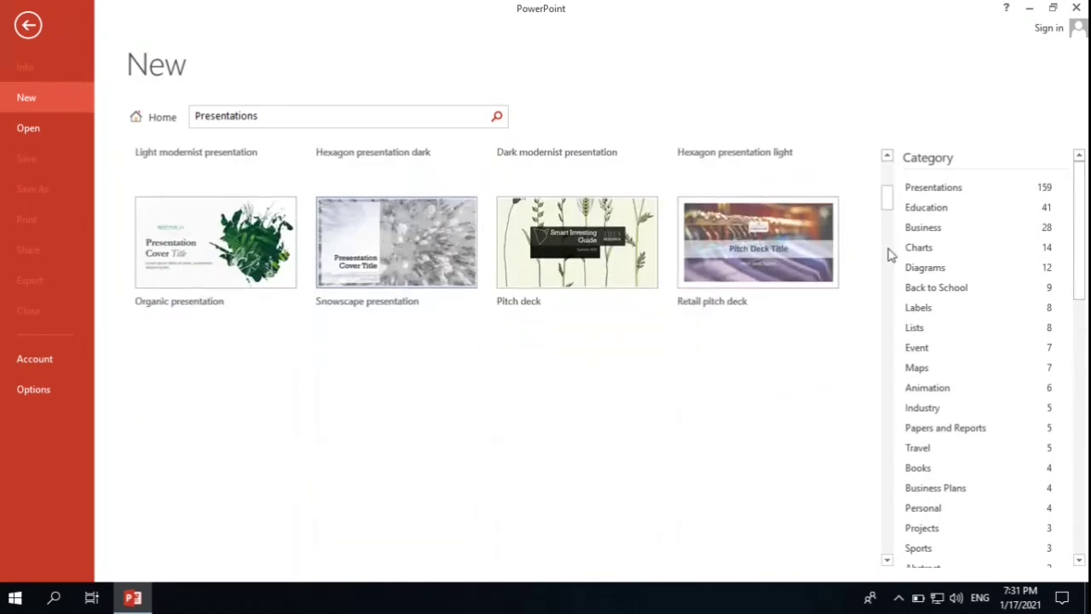
scroll(891, 270, "down", 4)
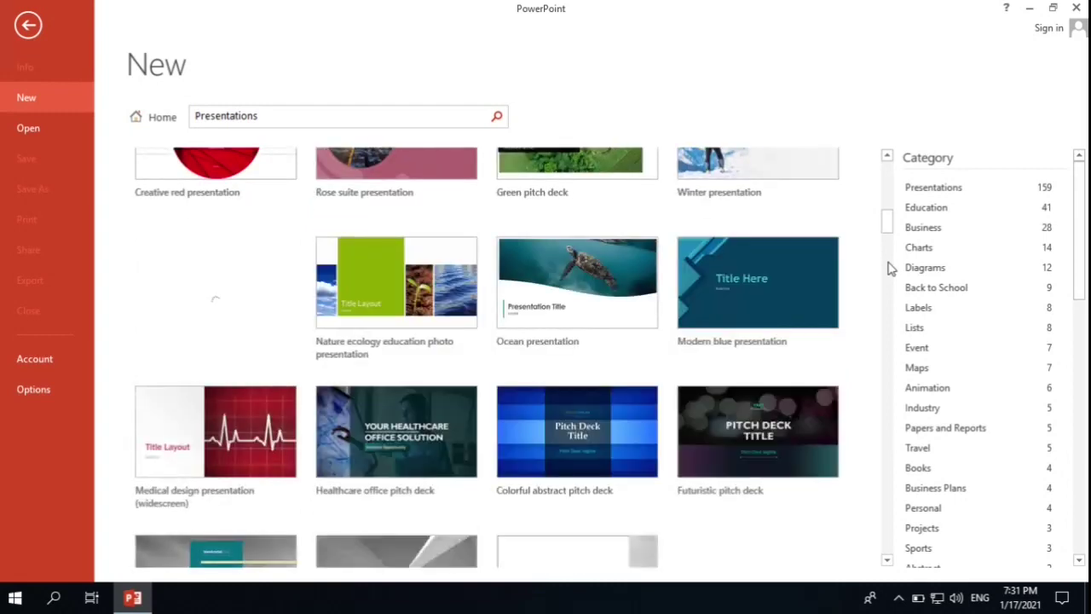
scroll(891, 270, "down", 3)
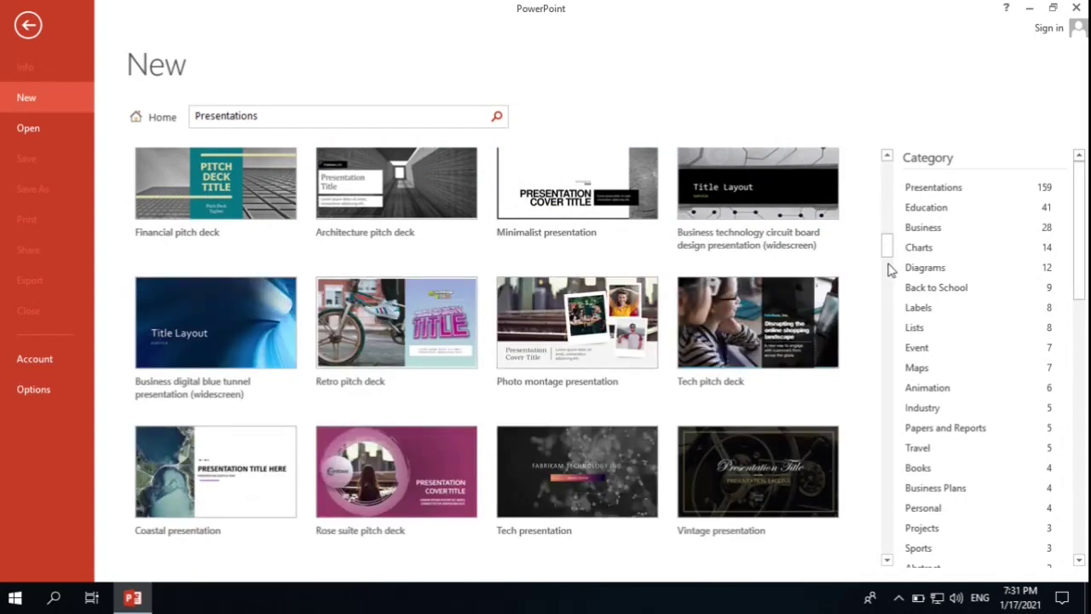
scroll(890, 271, "down", 5)
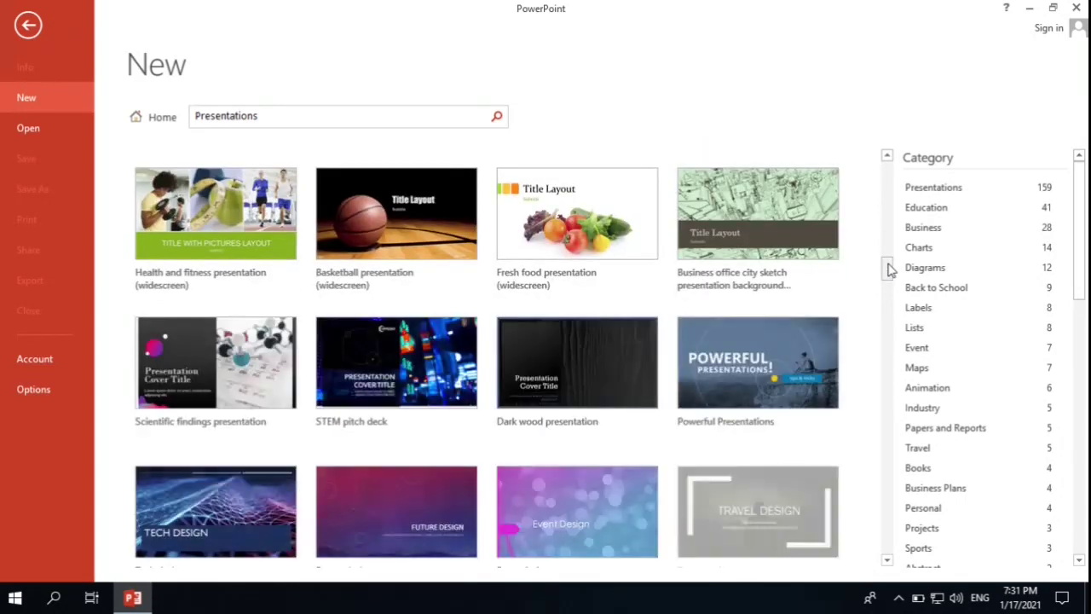
scroll(889, 319, "down", 5)
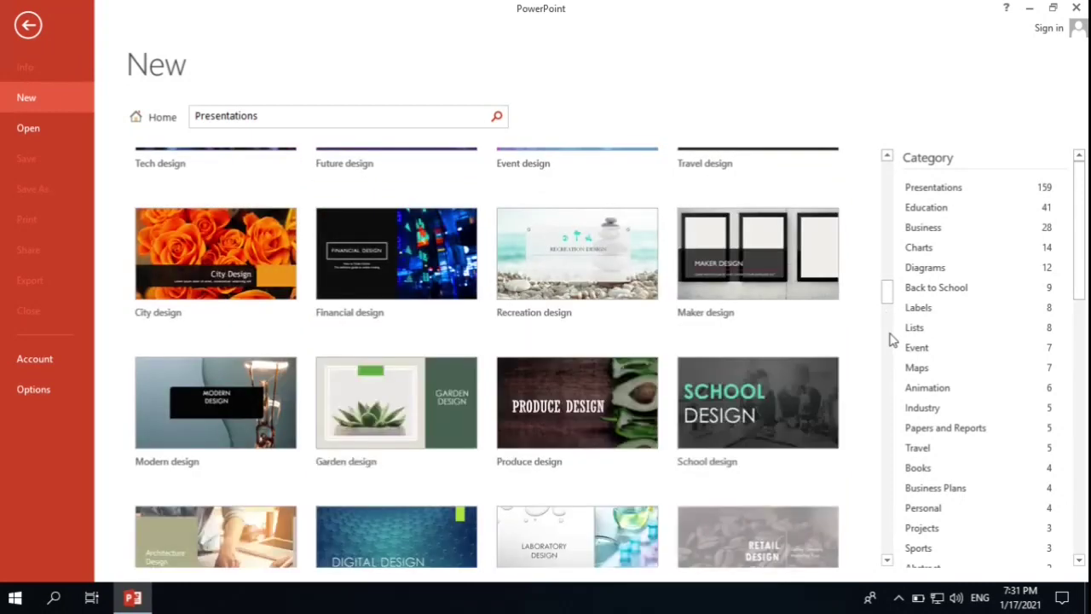
scroll(888, 338, "down", 5)
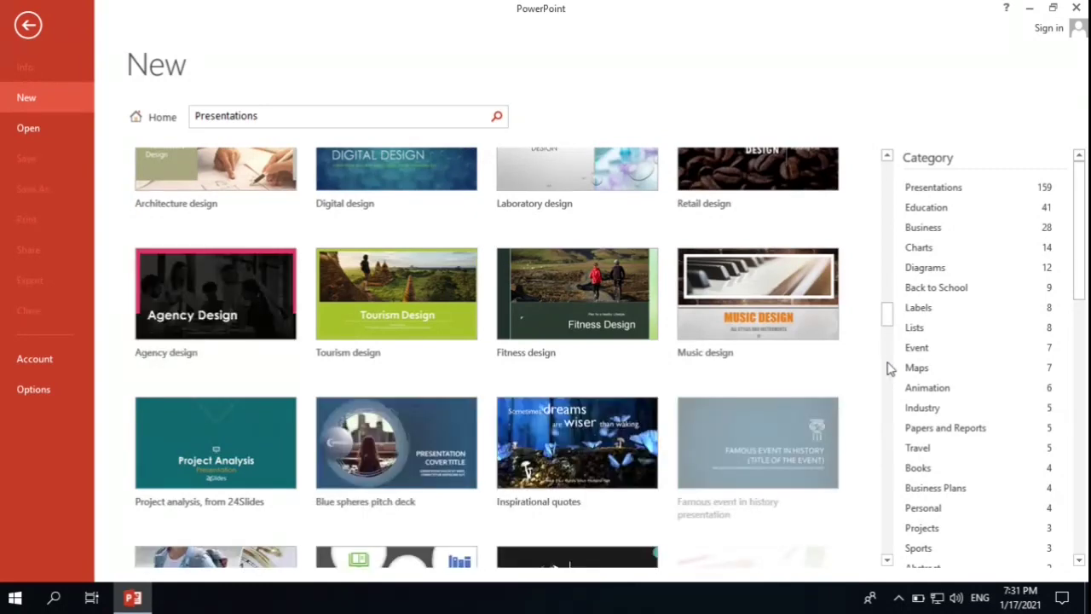
scroll(889, 367, "down", 5)
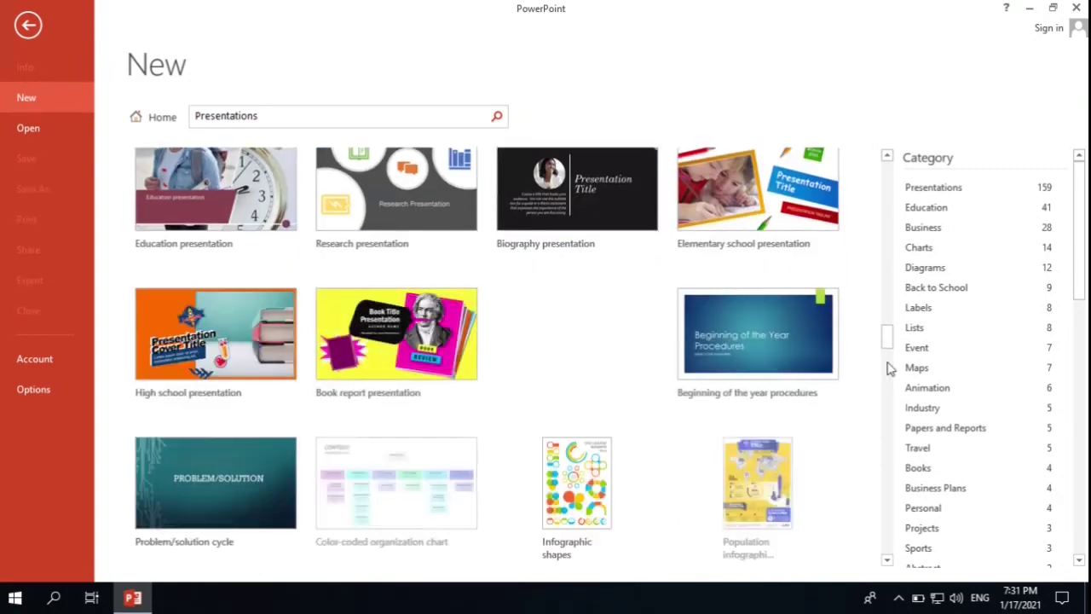
scroll(891, 401, "down", 5)
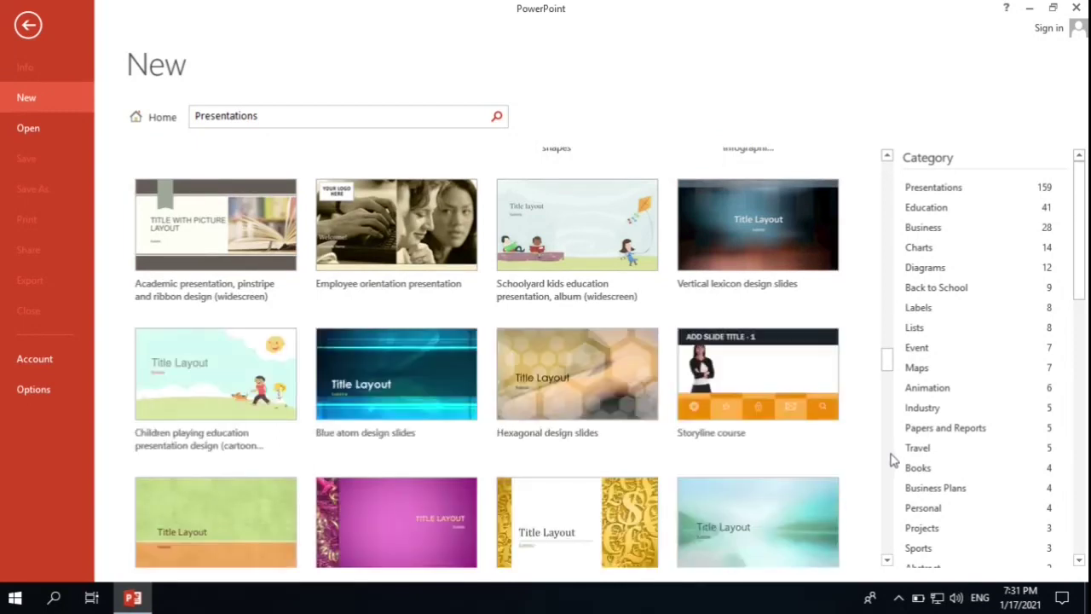
scroll(889, 461, "down", 5)
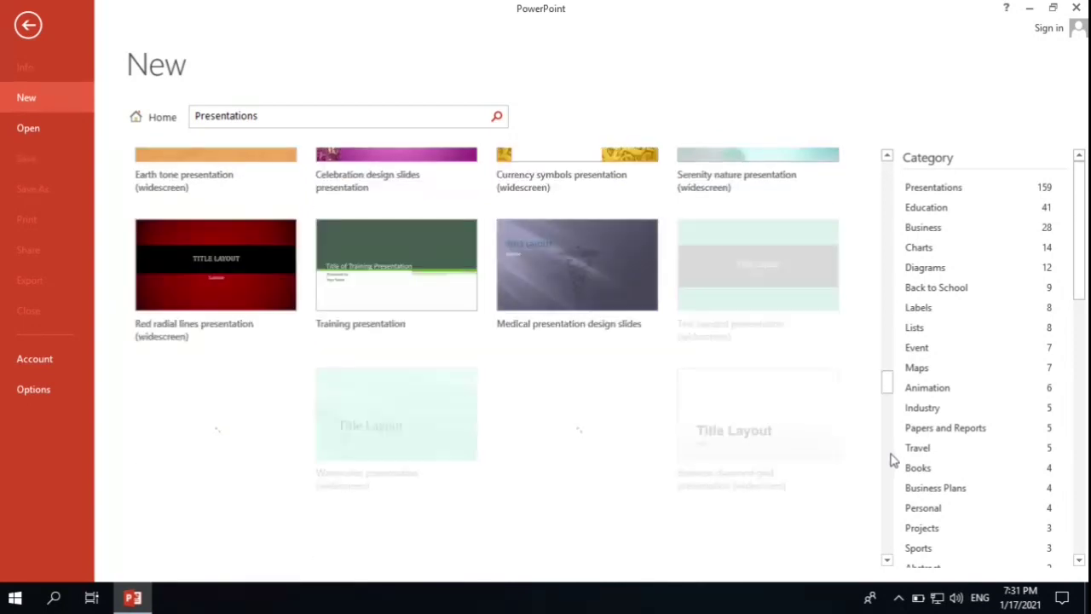
scroll(891, 461, "down", 5)
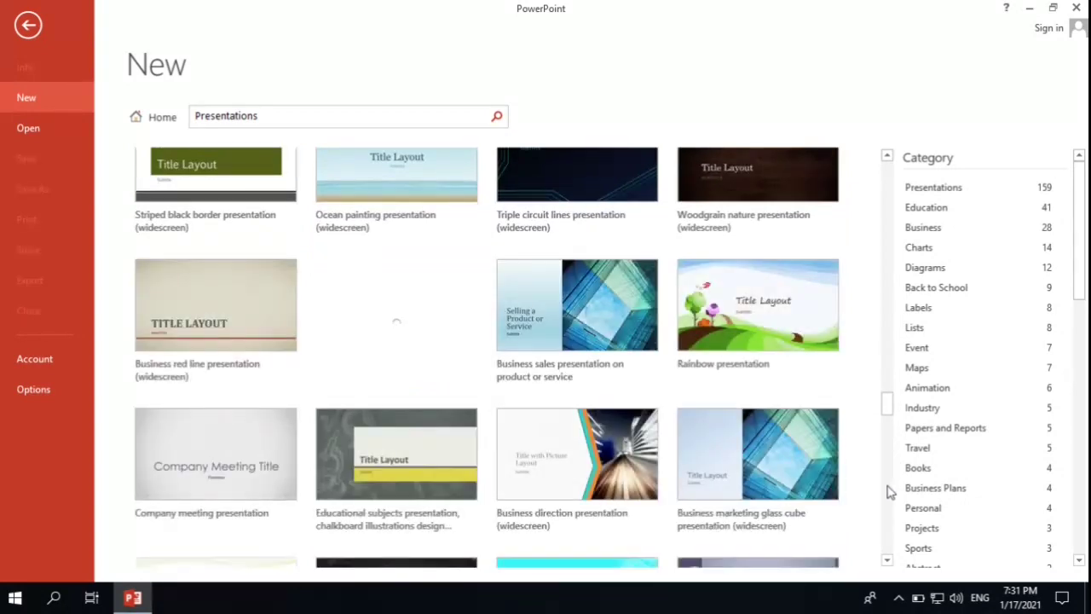
scroll(889, 493, "down", 5)
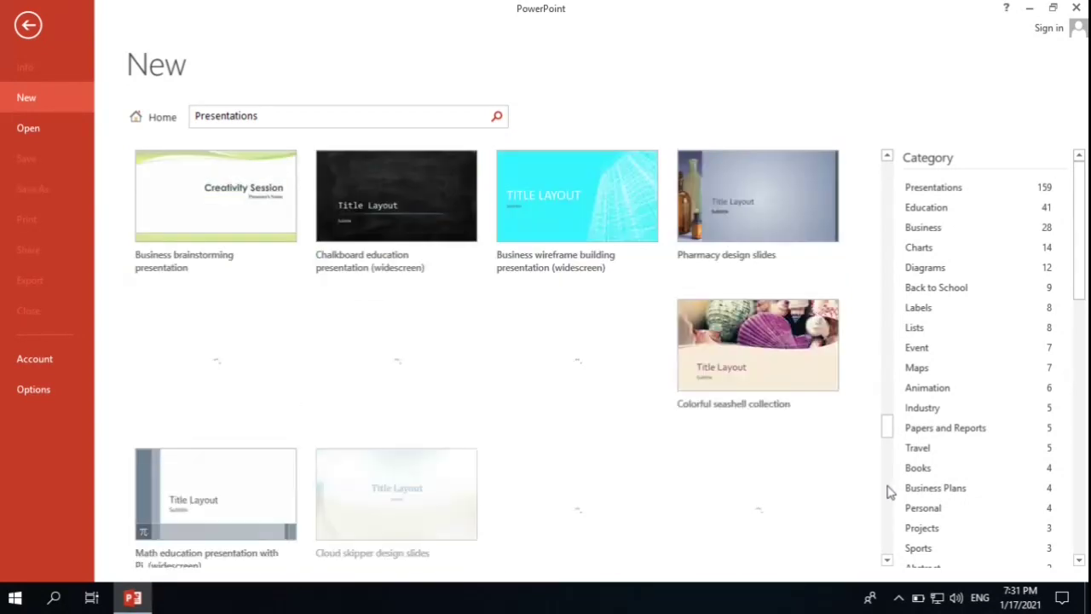
scroll(889, 493, "down", 5)
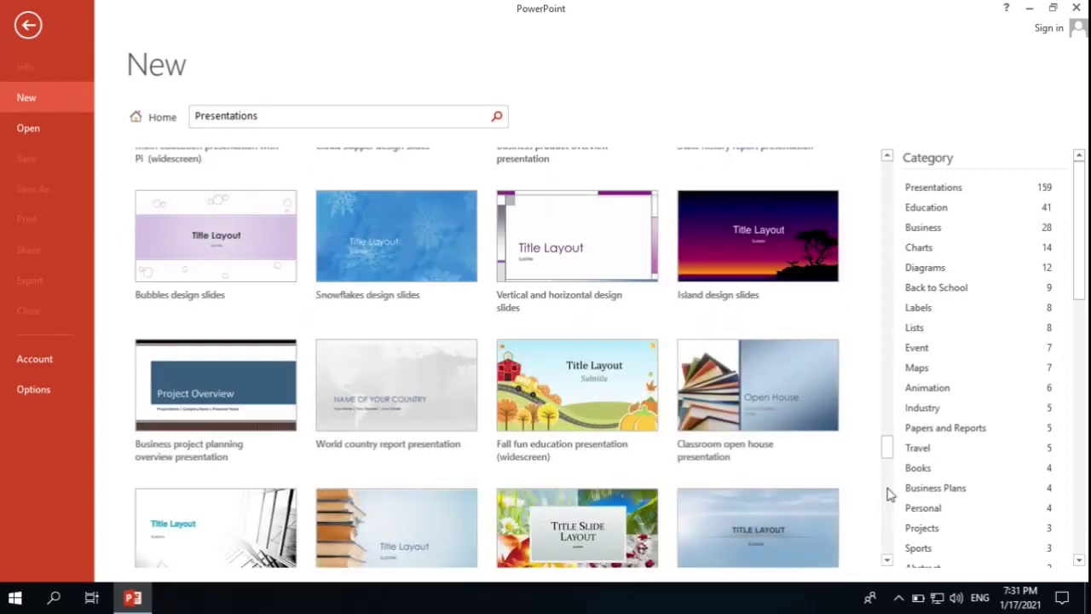
left_click(886, 495)
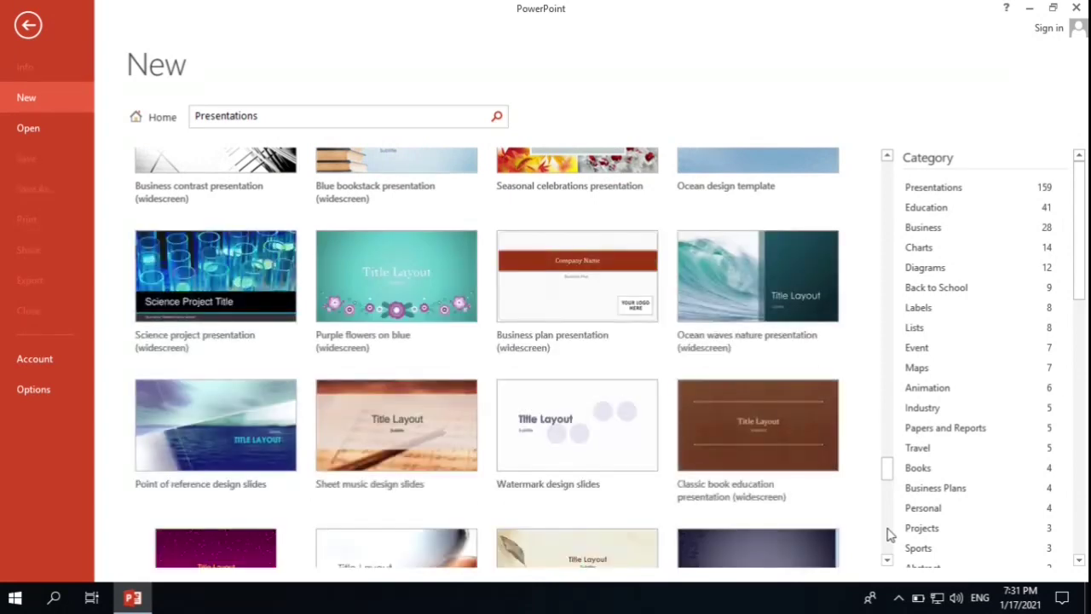
left_click(887, 533)
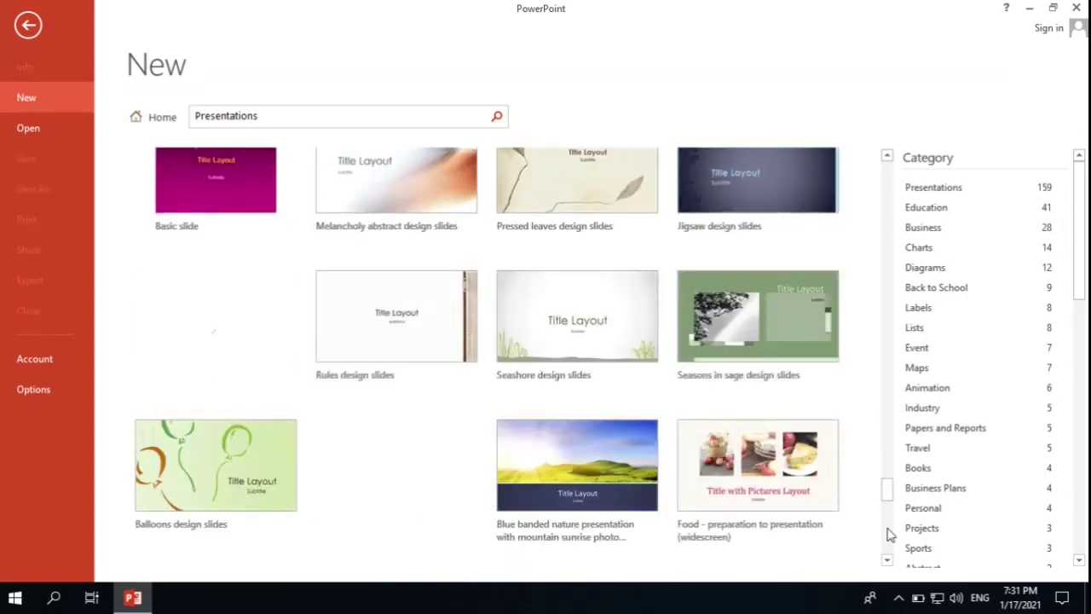
left_click(886, 532)
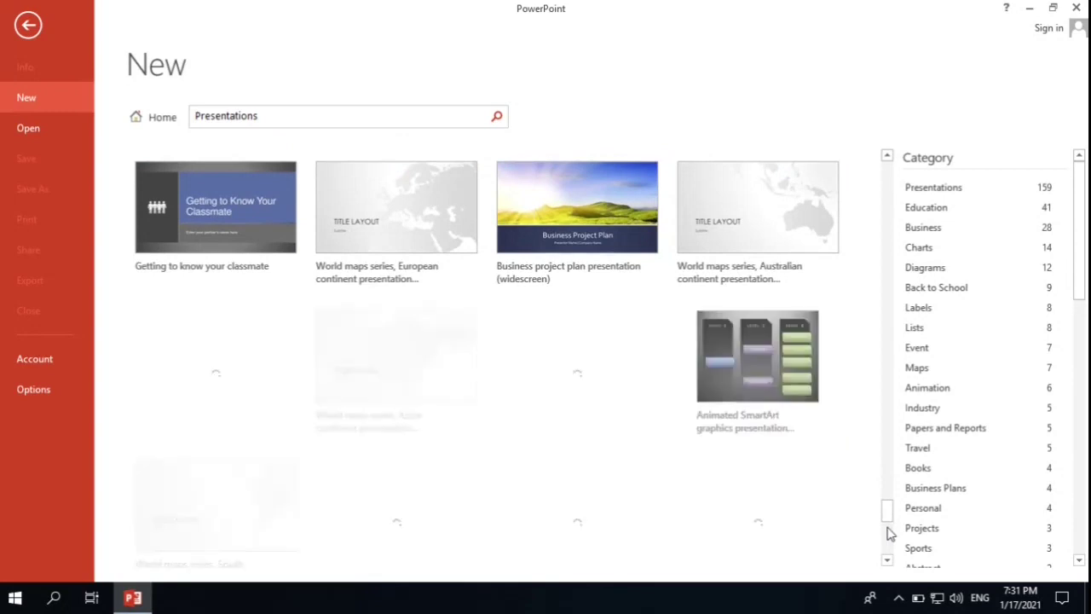
left_click(886, 539)
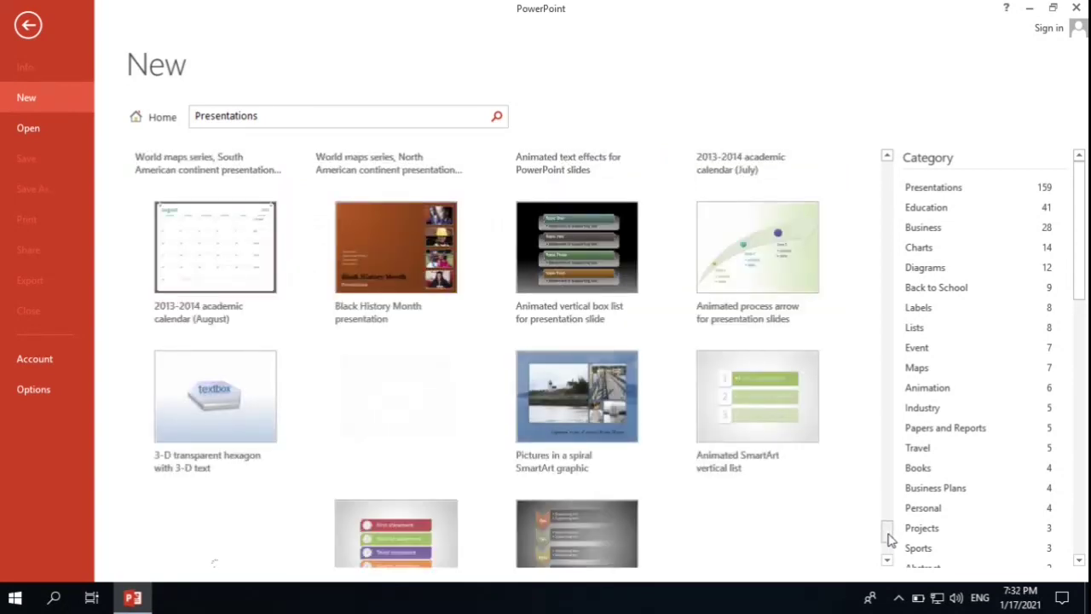
left_click(888, 554)
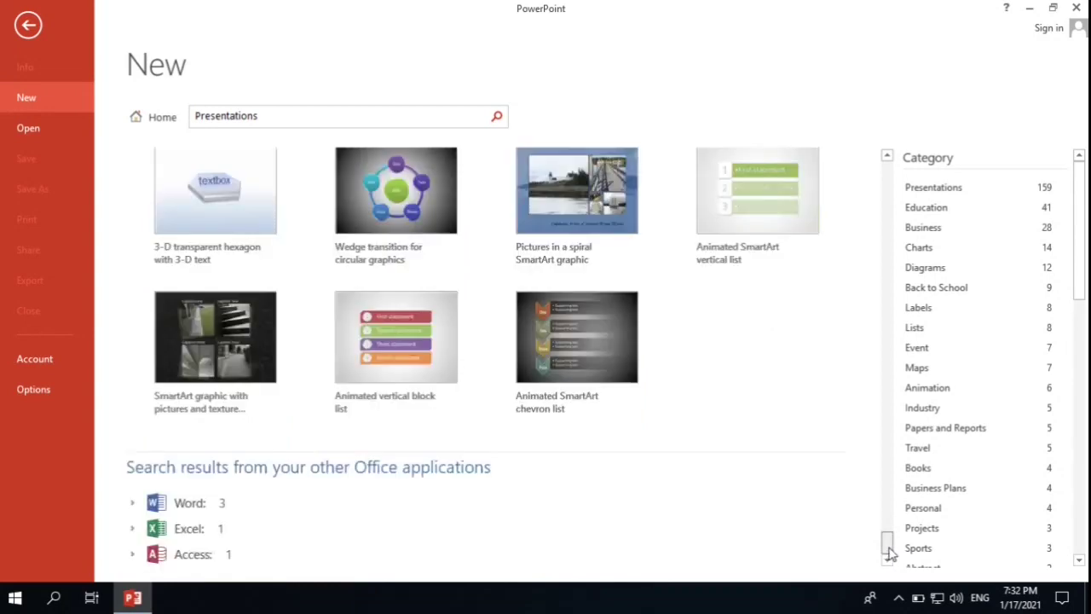
left_click_drag(888, 554, 889, 523)
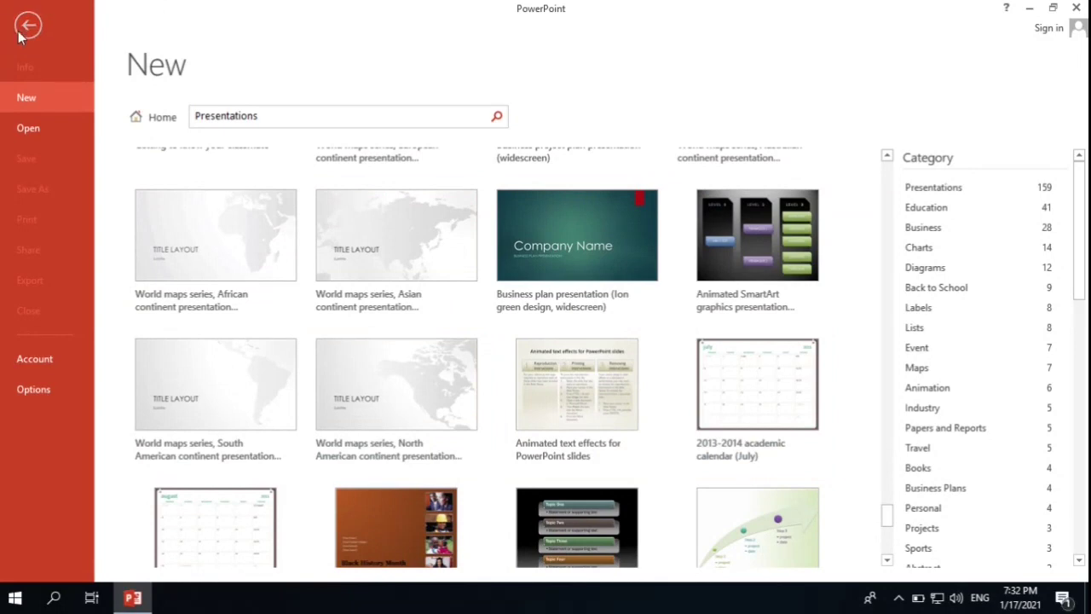
left_click(22, 29)
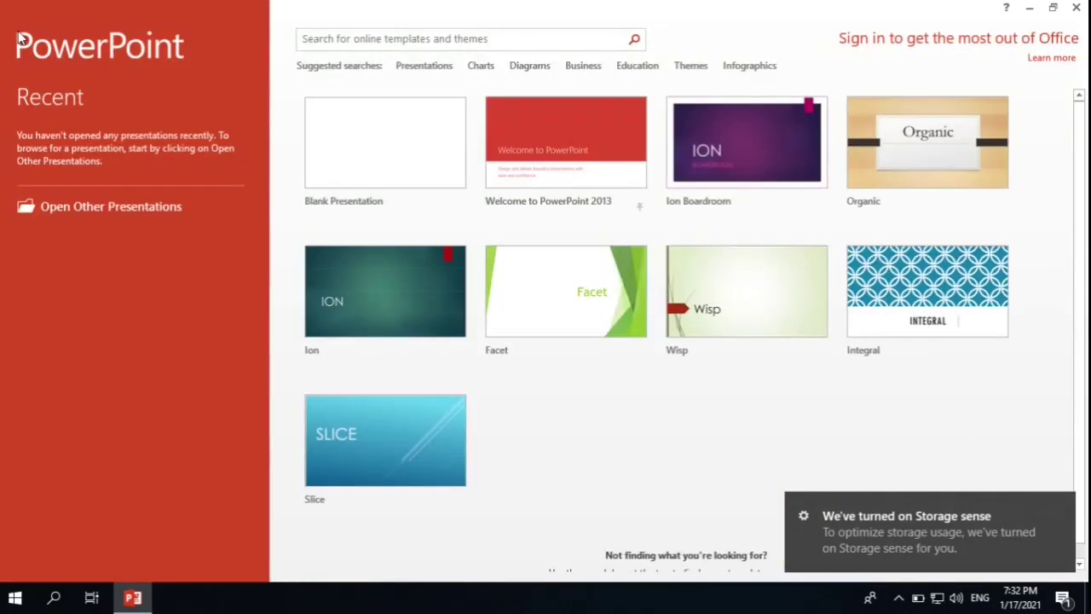
Step: Create a presentation from the "Welcome to PowerPoint 2013" template and close its template file properties
left_click(540, 158)
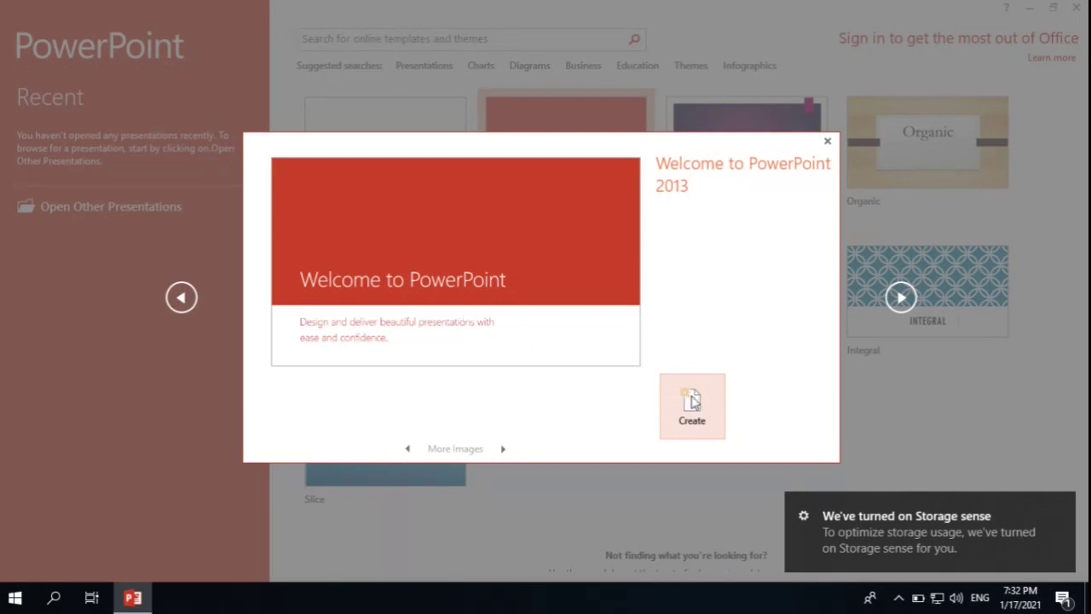
left_click(691, 399)
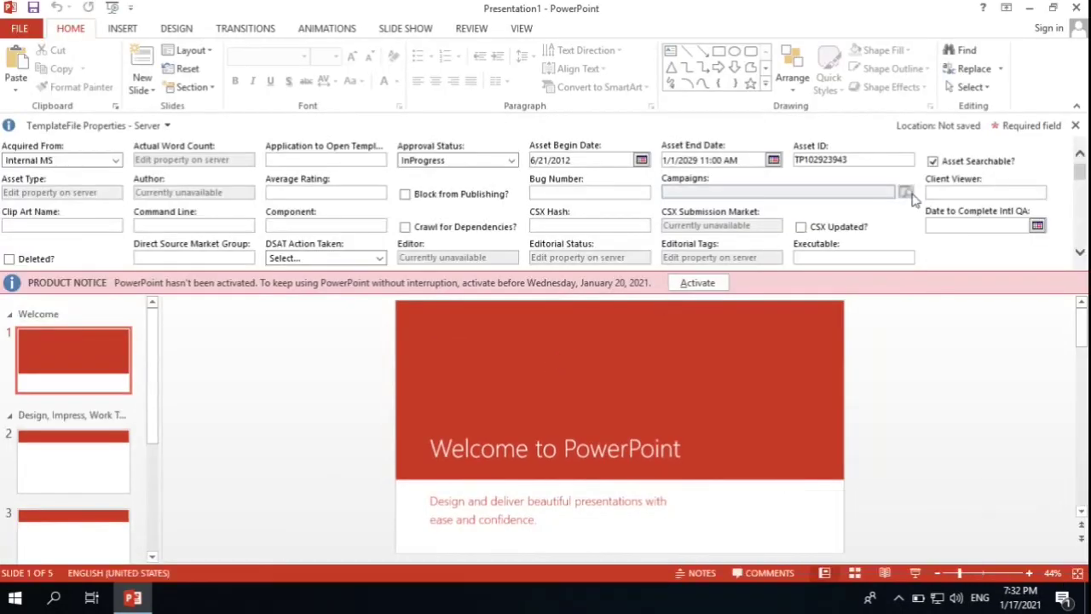
left_click(1075, 126)
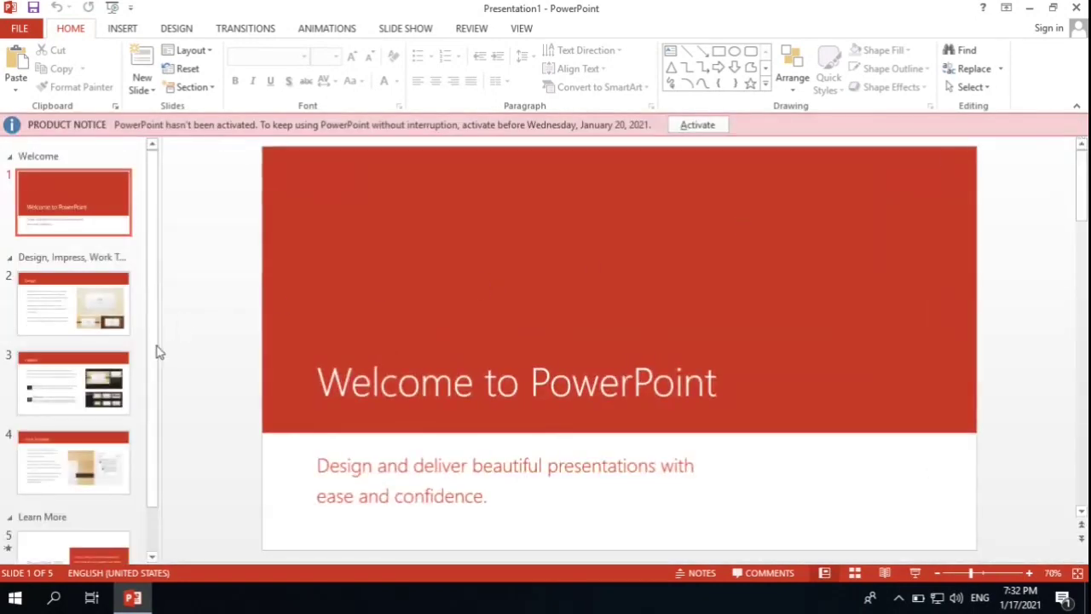
Step: Play the slide show from the beginning through all five slides and exit it at the end
scroll(156, 385, "down", 2)
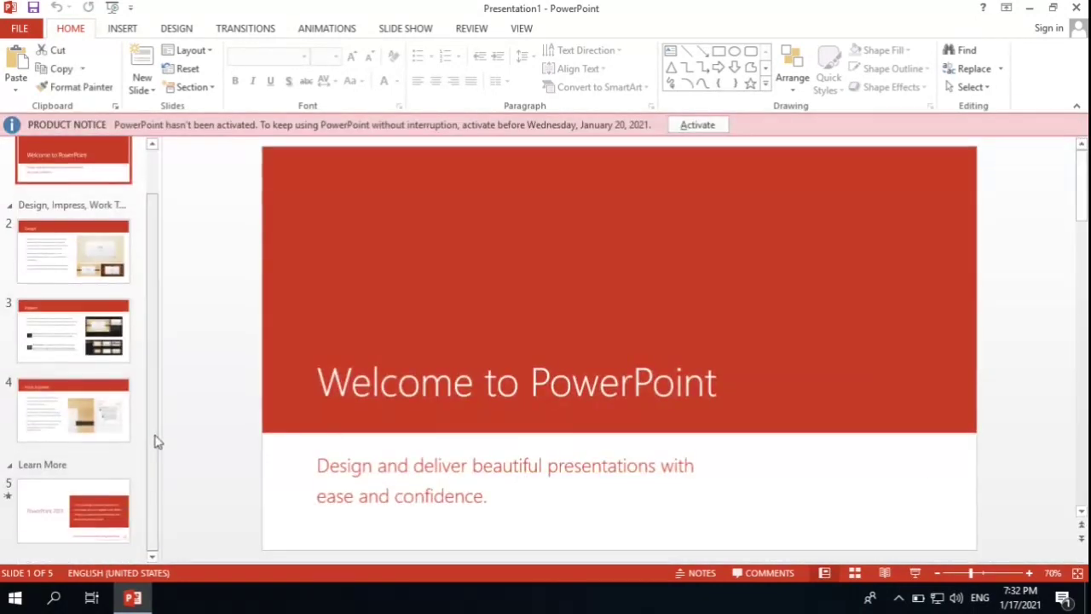
left_click(379, 30)
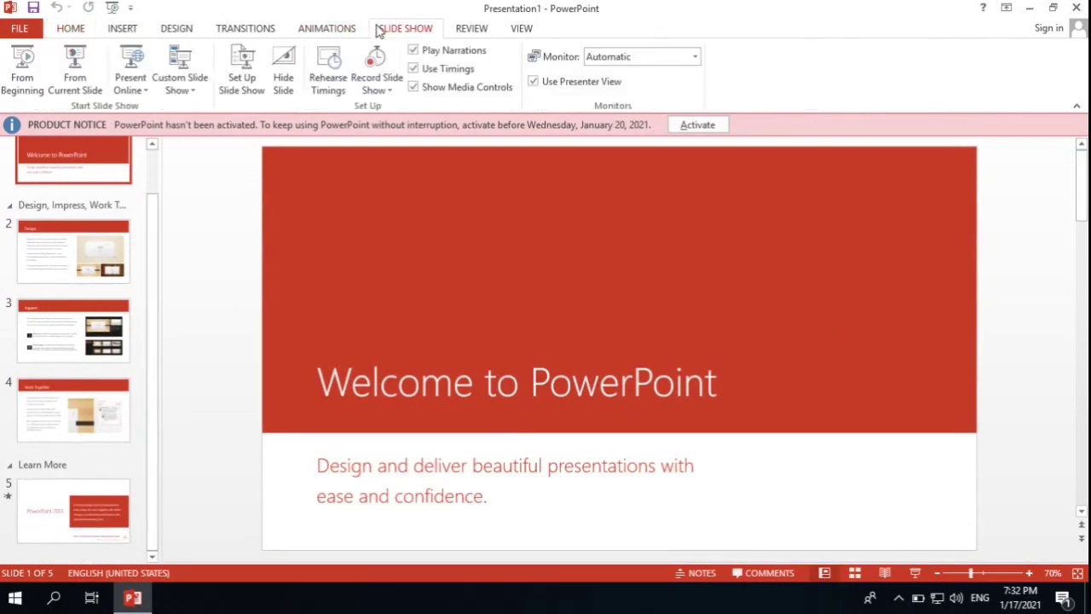
left_click(22, 70)
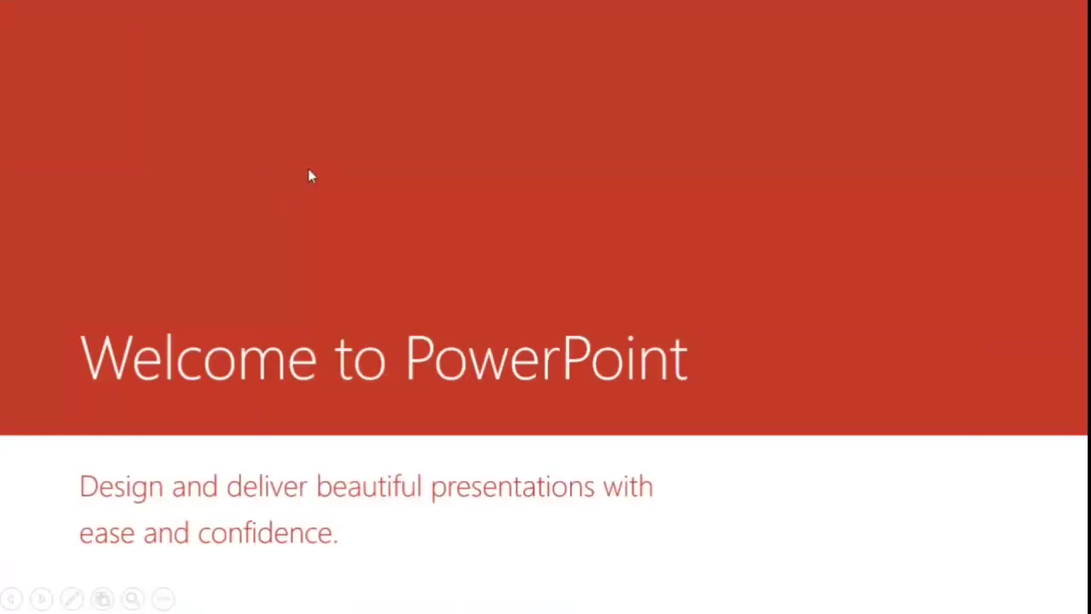
left_click(404, 218)
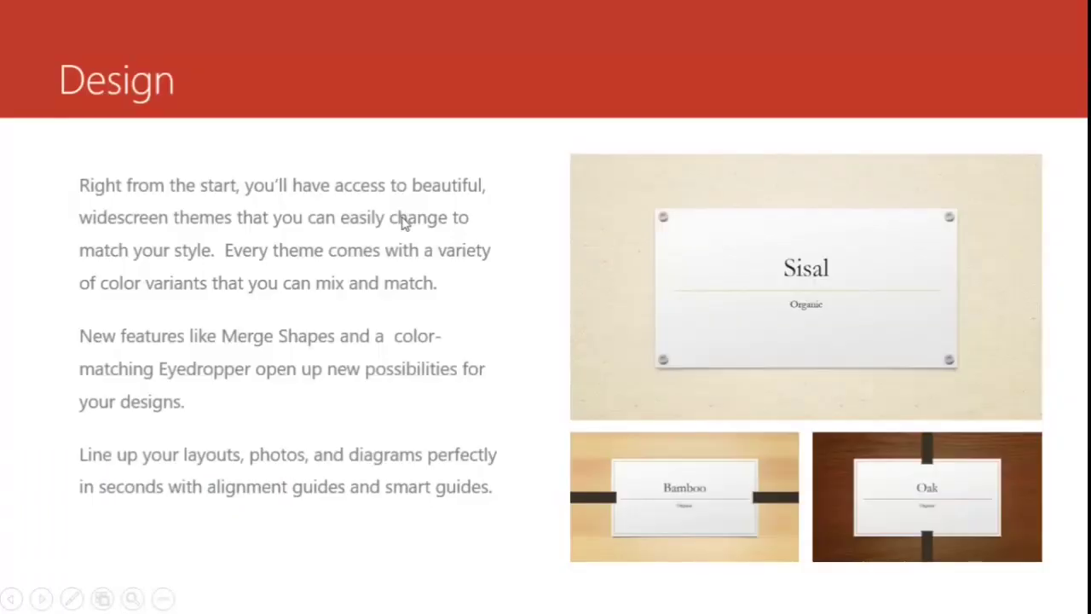
left_click(403, 218)
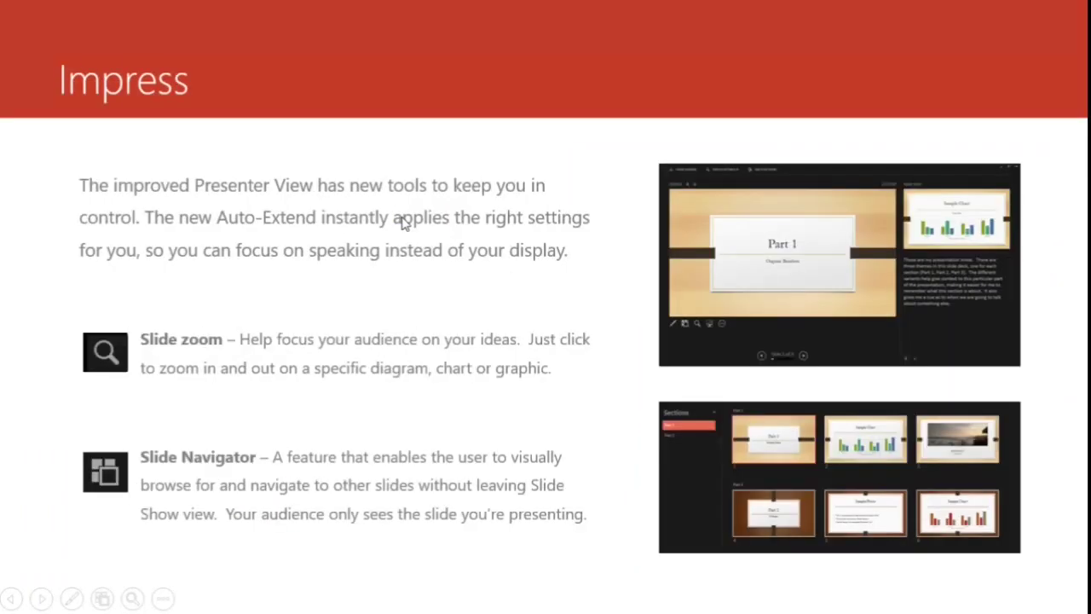
left_click(403, 218)
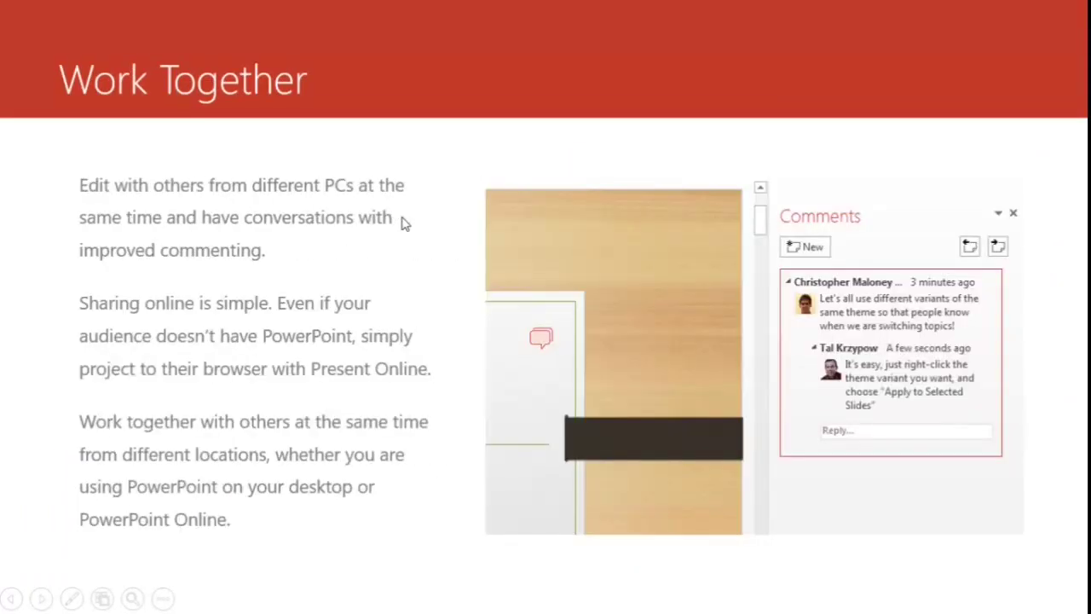
left_click(405, 222)
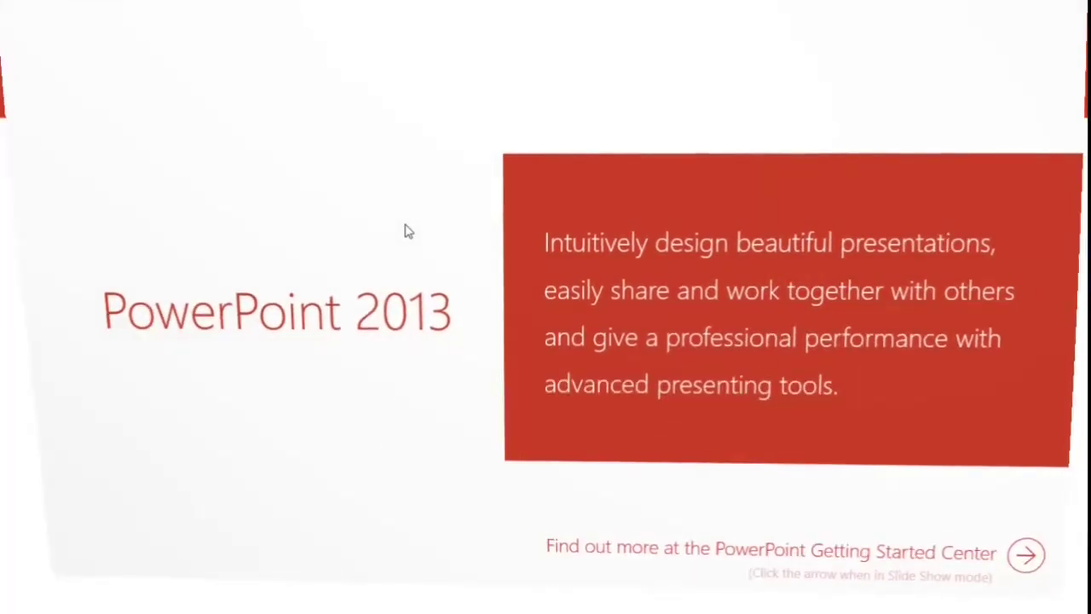
left_click(407, 230)
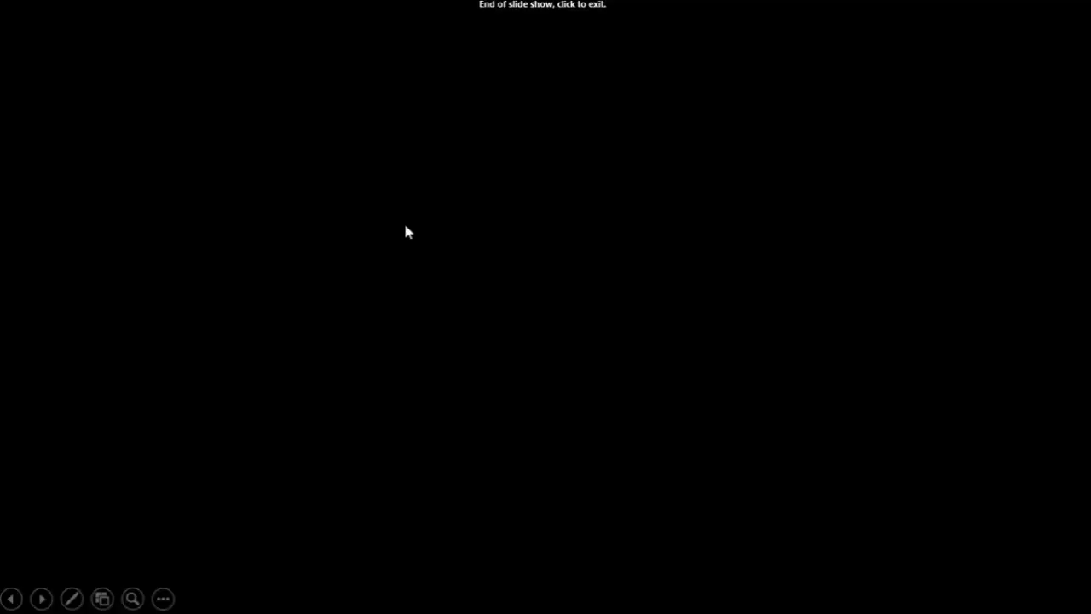
left_click(406, 230)
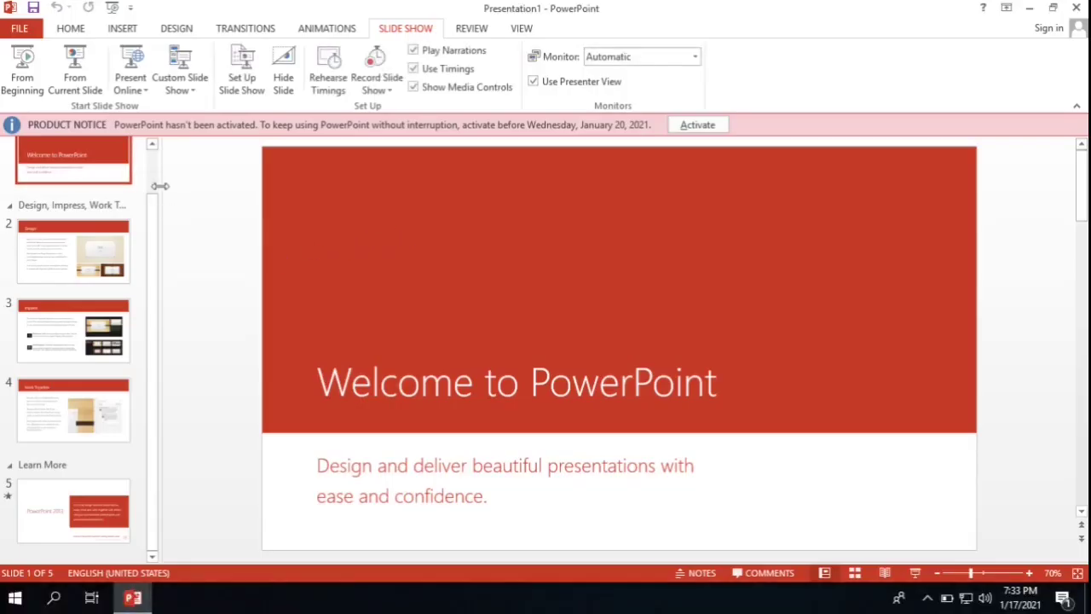
Step: Apply the dark green Ion theme to the Welcome to PowerPoint presentation
left_click(173, 25)
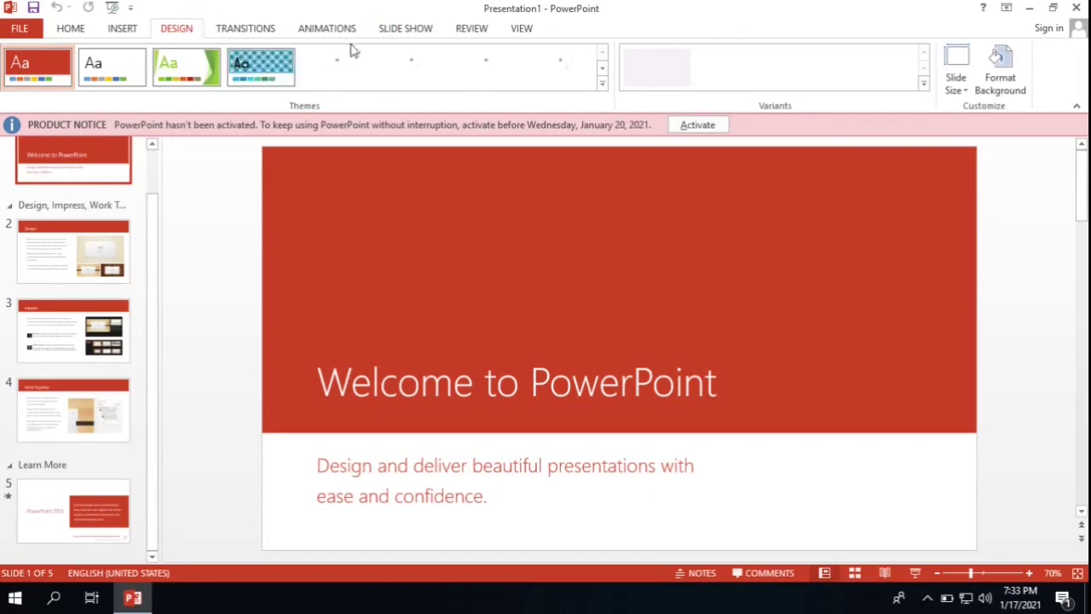
left_click(602, 87)
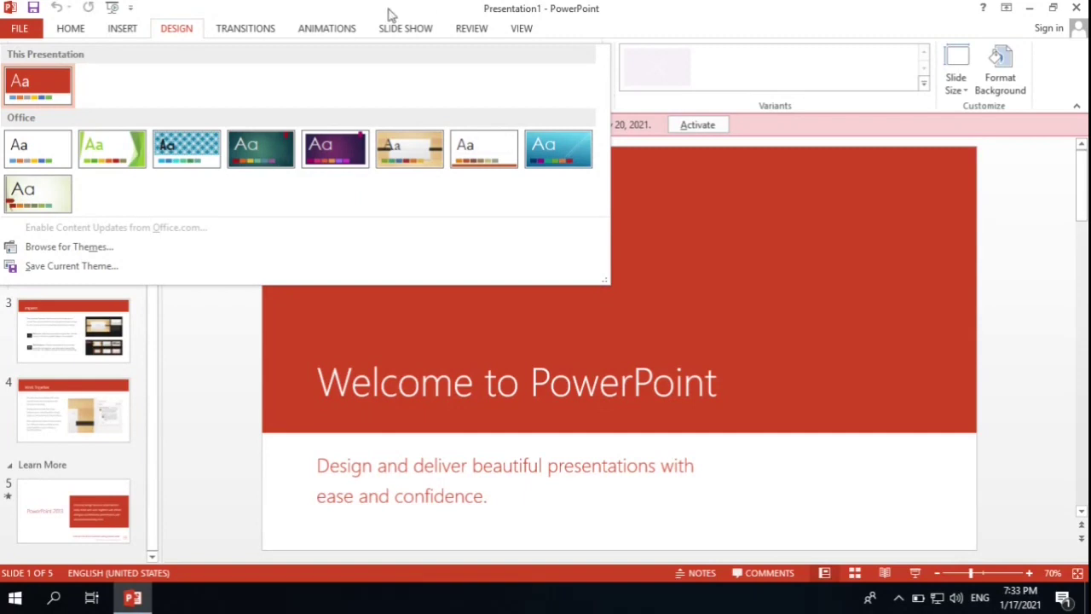
left_click(268, 156)
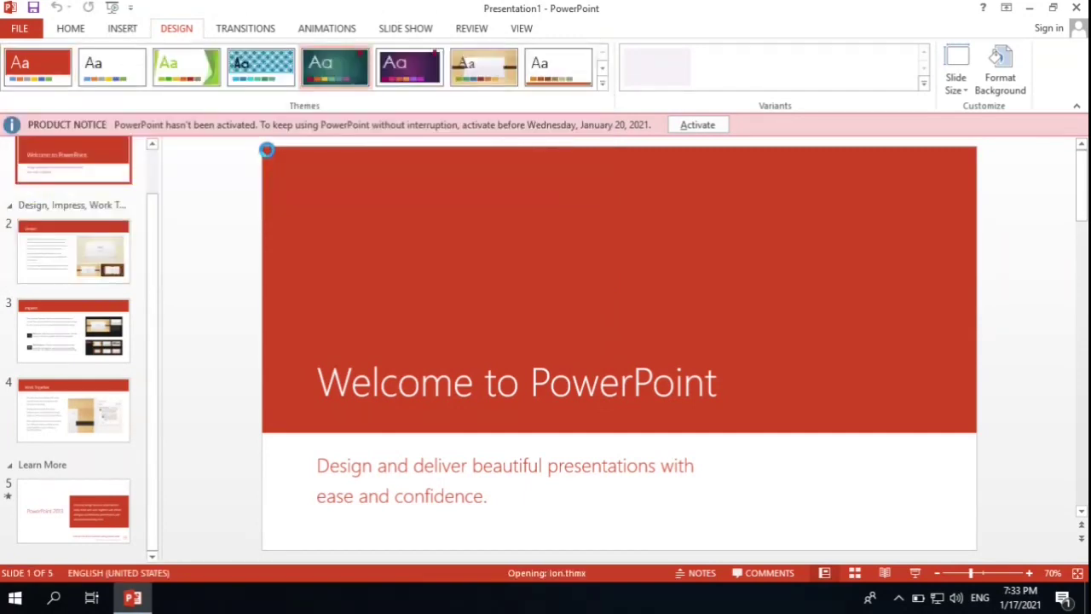
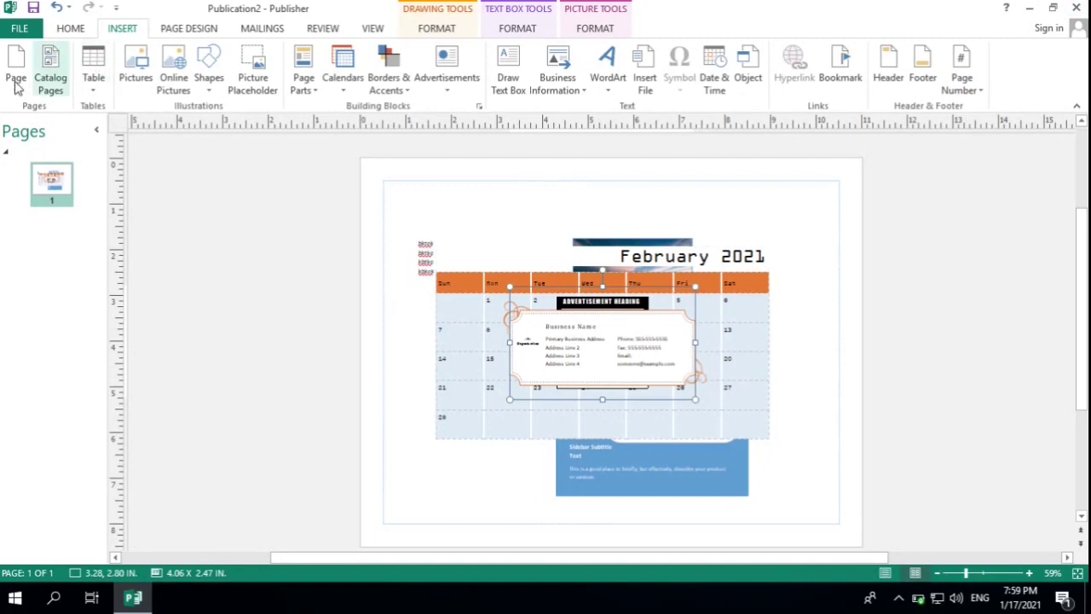
Step: Close Publisher together with its open Publication2 document
left_click(15, 85)
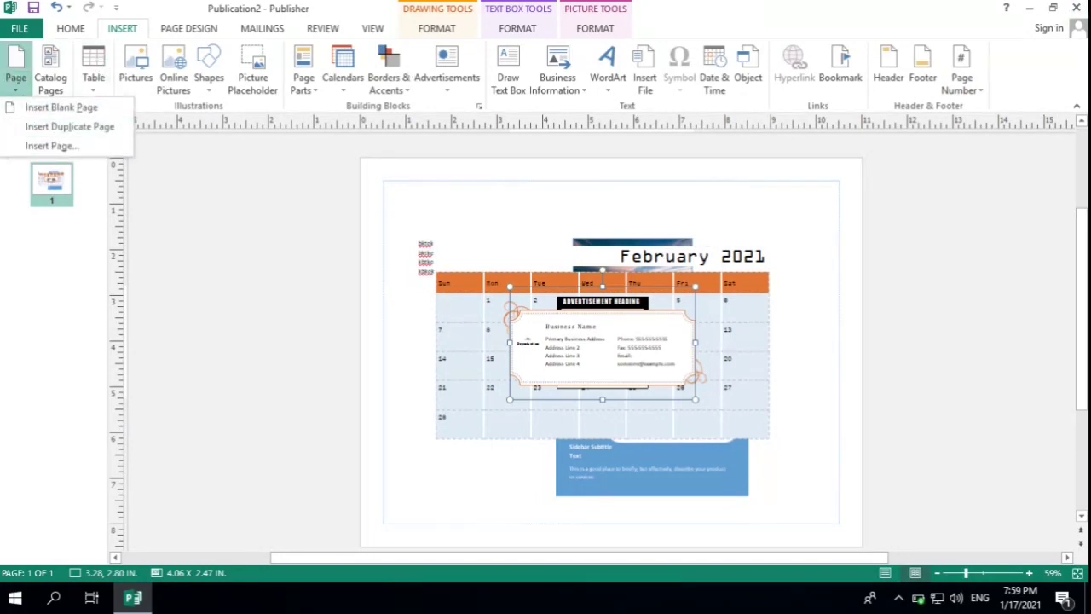
left_click(1078, 8)
left_click(1078, 9)
left_click(563, 318)
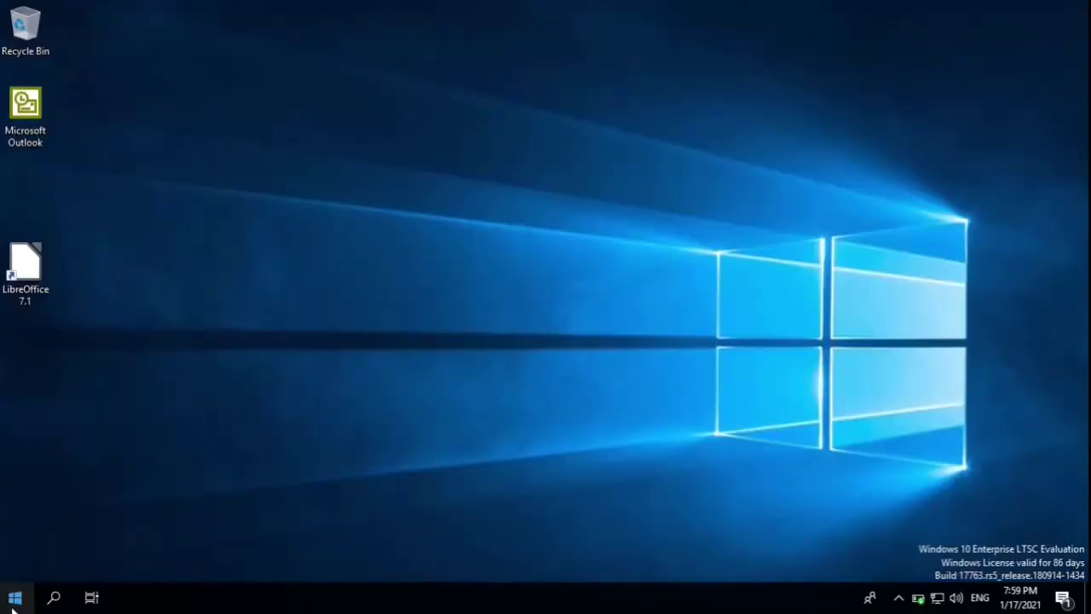
Step: Switch to InfoPath Designer 2013 from the Microsoft Office 2013 programs and dismiss the Activate Office prompt
left_click(12, 599)
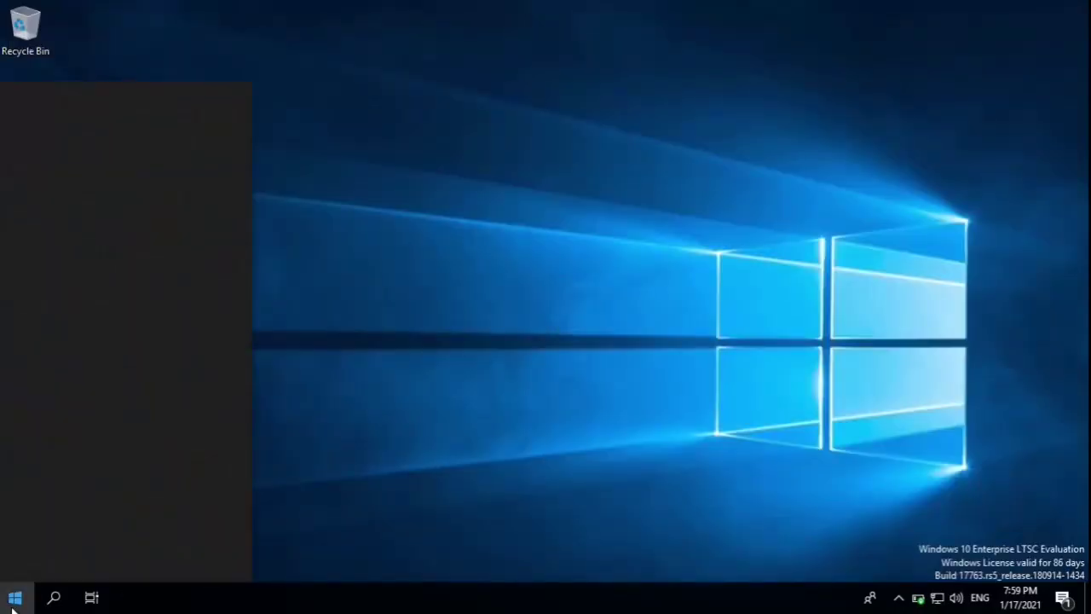
scroll(94, 478, "down", 3)
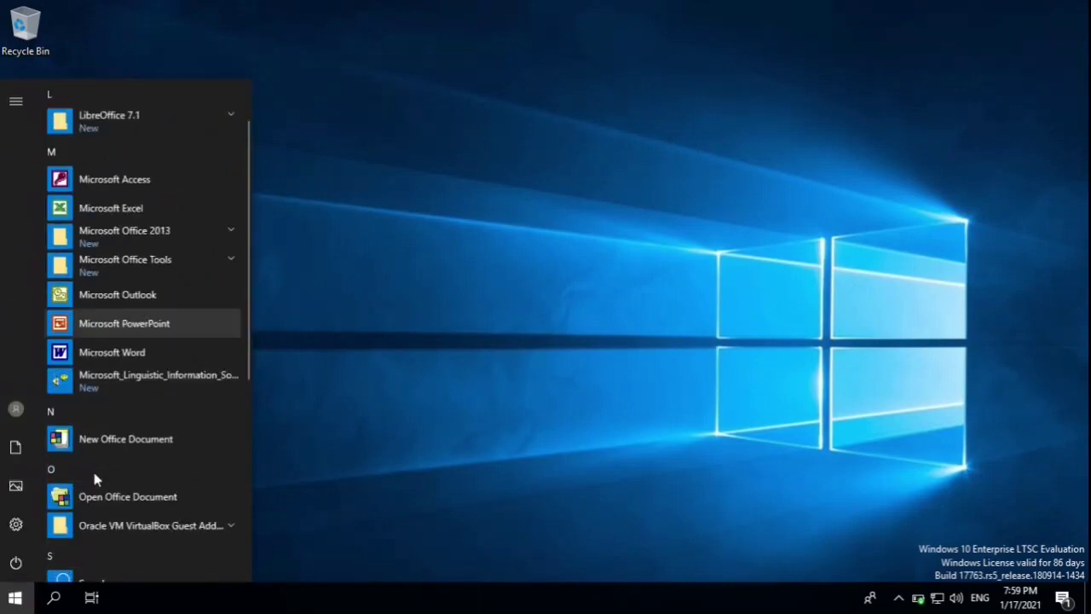
scroll(94, 479, "down", 3)
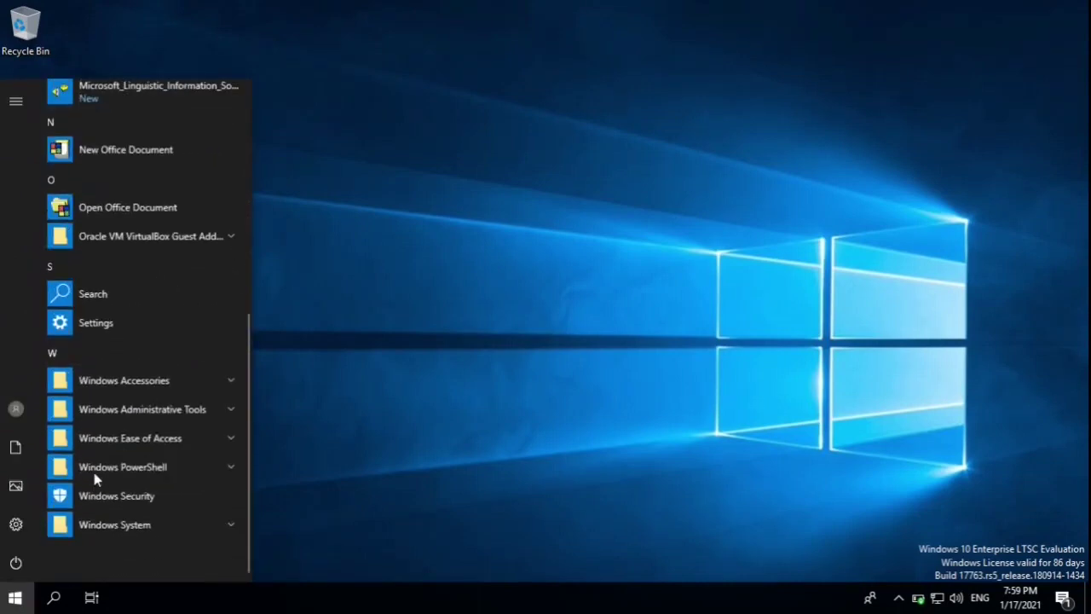
scroll(94, 472, "up", 6)
left_click(124, 386)
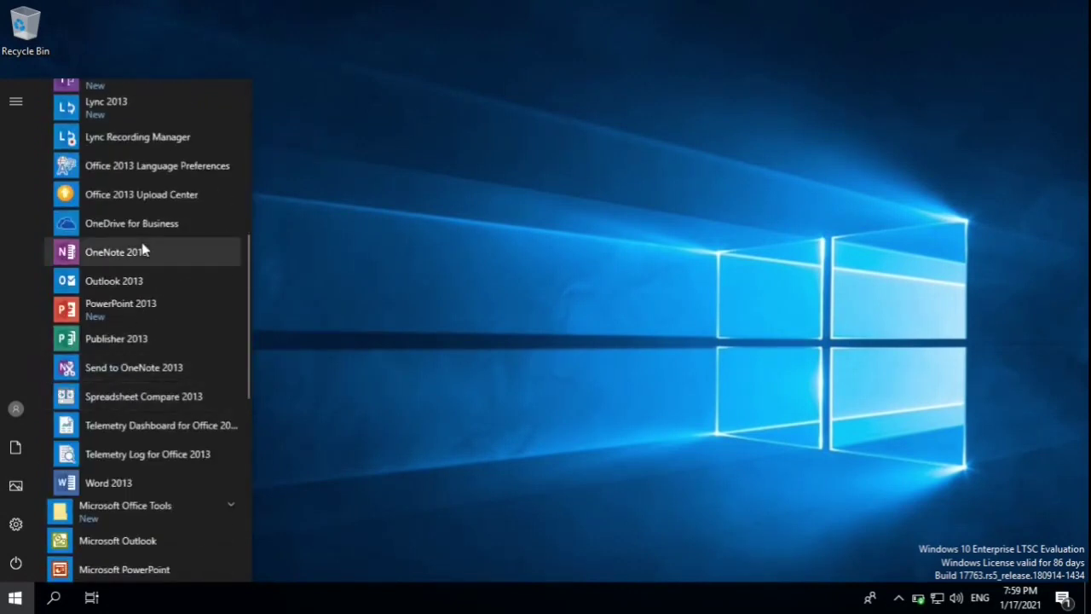
scroll(107, 204, "up", 1)
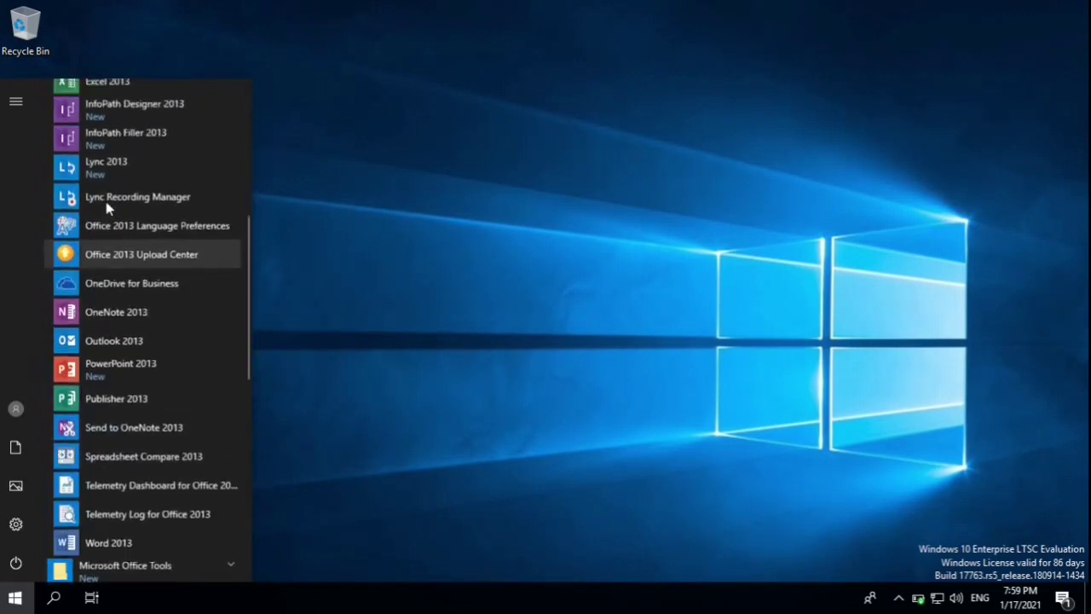
left_click(117, 123)
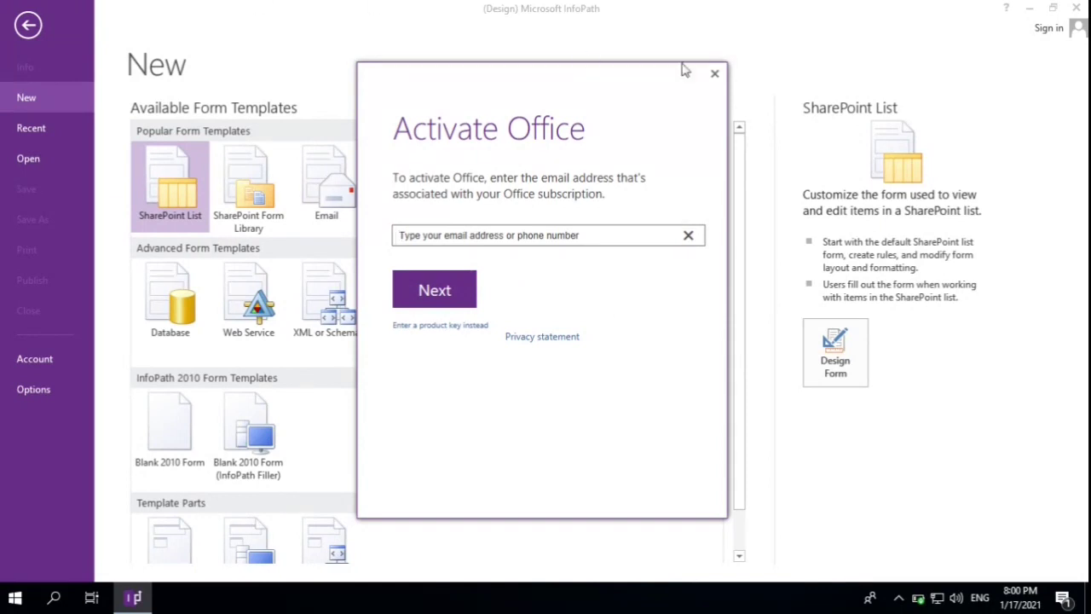
left_click(715, 76)
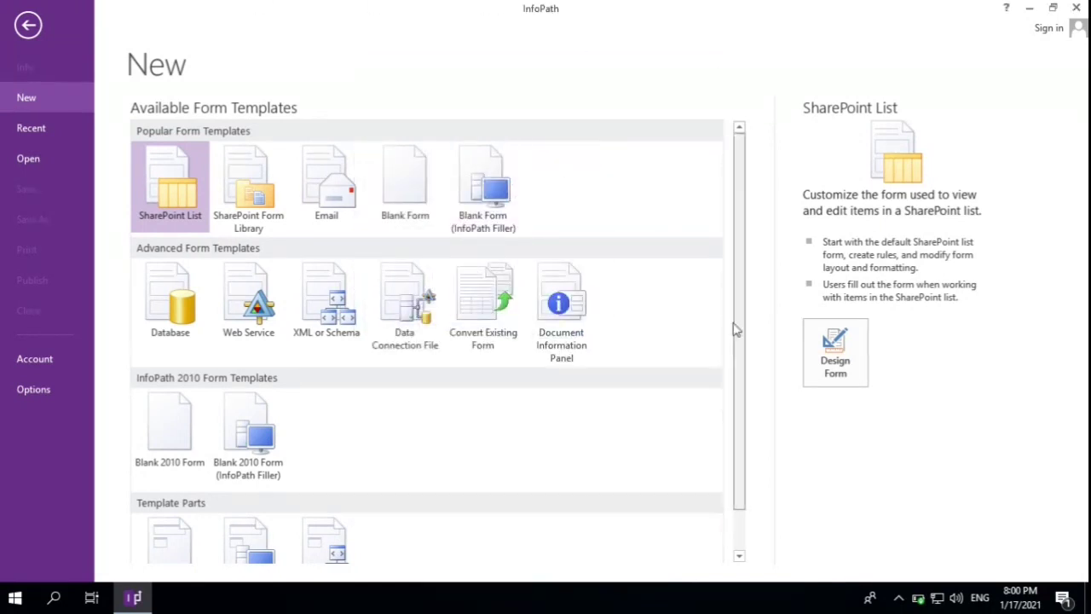
left_click_drag(737, 291, 736, 371)
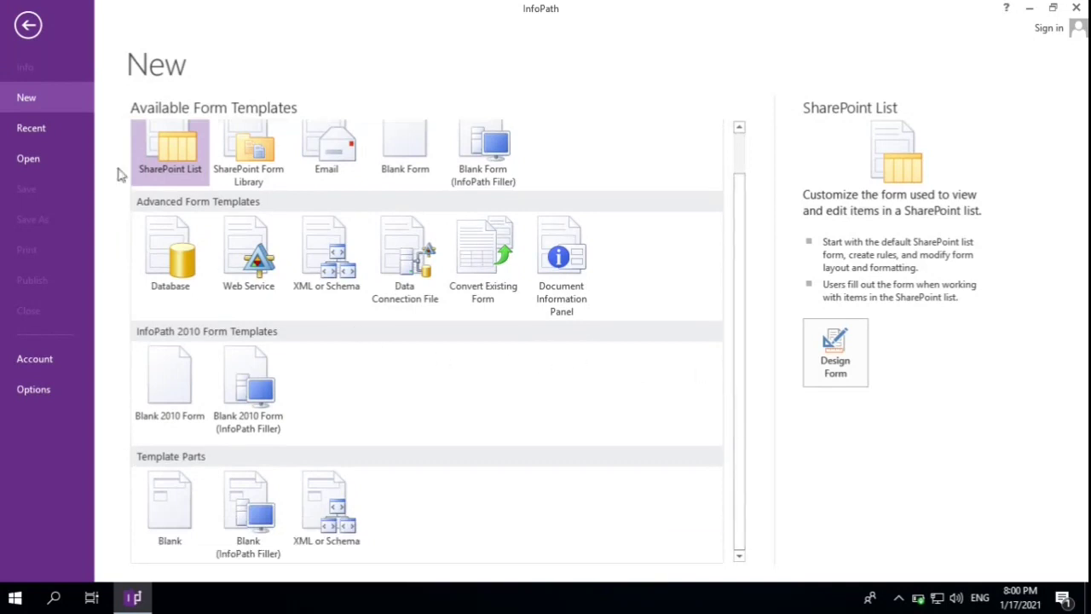
left_click(162, 158)
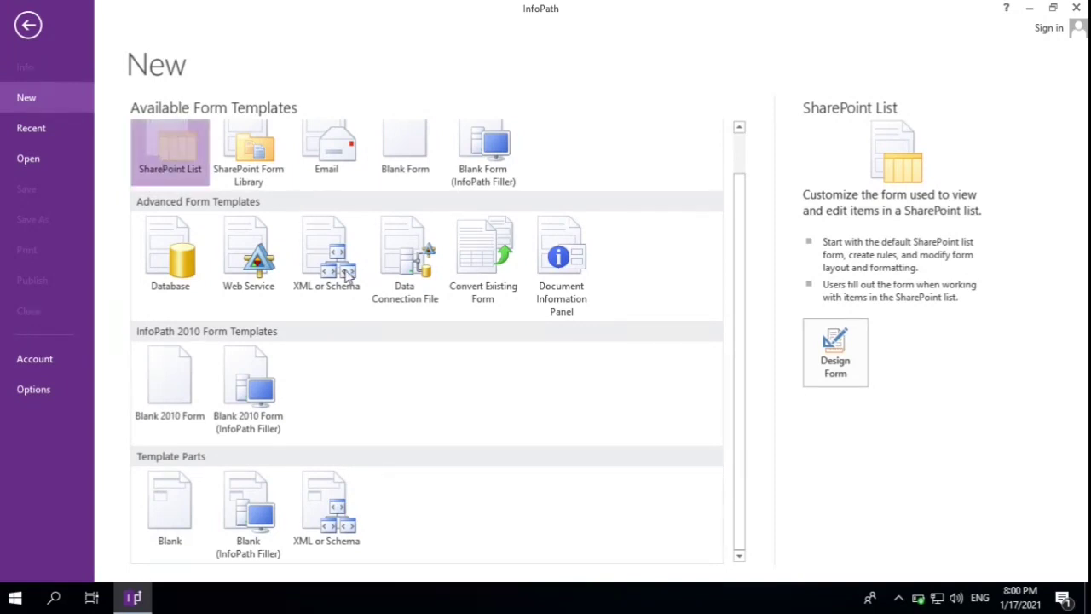
left_click(834, 381)
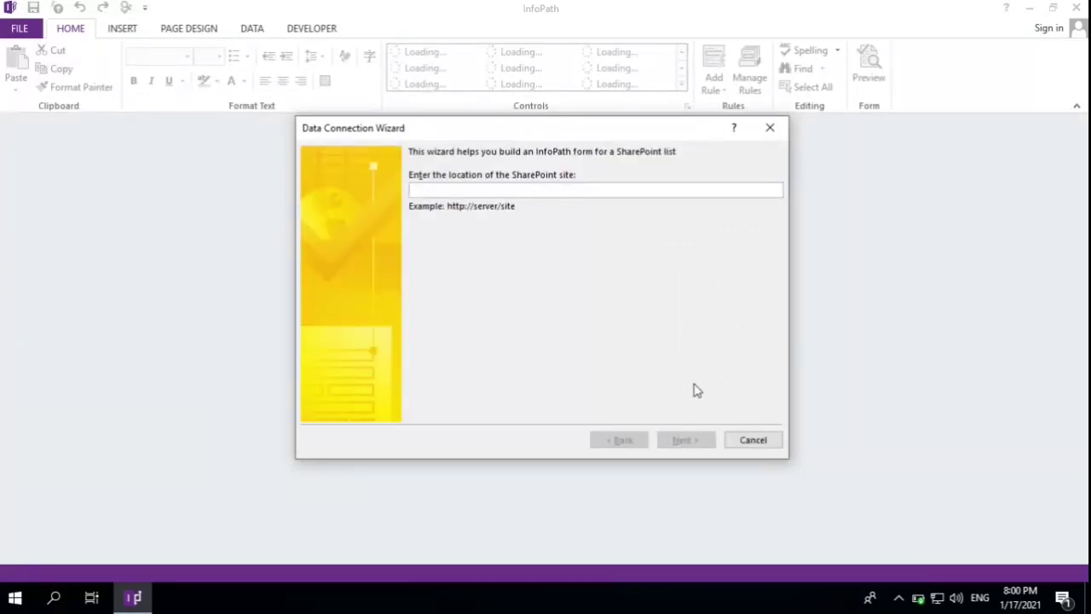
left_click(737, 439)
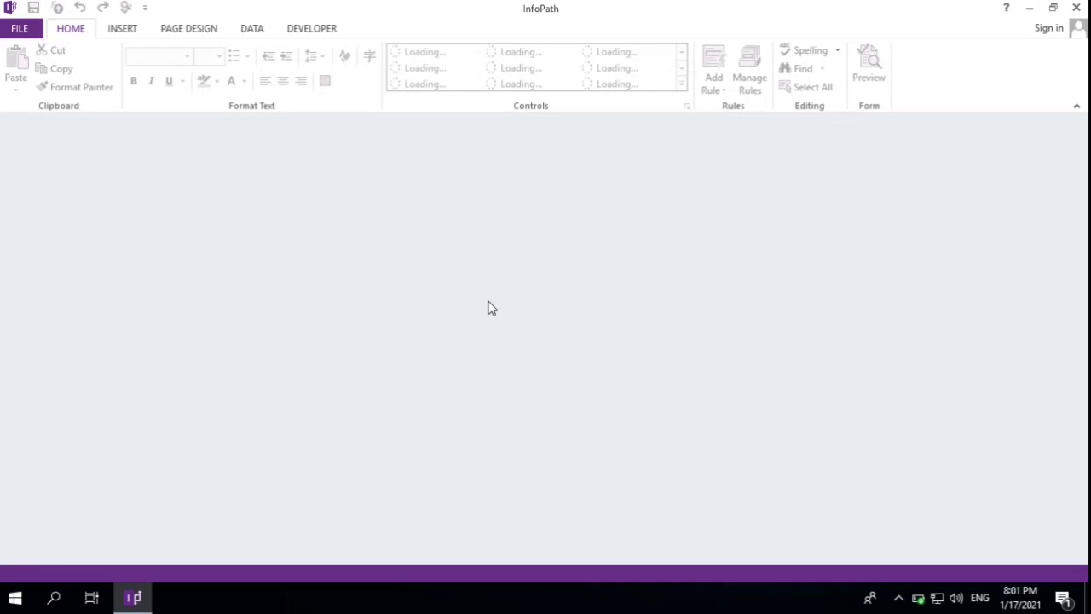
left_click(14, 30)
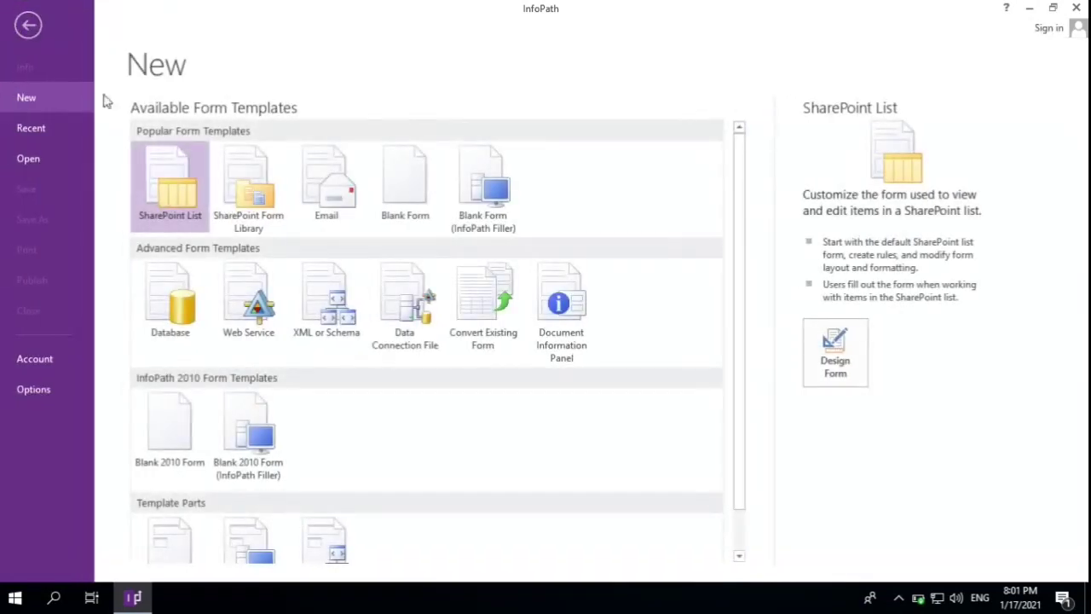
left_click(26, 23)
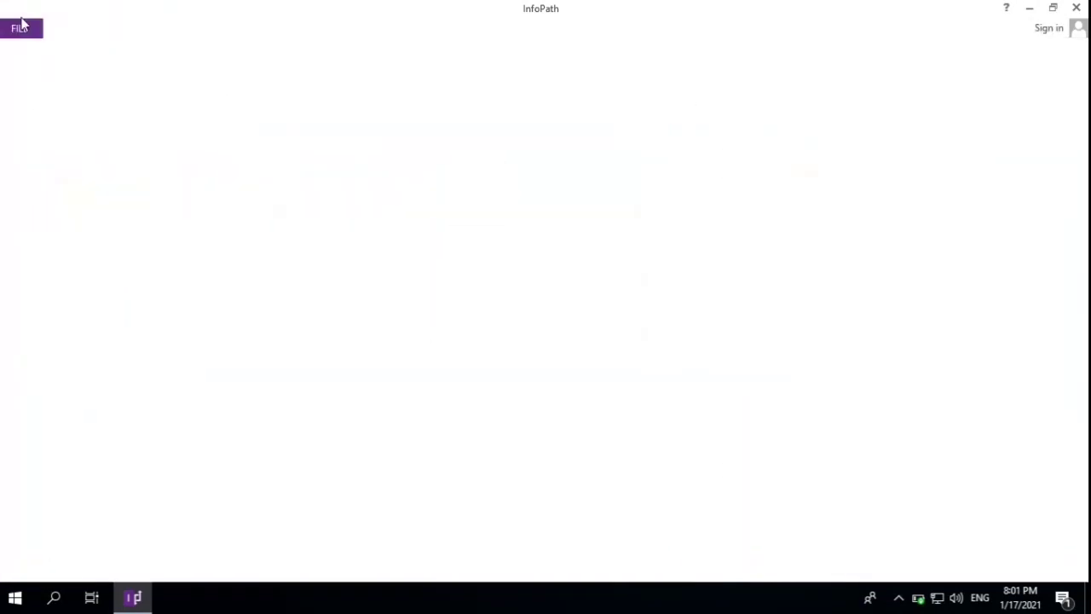
left_click(109, 36)
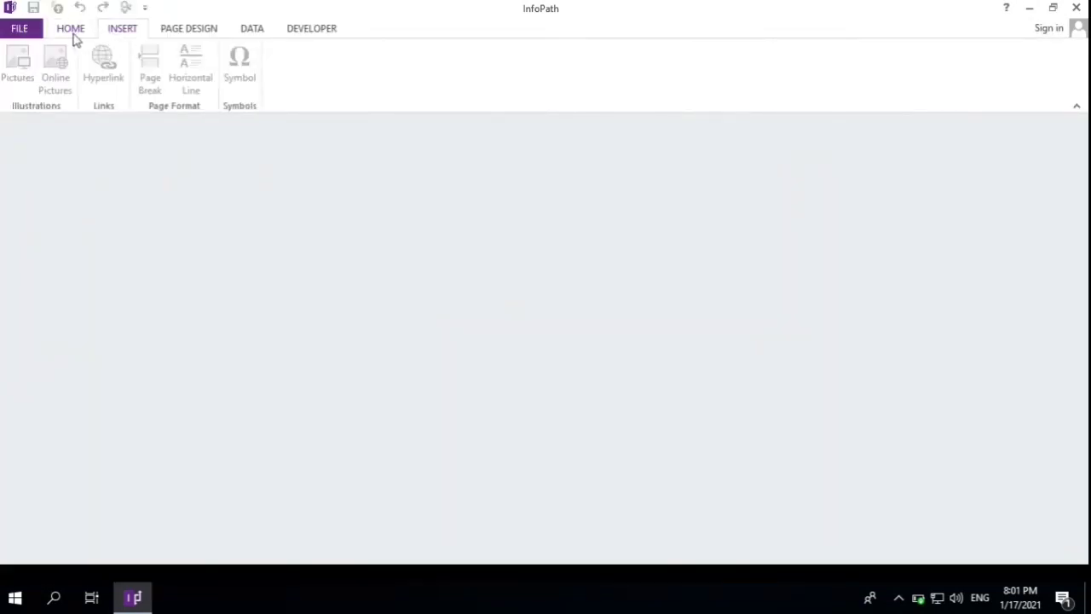
left_click(69, 34)
left_click(26, 31)
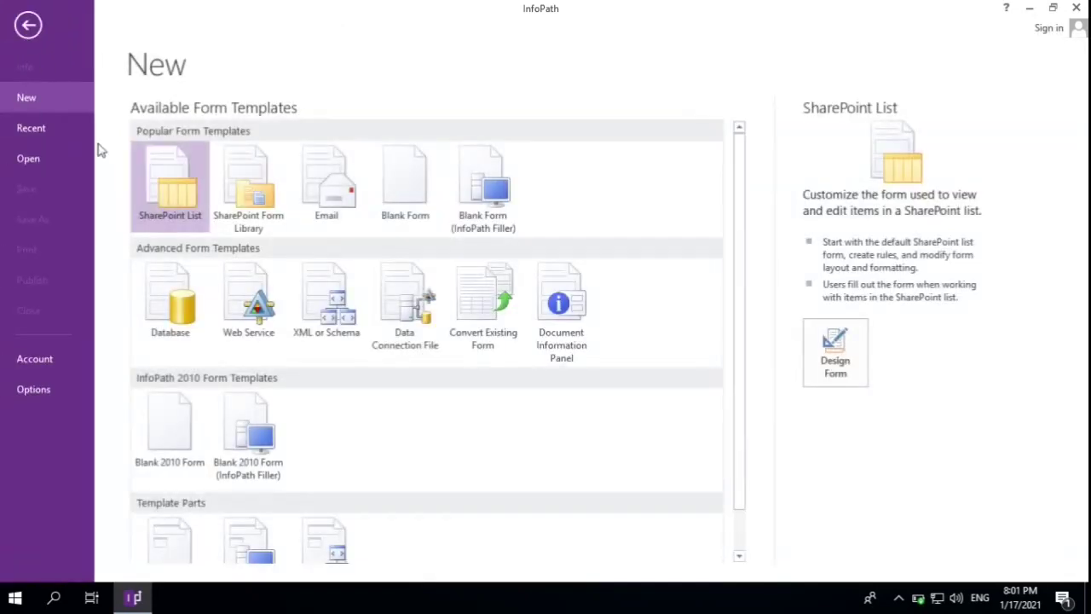
left_click(193, 215)
left_click(835, 365)
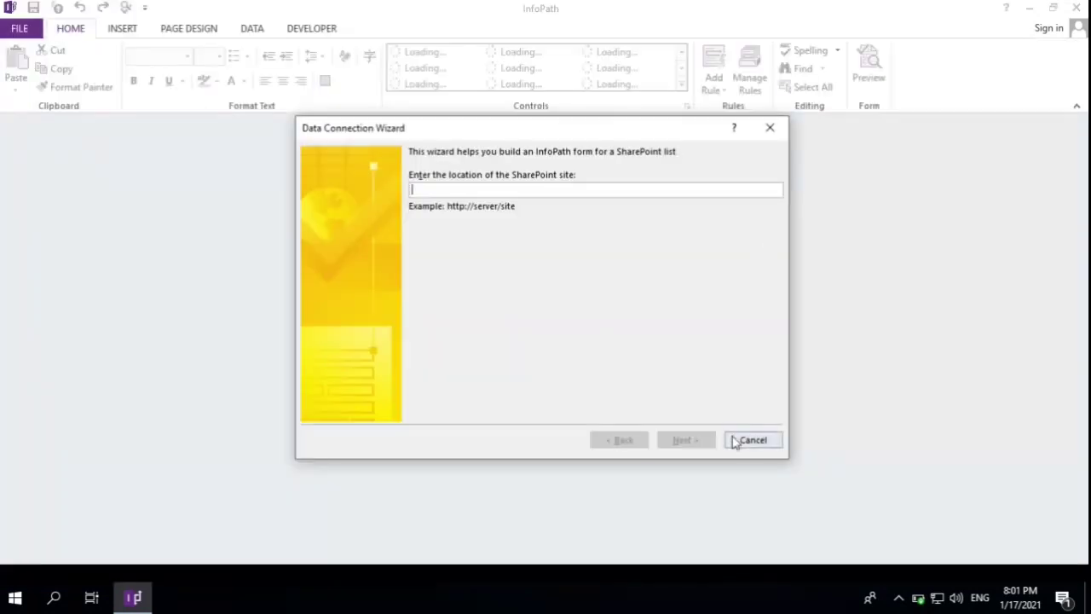
left_click(735, 441)
Step: Create a new form design from the SharePoint Form Library template
left_click(10, 29)
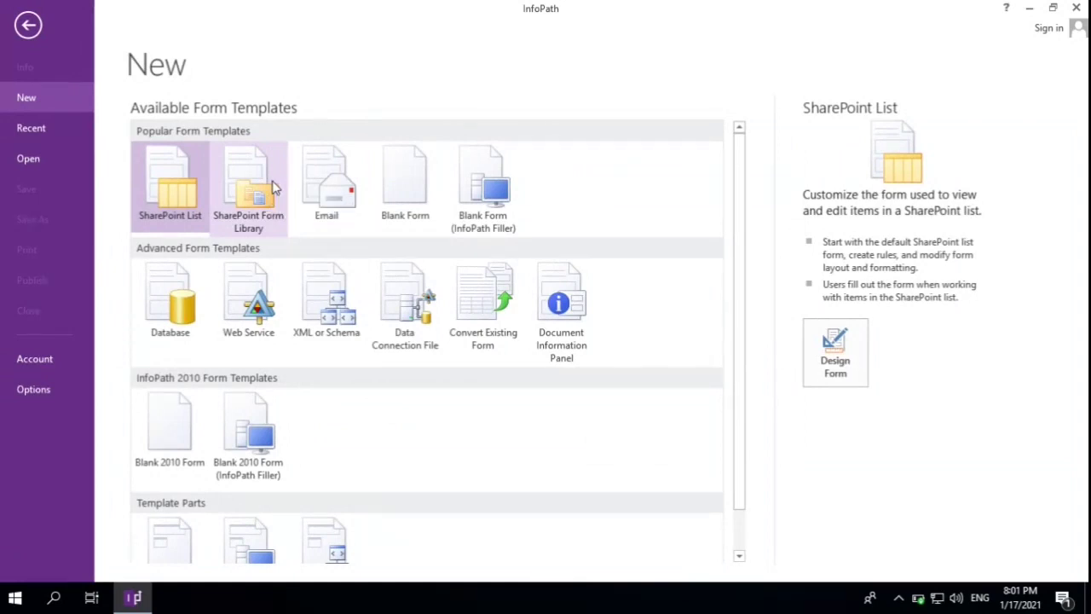
left_click(267, 188)
left_click(835, 353)
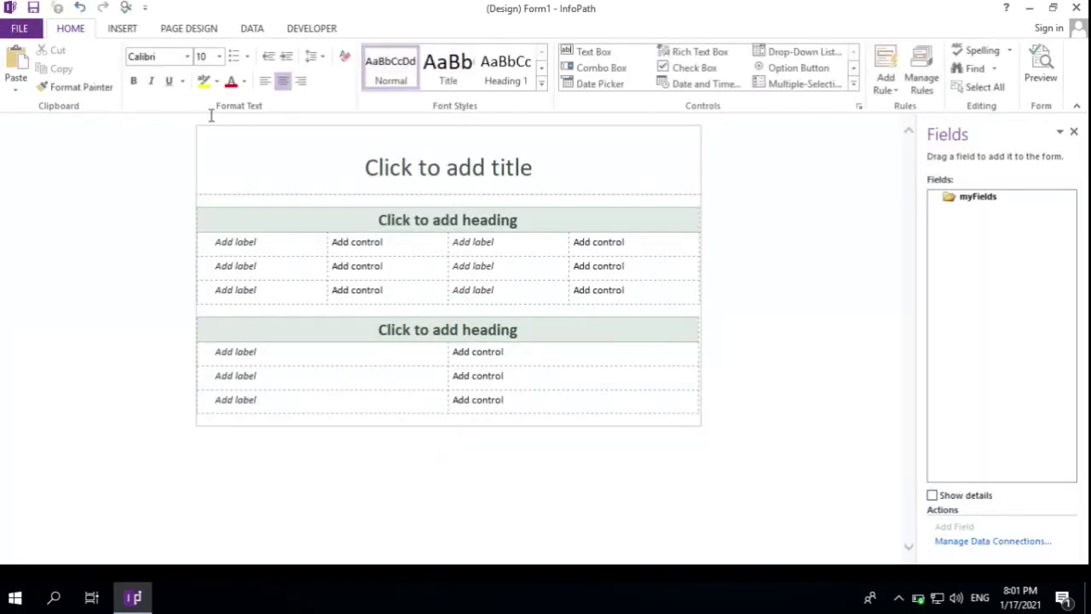
Step: Insert a Choice Group container control into the form
left_click(541, 84)
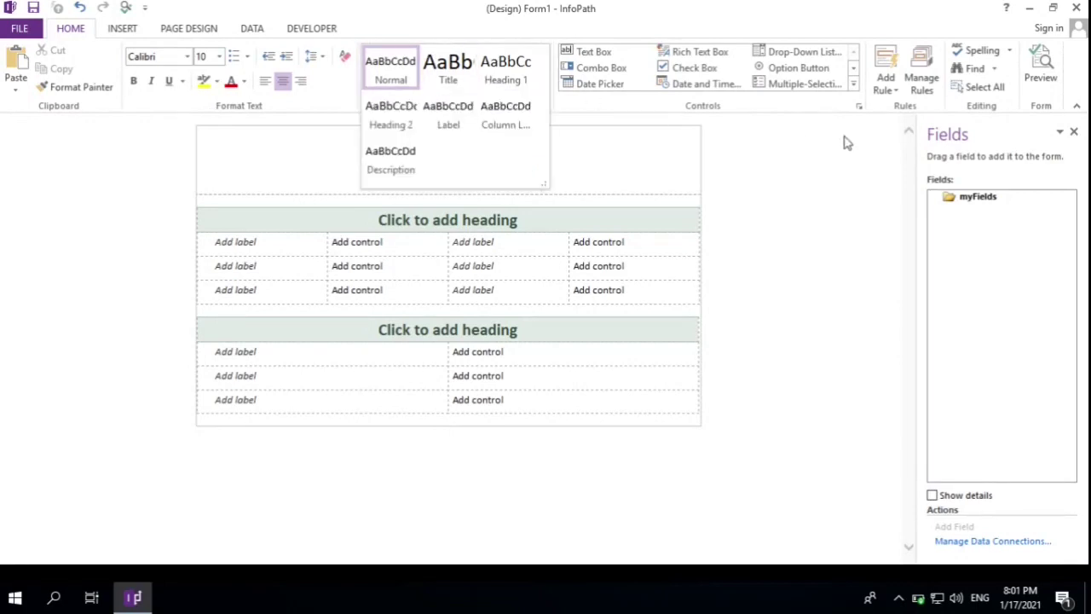
left_click(855, 92)
left_click(853, 85)
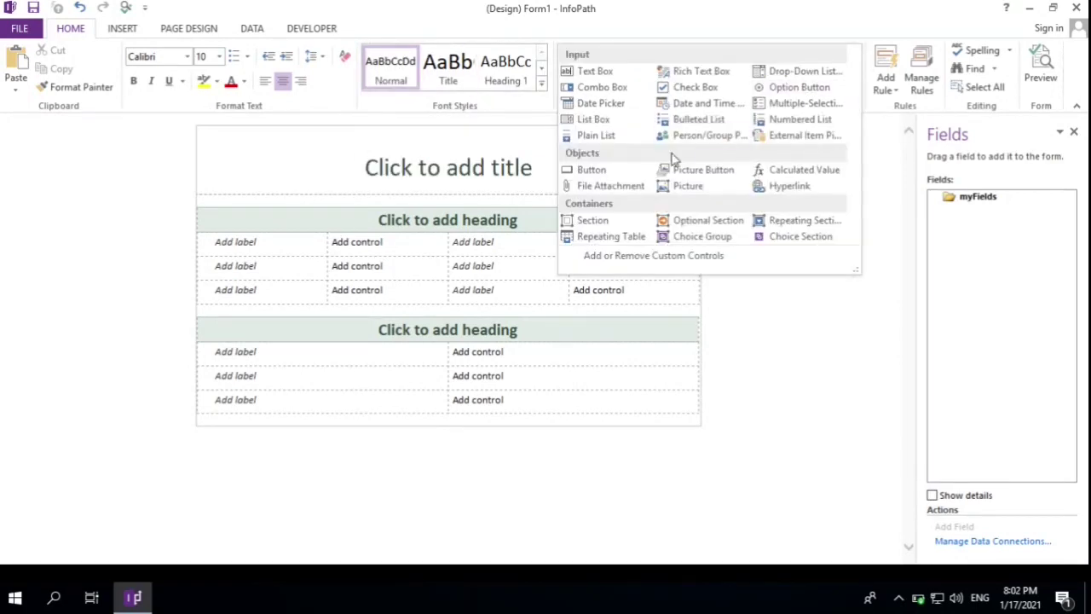
left_click(685, 239)
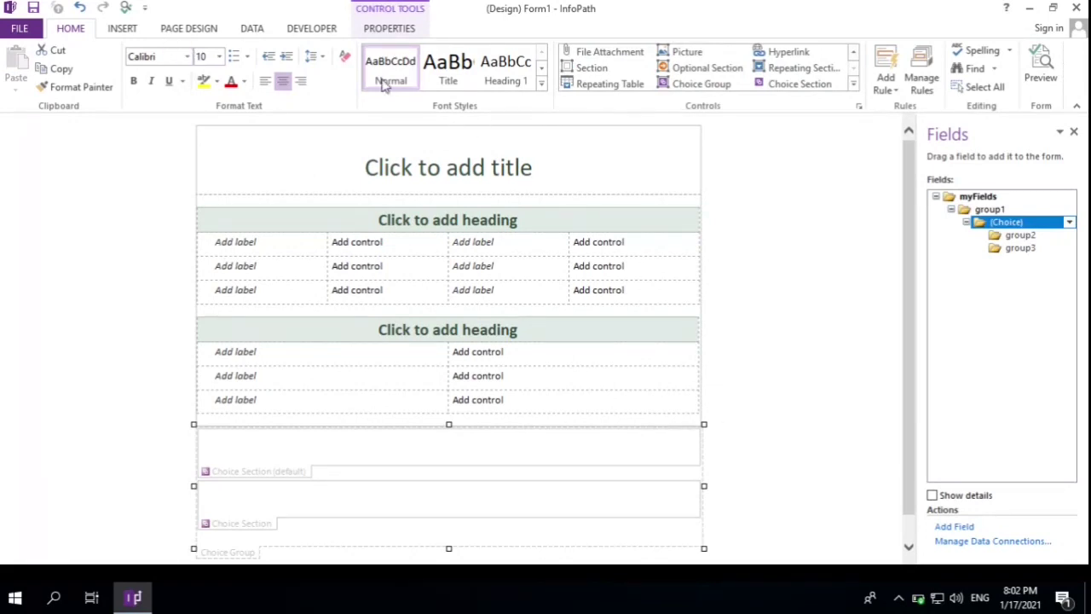
Step: Look over the table styles and apply the orange theme from the Playground group to the form
left_click(122, 28)
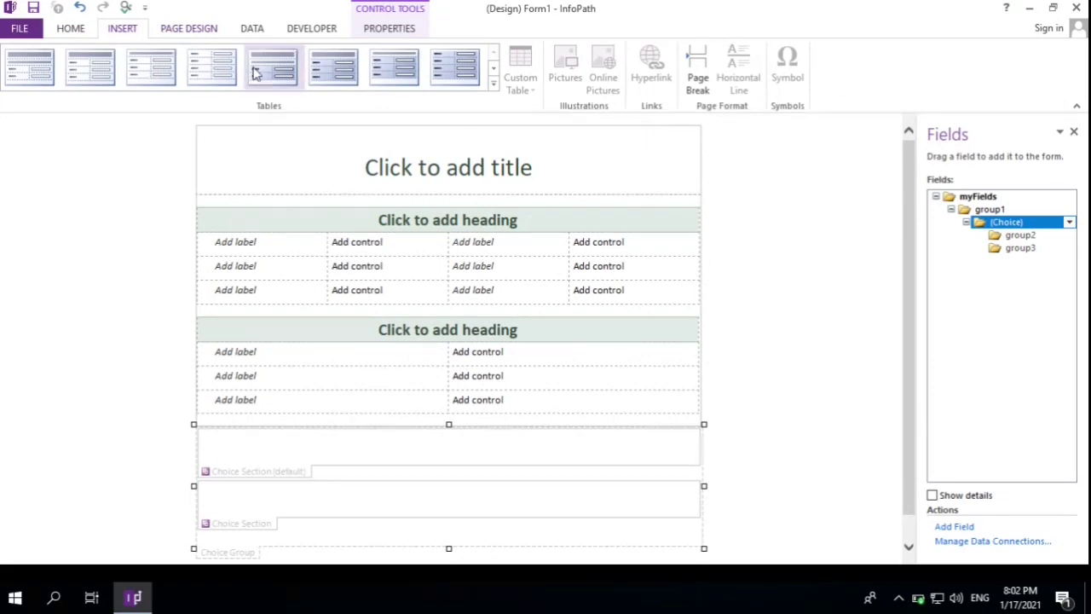
left_click(492, 83)
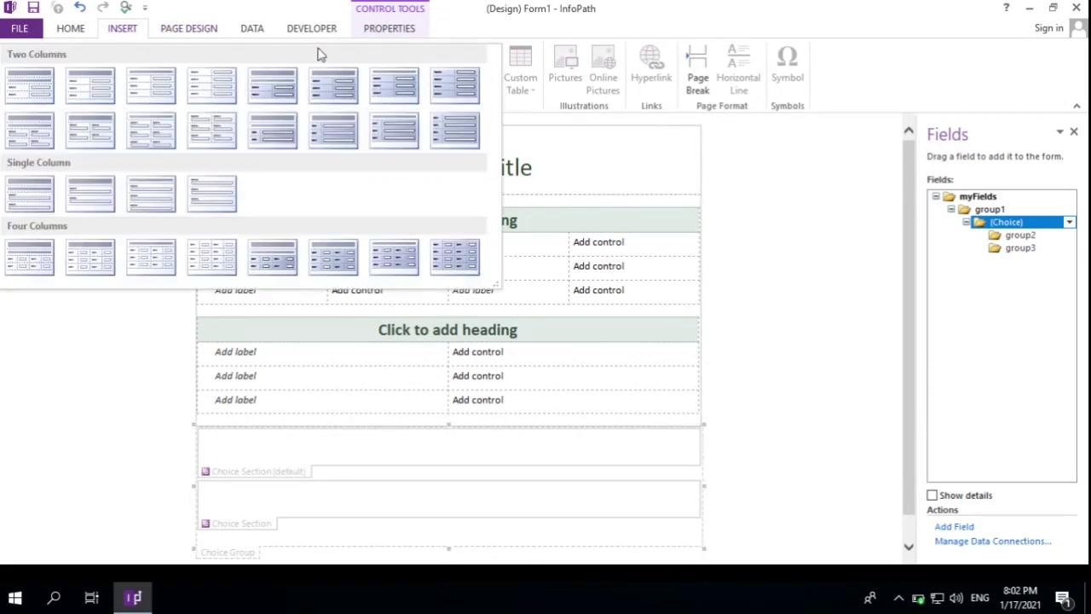
left_click(213, 35)
left_click(213, 34)
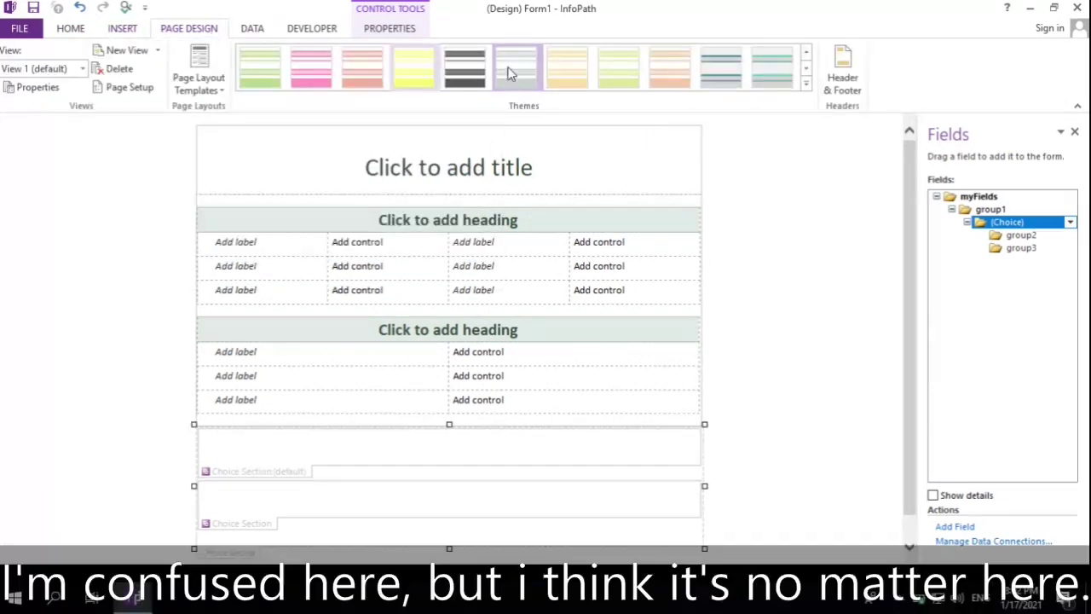
left_click(805, 83)
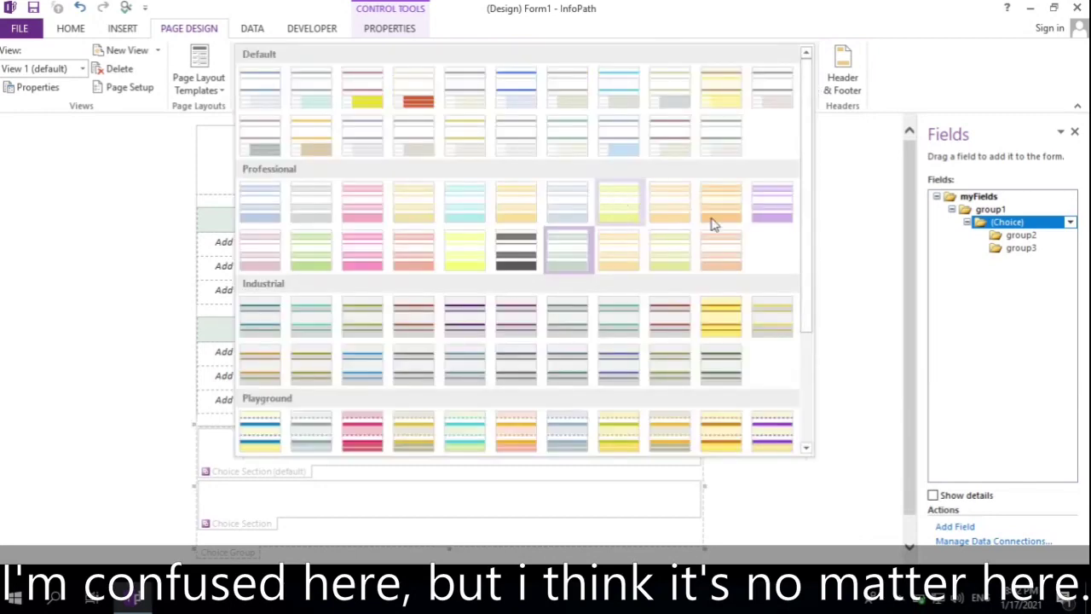
scroll(806, 387, "down", 3)
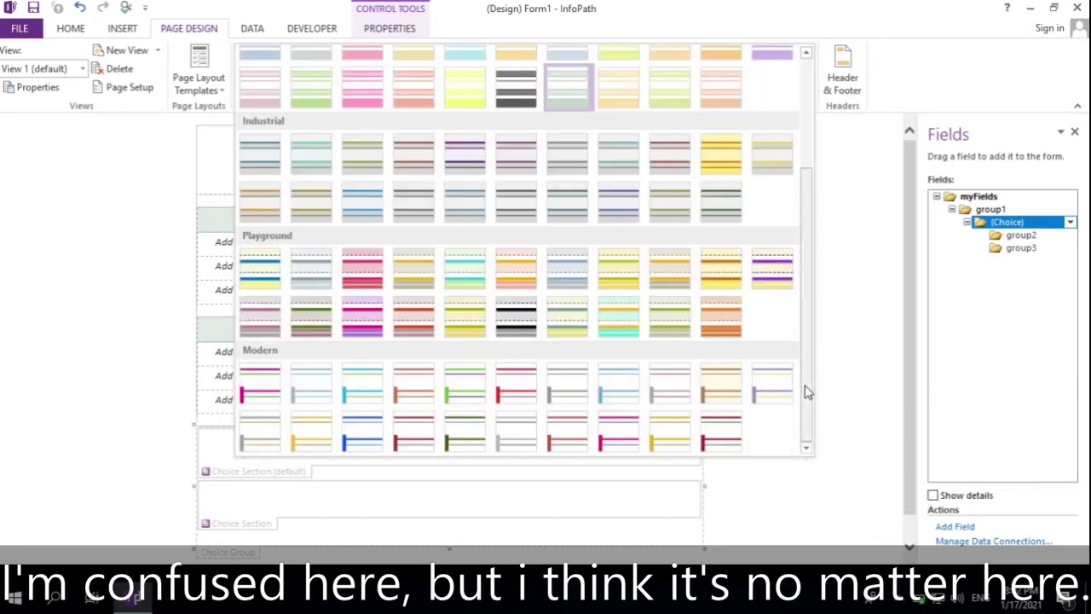
left_click(714, 313)
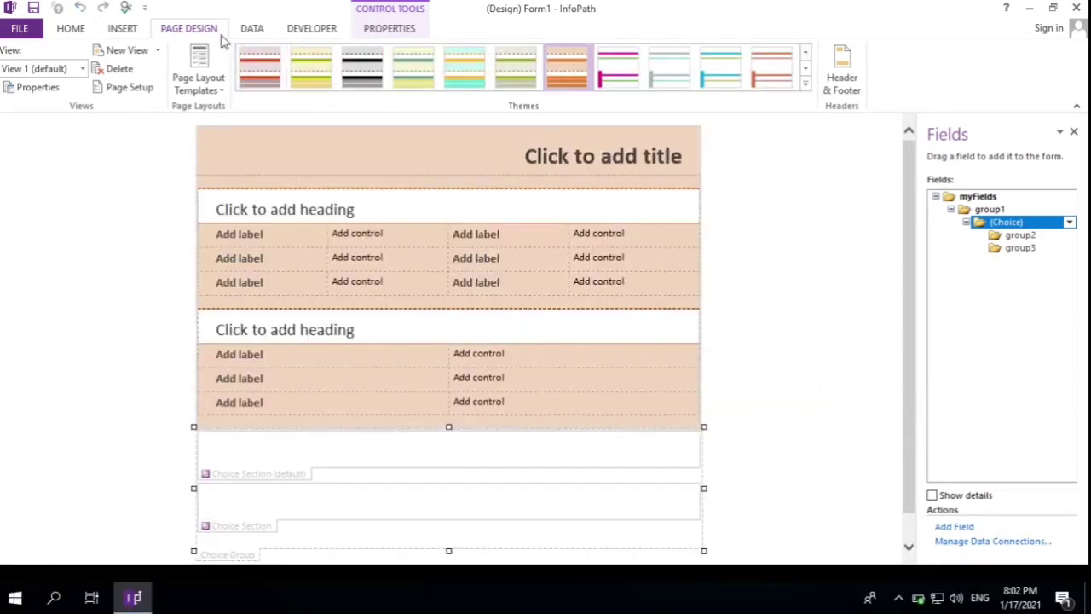
left_click(249, 33)
left_click(300, 32)
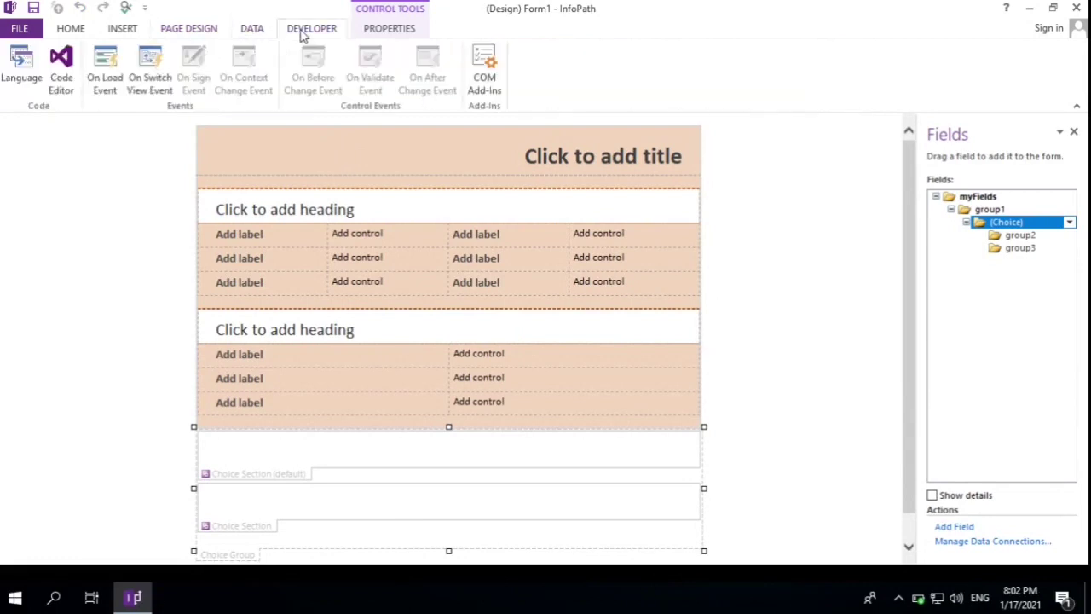
left_click(387, 33)
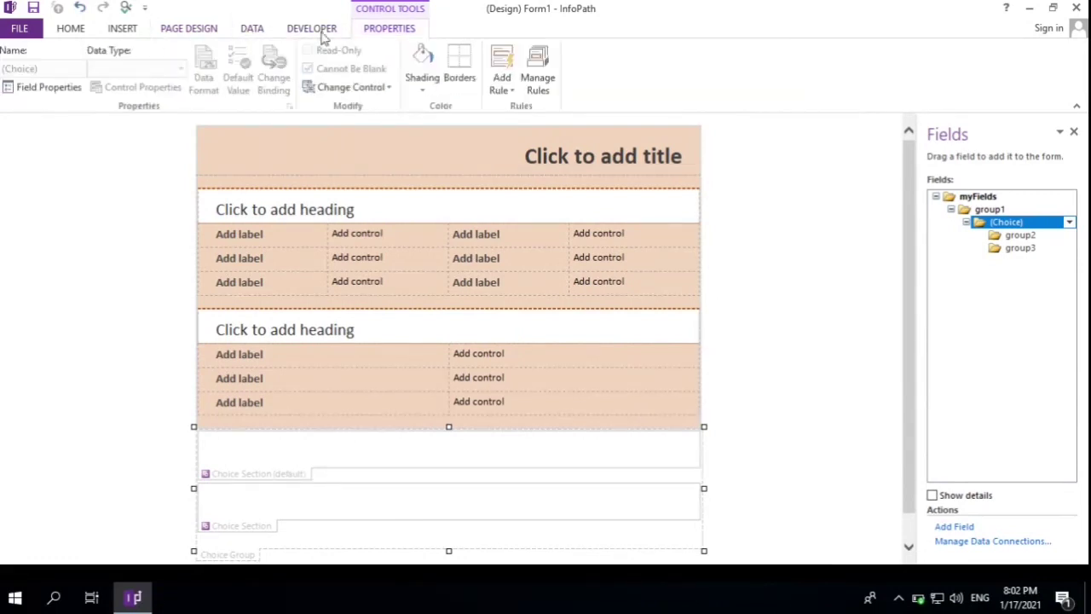
left_click(242, 31)
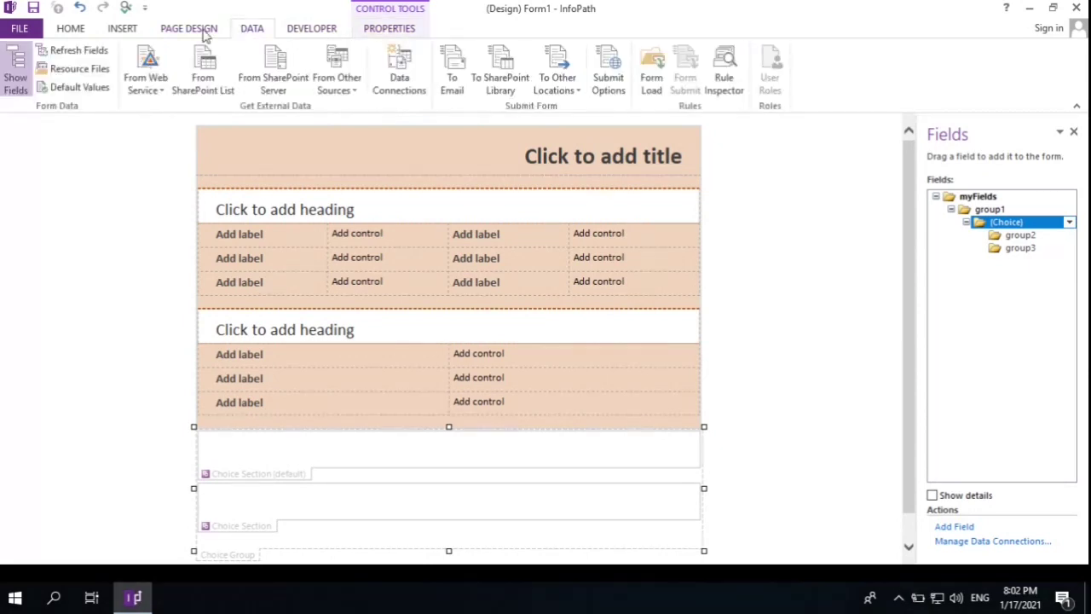
left_click(204, 32)
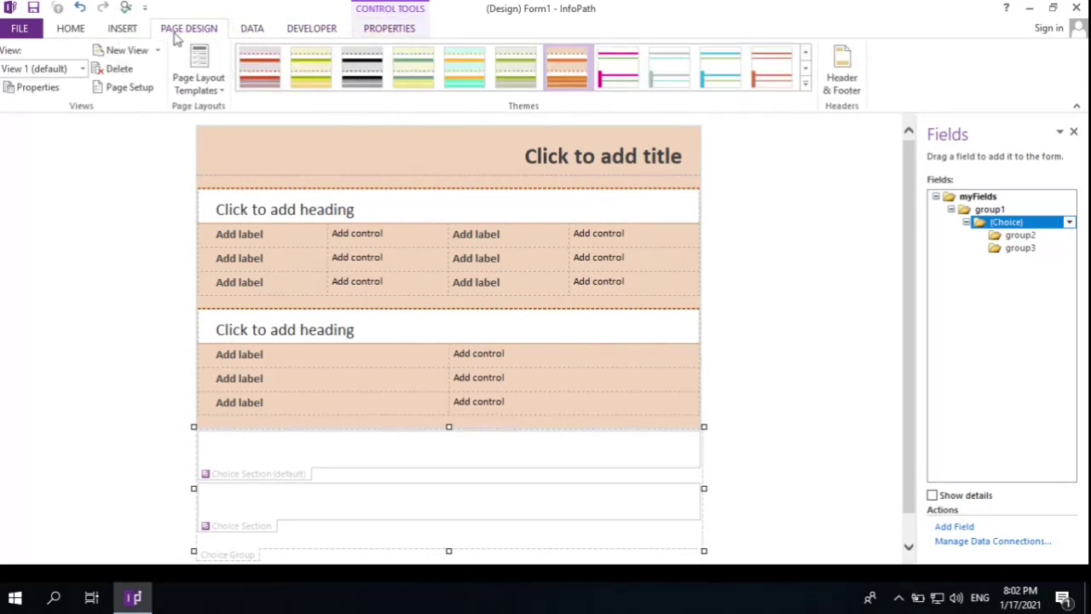
left_click(136, 29)
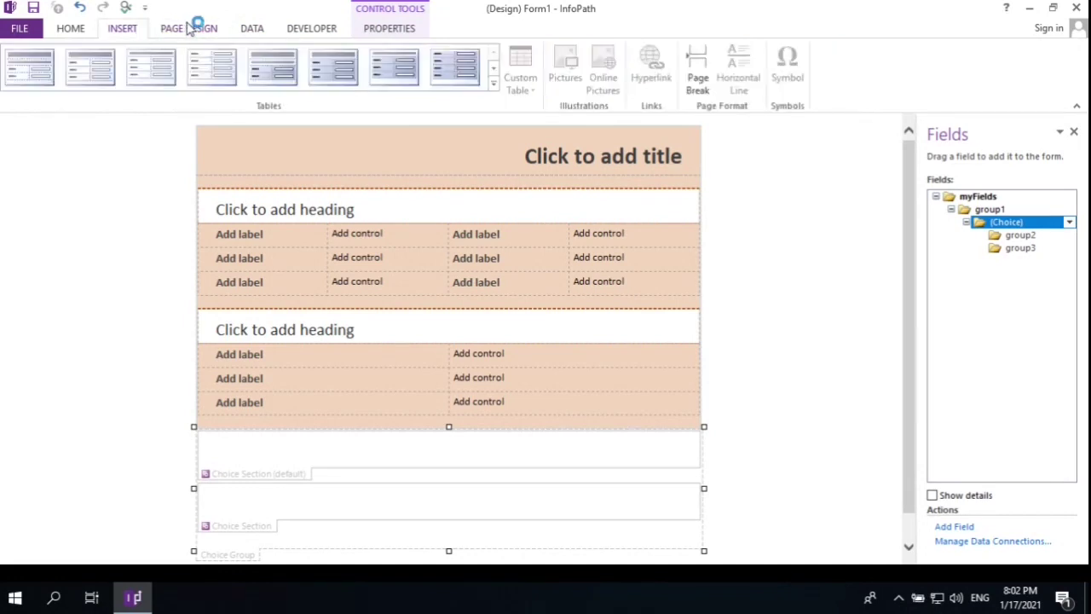
Step: Insert the Color Bar page layout template into the form below the Choice Group
left_click(195, 29)
left_click(213, 95)
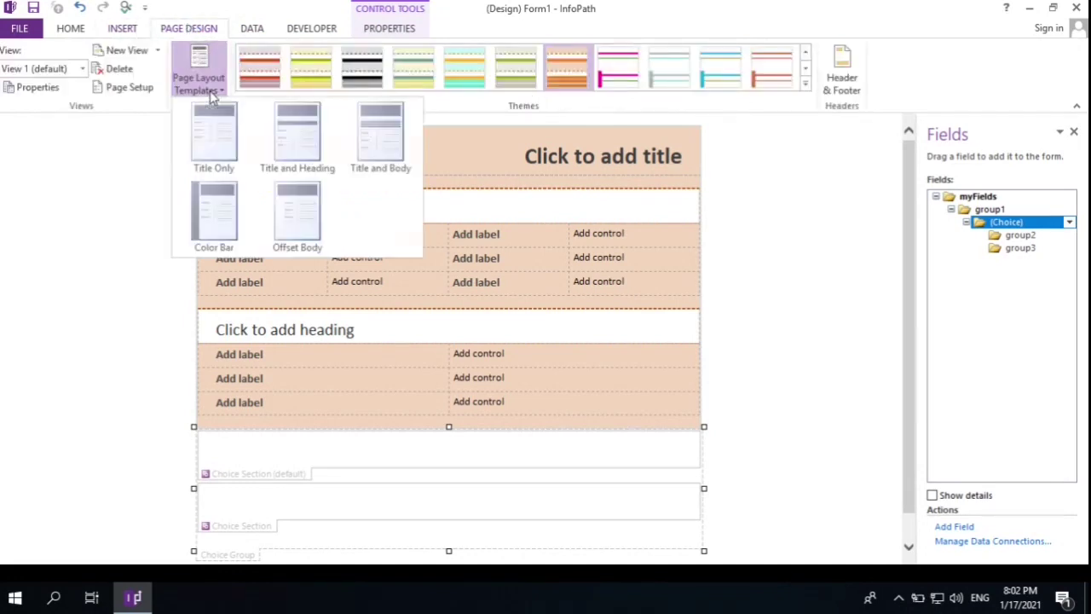
left_click(294, 175)
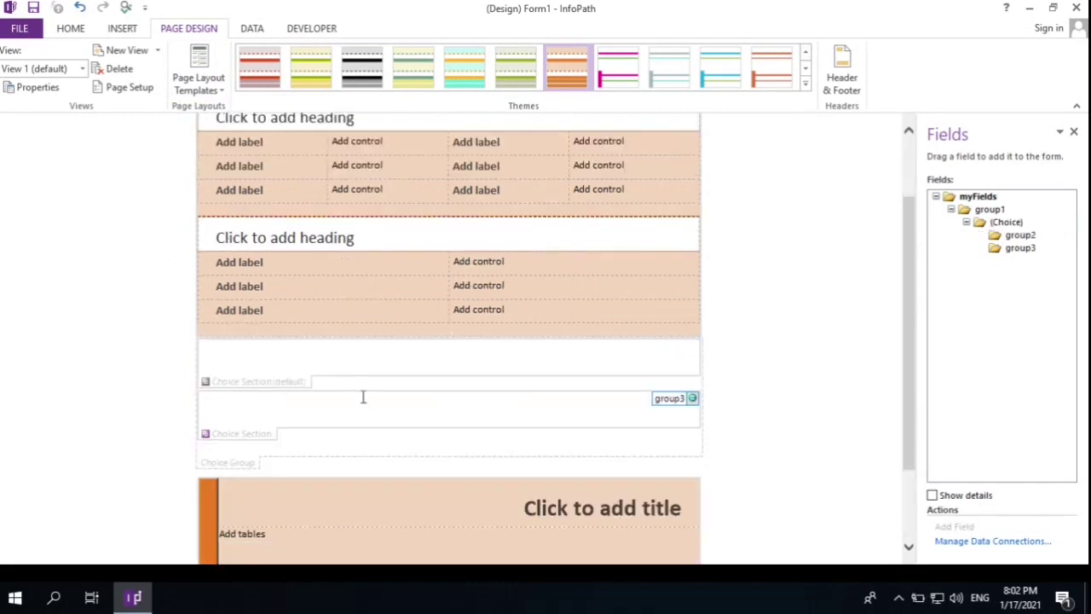
scroll(362, 396, "down", 3)
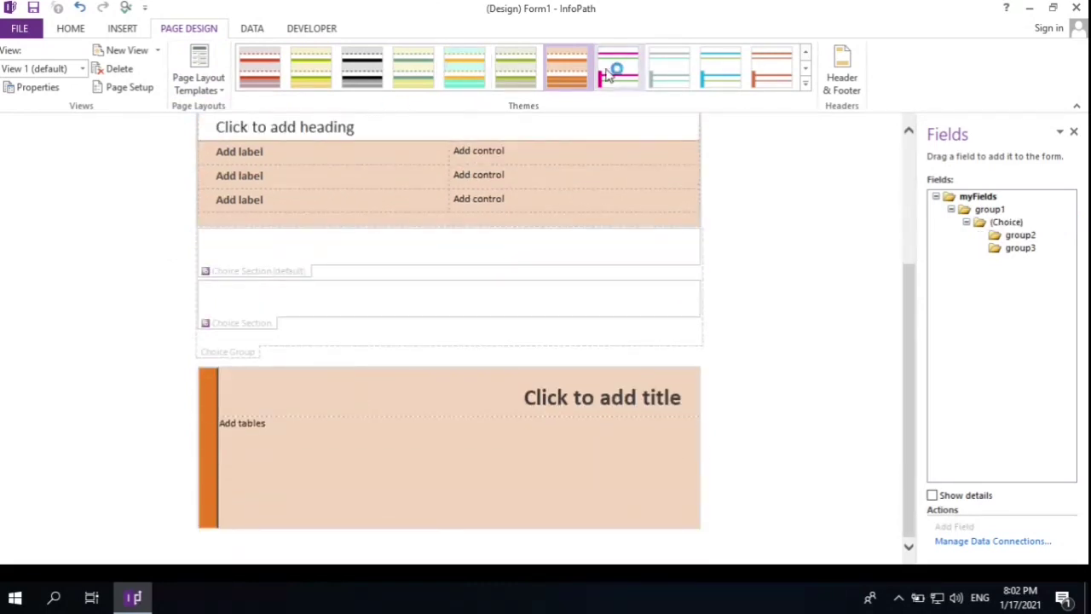
Step: Look over the available form templates and close InfoPath Designer without saving the changes to Form1
left_click(119, 31)
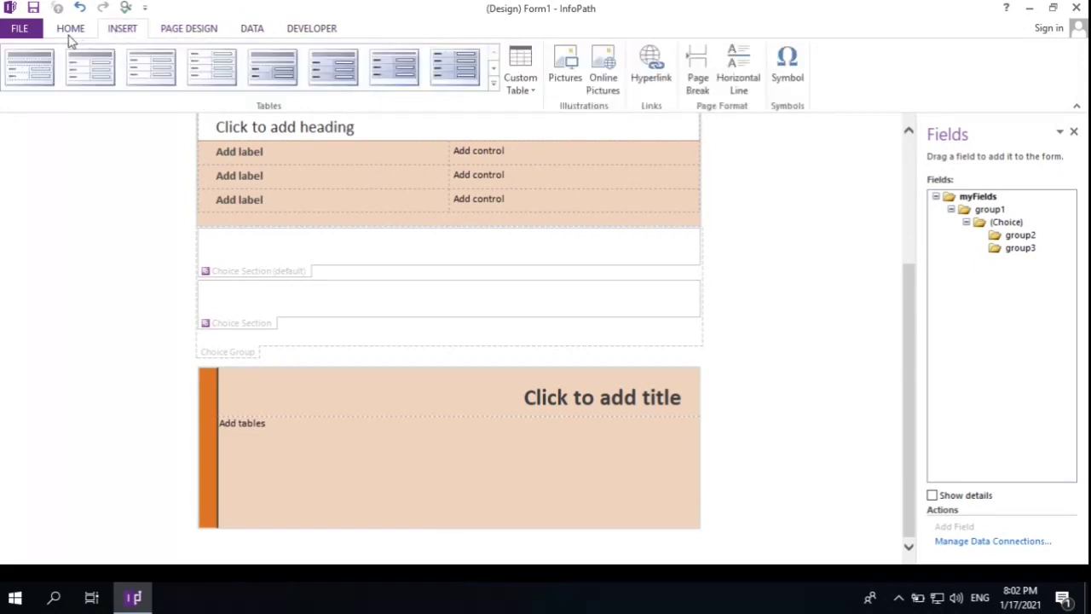
left_click(71, 29)
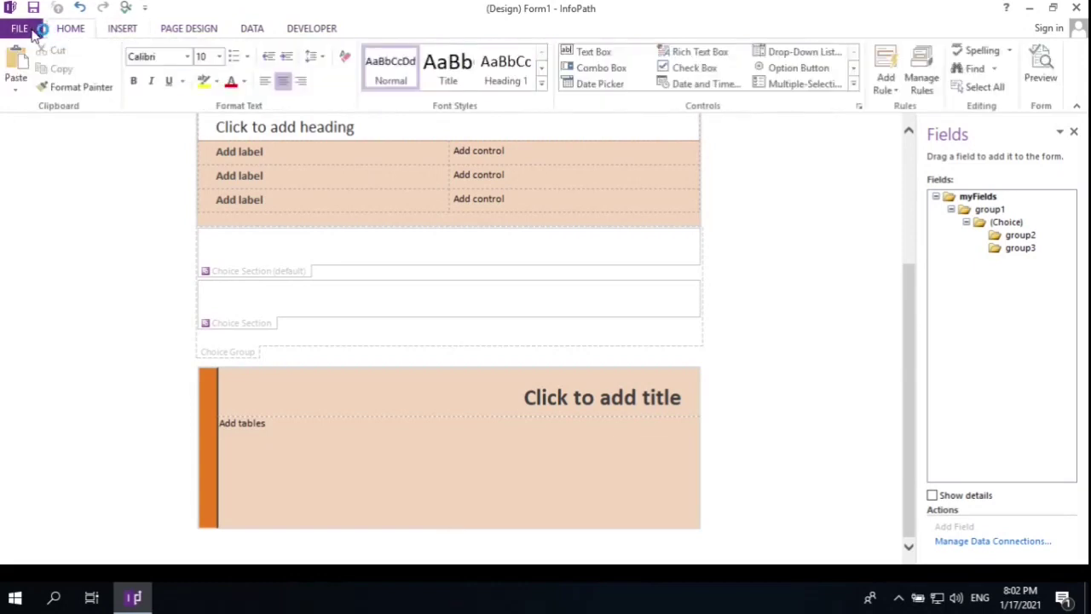
left_click(20, 28)
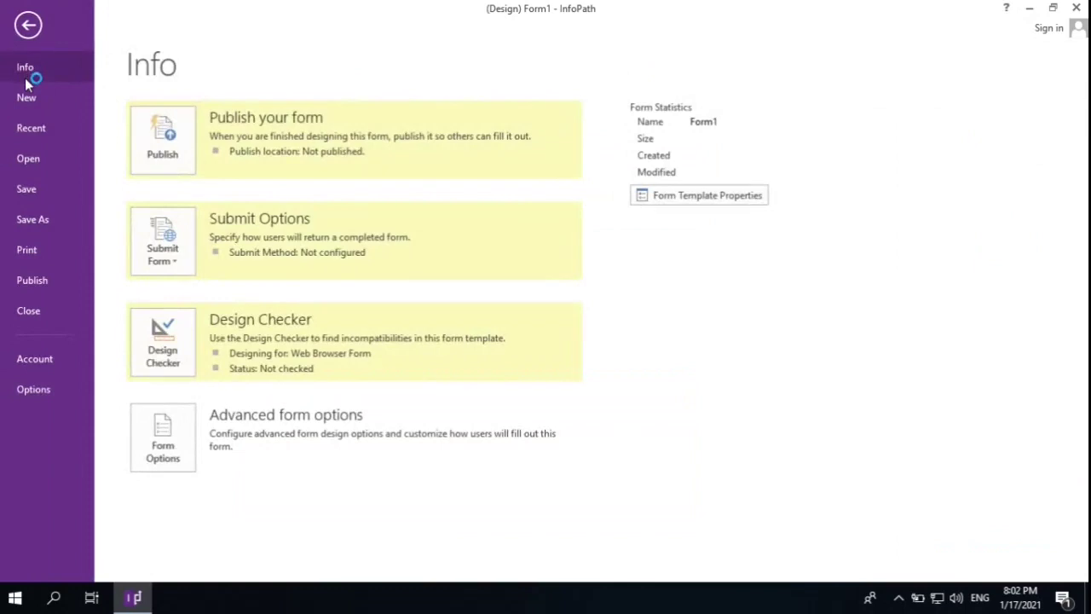
left_click(26, 98)
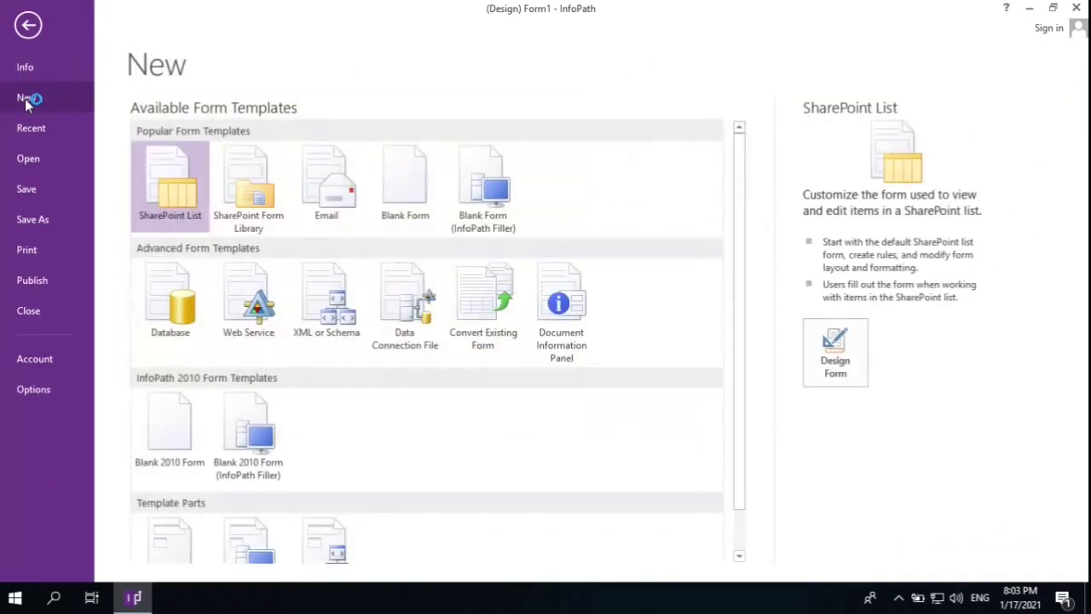
scroll(456, 196, "down", 1)
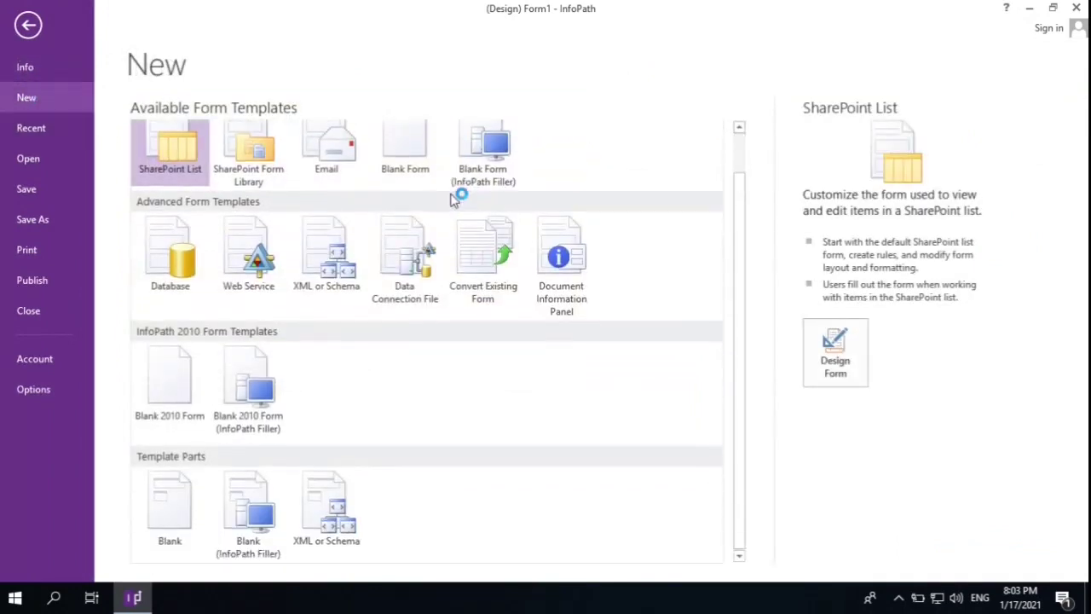
scroll(456, 196, "up", 1)
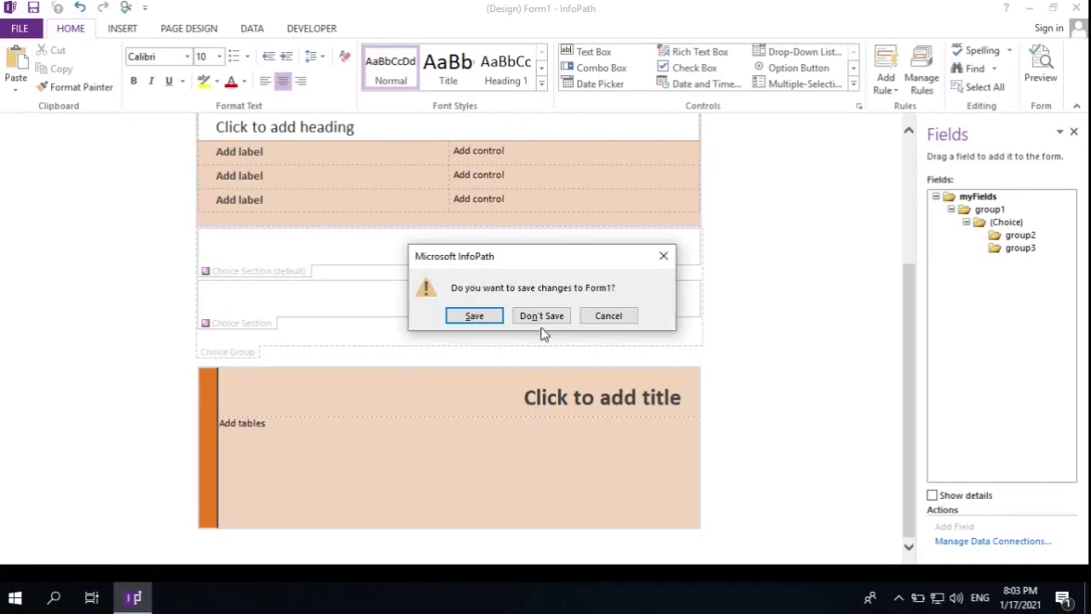
left_click(540, 316)
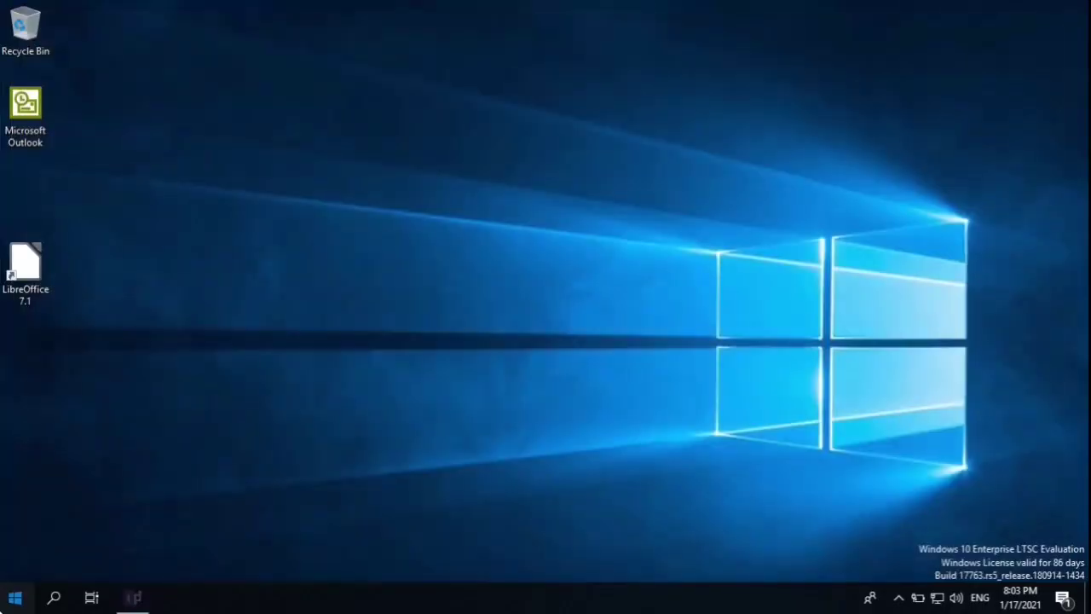
Step: Switch to Lync 2013 and dismiss the Activate Office prompt
key("super")
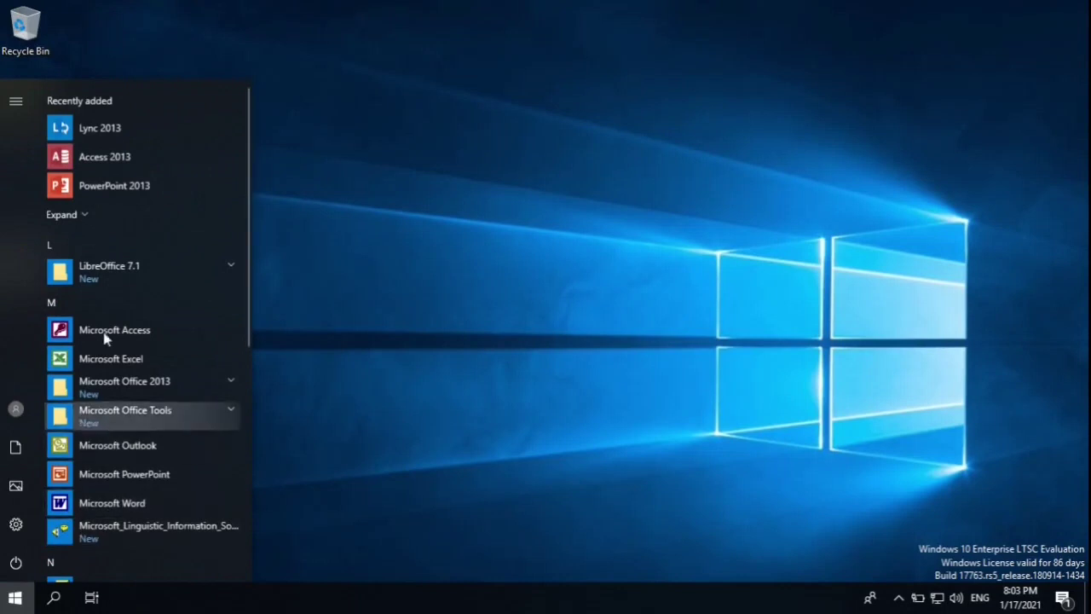
left_click(85, 127)
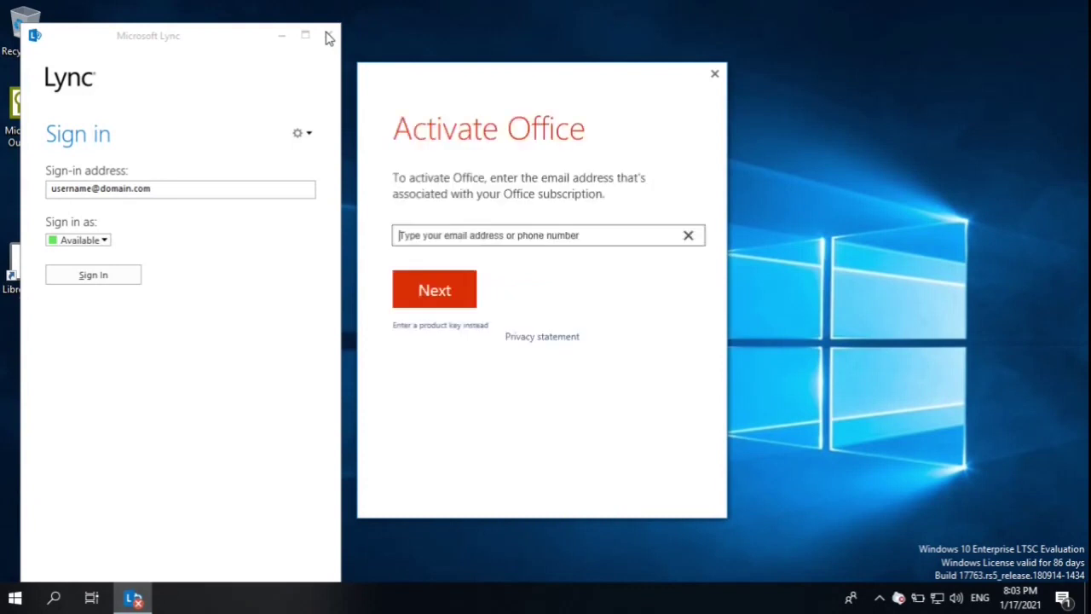
left_click(714, 75)
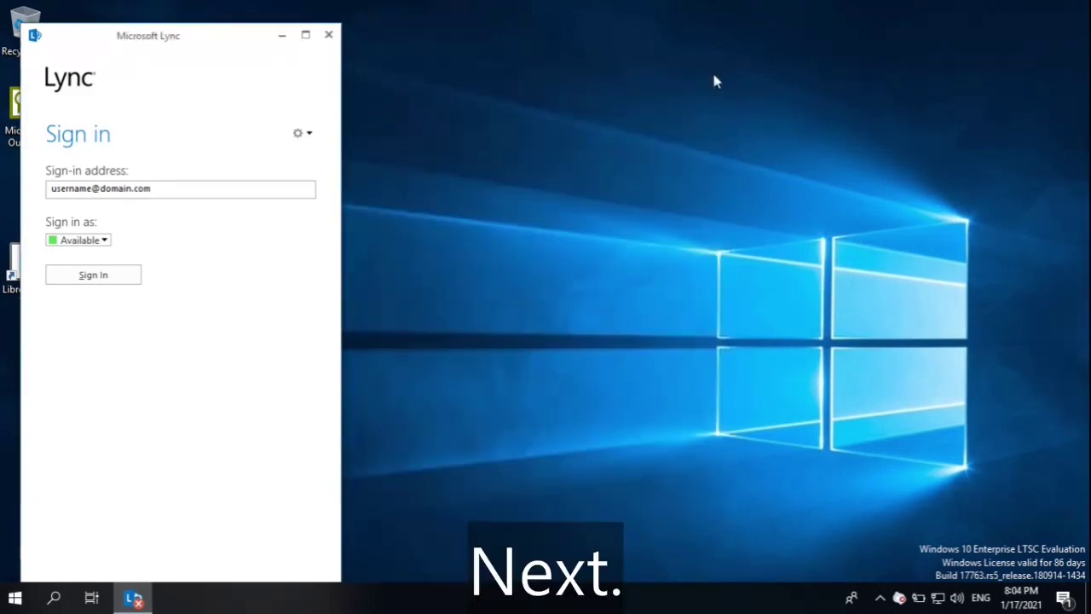
Step: Close the Lync sign-in window, bring it back once and close it again
left_click(329, 36)
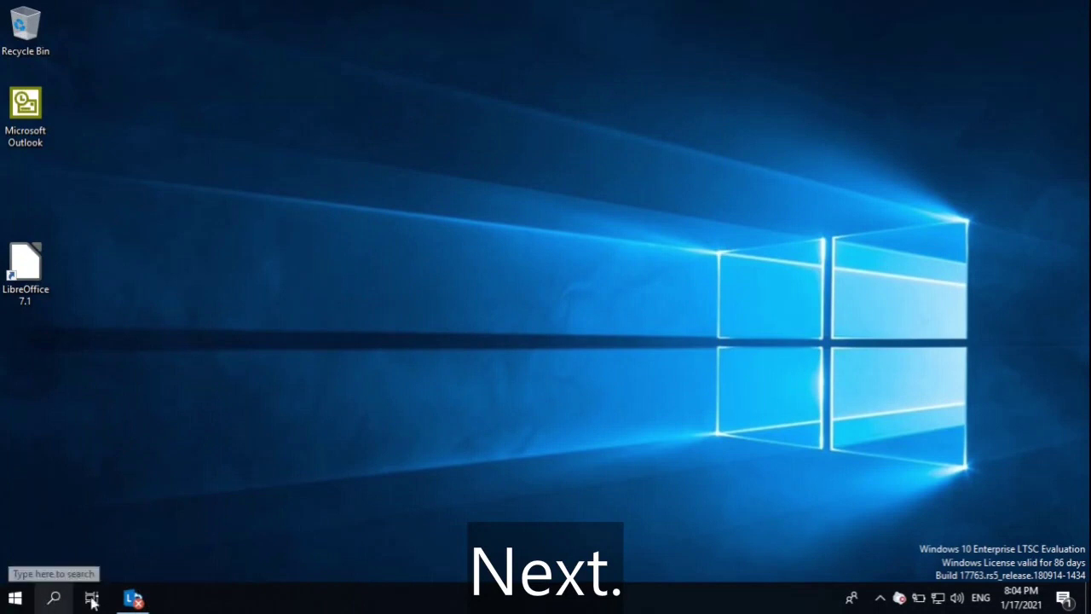
left_click(135, 599)
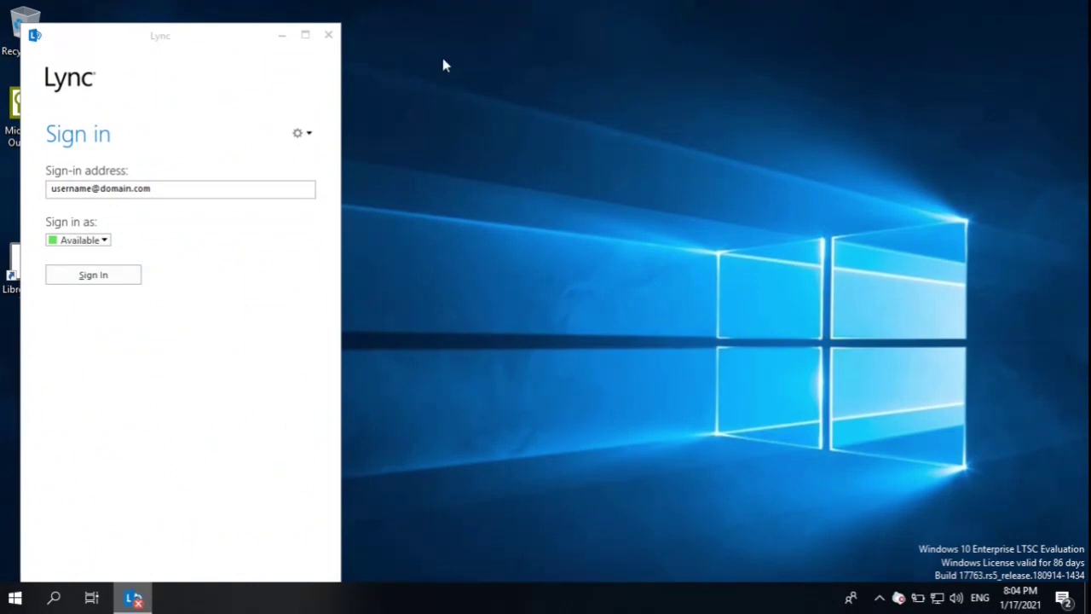
left_click(328, 36)
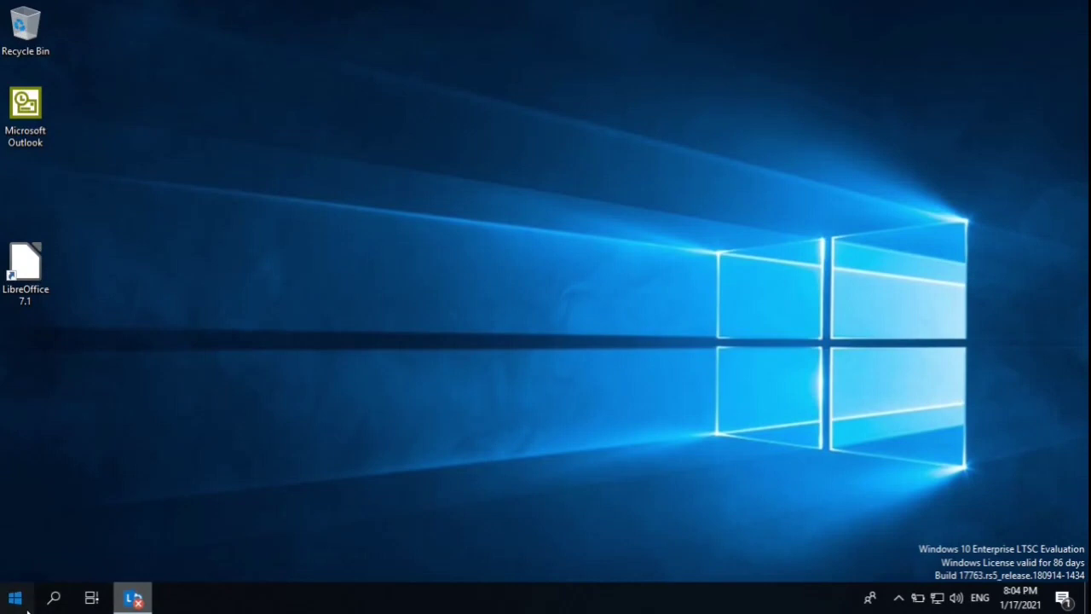
Step: Switch to Access 2013 and dismiss the activation prompt over its start screen
left_click(27, 603)
right_click(133, 597)
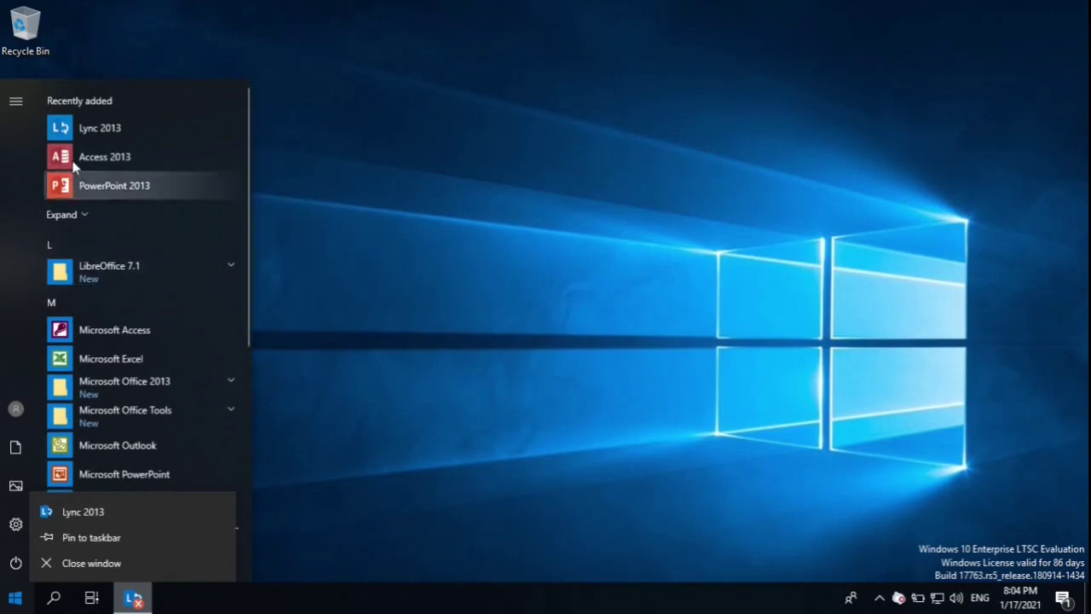
left_click(73, 167)
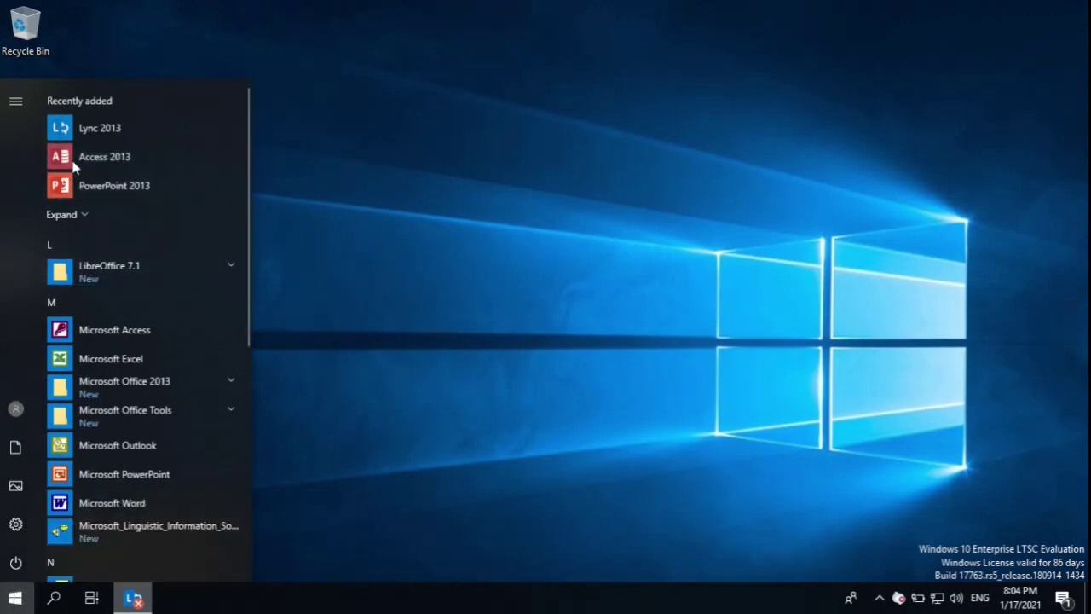
left_click(74, 165)
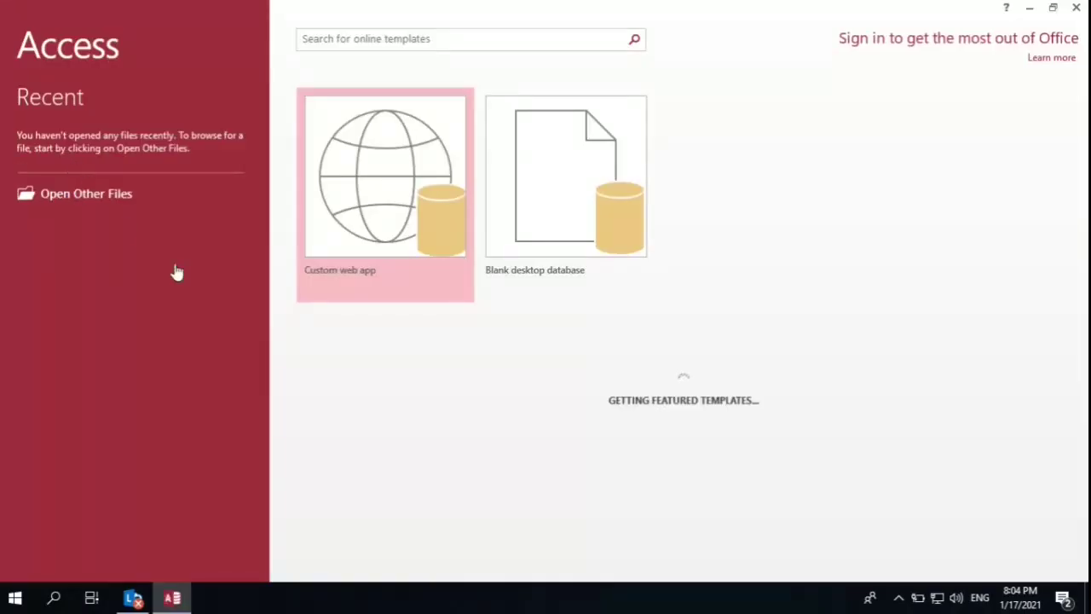
left_click(327, 394)
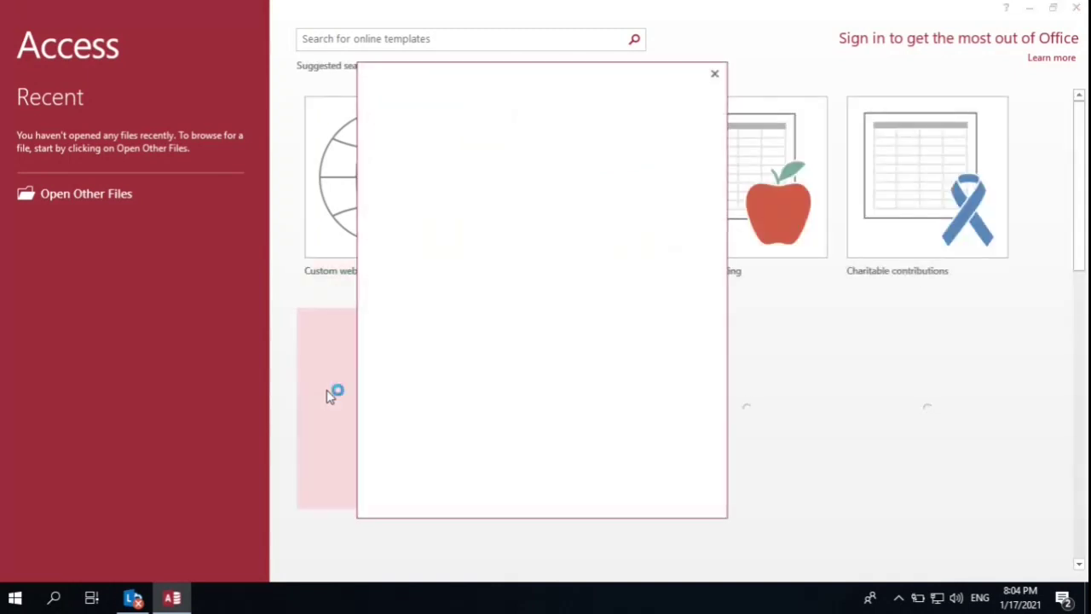
left_click(714, 75)
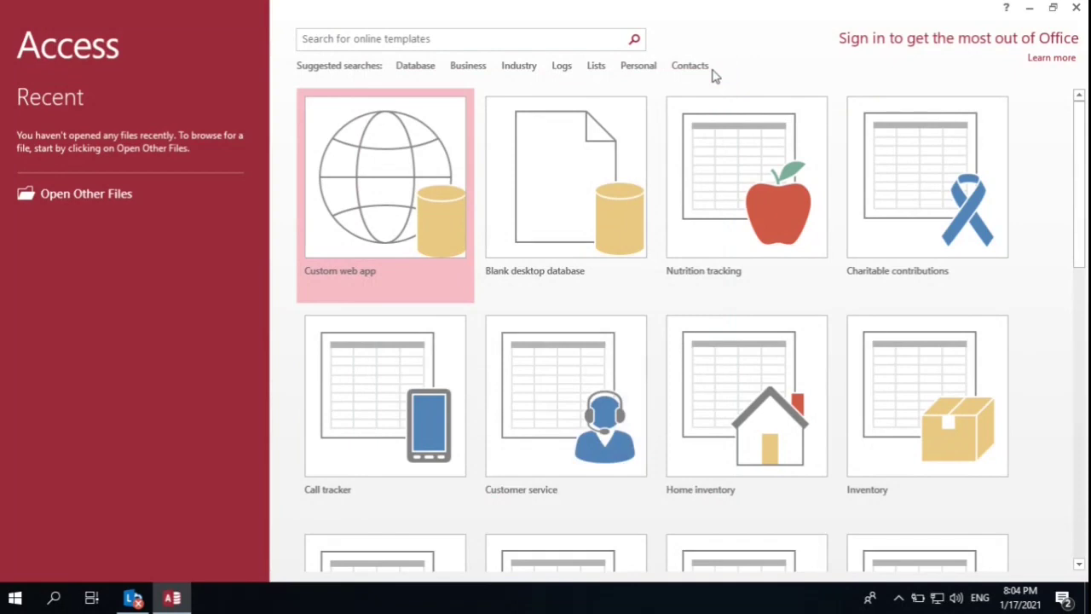
Step: Create a desktop database from the Nutrition tracking template and enable its disabled active content
left_click(775, 199)
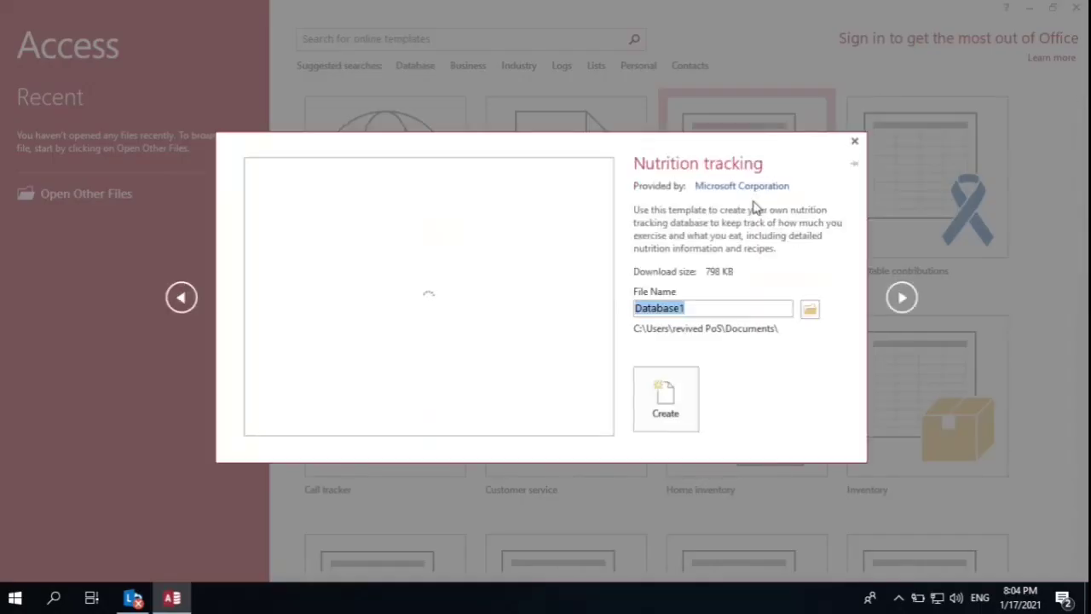
left_click(649, 415)
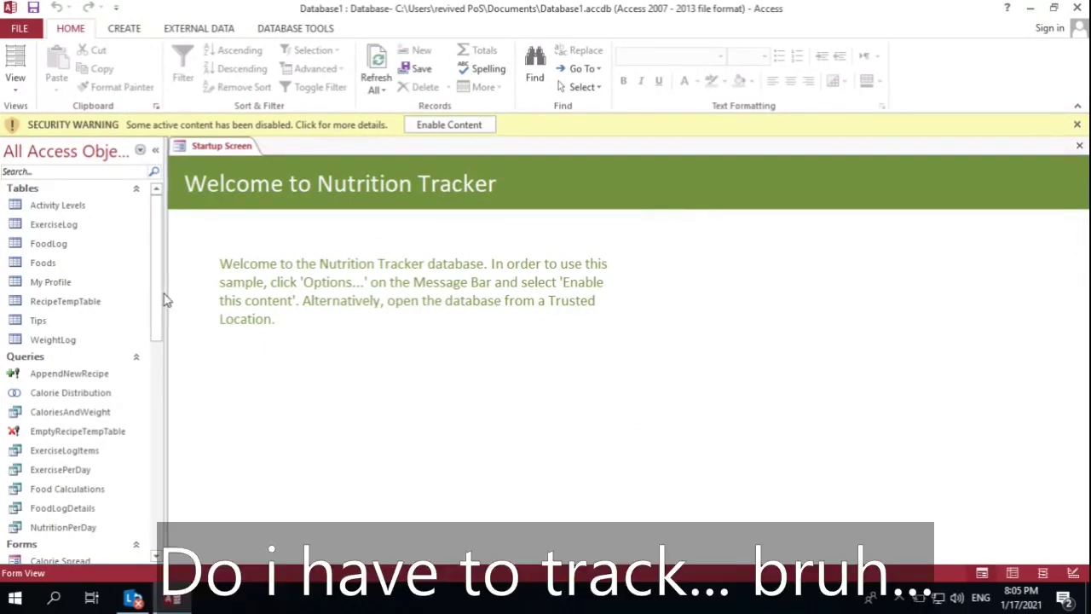
left_click_drag(159, 293, 171, 552)
scroll(161, 267, "up", 15)
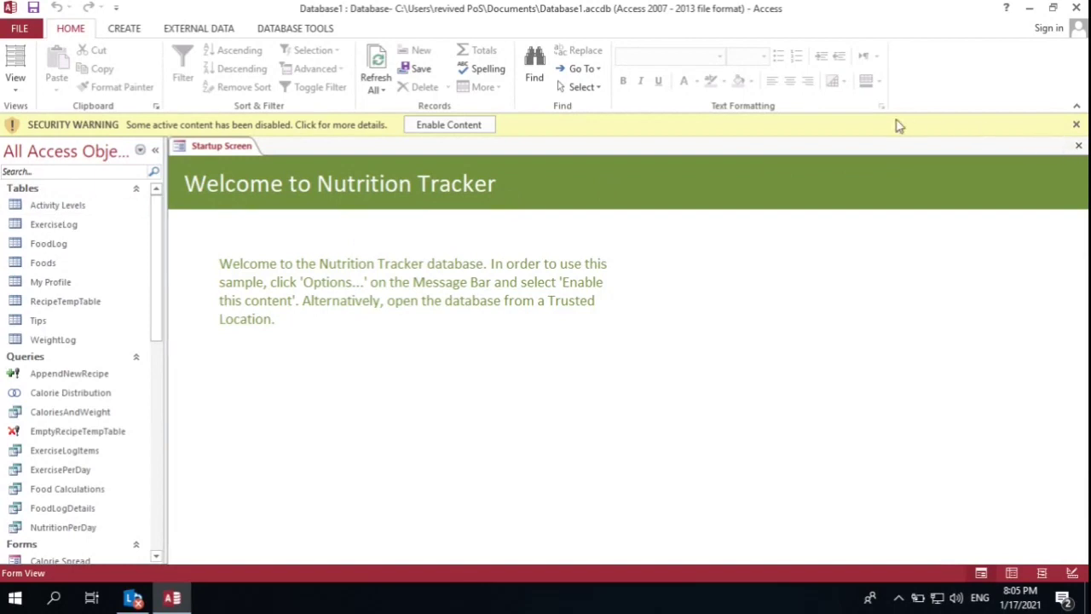
left_click(477, 127)
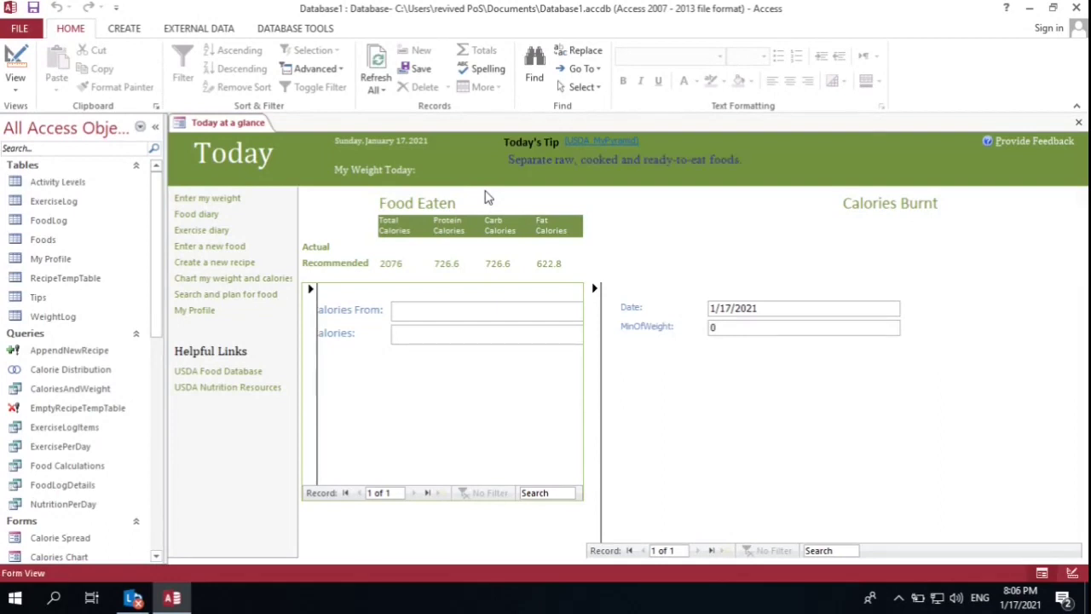
Step: Record today's weight as 9500 in the Nutrition Tracker database
left_click(209, 202)
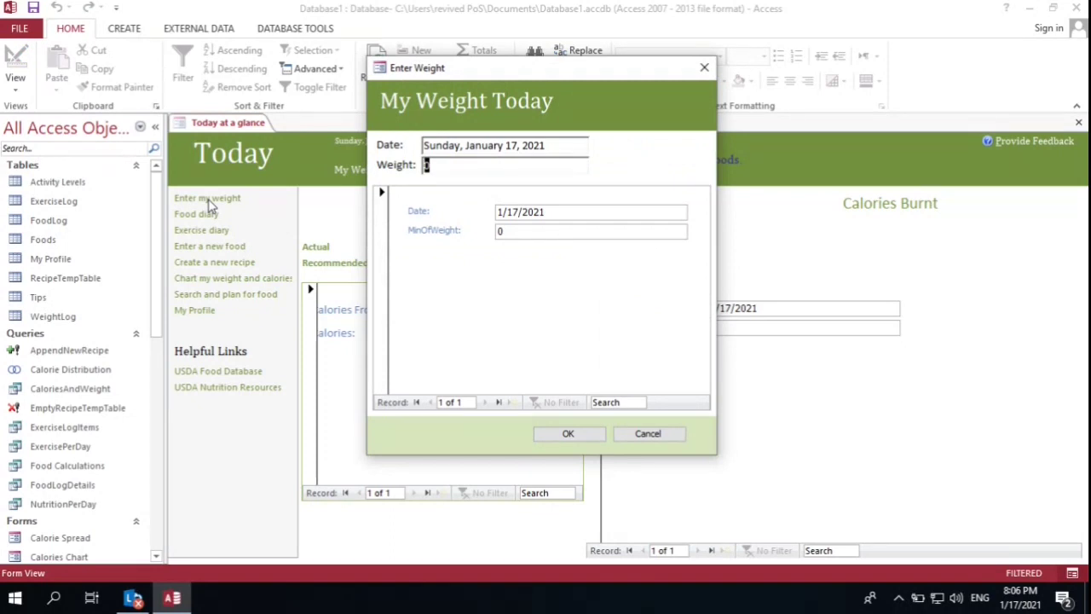
type("9500")
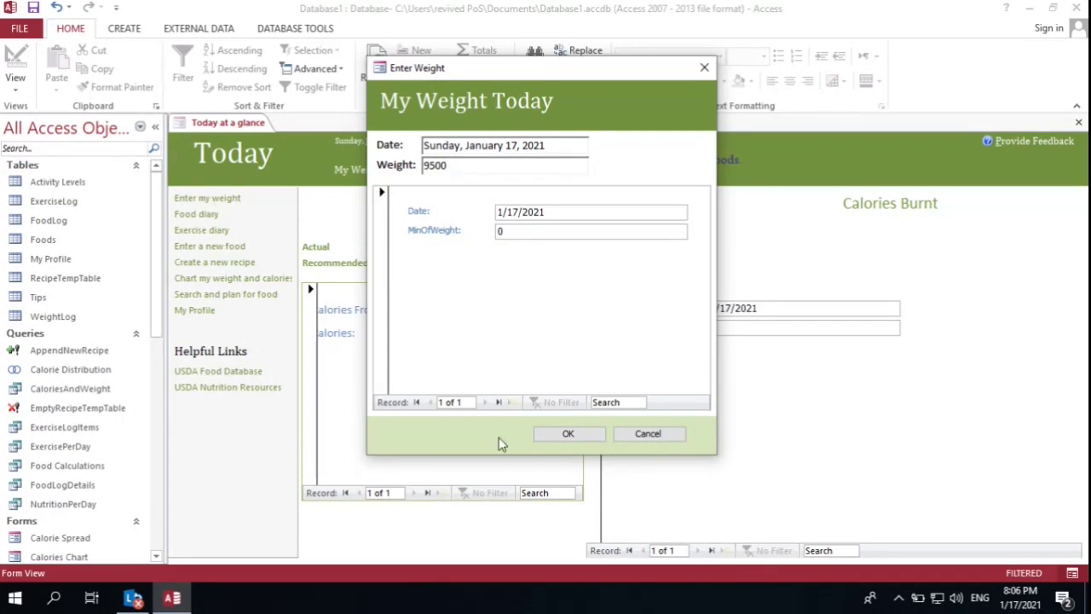
left_click(543, 440)
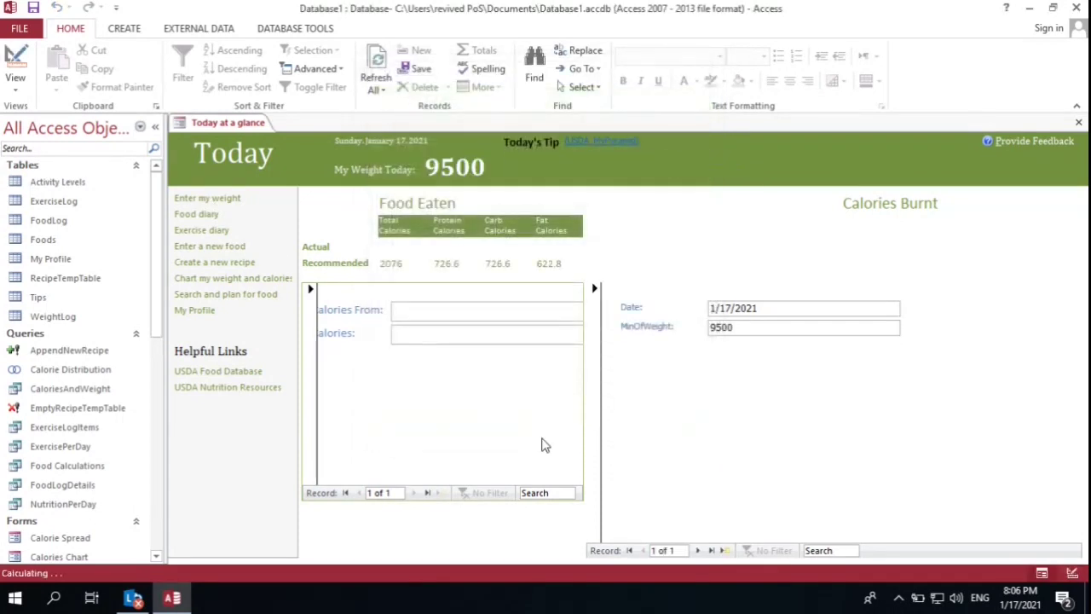
Step: Try to log "shit" as food eaten in the food diary and accept it through the food search
left_click(193, 217)
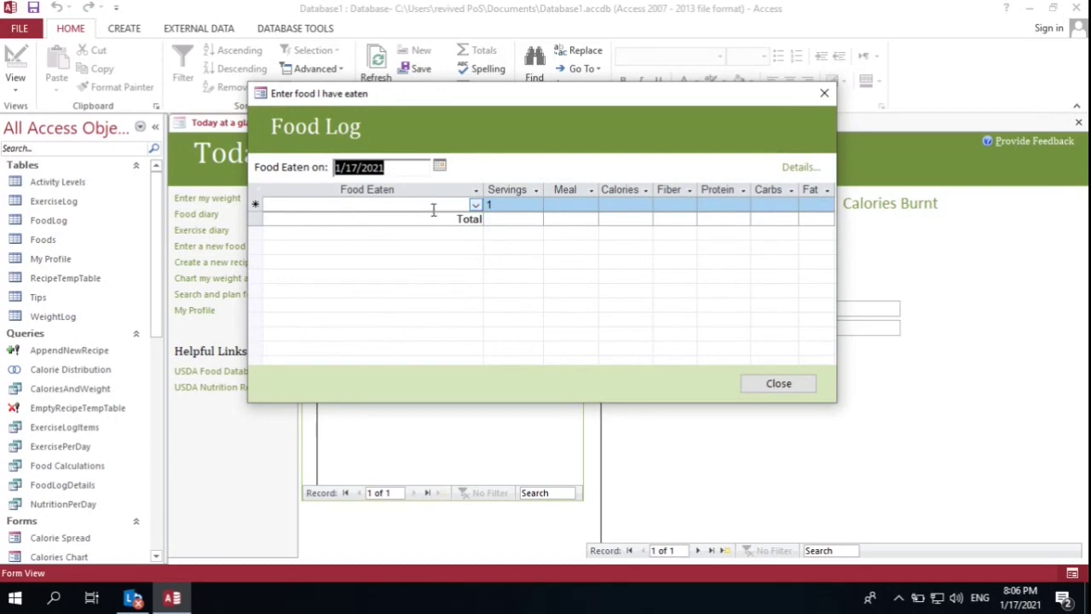
left_click(432, 208)
type("shit")
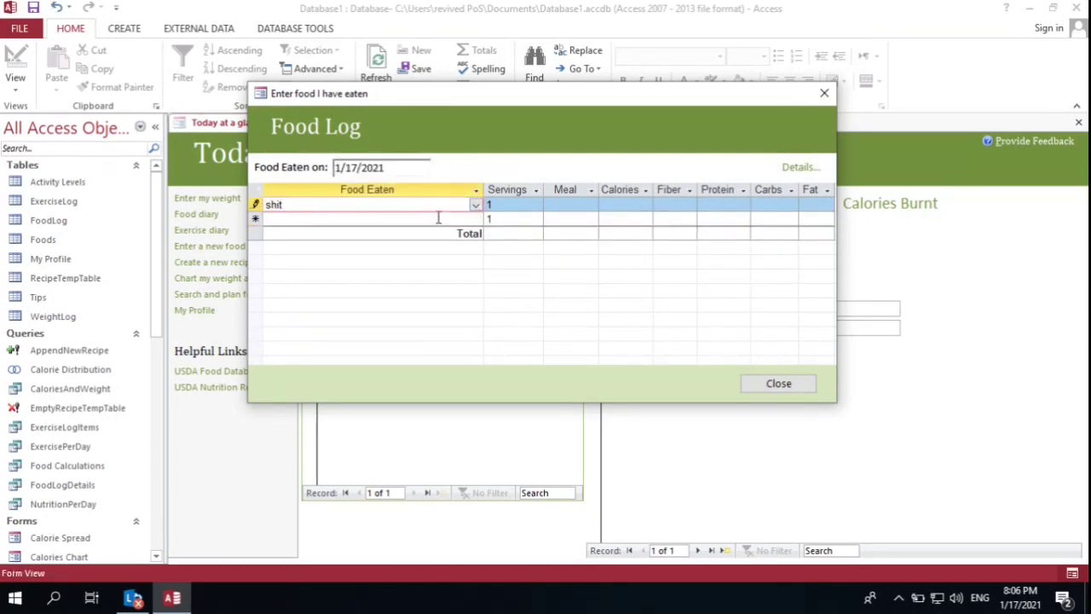
left_click(439, 221)
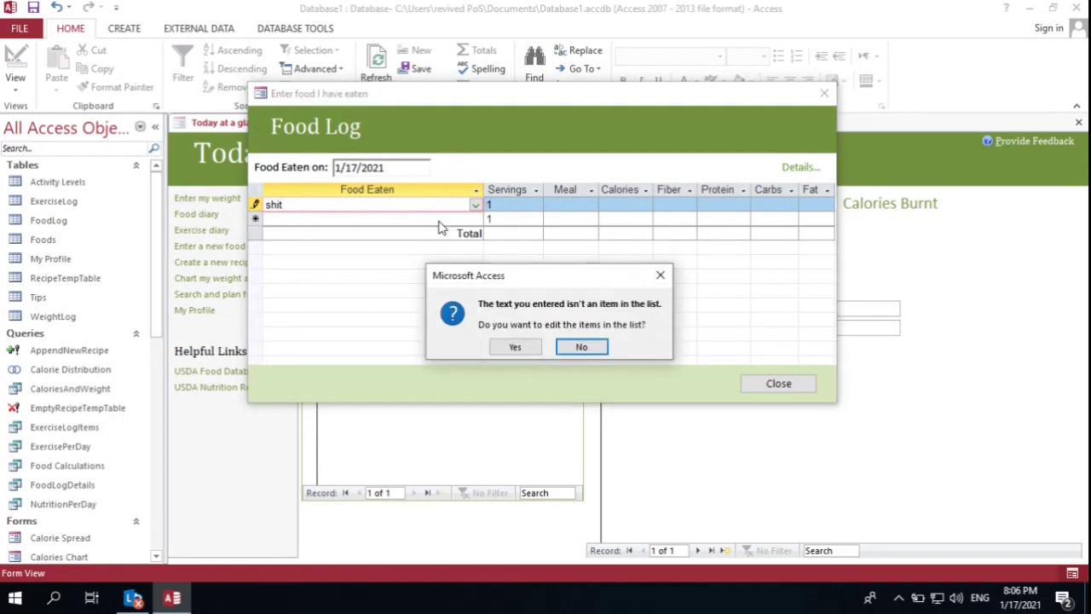
left_click(514, 346)
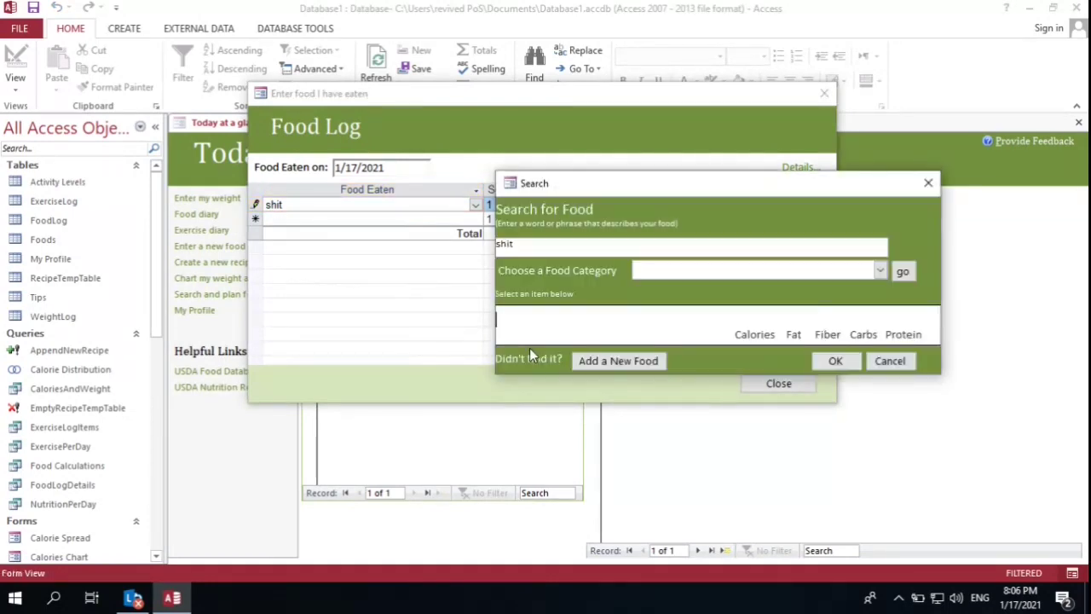
left_click(847, 363)
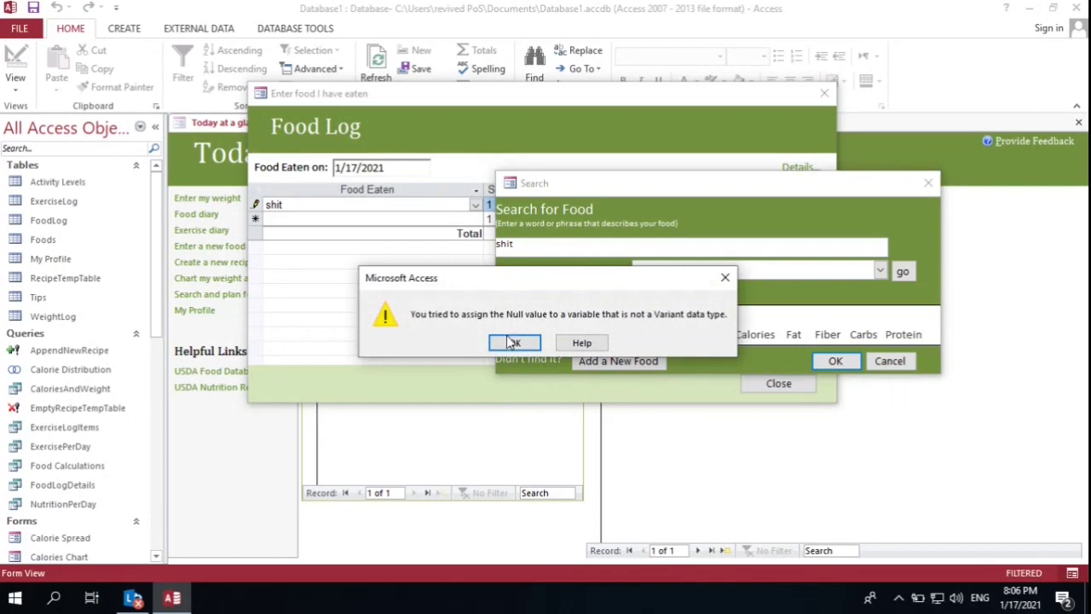
Step: Dismiss the macro error, close the food search and close the Food Log without saving its entry
left_click(512, 342)
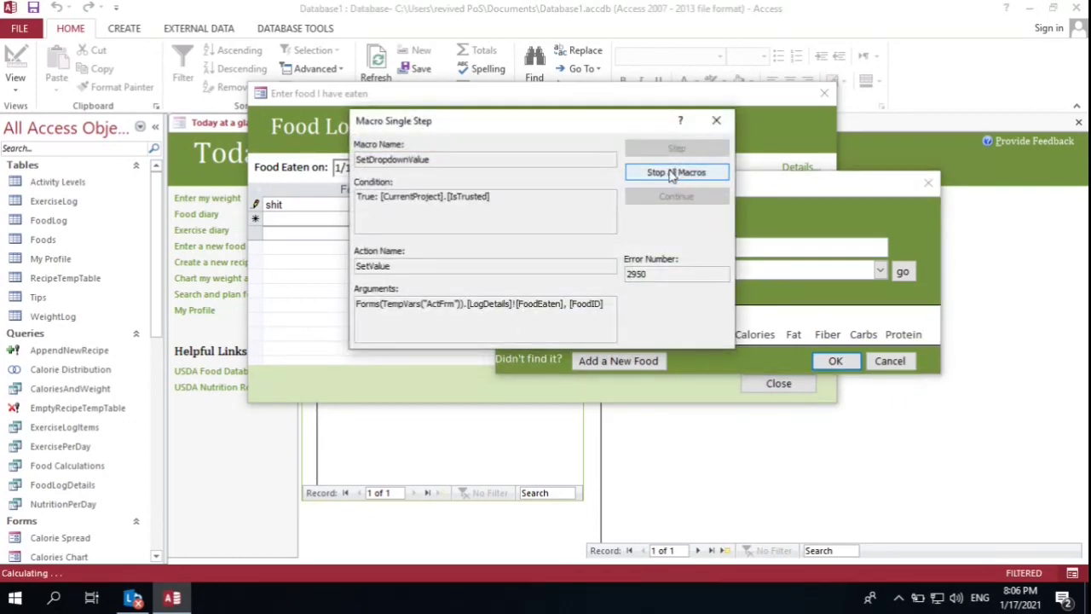
left_click(716, 120)
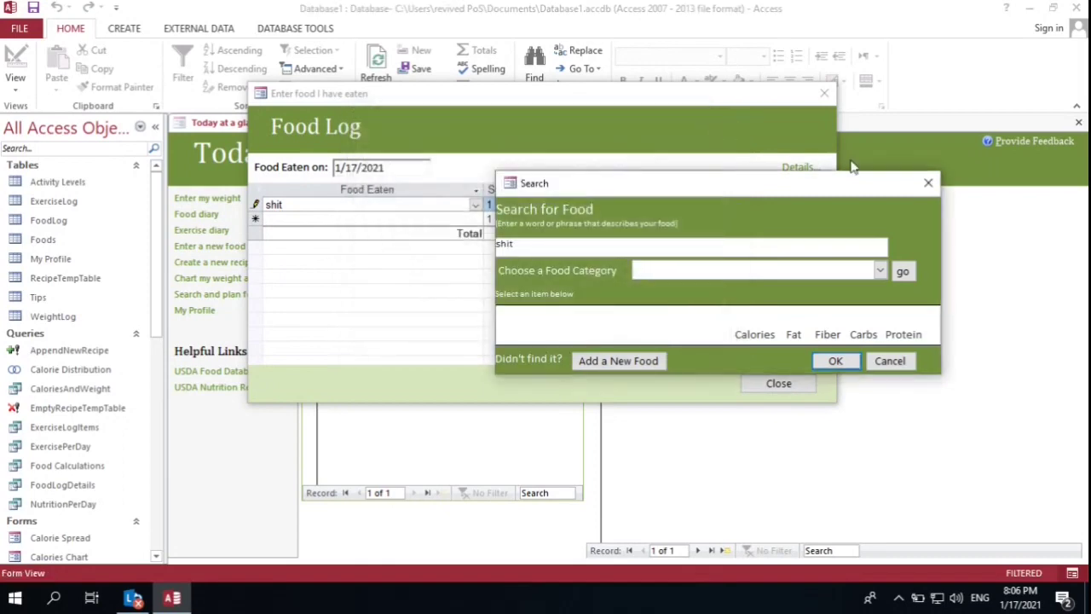
left_click(928, 183)
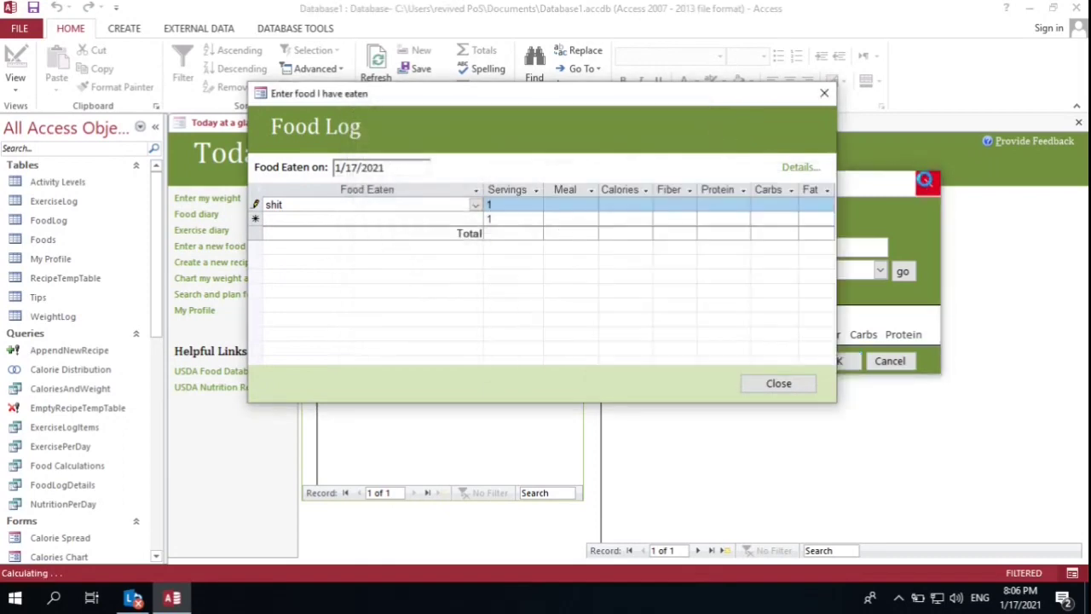
left_click(820, 94)
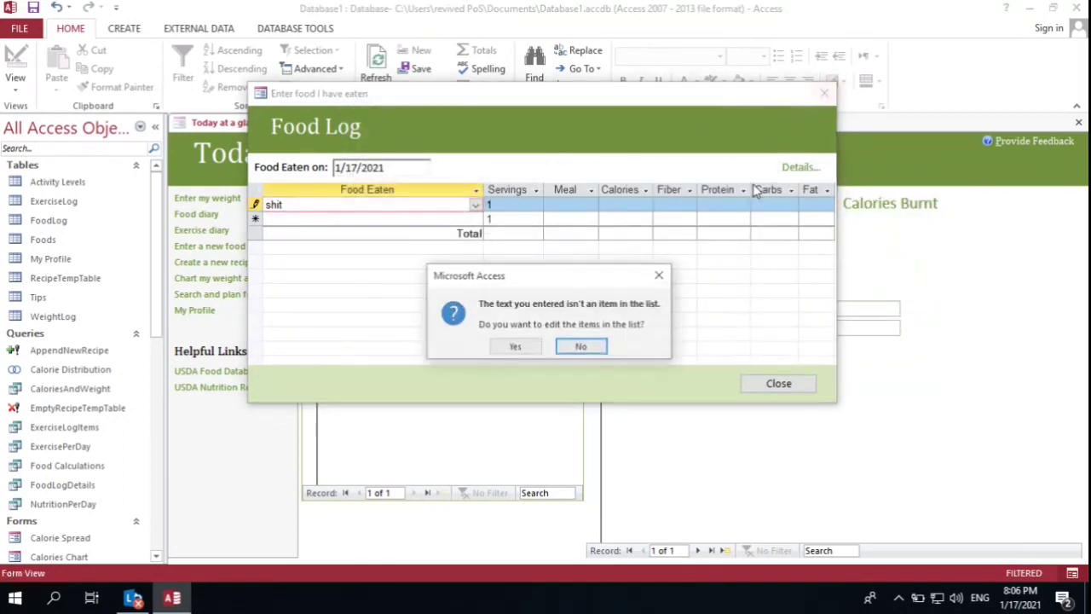
left_click(565, 348)
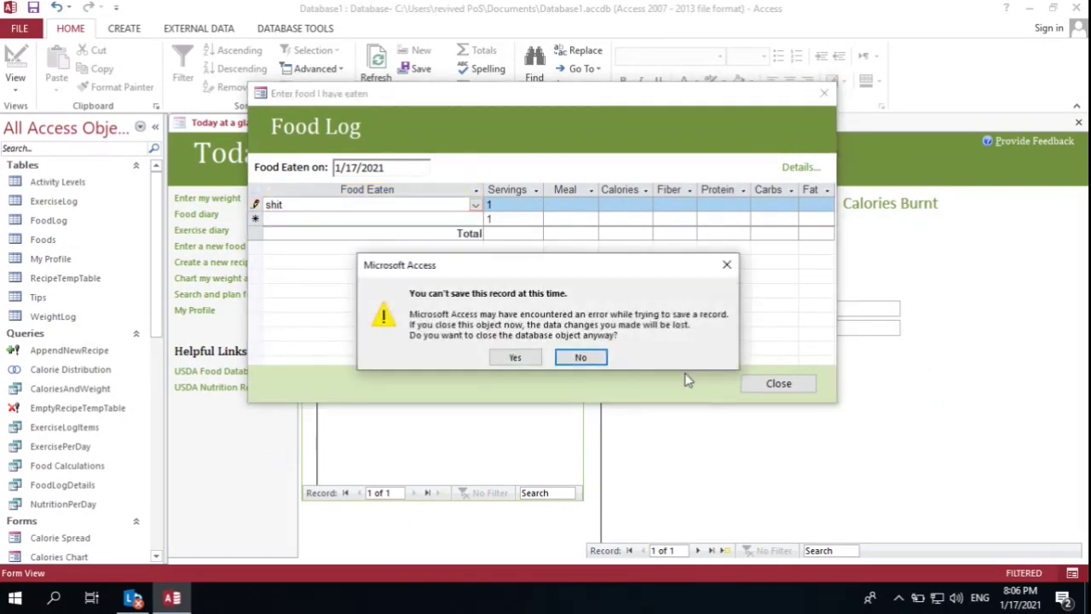
left_click(515, 357)
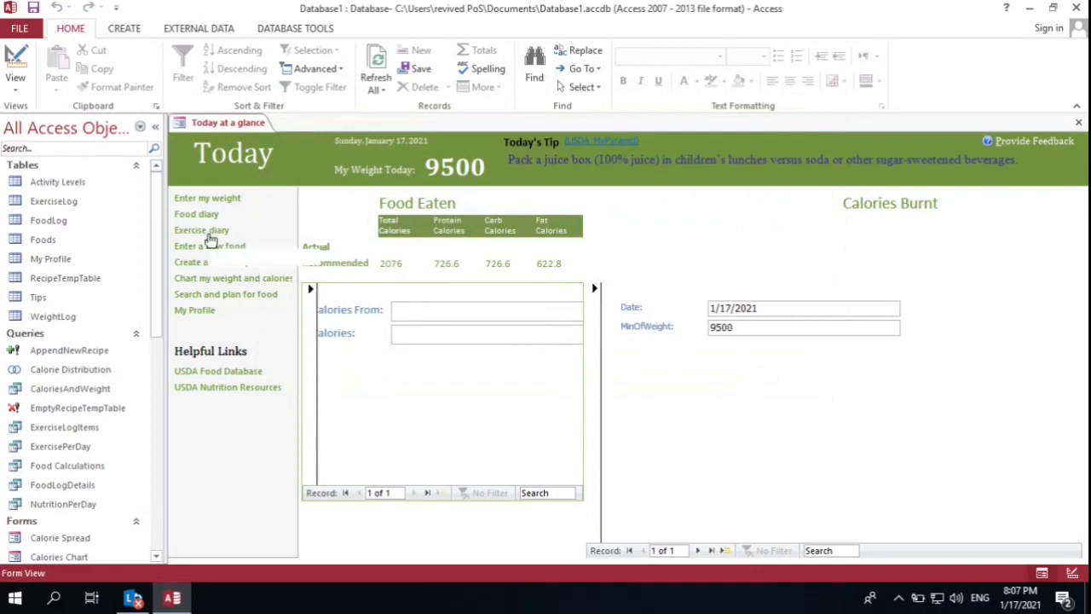
left_click(449, 310)
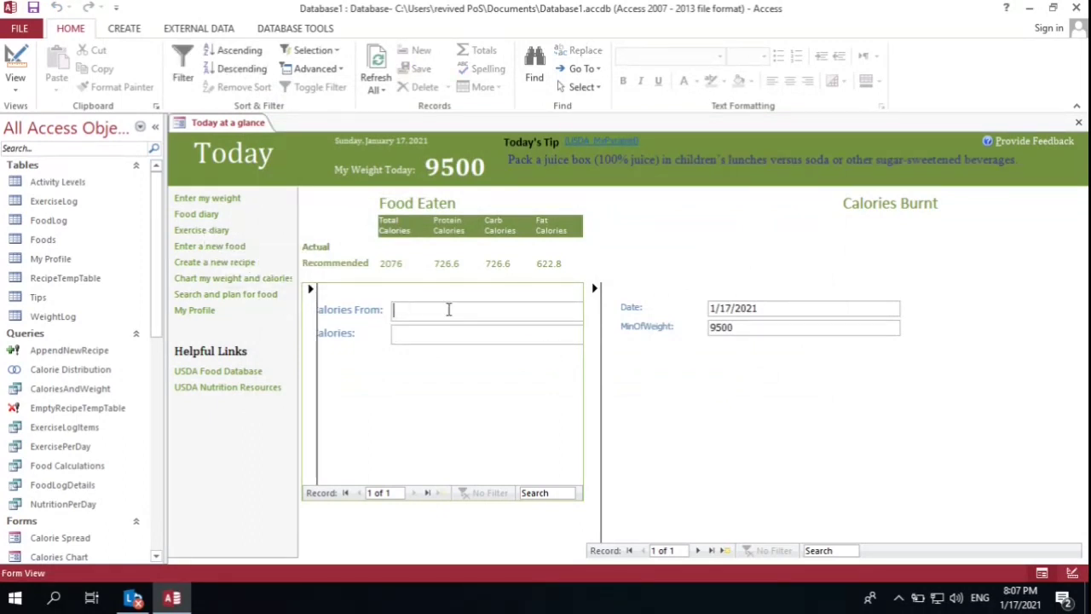
left_click(444, 337)
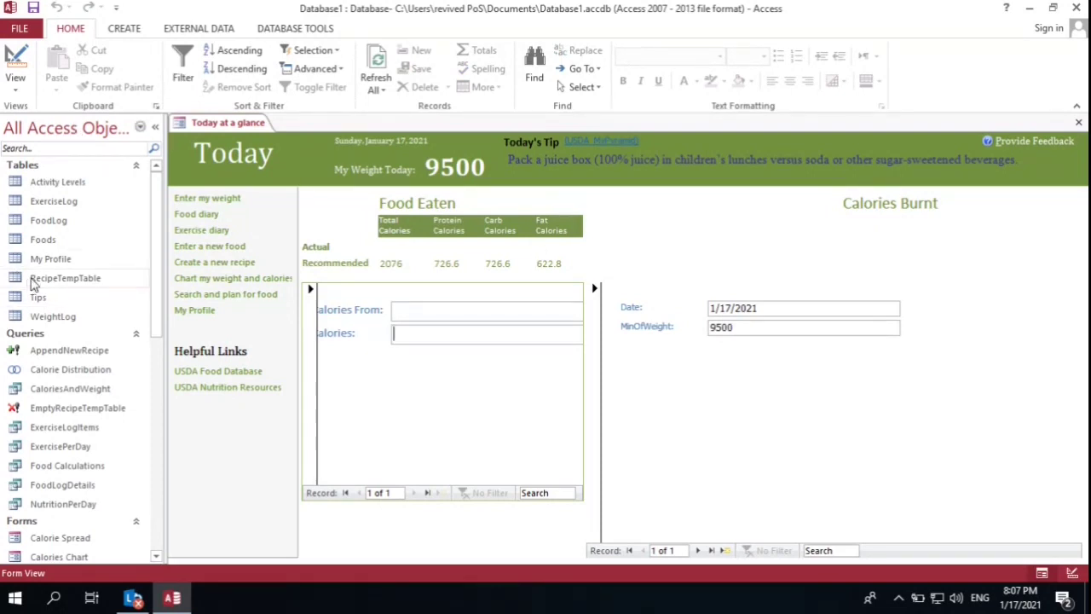
left_click(53, 259)
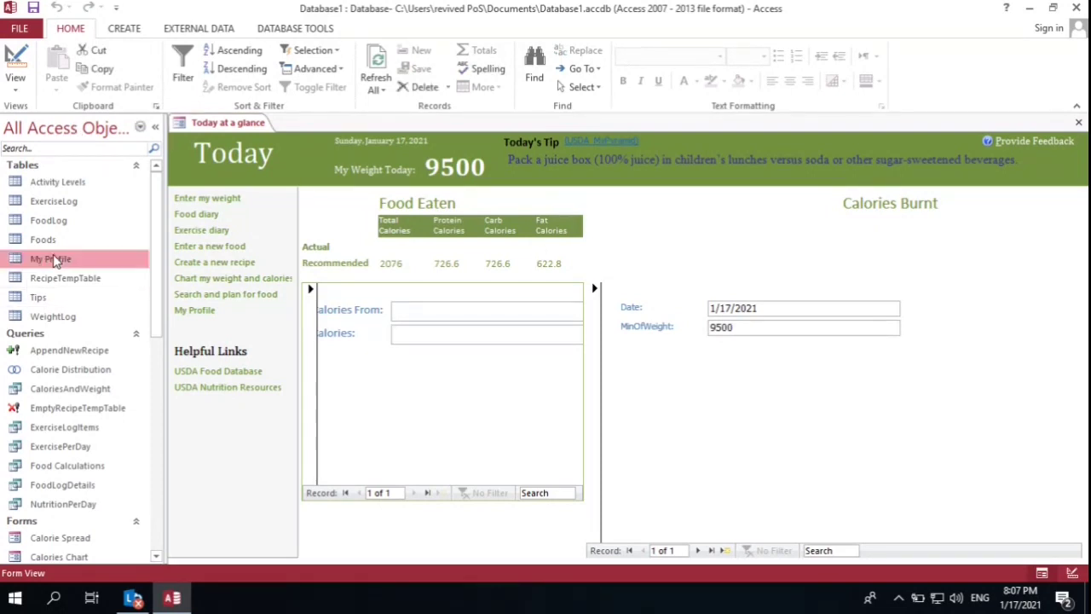
left_click(84, 306)
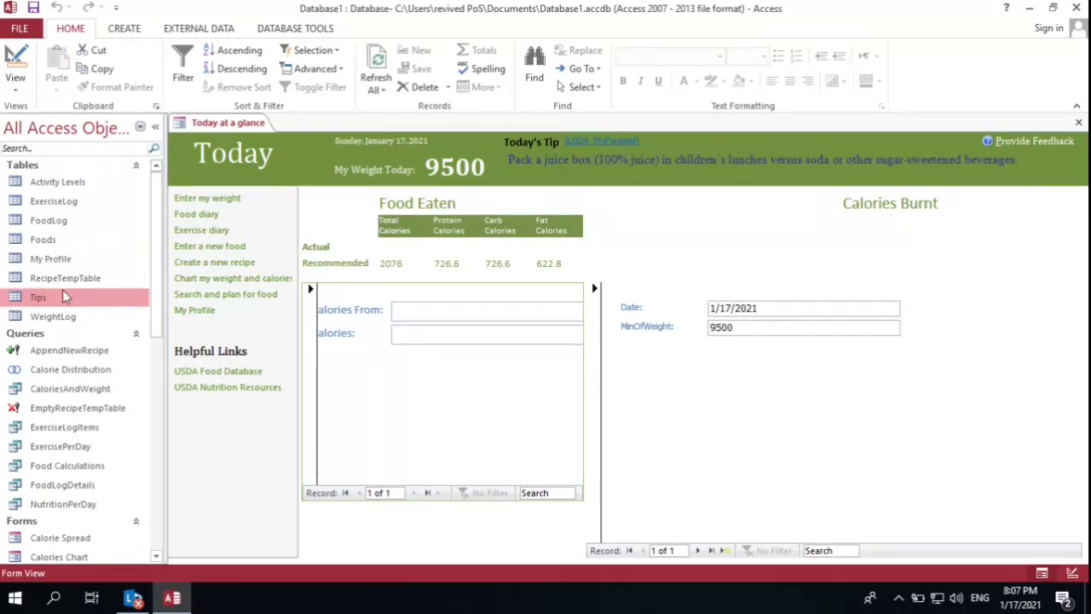
Step: Open the RecipeTempTable and Tips tables and look through the tip records to the end and back
double_click(66, 279)
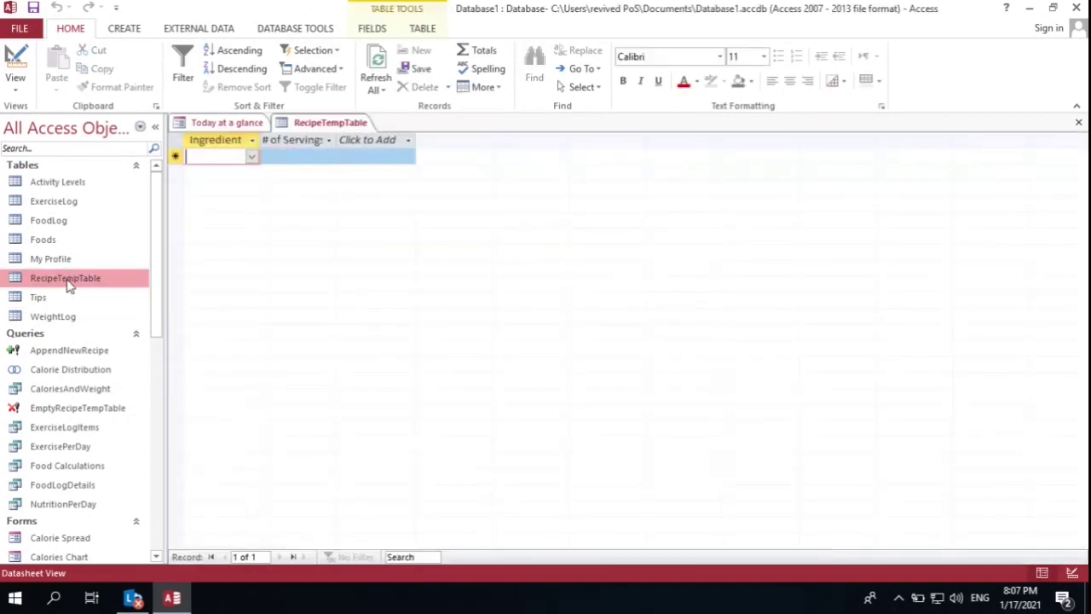
left_click(46, 297)
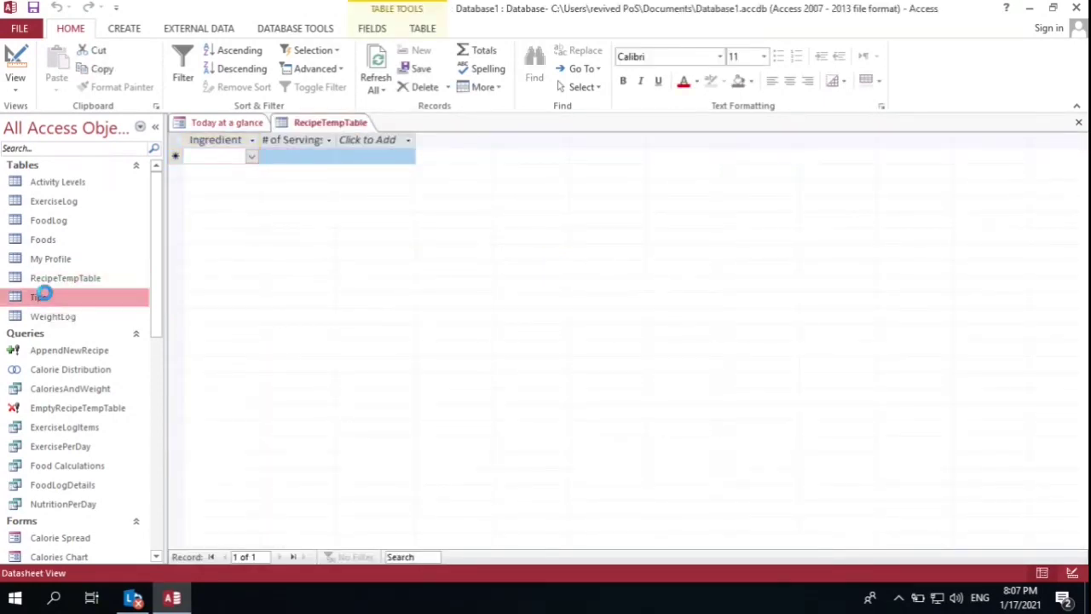
double_click(45, 298)
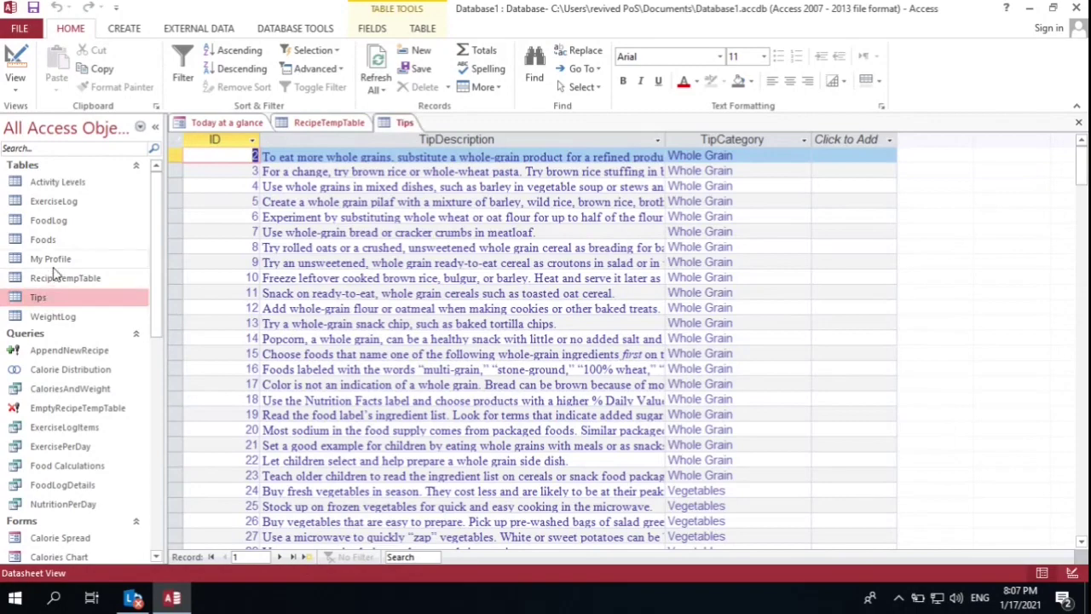
scroll(542, 413, "down", 20)
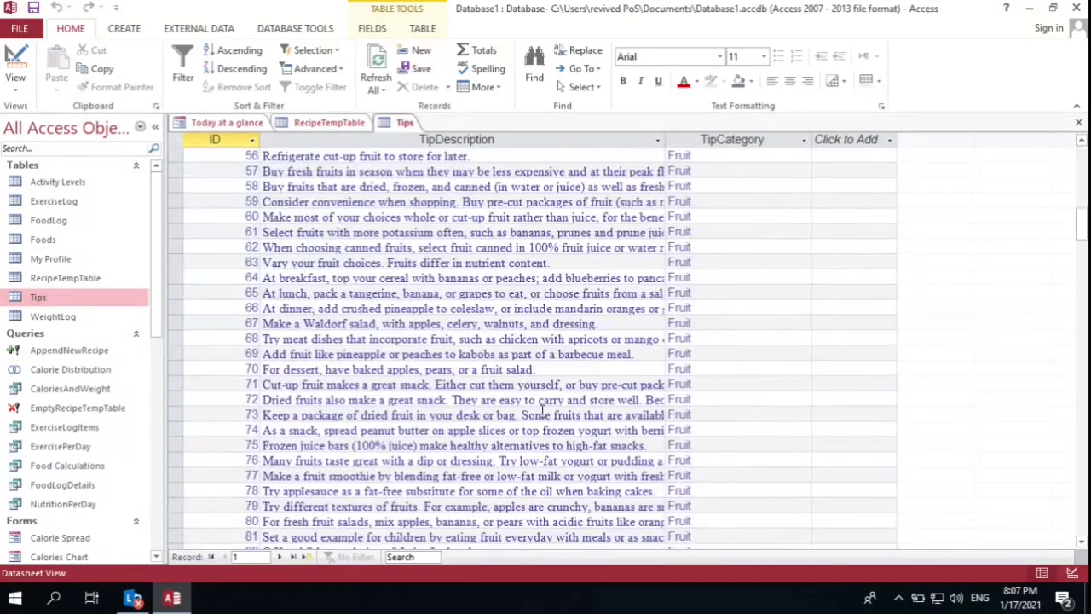
scroll(542, 413, "down", 20)
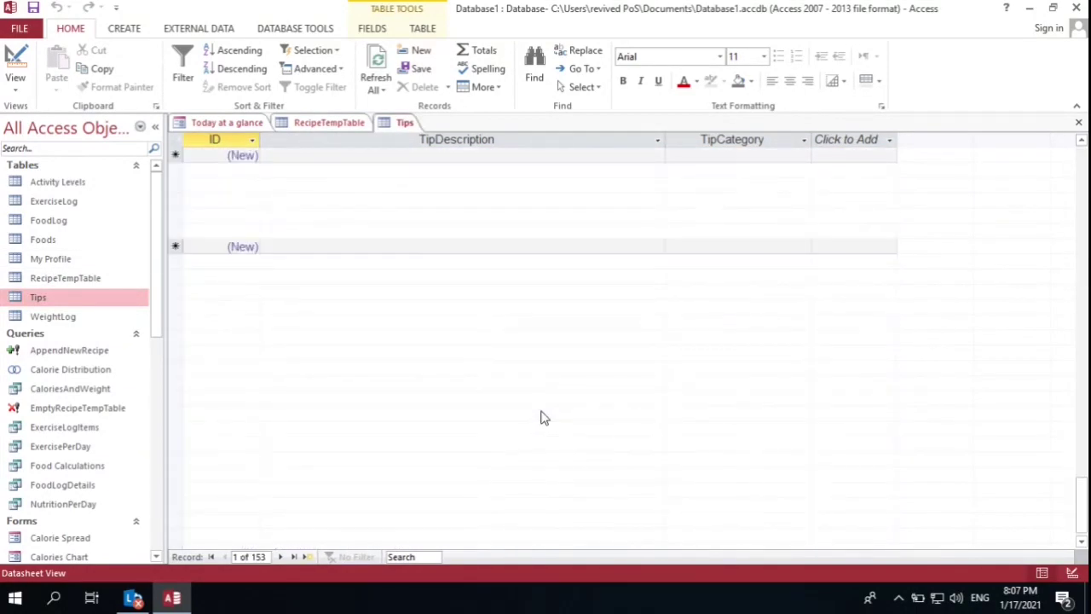
scroll(542, 412, "up", 2)
scroll(542, 413, "down", 2)
scroll(542, 413, "up", 5)
scroll(542, 412, "up", 20)
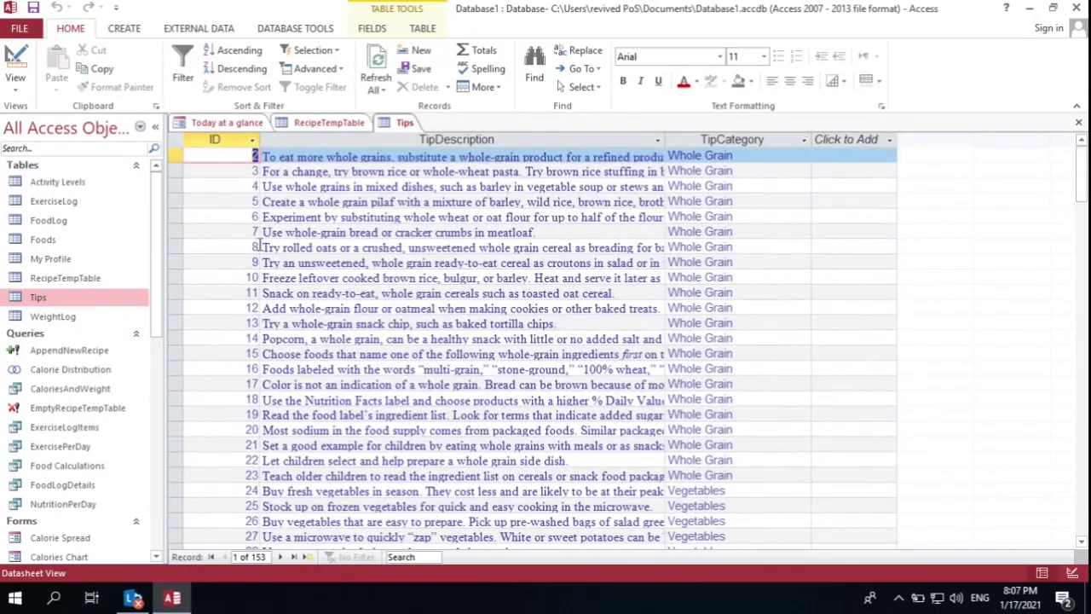
Step: Open the My Profile and FoodLog tables to view their records
double_click(48, 261)
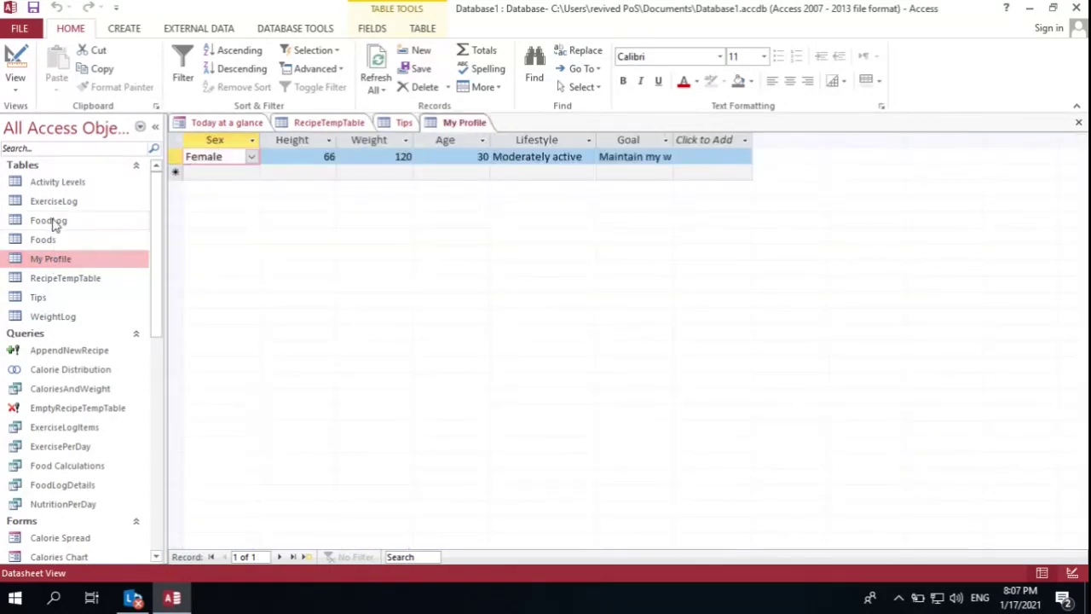
left_click(52, 221)
double_click(51, 220)
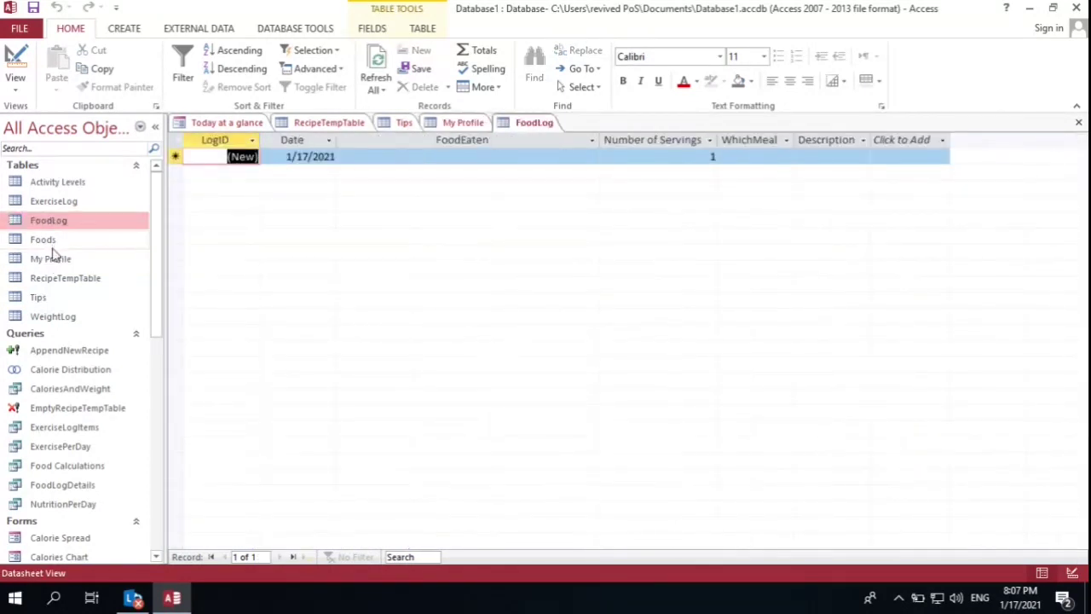
Step: Open the Foods table and browse far down through its food records
double_click(51, 239)
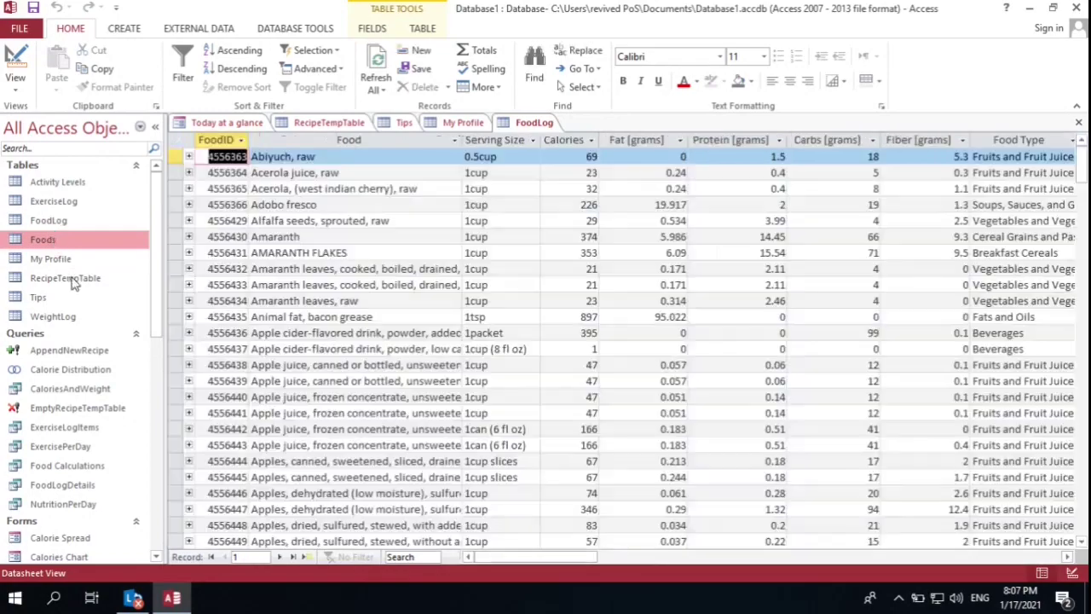
scroll(75, 298, "down", 2)
scroll(436, 375, "down", 20)
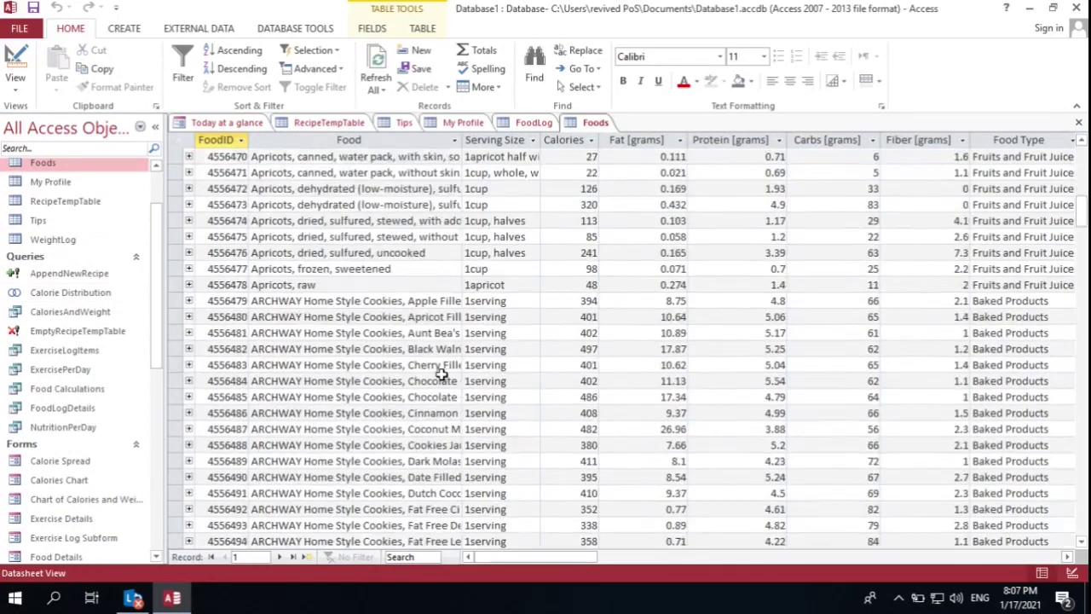
scroll(436, 375, "down", 20)
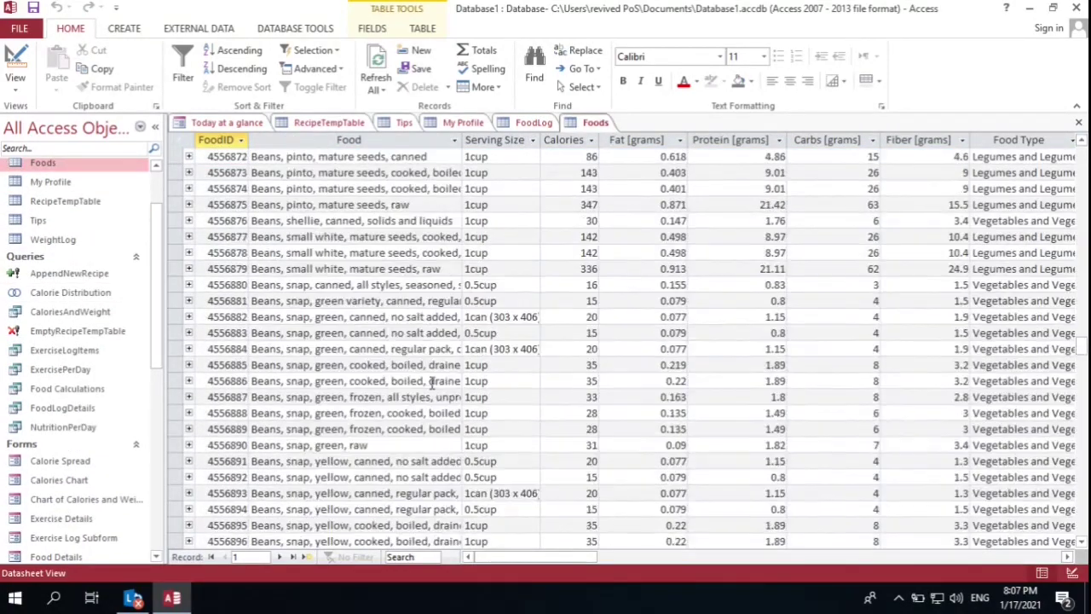
scroll(432, 383, "down", 20)
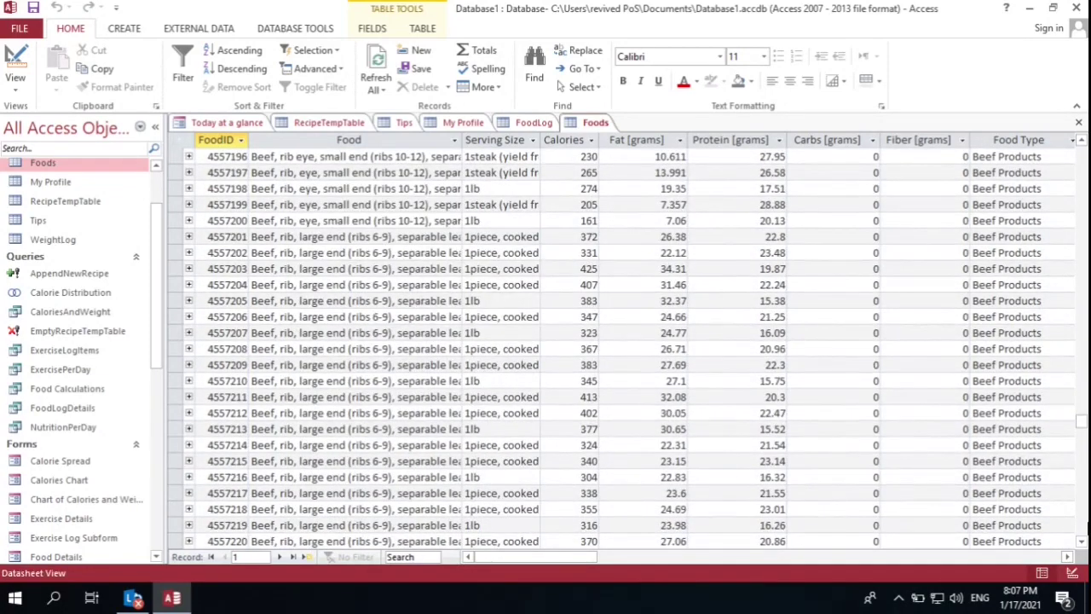
left_click(1081, 481)
left_click(1080, 482)
left_click(1080, 482)
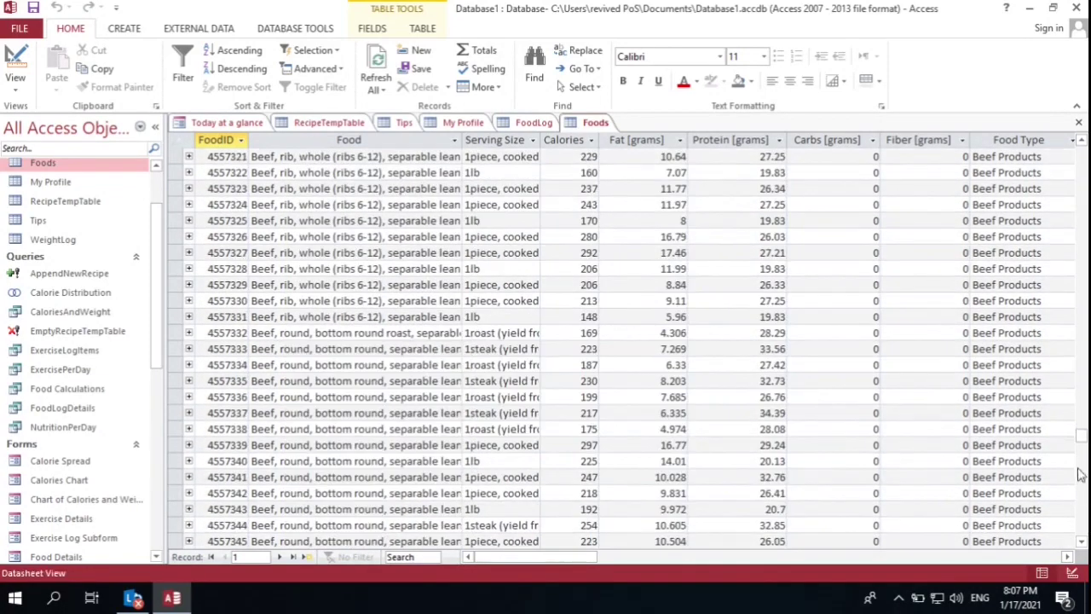
left_click_drag(1081, 441, 1084, 516)
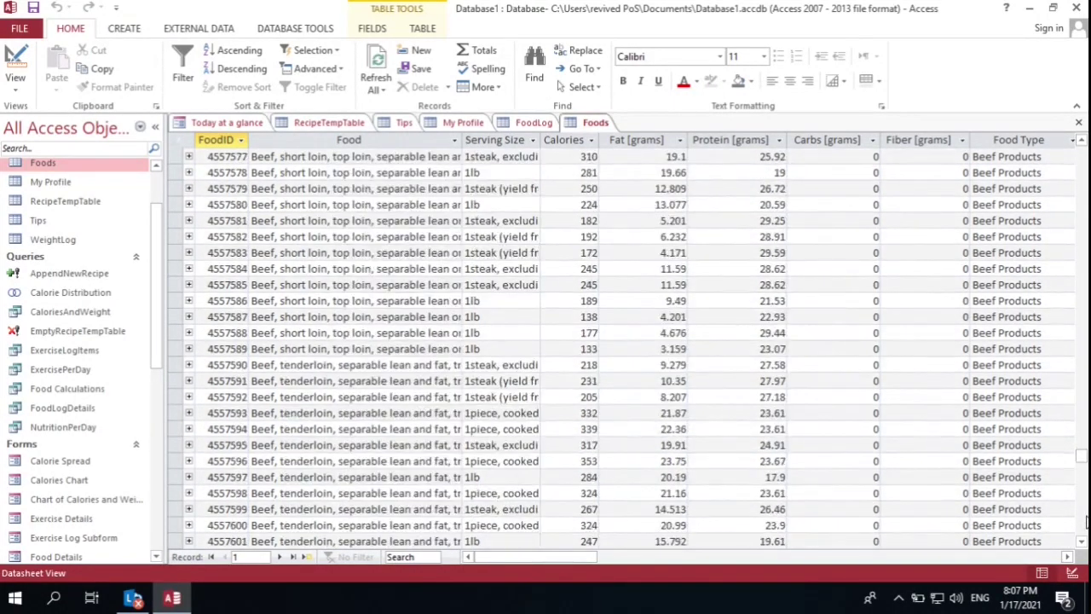
left_click(1084, 512)
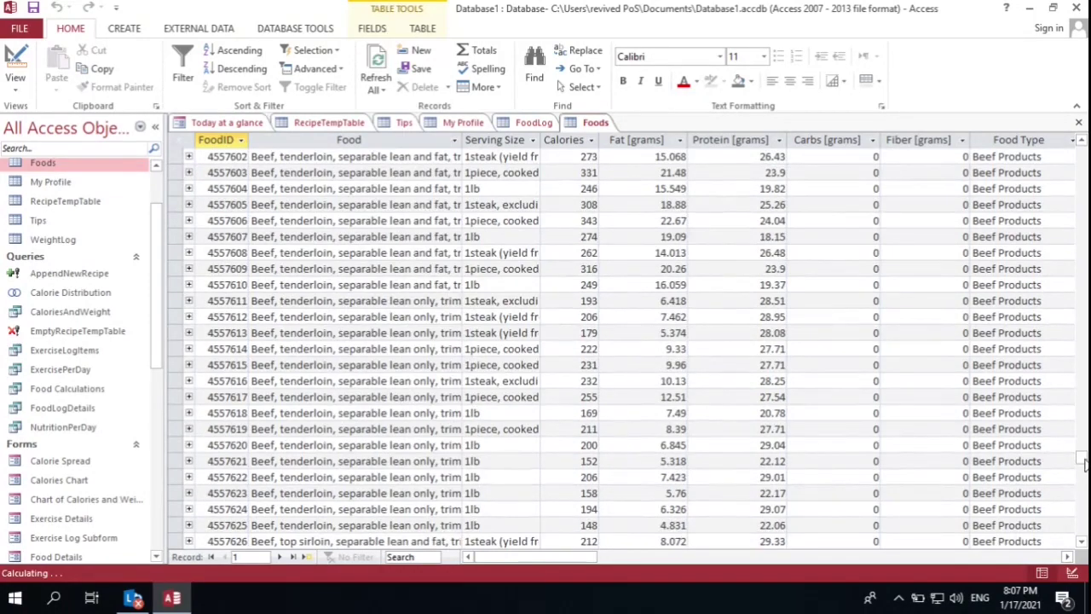
left_click(1085, 516)
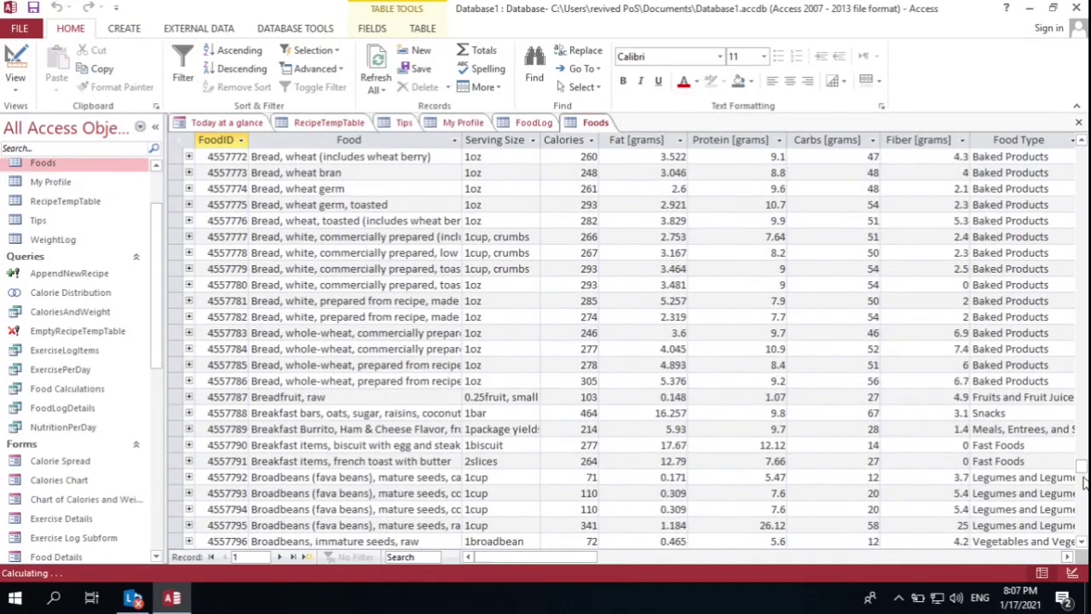
left_click_drag(1084, 477, 1084, 508)
left_click(1084, 533)
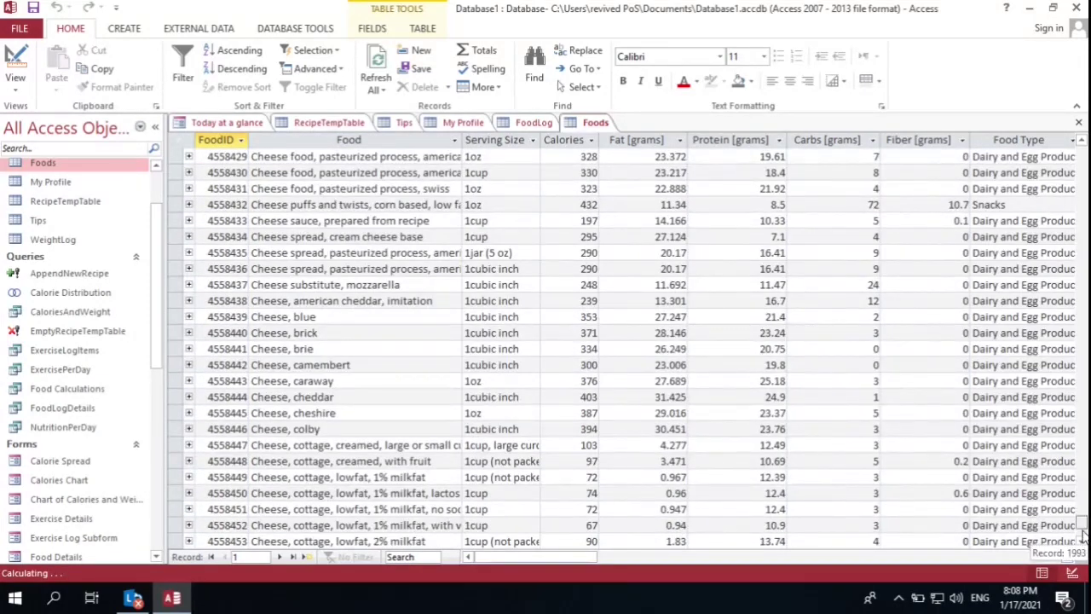
left_click(1082, 539)
mouse_move(1080, 539)
left_mouse_down()
mouse_move(1083, 552)
mouse_move(1082, 535)
left_mouse_up()
Step: Open the Food Totals, New Recipe Details and Startup Screen forms
scroll(58, 384, "down", 4)
left_click(57, 404)
double_click(56, 406)
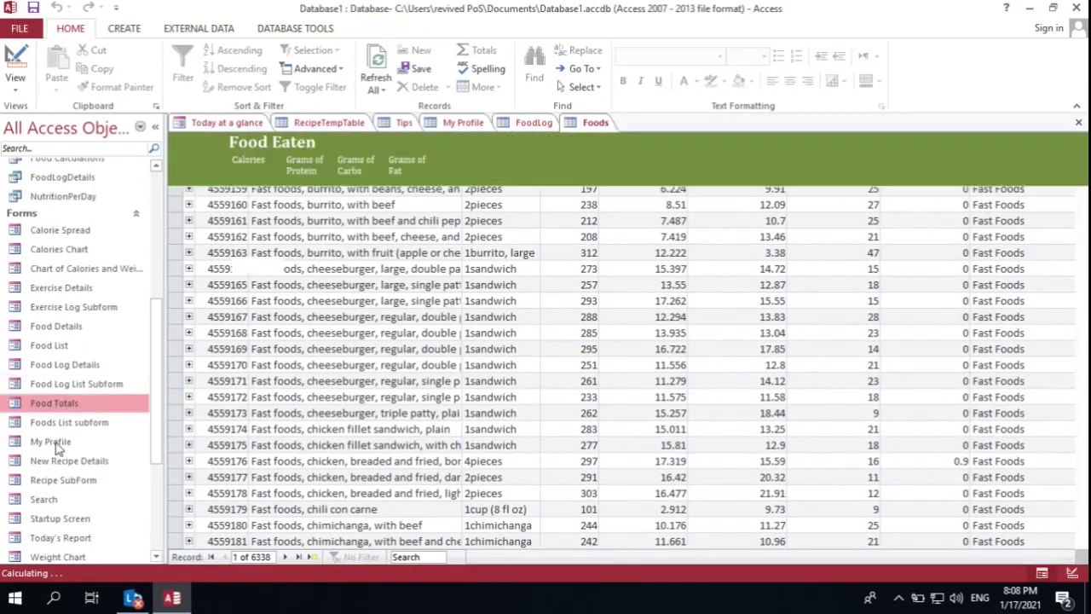
double_click(55, 461)
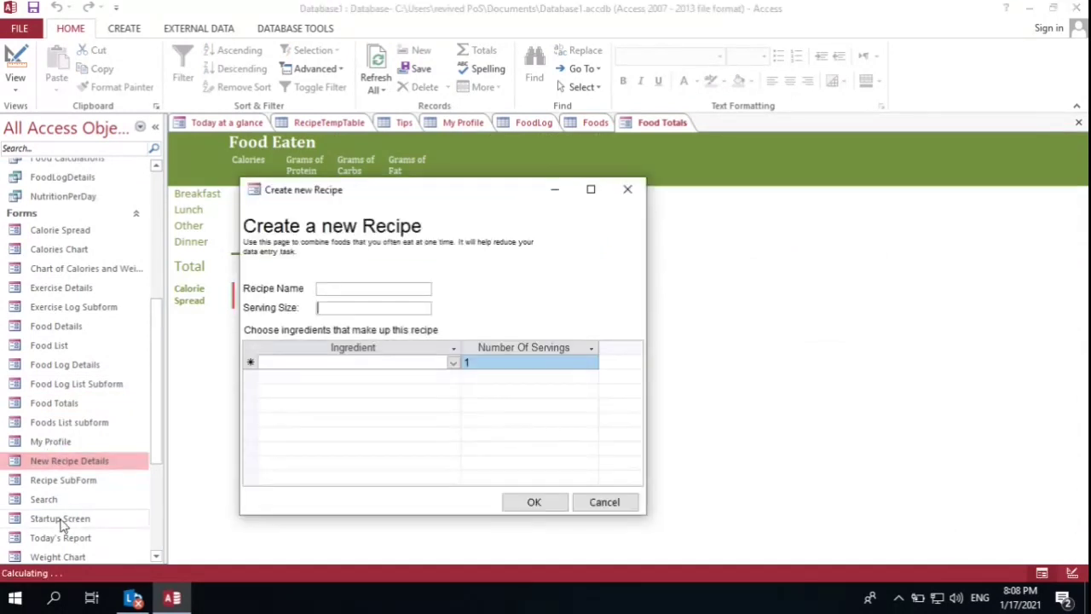
double_click(61, 522)
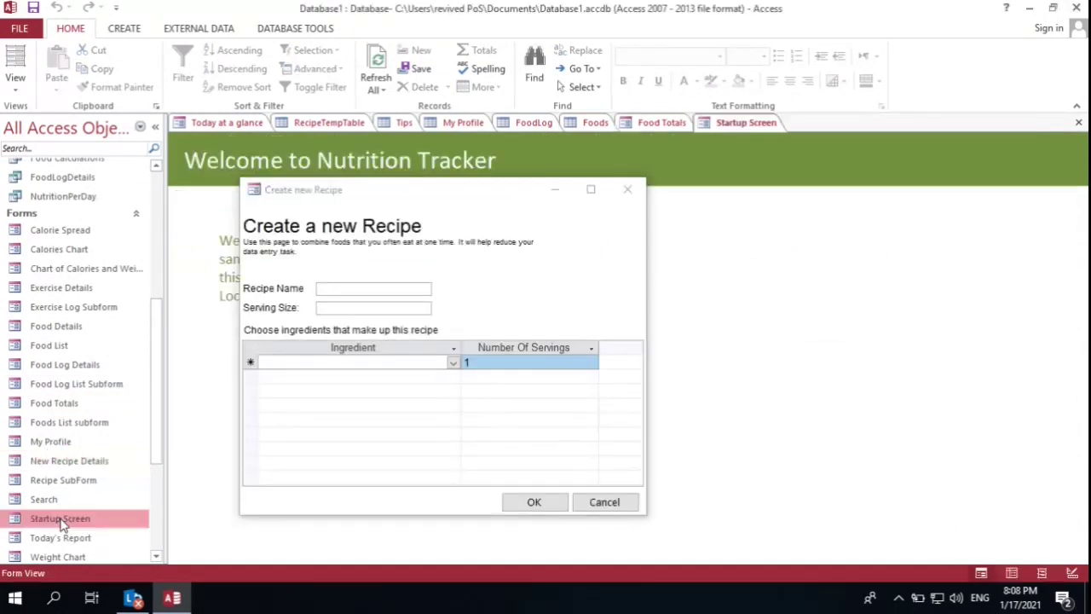
Step: Open the Today's Report form and cancel the open Create new Recipe form
double_click(62, 538)
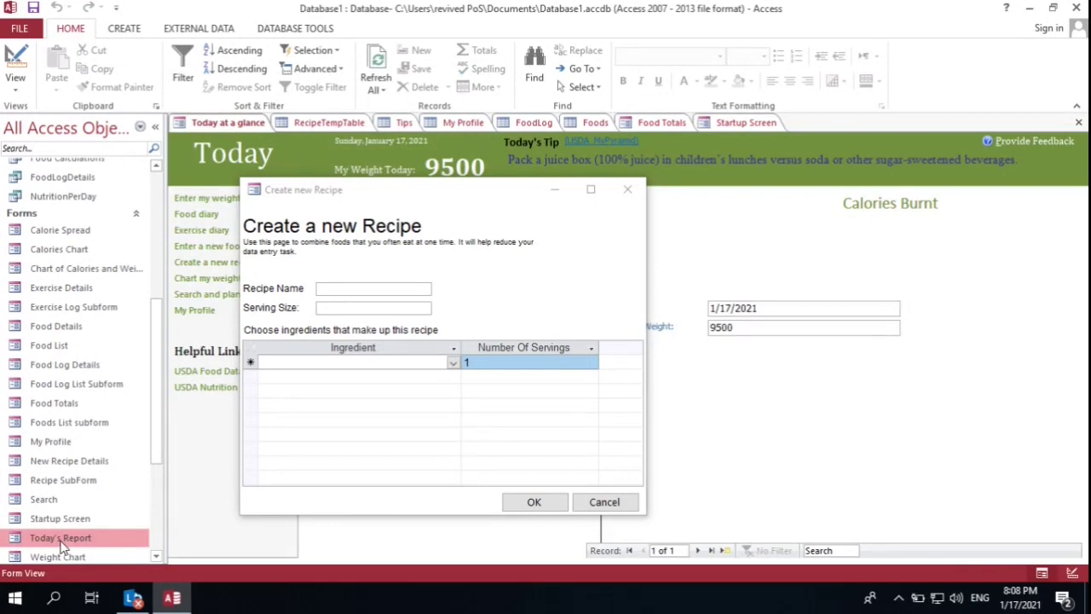
left_click(609, 502)
left_click(604, 502)
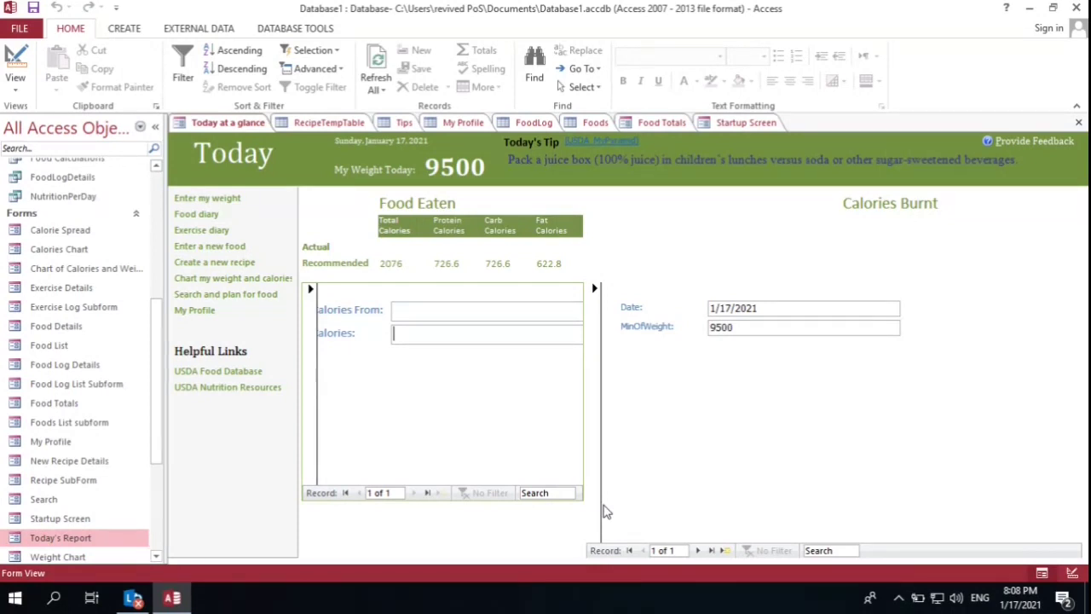
Step: Look through the Access commands for creating objects, handling external data and working with database tools
left_click(128, 28)
left_click(183, 28)
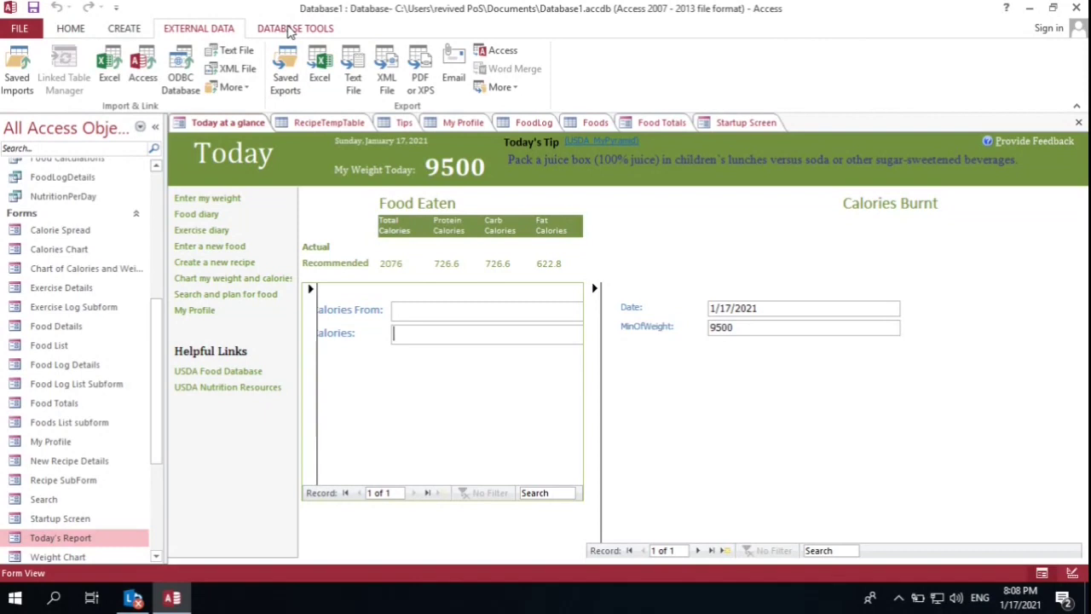
left_click(289, 30)
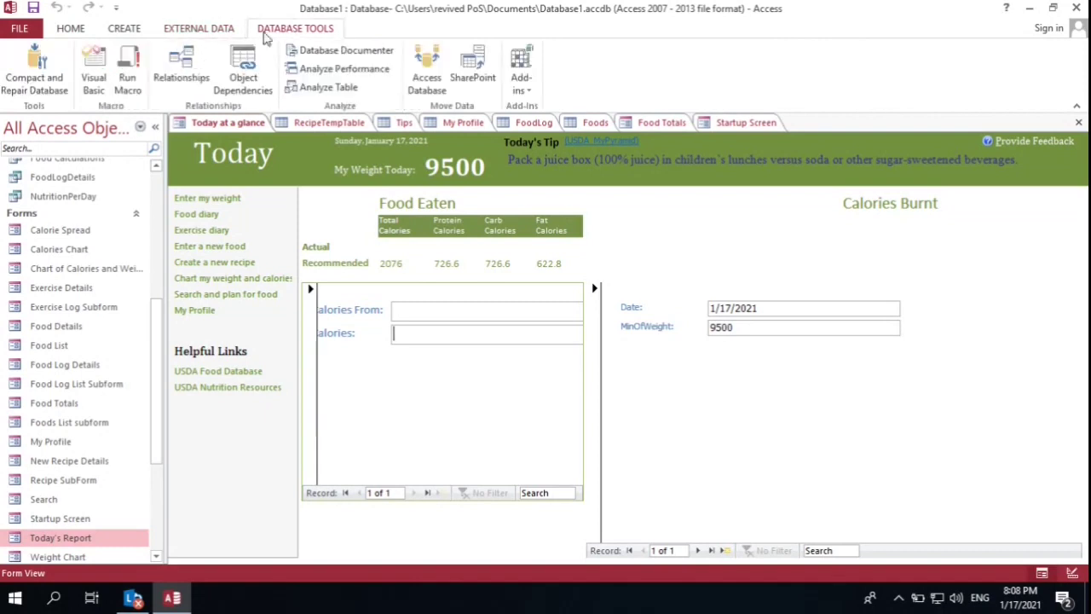
left_click(126, 29)
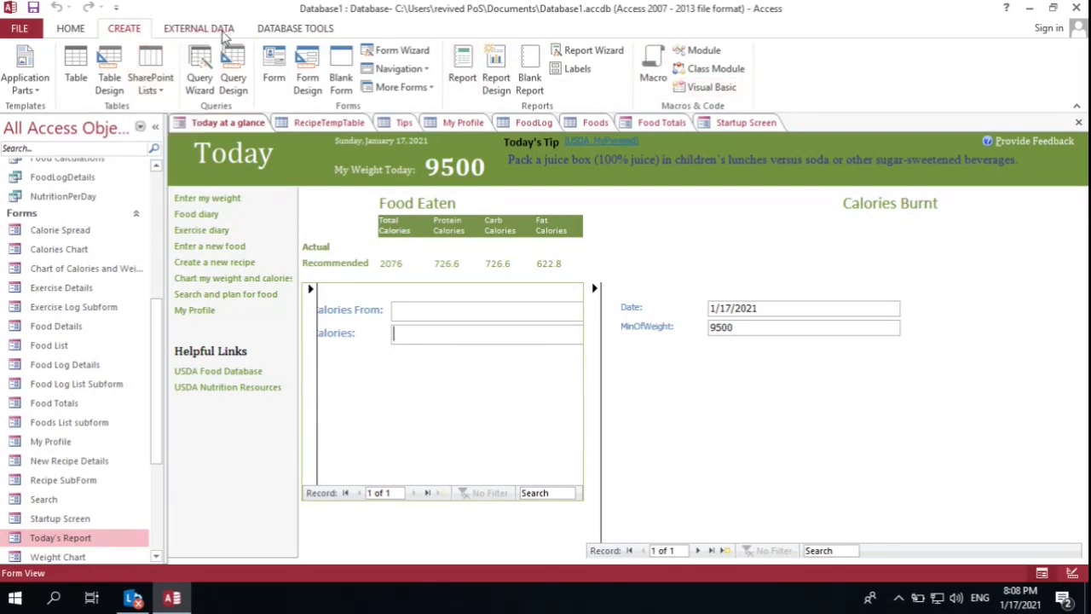
left_click(209, 29)
left_click(264, 30)
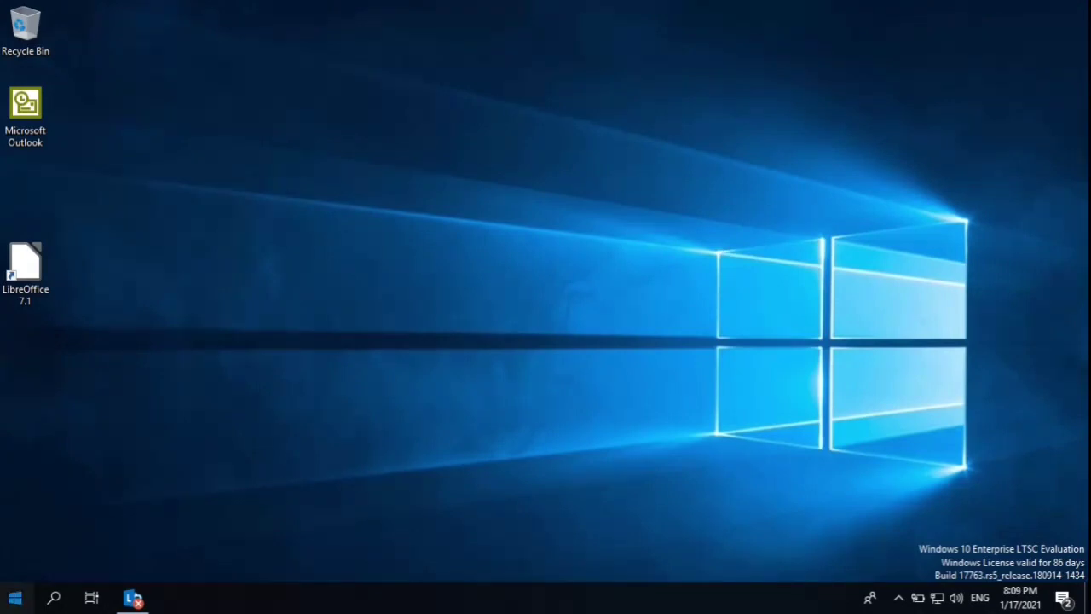
Step: Browse the Microsoft Office 2013 program list and launch Database Compare
left_click(15, 598)
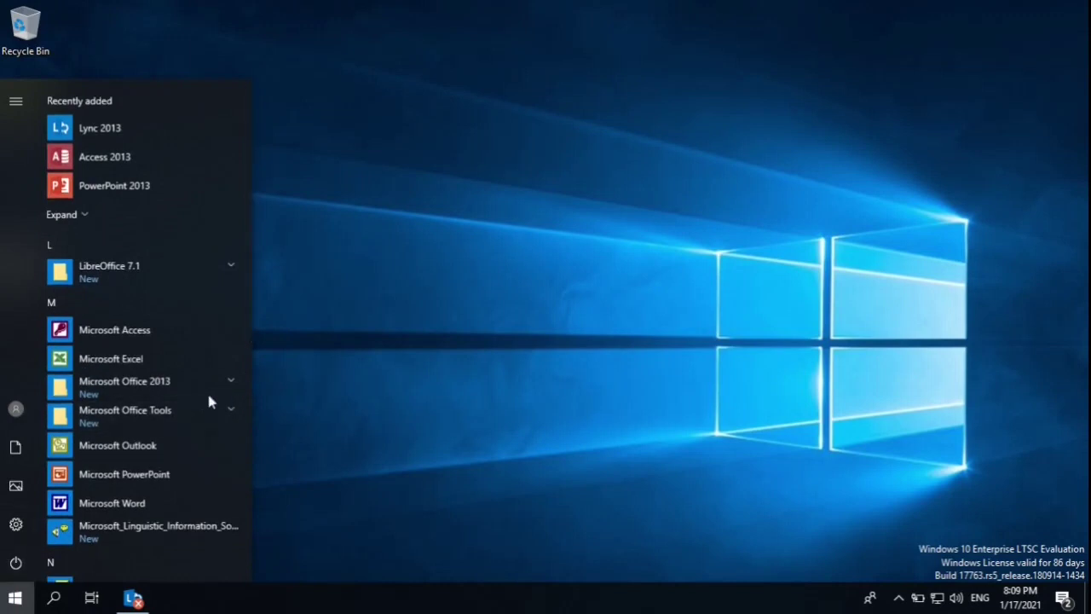
left_click(201, 380)
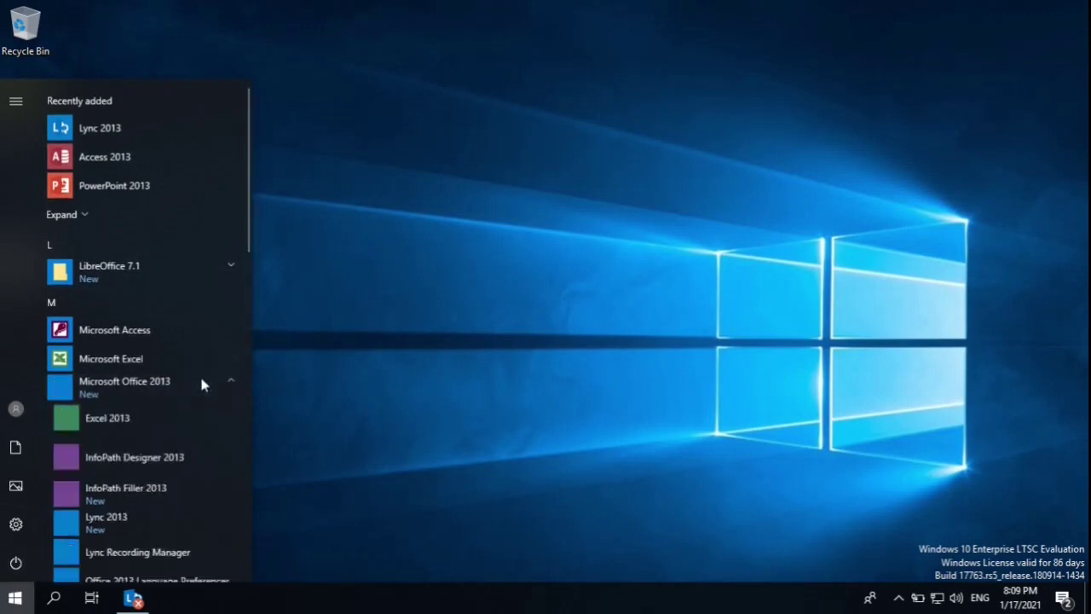
scroll(201, 381, "down", 5)
scroll(202, 385, "down", 4)
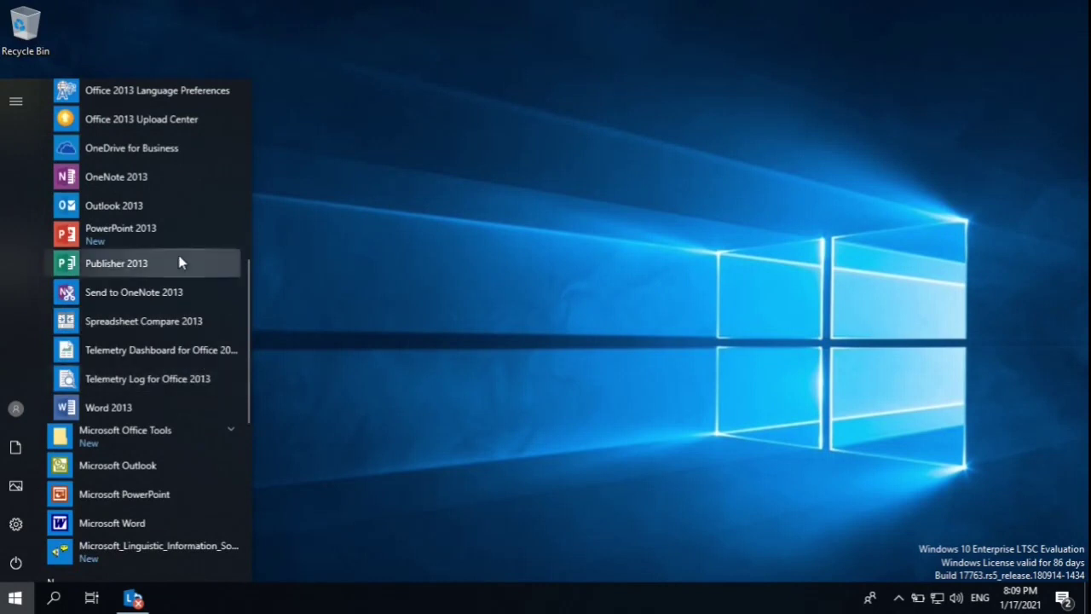
scroll(179, 263, "up", 6)
scroll(179, 263, "up", 1)
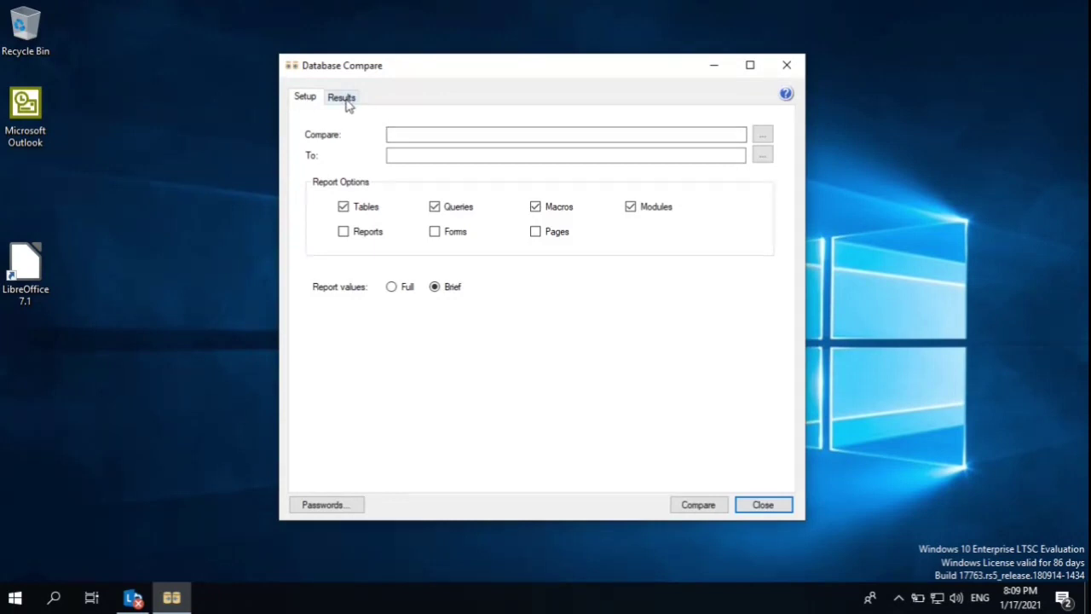
Step: Choose Database1.accdb from Documents as the database to compare
left_click(465, 135)
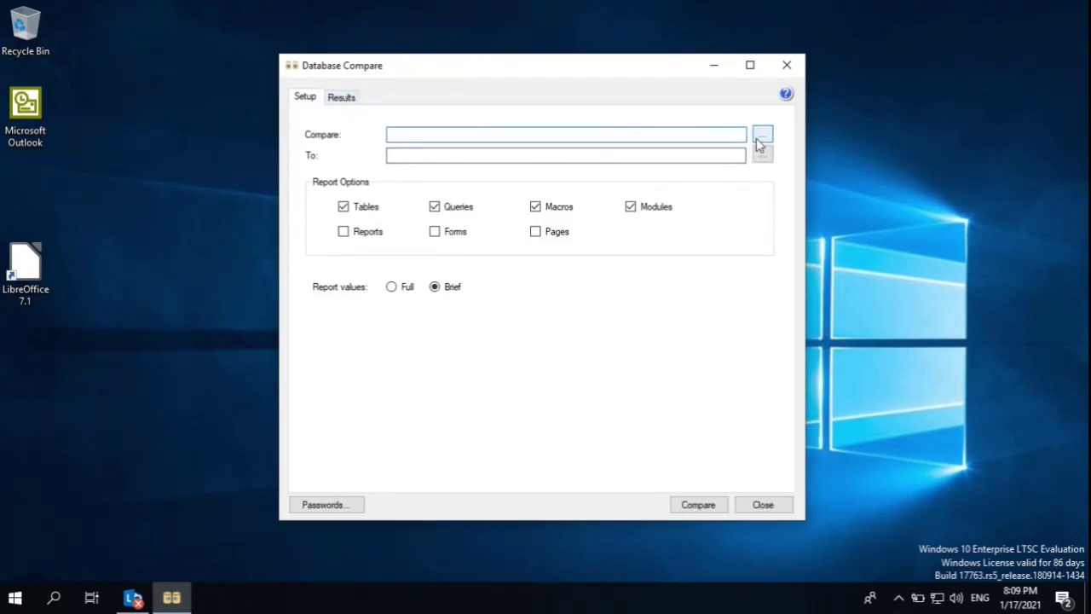
left_click(761, 137)
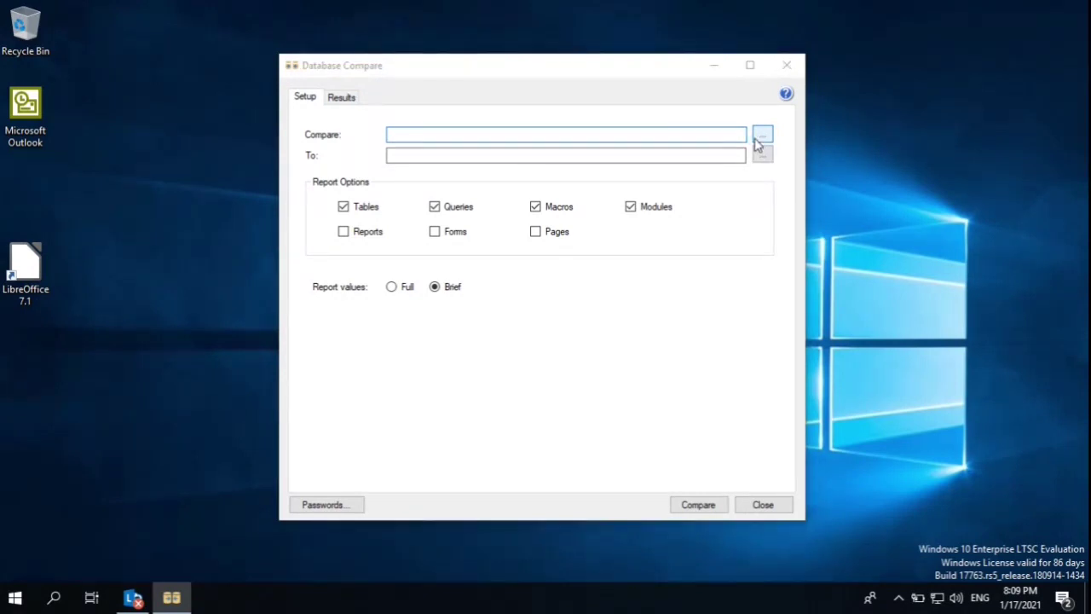
left_click(761, 136)
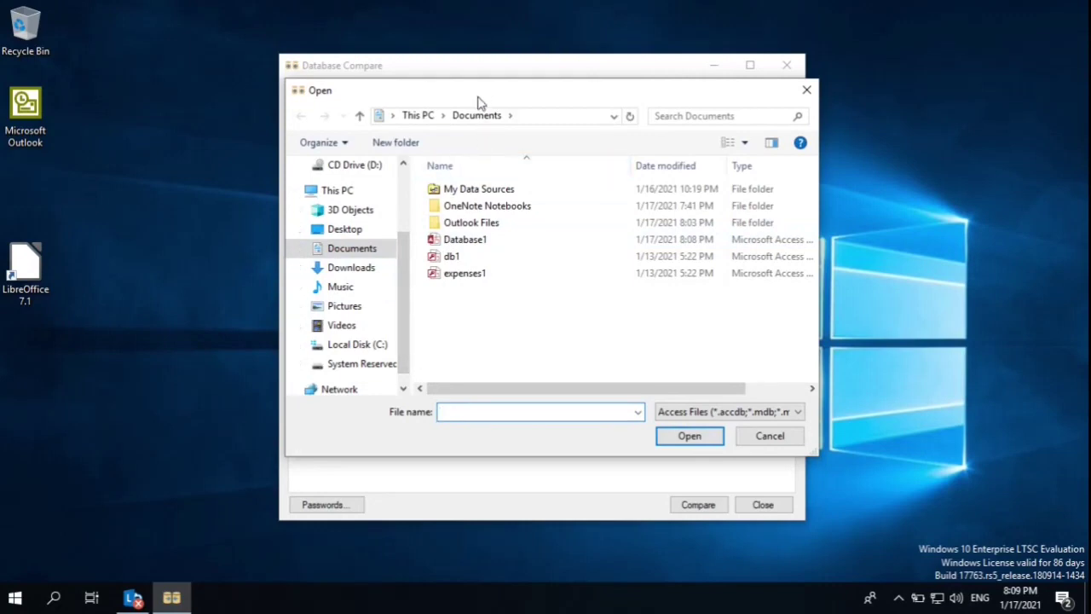
left_click_drag(482, 90, 461, 137)
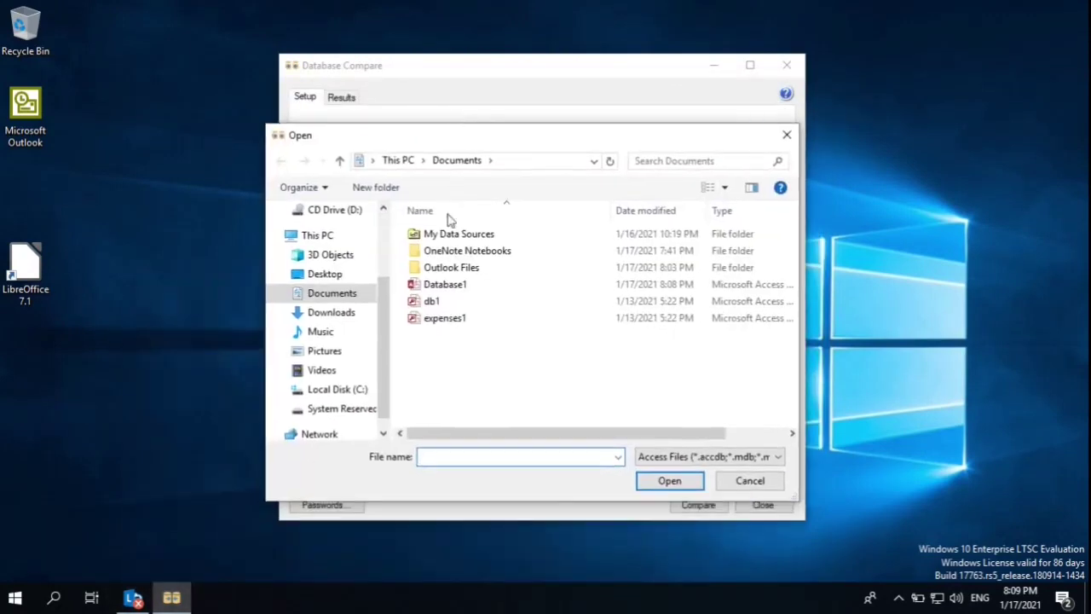
left_click(443, 284)
left_click(668, 481)
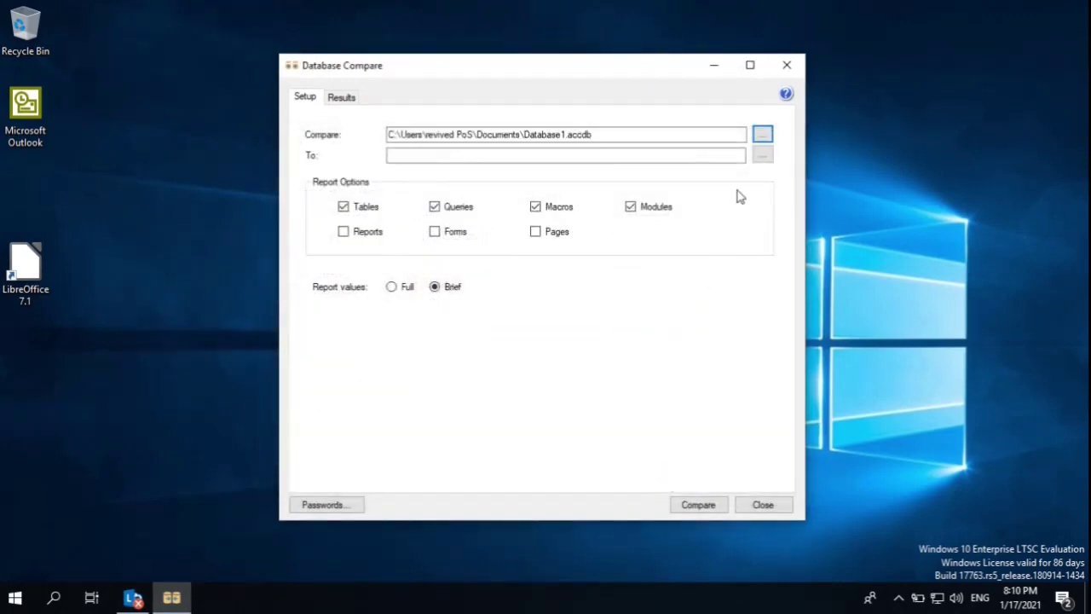
Step: Choose expenses1.mdb as the database to compare against, try to run the comparison and continue past the error
left_click(761, 158)
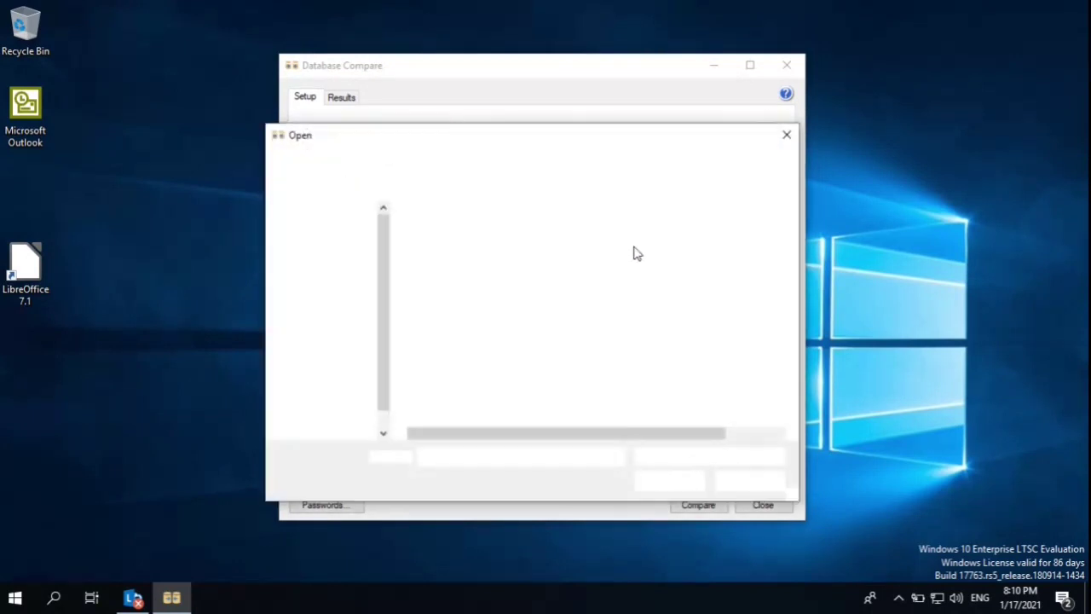
left_click(458, 322)
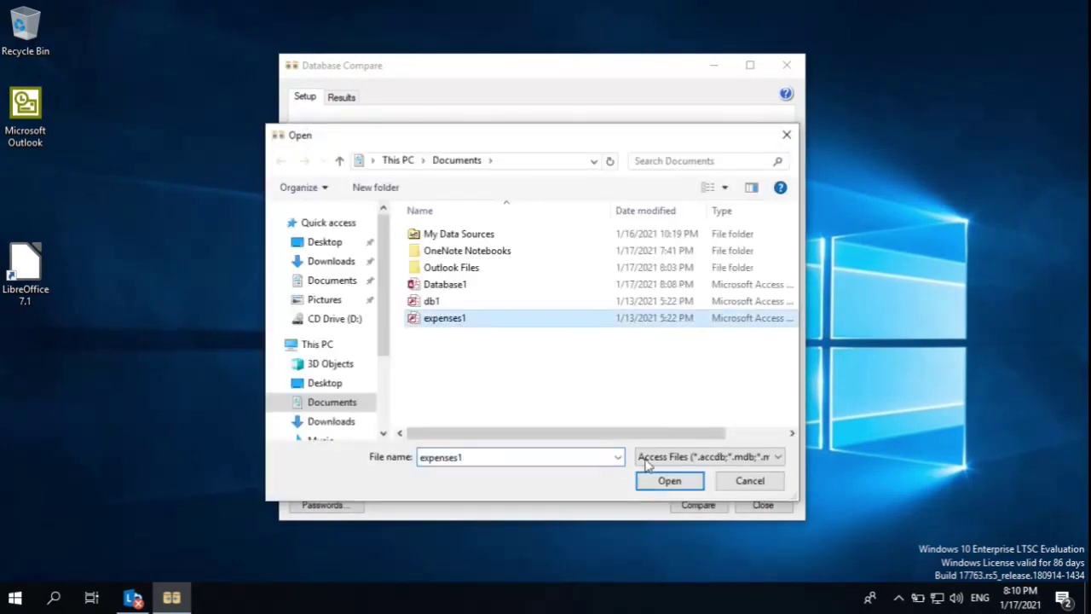
left_click(648, 482)
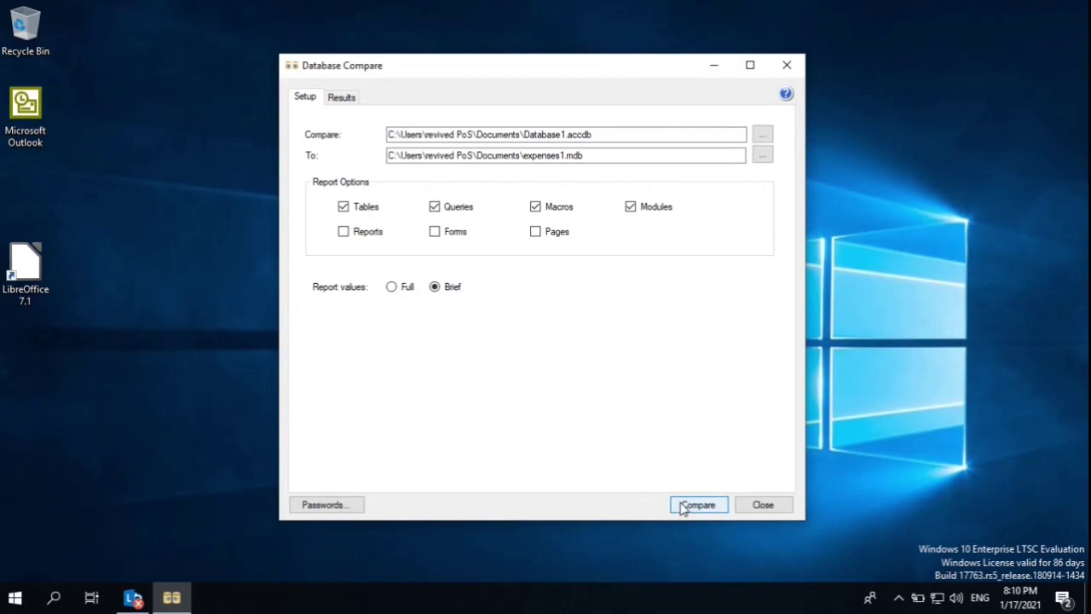
left_click(682, 507)
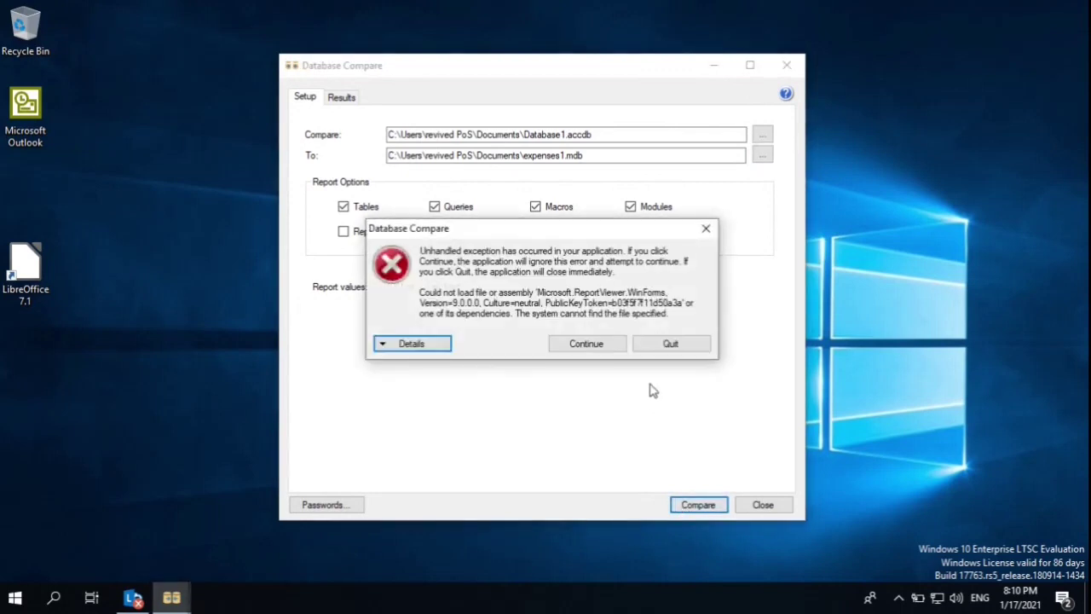
left_click(622, 350)
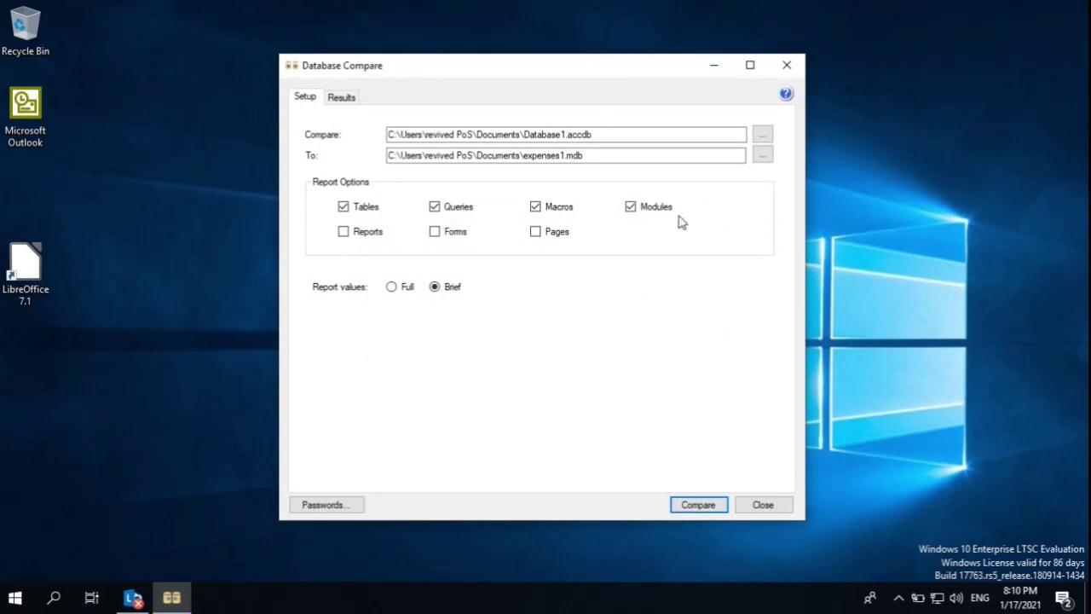
Step: View the Database Compare help and the comparison results page, and close the help and the program
left_click(784, 95)
left_click(348, 102)
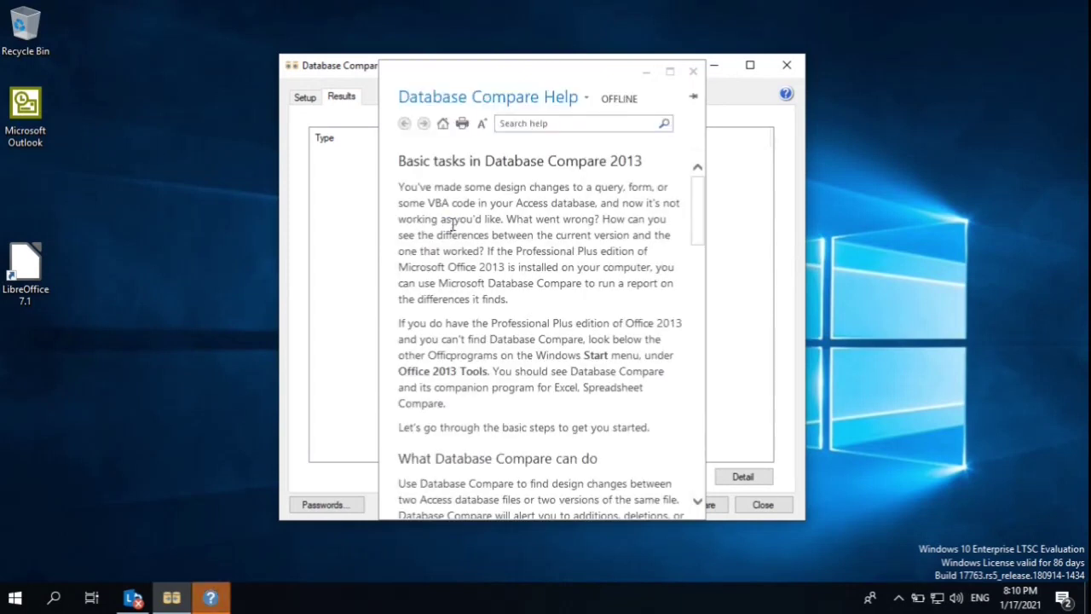
left_click(693, 74)
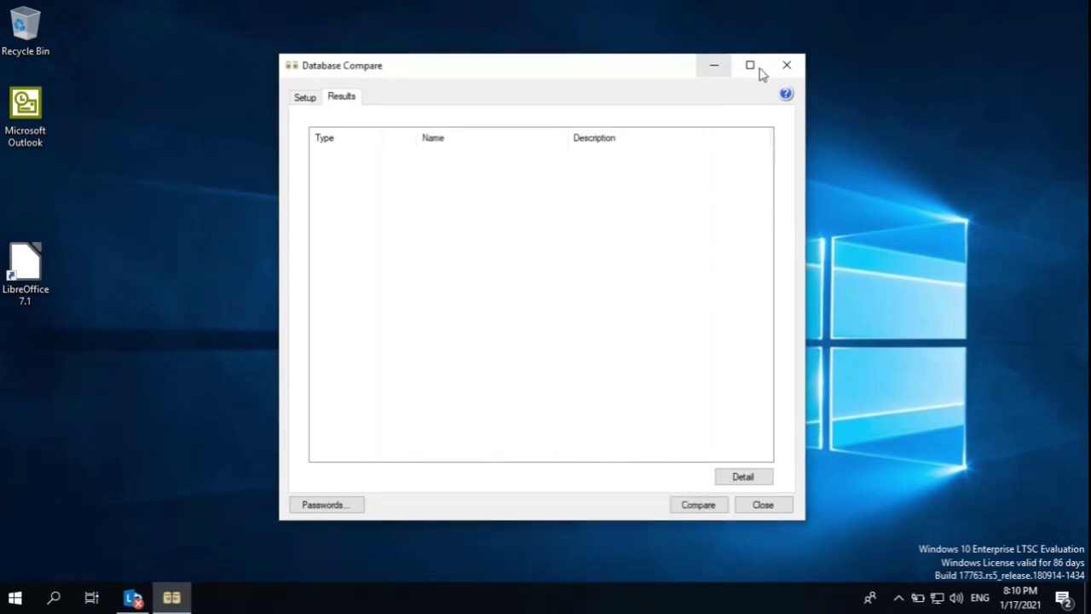
left_click(788, 67)
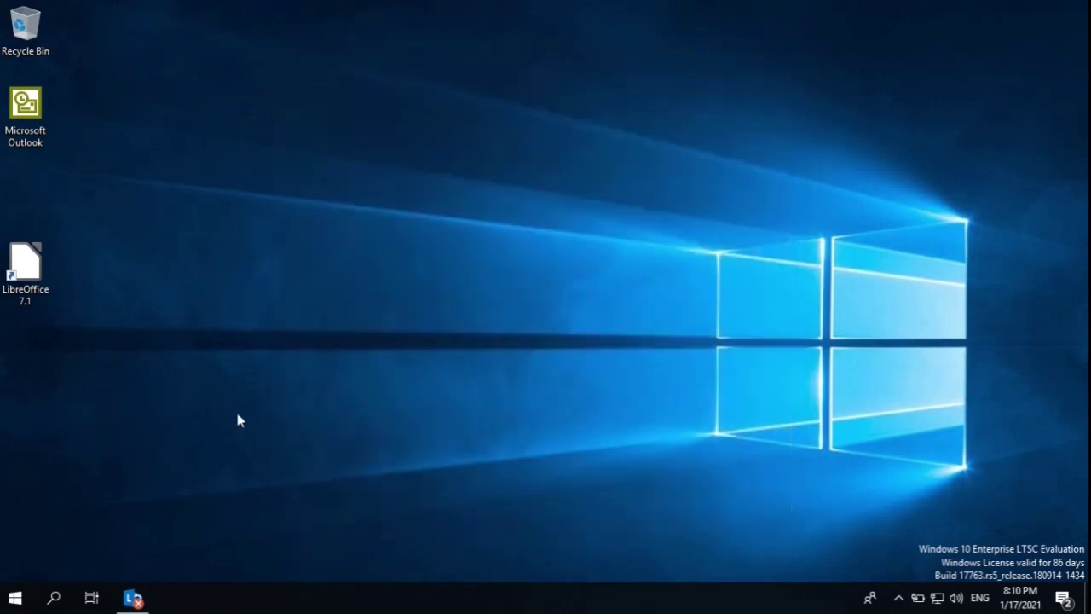
Step: Switch to Windows Settings and open the Apps & features page
left_click(17, 598)
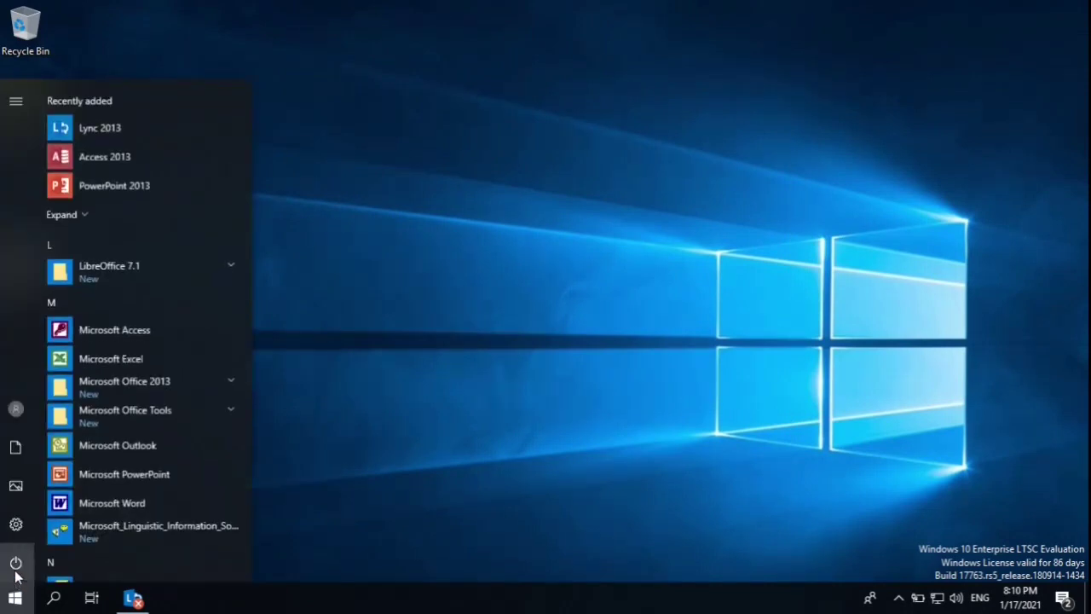
left_click(15, 562)
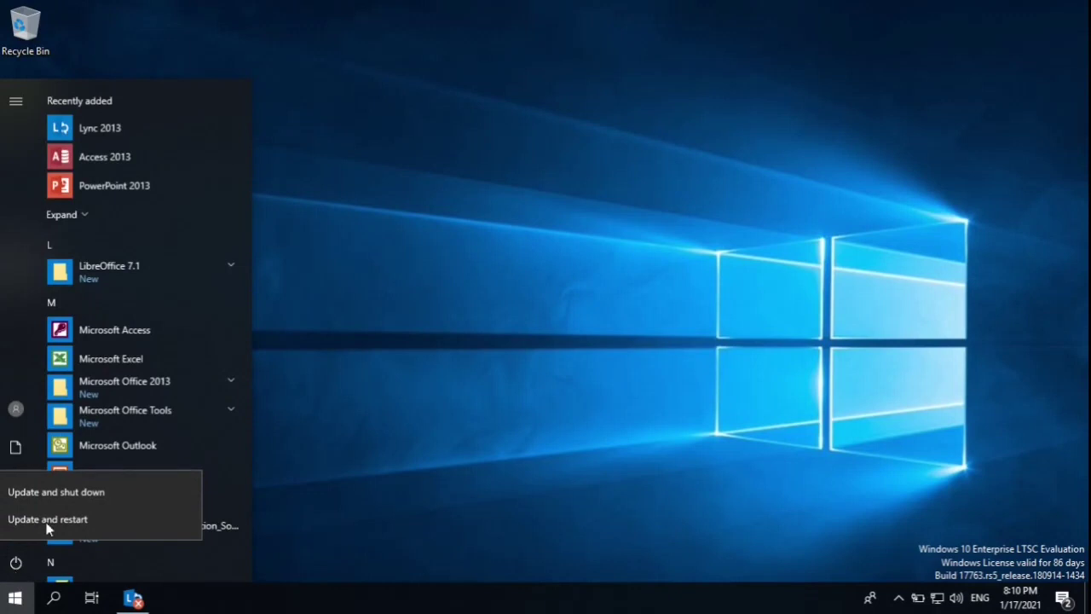
key("Escape")
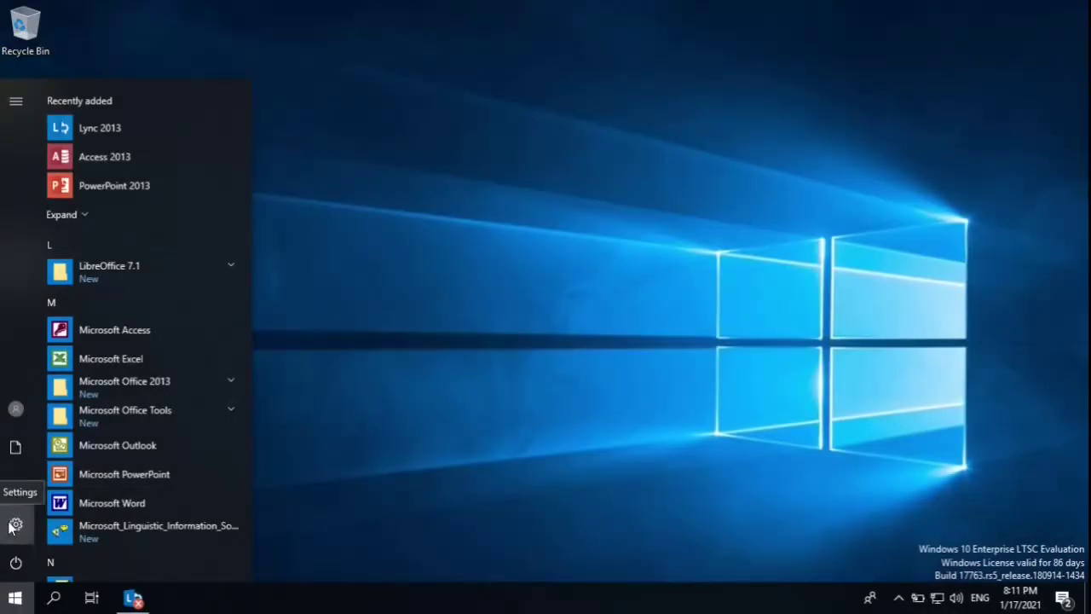
left_click(14, 524)
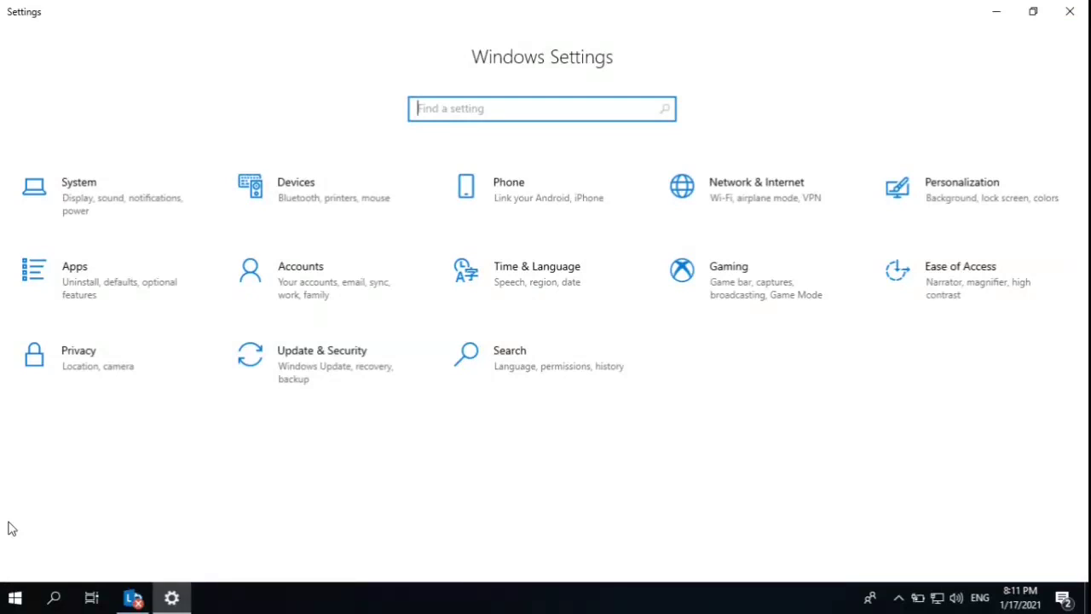
left_click(150, 290)
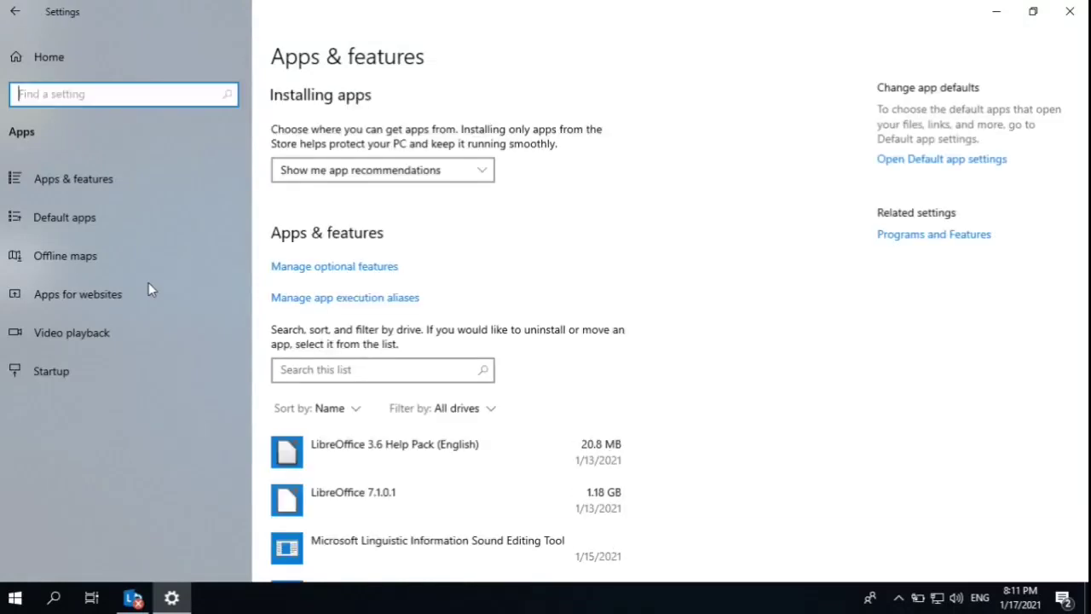
Step: Start uninstalling Microsoft Office Professional Plus 2013, allowing setup to make changes and confirming the removal
scroll(545, 292, "down", 3)
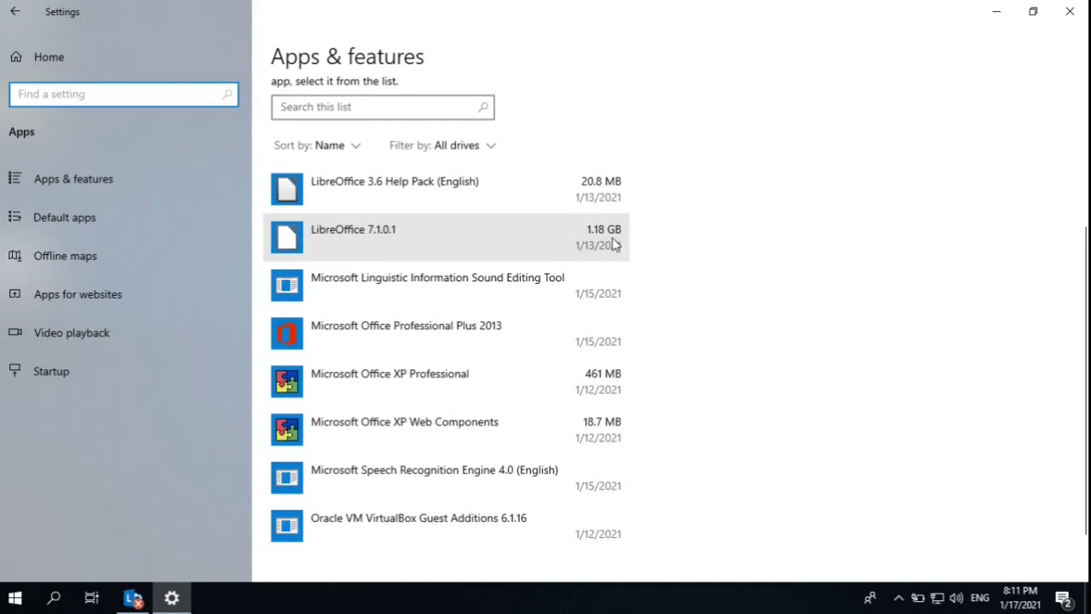
scroll(686, 309, "down", 1)
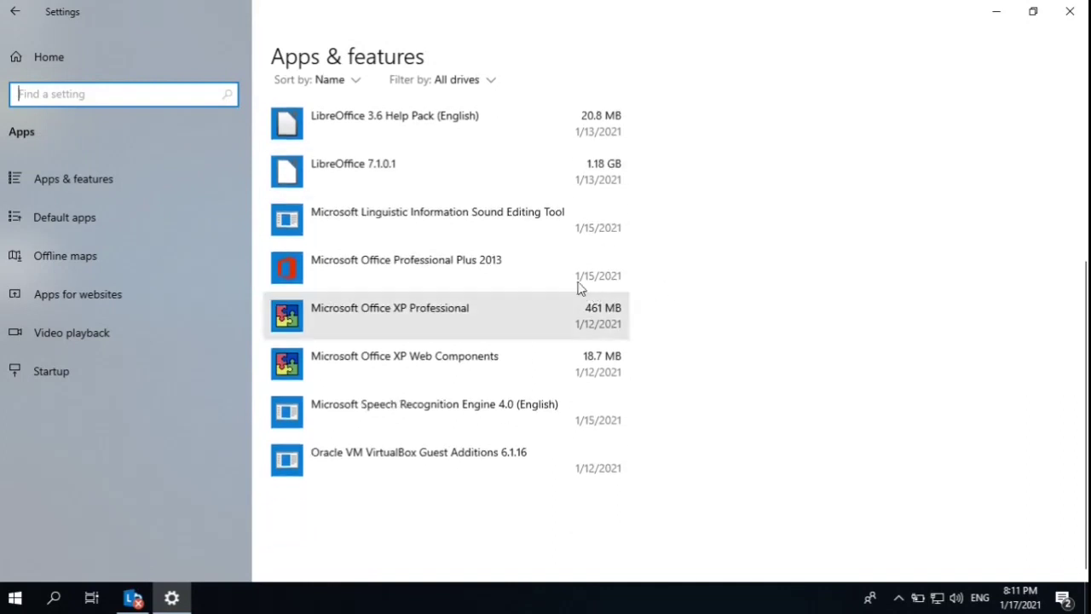
left_click(470, 290)
left_click(559, 336)
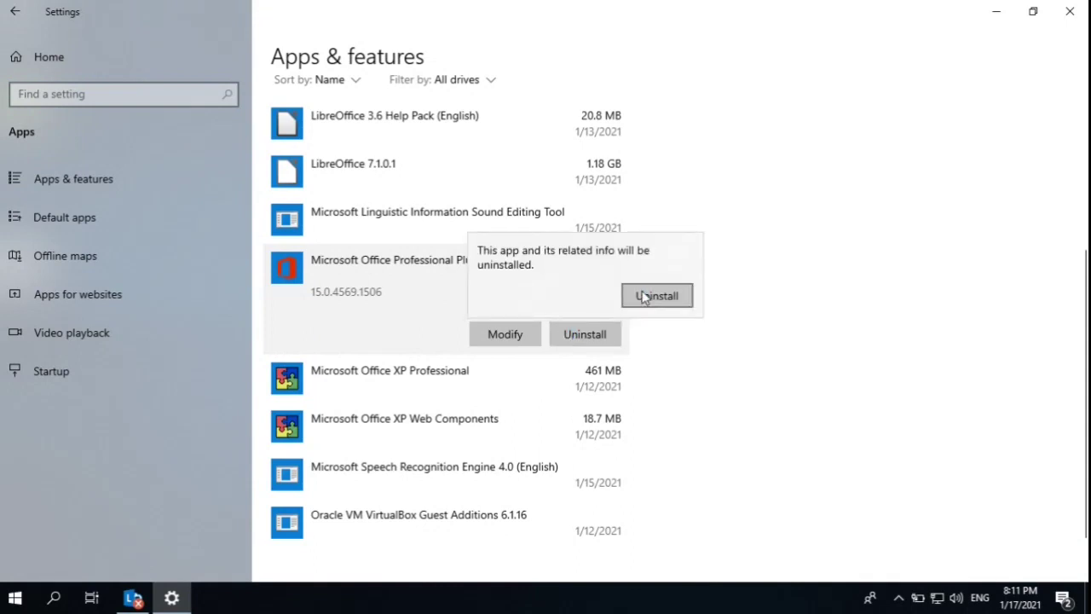
left_click(645, 296)
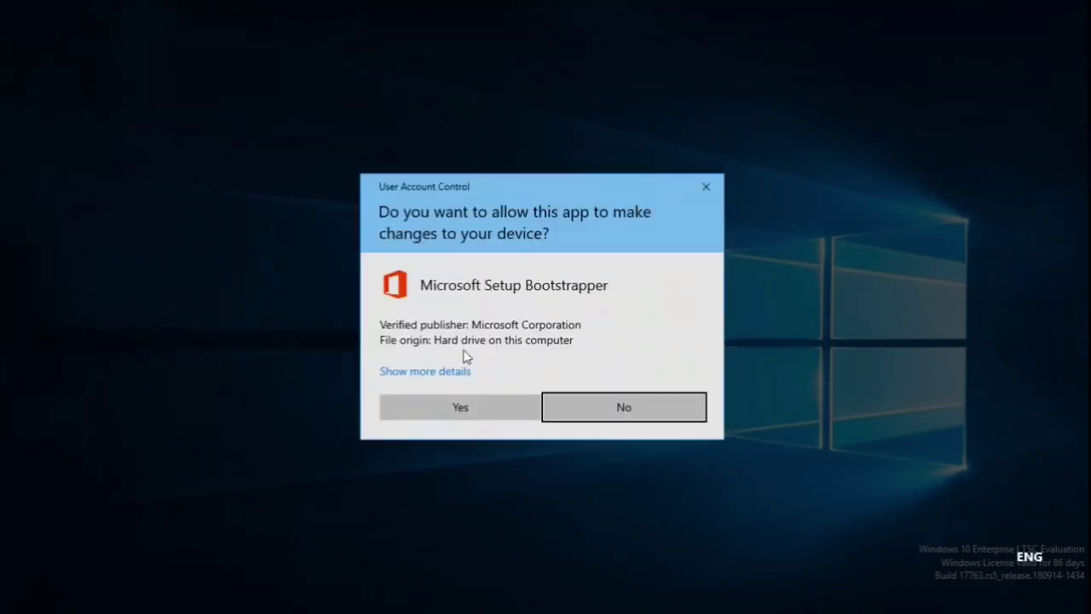
left_click(478, 402)
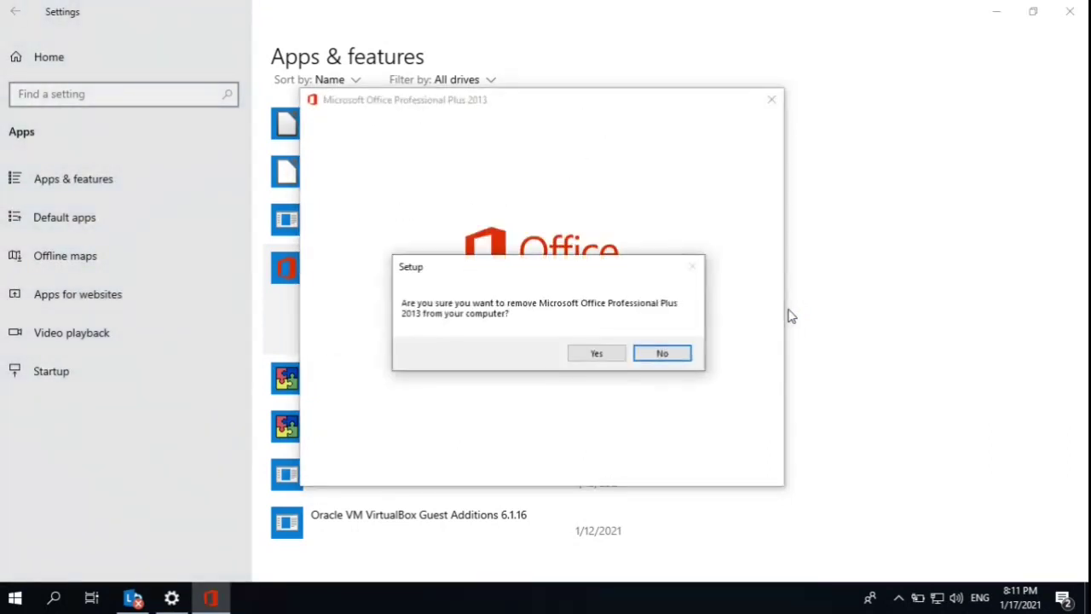
left_click(608, 356)
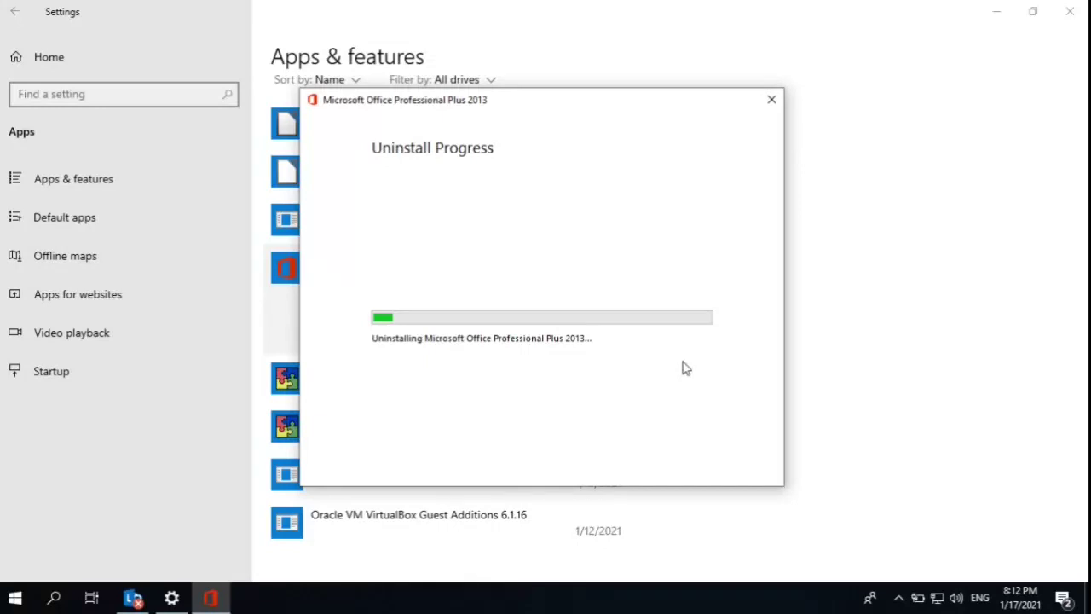
left_click_drag(524, 113, 450, 165)
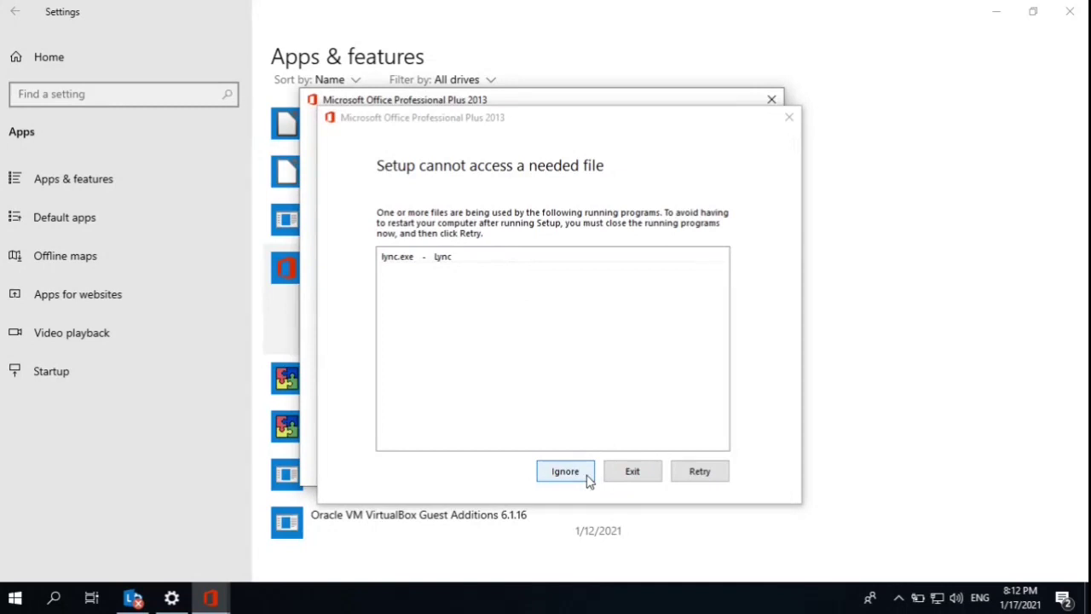
Step: Retry the Office uninstall blocked by Lync, bring its progress window back to the front, and open Task Manager
left_click(702, 477)
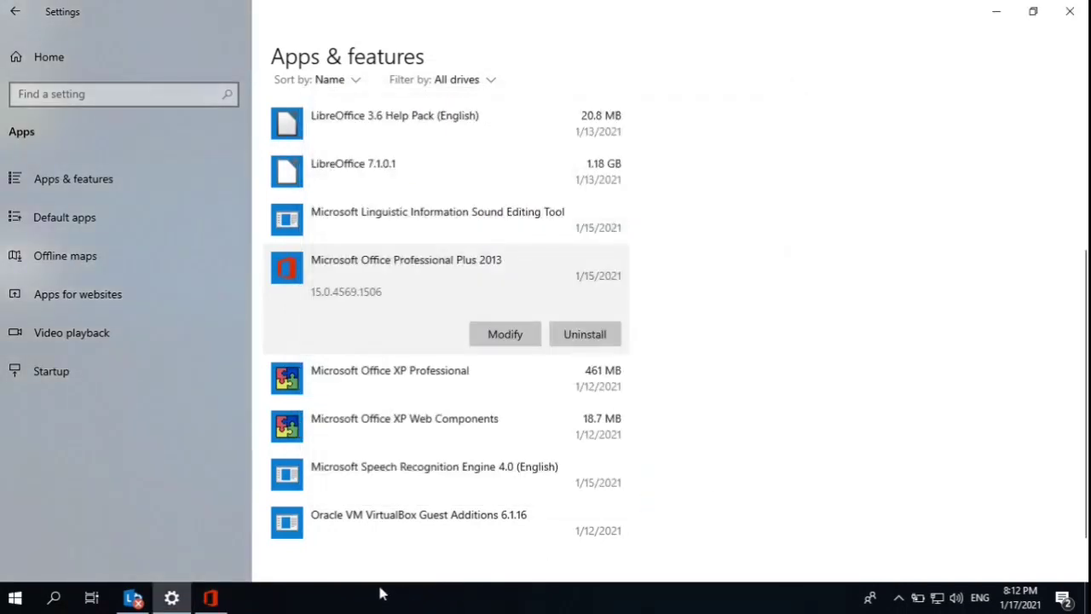
left_click(223, 599)
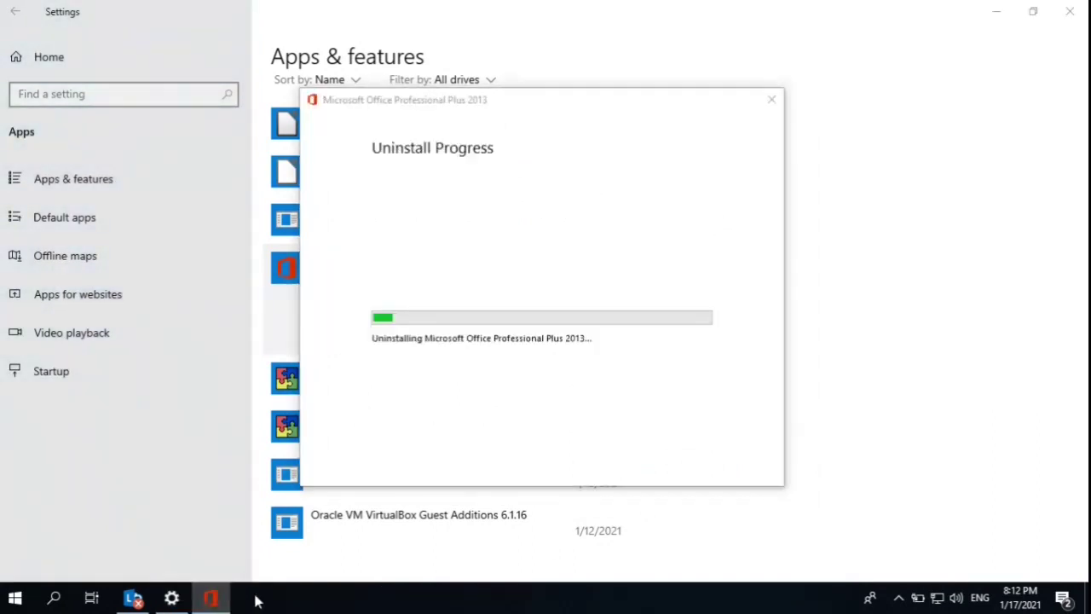
right_click(255, 600)
left_click(273, 521)
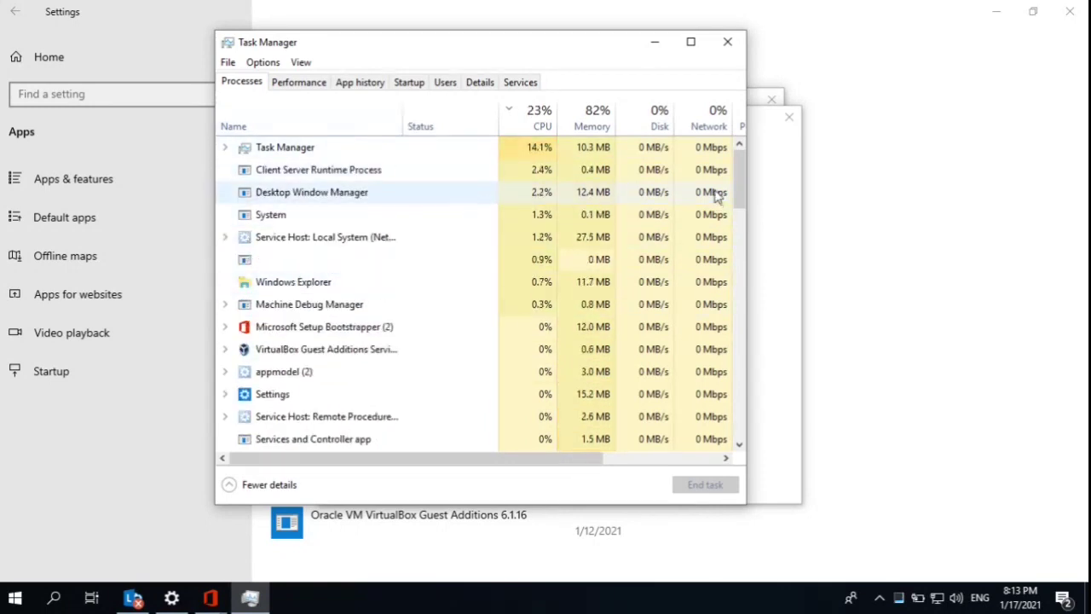
Step: Sort the running processes by name and end the Microsoft Lync task
left_click_drag(742, 195, 741, 228)
left_click_drag(740, 244, 747, 134)
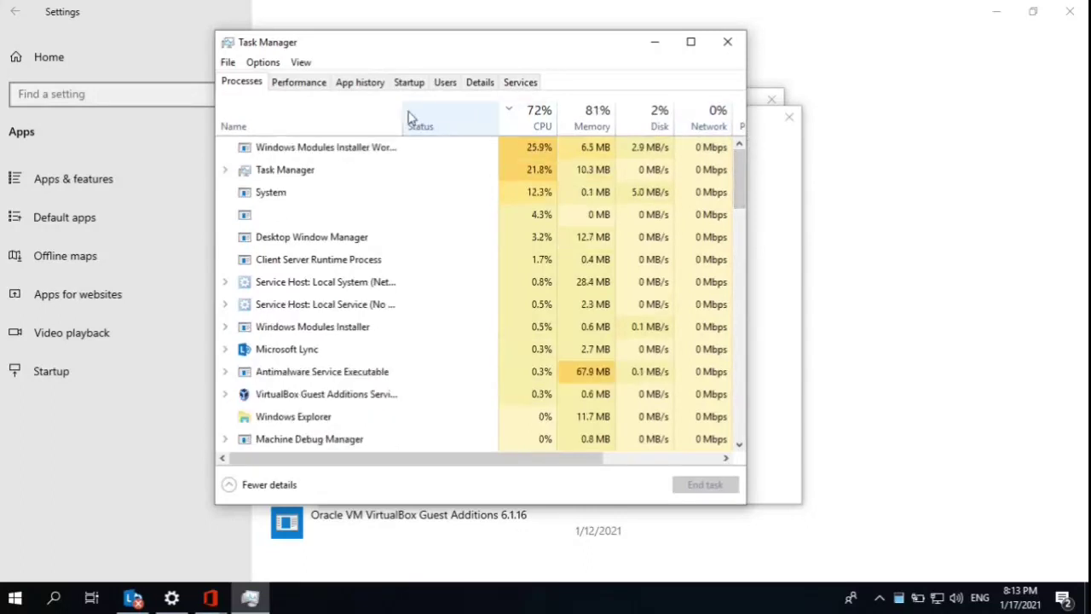
left_click(383, 121)
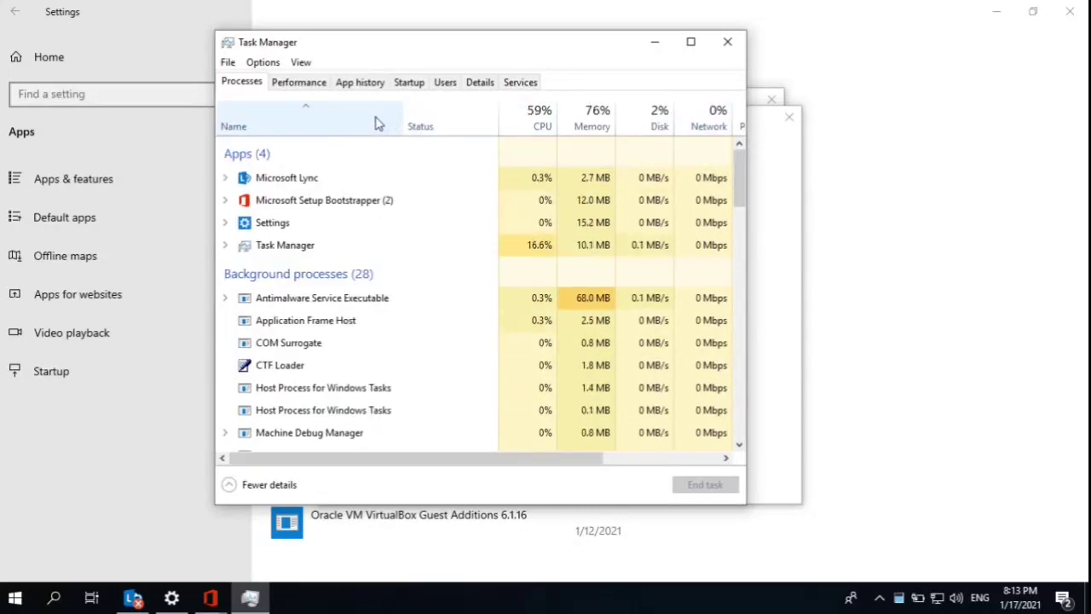
left_click(292, 178)
left_click(702, 492)
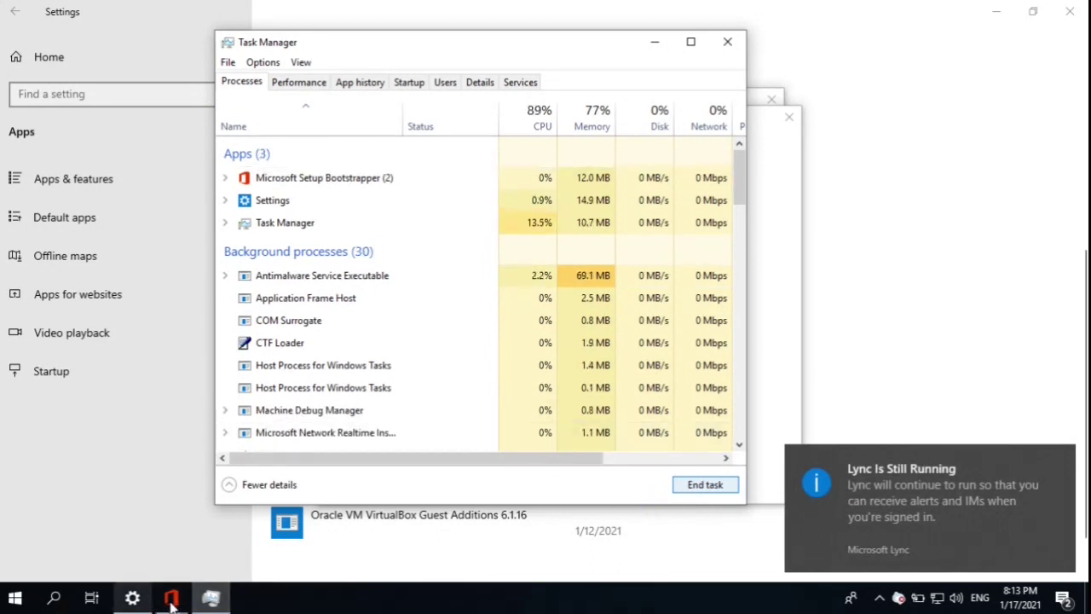
Step: Return to the Office setup prompt about lync.exe and retry, continuing the uninstall
mouse_move(171, 599)
left_click(200, 527)
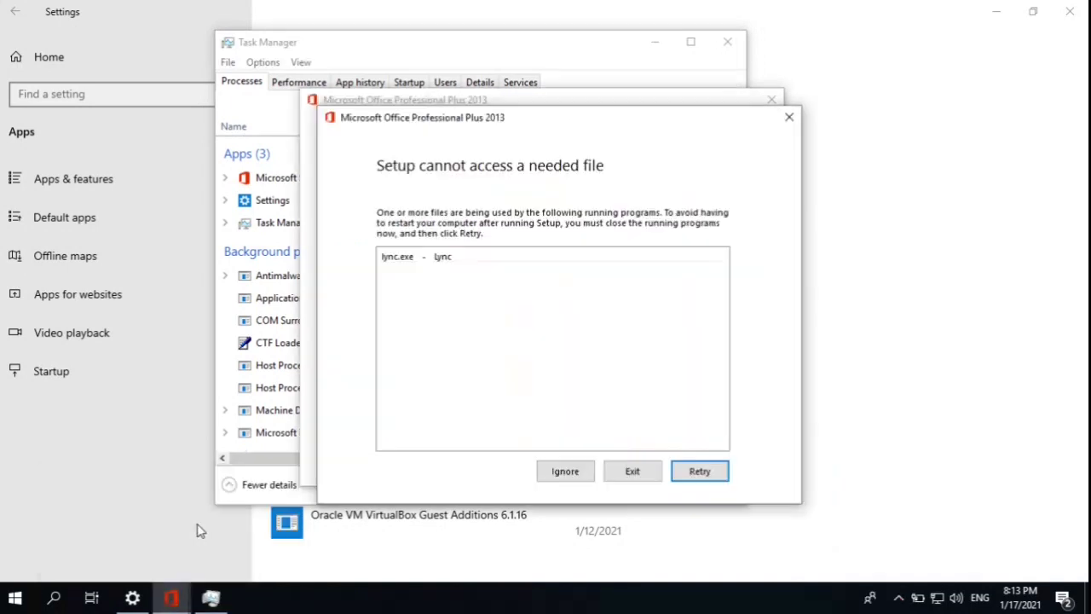
left_click(694, 473)
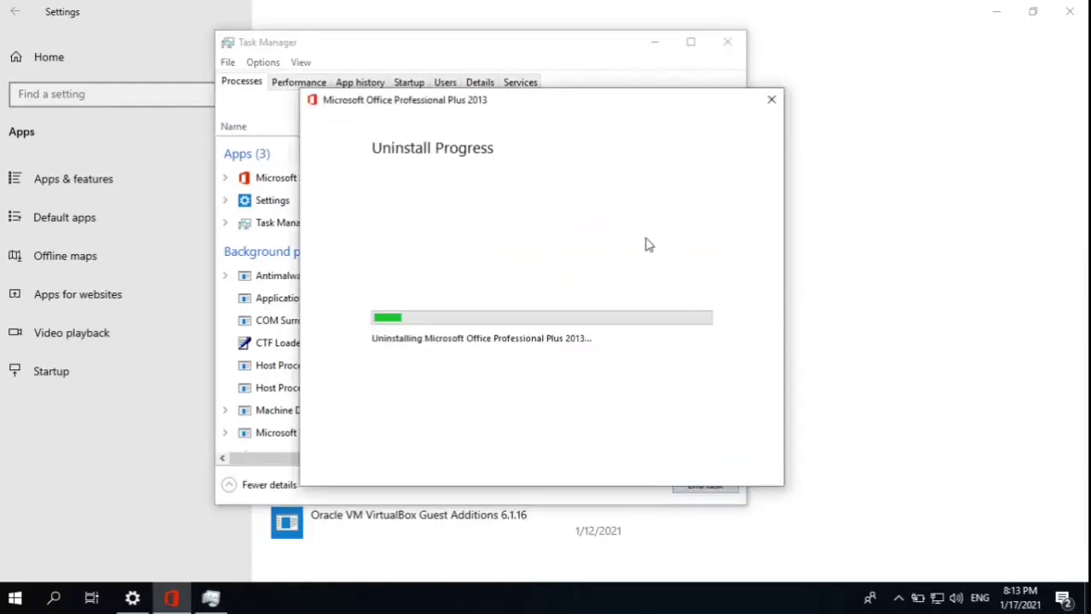
Step: Close Settings and place Task Manager and the Office uninstall progress window side by side on the desktop
left_click(1078, 10)
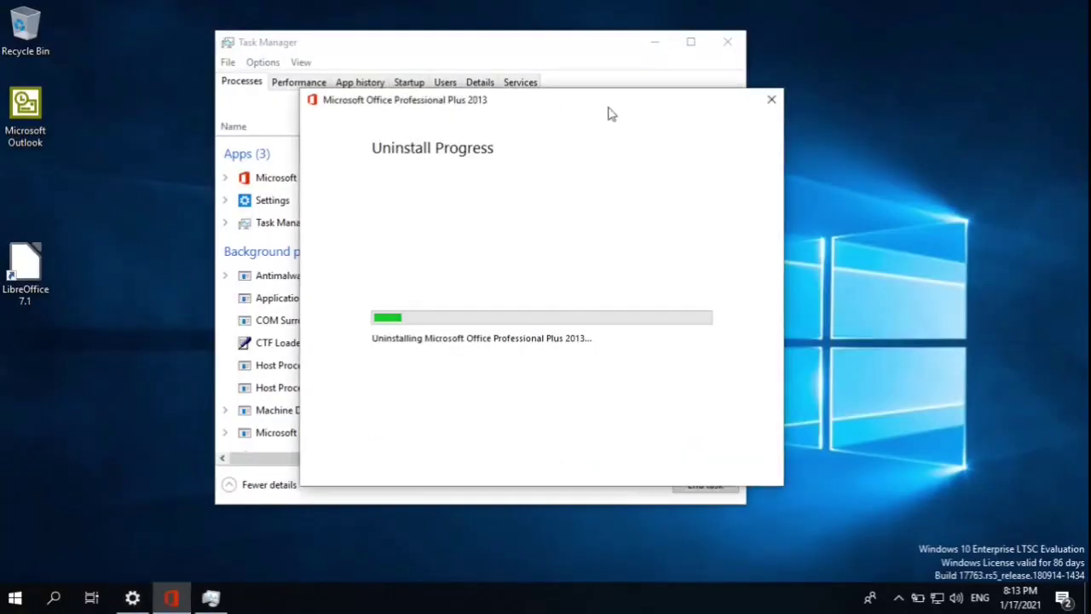
left_click_drag(610, 114, 899, 84)
left_click_drag(372, 54, 295, 59)
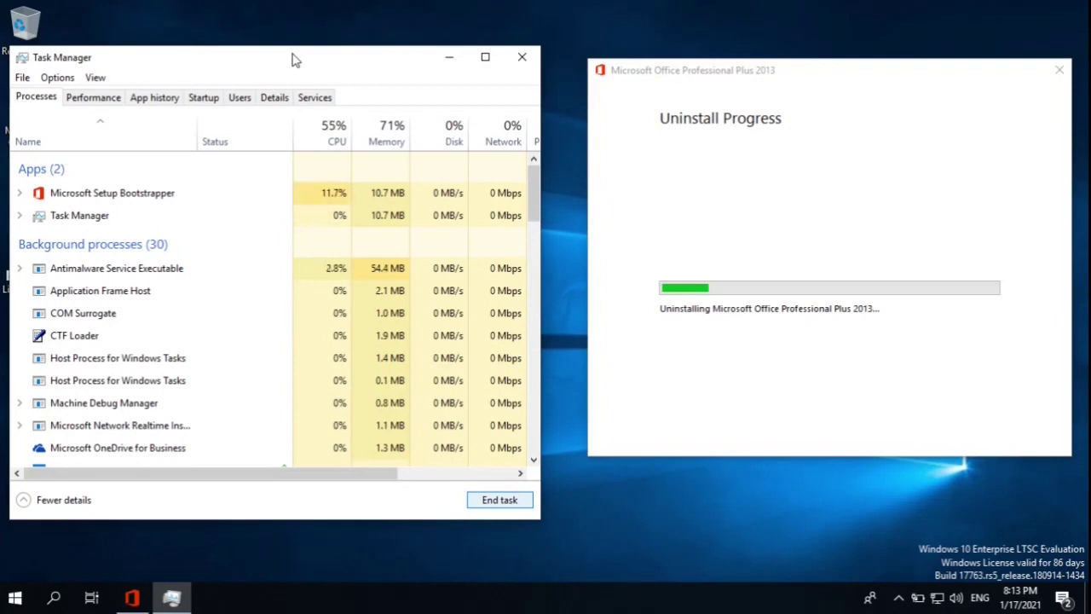
Step: Open the Start menu while the Office uninstall runs
key("super")
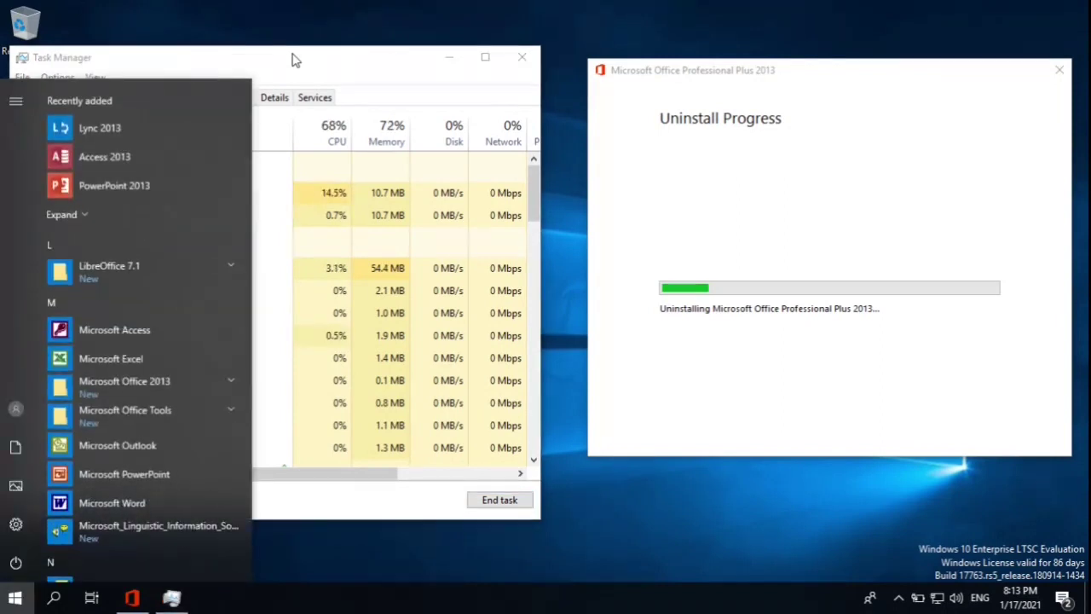